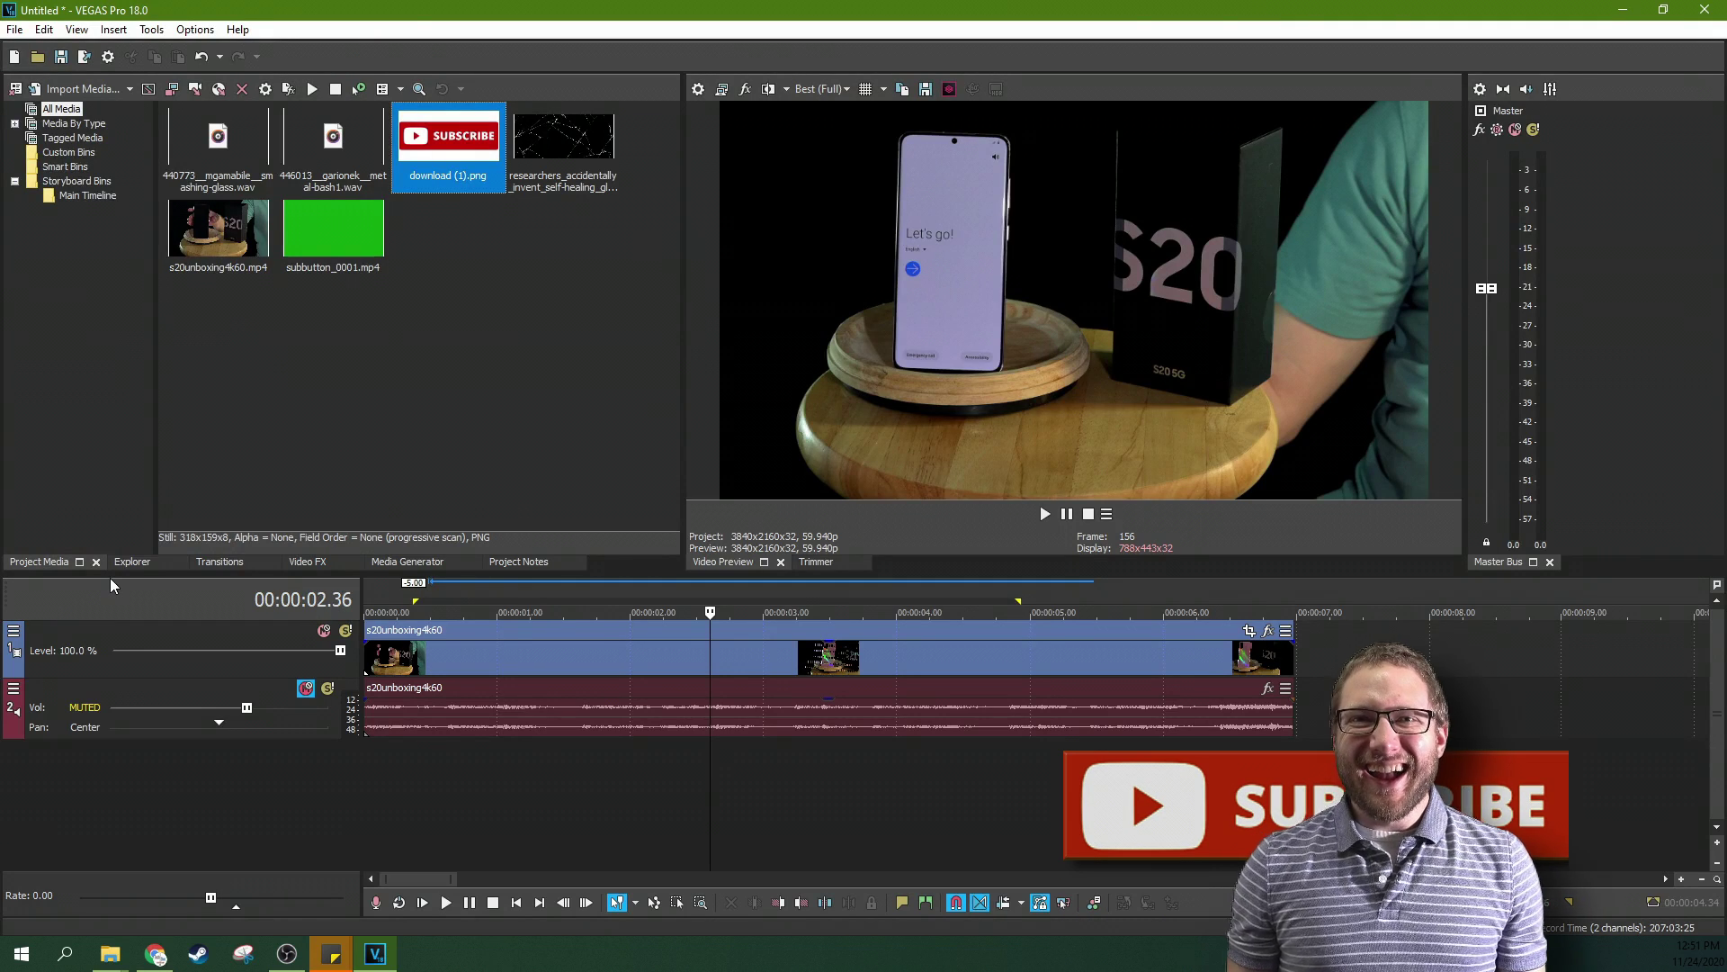
# Step: Place download (1).png on the timeline after the s20unboxing4k60 clip and preview it
pyautogui.moveTo(450, 155); pyautogui.dragTo(1404, 643)
pyautogui.click(1404, 643)
pyautogui.scroll(-3, 1249, 634)
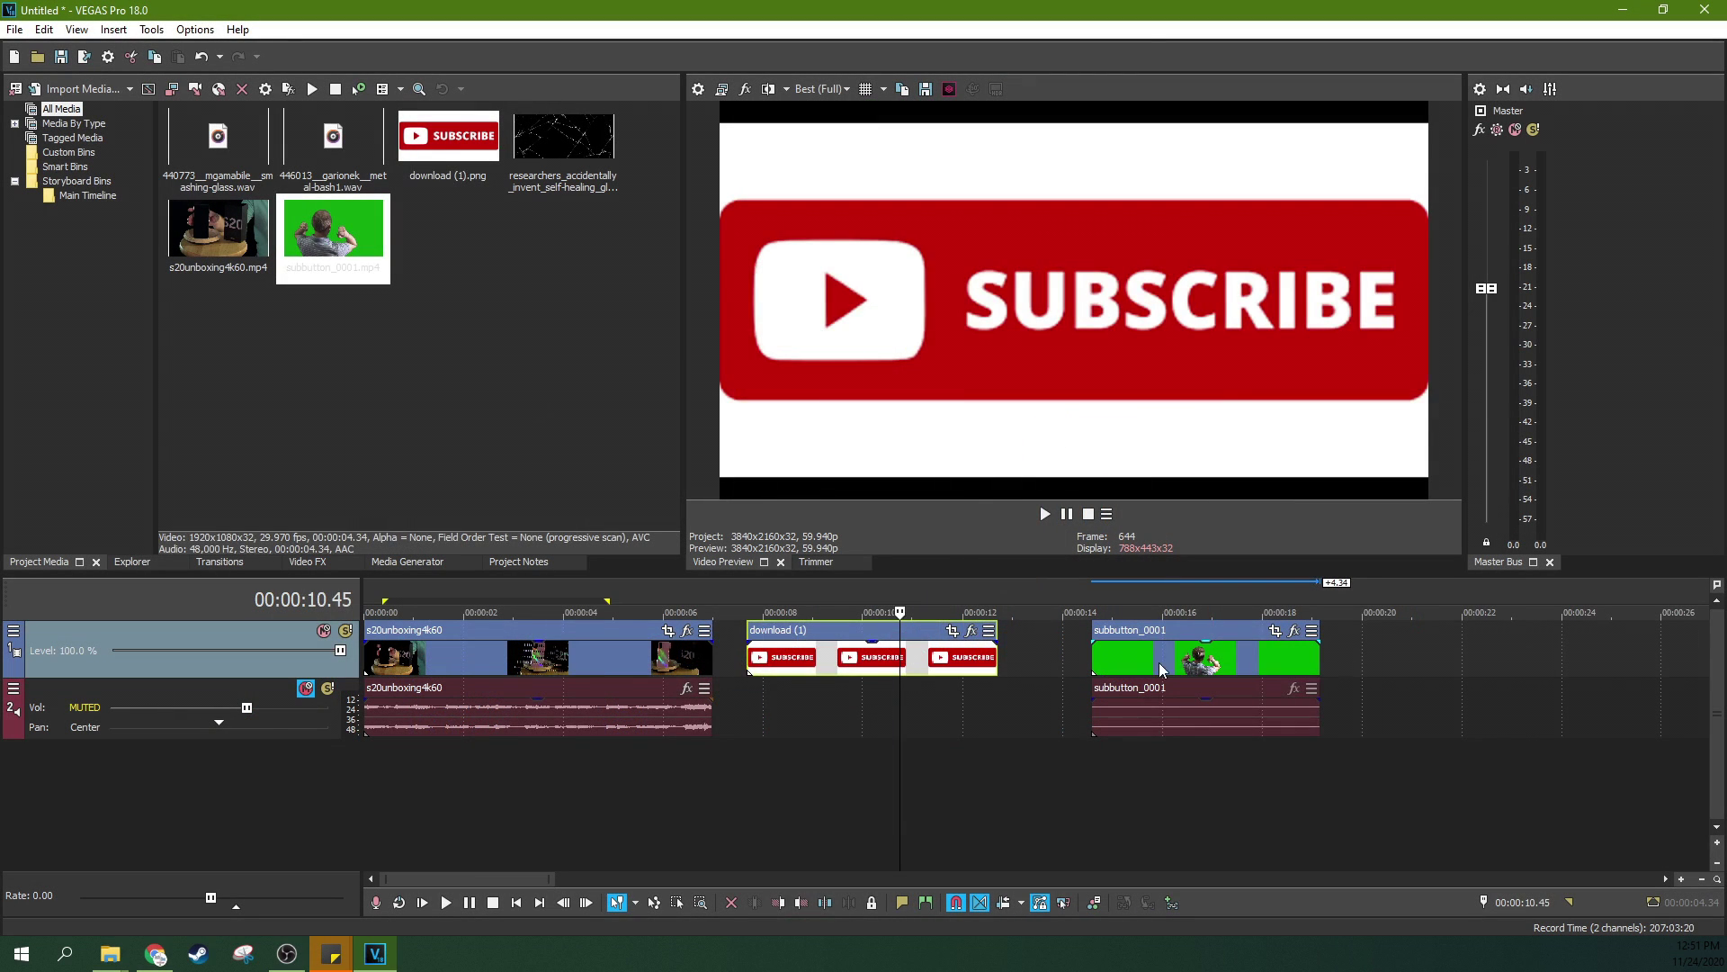
pyautogui.click(1170, 664)
pyautogui.click(1235, 659)
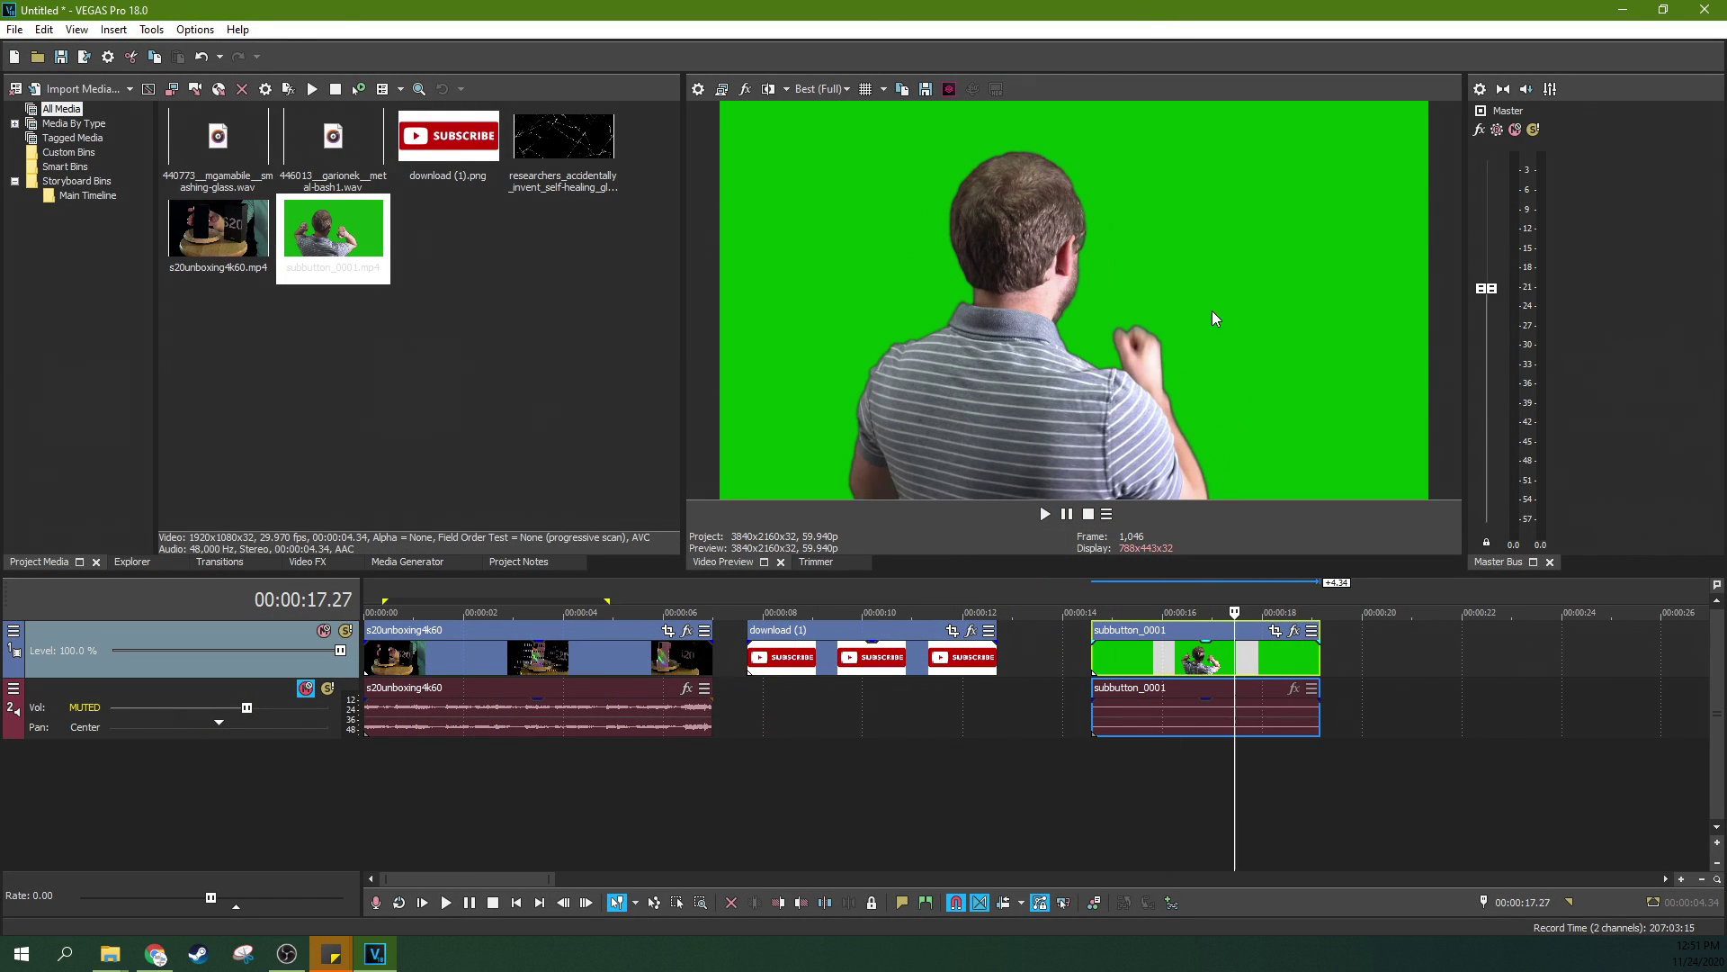
pyautogui.click(866, 659)
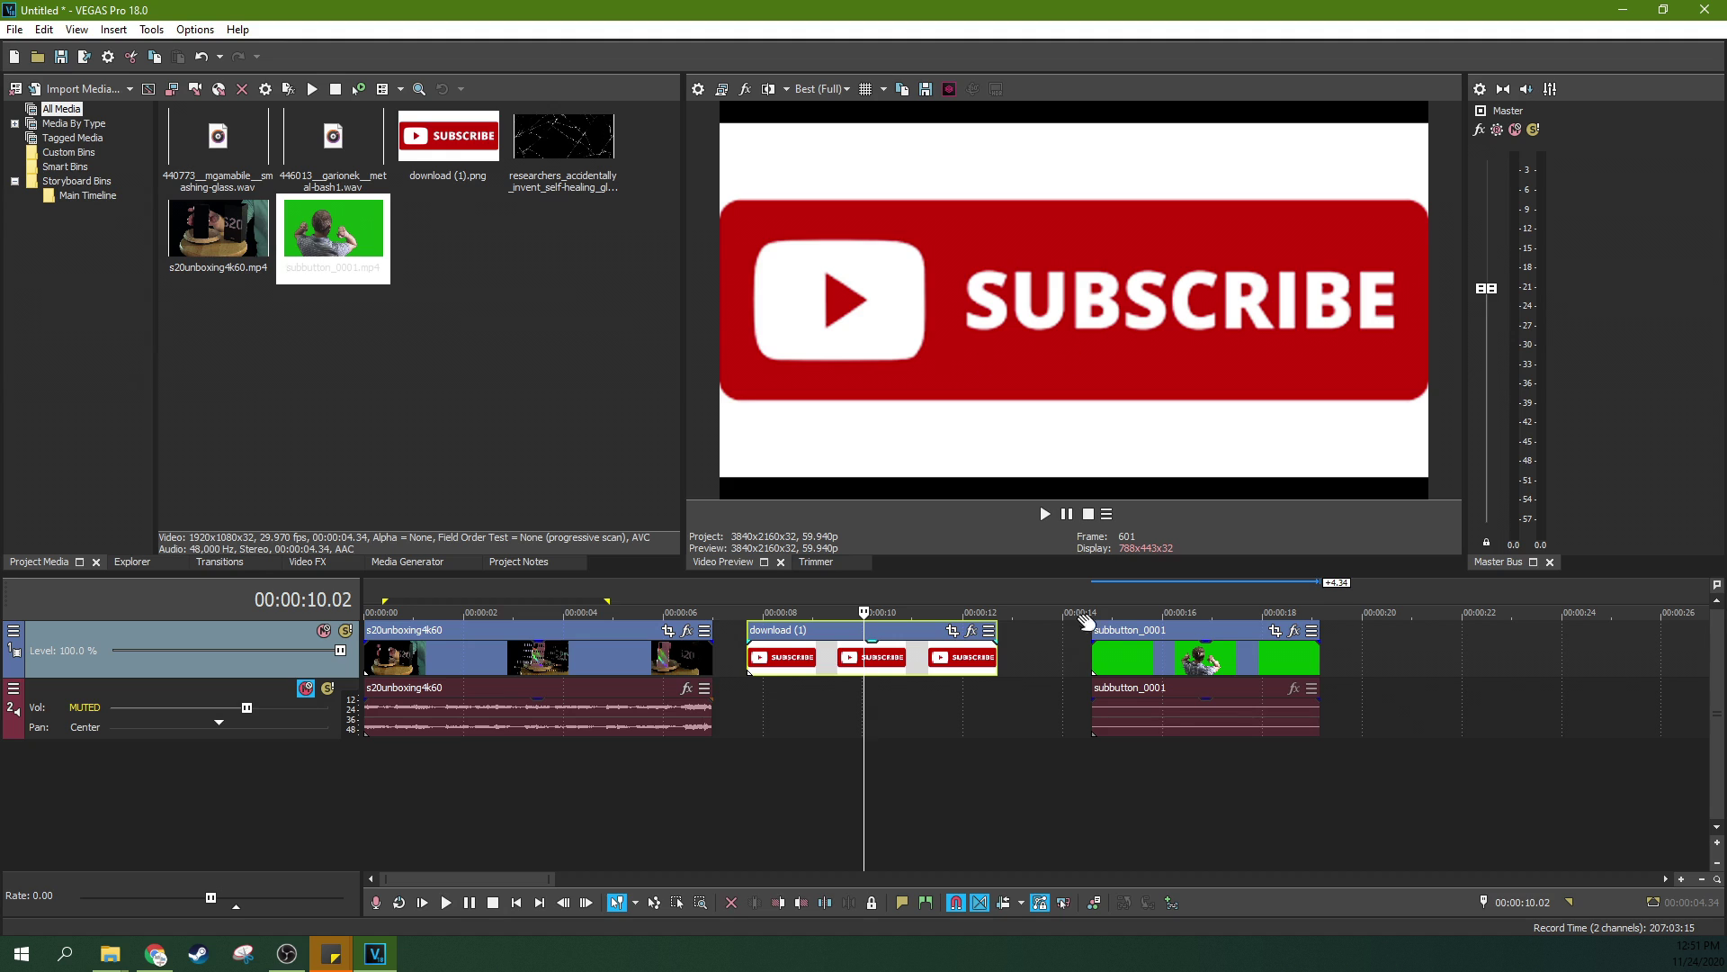
pyautogui.click(933, 663)
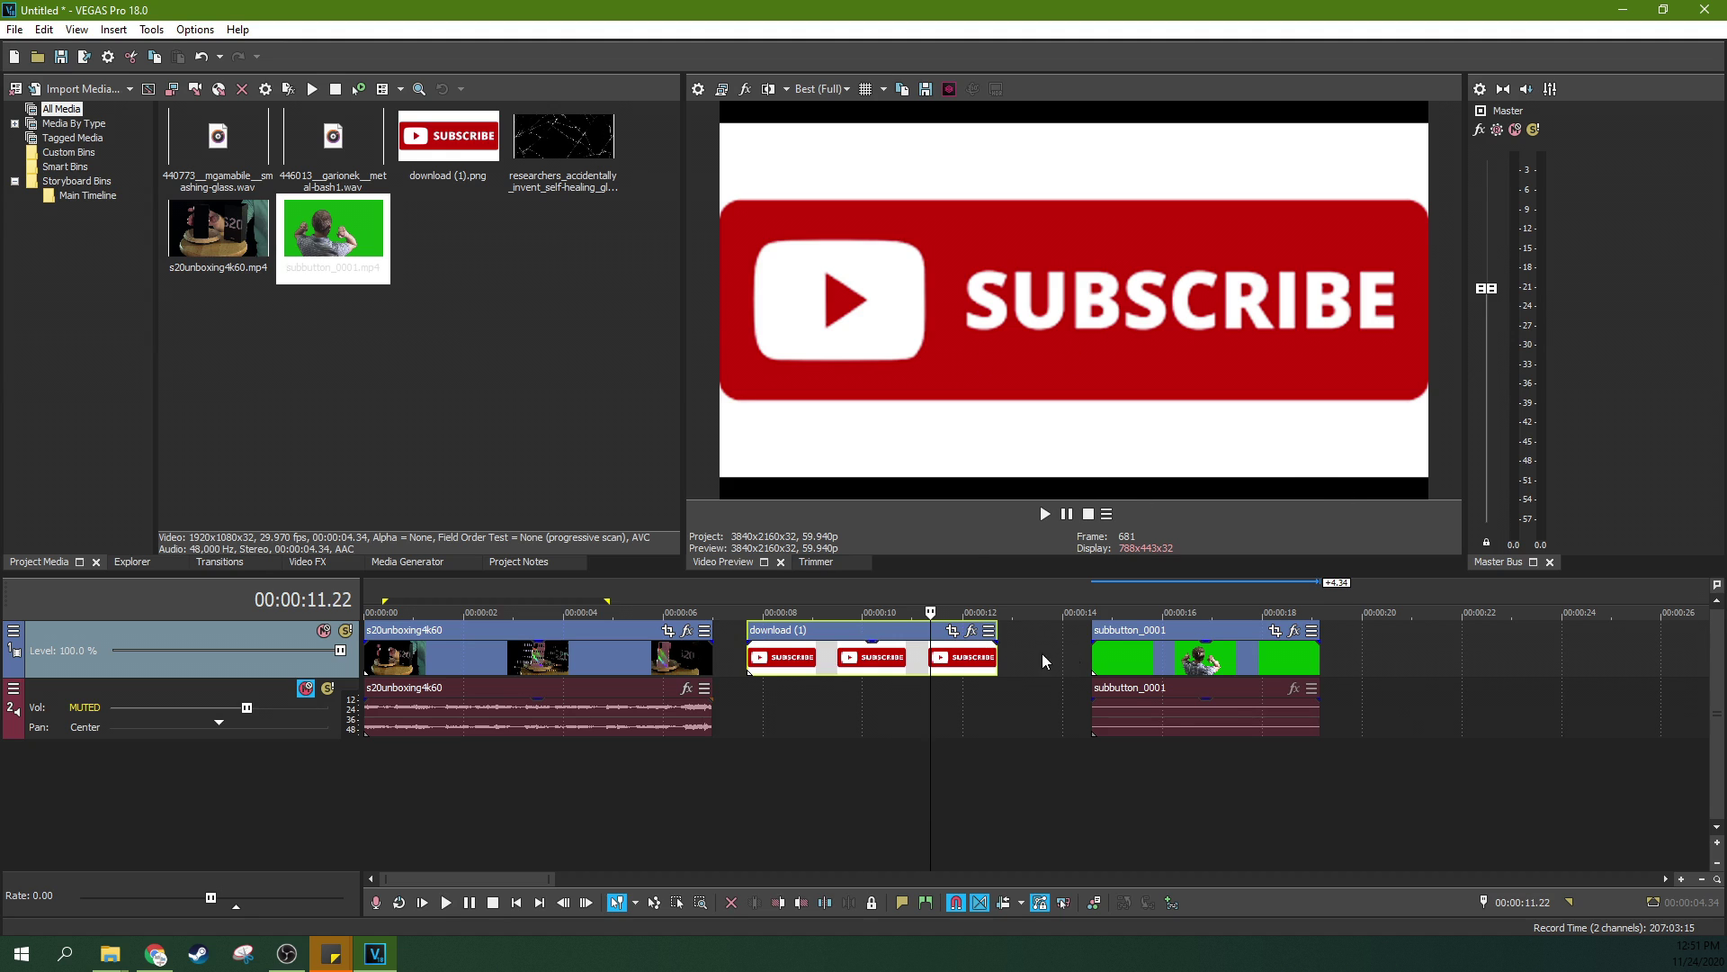
pyautogui.click(1170, 666)
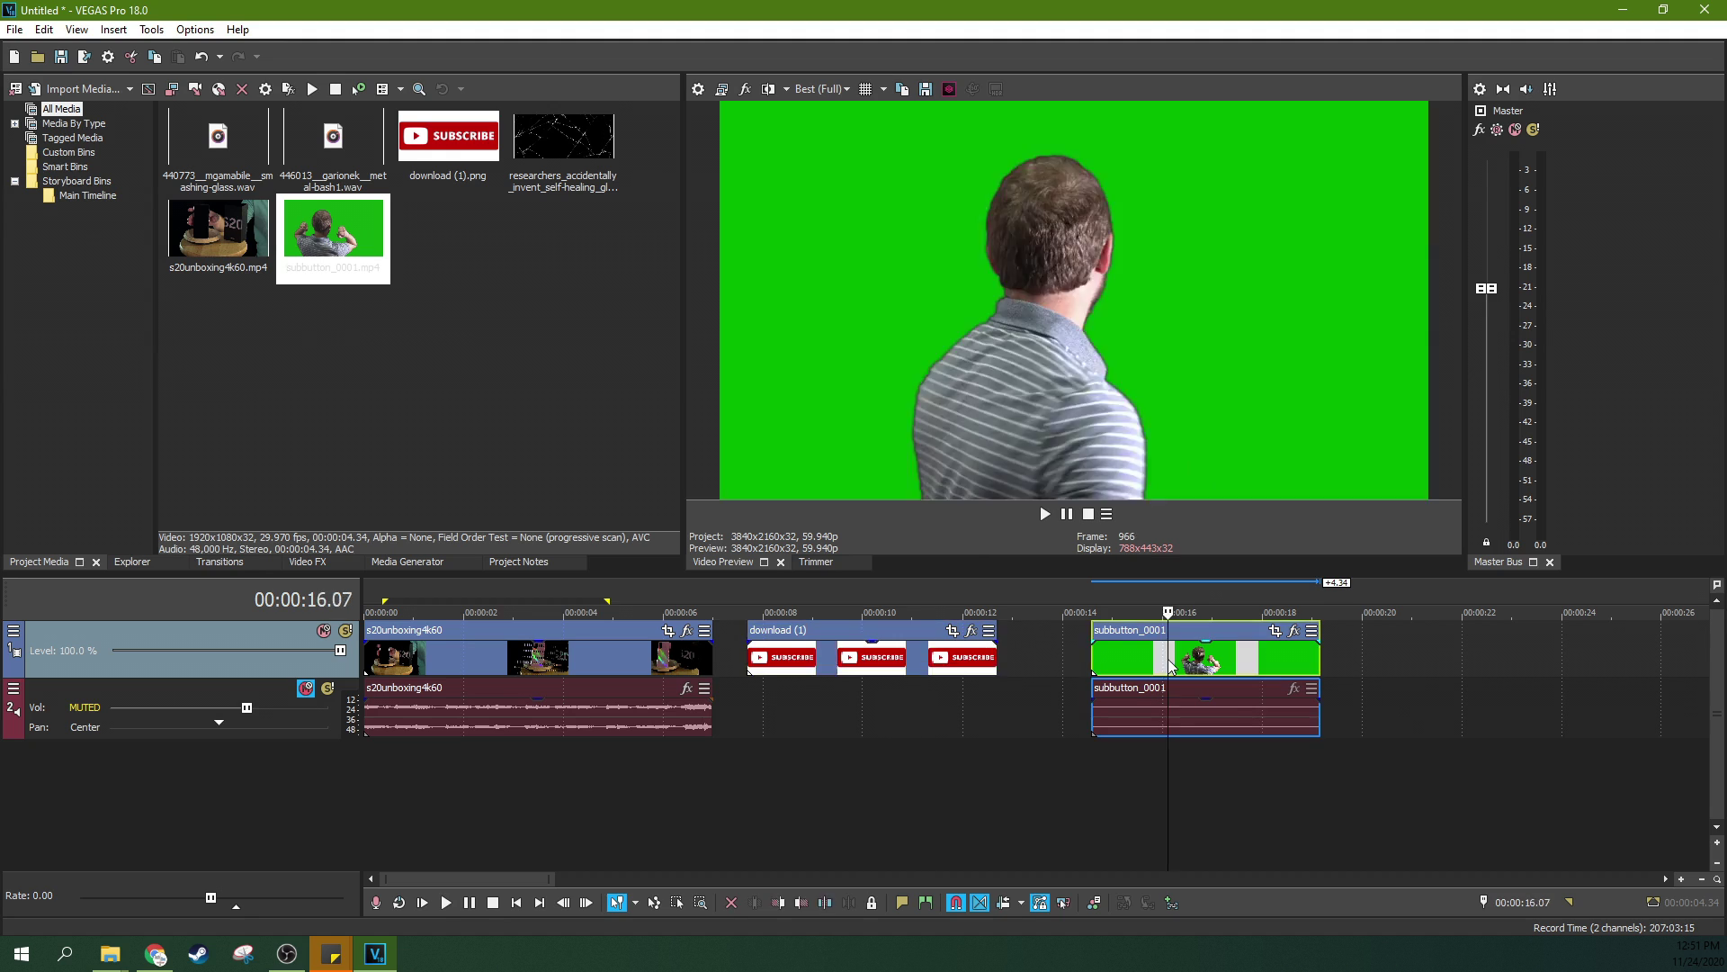
# Step: Delete the subbutton_0001 green-screen clip and insert a new video track with Ctrl+Shift+Q
pyautogui.click(1143, 658)
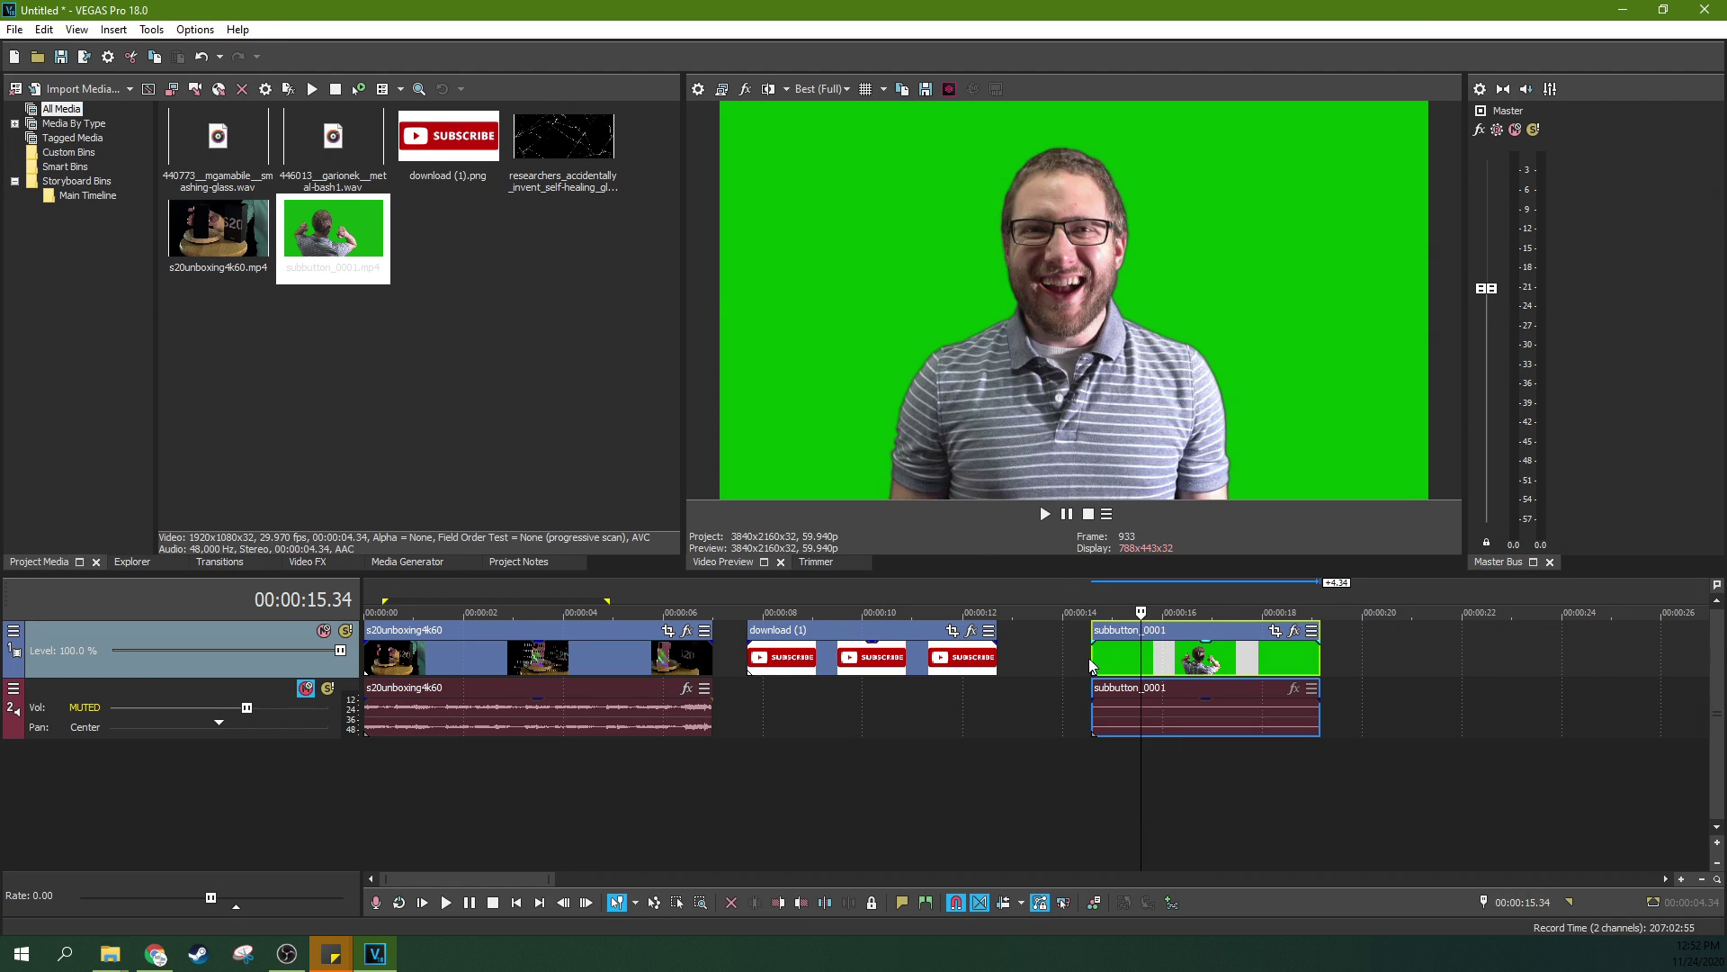
pyautogui.press('Delete')
pyautogui.click(658, 664)
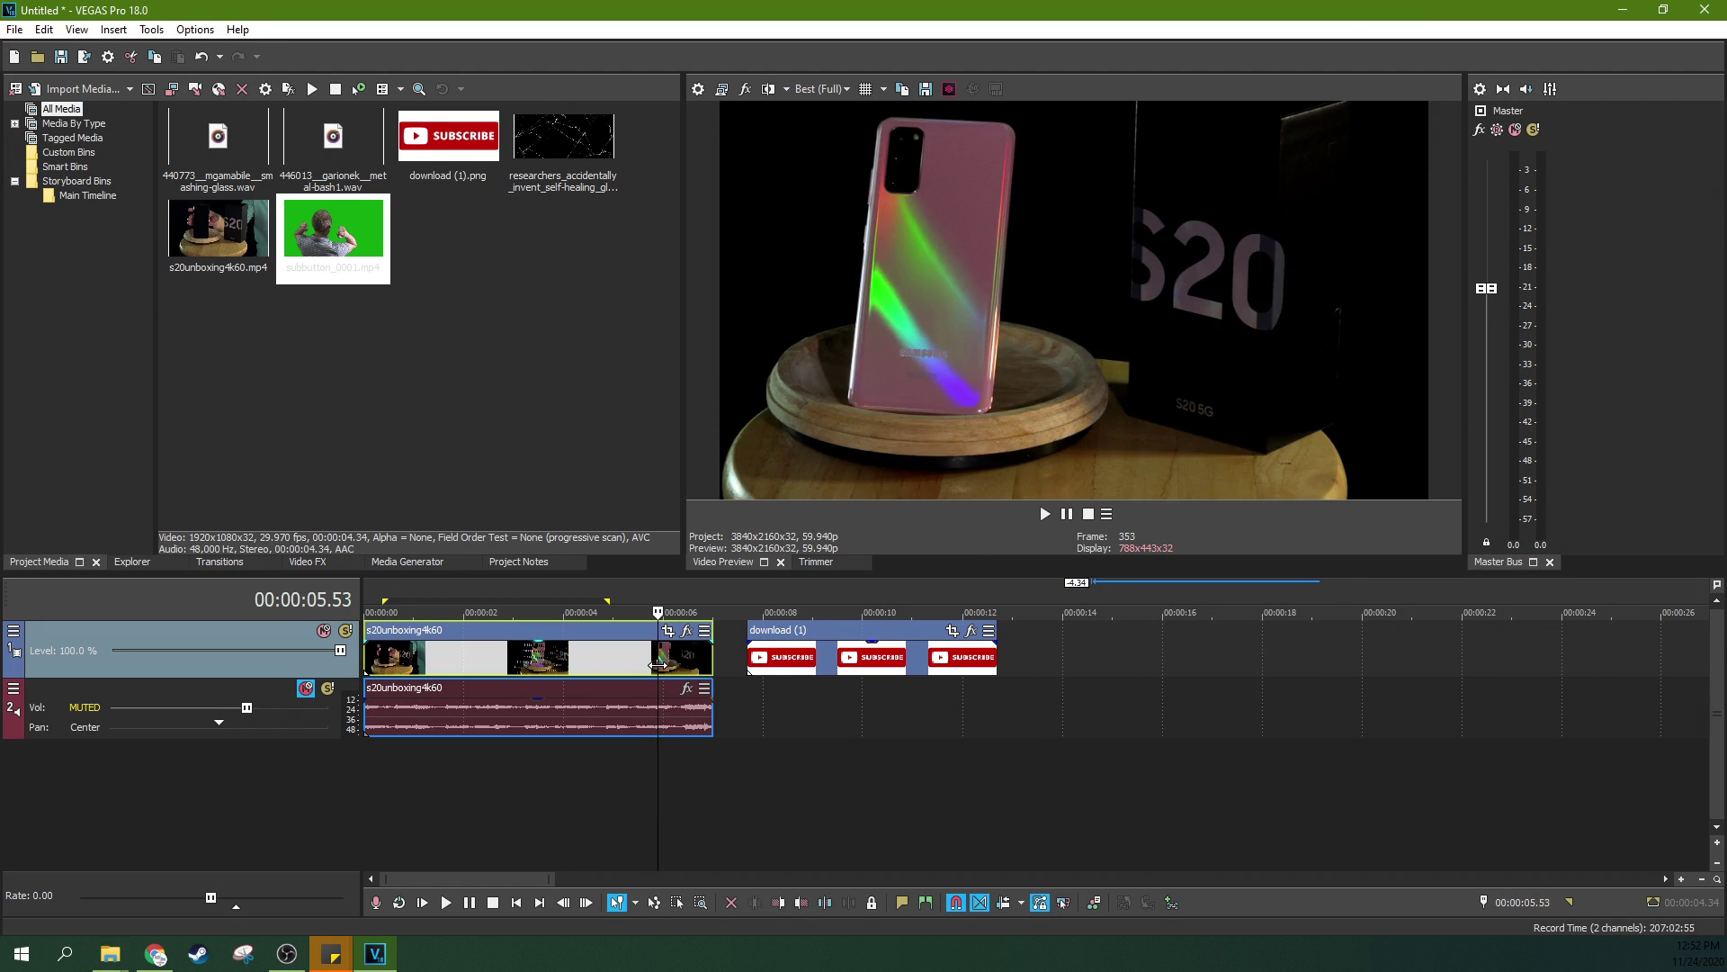
pyautogui.hotkey('ctrl', 'shift', 'q')
# Step: Move the download (1) image onto the new top track, aligned to 00:00:00
pyautogui.click(477, 661)
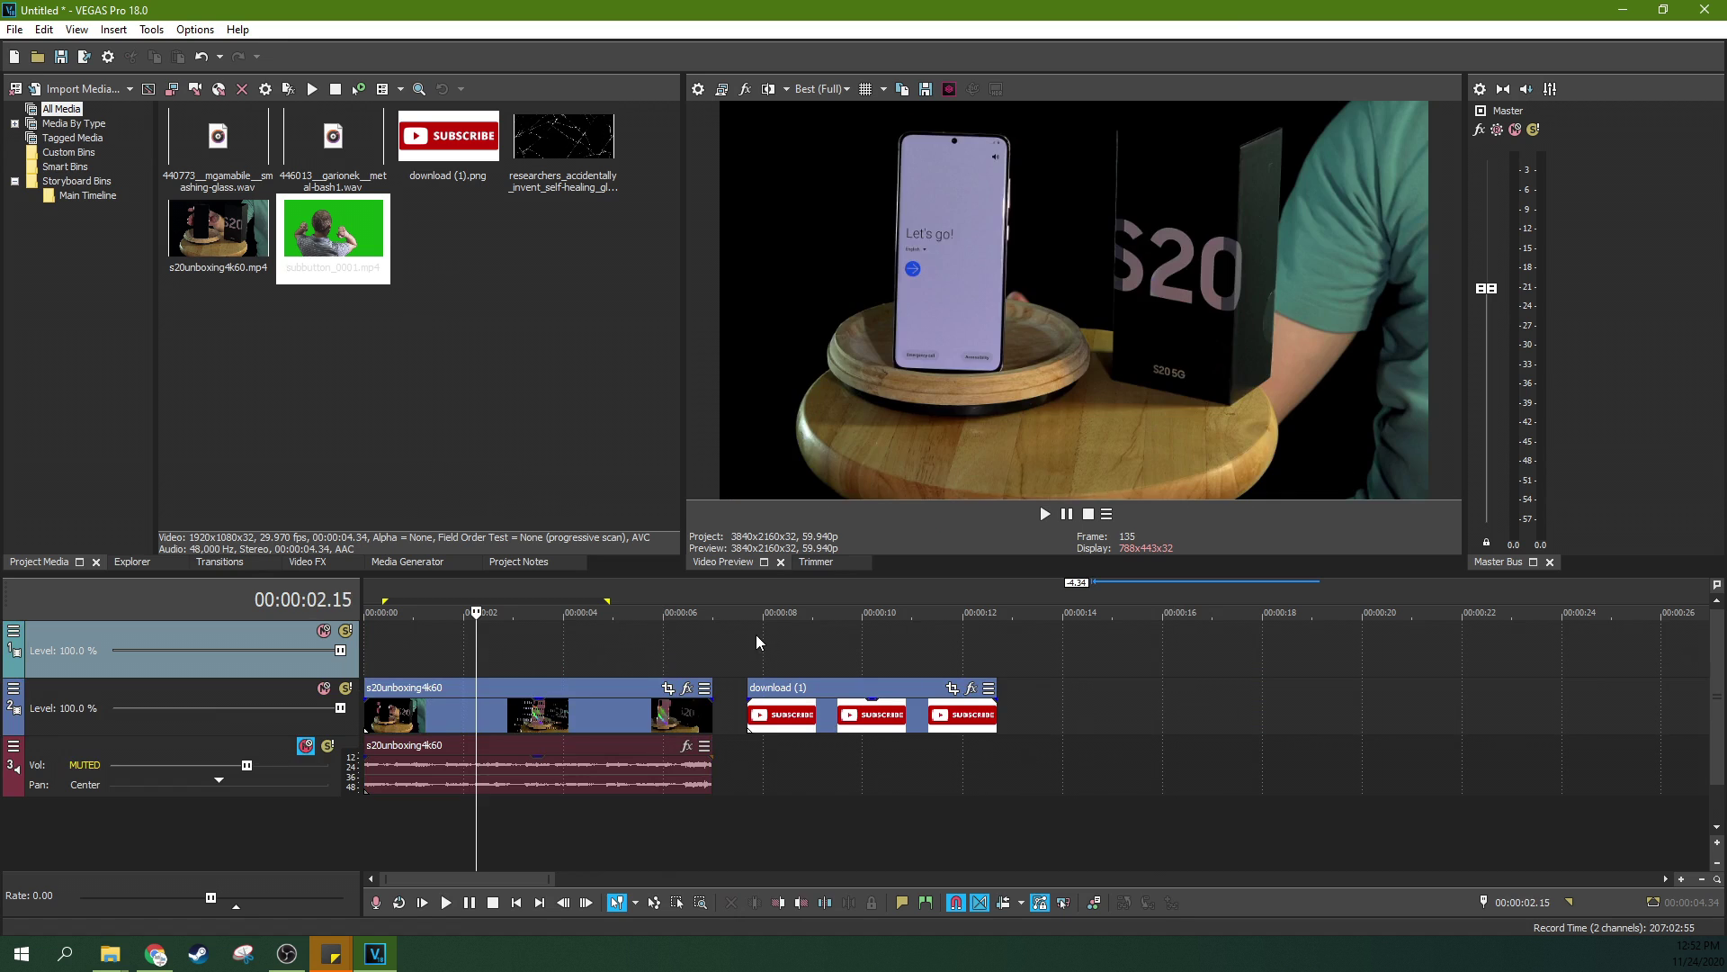
pyautogui.moveTo(799, 691); pyautogui.dragTo(509, 634)
pyautogui.click(538, 665)
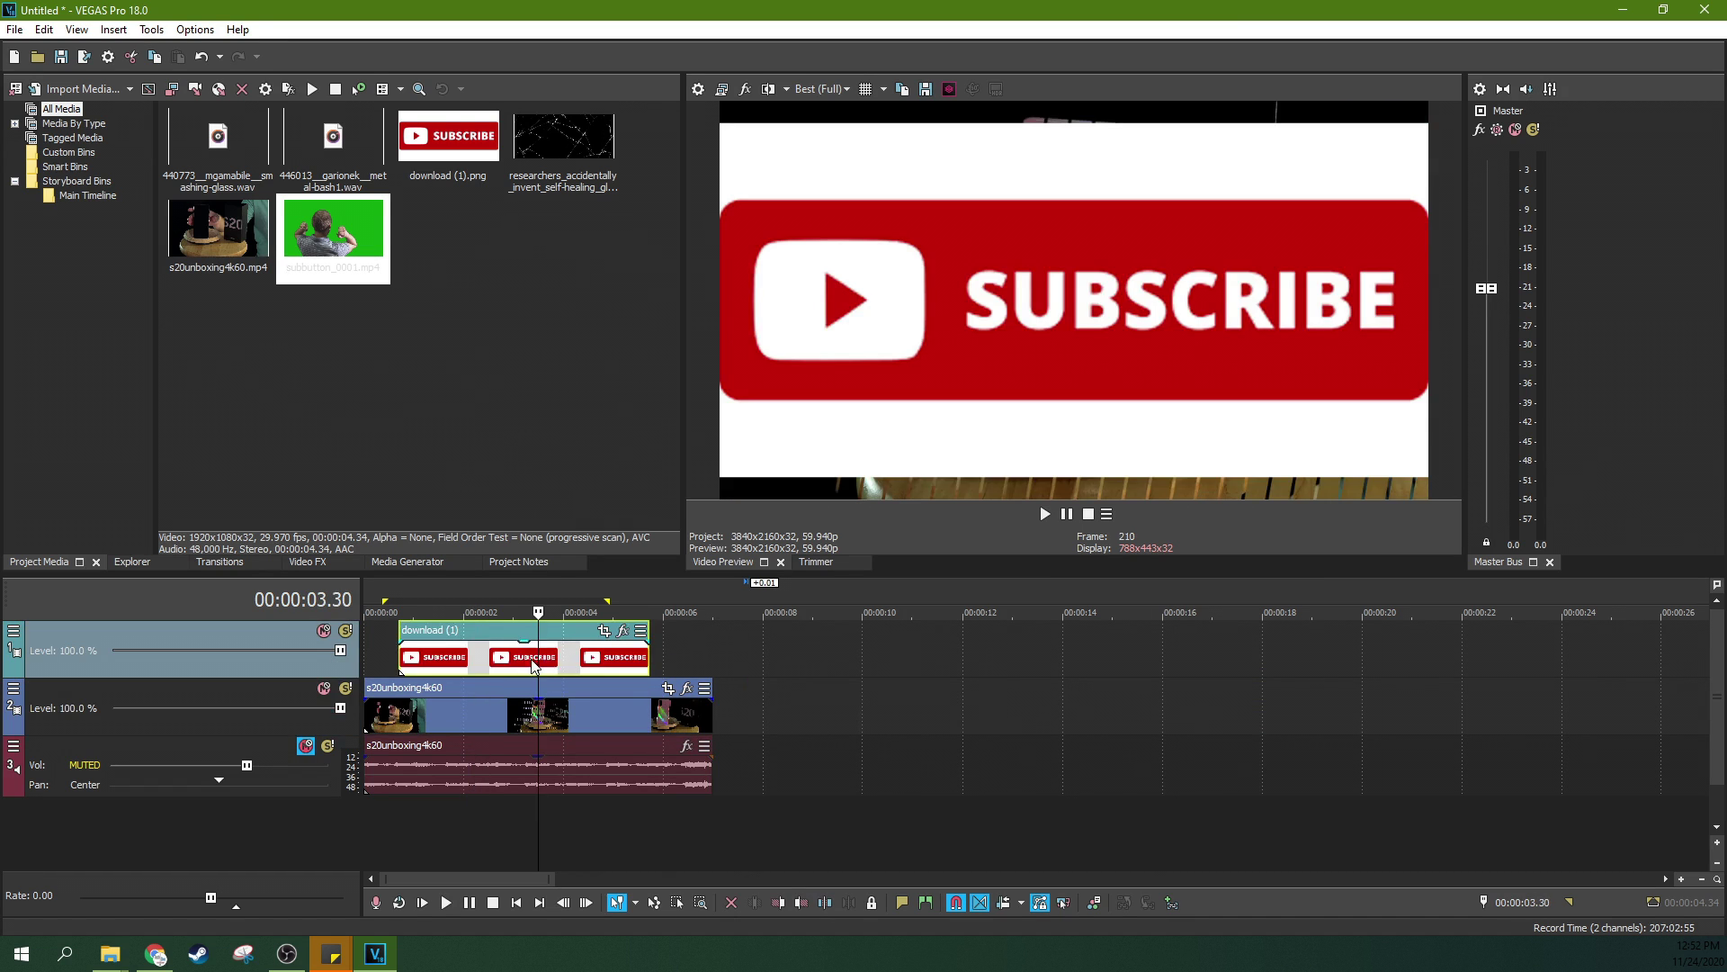
pyautogui.moveTo(524, 628); pyautogui.dragTo(487, 630)
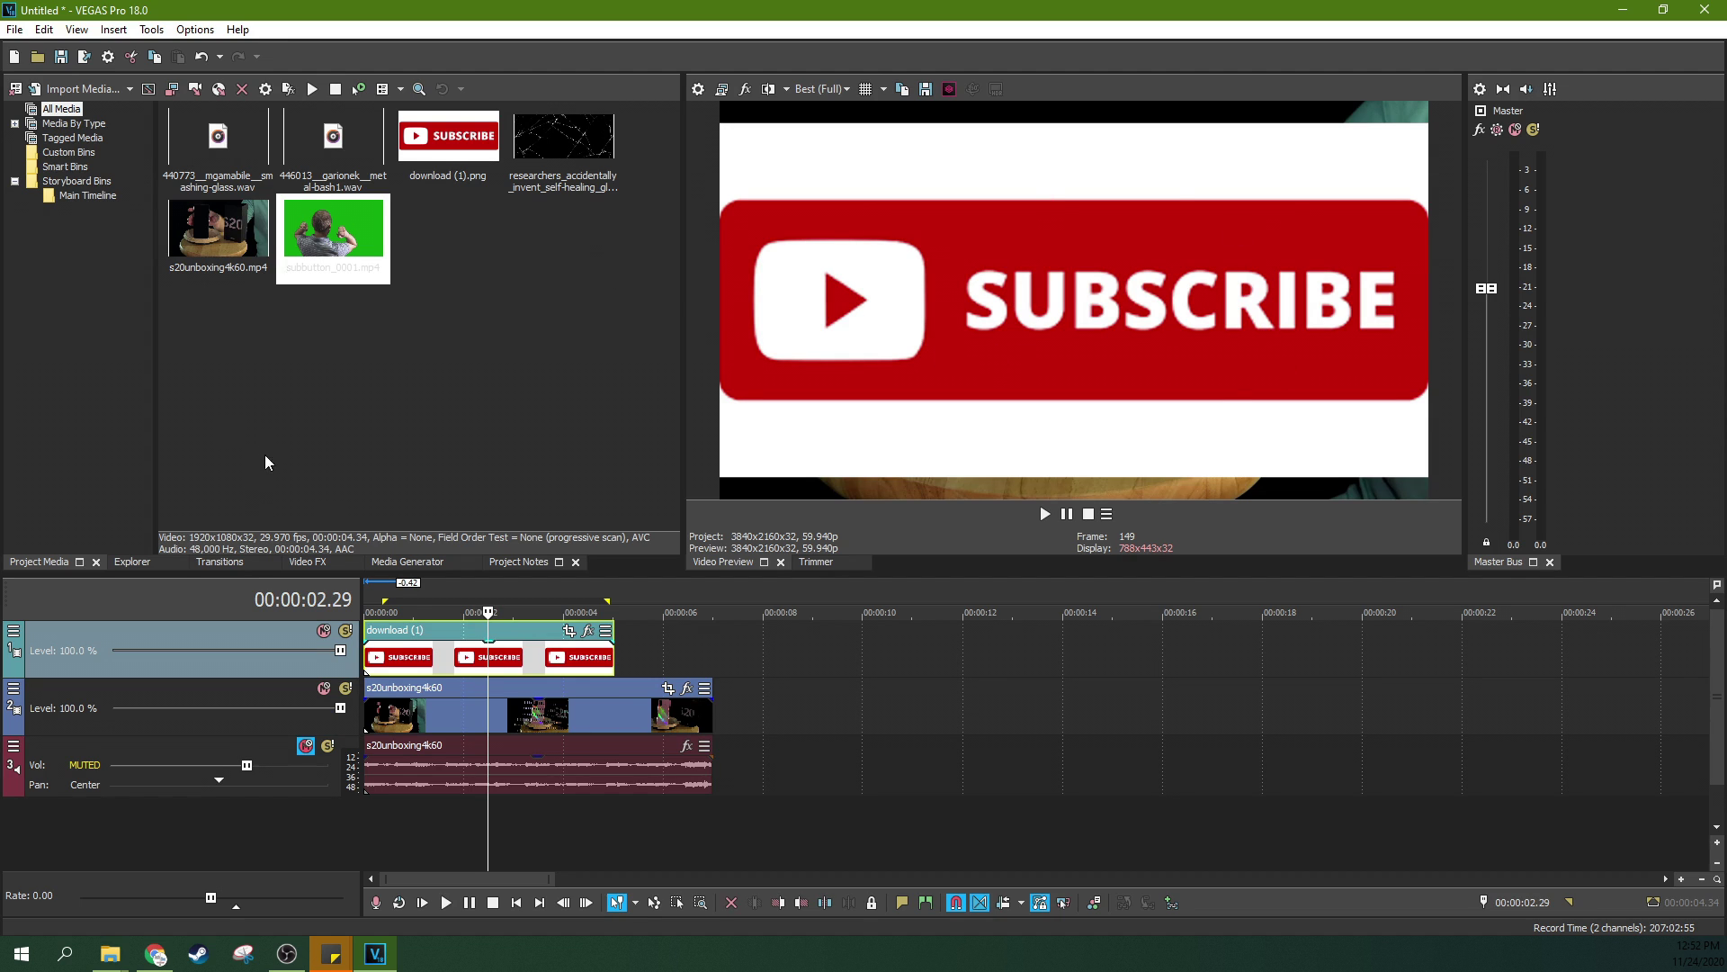
# Step: Apply Bézier Masking to the SUBSCRIBE image via the Video FX search 'b'
pyautogui.click(315, 559)
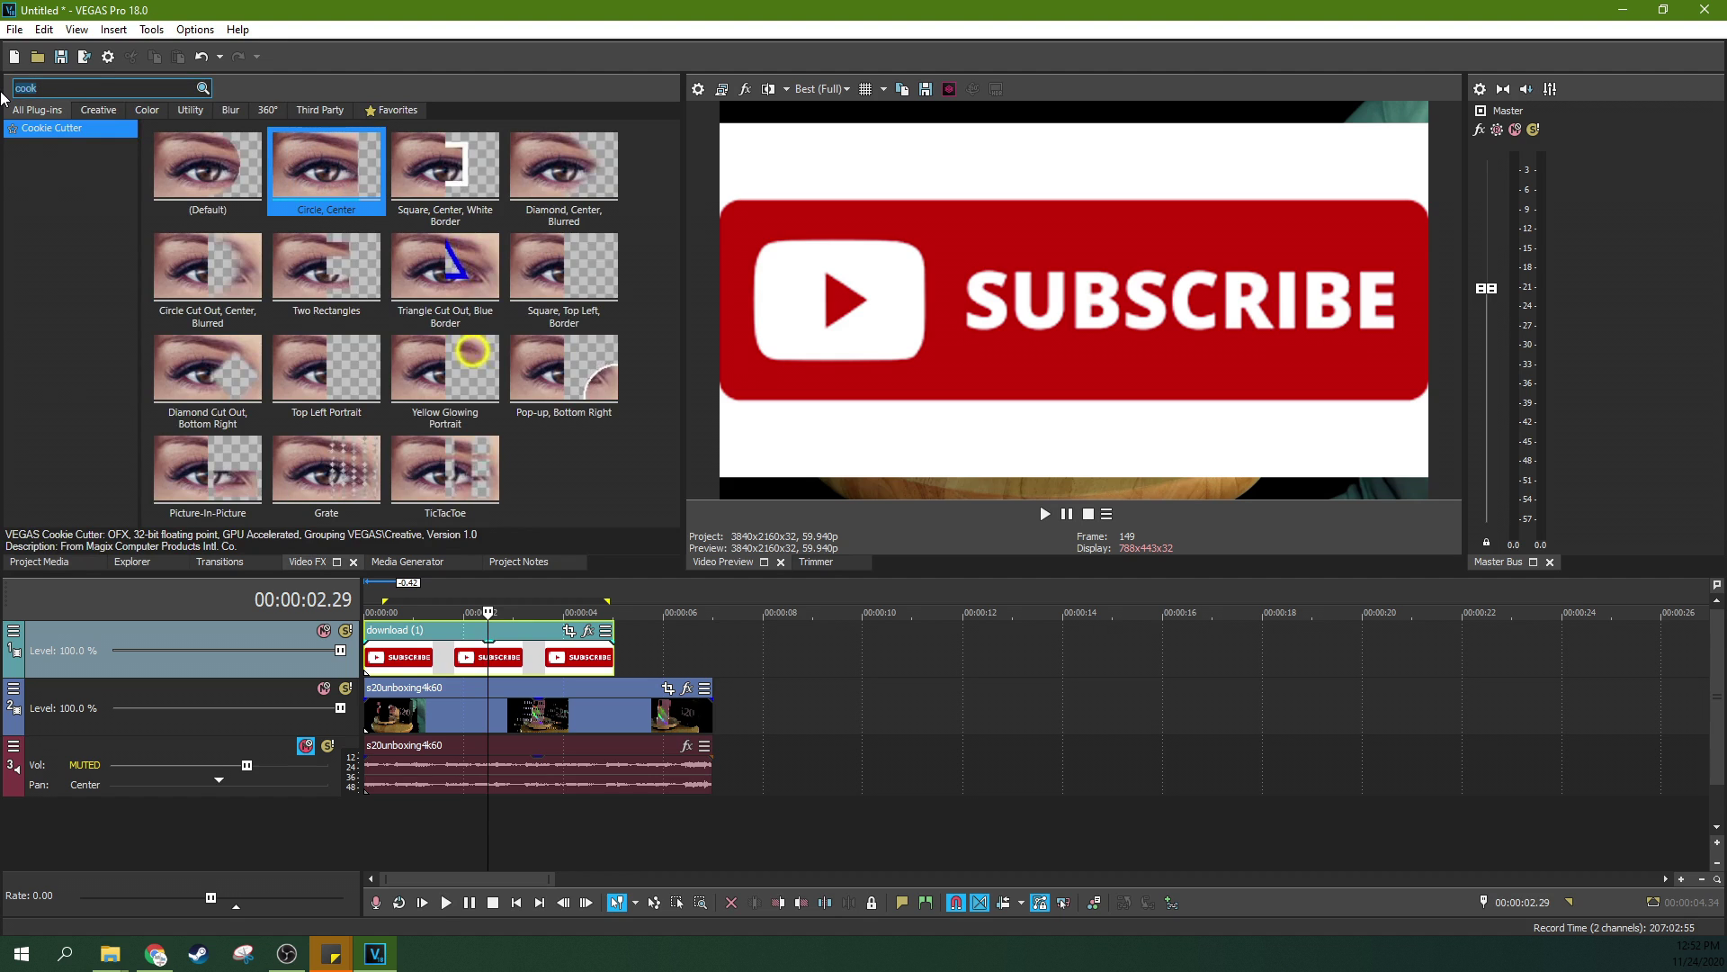
pyautogui.write('b')
pyautogui.click(54, 147)
pyautogui.doubleClick(591, 357)
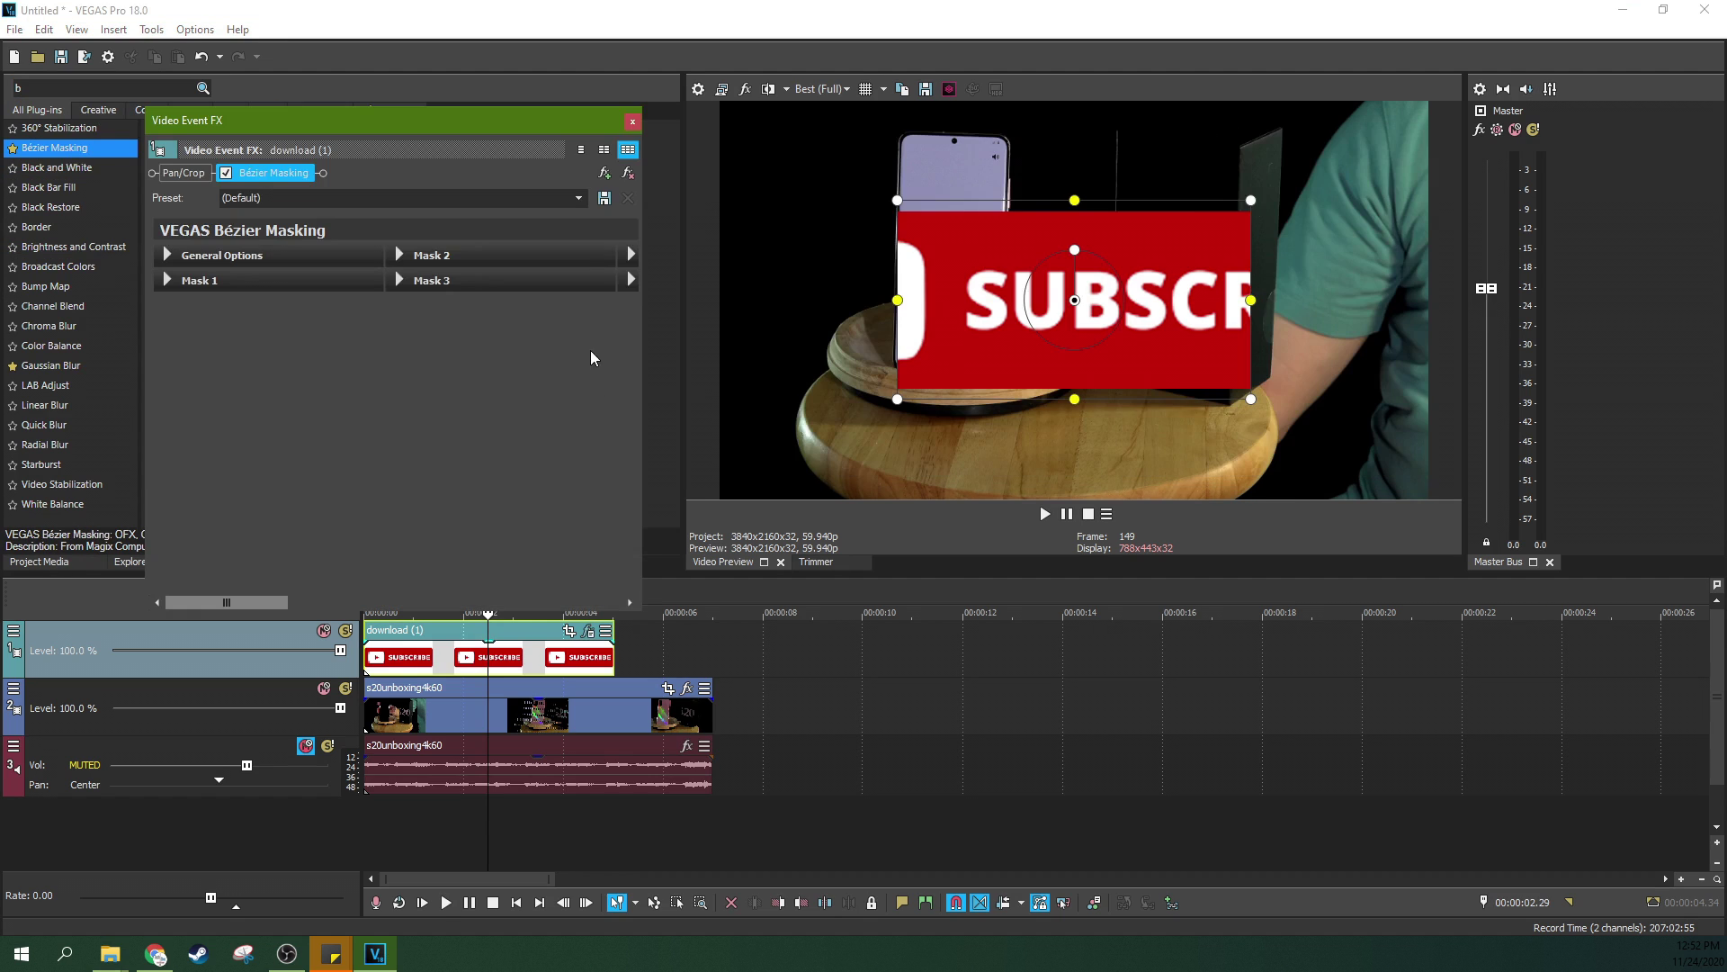
# Step: Size the rectangle mask to span the red SUBSCRIBE banner, keeping the rectangle shape
pyautogui.moveTo(897, 300); pyautogui.dragTo(710, 301)
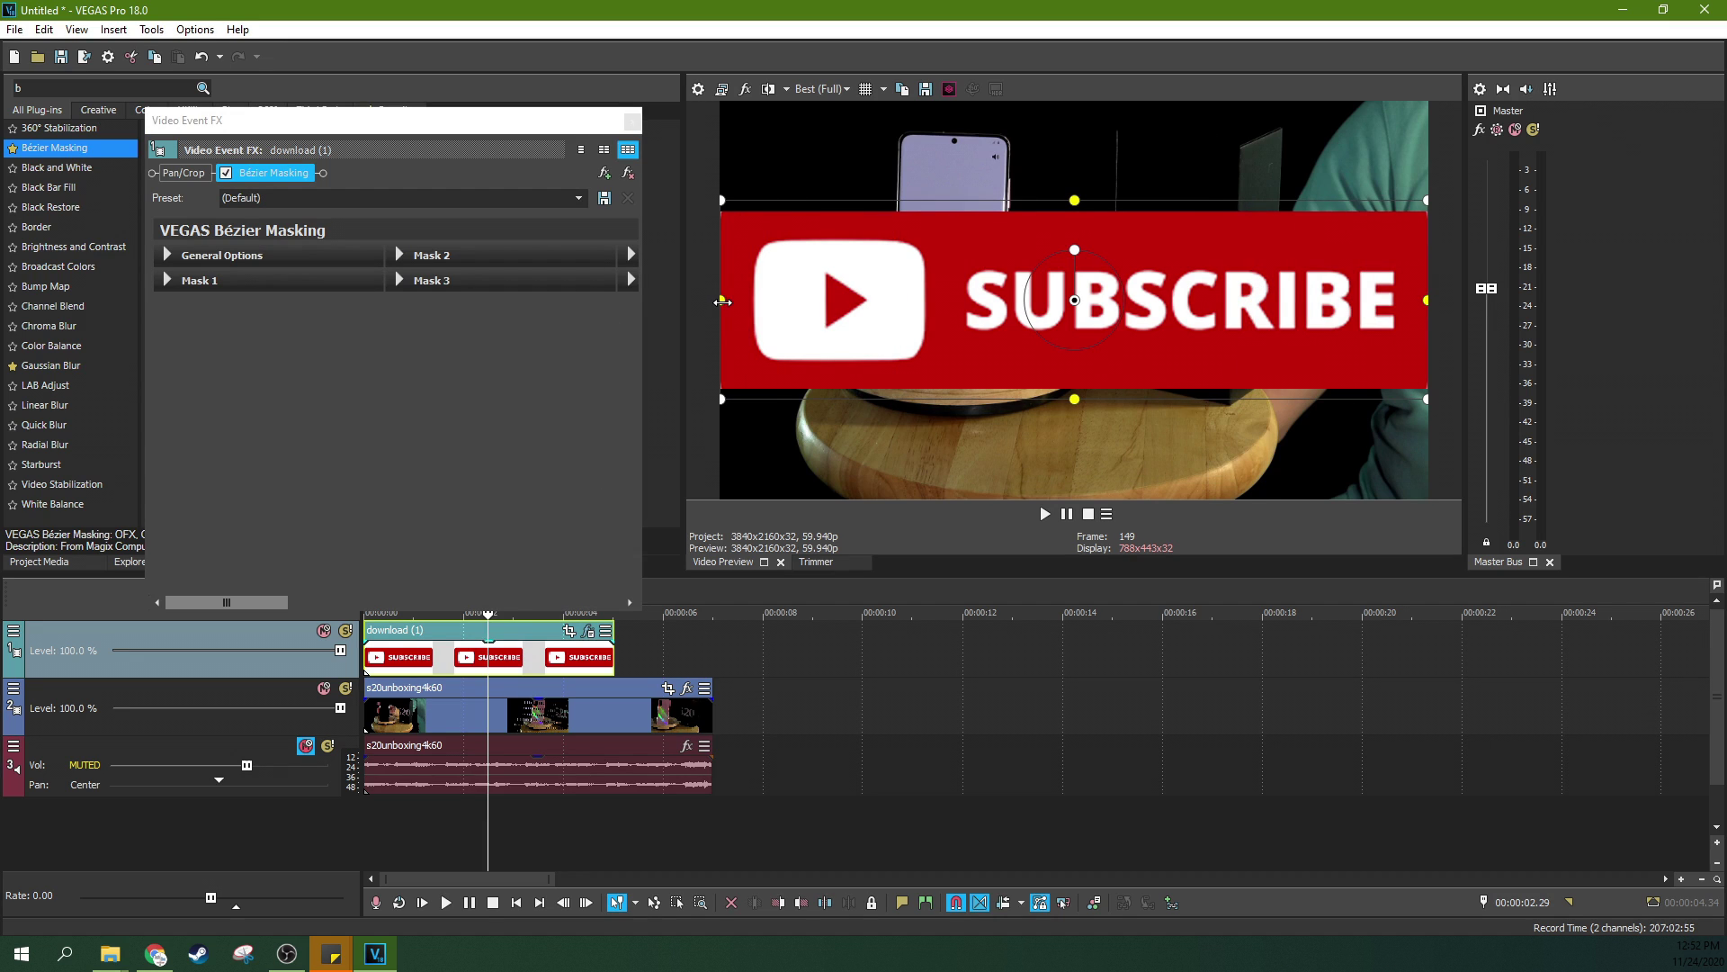
pyautogui.moveTo(725, 302); pyautogui.dragTo(727, 302)
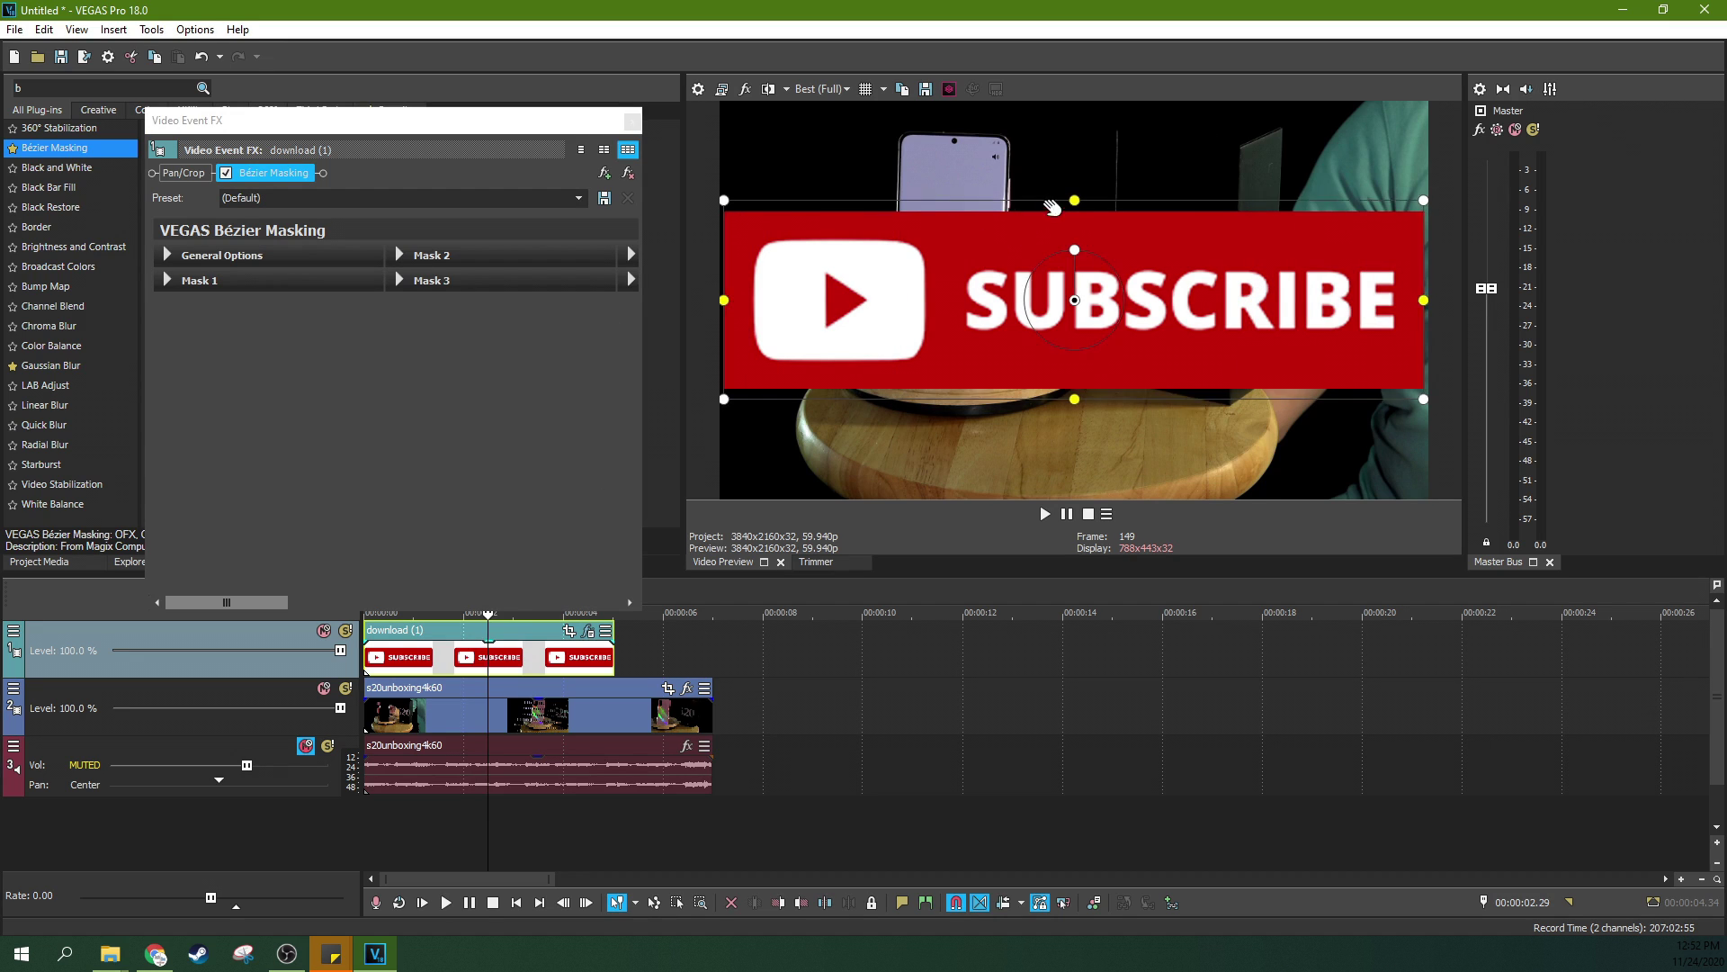
pyautogui.moveTo(1071, 200); pyautogui.dragTo(1068, 207)
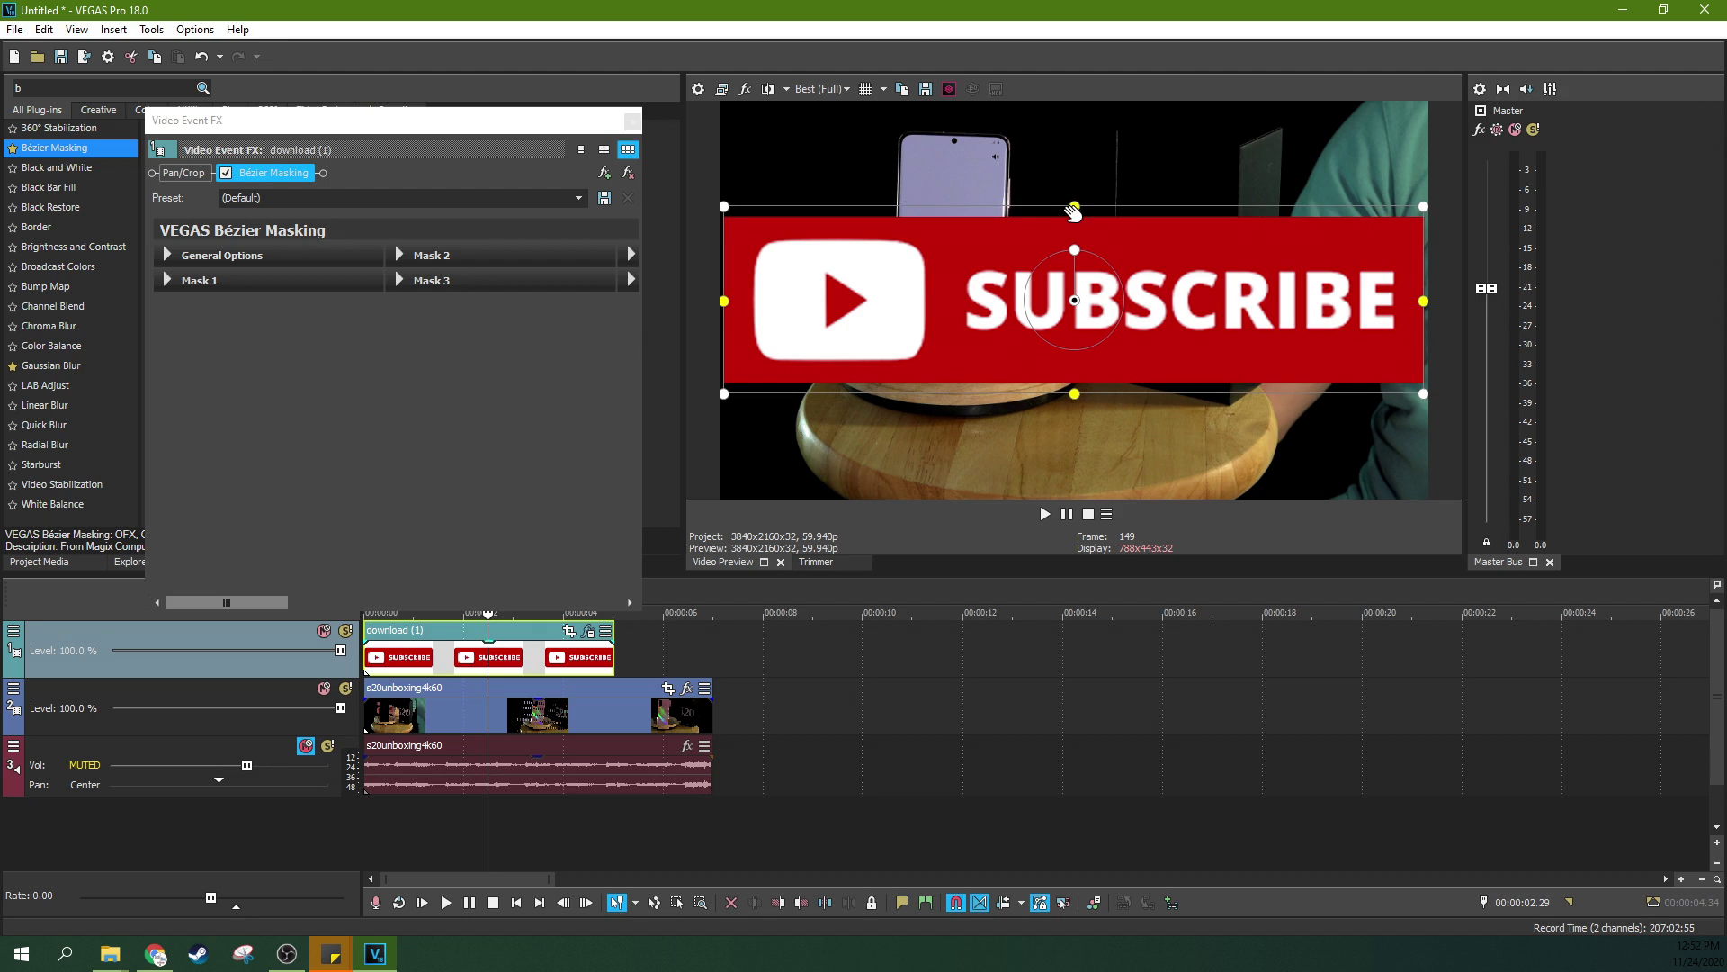
pyautogui.click(581, 149)
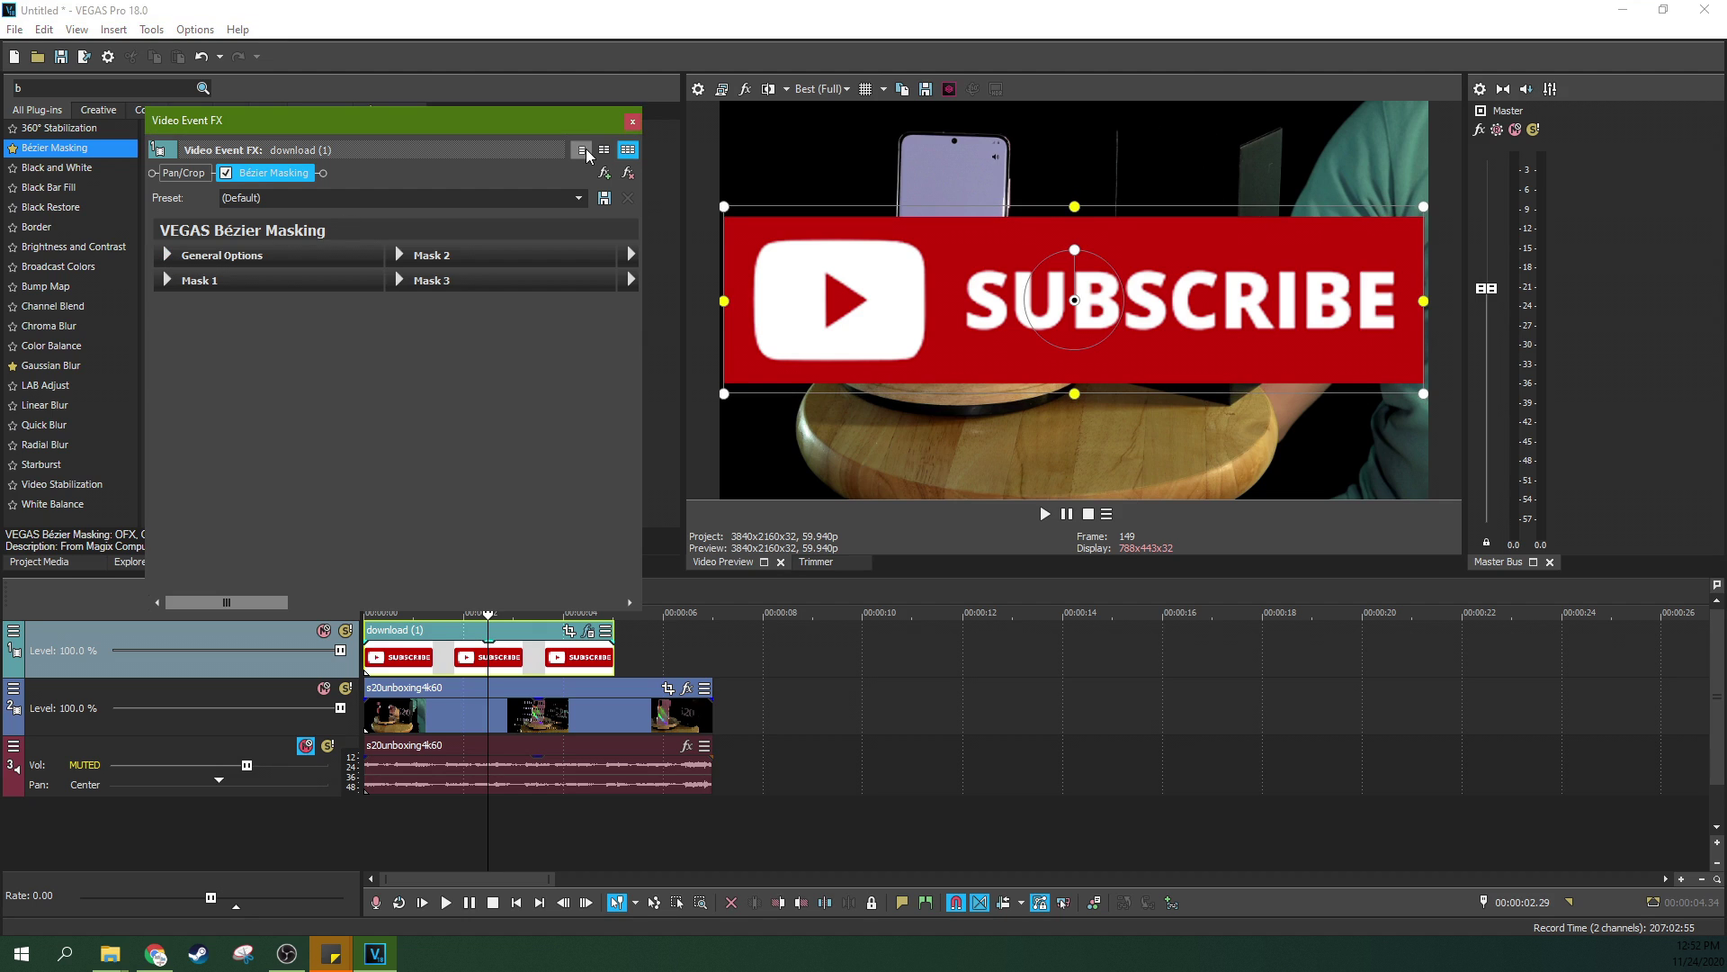
pyautogui.click(167, 256)
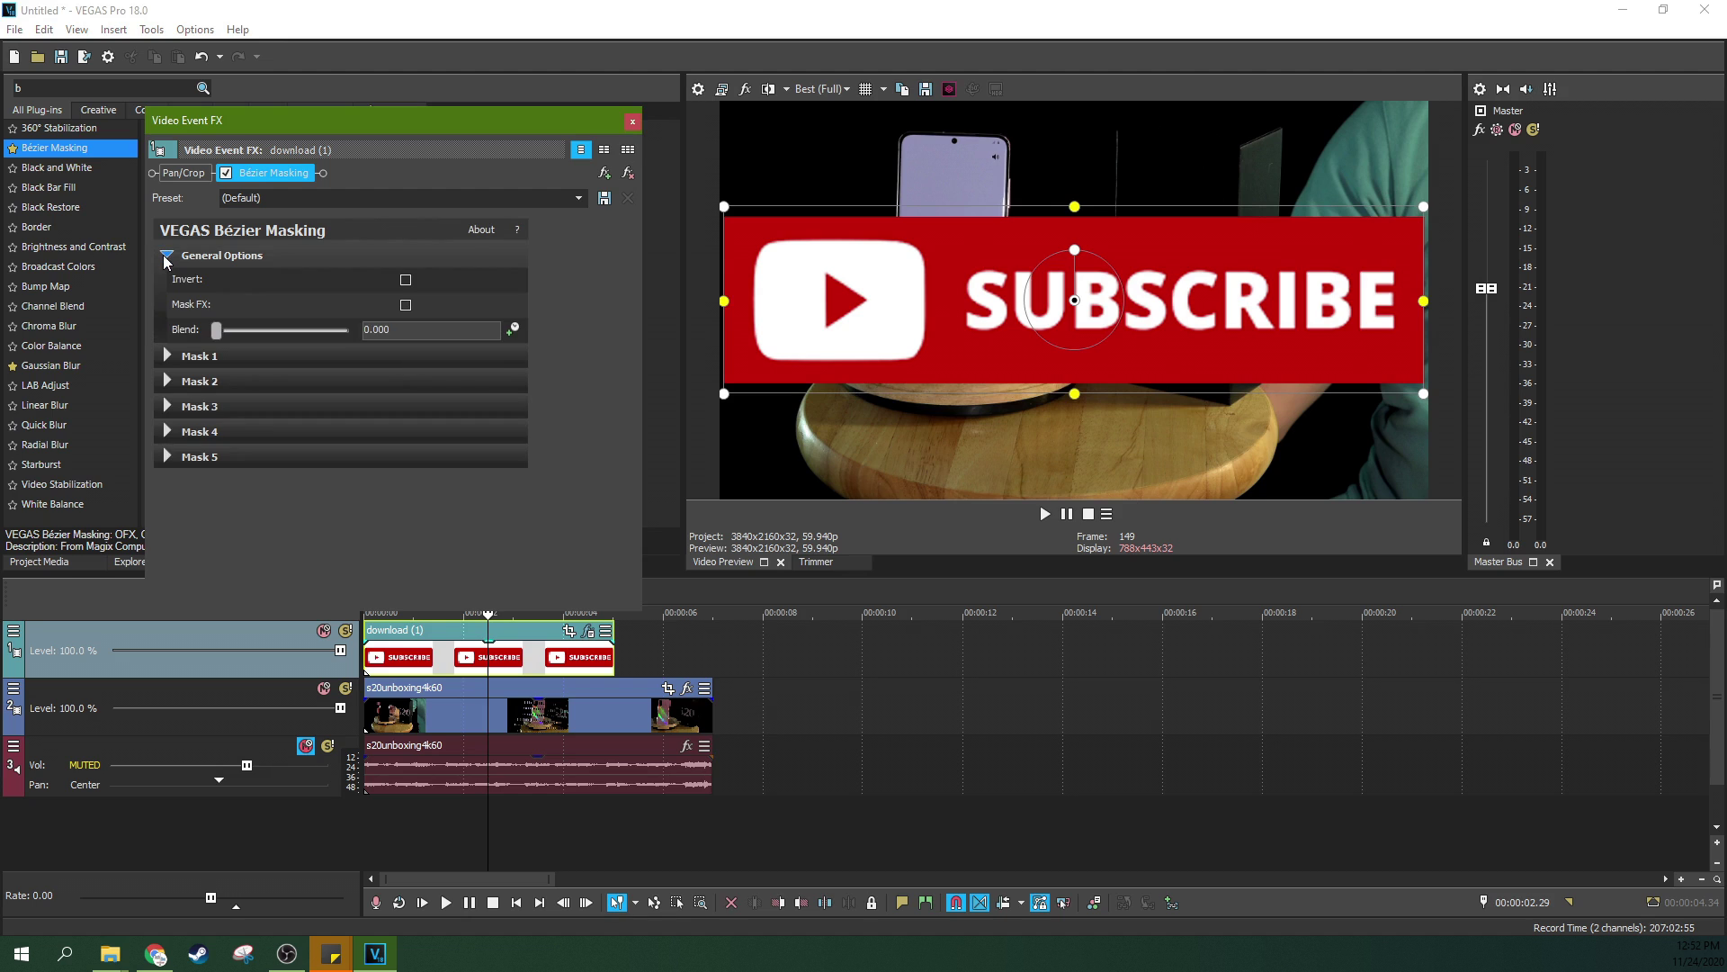
pyautogui.click(169, 357)
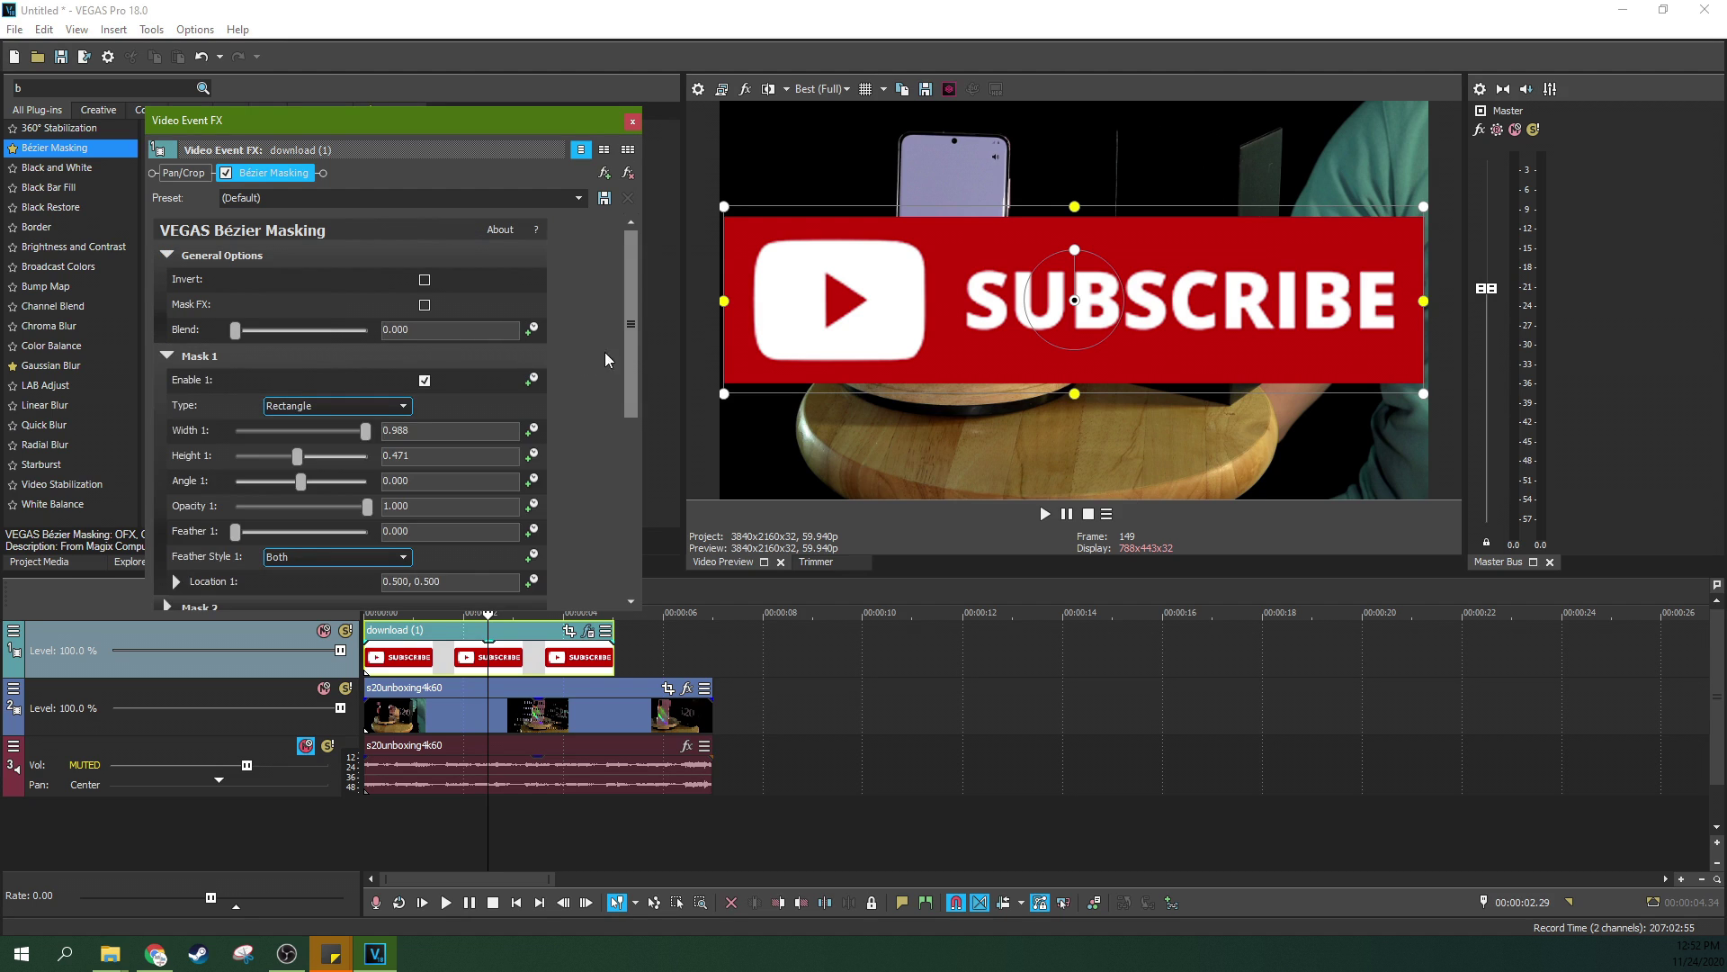
pyautogui.moveTo(631, 345); pyautogui.dragTo(631, 420)
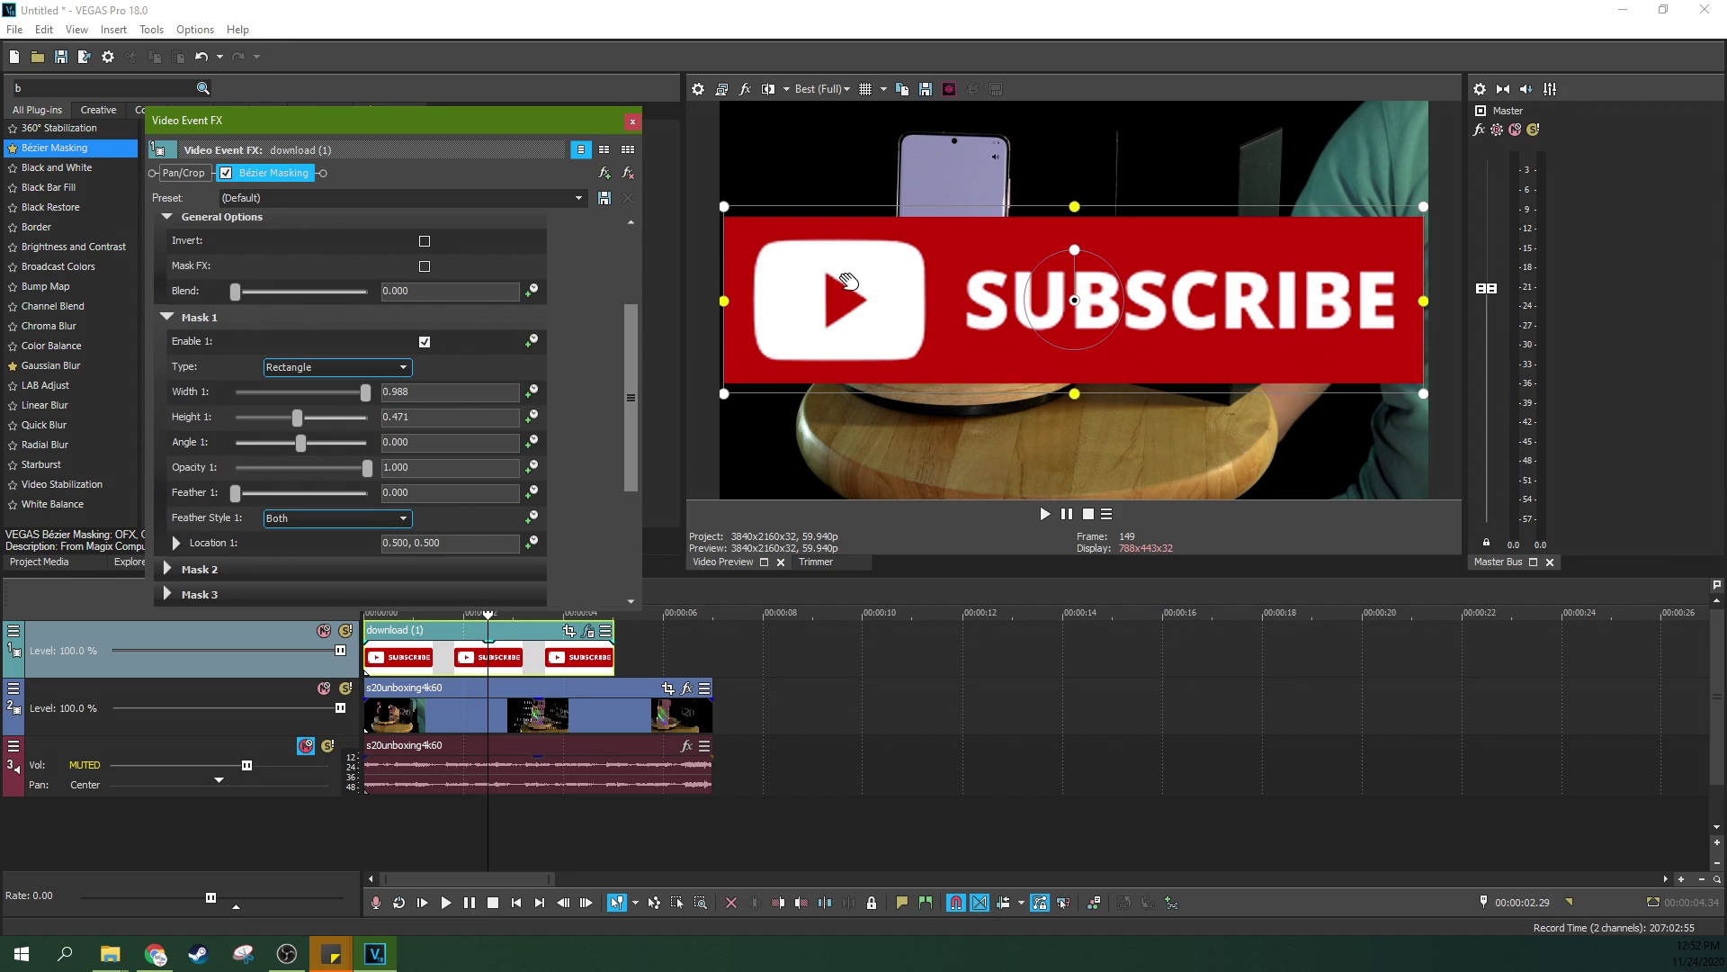
pyautogui.moveTo(1075, 207); pyautogui.dragTo(1074, 163)
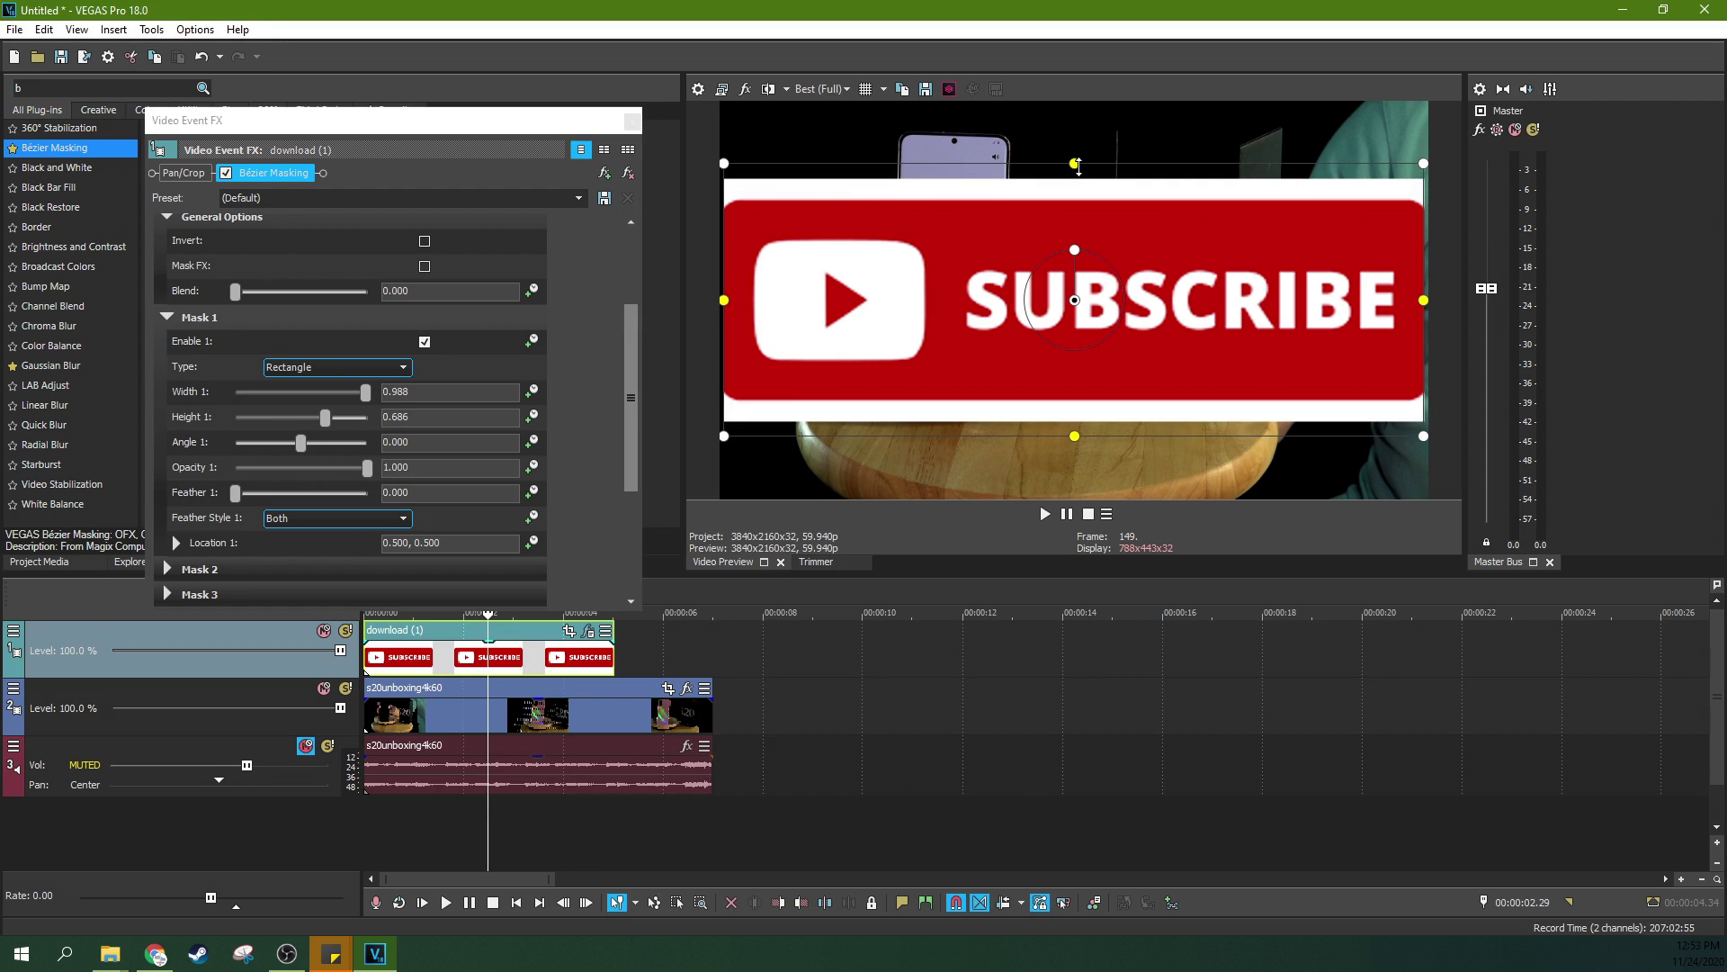
pyautogui.click(359, 367)
pyautogui.click(287, 396)
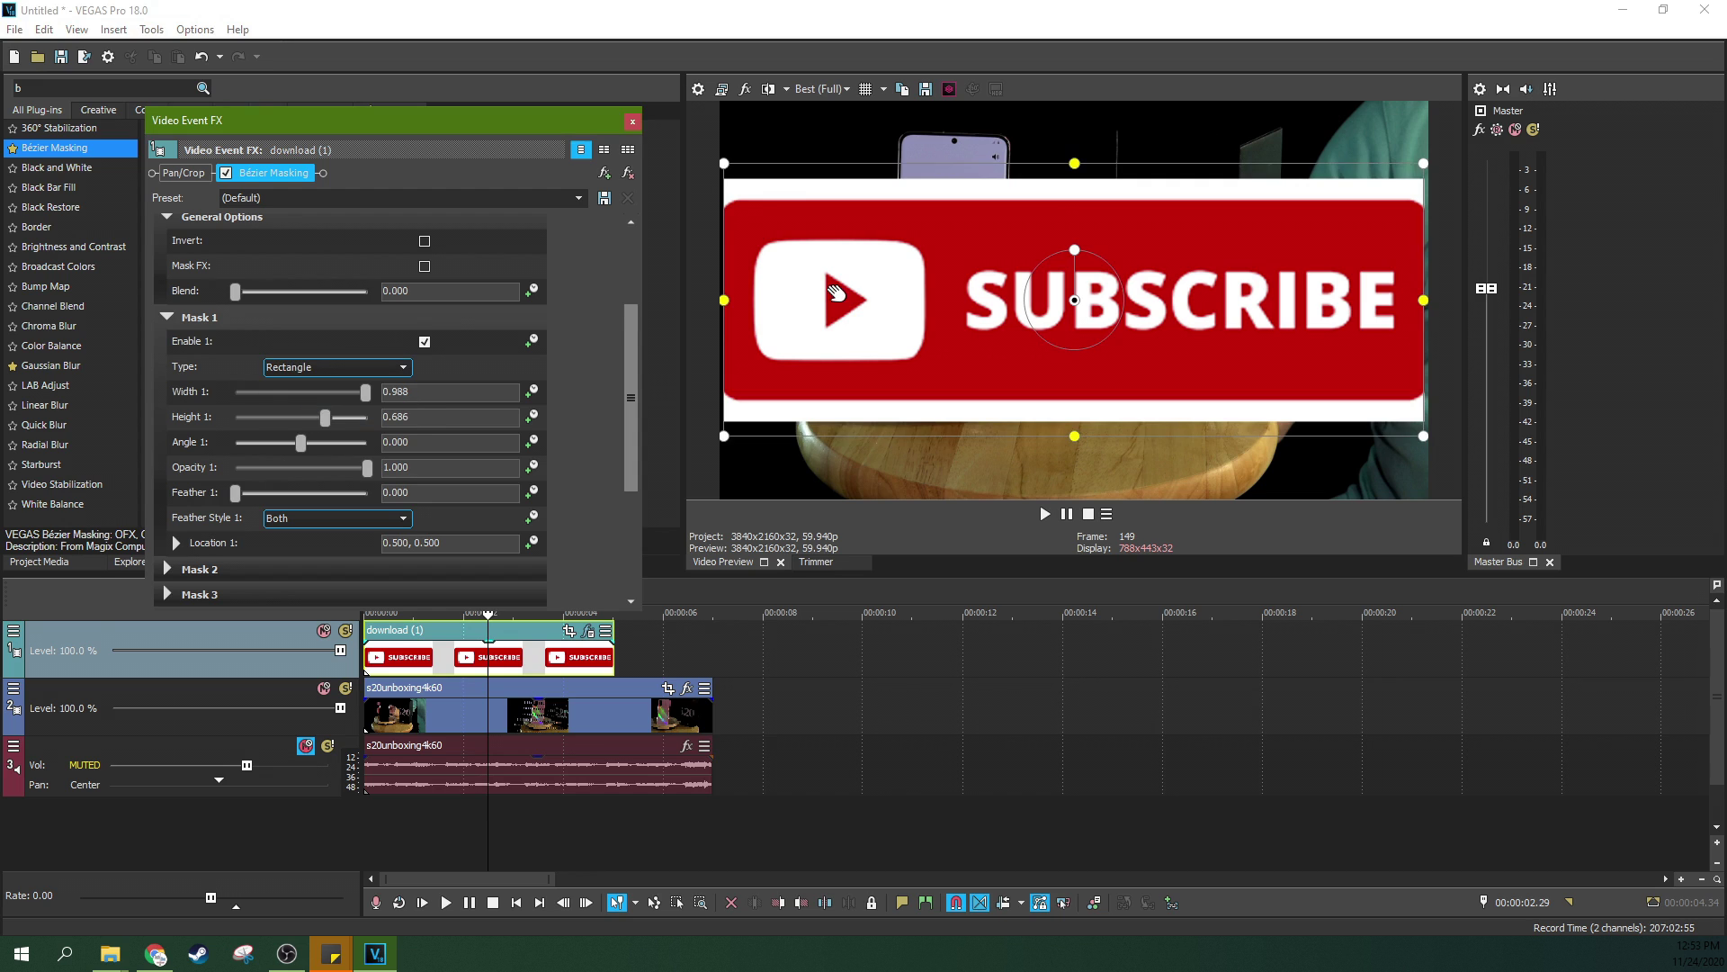
# Step: Tighten the mask's top and sides to cut the white border and set Feather to 1
pyautogui.moveTo(1076, 164); pyautogui.dragTo(1075, 193)
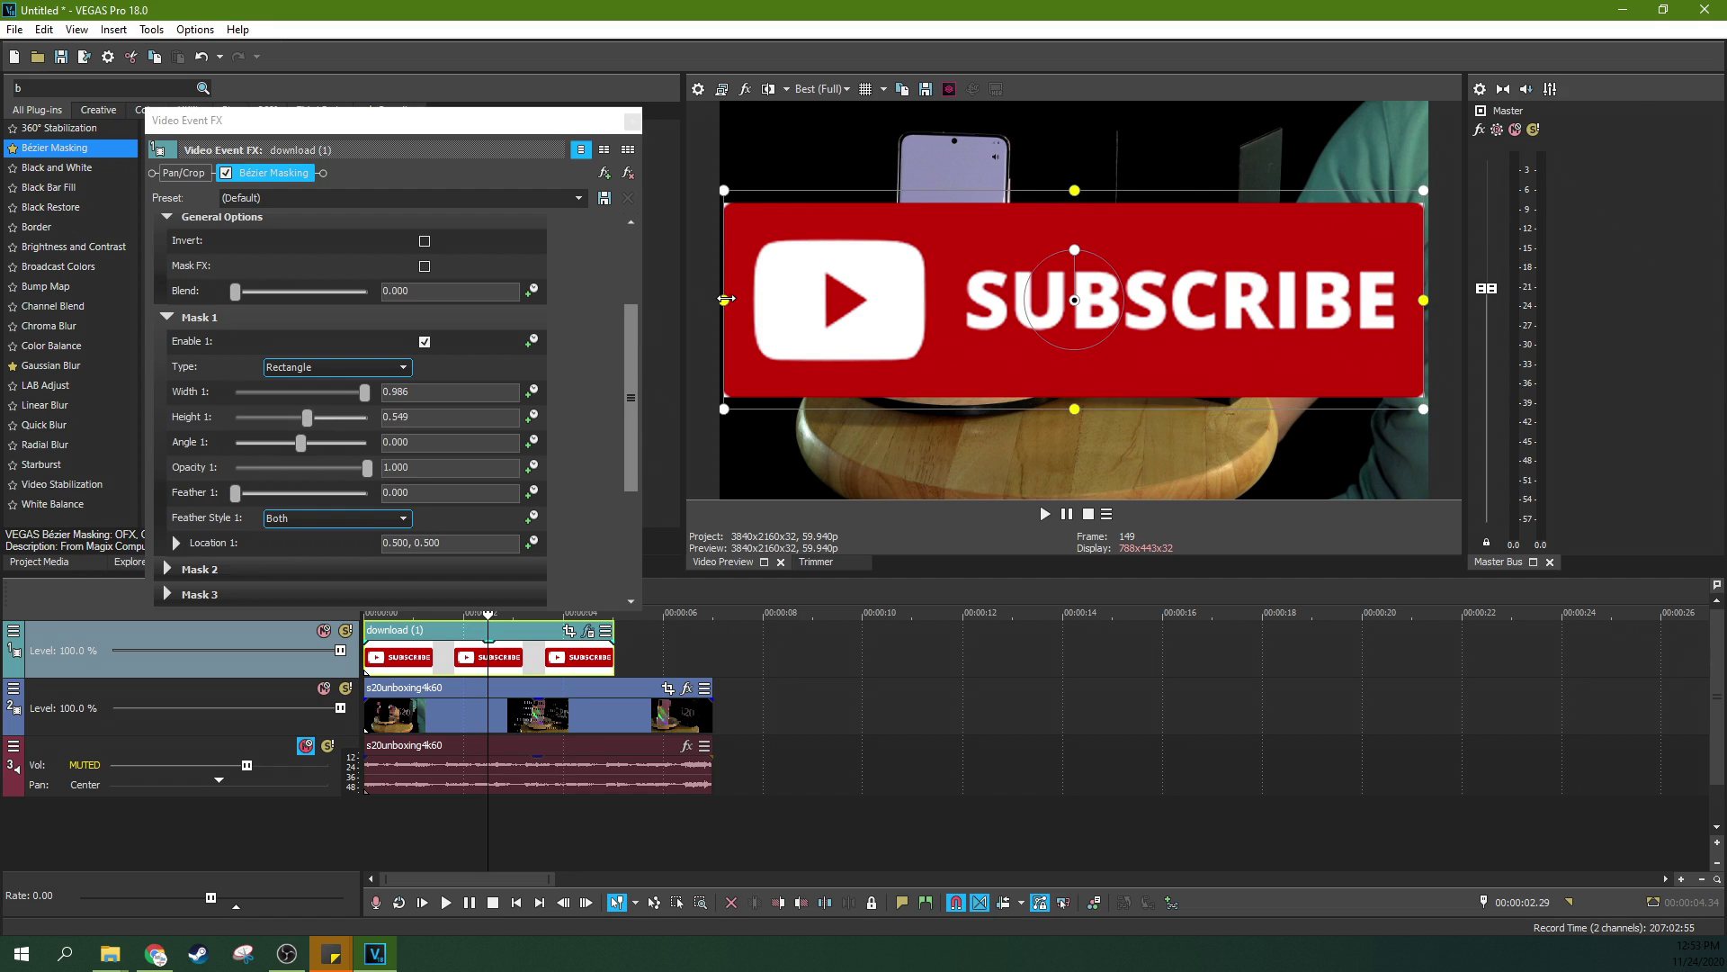
pyautogui.moveTo(724, 299); pyautogui.dragTo(731, 299)
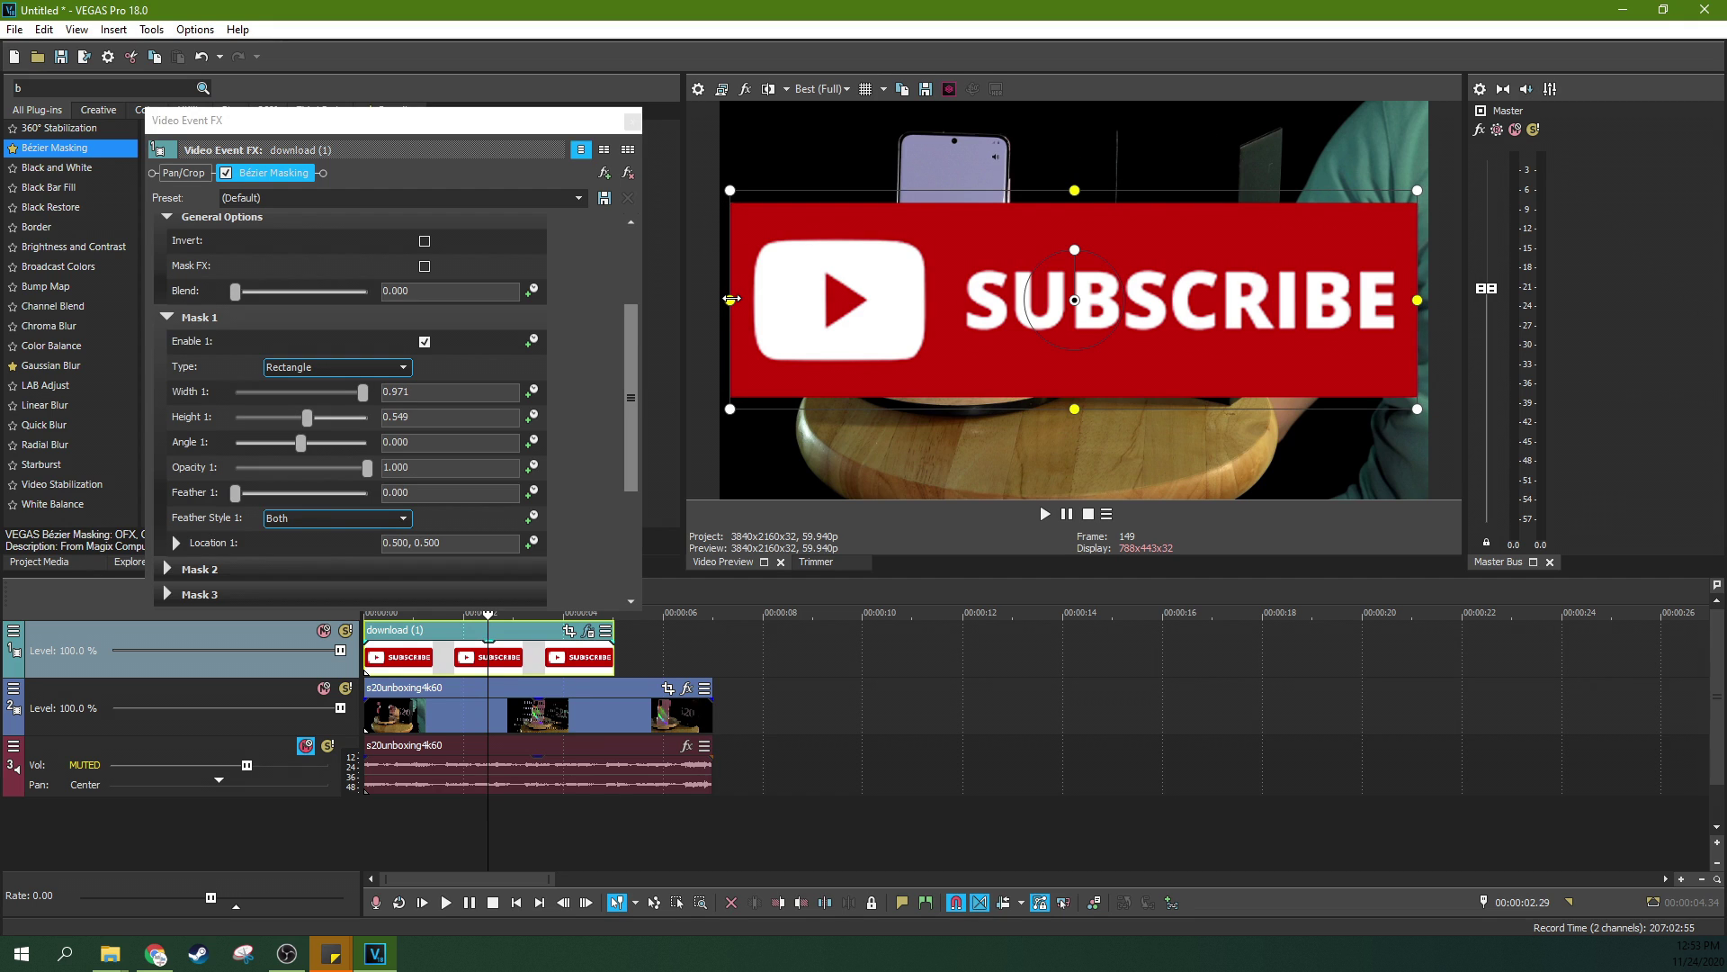
pyautogui.moveTo(235, 493); pyautogui.dragTo(260, 500)
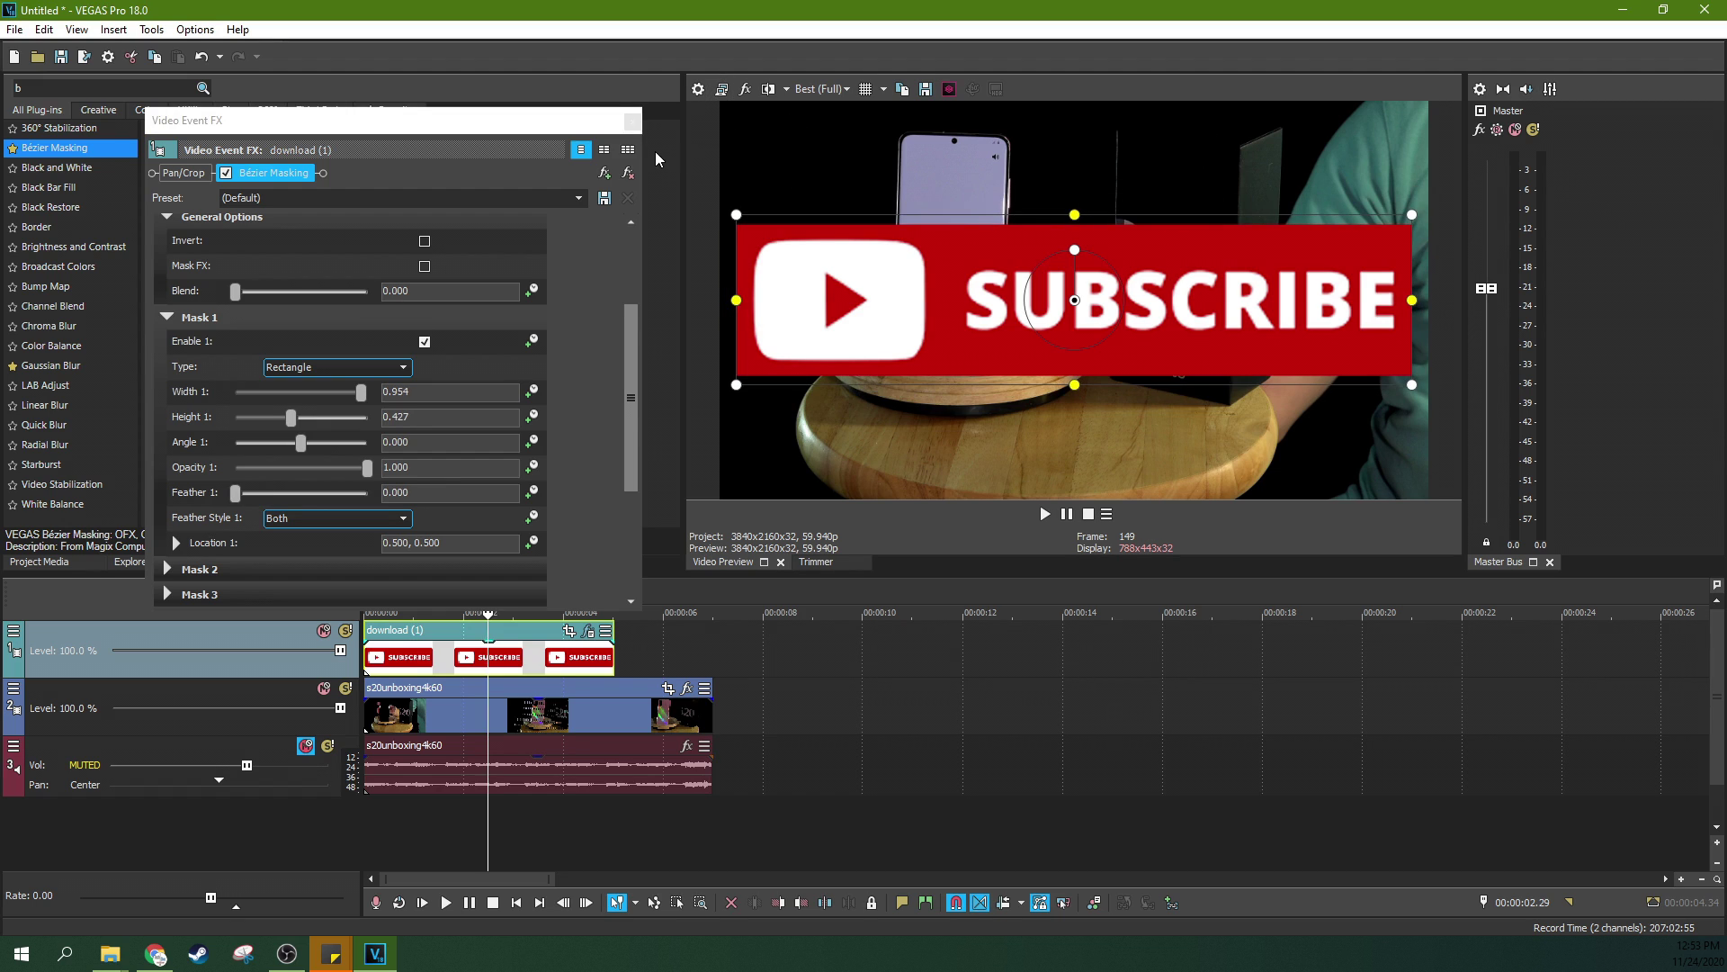
pyautogui.click(633, 122)
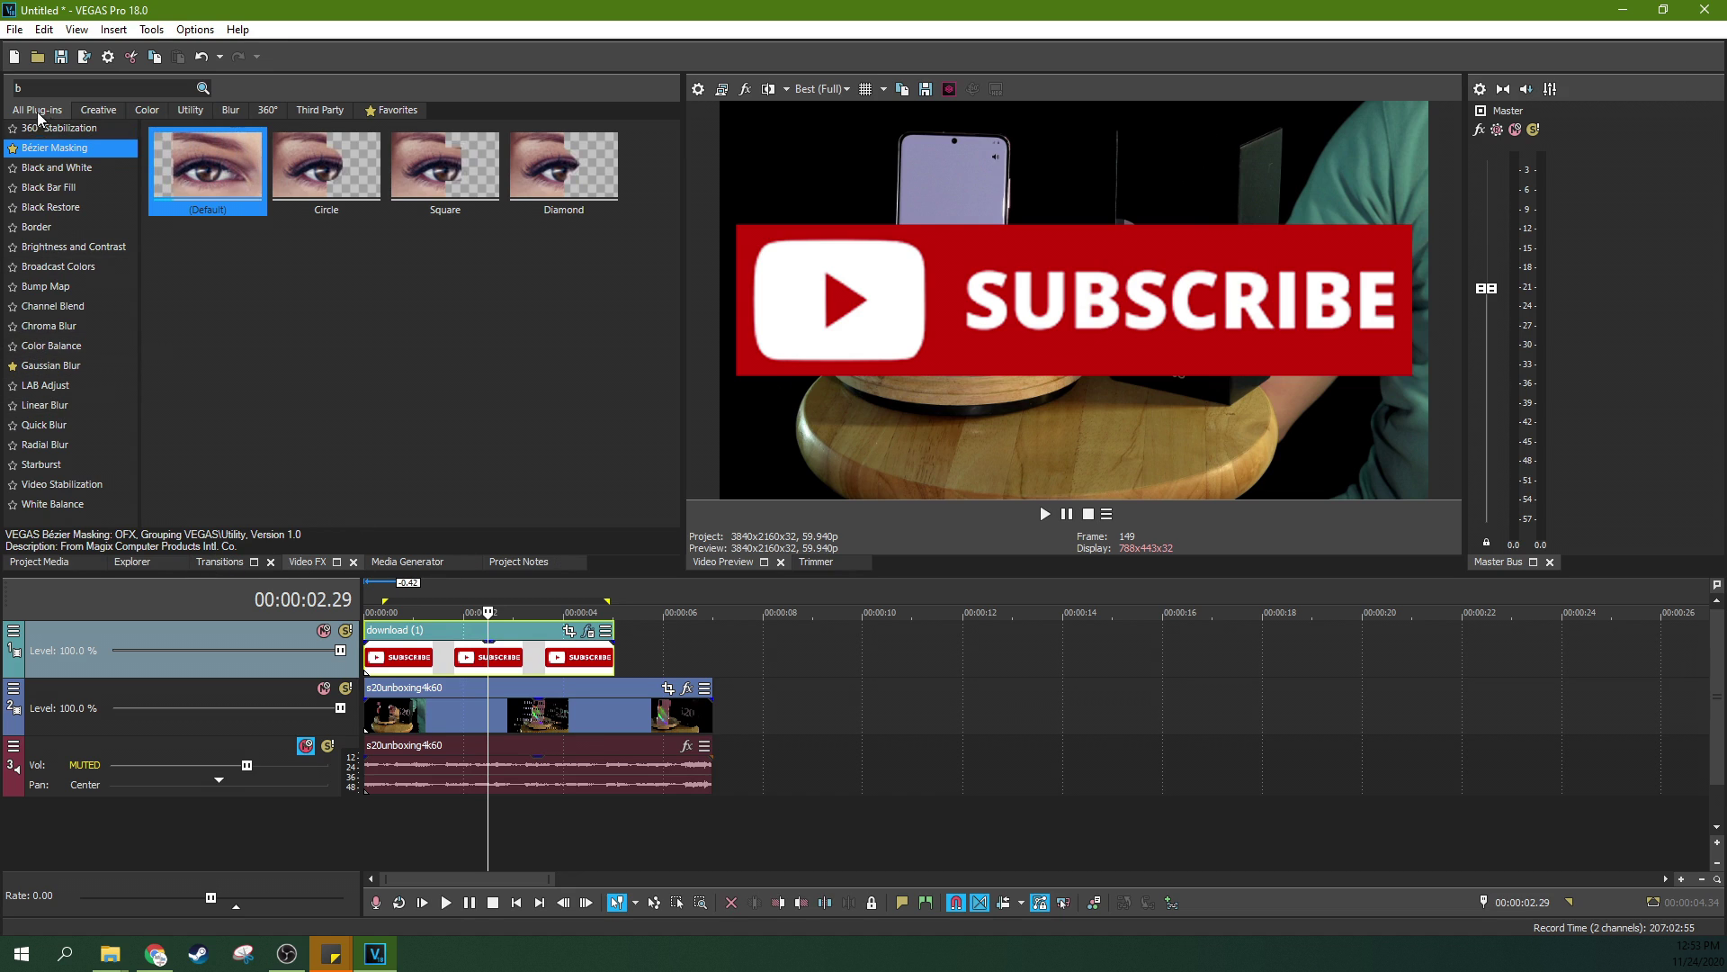
# Step: Apply the Layer Dimensionality 'Drop Shadow With Embossing' preset to the SUBSCRIBE image
pyautogui.click(14, 90)
pyautogui.write('lay')
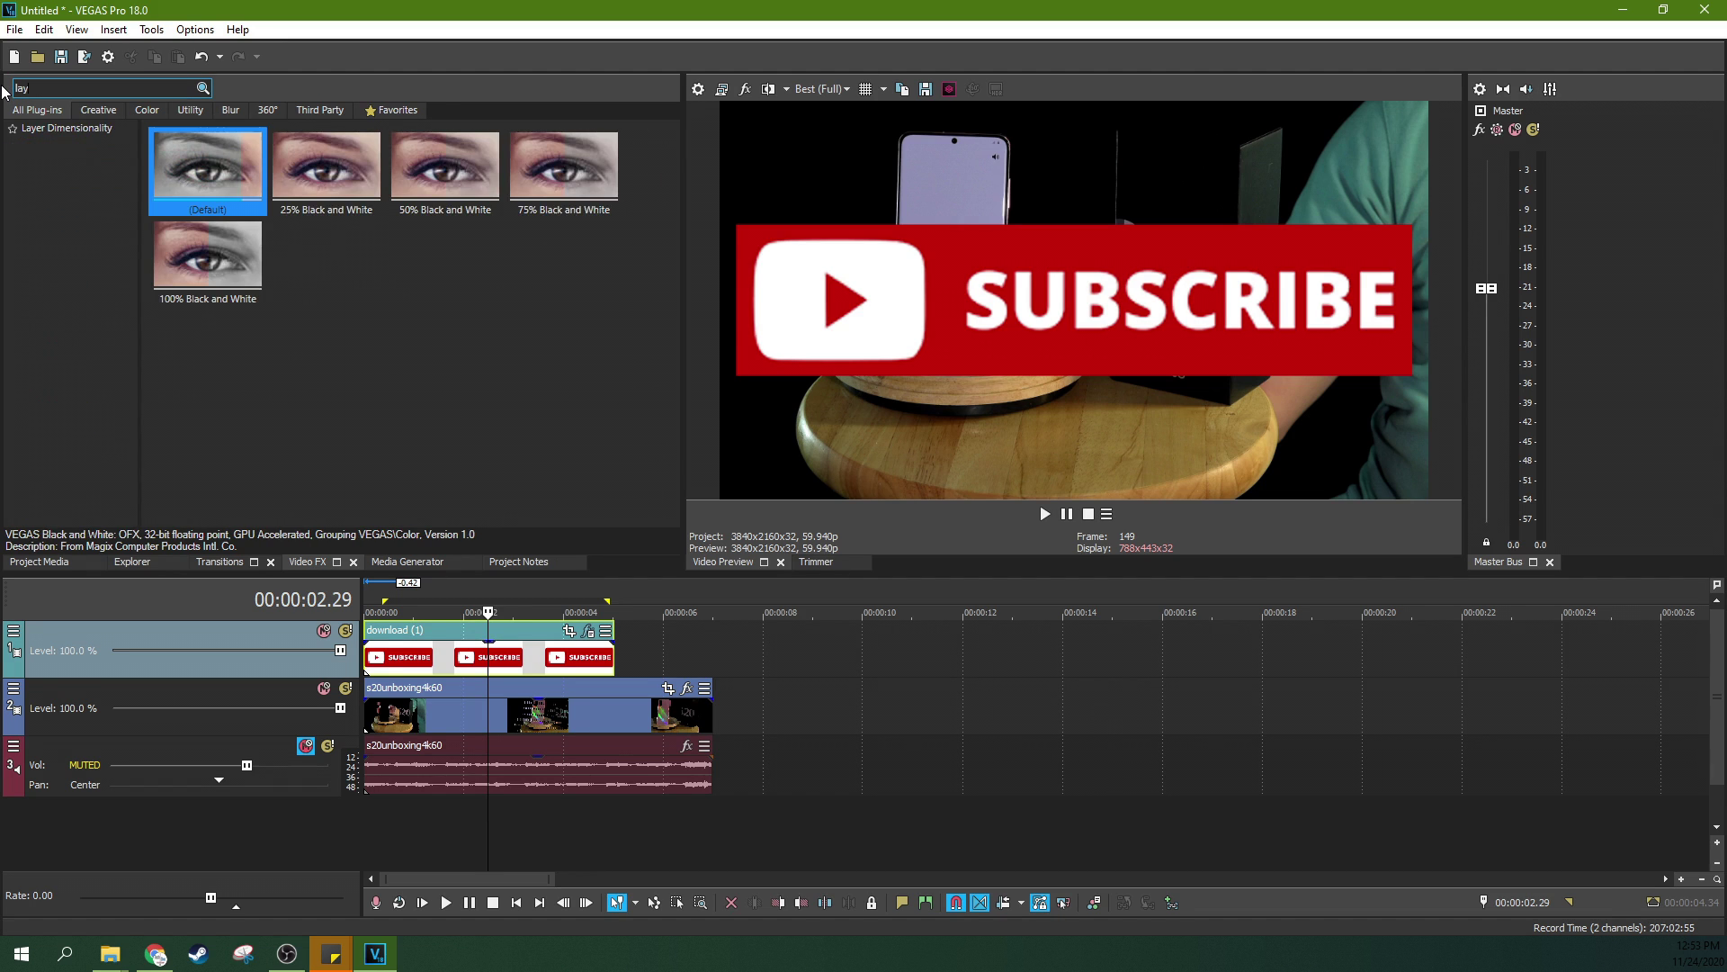
pyautogui.click(71, 133)
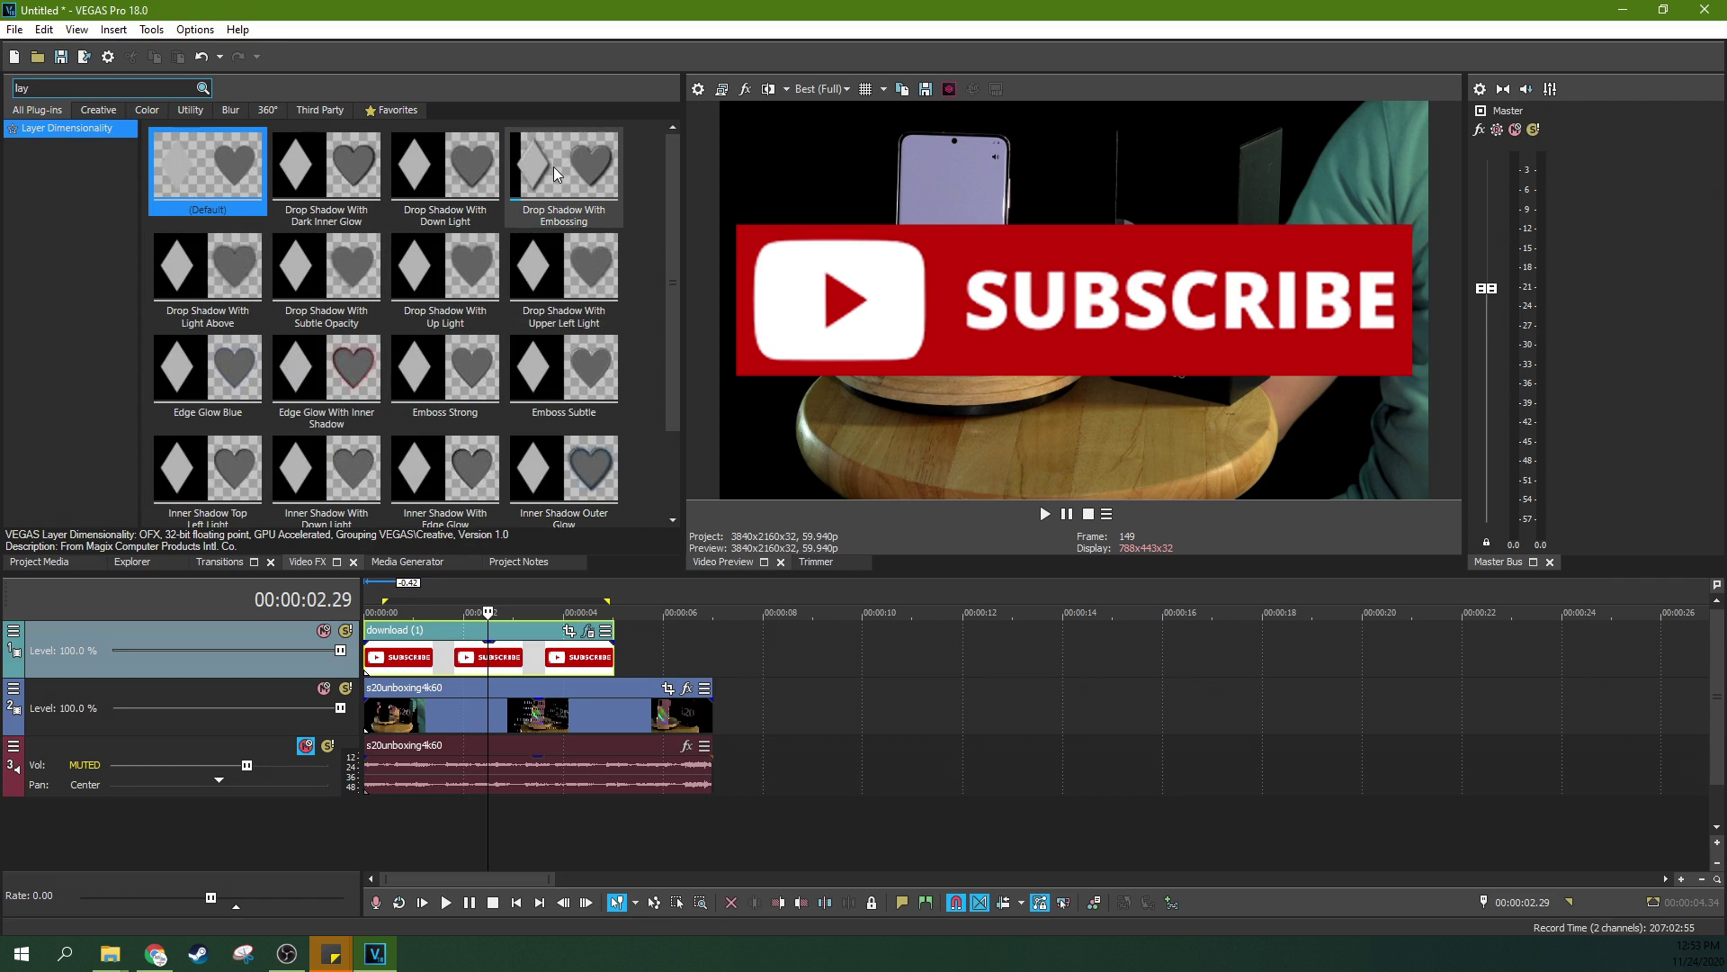
pyautogui.moveTo(554, 181); pyautogui.dragTo(547, 642)
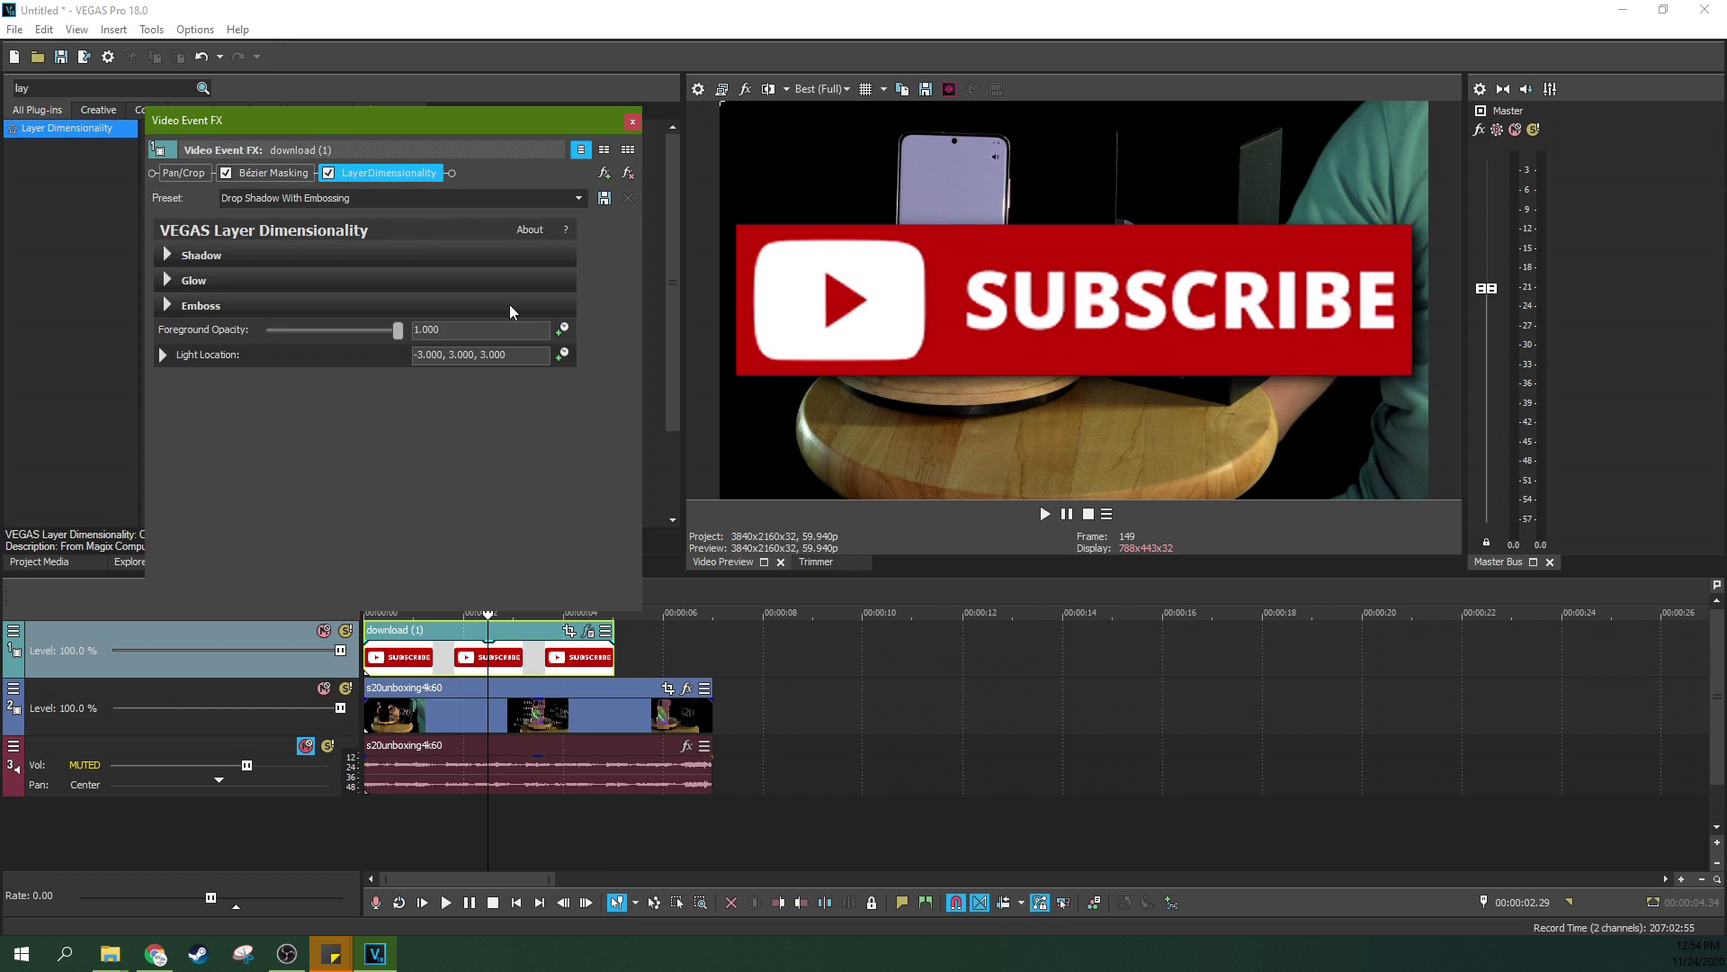
# Step: Toggle the drop shadow off and on to compare, leaving it enabled
pyautogui.click(329, 173)
pyautogui.click(329, 173)
pyautogui.click(329, 173)
pyautogui.click(329, 173)
pyautogui.click(325, 174)
pyautogui.click(328, 174)
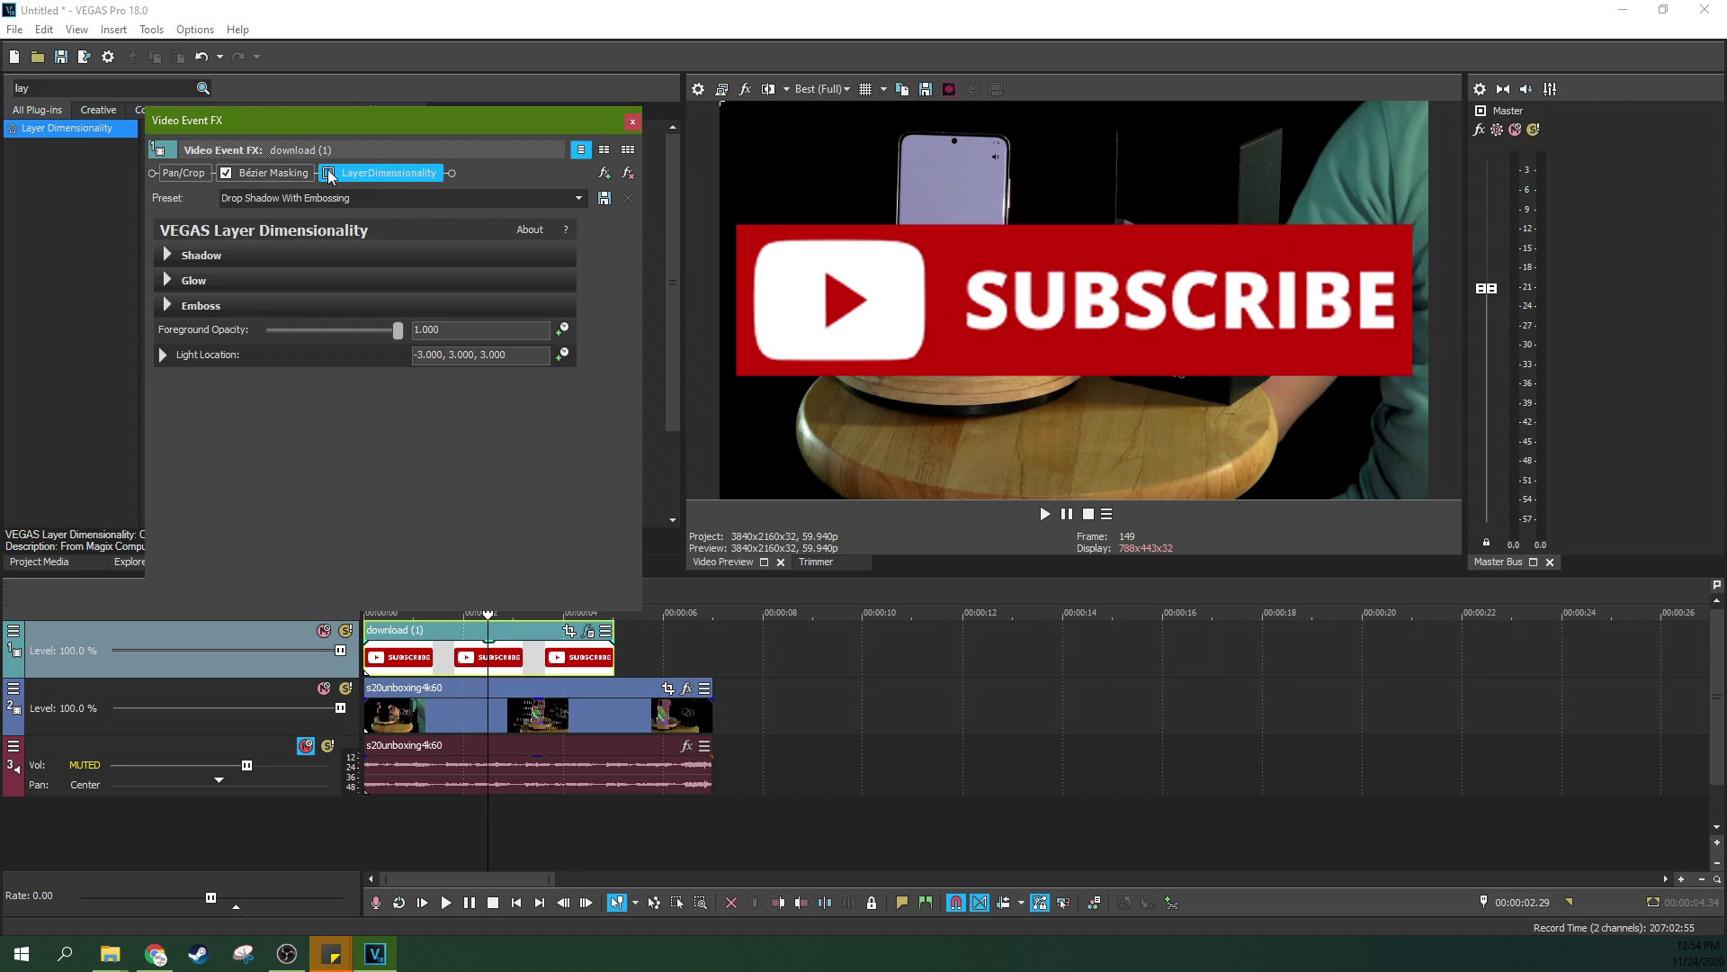
pyautogui.click(328, 176)
pyautogui.click(328, 174)
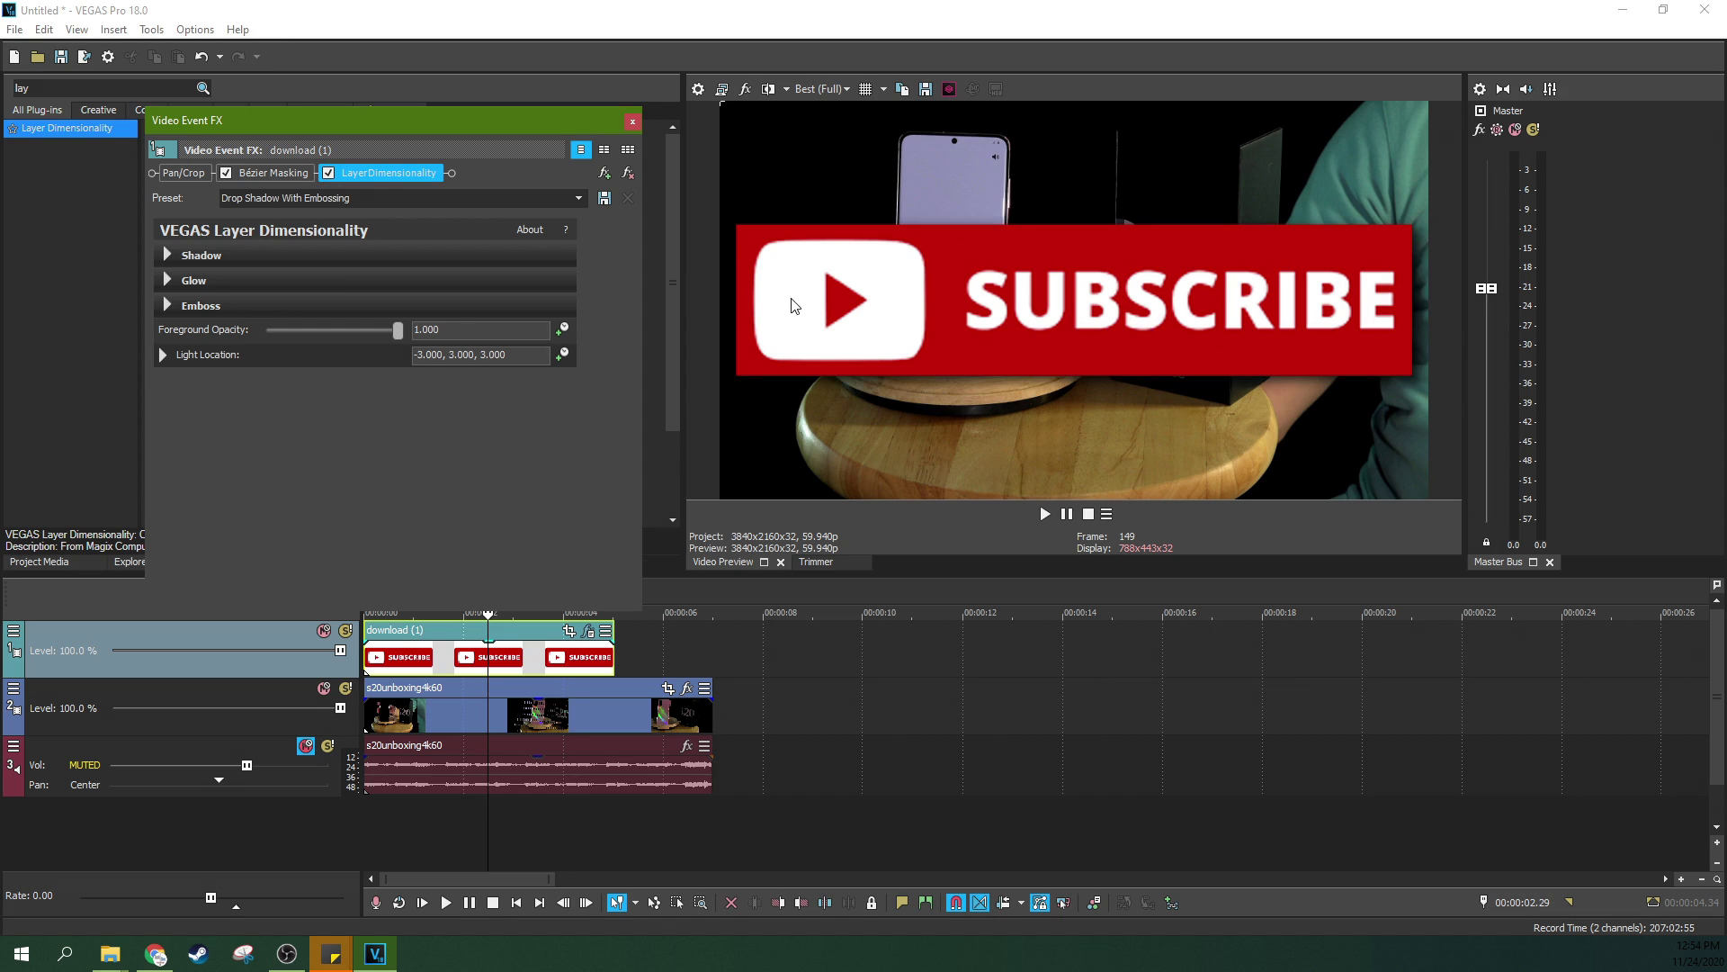
# Step: Raise the shadow Height and increase Emboss Roundness to 0.320
pyautogui.click(166, 256)
pyautogui.moveTo(268, 306)
pyautogui.mouseDown()
pyautogui.moveTo(289, 305)
pyautogui.moveTo(272, 308)
pyautogui.mouseUp()
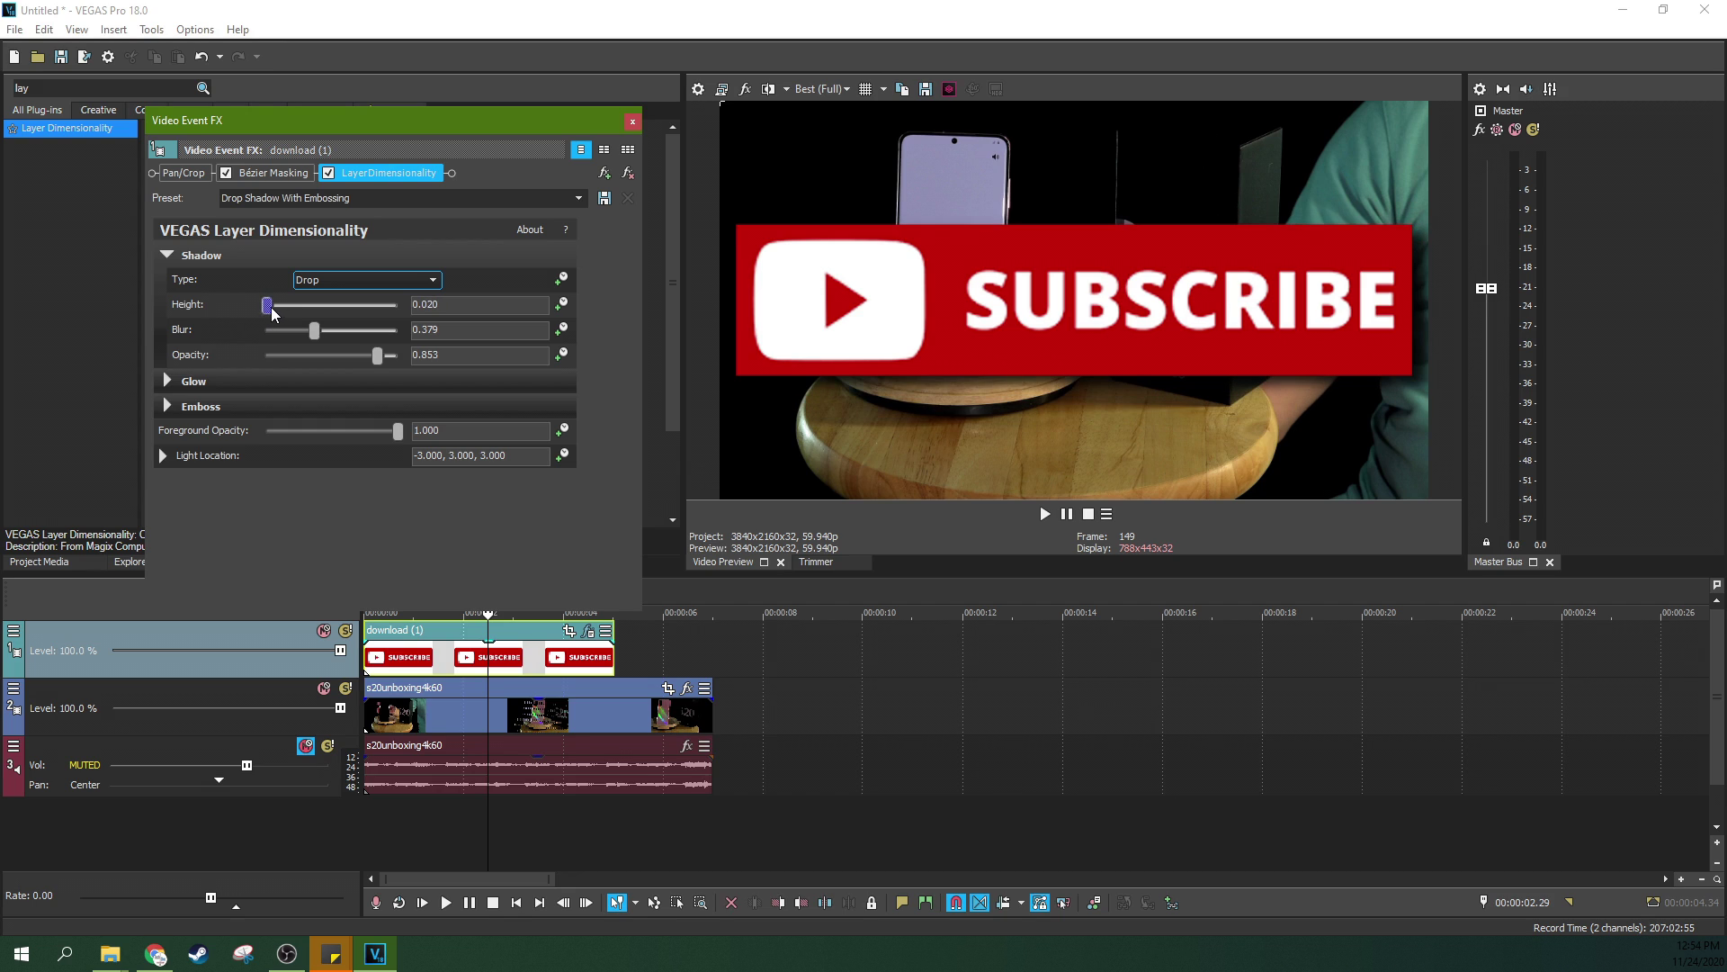
pyautogui.click(170, 405)
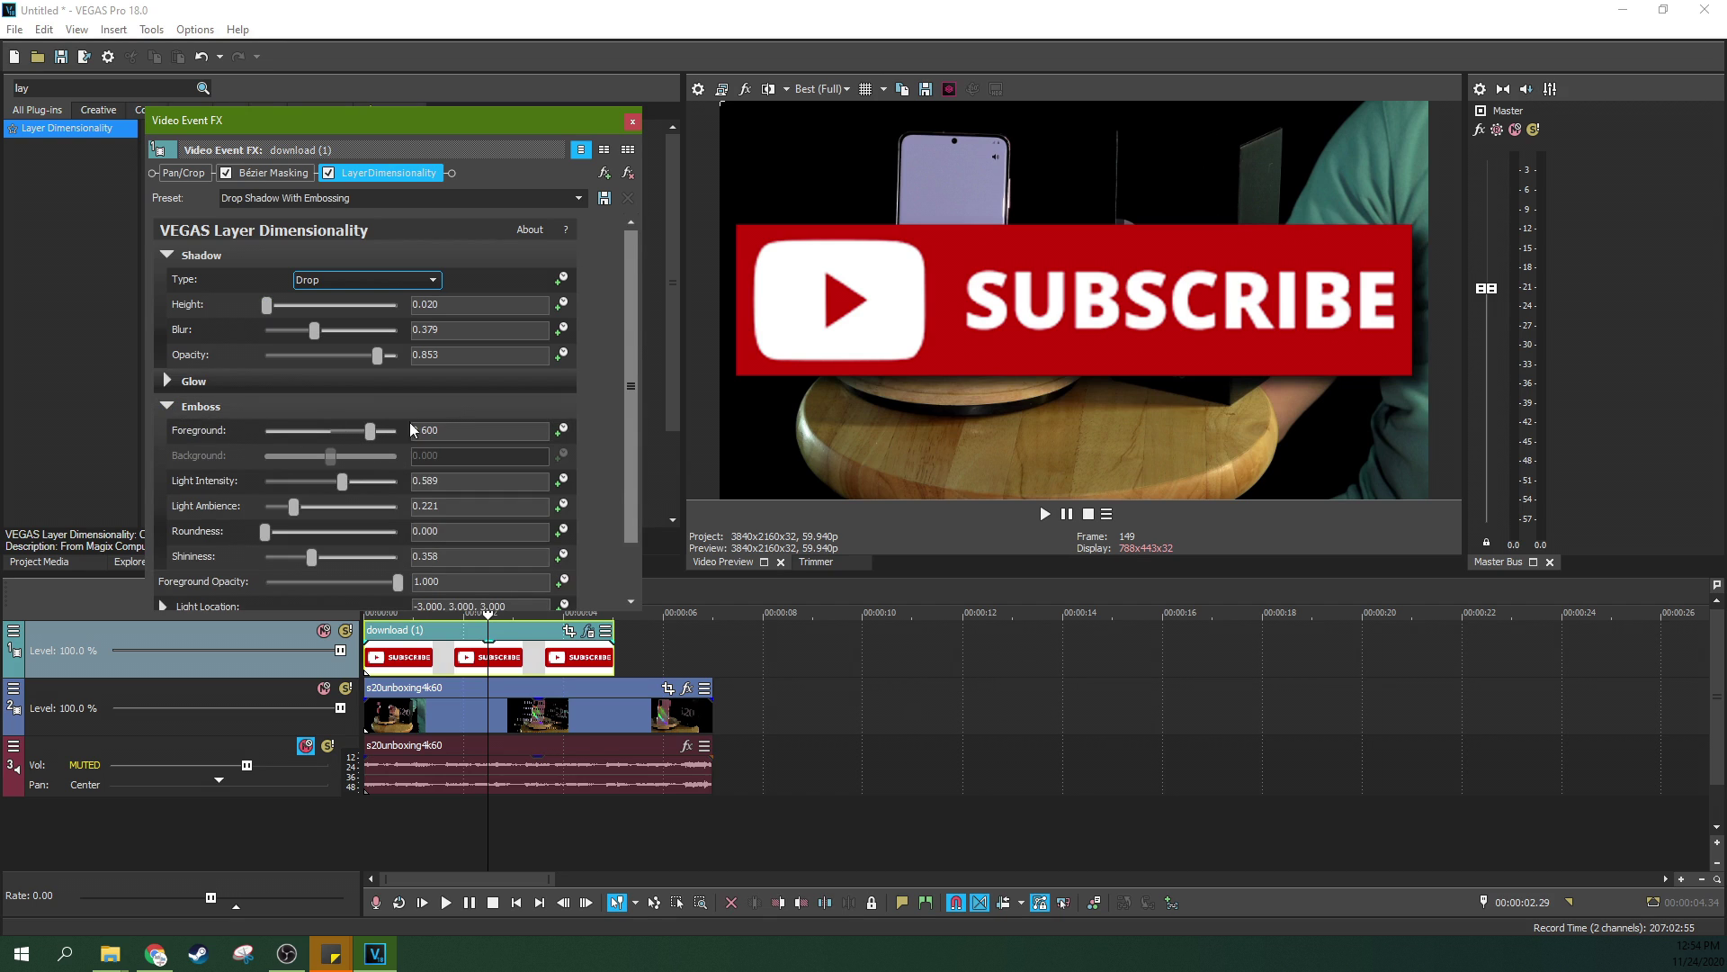
pyautogui.moveTo(275, 537)
pyautogui.mouseDown()
pyautogui.moveTo(343, 532)
pyautogui.moveTo(296, 532)
pyautogui.mouseUp()
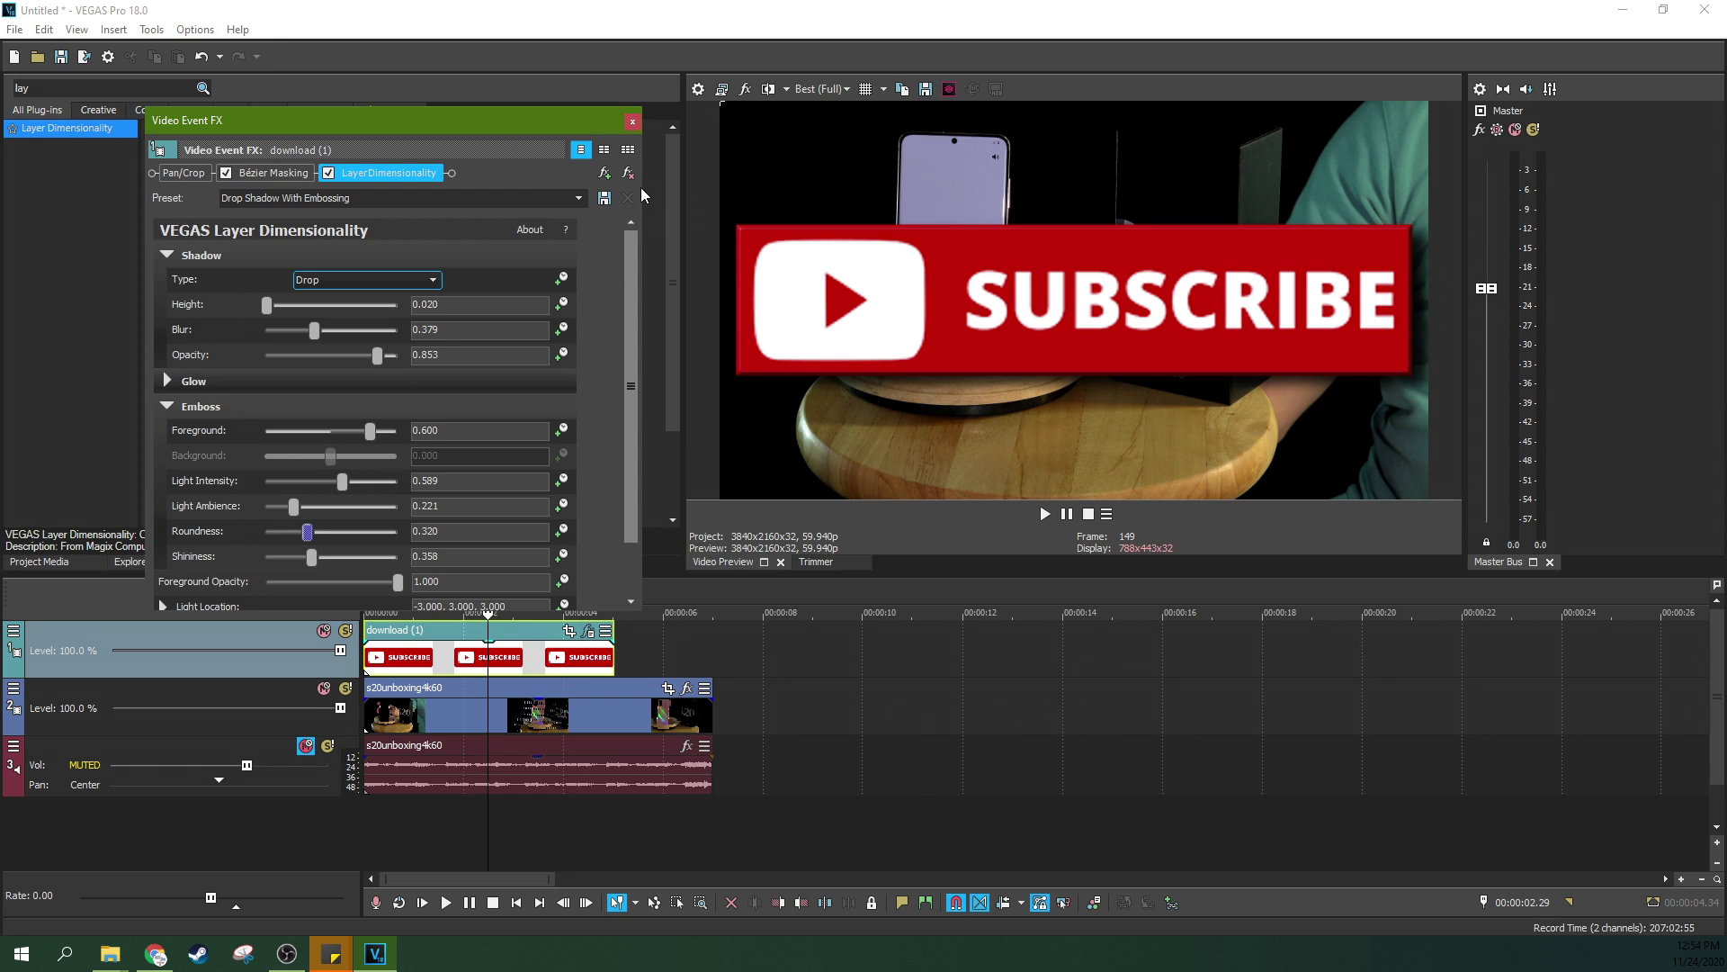
pyautogui.click(632, 123)
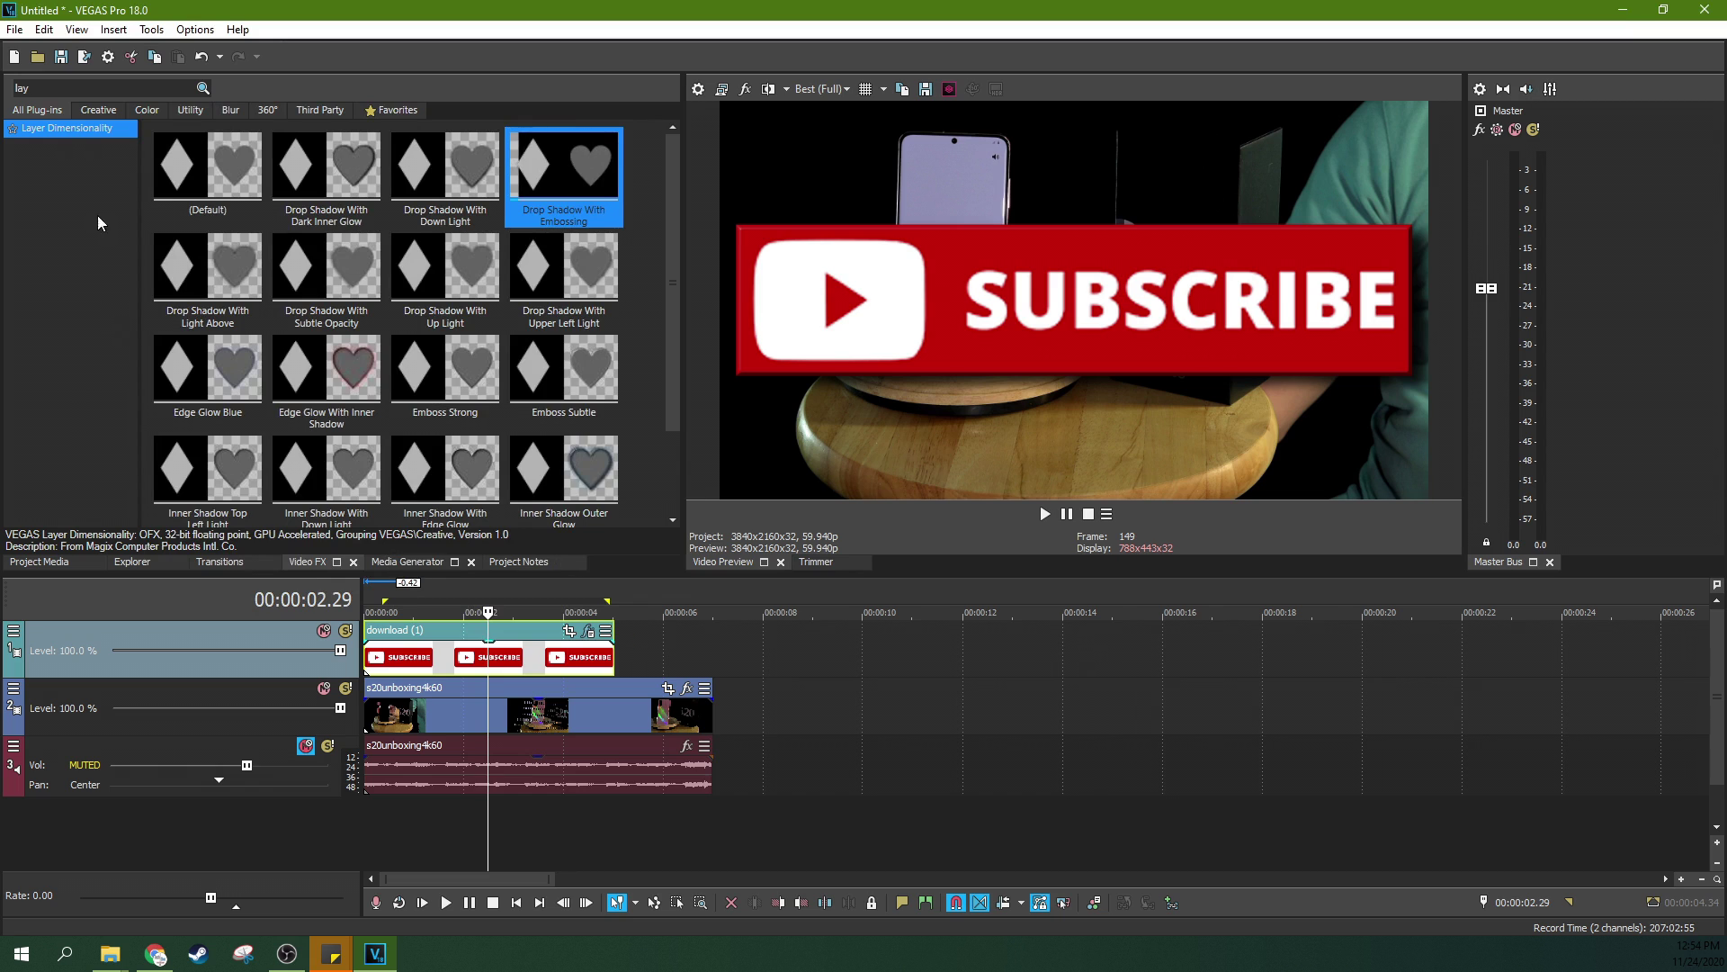
# Step: Apply Picture In Picture to download (1), scaling the banner to 0.296 in the lower-right corner
pyautogui.doubleClick(78, 88)
pyautogui.write('pic')
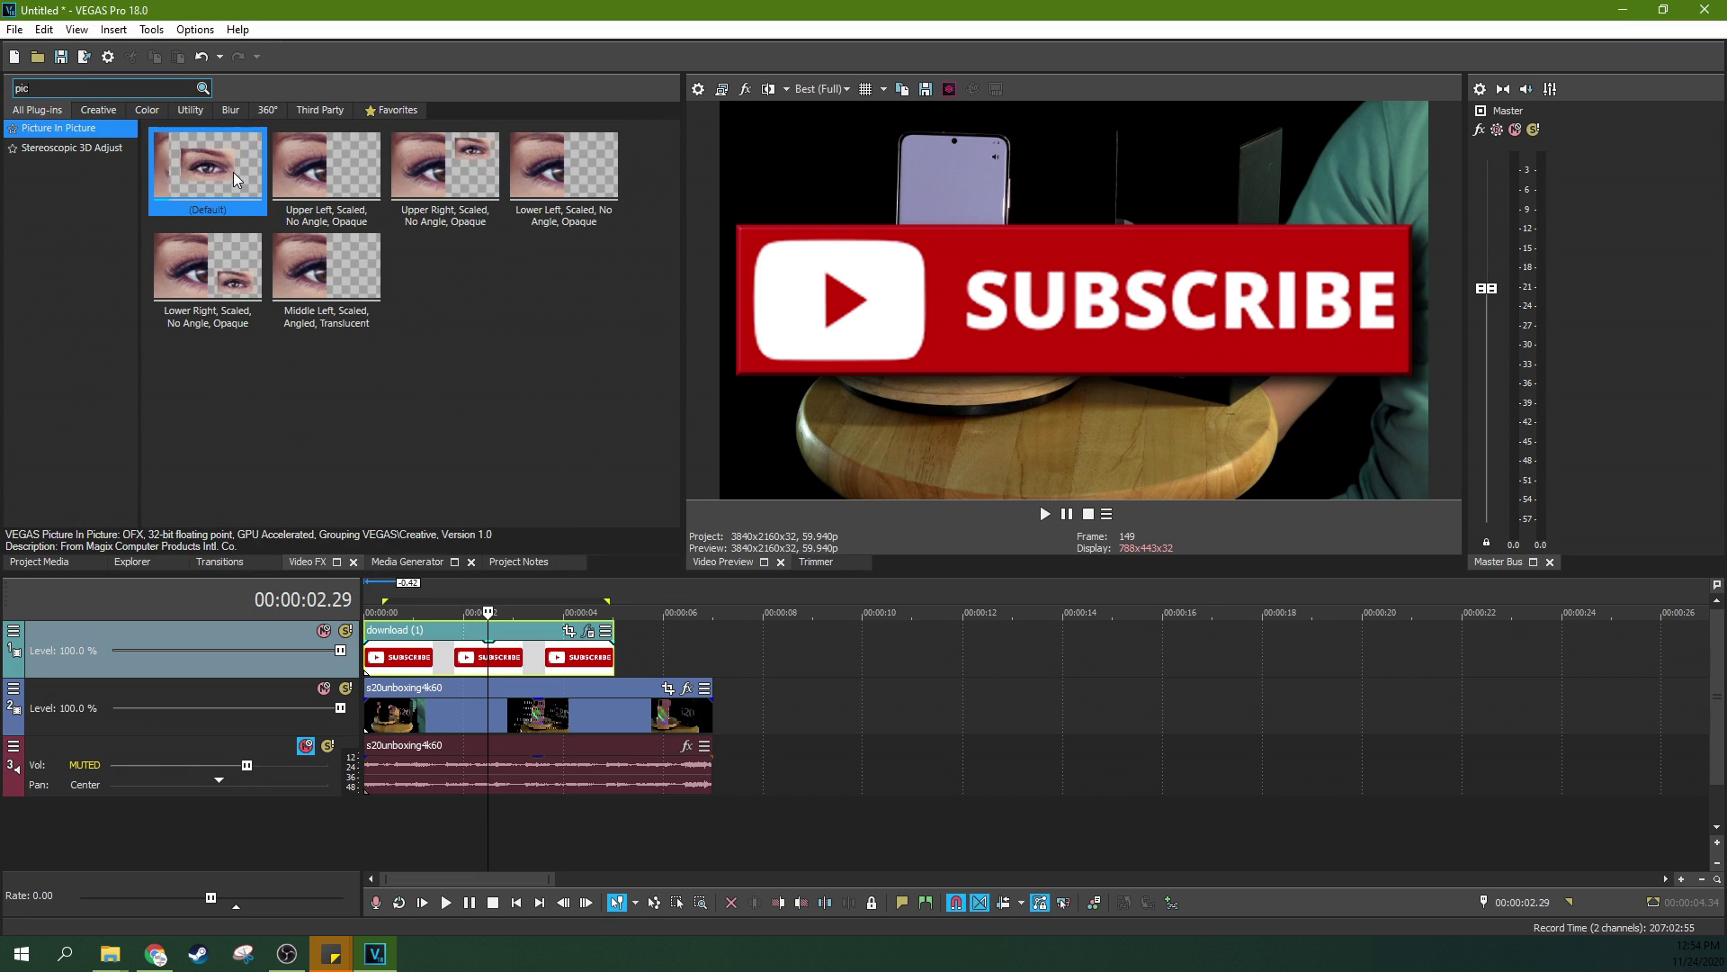
pyautogui.moveTo(234, 171); pyautogui.dragTo(532, 662)
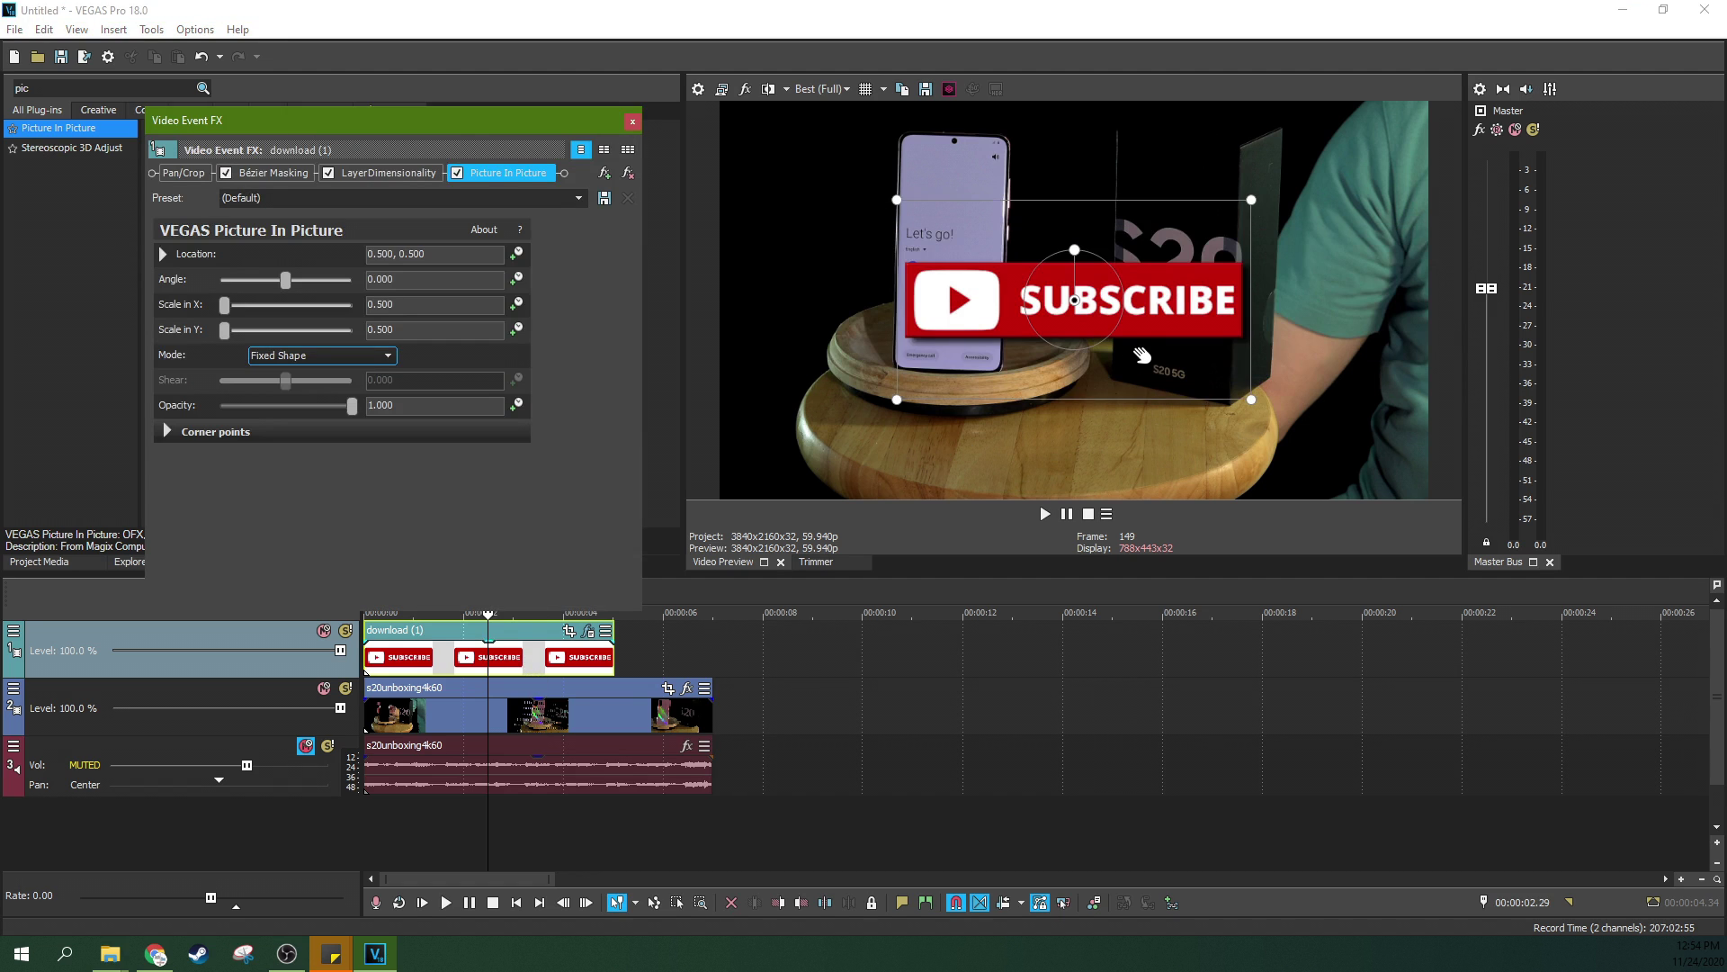
pyautogui.moveTo(1124, 306); pyautogui.dragTo(1265, 391)
pyautogui.moveTo(1382, 288); pyautogui.dragTo(1369, 393)
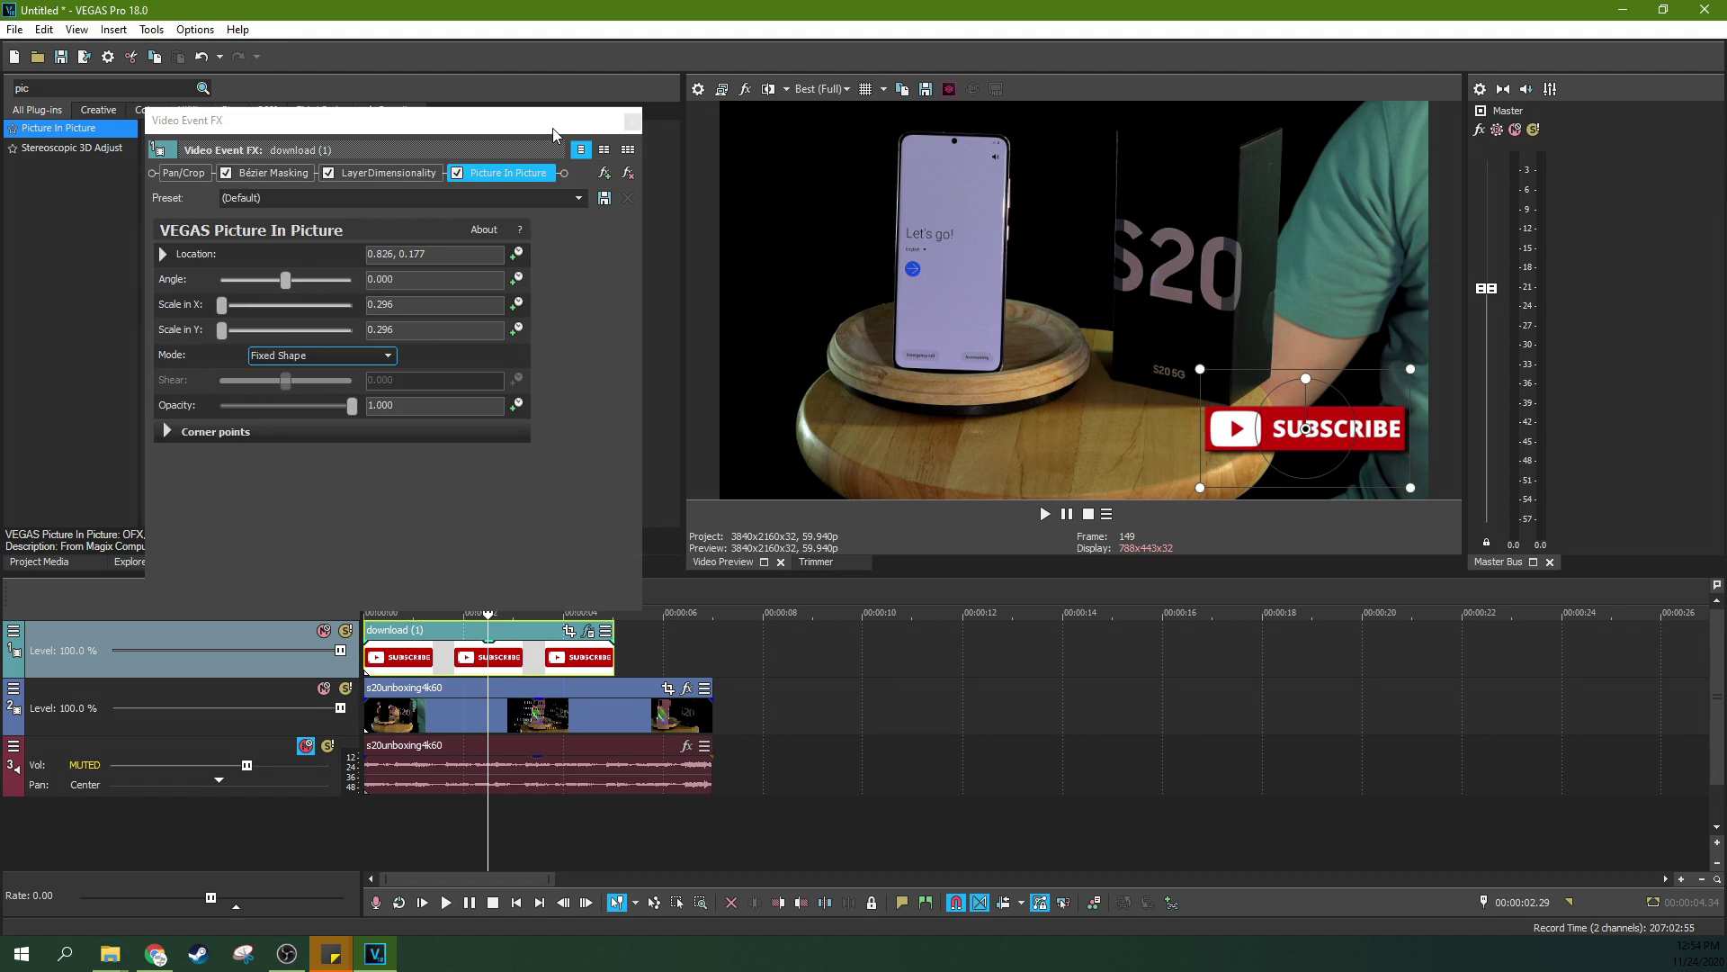
pyautogui.click(633, 119)
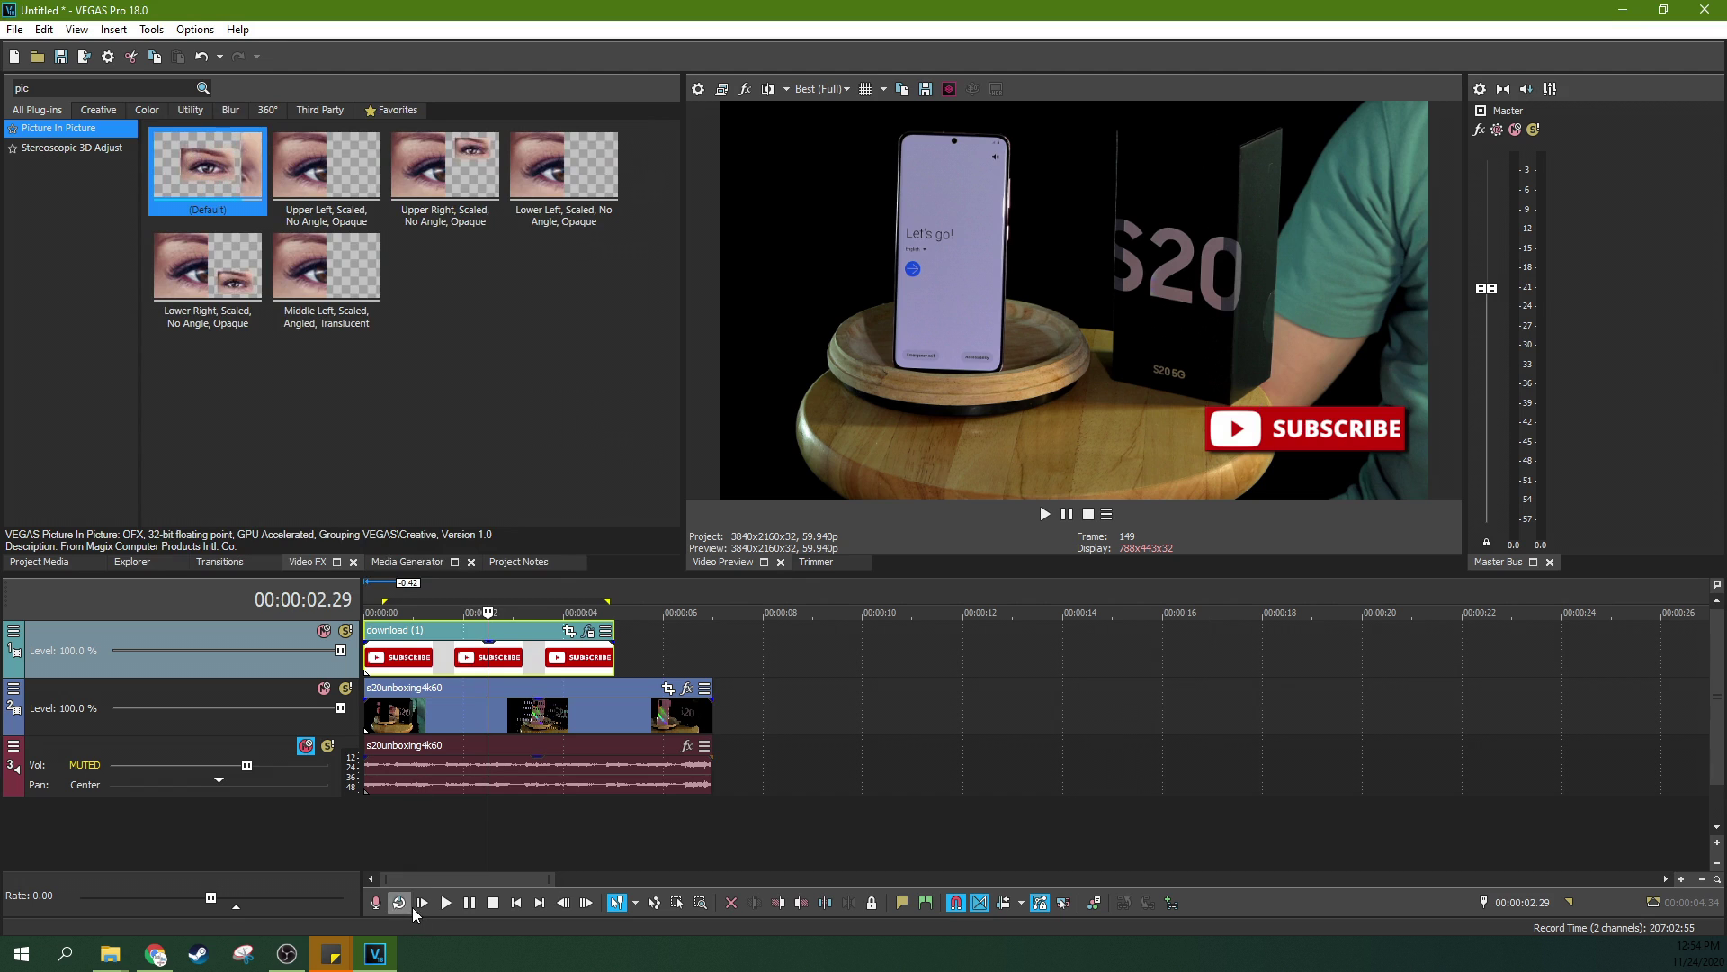
# Step: Trim the download (1) event to start about 0.8 s in and end sooner, then replay it
pyautogui.click(422, 903)
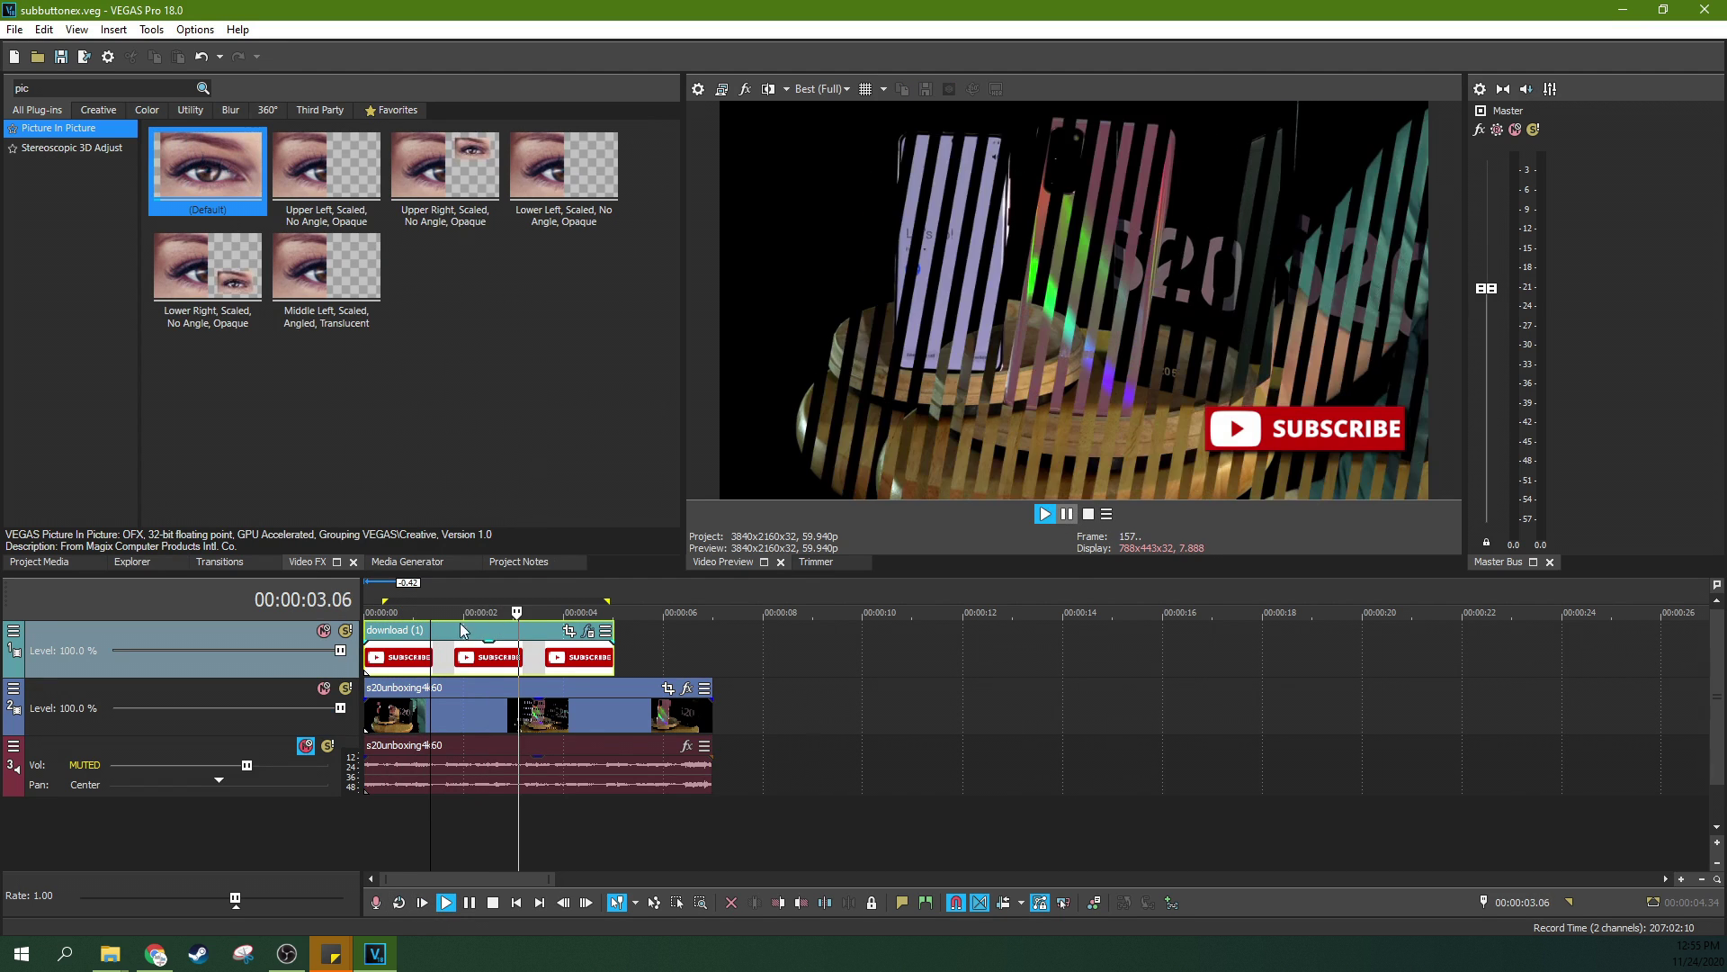
pyautogui.press('Return')
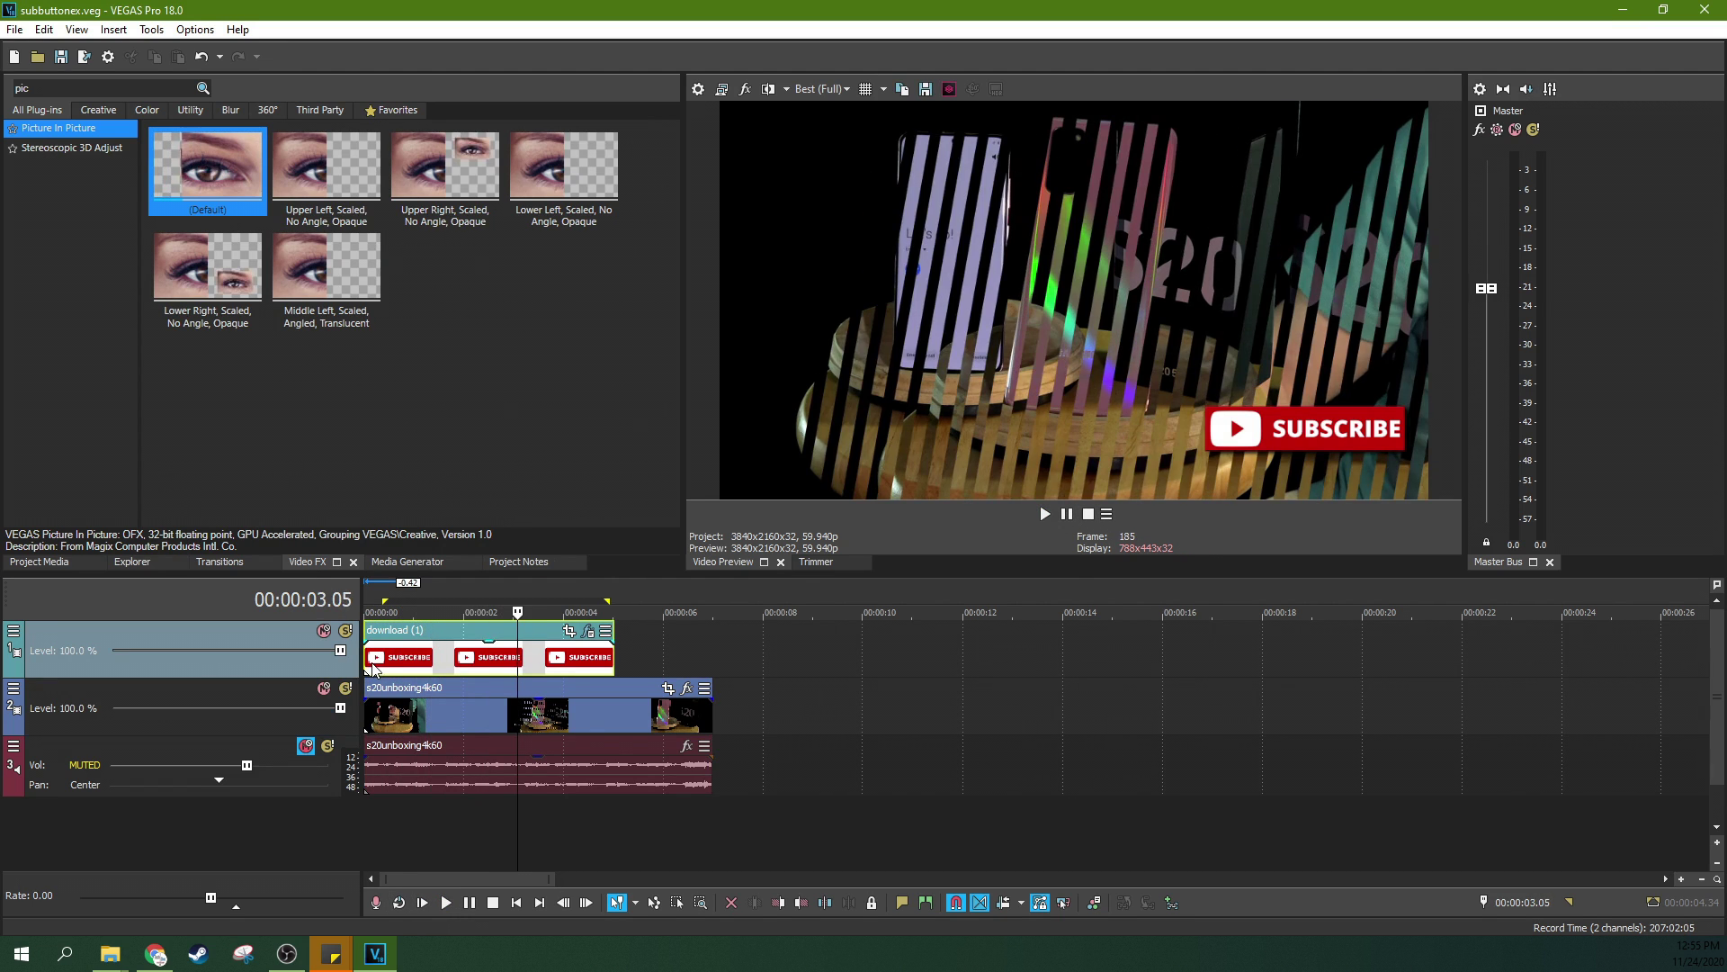
pyautogui.moveTo(365, 670); pyautogui.dragTo(416, 670)
pyautogui.click(396, 662)
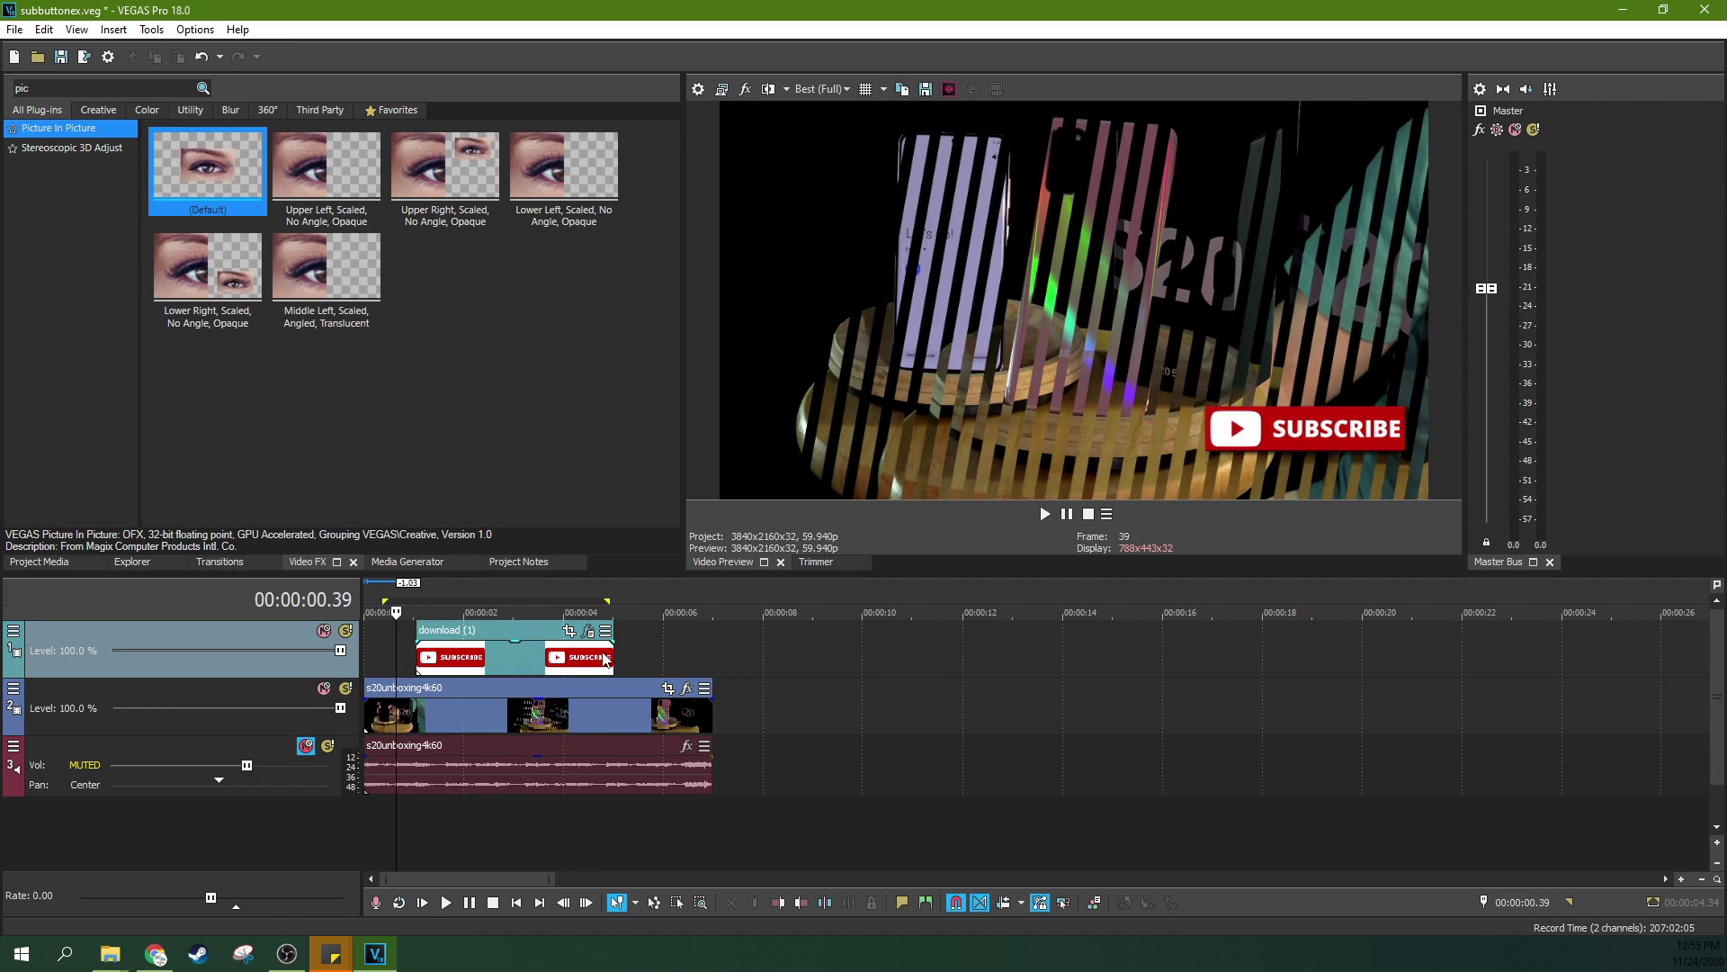
pyautogui.moveTo(614, 661); pyautogui.dragTo(496, 662)
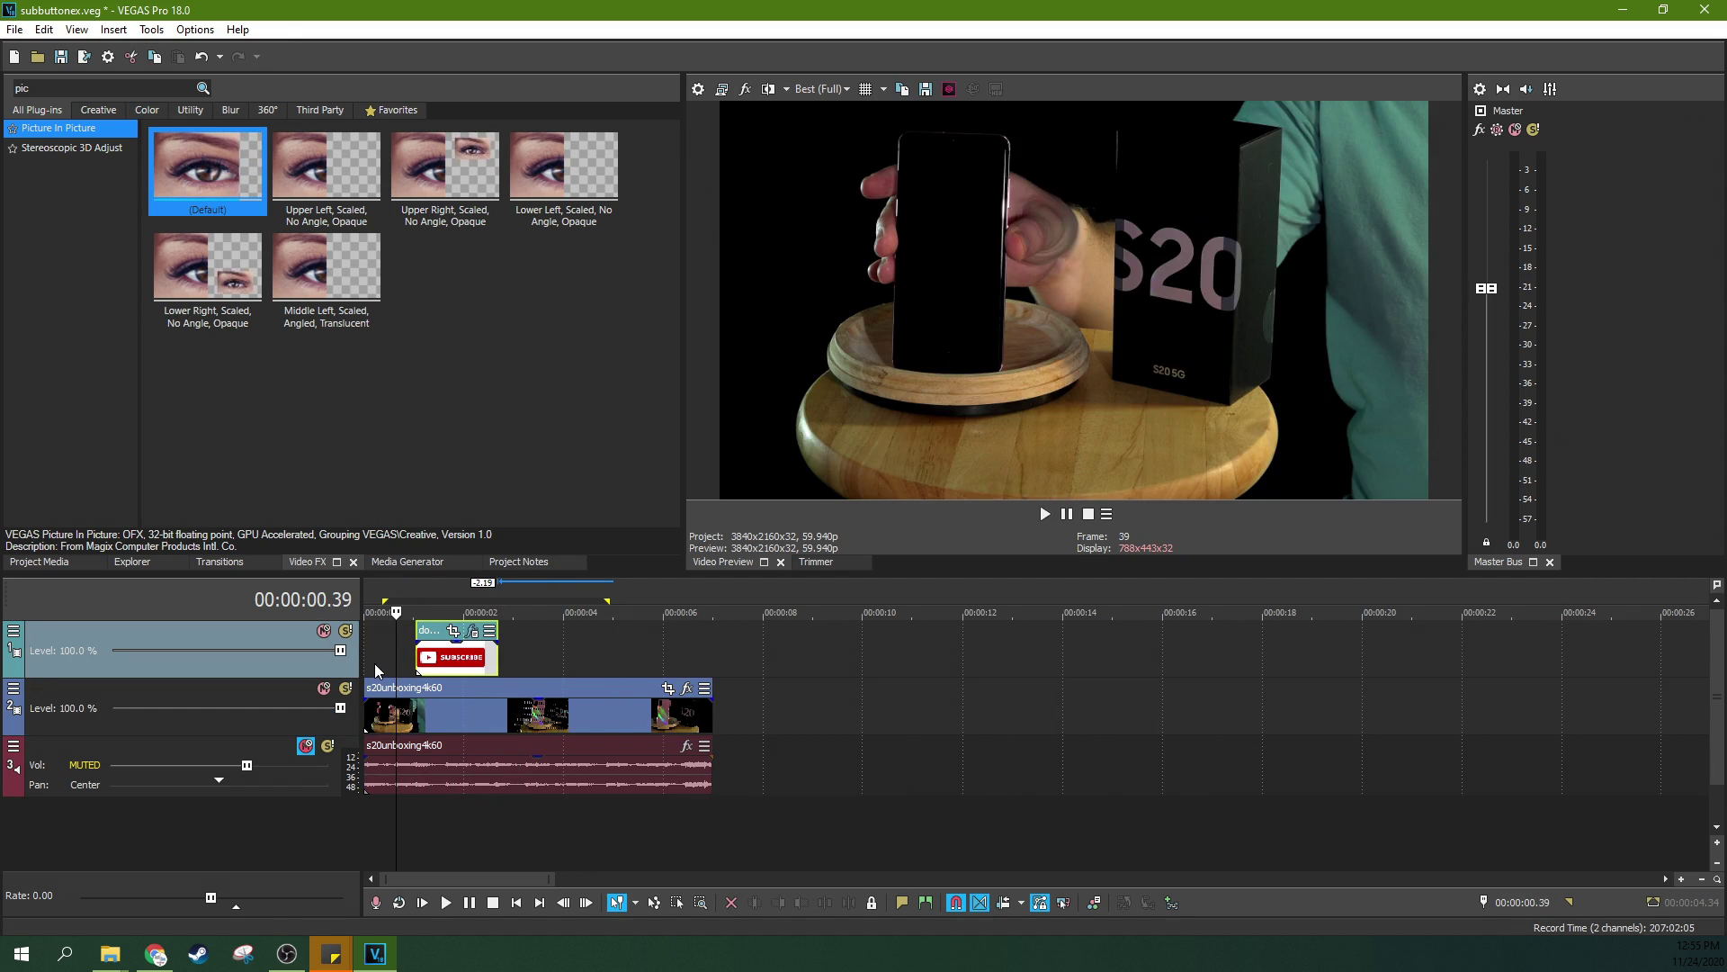
pyautogui.click(375, 662)
pyautogui.scroll(-2, 374, 663)
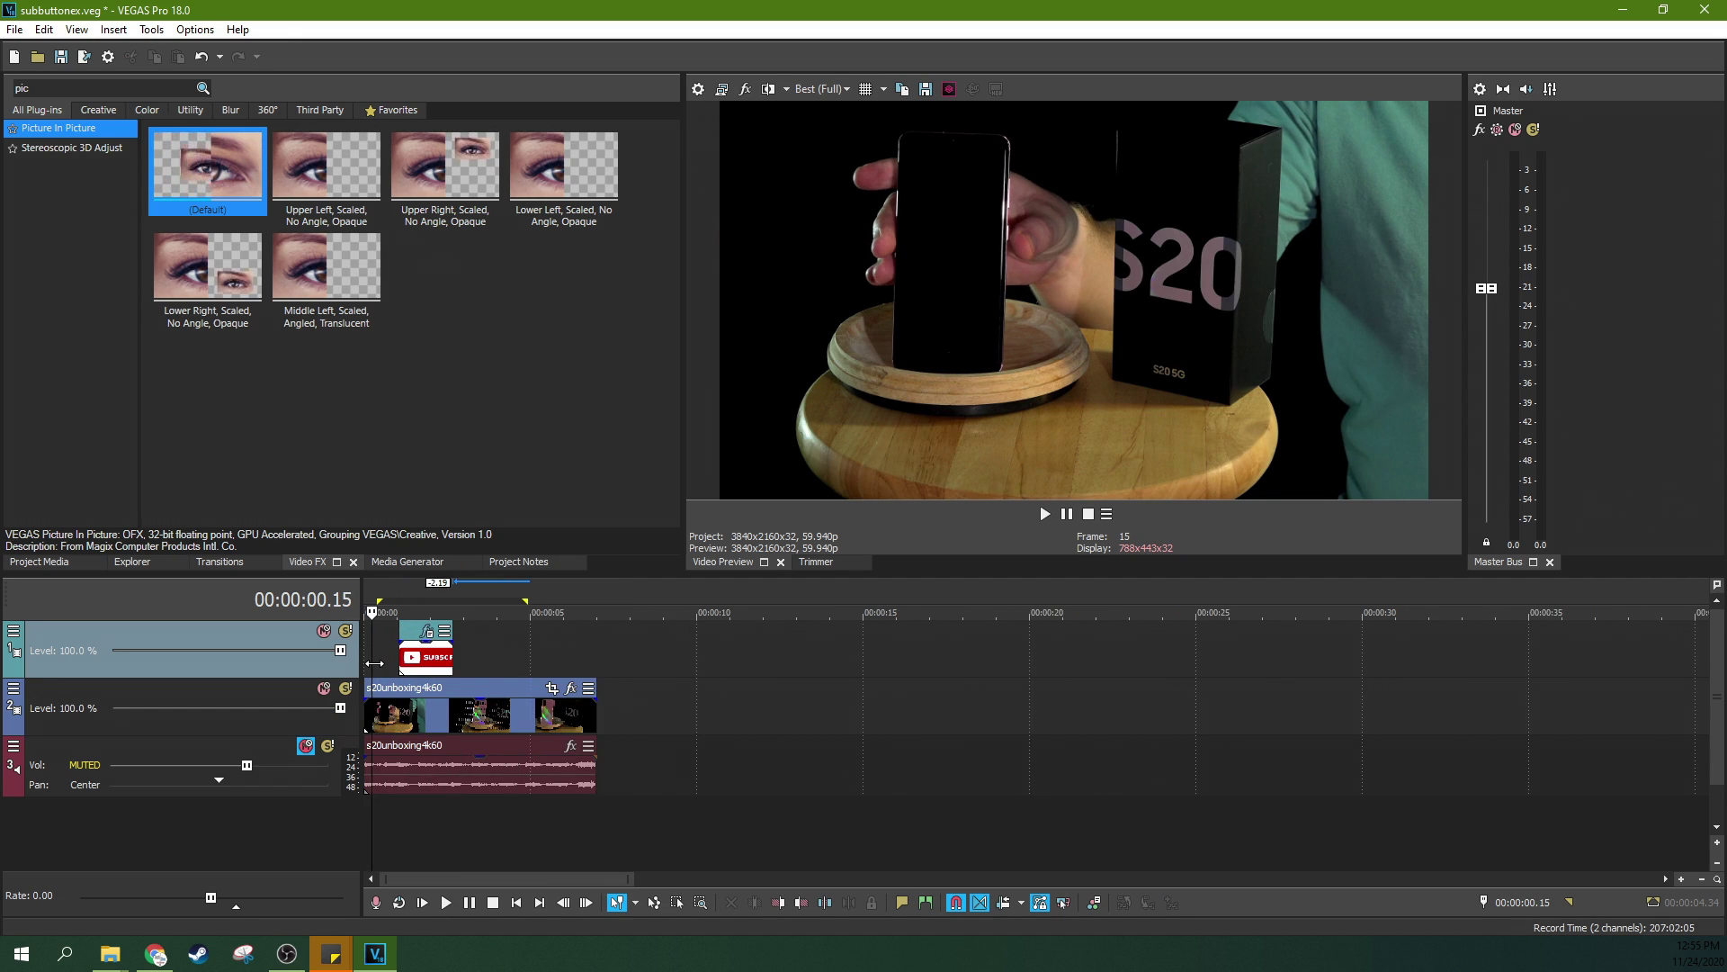
pyautogui.scroll(4, 374, 662)
pyautogui.click(453, 659)
pyautogui.press('space')
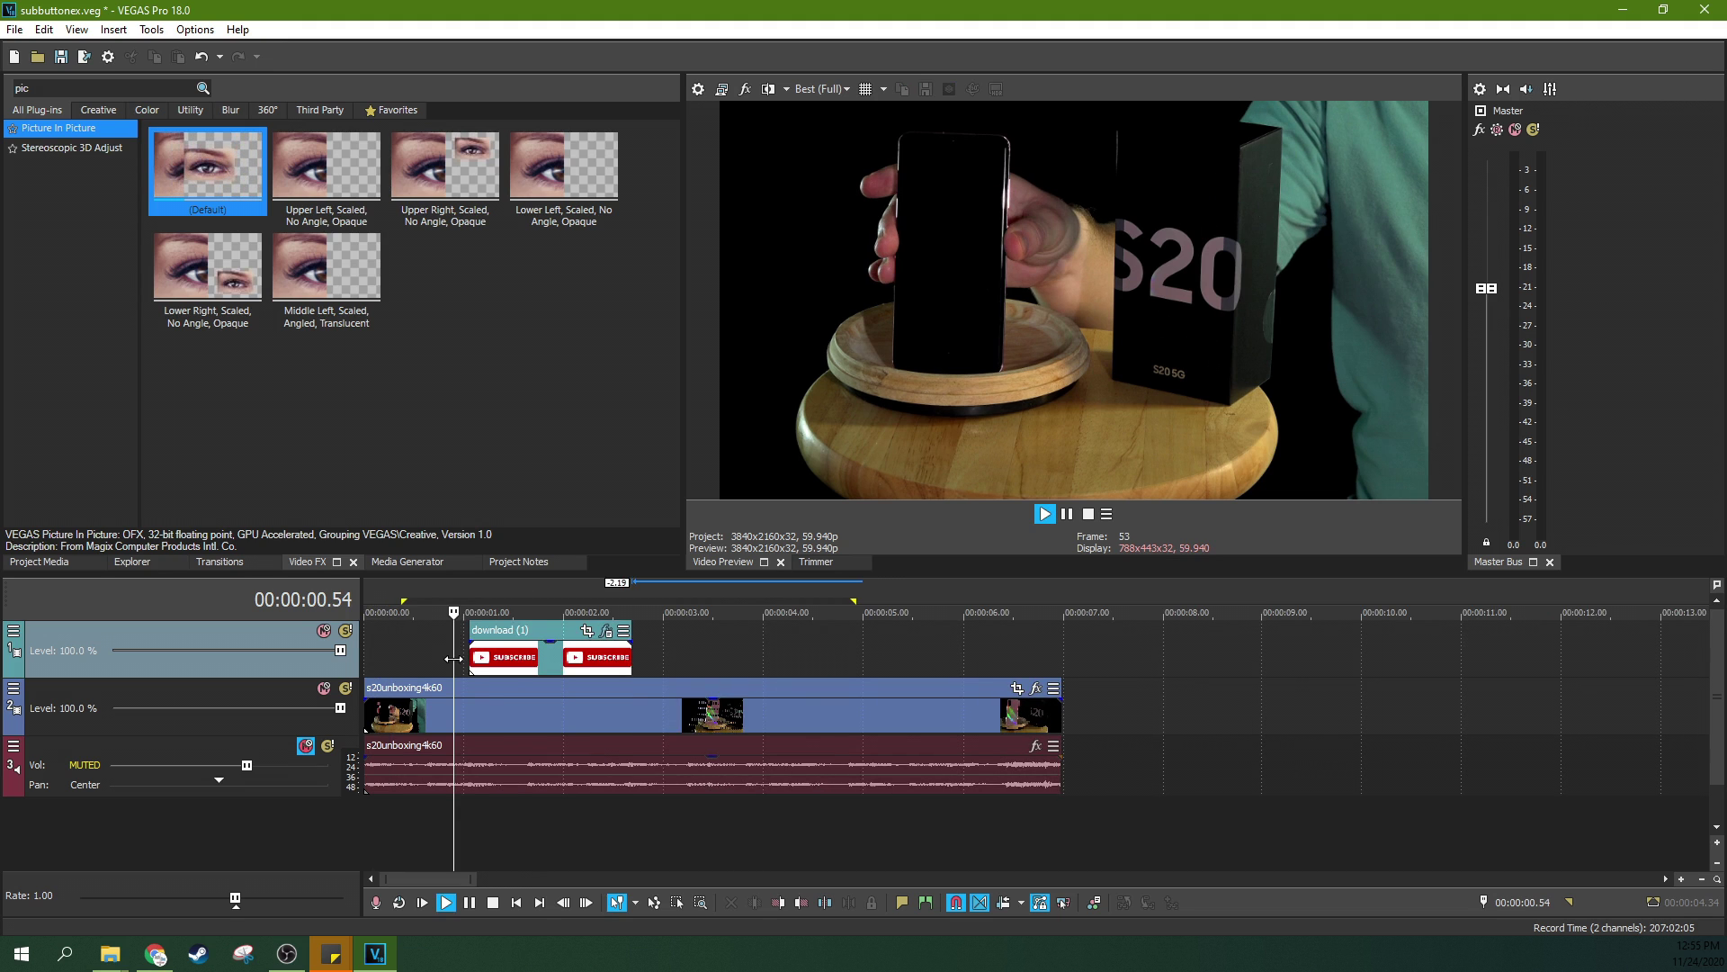
# Step: Lower the banner event's opacity to about 78%
pyautogui.click(1067, 514)
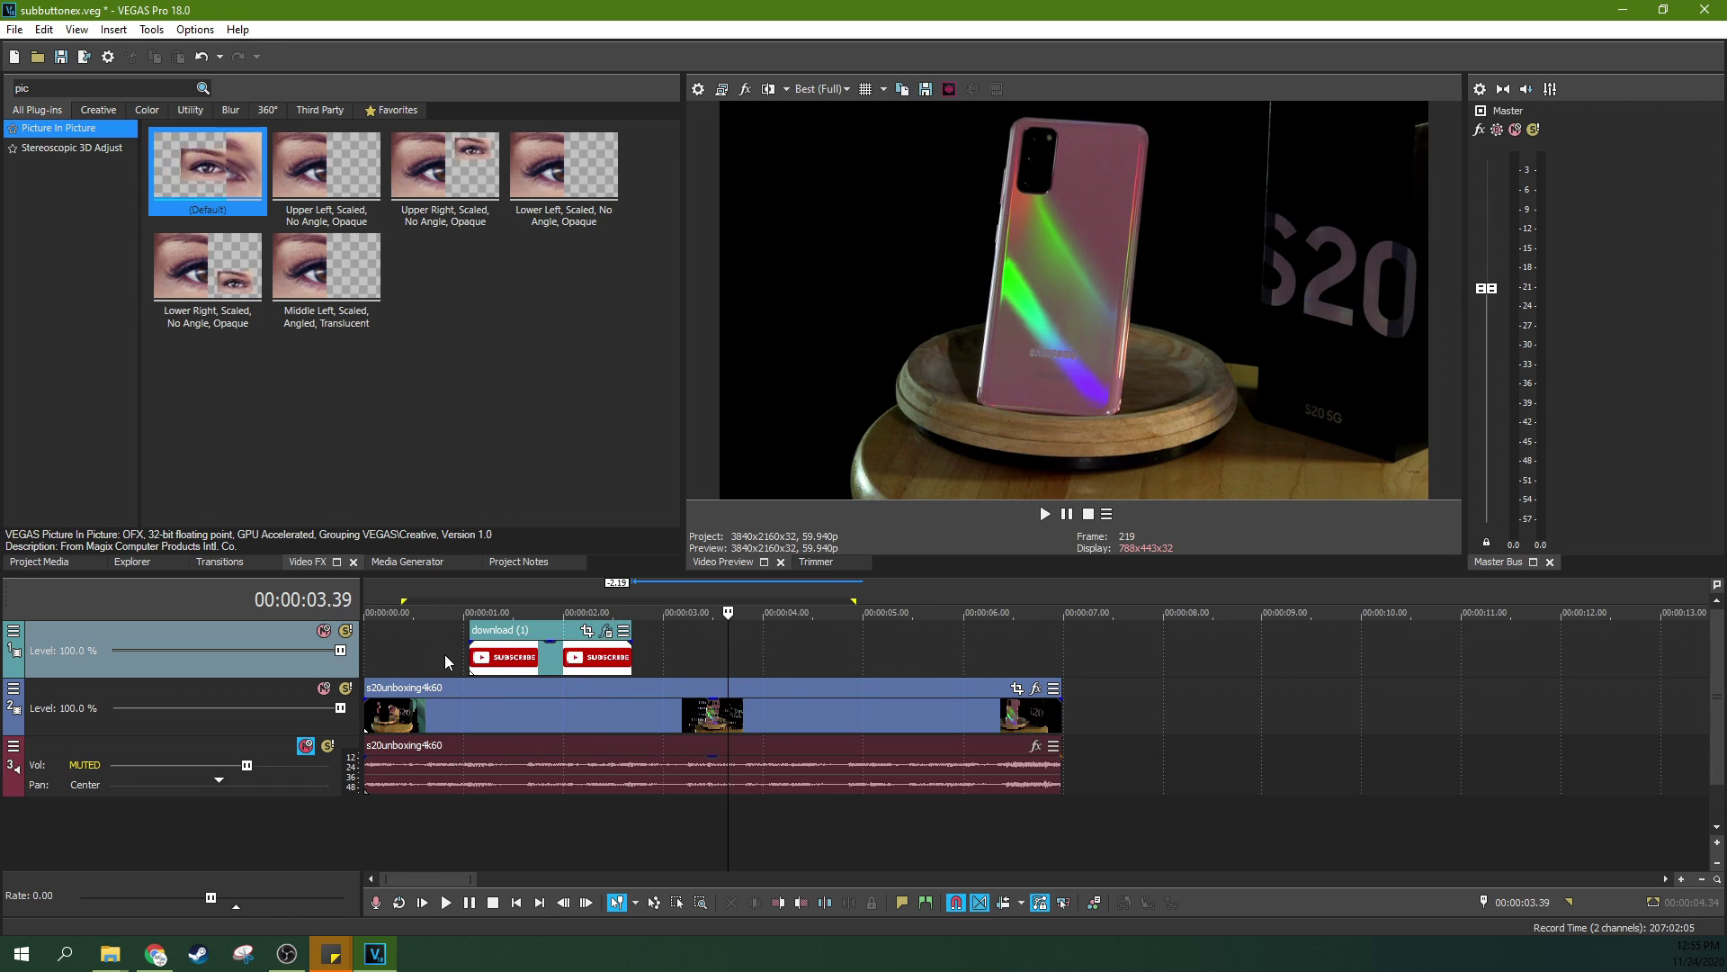
pyautogui.click(446, 664)
pyautogui.moveTo(340, 649); pyautogui.dragTo(328, 651)
pyautogui.click(514, 661)
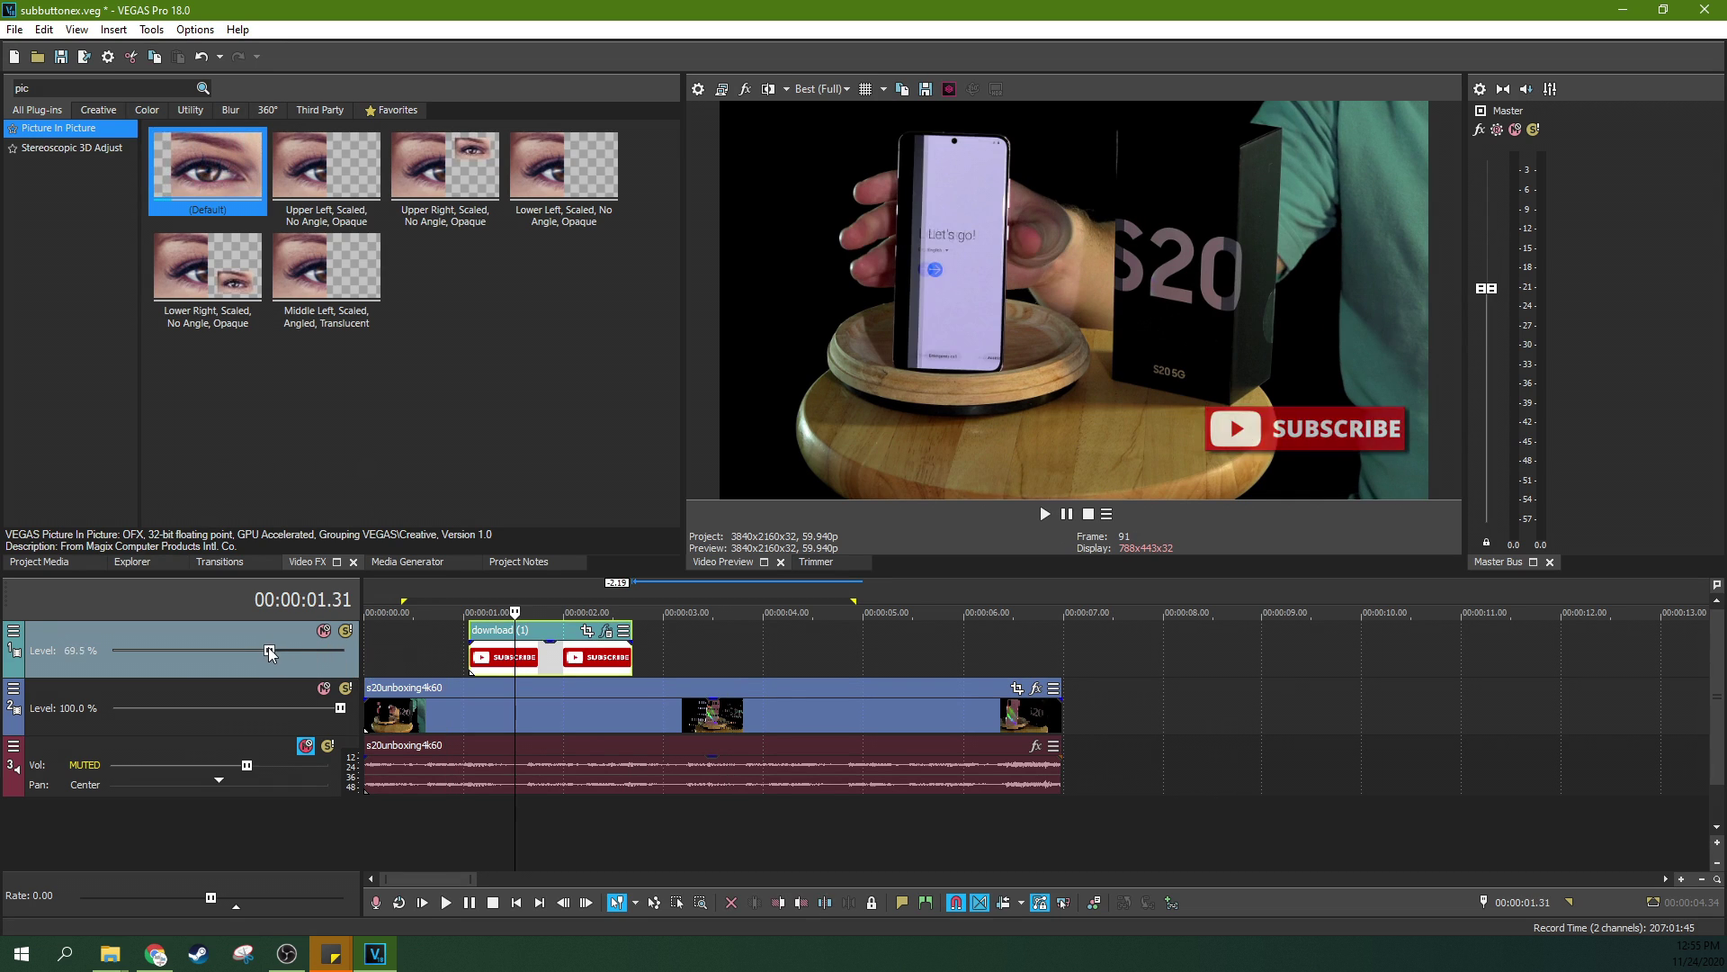
pyautogui.moveTo(270, 653); pyautogui.dragTo(351, 652)
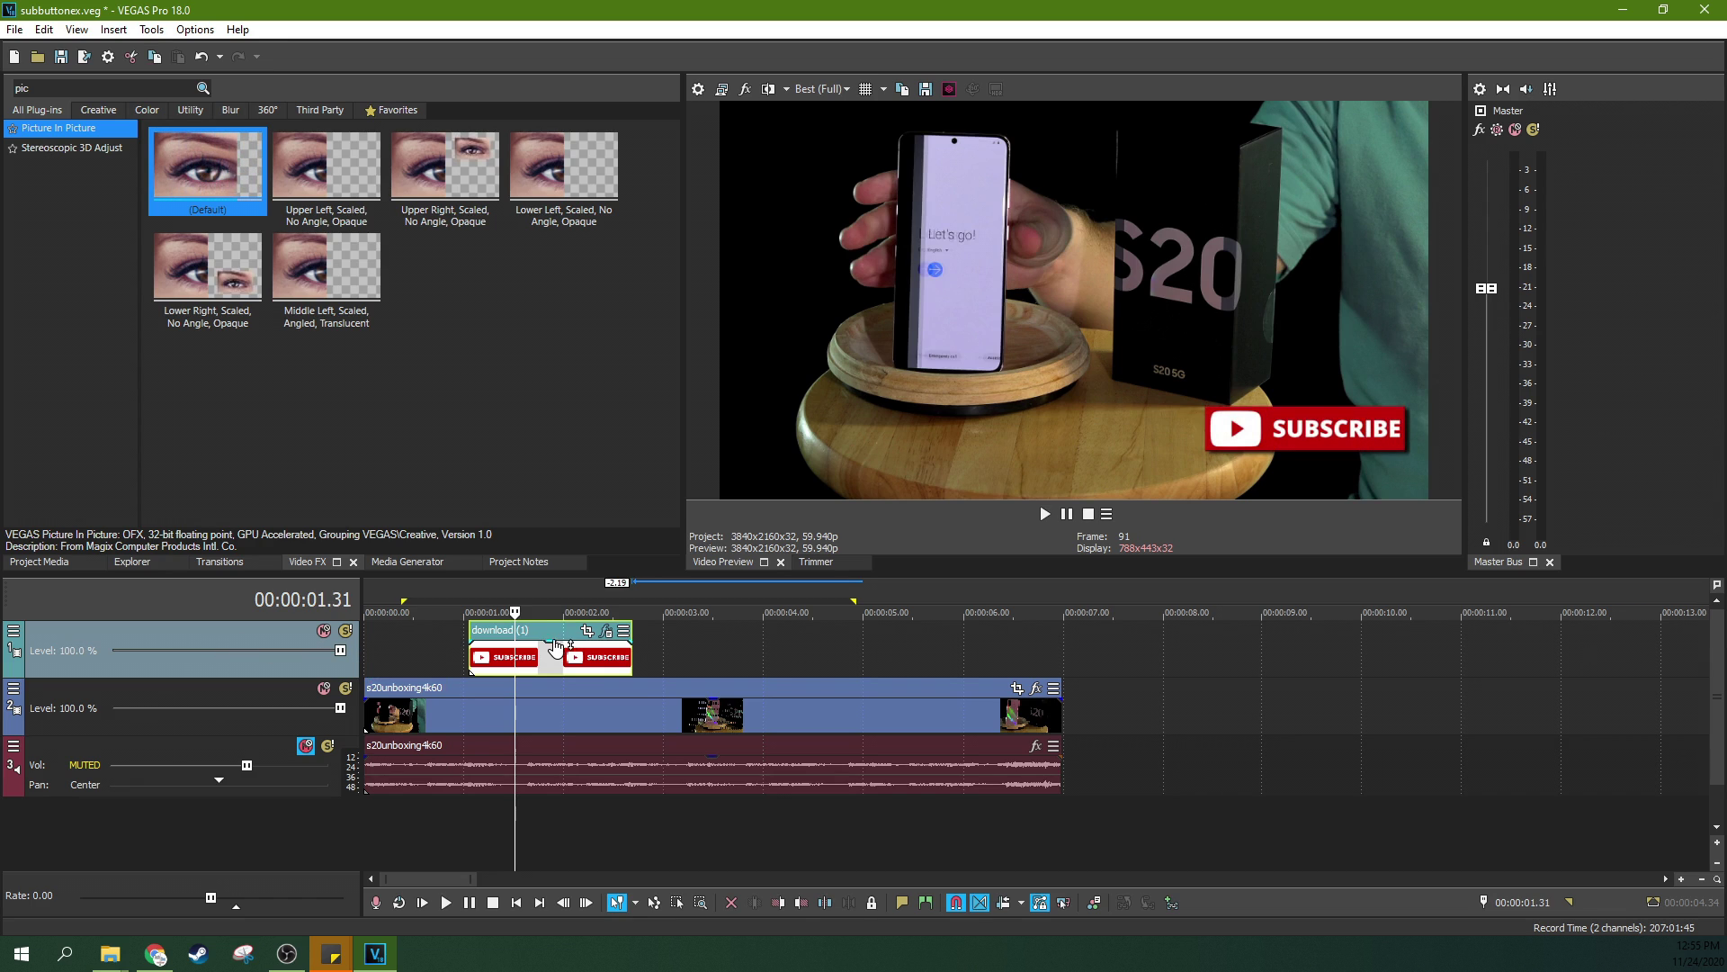
pyautogui.moveTo(555, 644); pyautogui.dragTo(501, 646)
# Step: Add a fade-out at the banner's end and play it back to check
pyautogui.moveTo(628, 656); pyautogui.dragTo(604, 655)
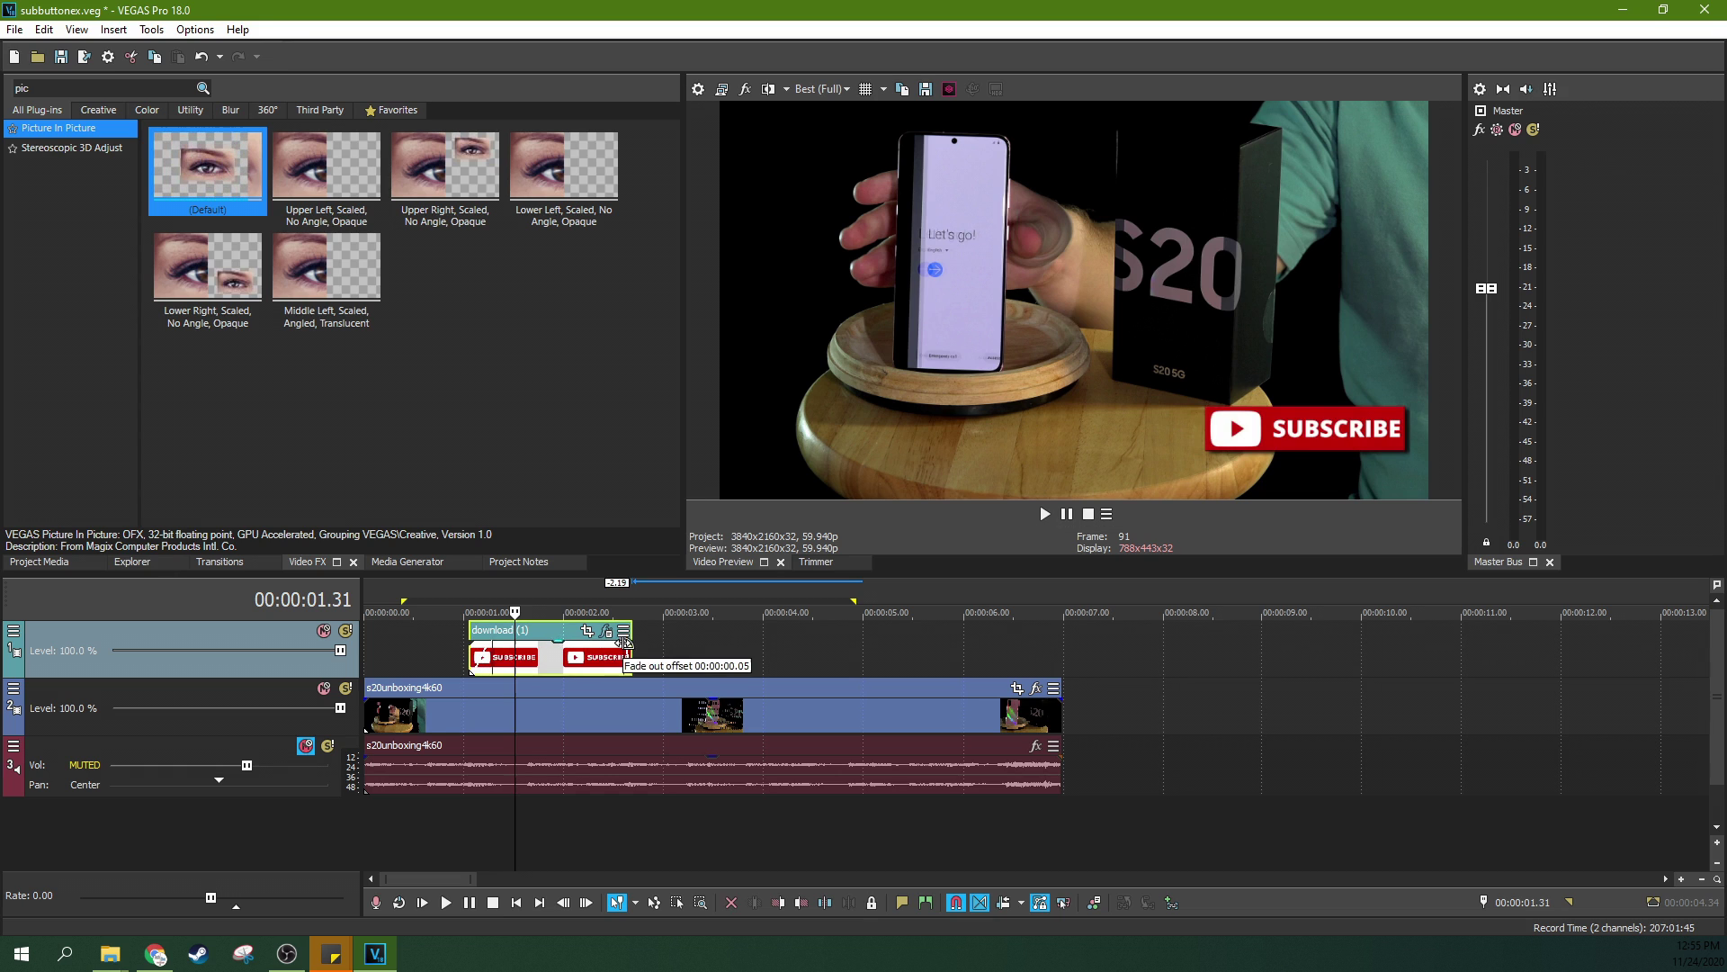
pyautogui.click(477, 659)
pyautogui.press('space')
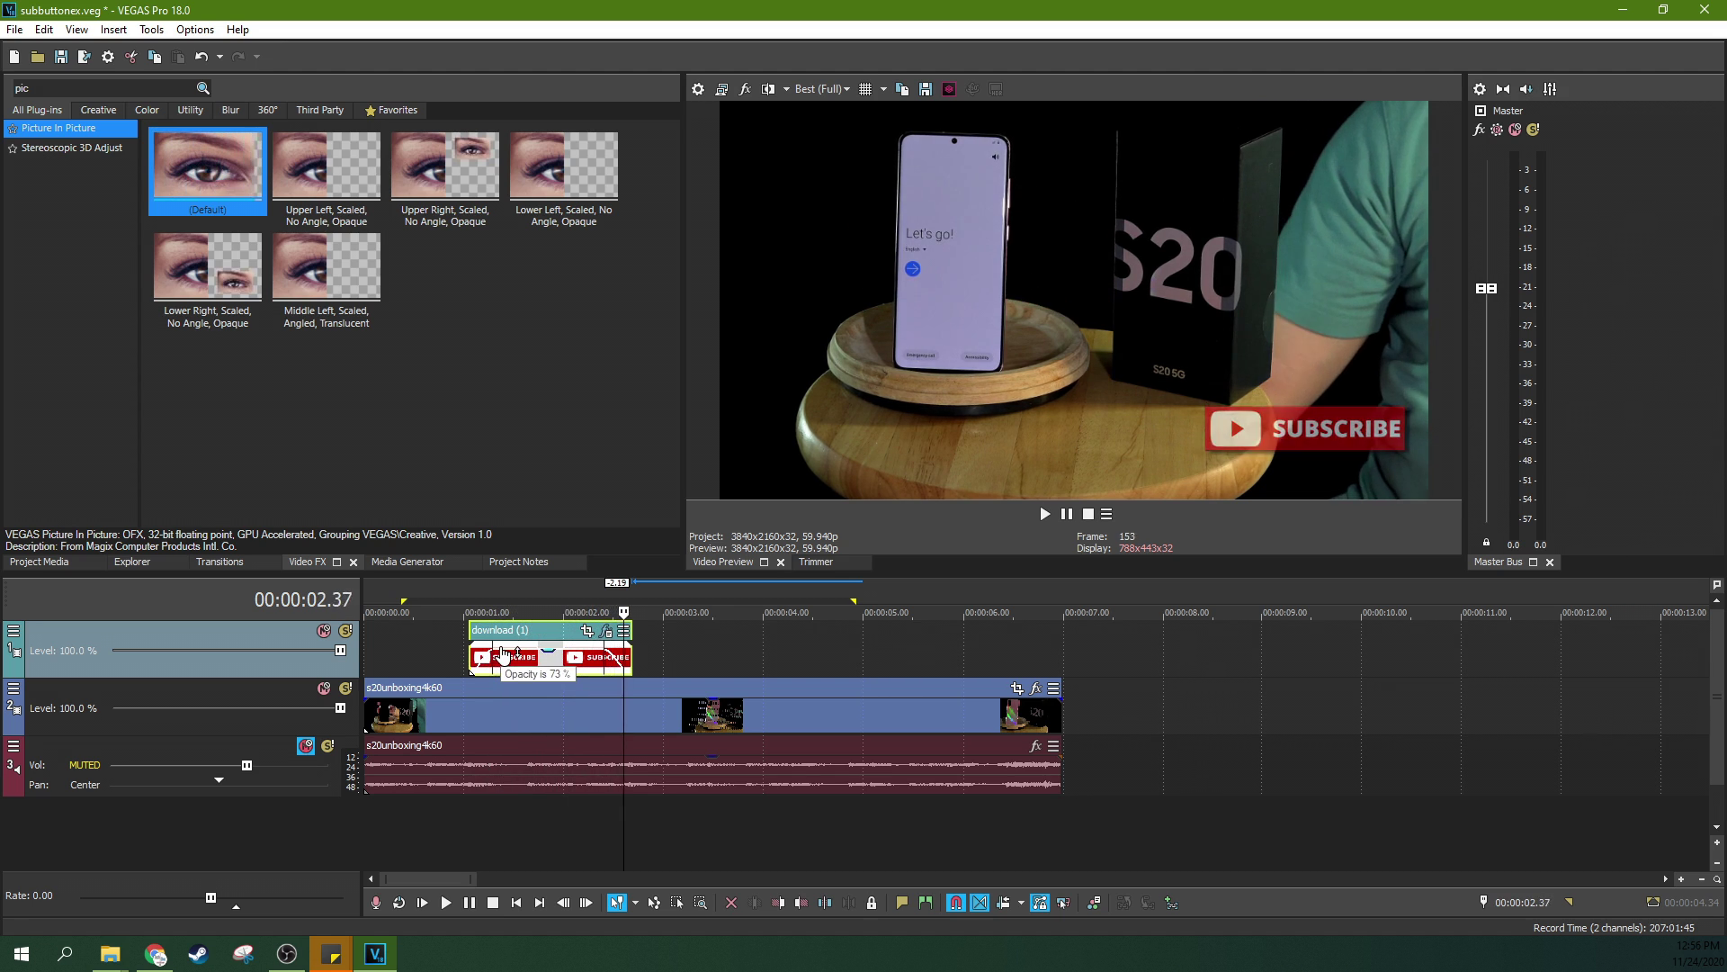
pyautogui.press('space')
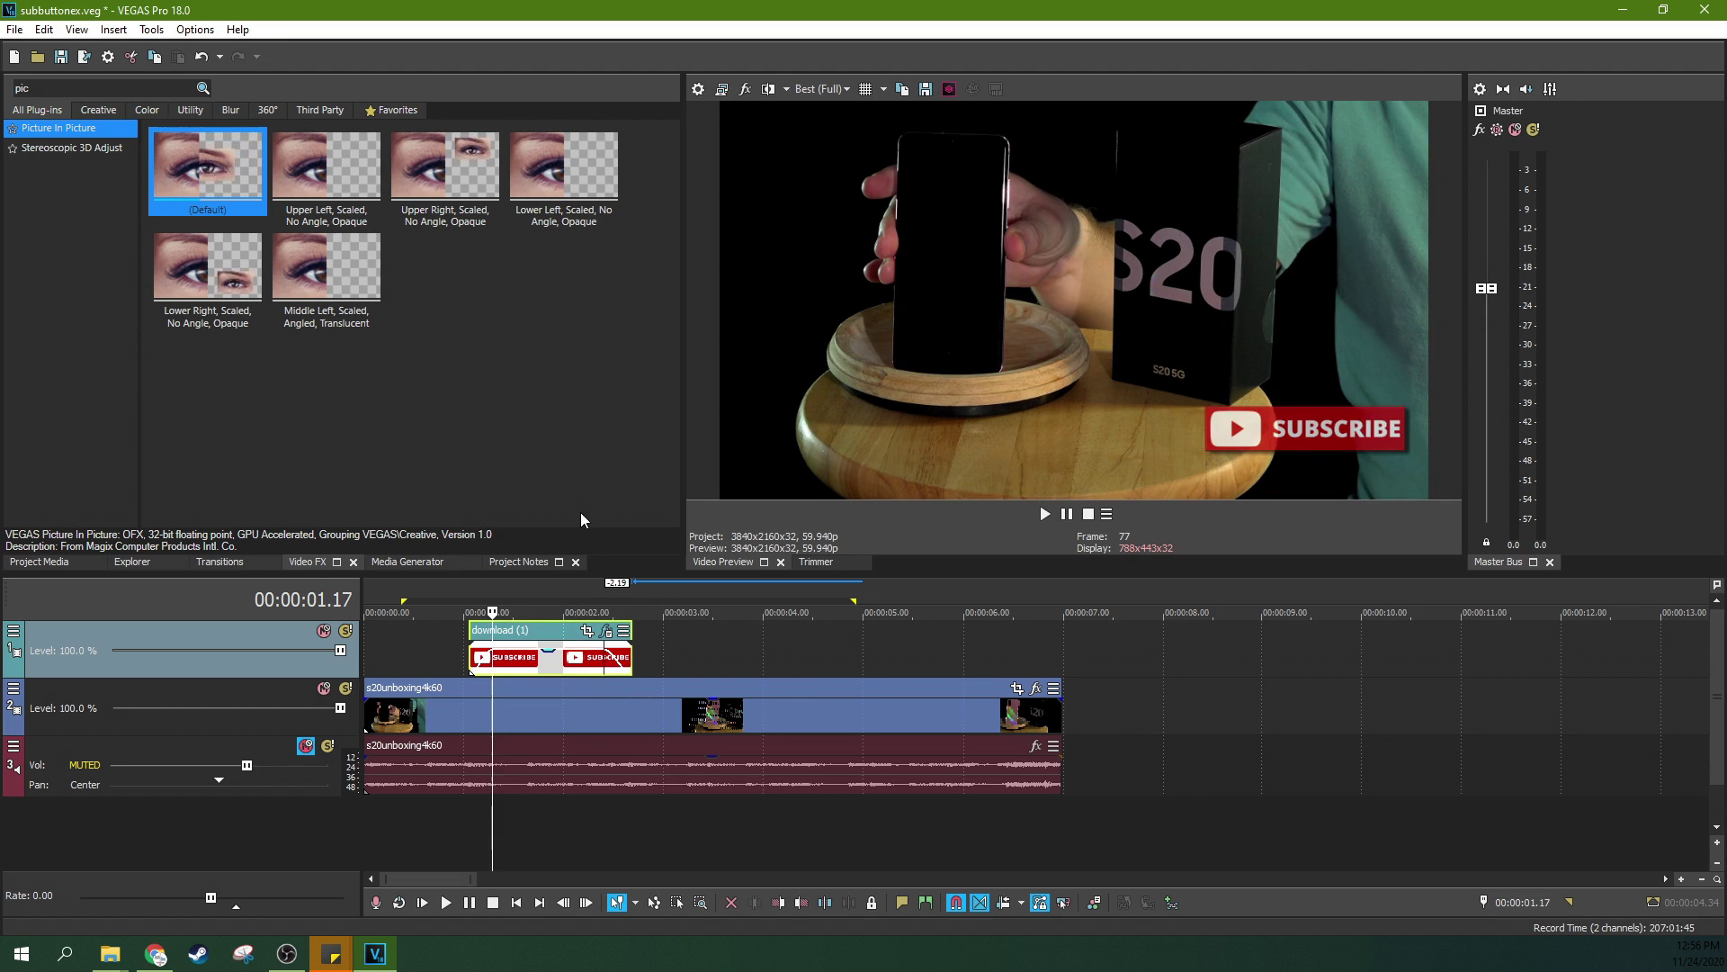
pyautogui.click(220, 563)
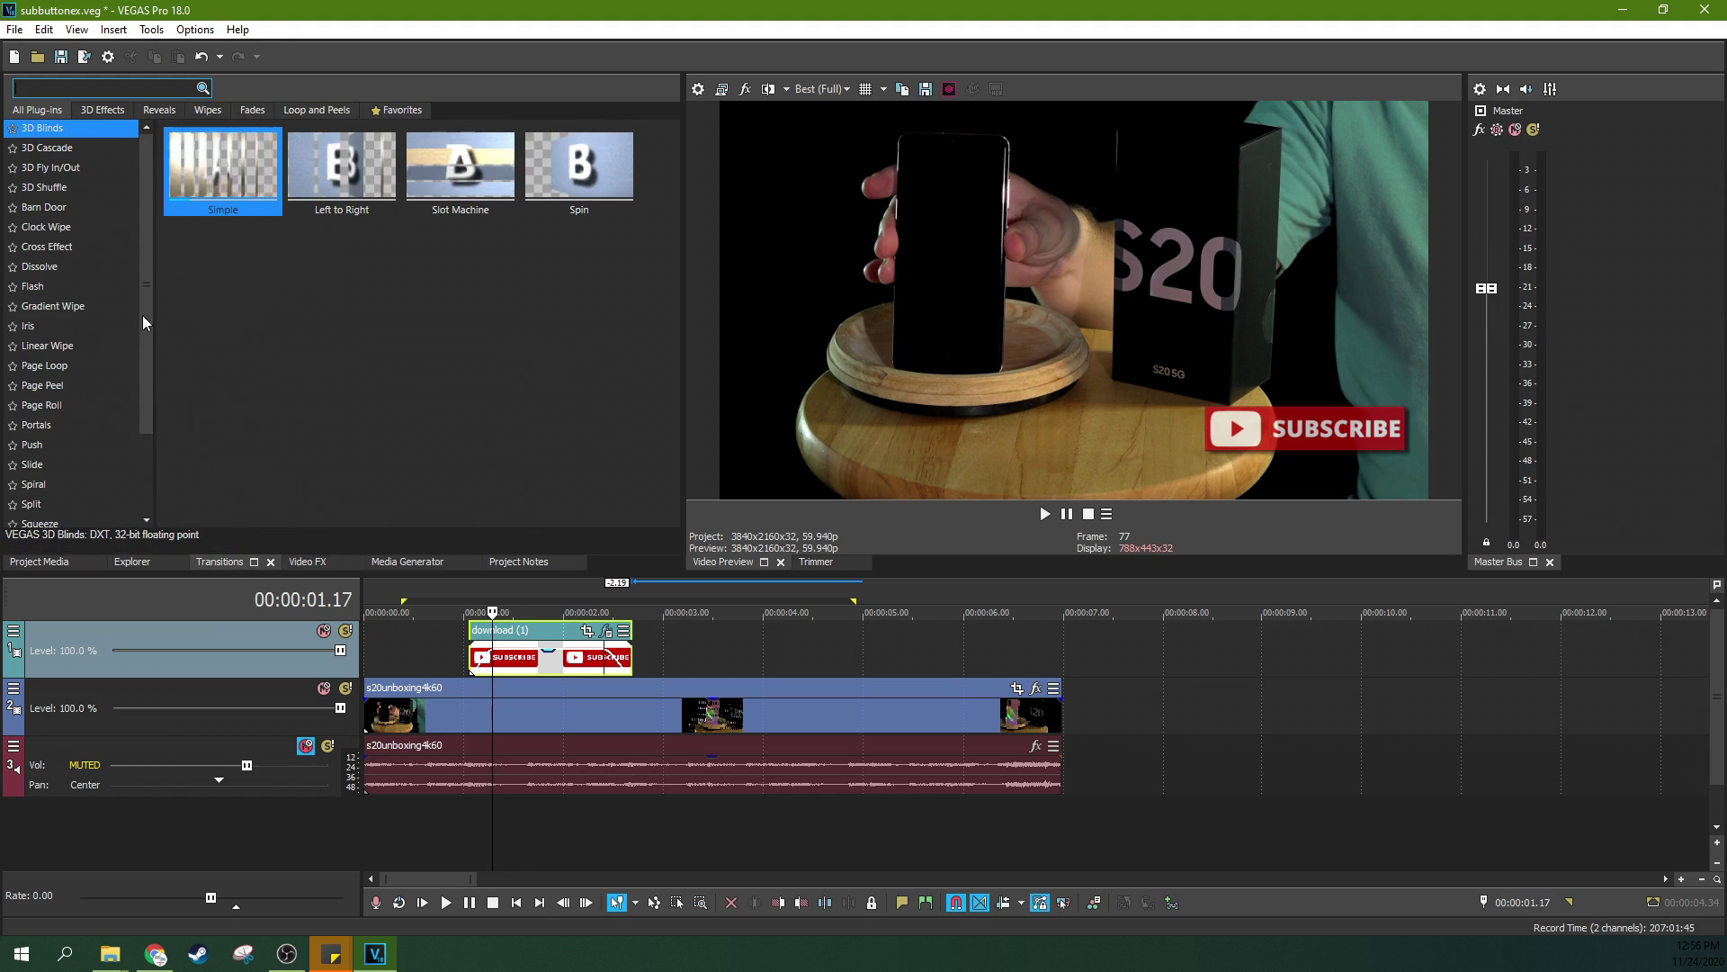
# Step: Apply the 3D Fly In/Out 'Tumble In' preset to the start of the download (1) event
pyautogui.click(61, 209)
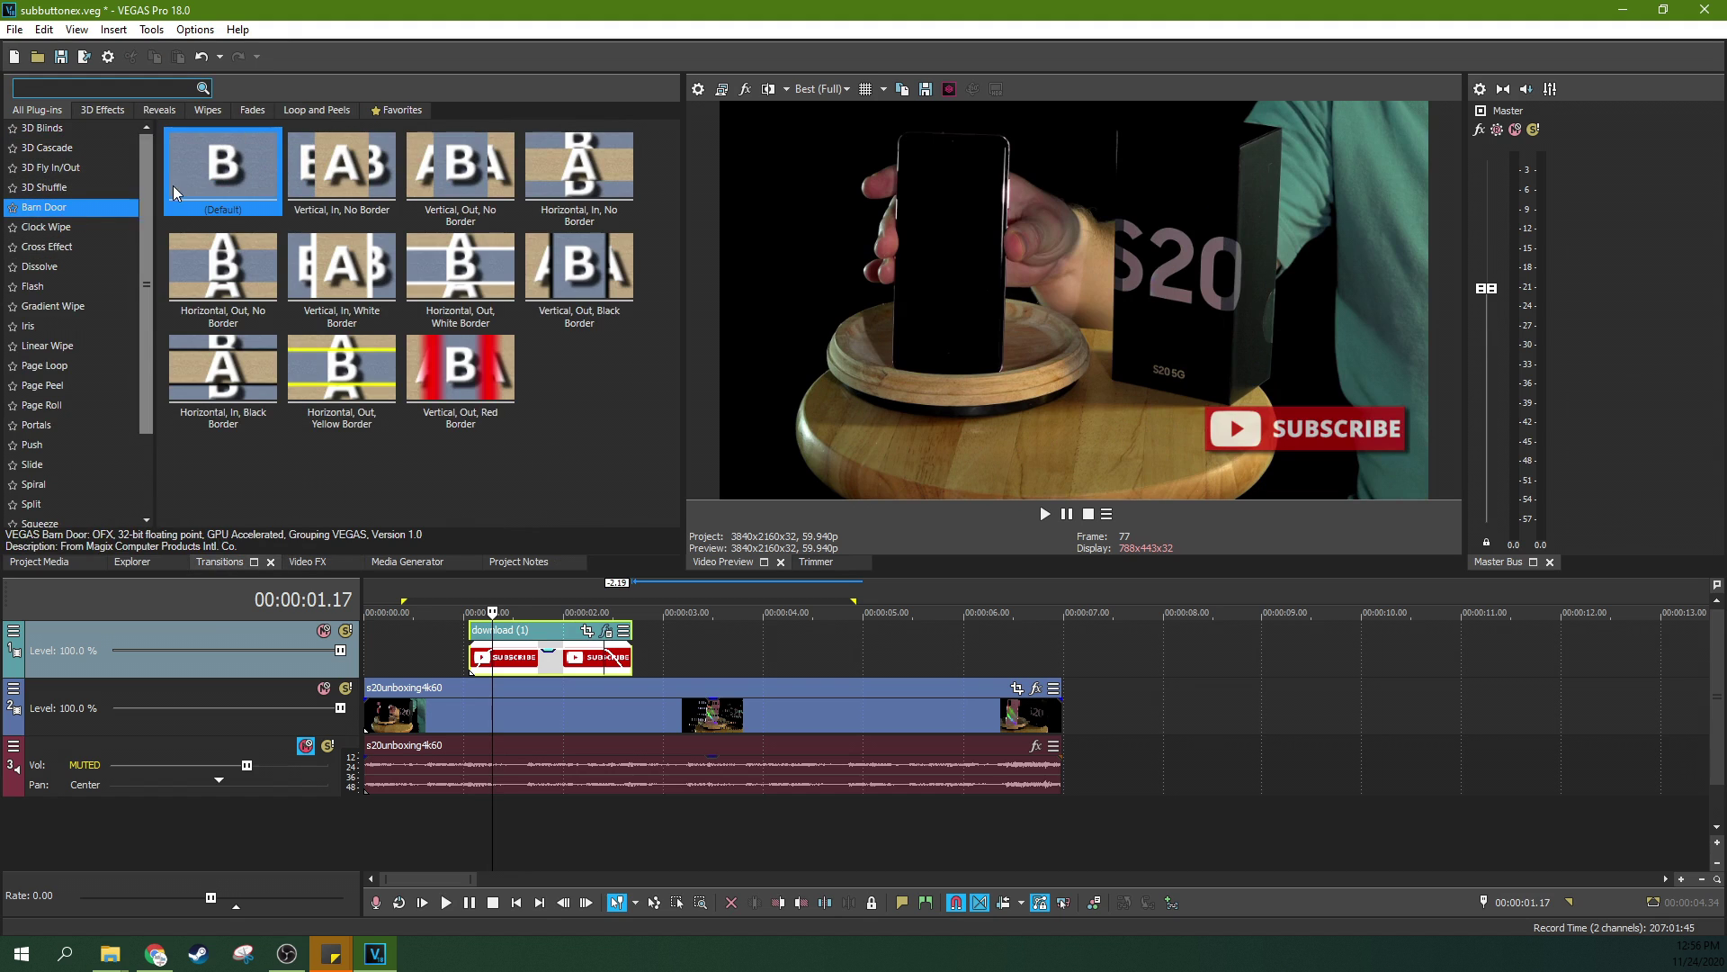
pyautogui.click(54, 148)
pyautogui.click(60, 167)
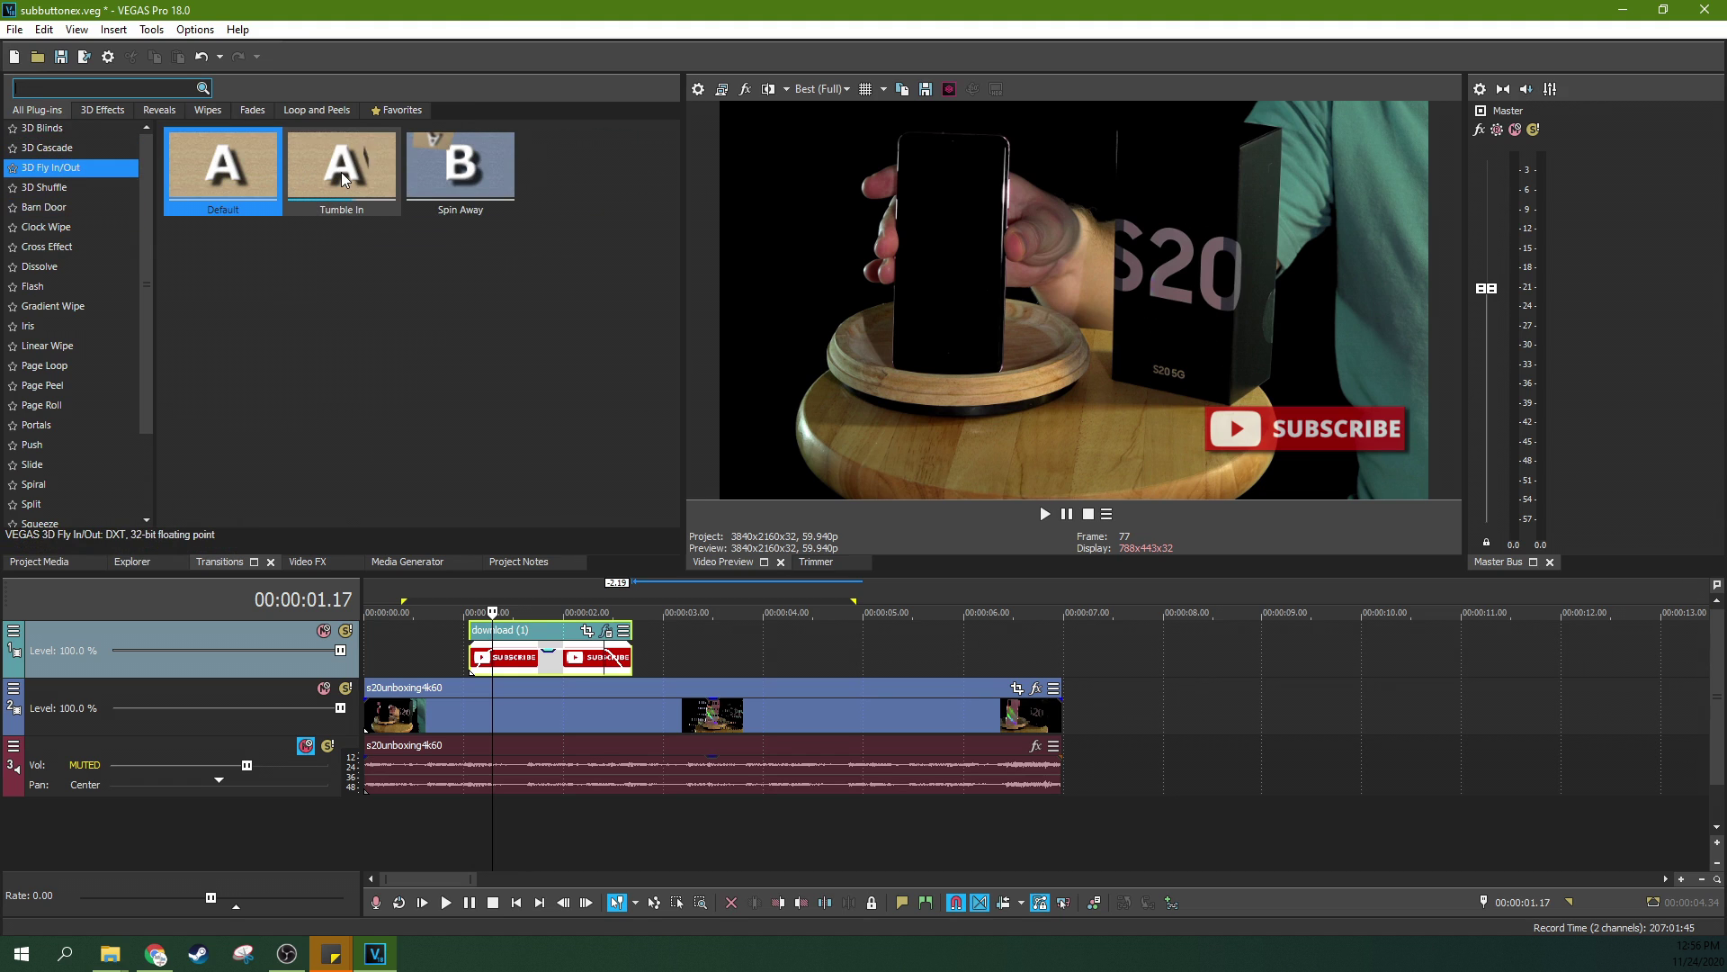
pyautogui.moveTo(342, 176); pyautogui.dragTo(549, 613)
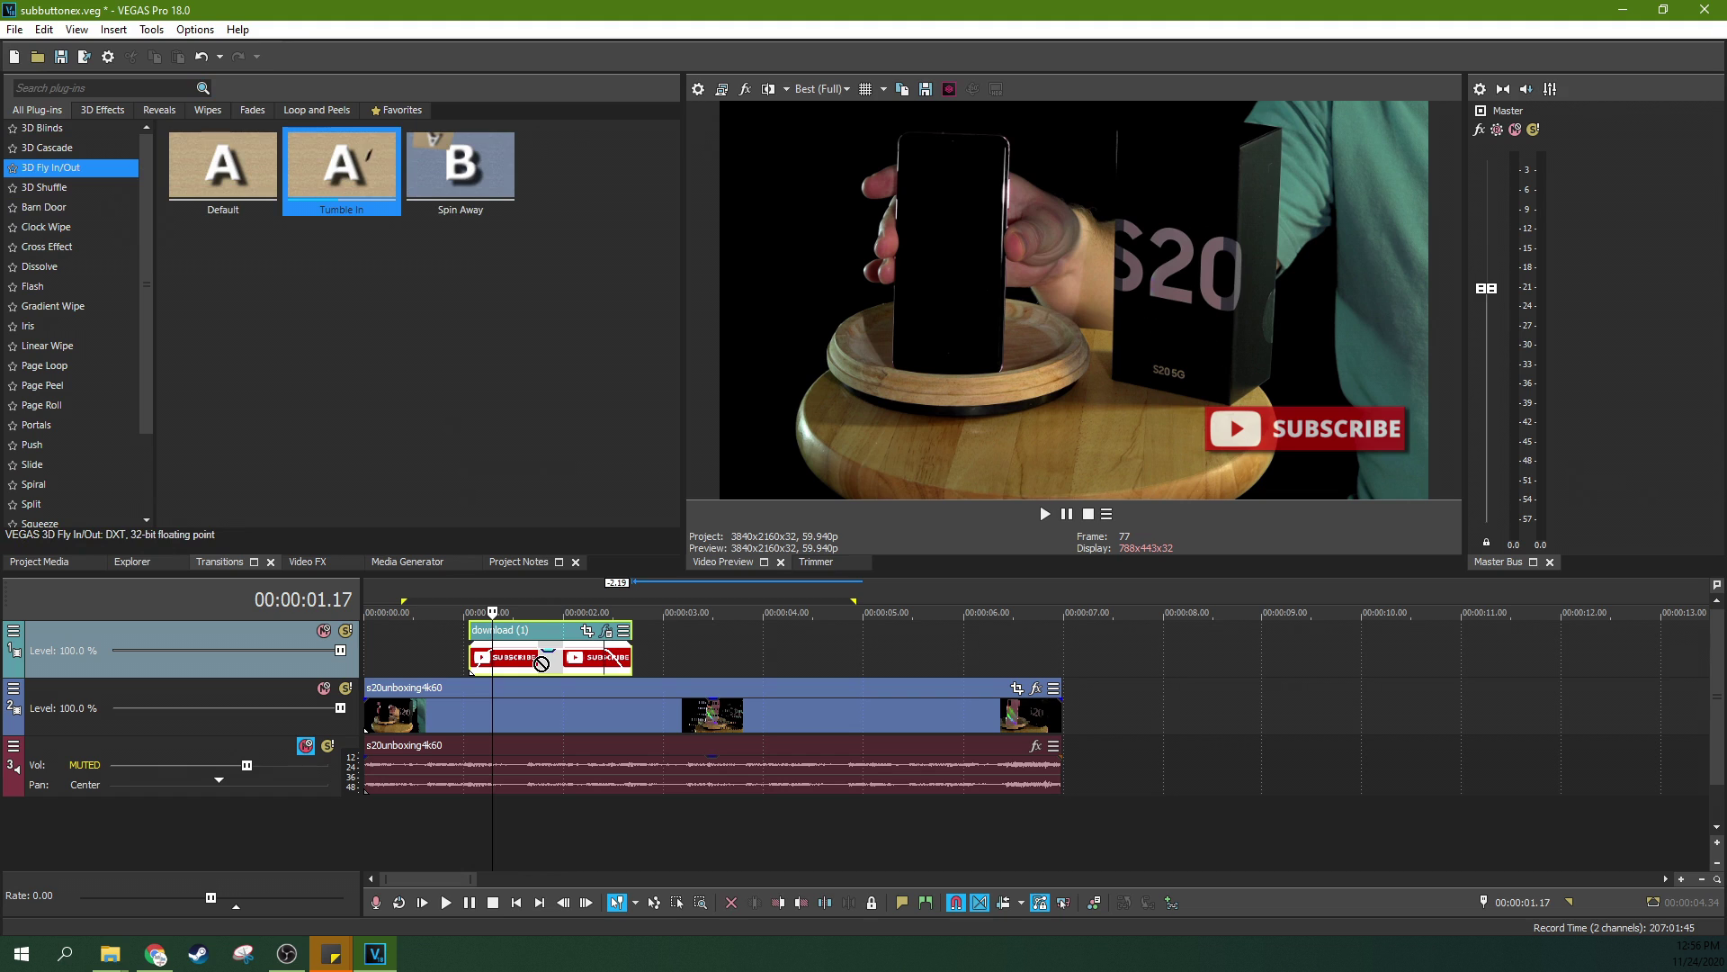
pyautogui.moveTo(541, 663); pyautogui.dragTo(381, 258)
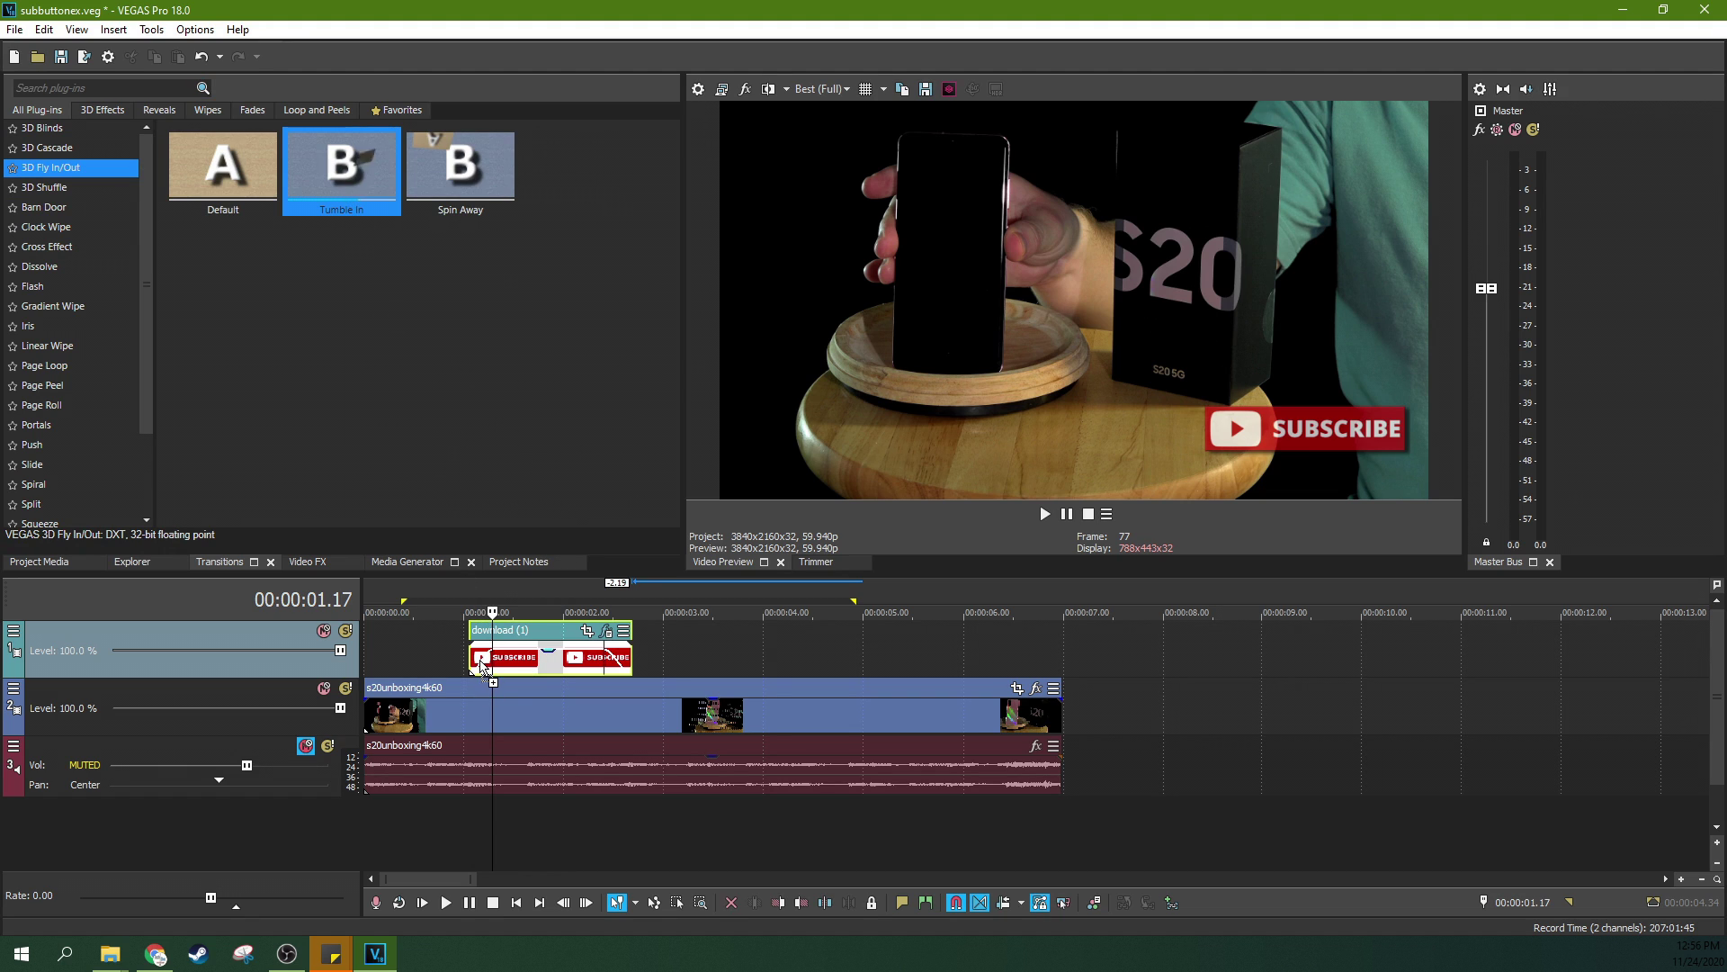
pyautogui.moveTo(481, 664); pyautogui.dragTo(481, 658)
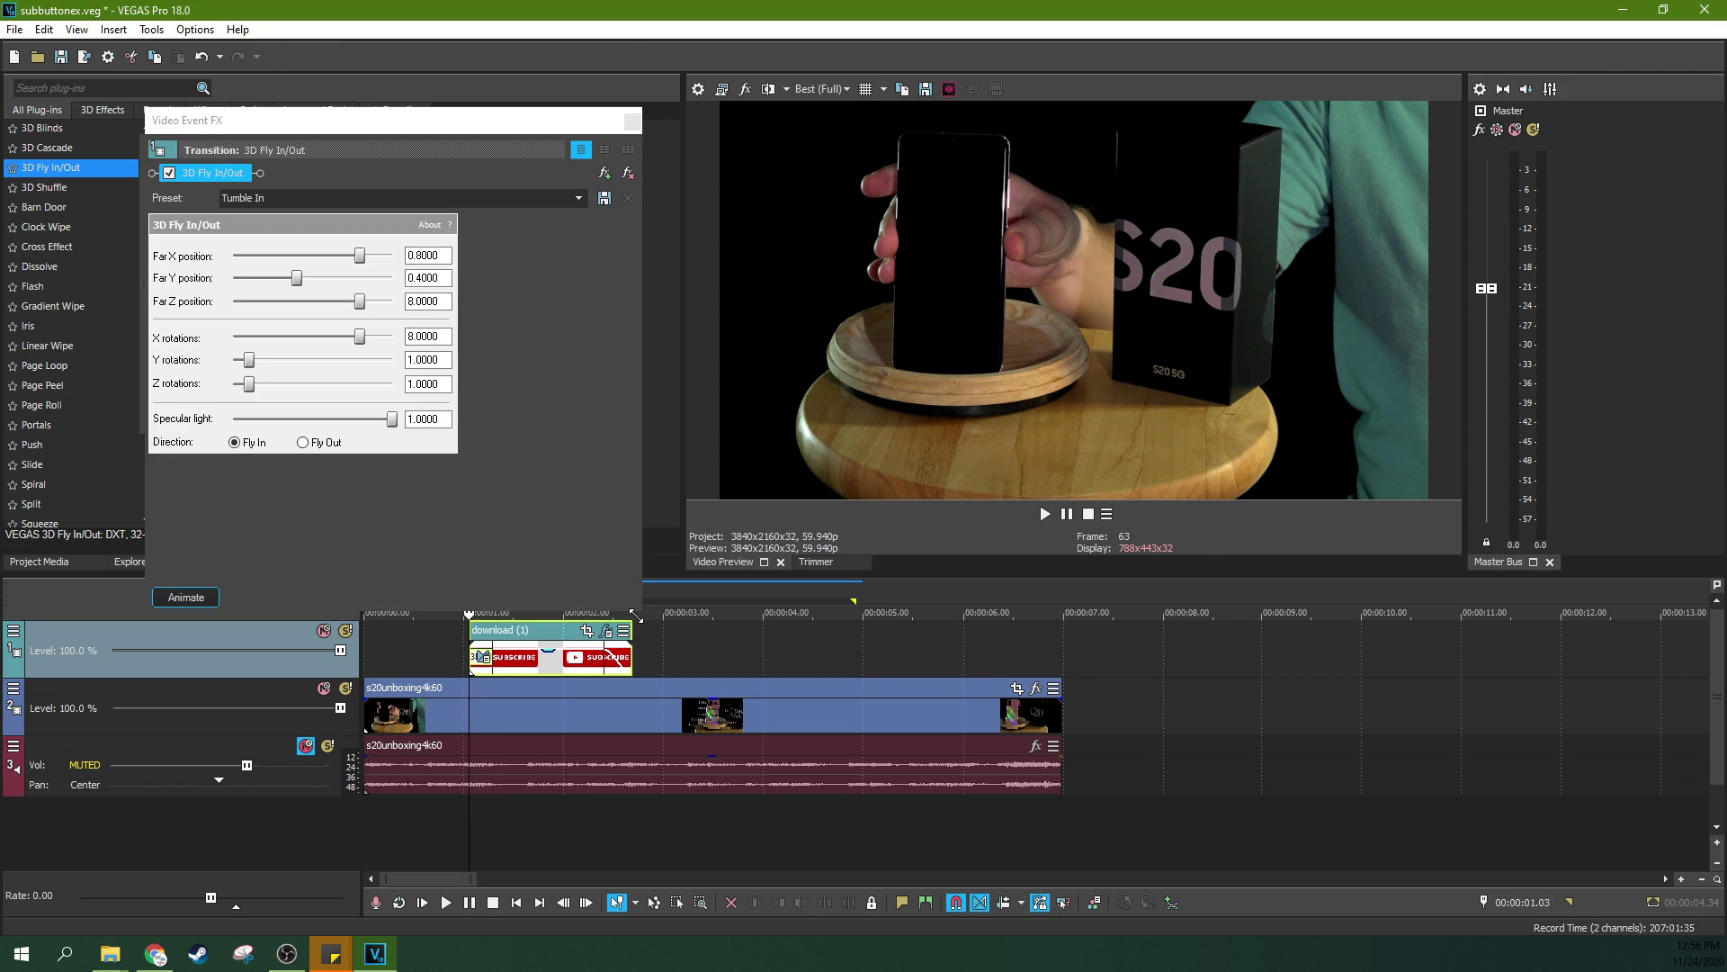
# Step: Play and step frame by frame through the Tumble In entrance
pyautogui.press('space')
pyautogui.press('space')
pyautogui.press('Right')
pyautogui.press('Right')
pyautogui.press('Right')
pyautogui.press('Right')
pyautogui.press('Right')
pyautogui.press('Right')
pyautogui.press('Right')
pyautogui.press('Right')
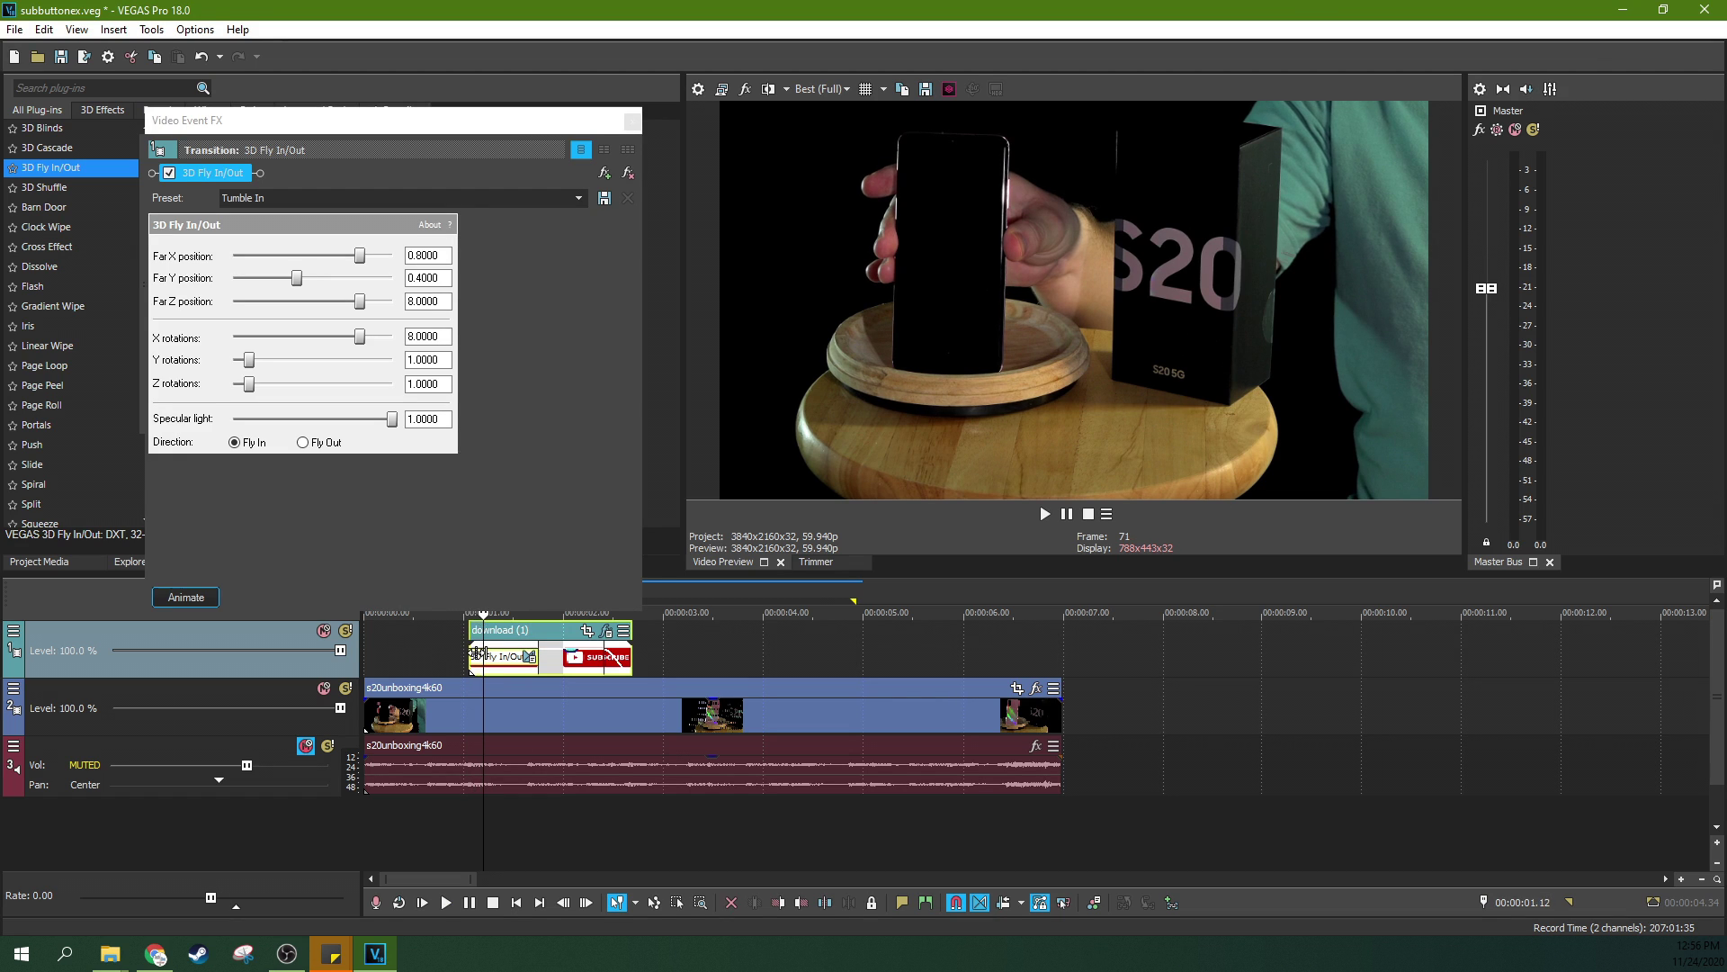
pyautogui.press('Right')
pyautogui.press('Right')
pyautogui.press('Right')
pyautogui.press('Right')
pyautogui.press('Right')
pyautogui.press('Right')
pyautogui.press('Right')
pyautogui.press('Right')
pyautogui.press('Right')
pyautogui.press('Right')
pyautogui.press('Right')
pyautogui.press('Right')
pyautogui.press('Right')
pyautogui.press('Right')
pyautogui.press('Right')
pyautogui.press('Right')
pyautogui.press('Right')
pyautogui.press('Right')
pyautogui.press('Right')
pyautogui.press('Right')
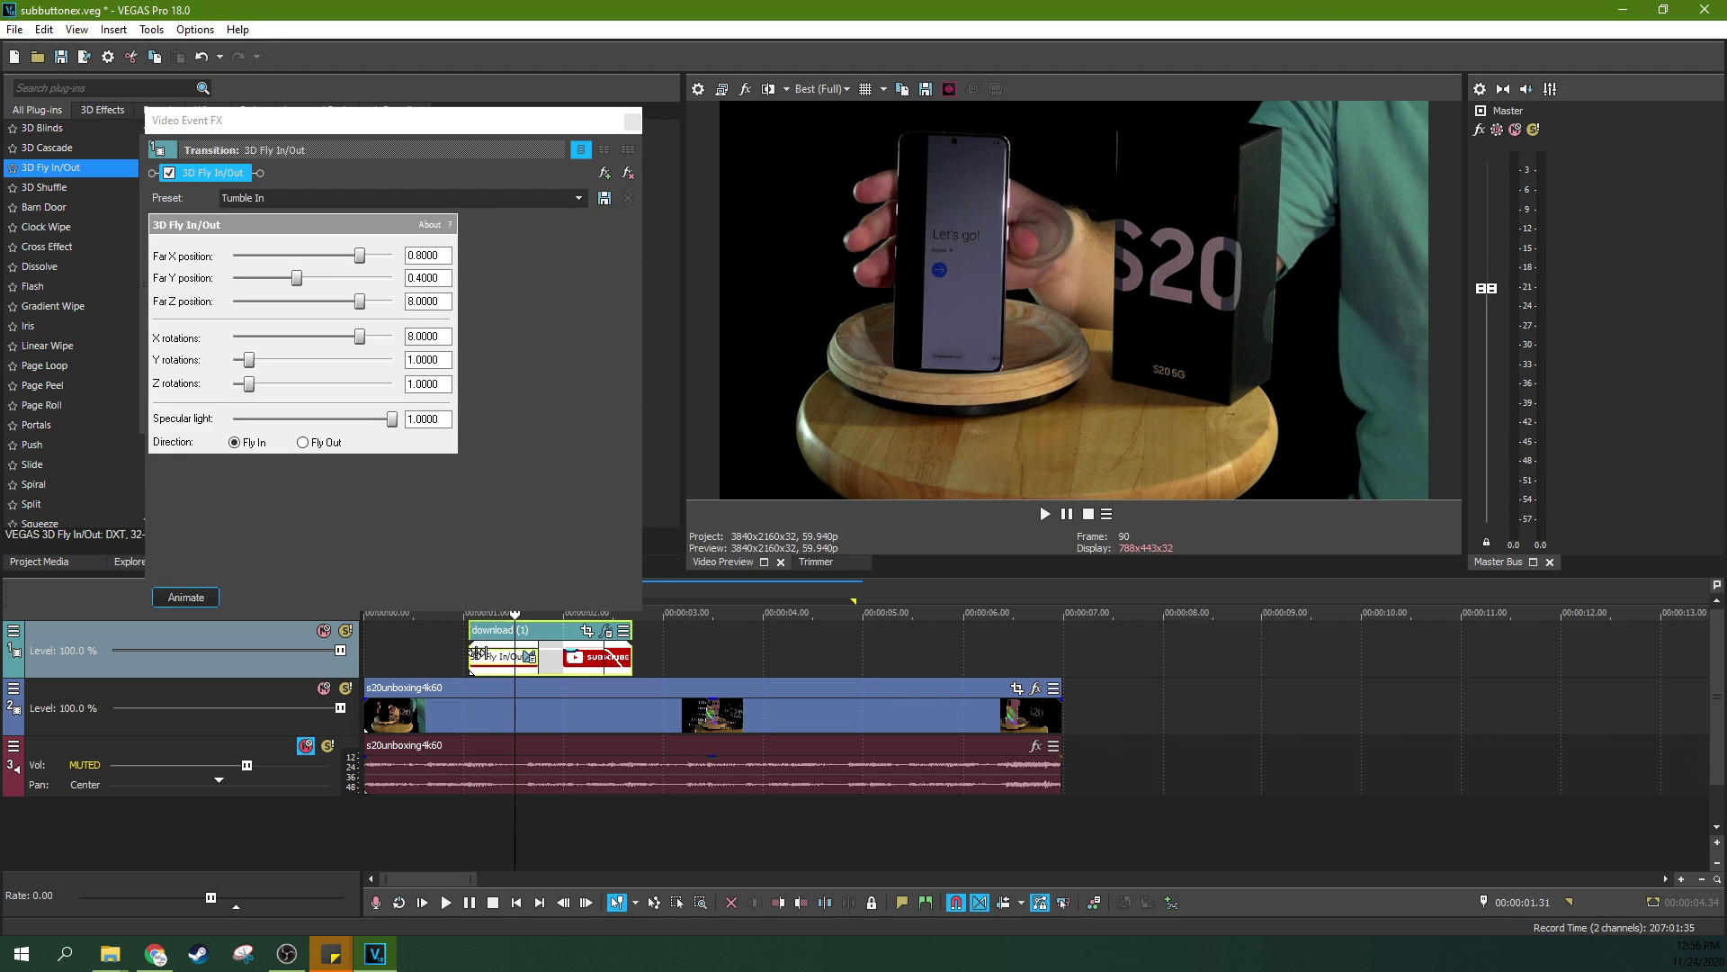
pyautogui.press('Right')
pyautogui.press('Right')
pyautogui.press('Right')
pyautogui.press('Right')
pyautogui.press('Right')
pyautogui.press('Right')
pyautogui.press('Right')
pyautogui.press('Right')
pyautogui.press('Right')
pyautogui.press('Right')
pyautogui.press('Right')
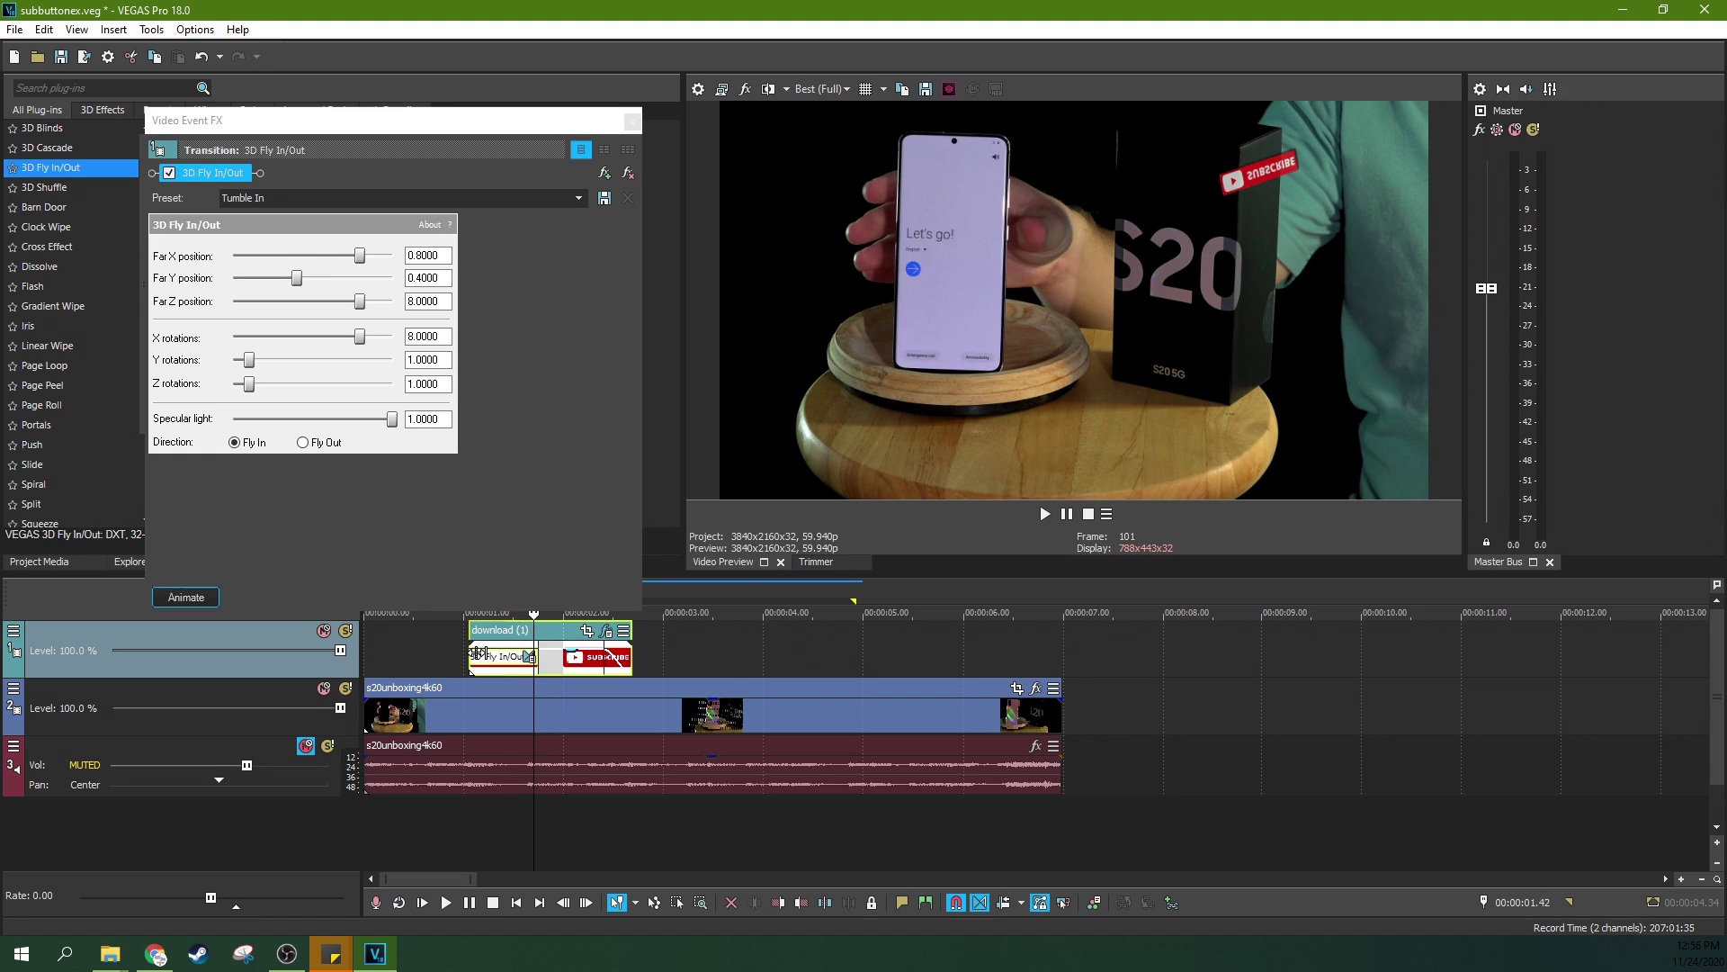
pyautogui.press('Right')
pyautogui.press('Right')
pyautogui.press('Right')
pyautogui.press('Right')
pyautogui.press('Right')
pyautogui.press('Right')
pyautogui.press('Right')
pyautogui.press('Right')
pyautogui.press('Right')
pyautogui.press('Right')
pyautogui.press('Right')
pyautogui.press('Right')
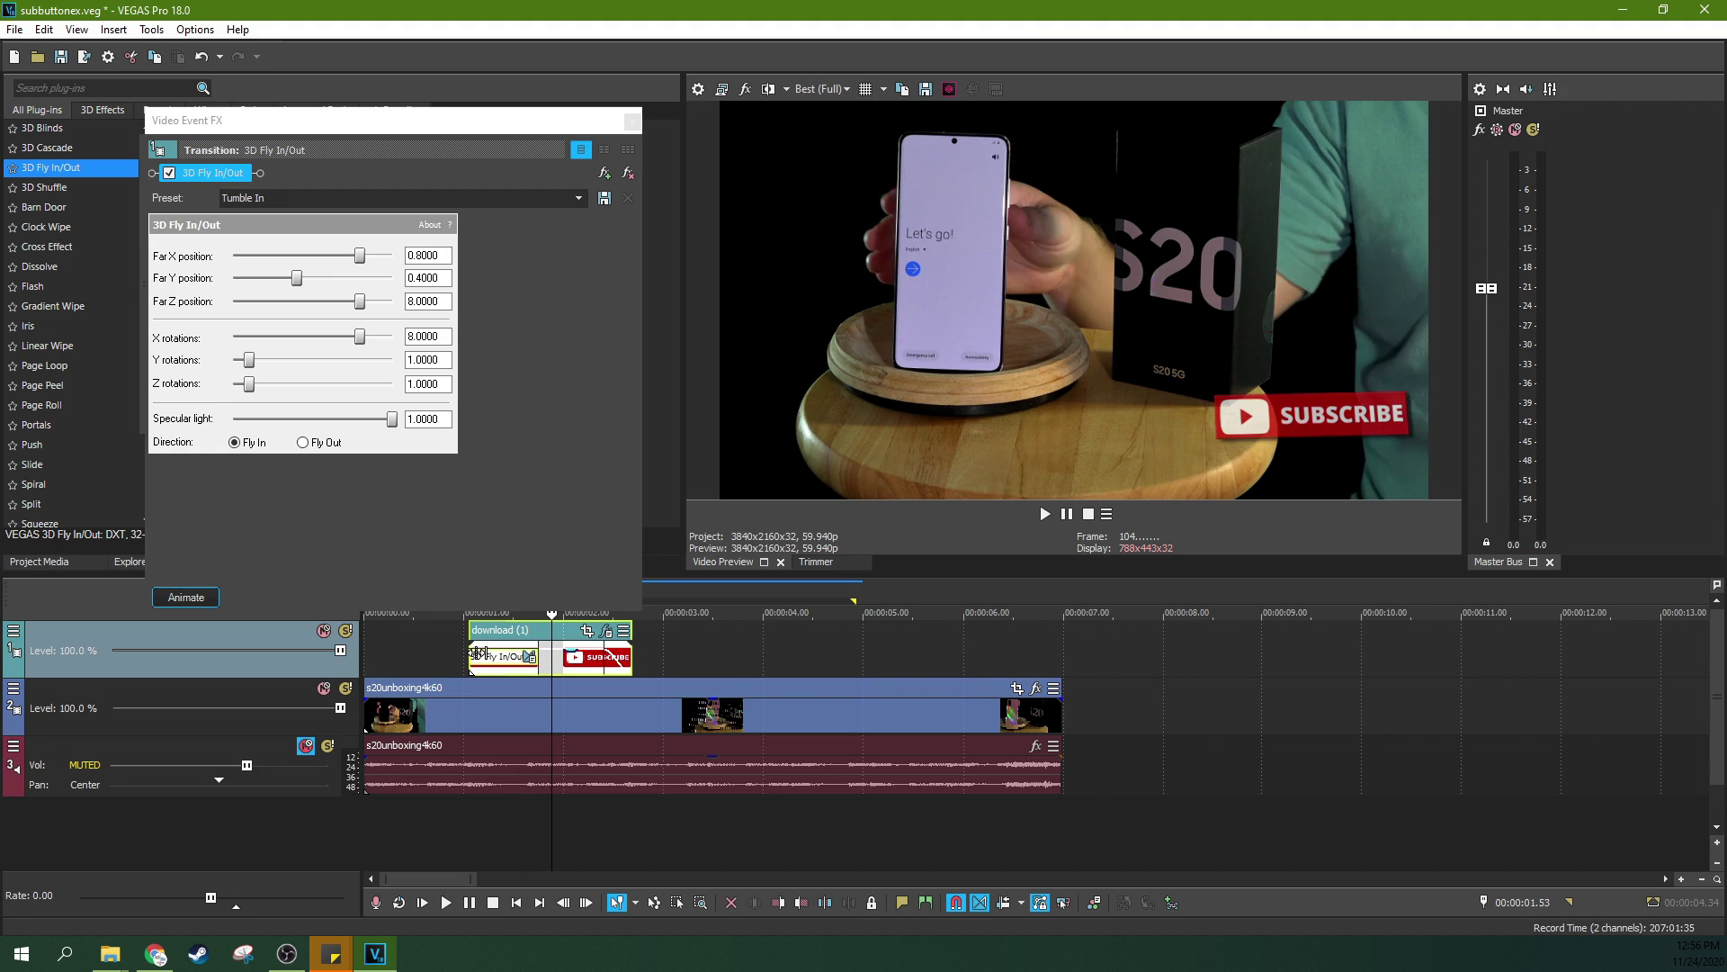
pyautogui.press('Right')
pyautogui.press('Right')
pyautogui.press('Right')
pyautogui.press('Right')
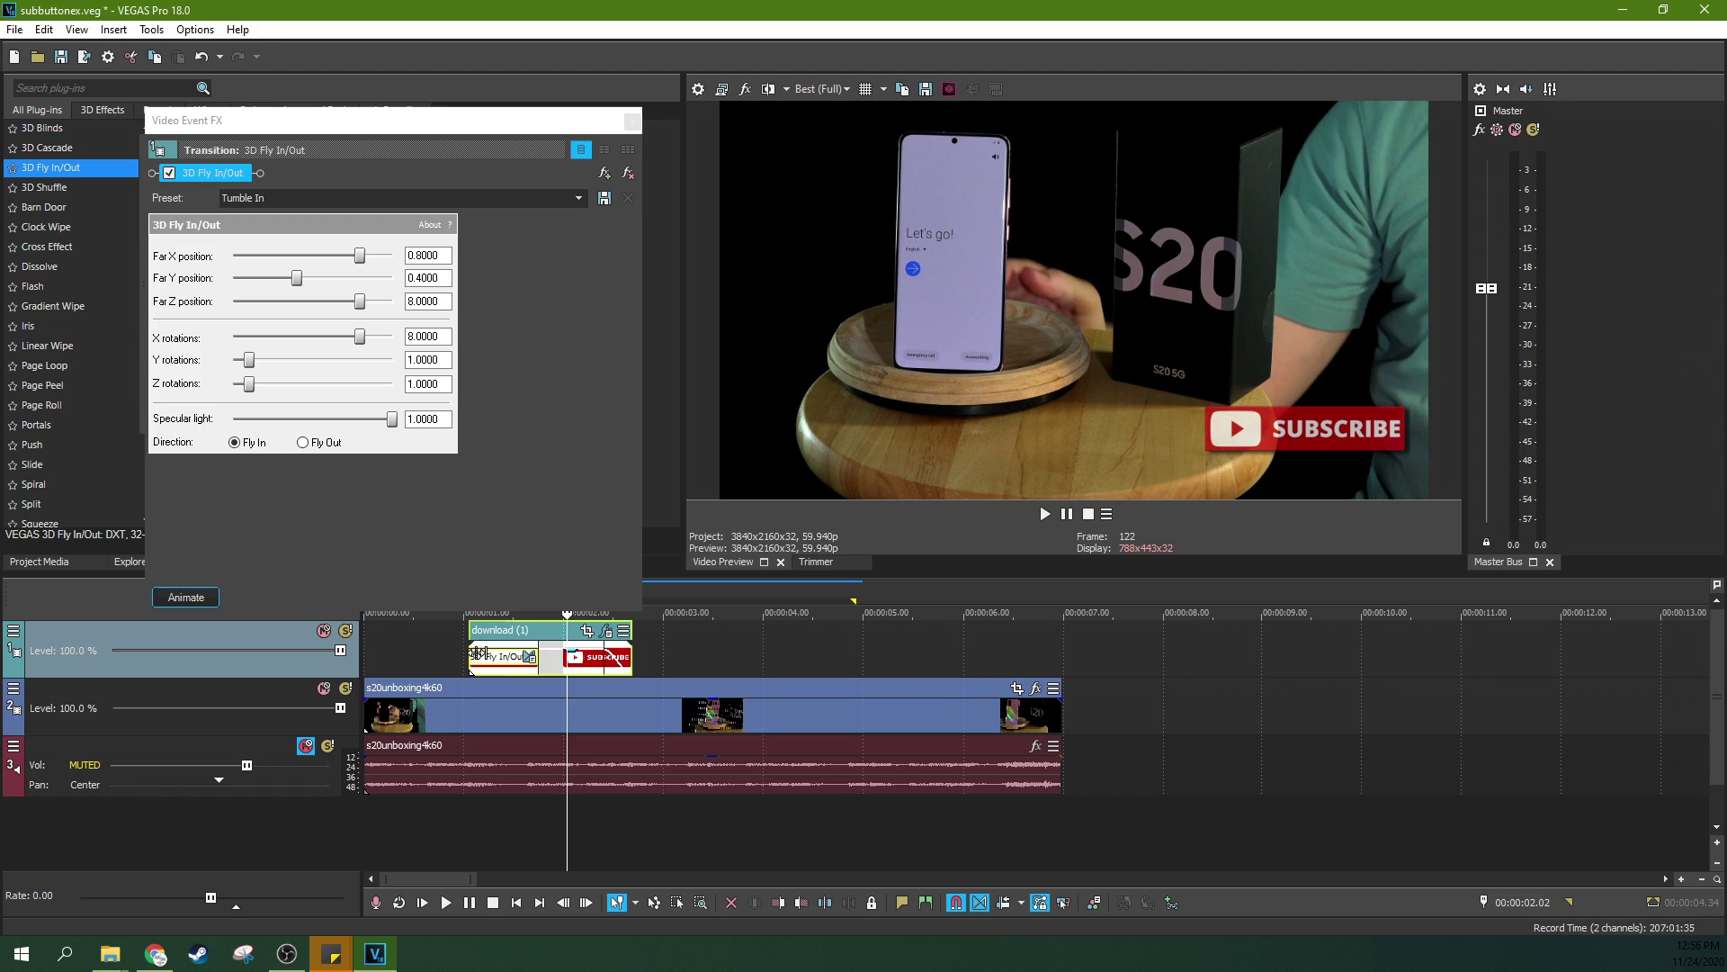
pyautogui.click(635, 121)
# Step: Add the Tumble In preset at the banner's end with Direction set to Fly Out
pyautogui.moveTo(360, 177); pyautogui.dragTo(627, 664)
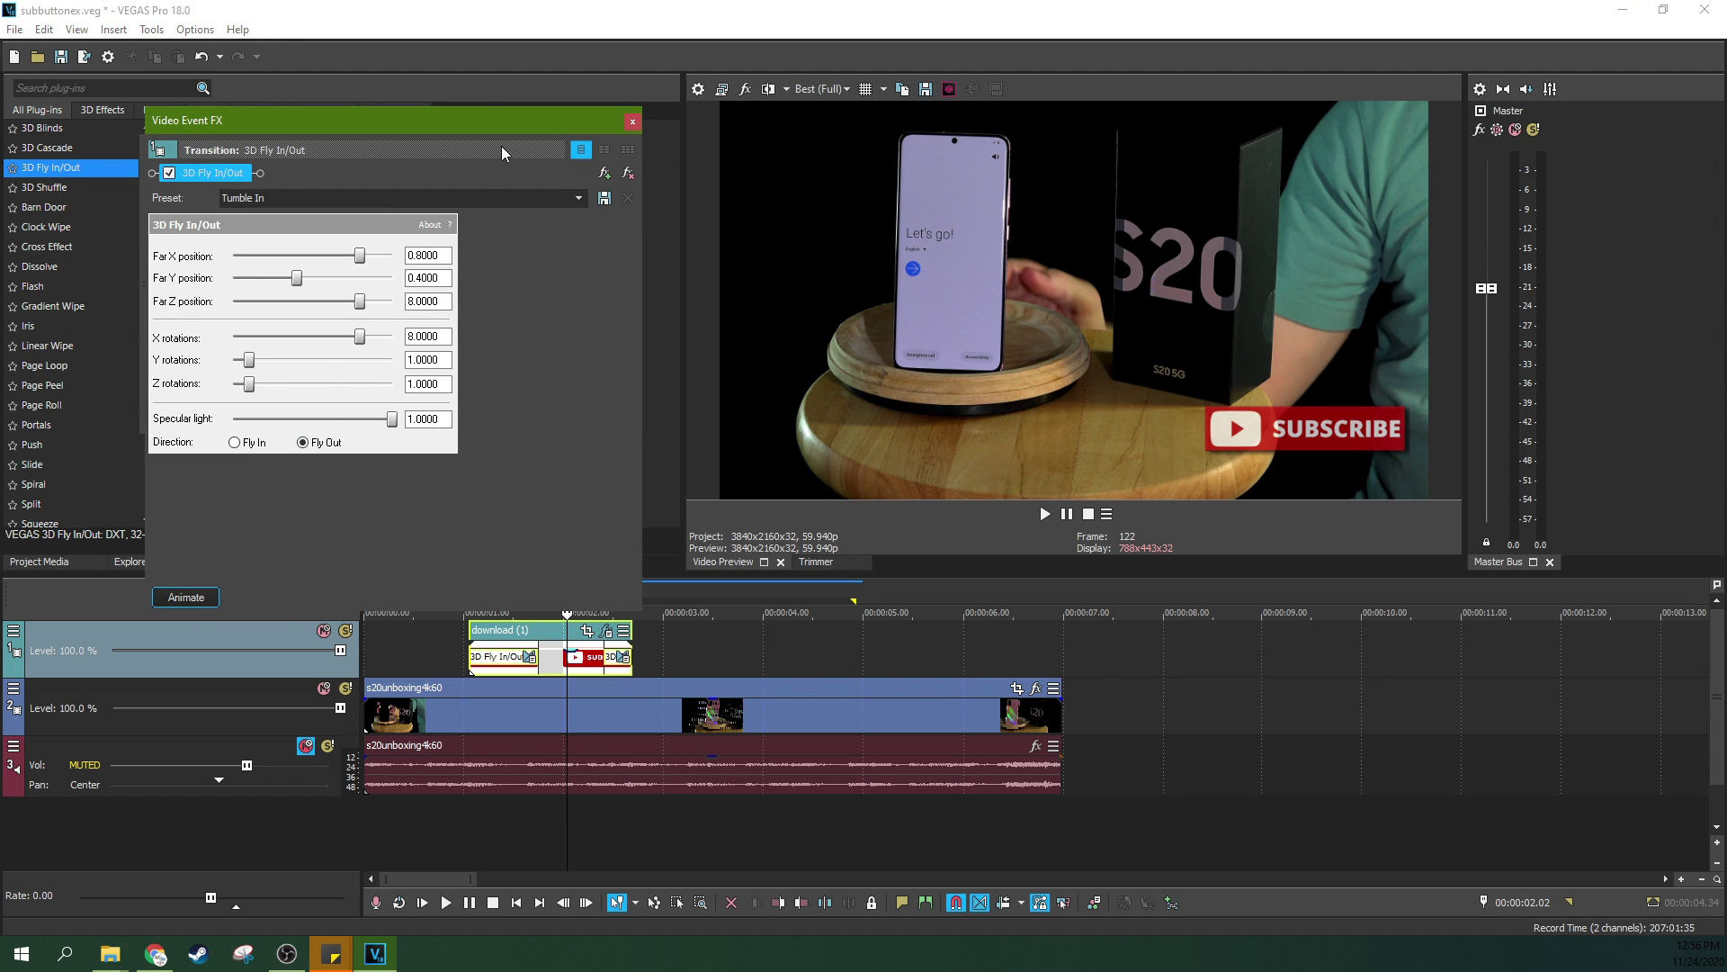
pyautogui.moveTo(500, 119); pyautogui.dragTo(852, 183)
pyautogui.moveTo(711, 212); pyautogui.dragTo(450, 166)
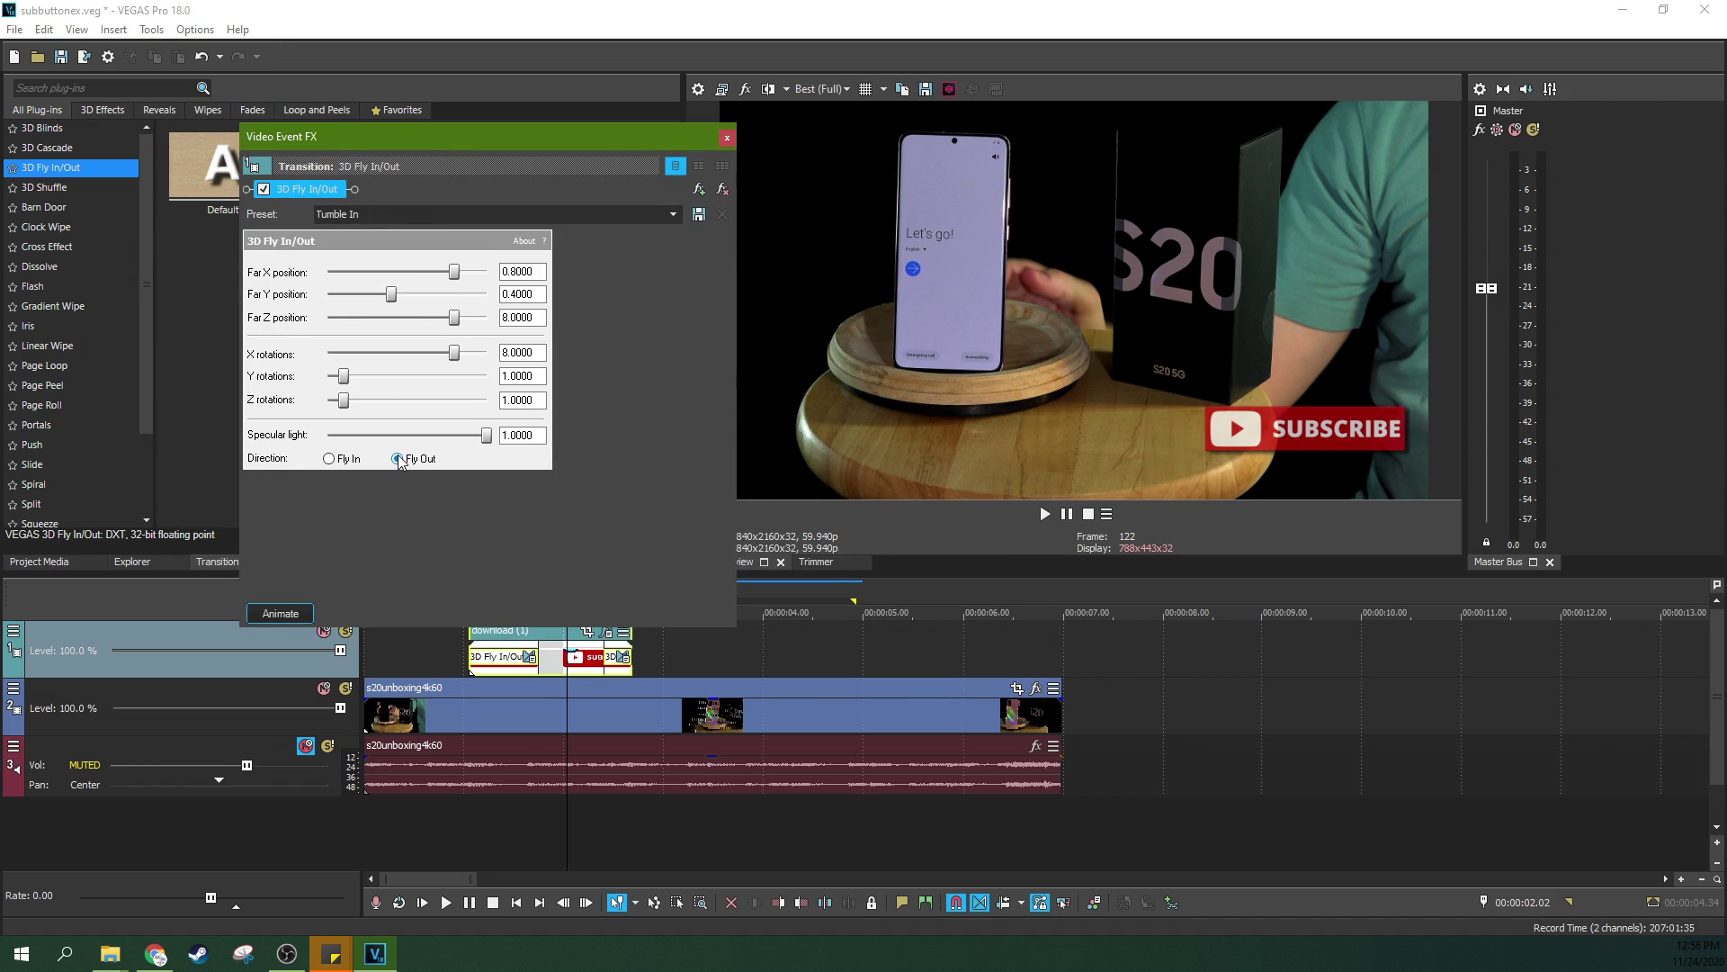
pyautogui.click(726, 140)
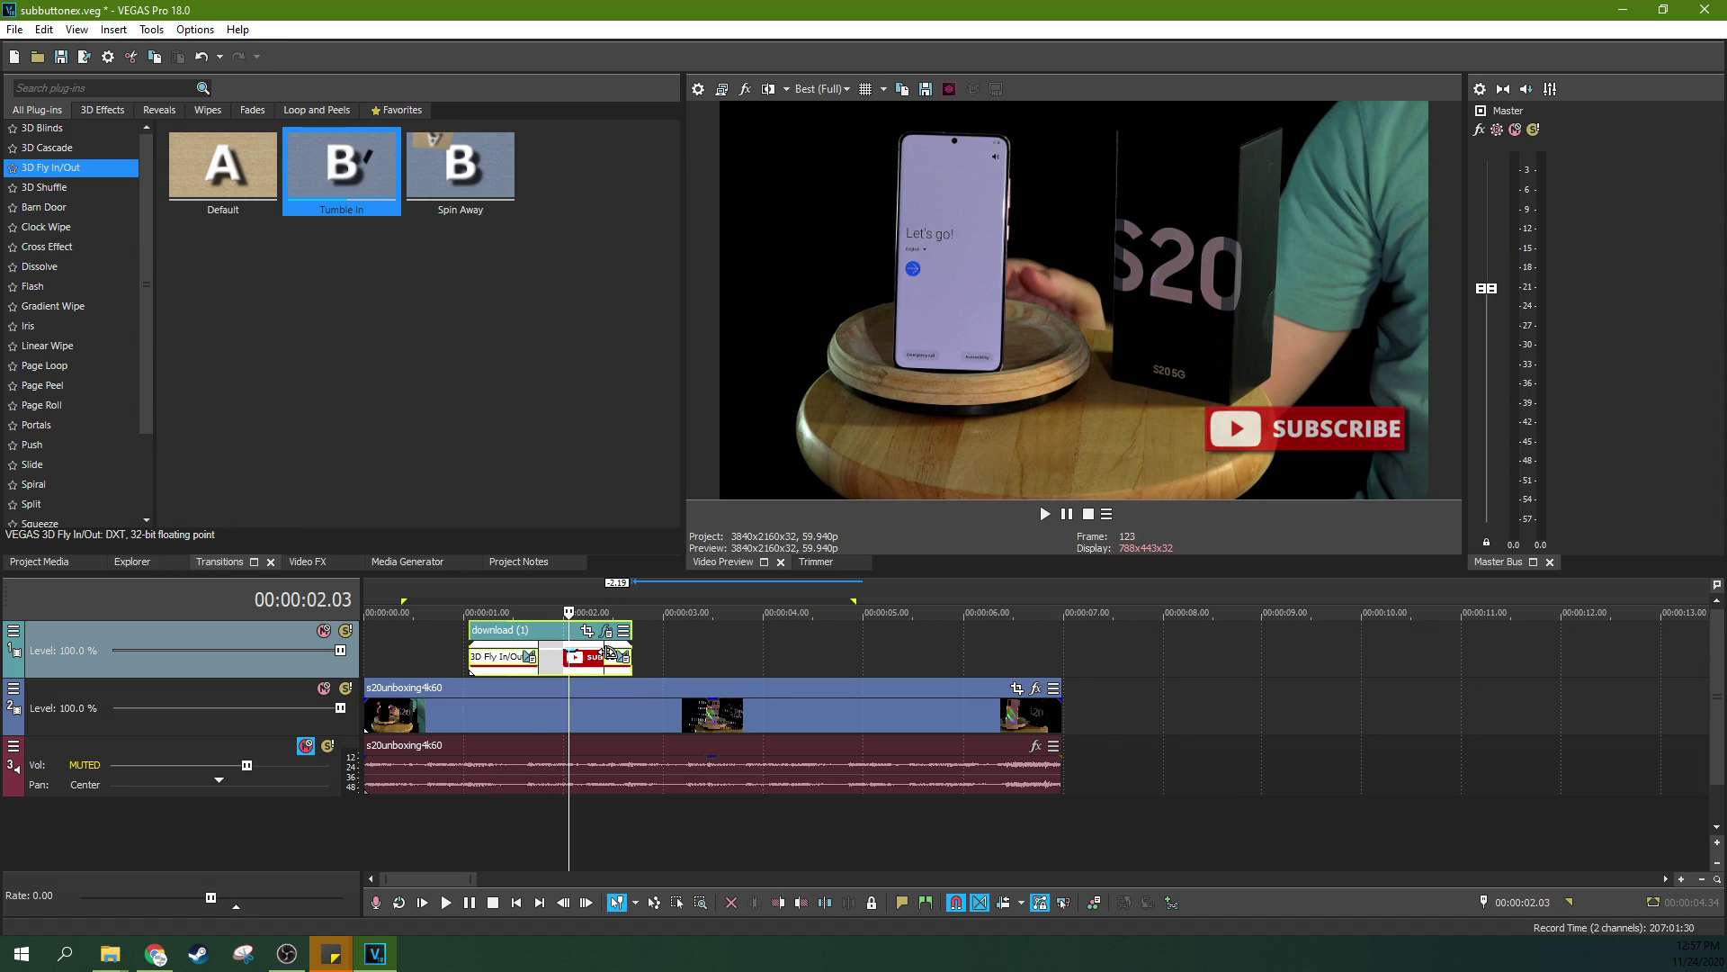
# Step: Play the banner's Fly Out ending, then show the Page Loop transition presets
pyautogui.click(578, 657)
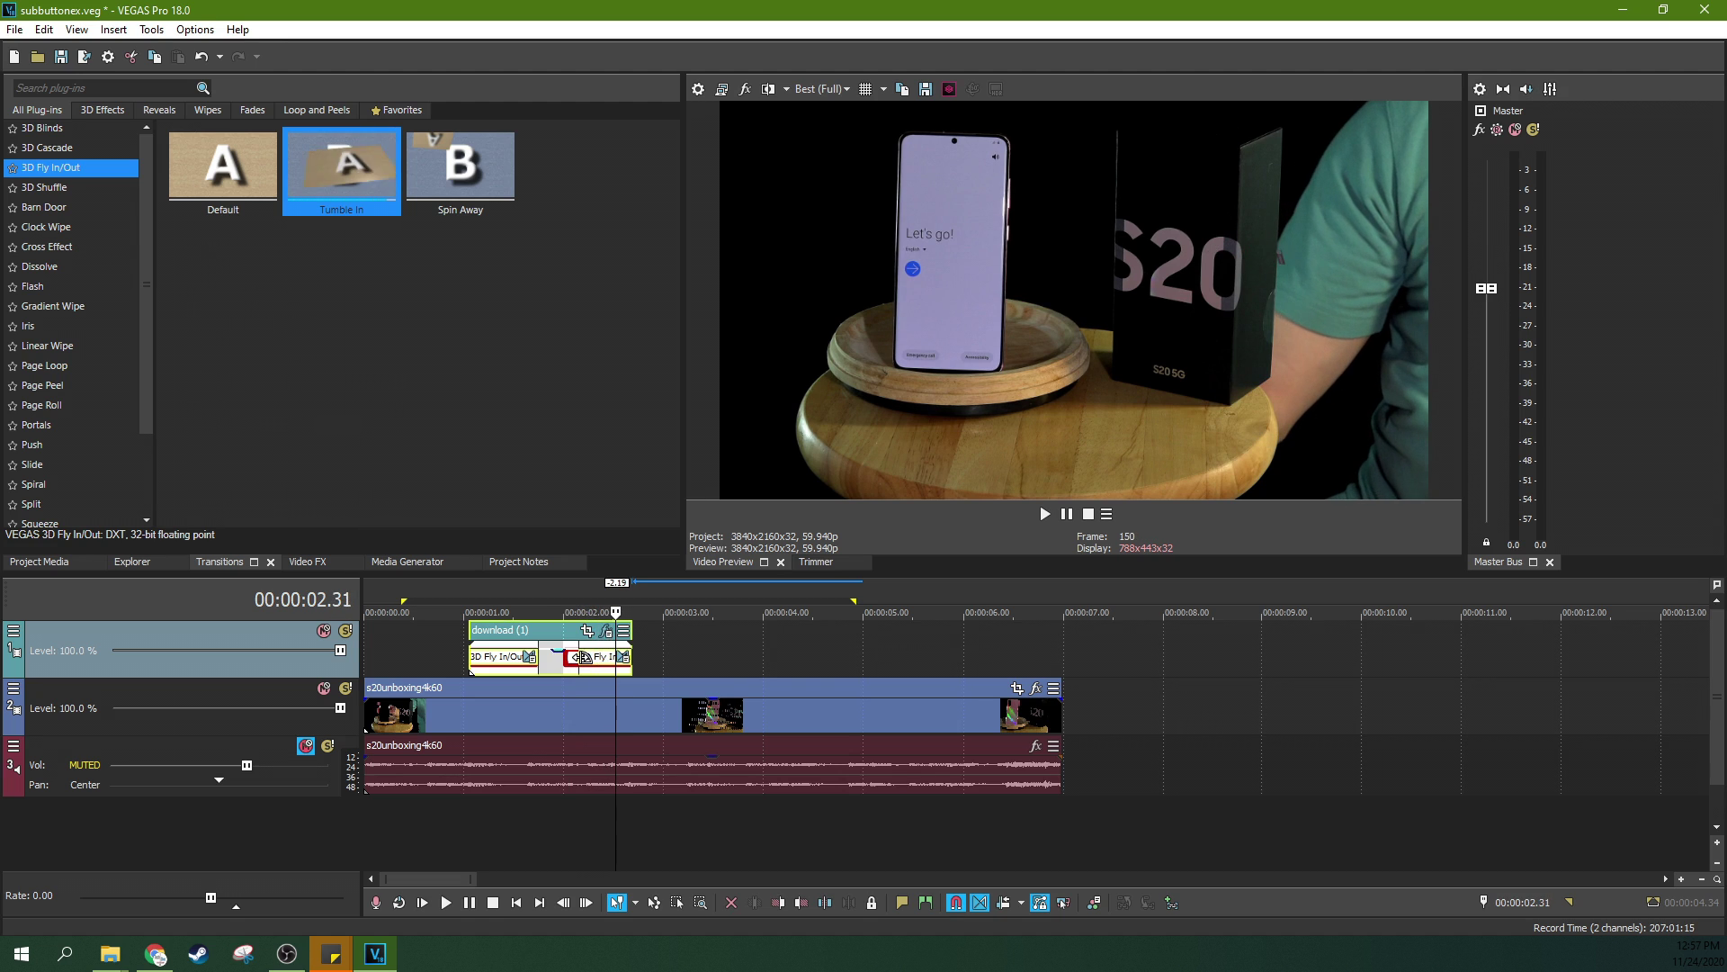
pyautogui.press('space')
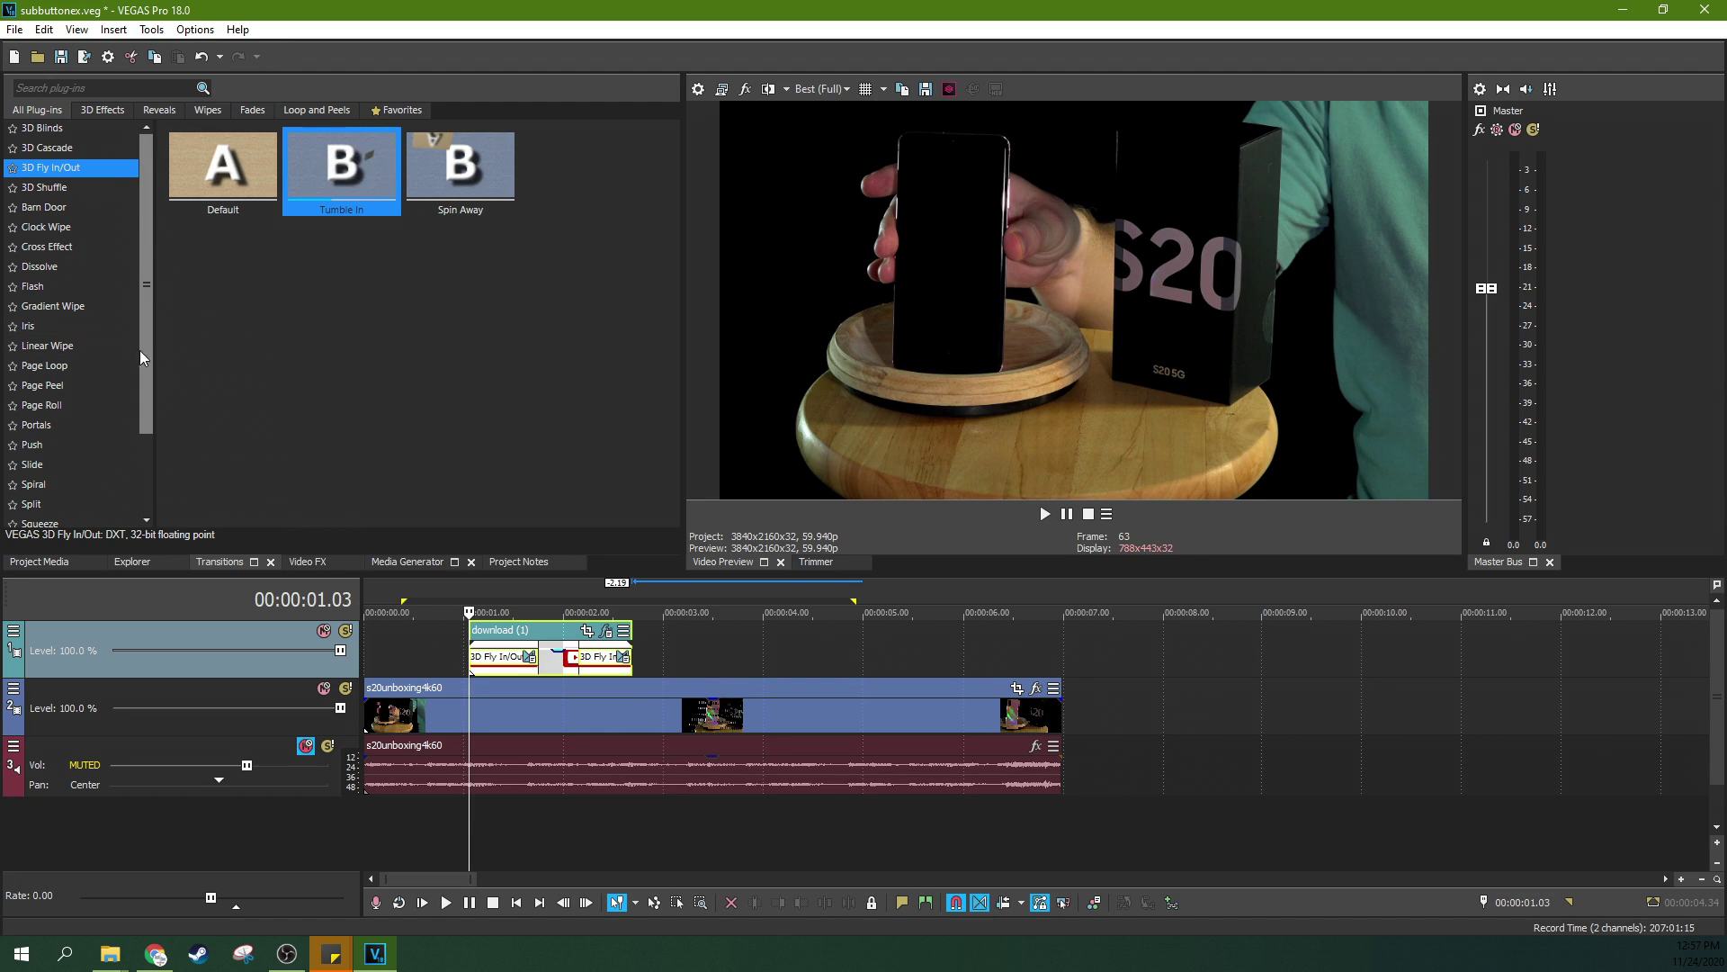
pyautogui.click(56, 369)
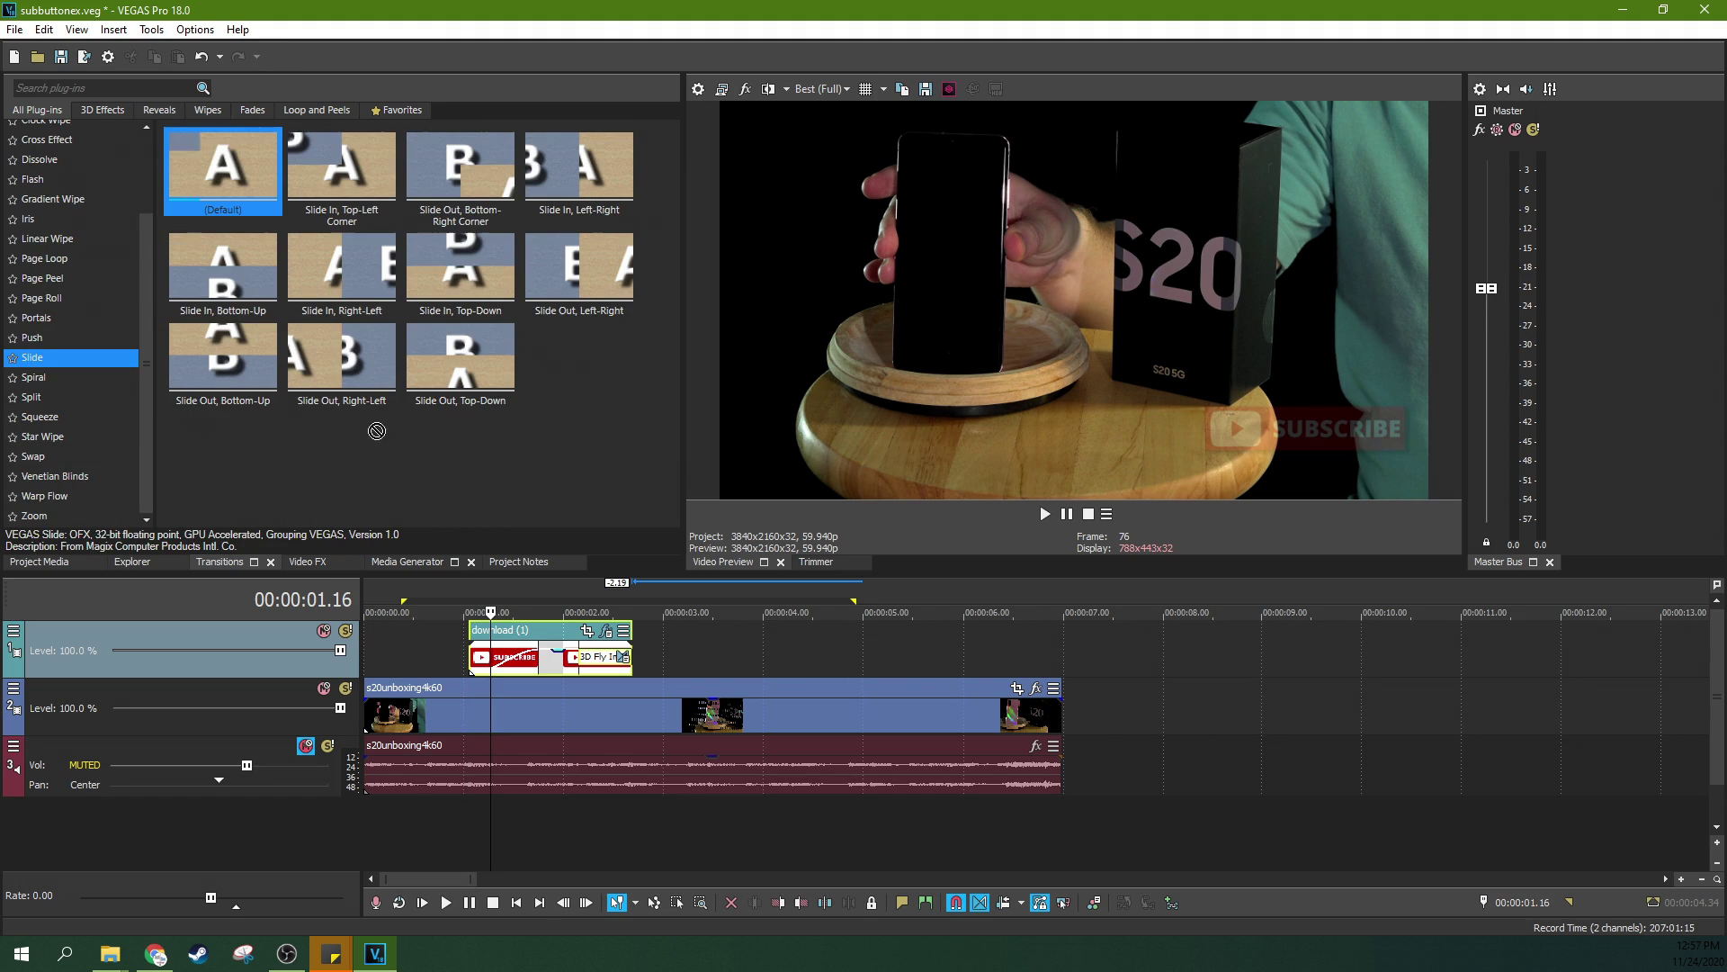
# Step: Replace the banner's start transition with the Slide In, Bottom-Up preset and preview it
pyautogui.moveTo(242, 266); pyautogui.dragTo(503, 659)
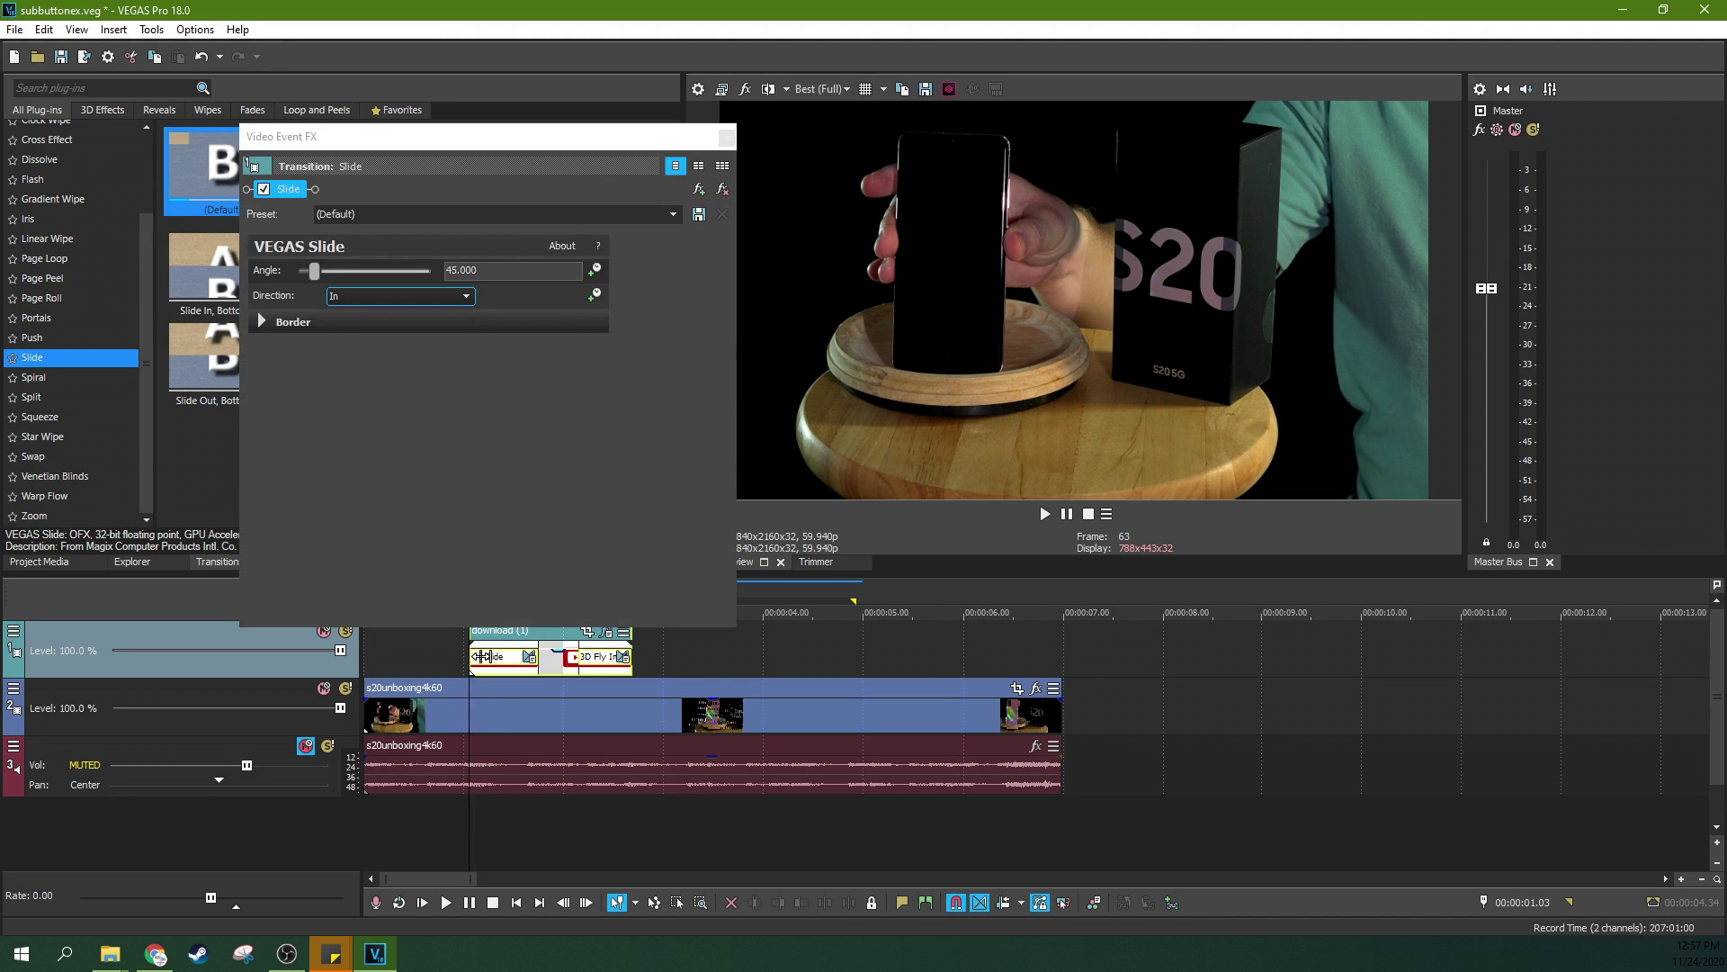
pyautogui.click(483, 655)
pyautogui.press('space')
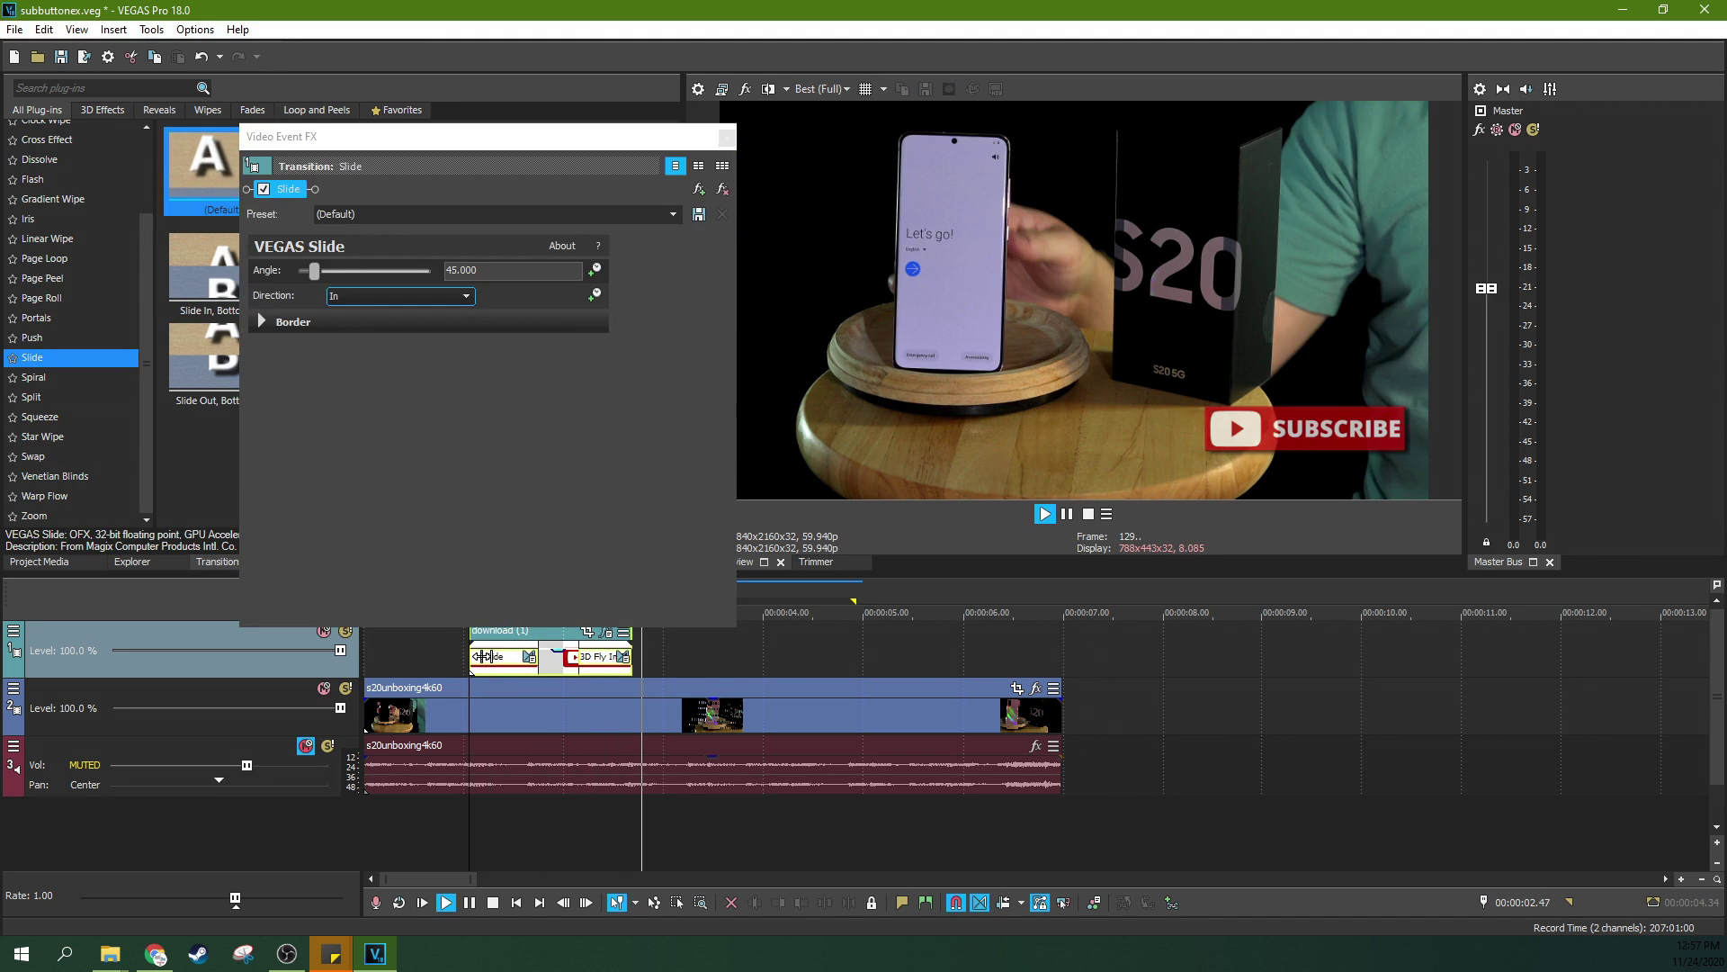
pyautogui.press('space')
pyautogui.click(726, 137)
pyautogui.moveTo(230, 275); pyautogui.dragTo(513, 657)
pyautogui.press('space')
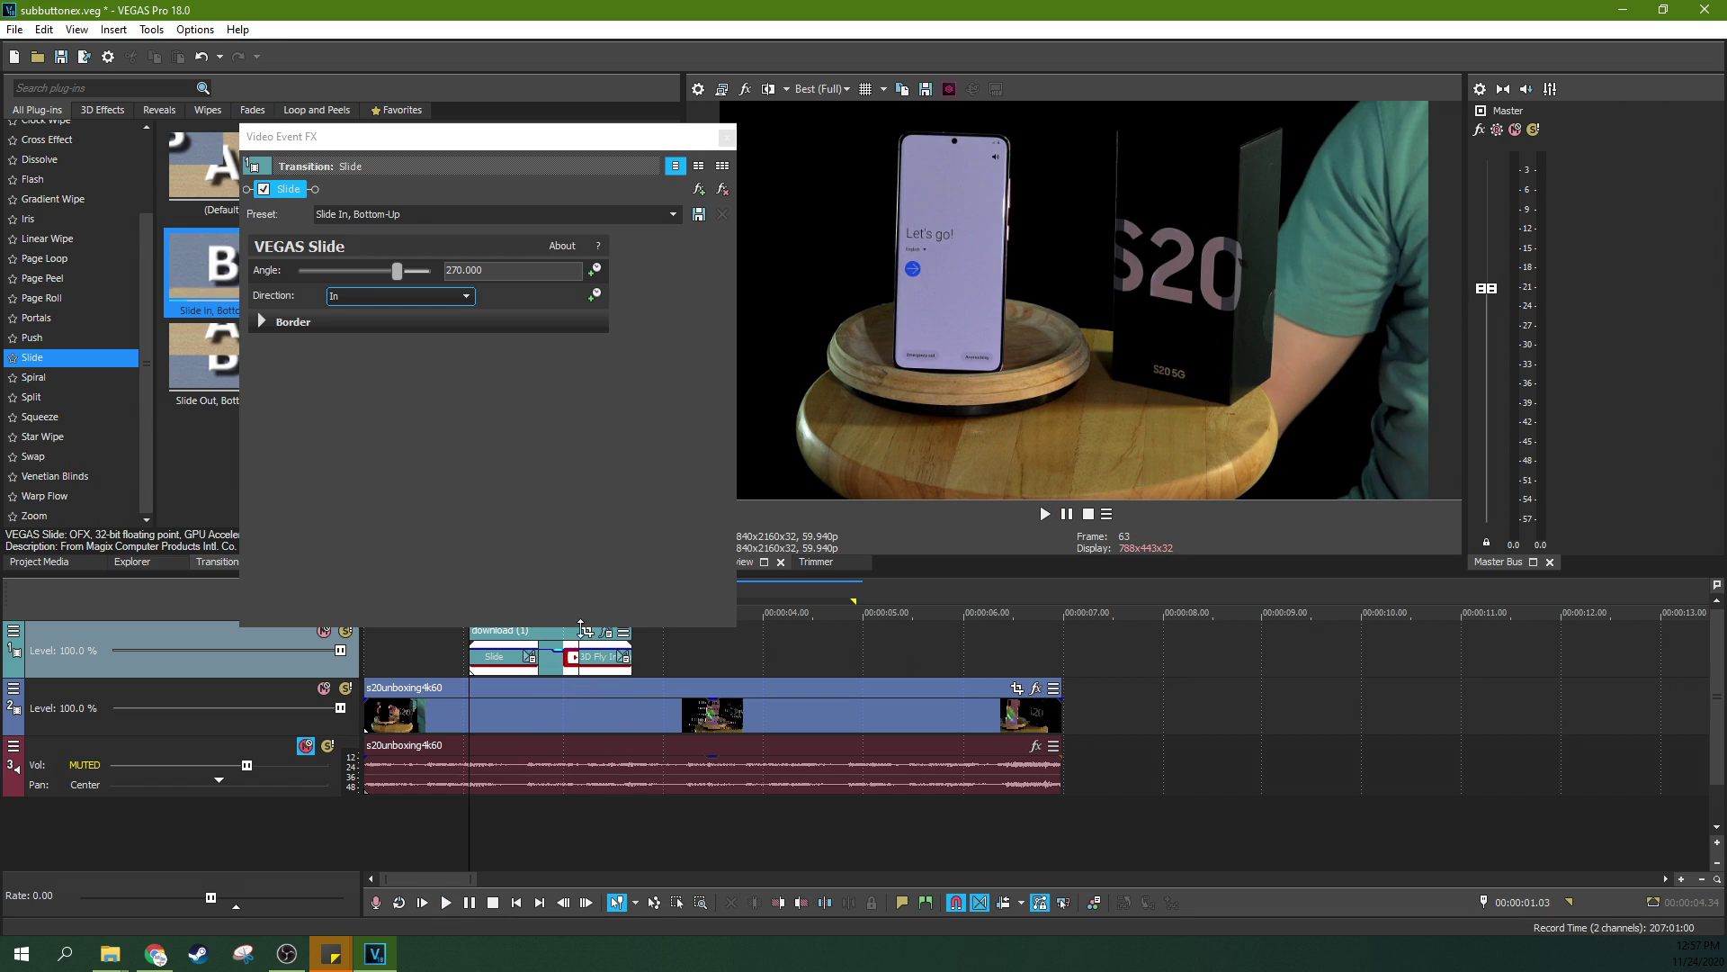
pyautogui.press('space')
pyautogui.click(726, 137)
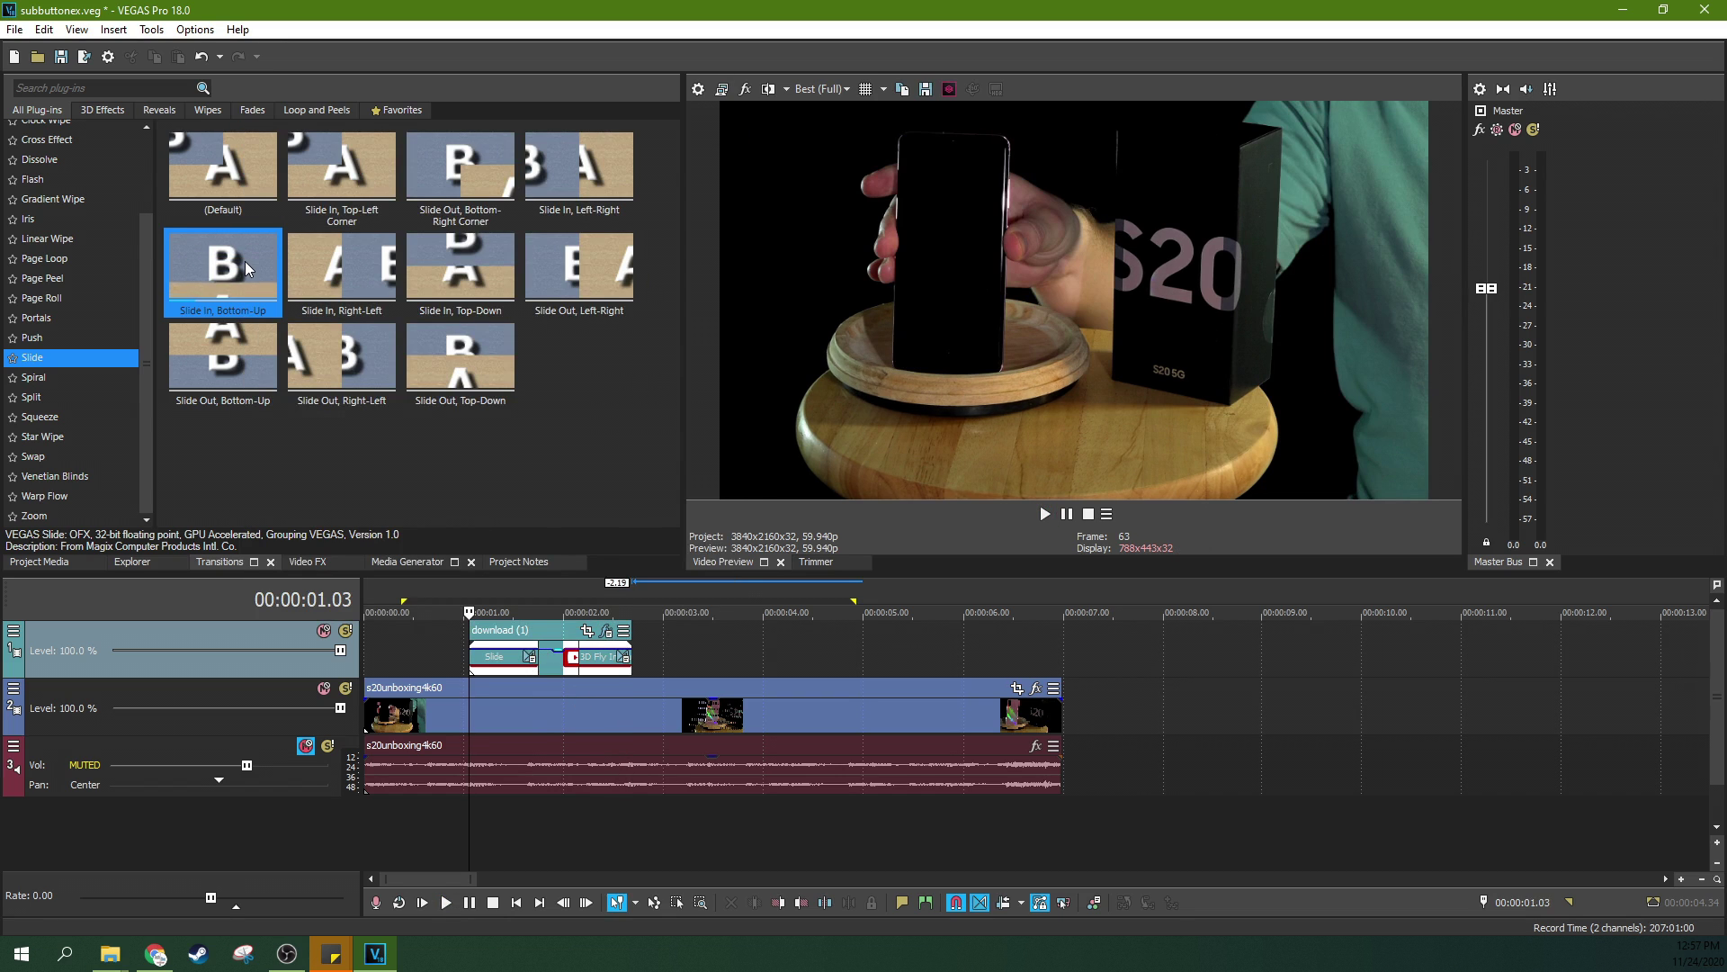
# Step: Apply Slide In, Bottom-Up to the end transition with its Direction set to Out
pyautogui.moveTo(245, 261); pyautogui.dragTo(596, 656)
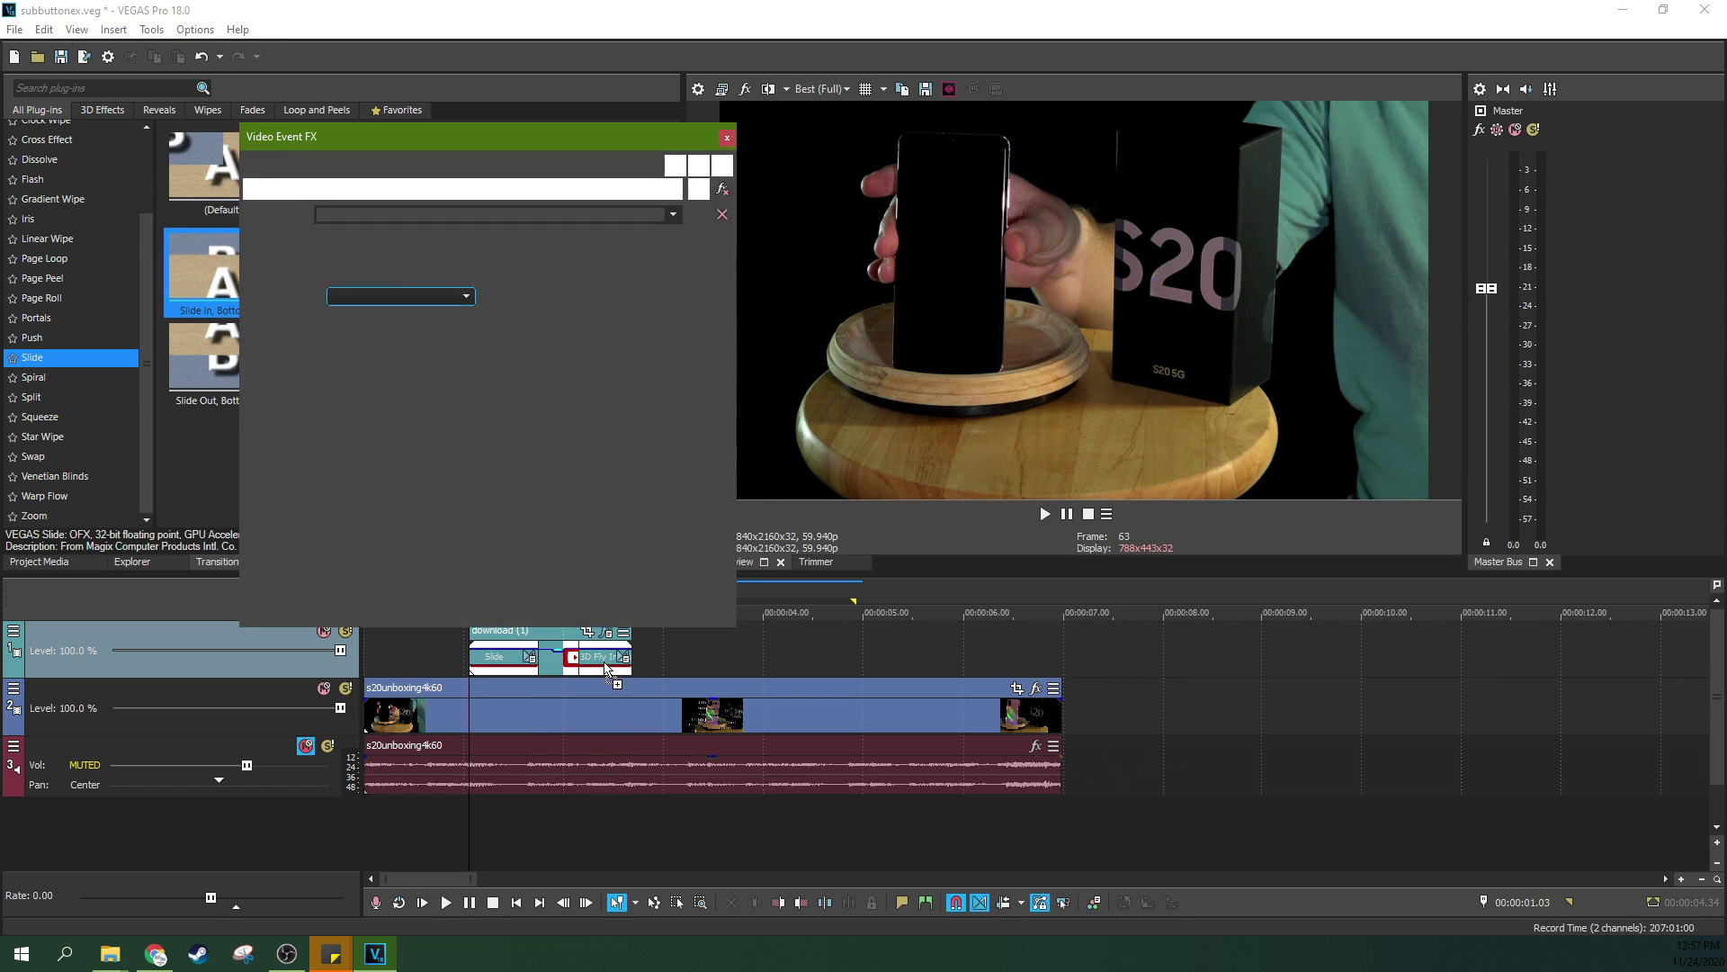
pyautogui.click(395, 296)
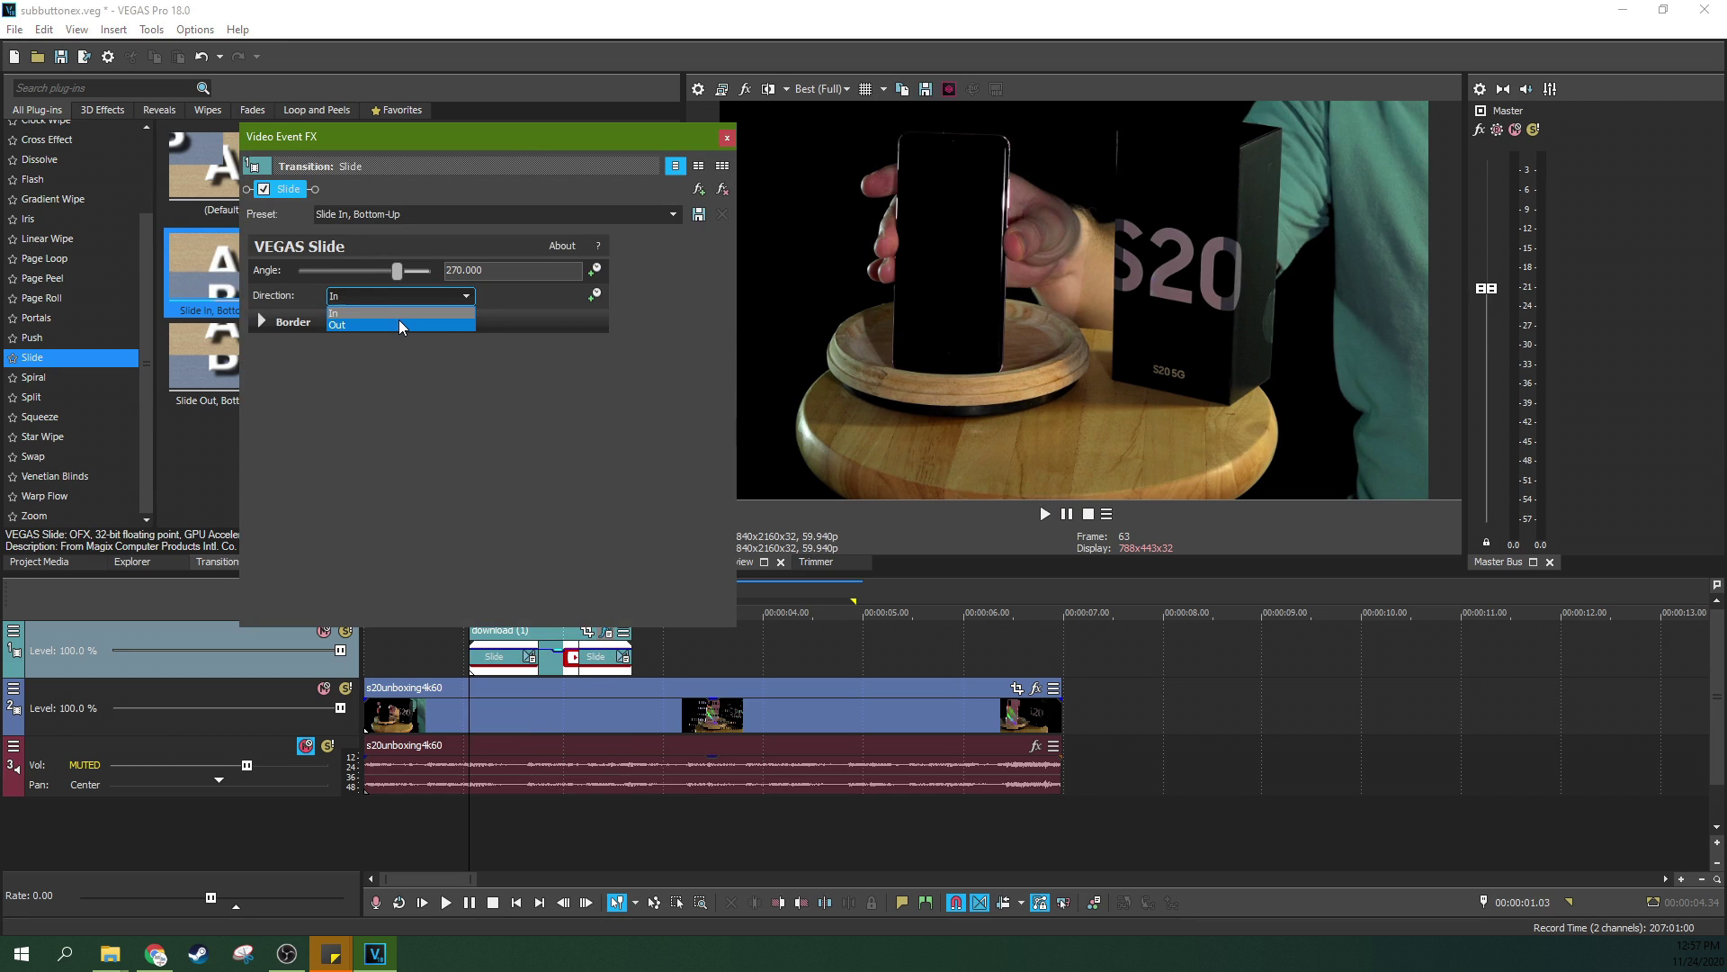
pyautogui.click(397, 324)
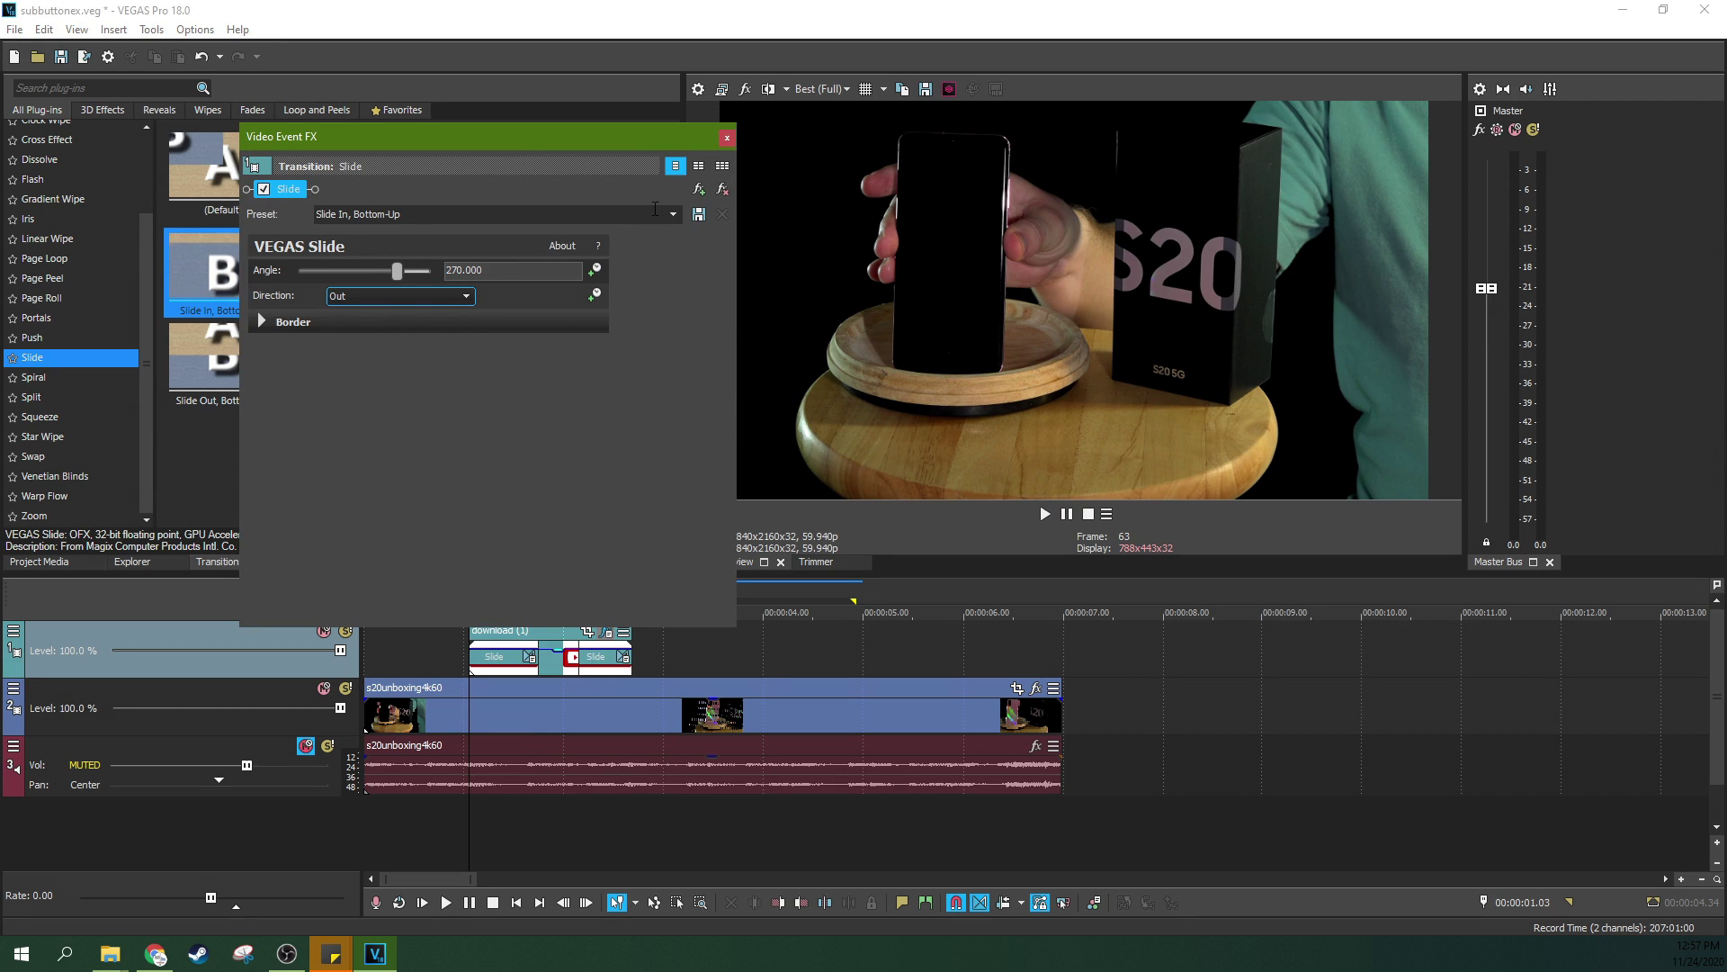
pyautogui.click(728, 138)
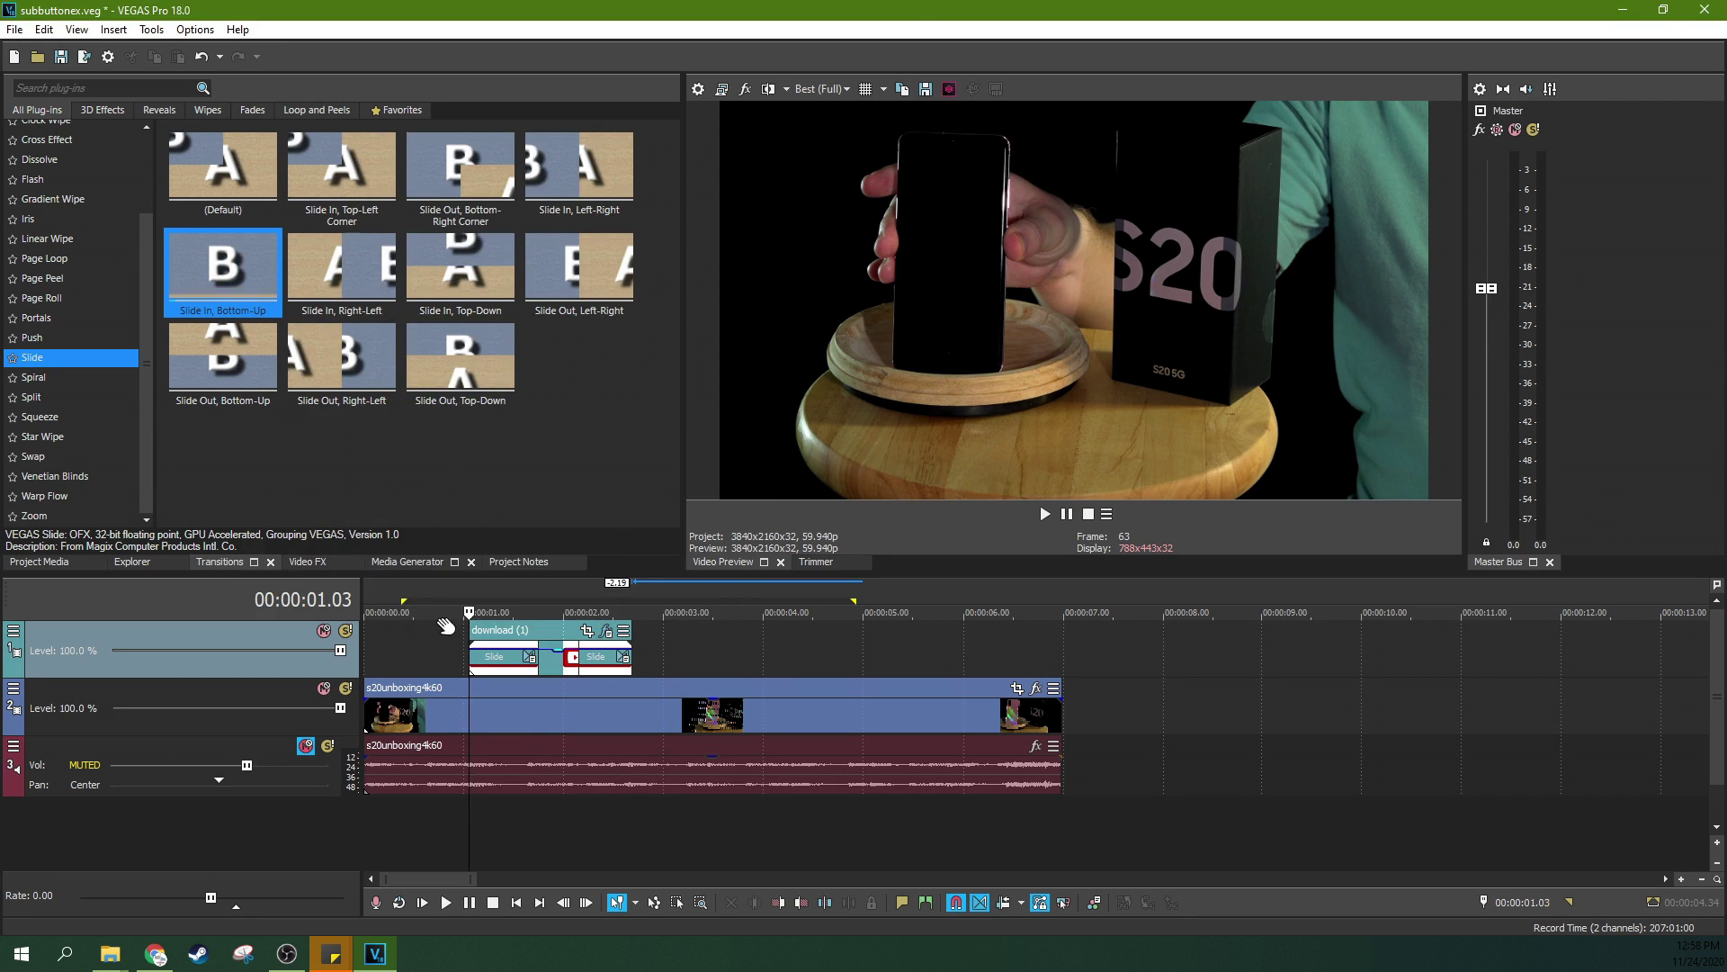
pyautogui.click(624, 658)
pyautogui.click(728, 139)
pyautogui.click(496, 641)
# Step: Preview the edit and shift the download (1) SUBSCRIBE event slightly earlier to span the unboxing clip
pyautogui.press('space')
pyautogui.scroll(-2, 477, 652)
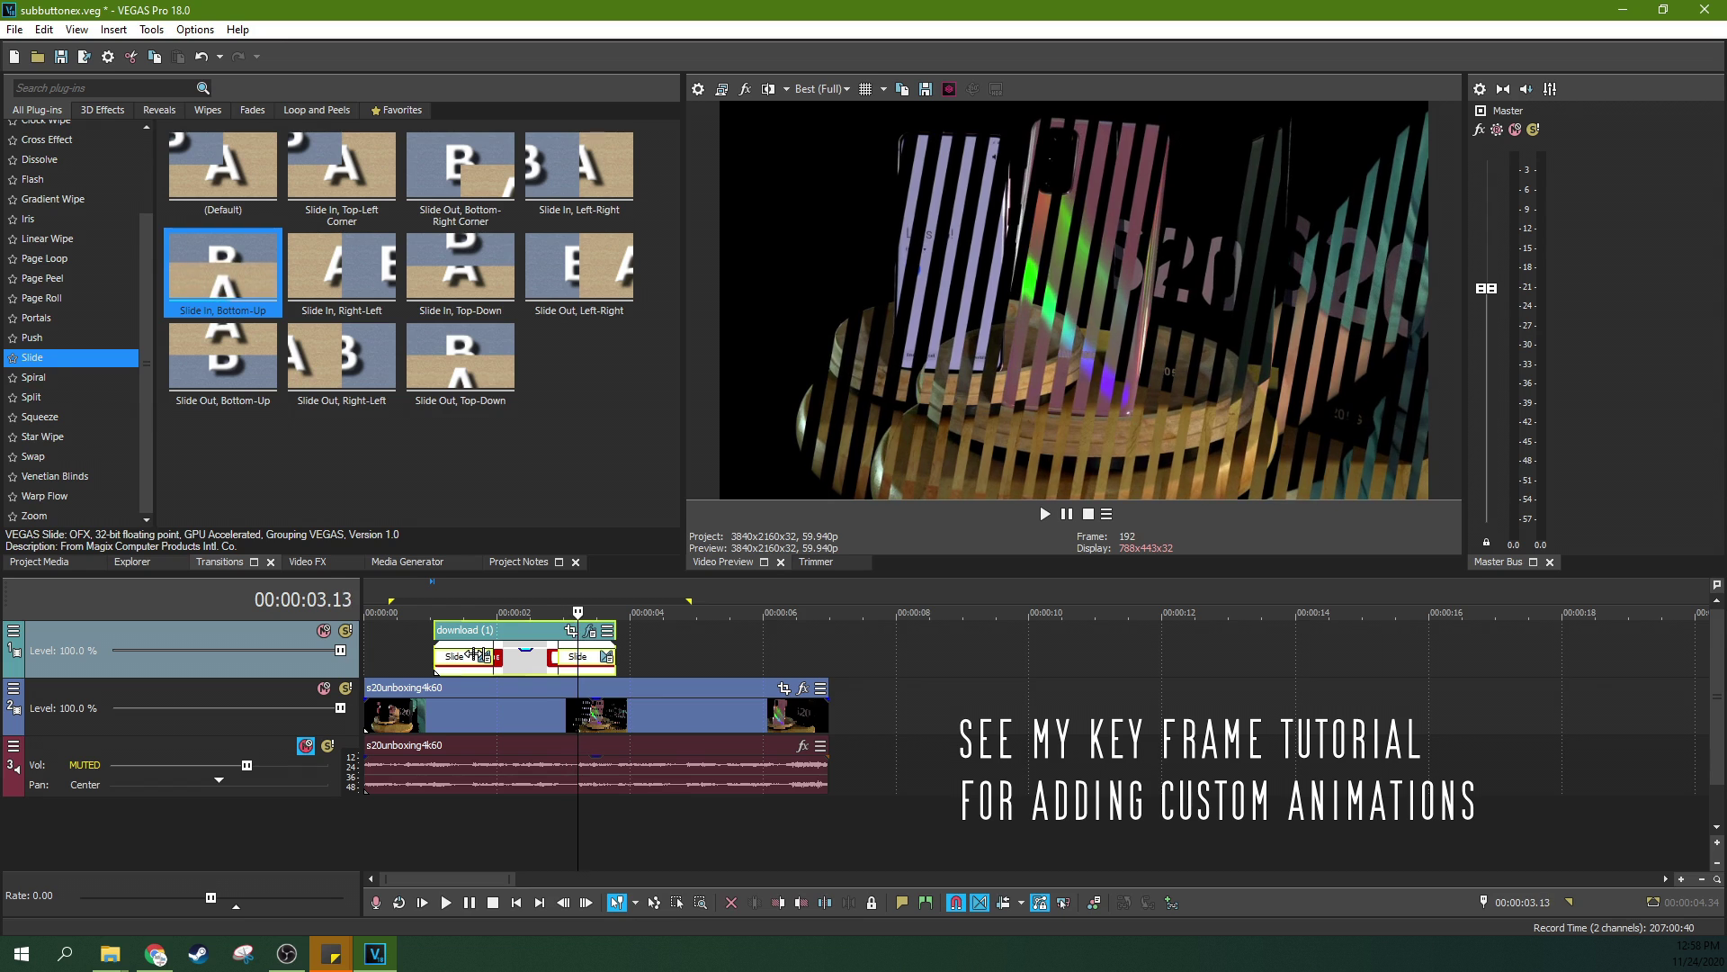
pyautogui.moveTo(537, 635); pyautogui.dragTo(390, 646)
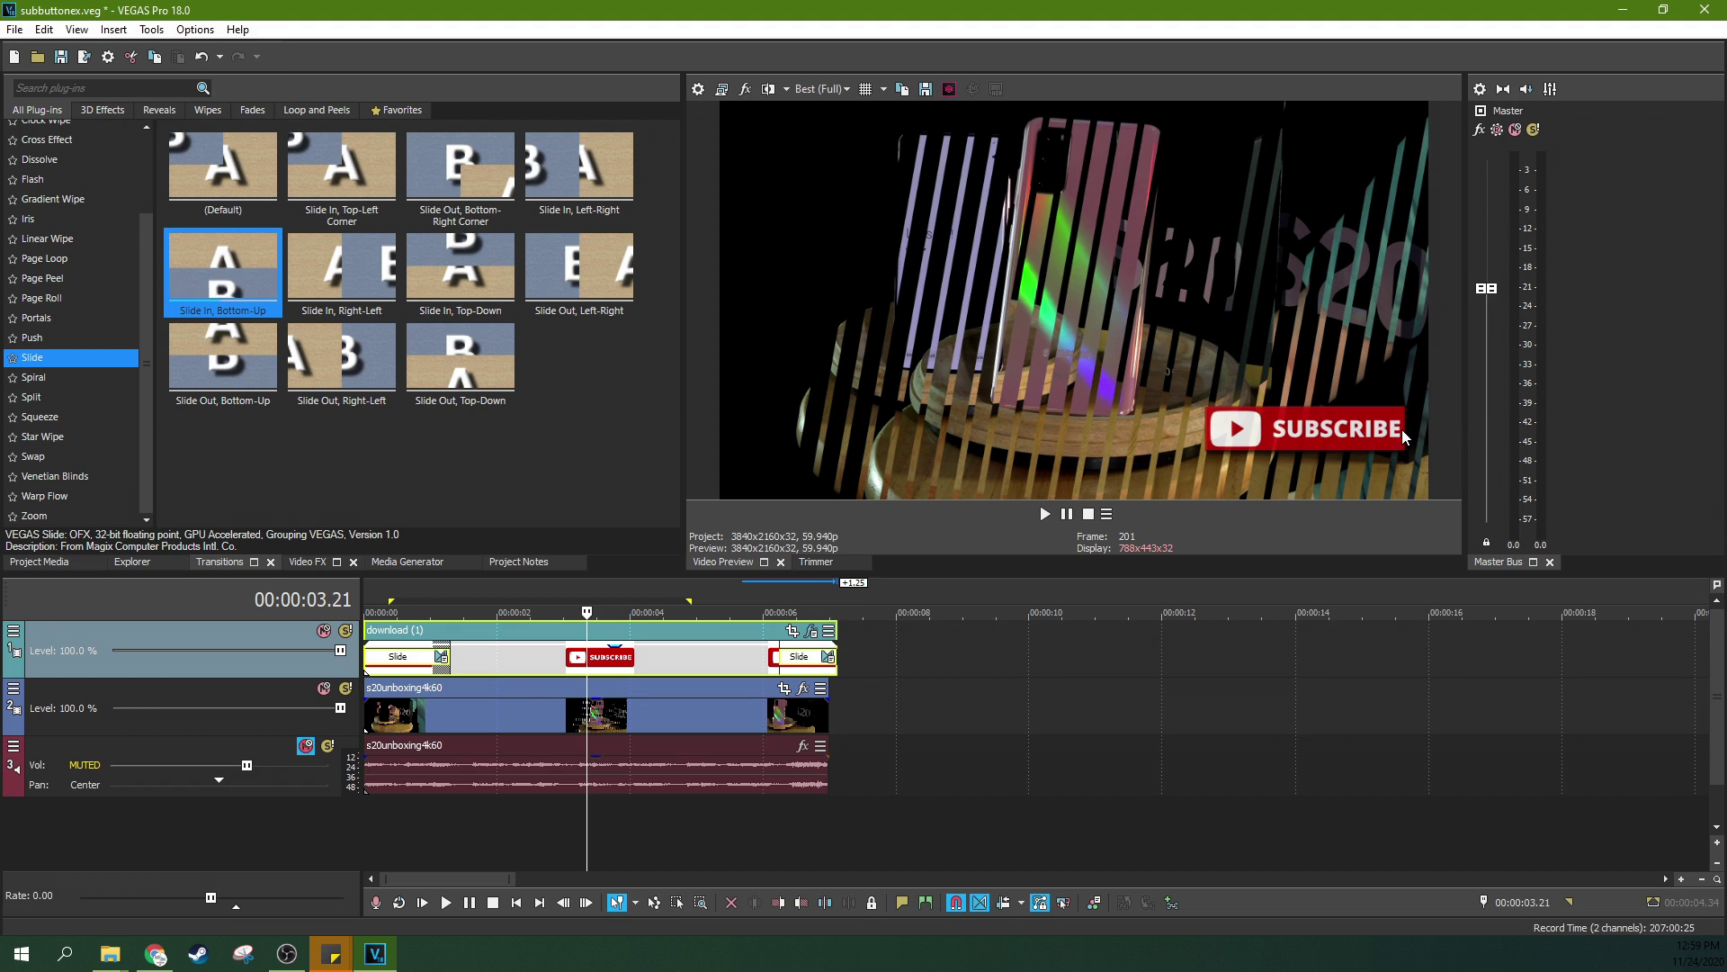
pyautogui.click(510, 660)
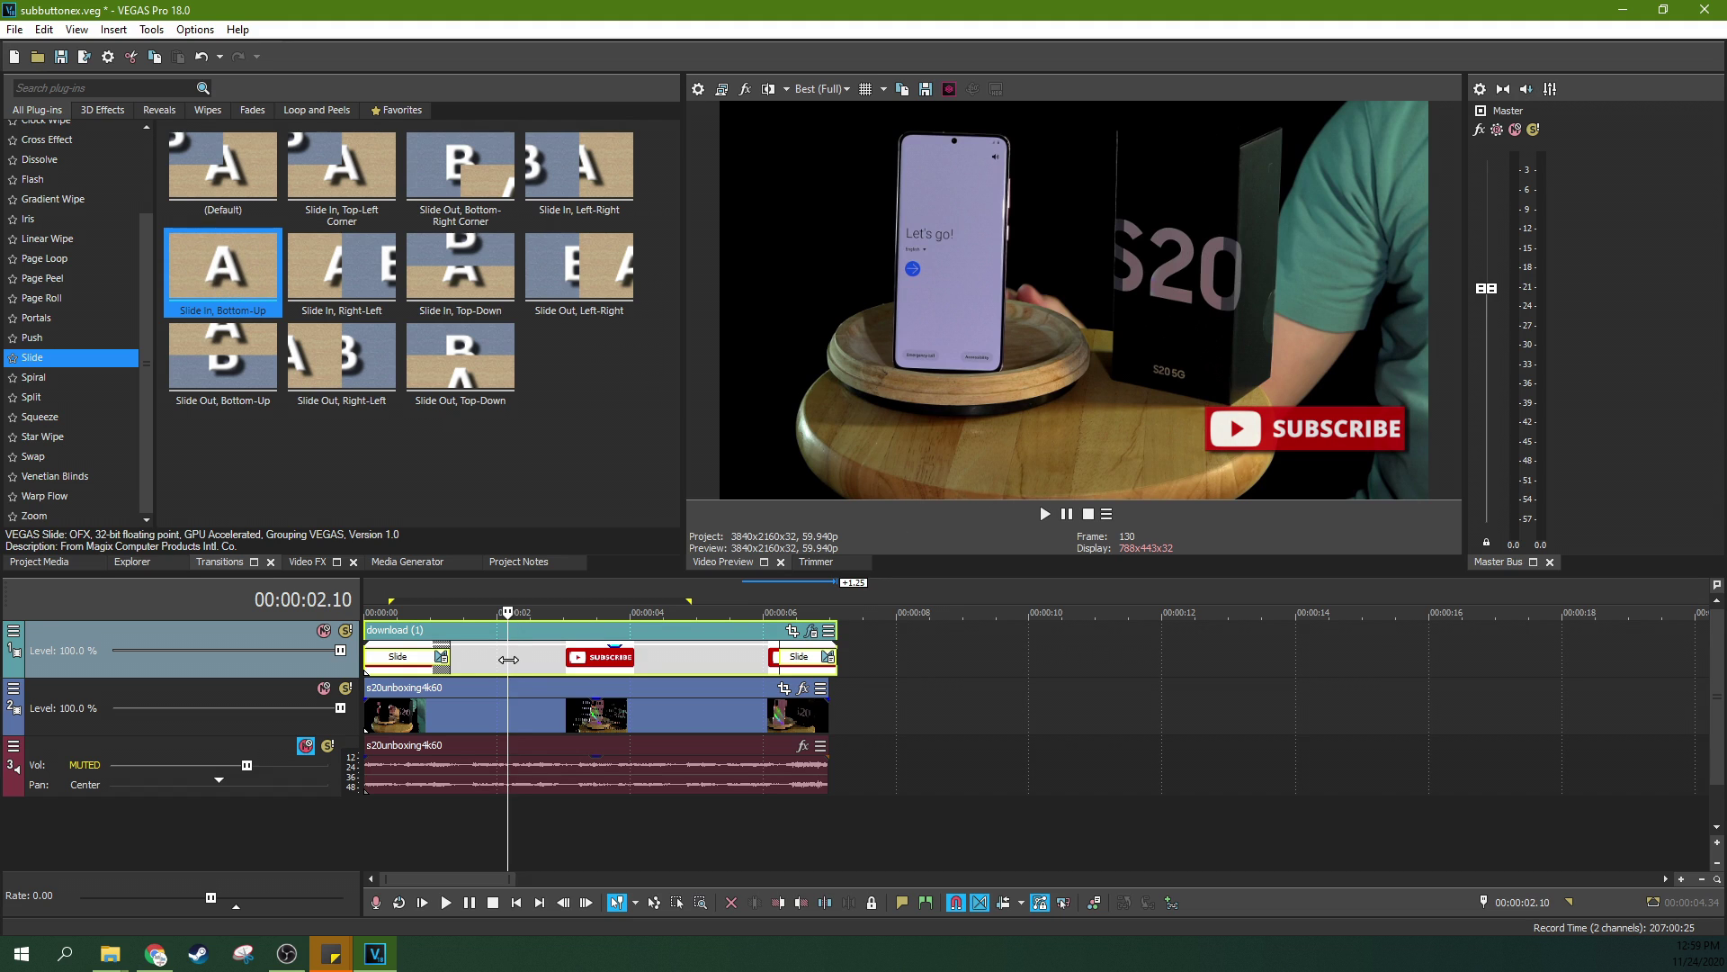
# Step: Insert an empty video track at the top with Ctrl+Shift+Q, playhead near 2.39 s
pyautogui.hotkey('ctrl', 'shift', 'q')
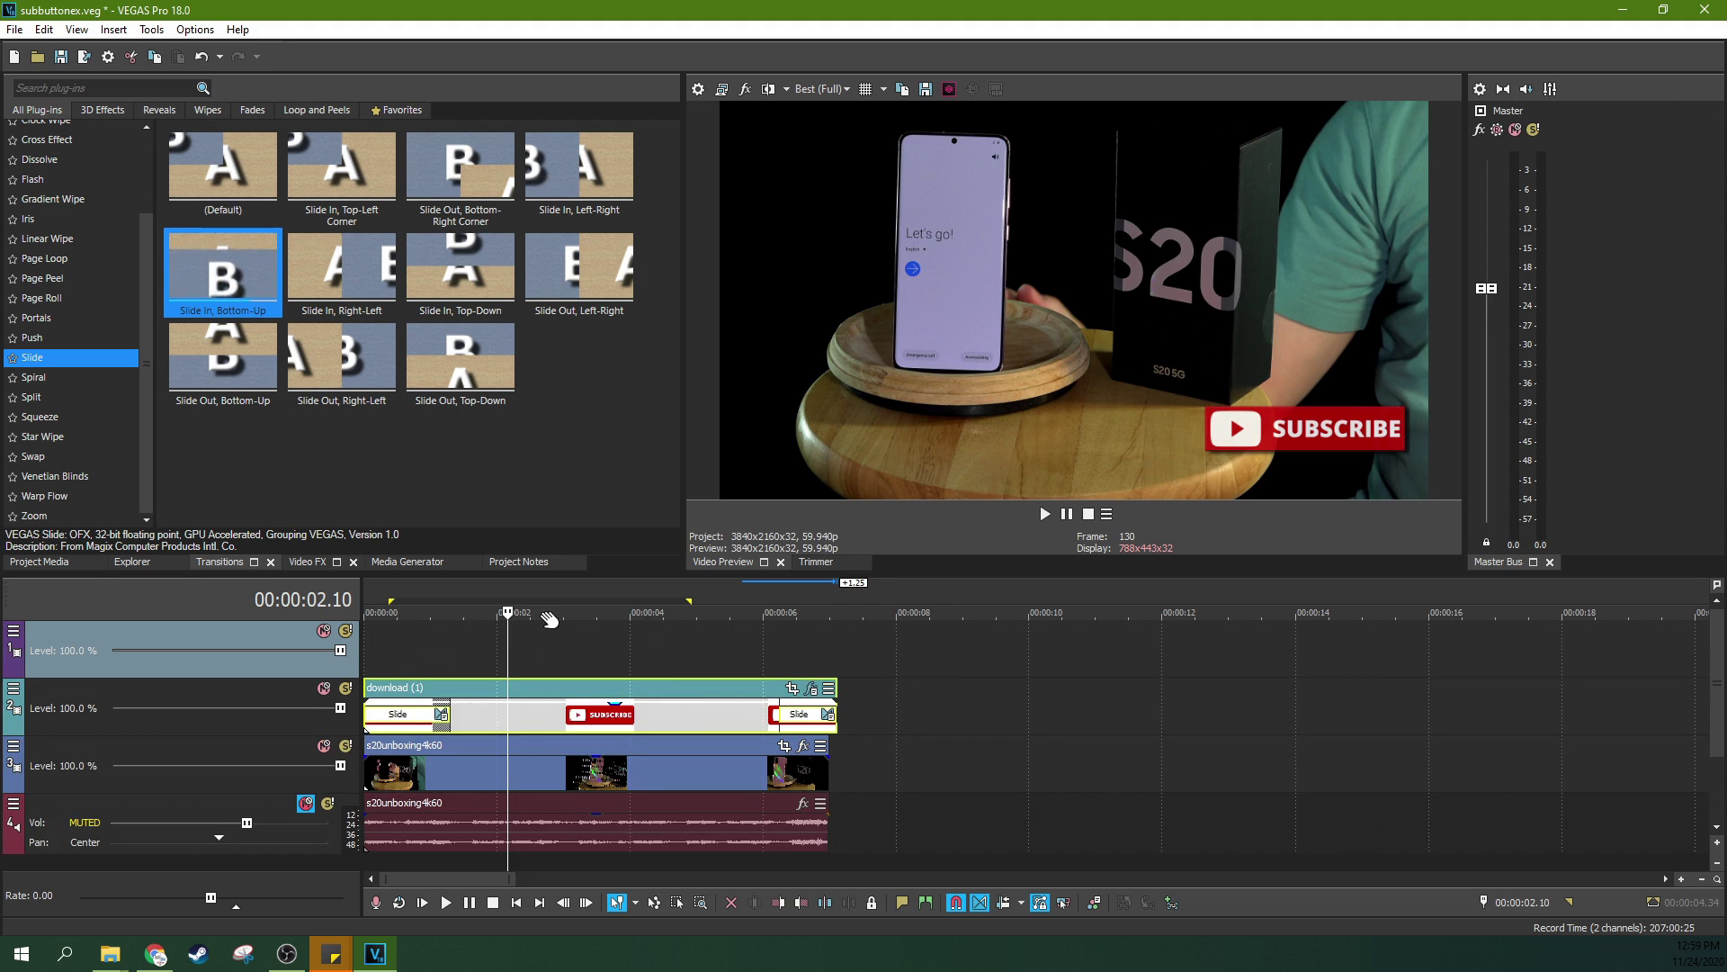
pyautogui.rightClick(304, 691)
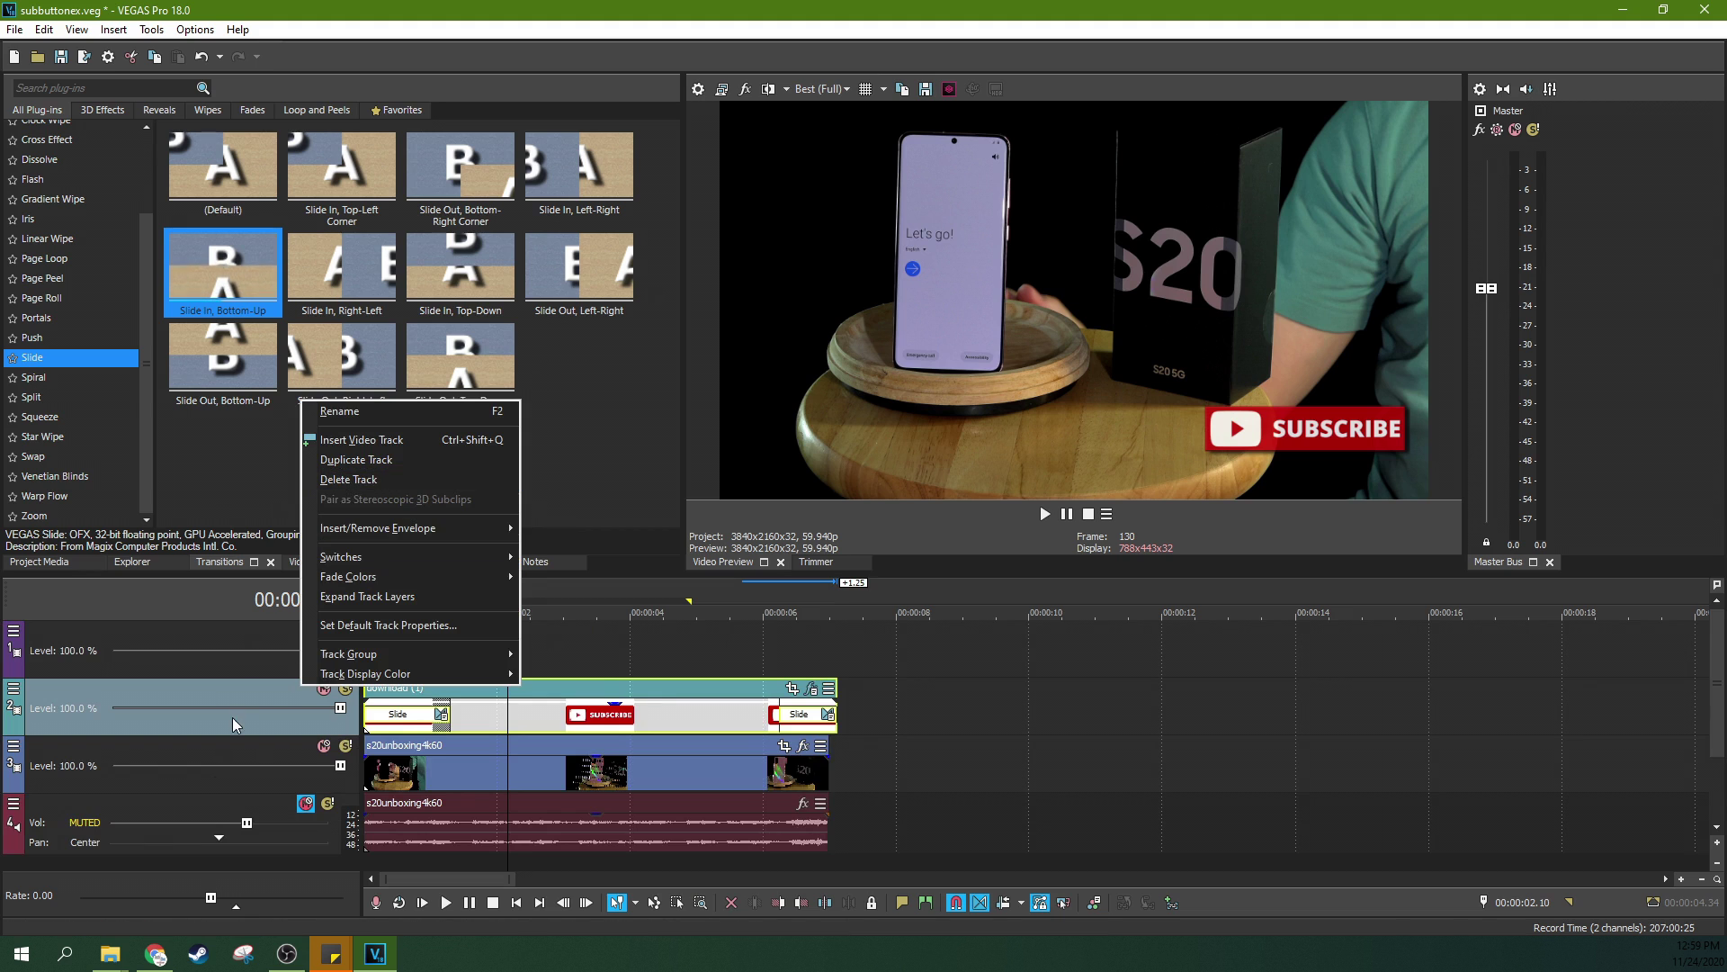
pyautogui.click(571, 645)
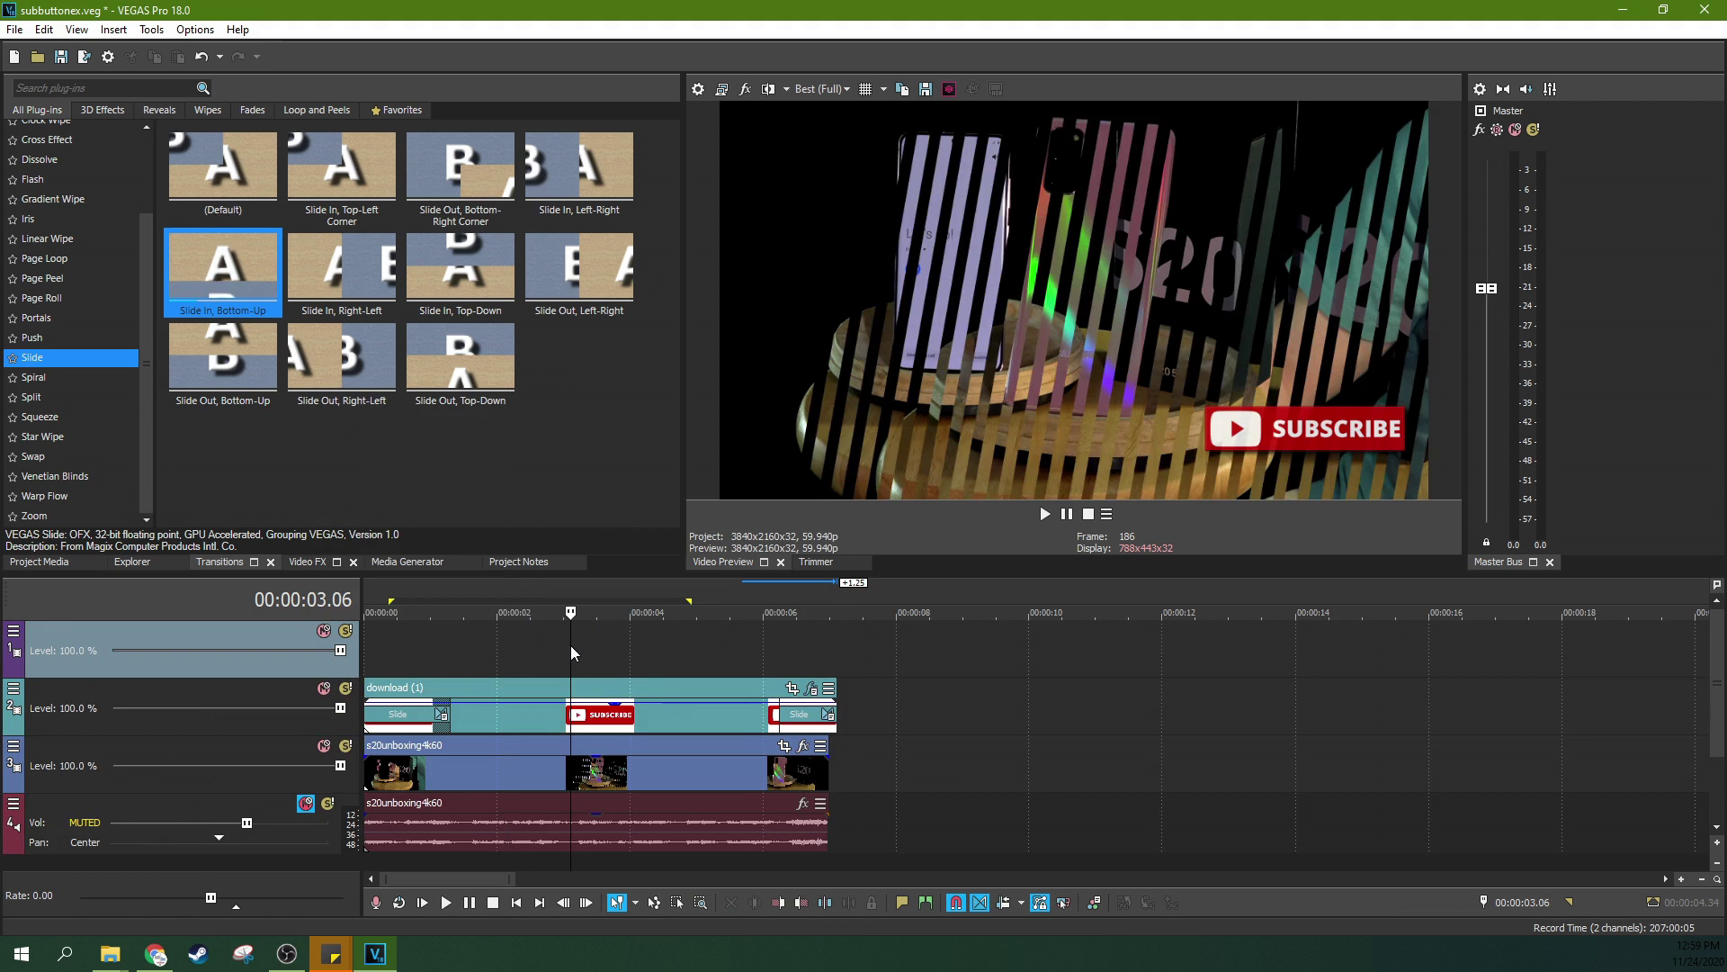
pyautogui.click(711, 660)
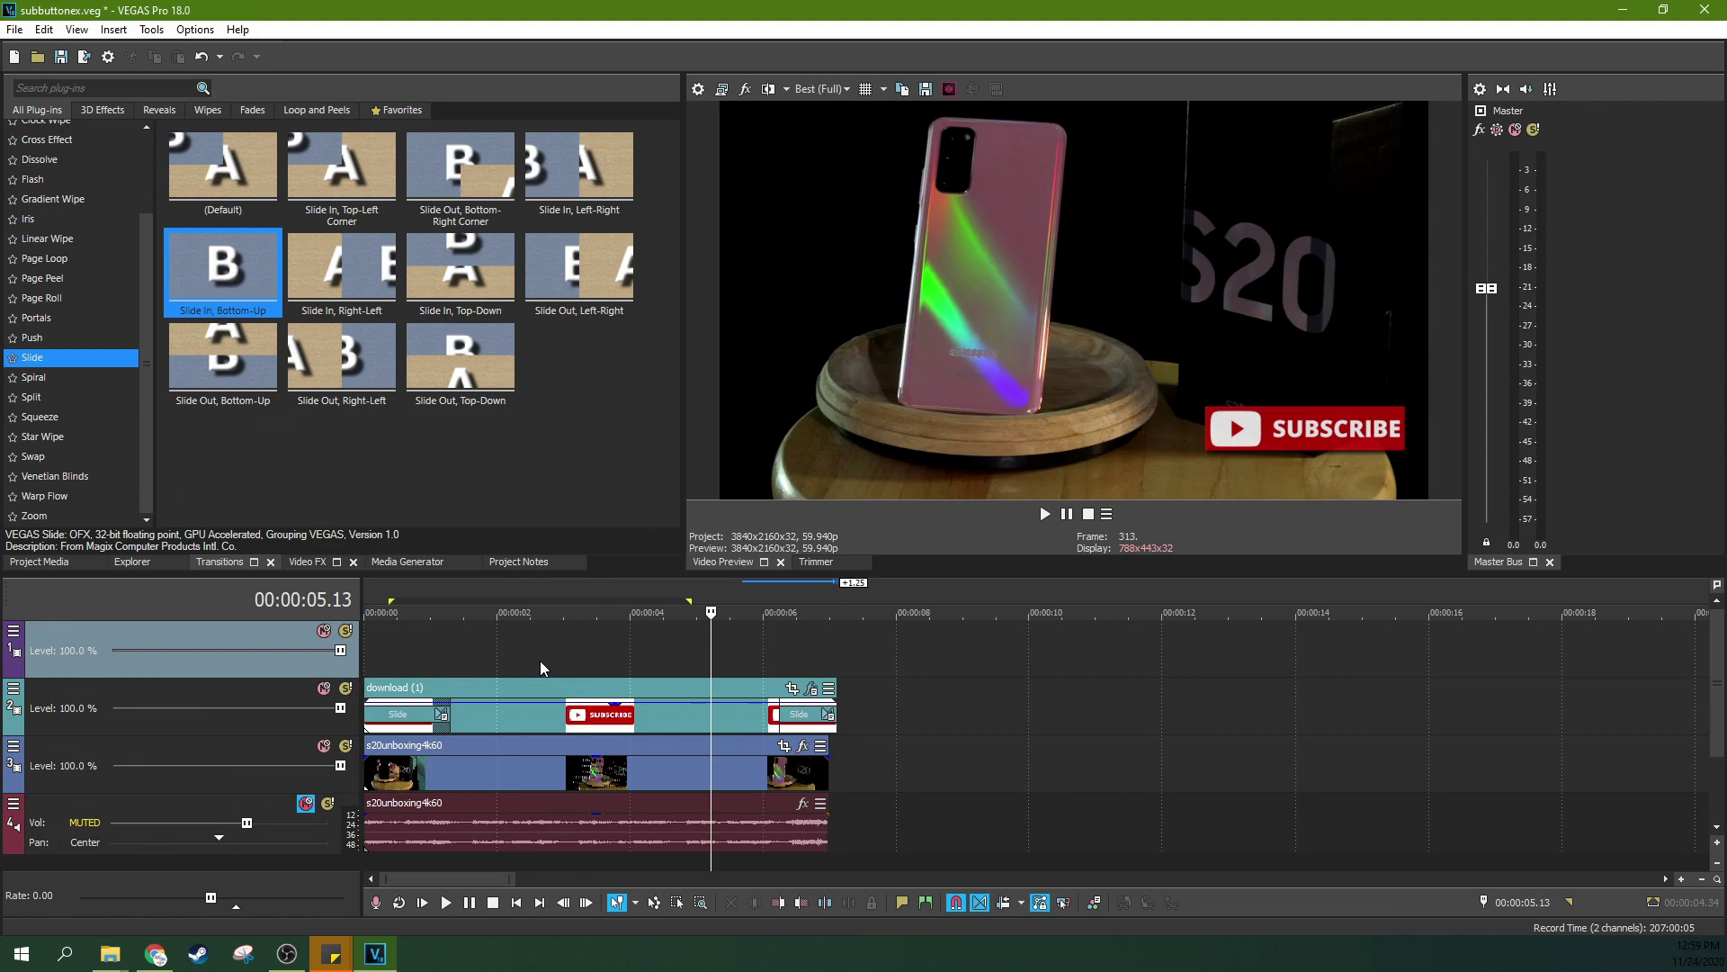
pyautogui.click(540, 652)
# Step: Place subbutton_0001.mp4 from Project Media on the new track, extended to the project's end
pyautogui.click(37, 563)
pyautogui.moveTo(333, 241); pyautogui.dragTo(376, 660)
pyautogui.moveTo(673, 664); pyautogui.dragTo(836, 662)
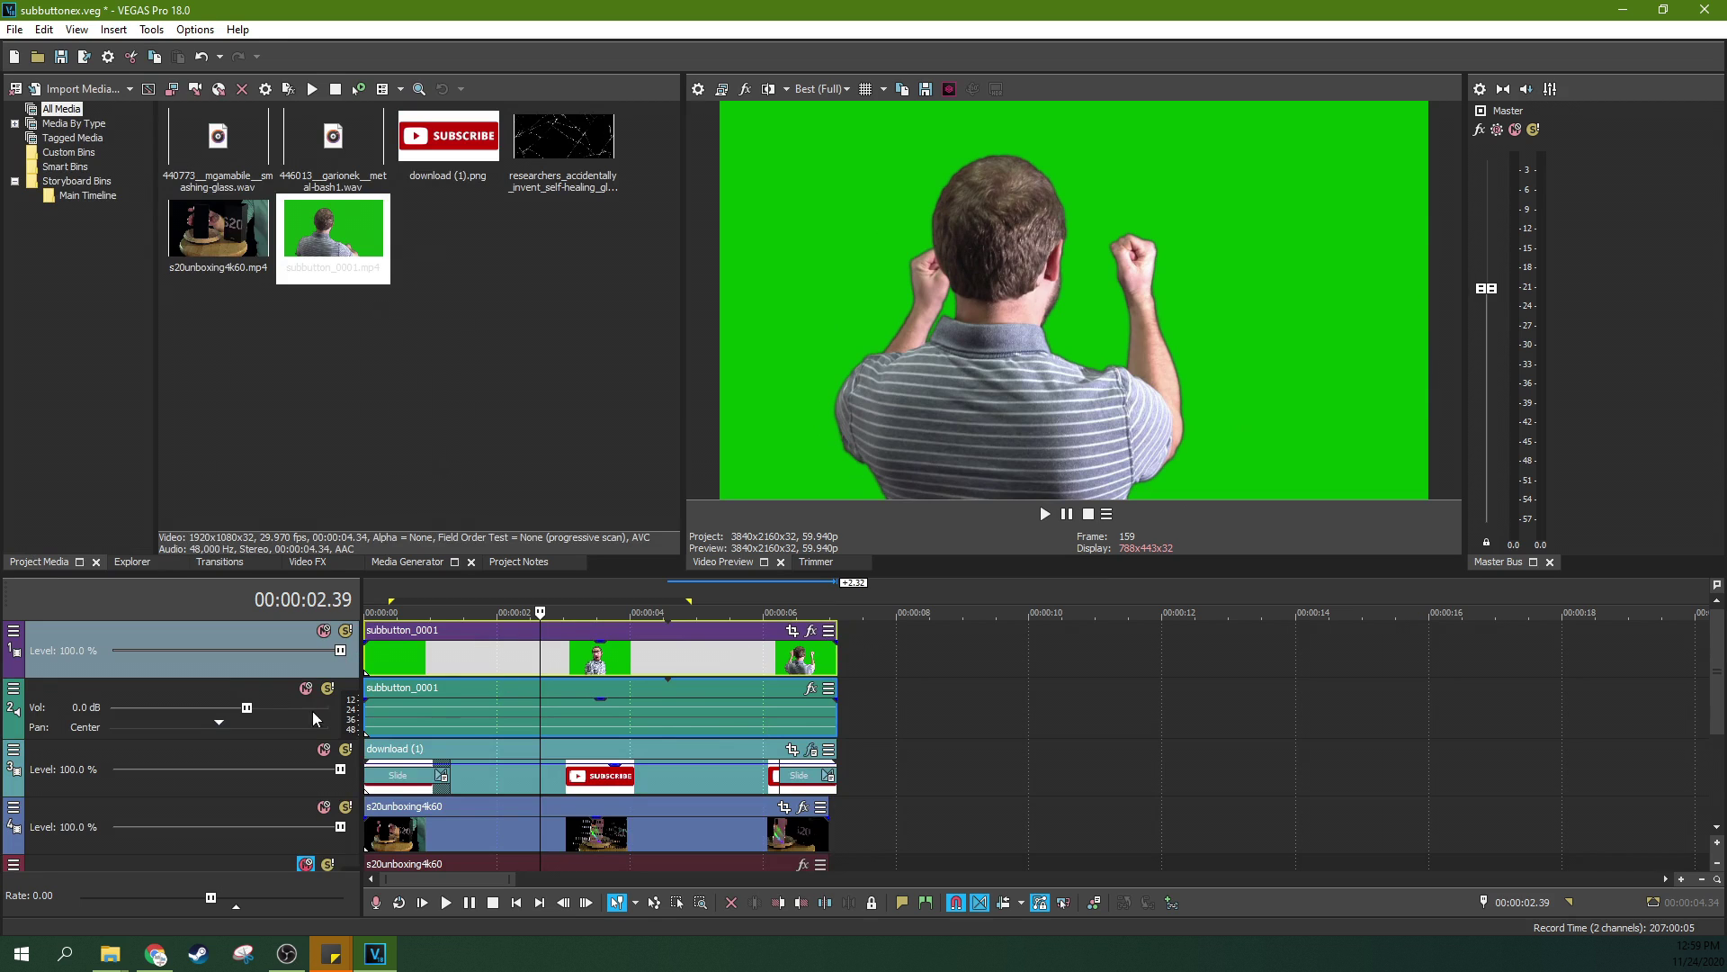
# Step: Delete the presenter clip's audio, play the project from the start, then undo once
pyautogui.click(261, 691)
pyautogui.press('Delete')
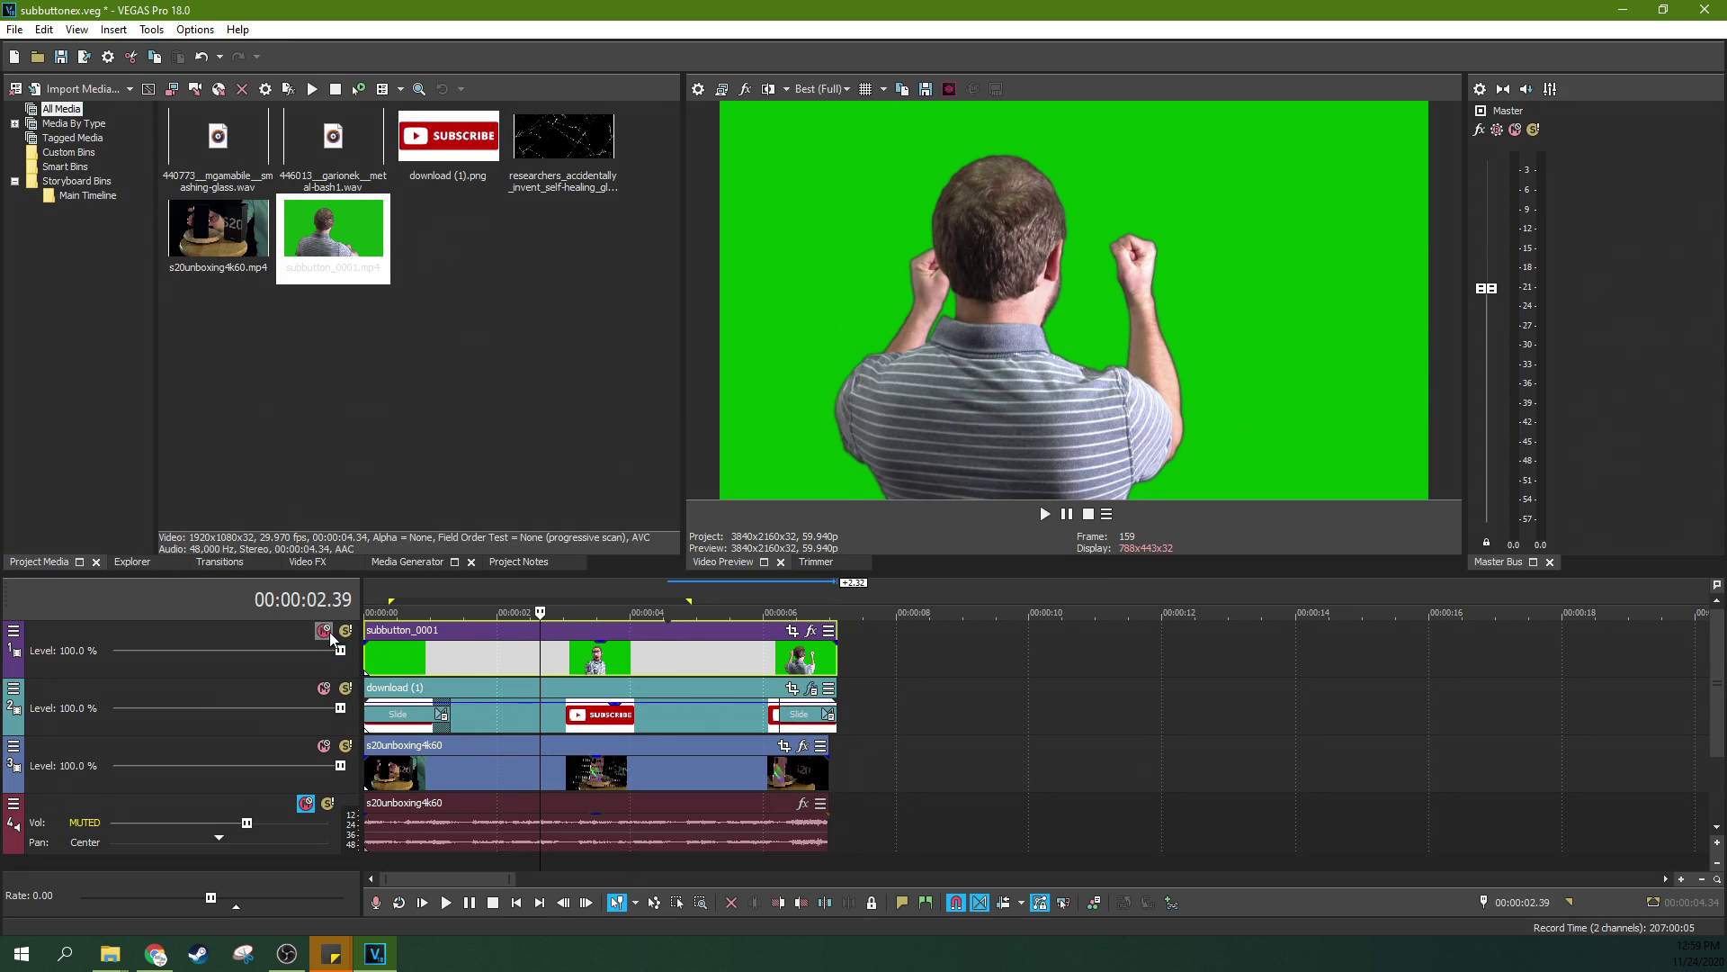
pyautogui.click(412, 668)
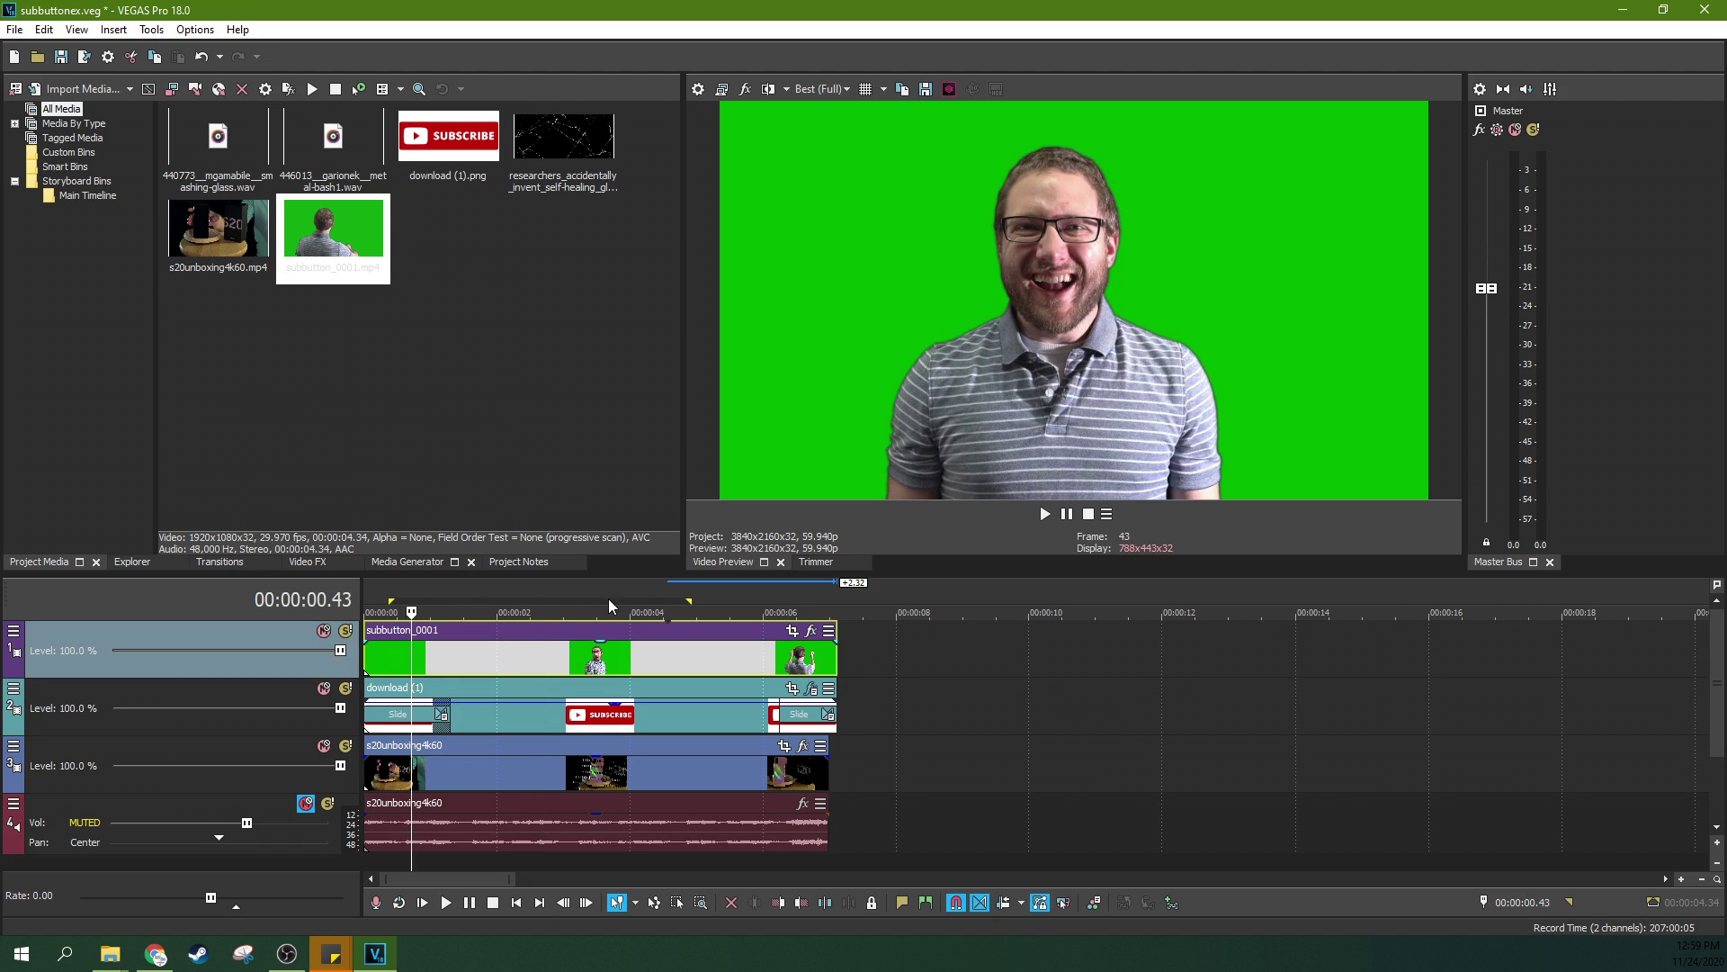
pyautogui.click(422, 902)
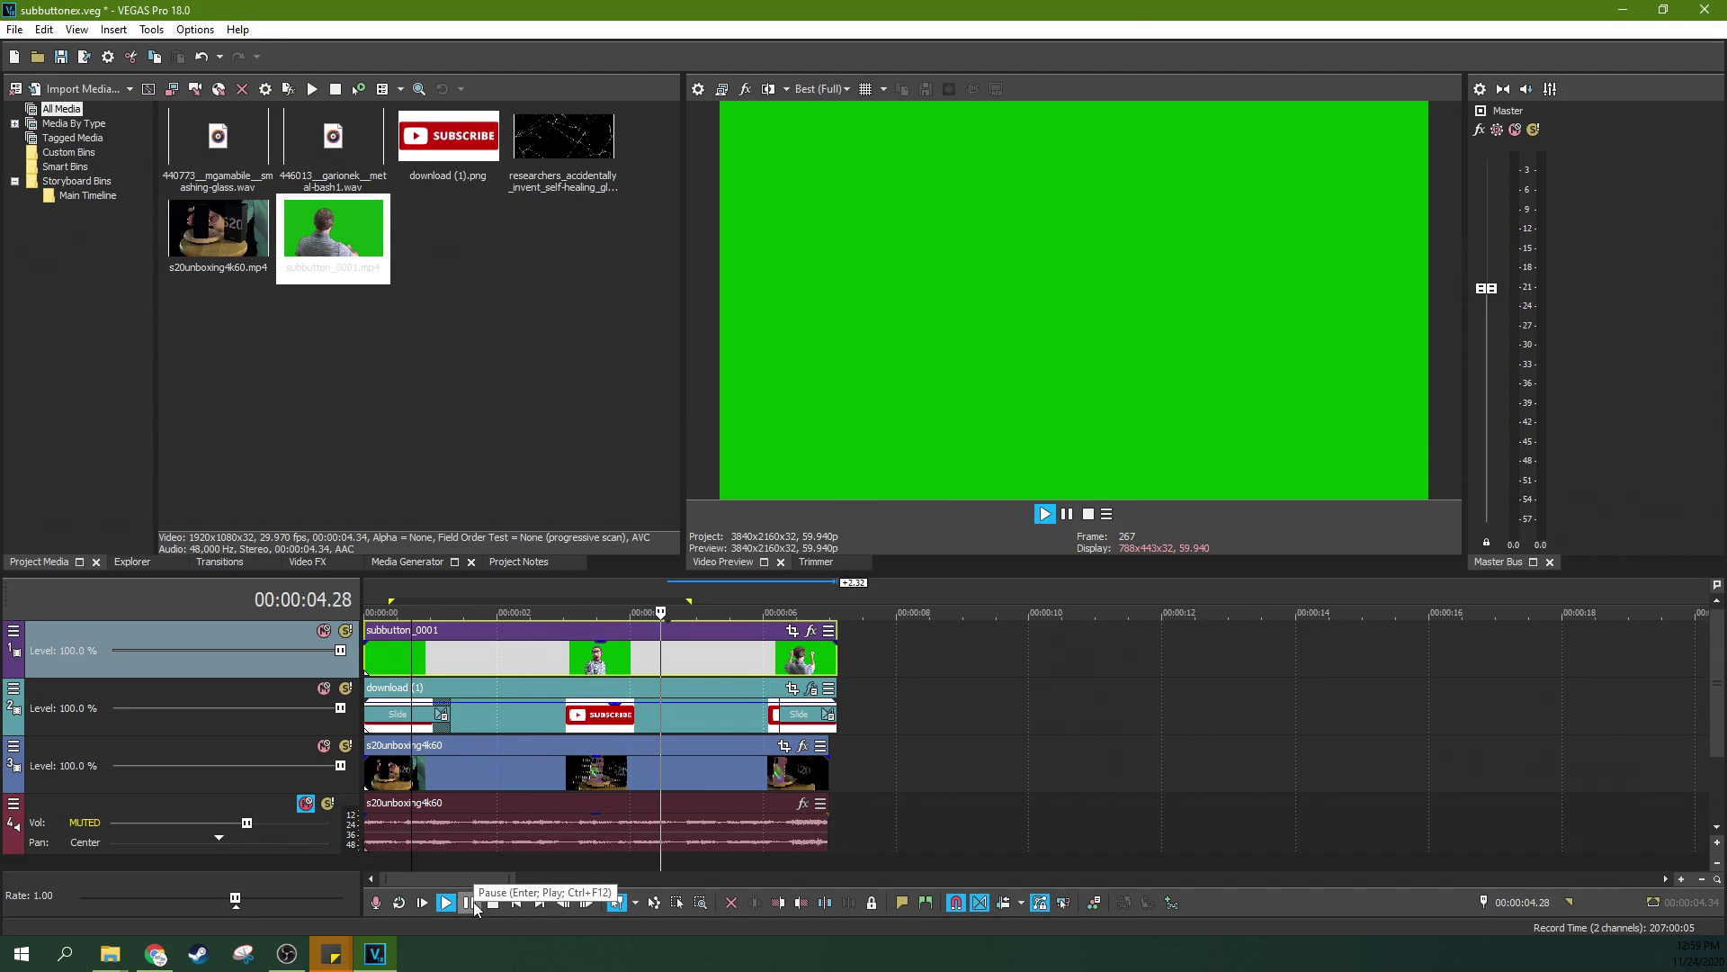
pyautogui.click(469, 902)
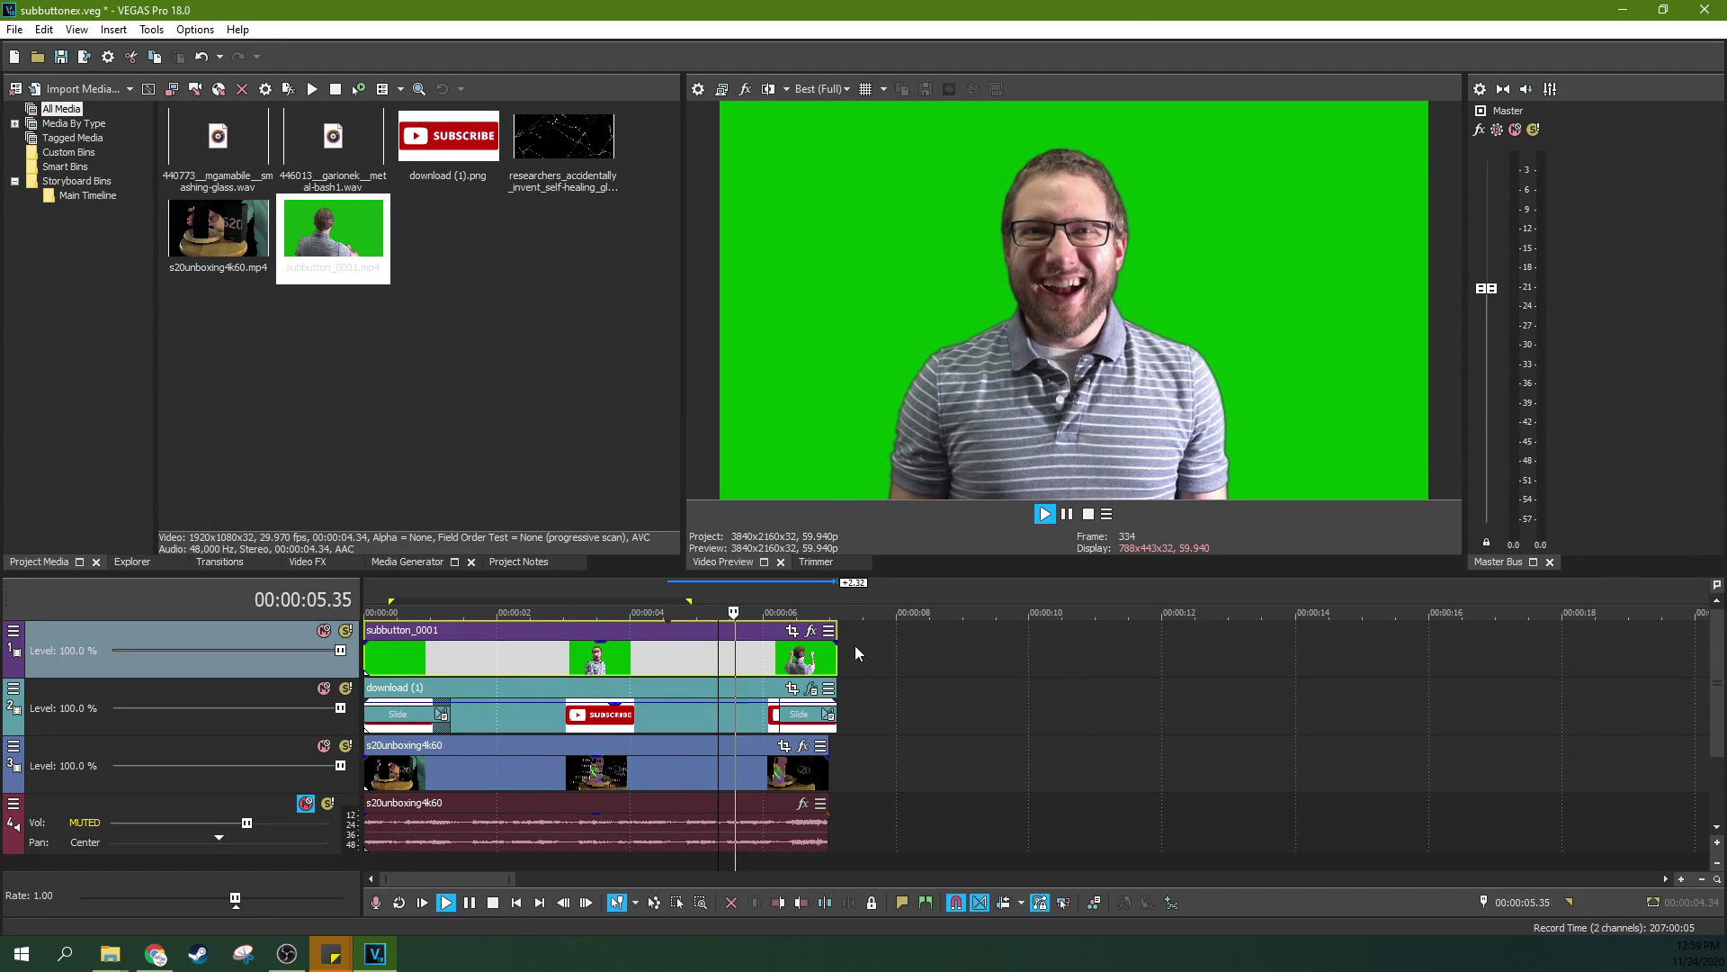
pyautogui.hotkey('ctrl', 'z')
# Step: Preview the presenter clip from about 1.14 s and select the subbutton_0001 event
pyautogui.click(446, 650)
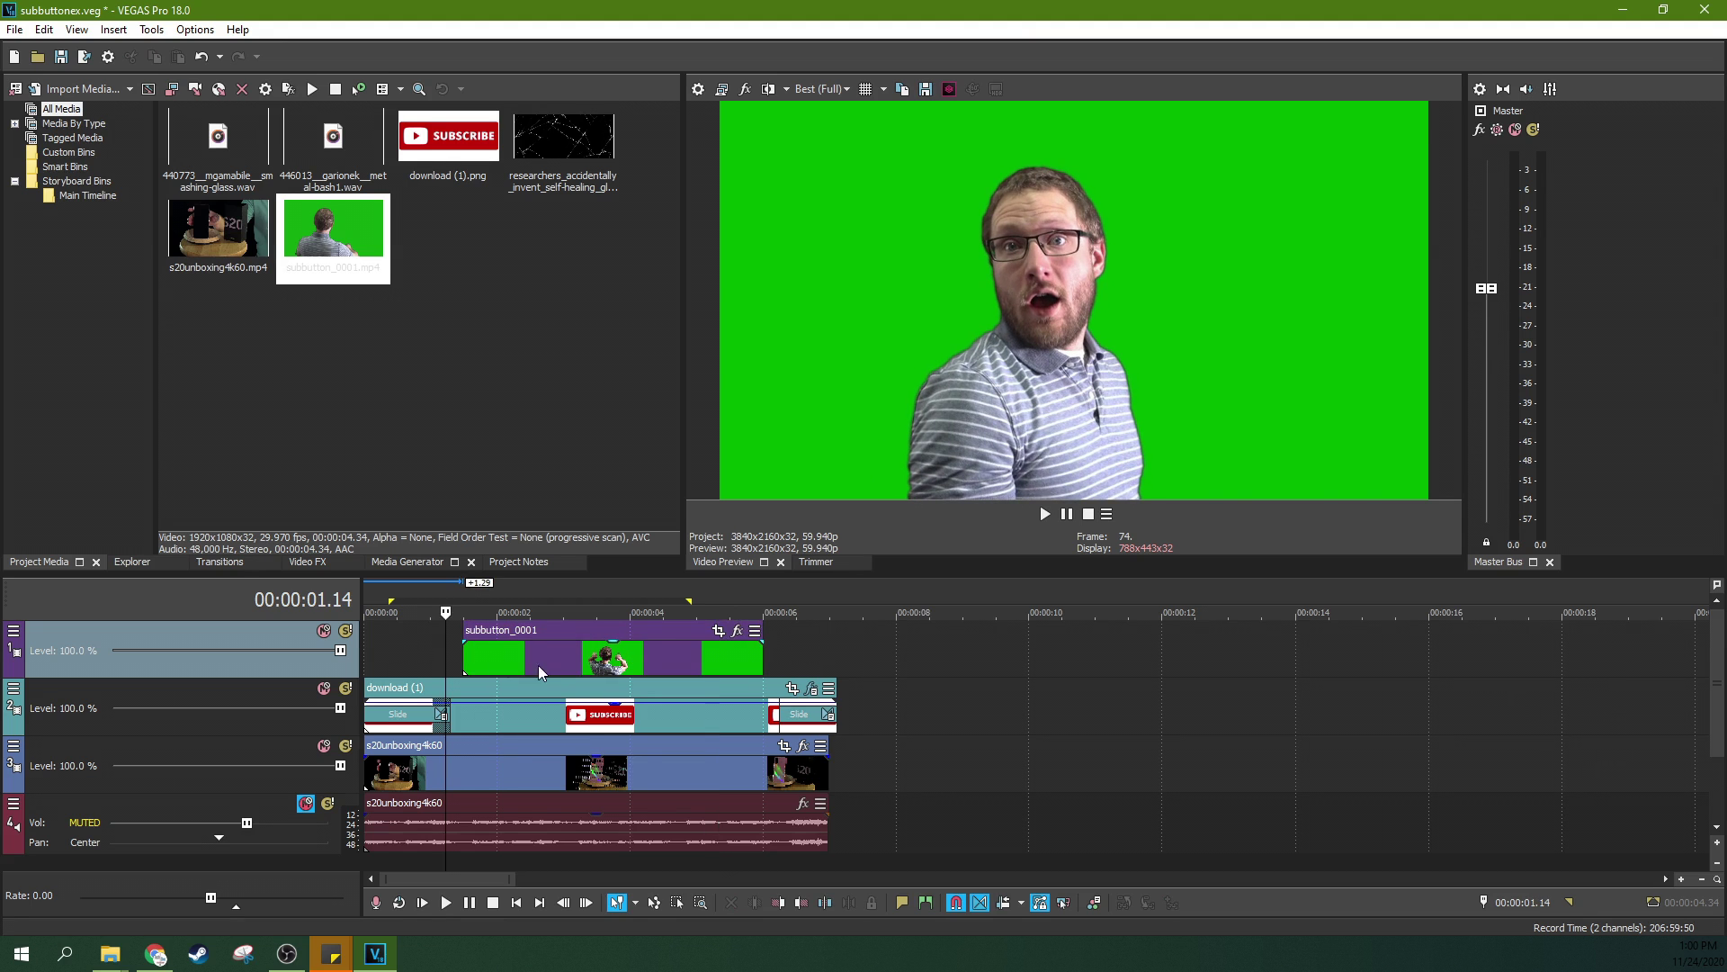
pyautogui.scroll(2, 652, 655)
pyautogui.press('space')
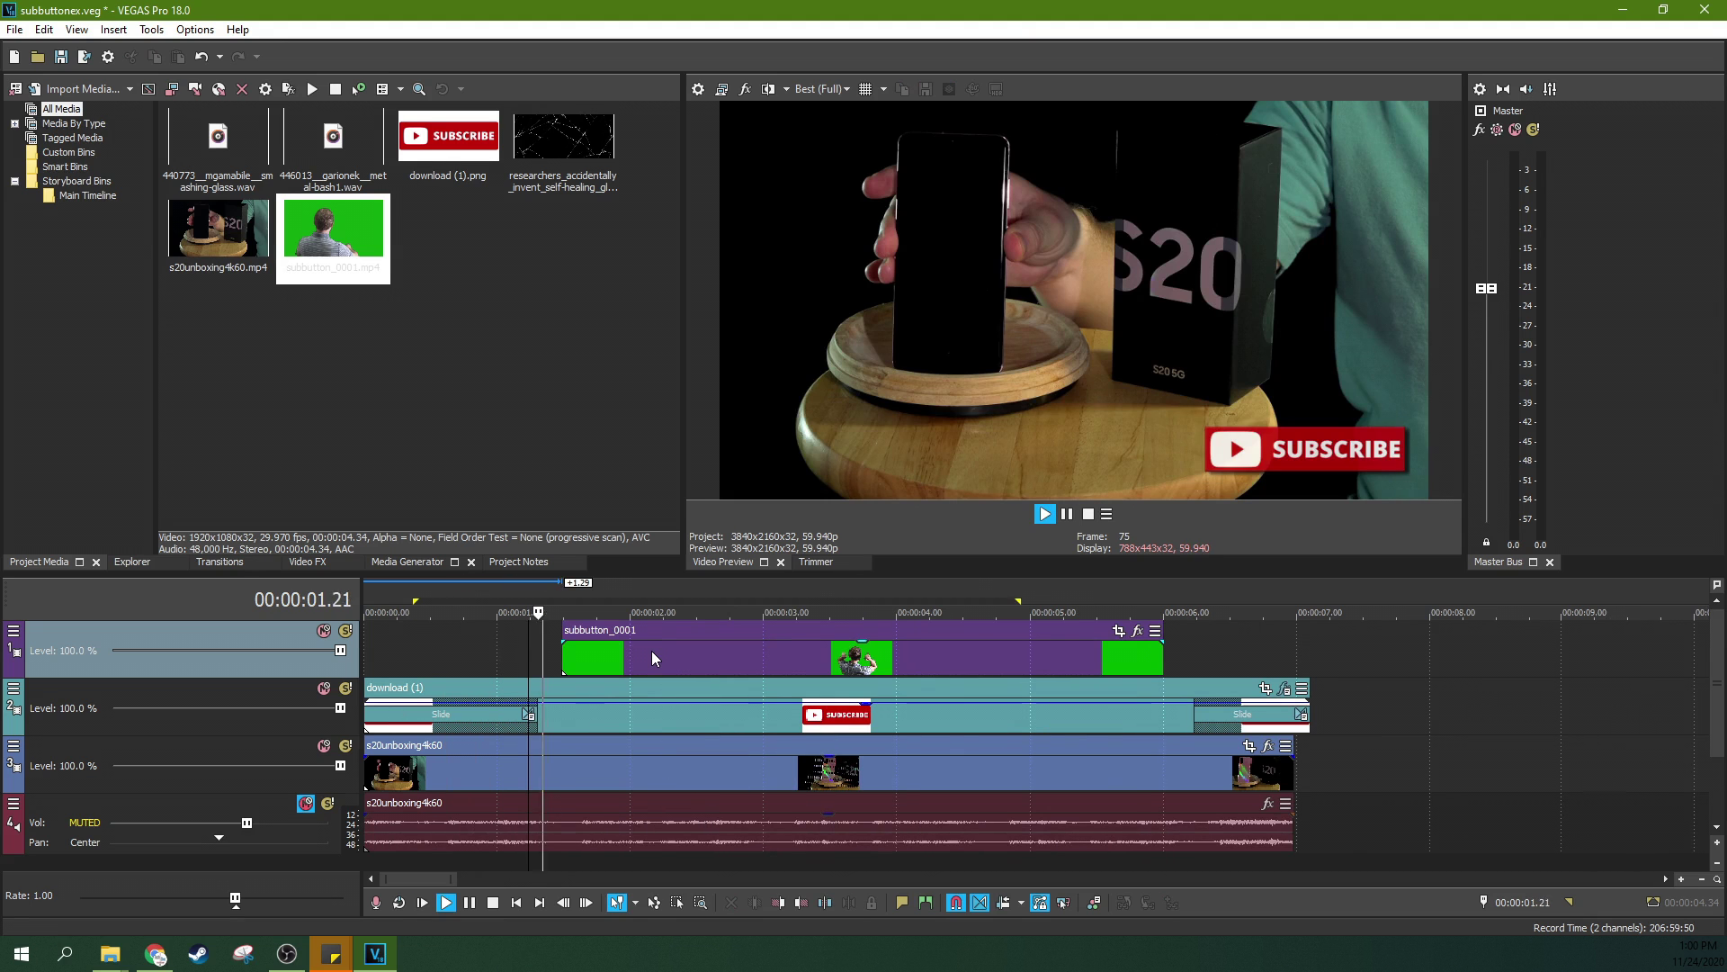
pyautogui.press('space')
pyautogui.click(672, 658)
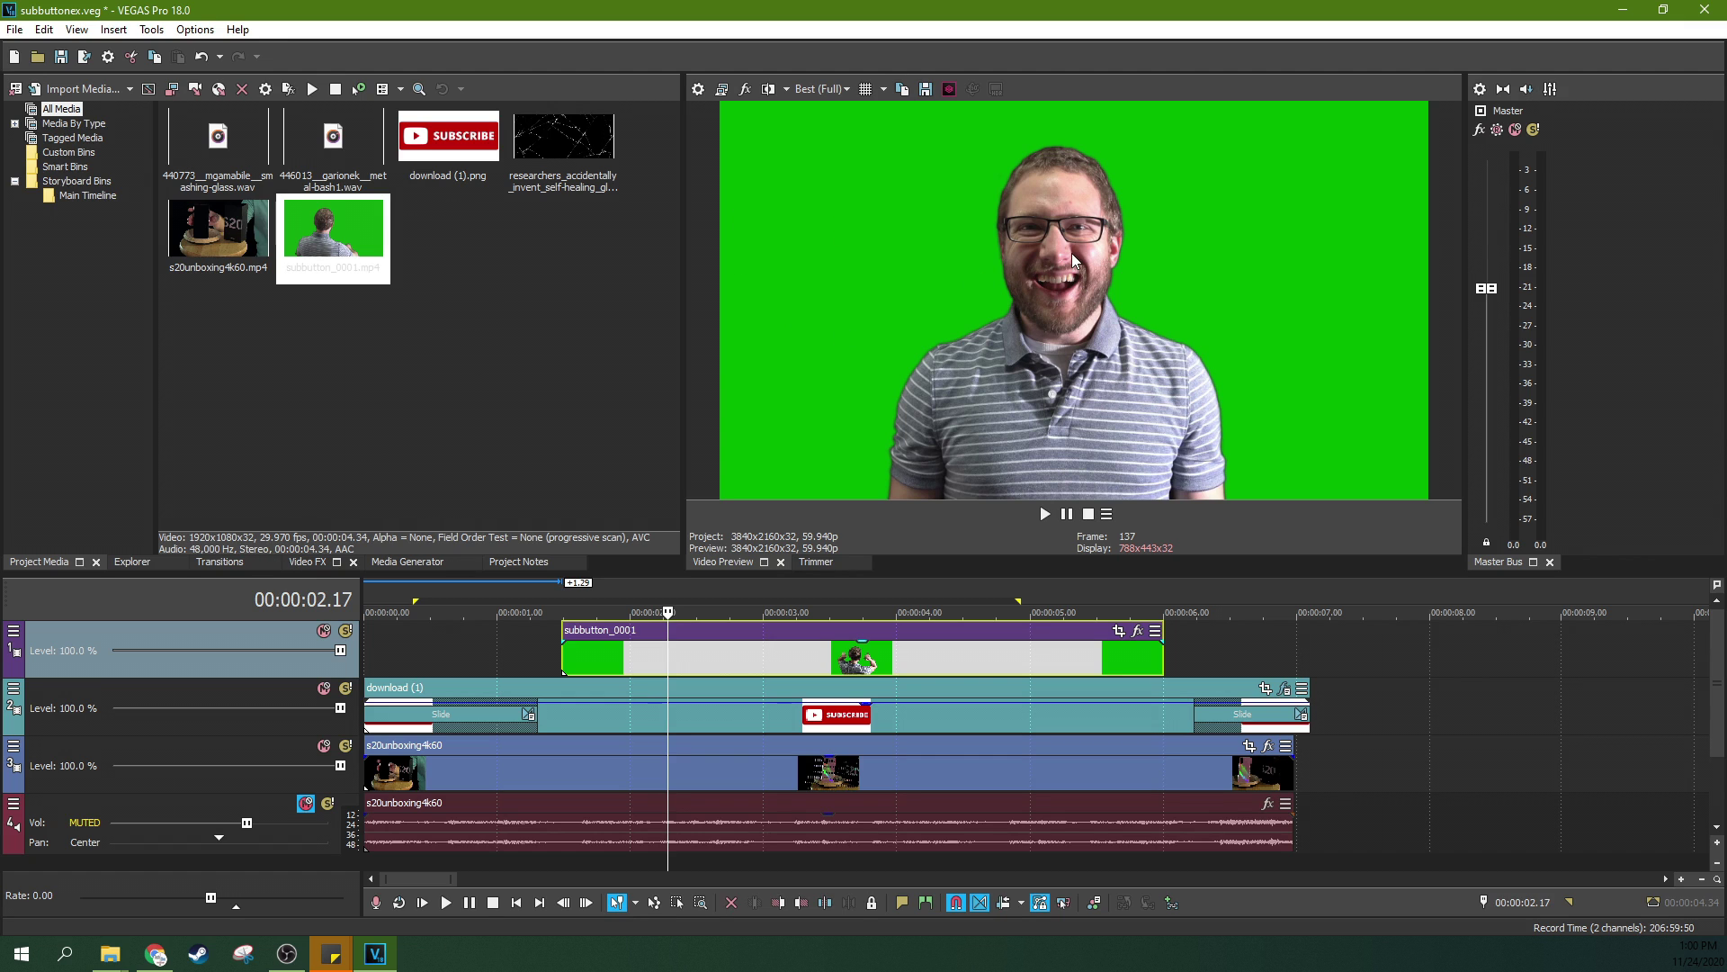
pyautogui.click(221, 565)
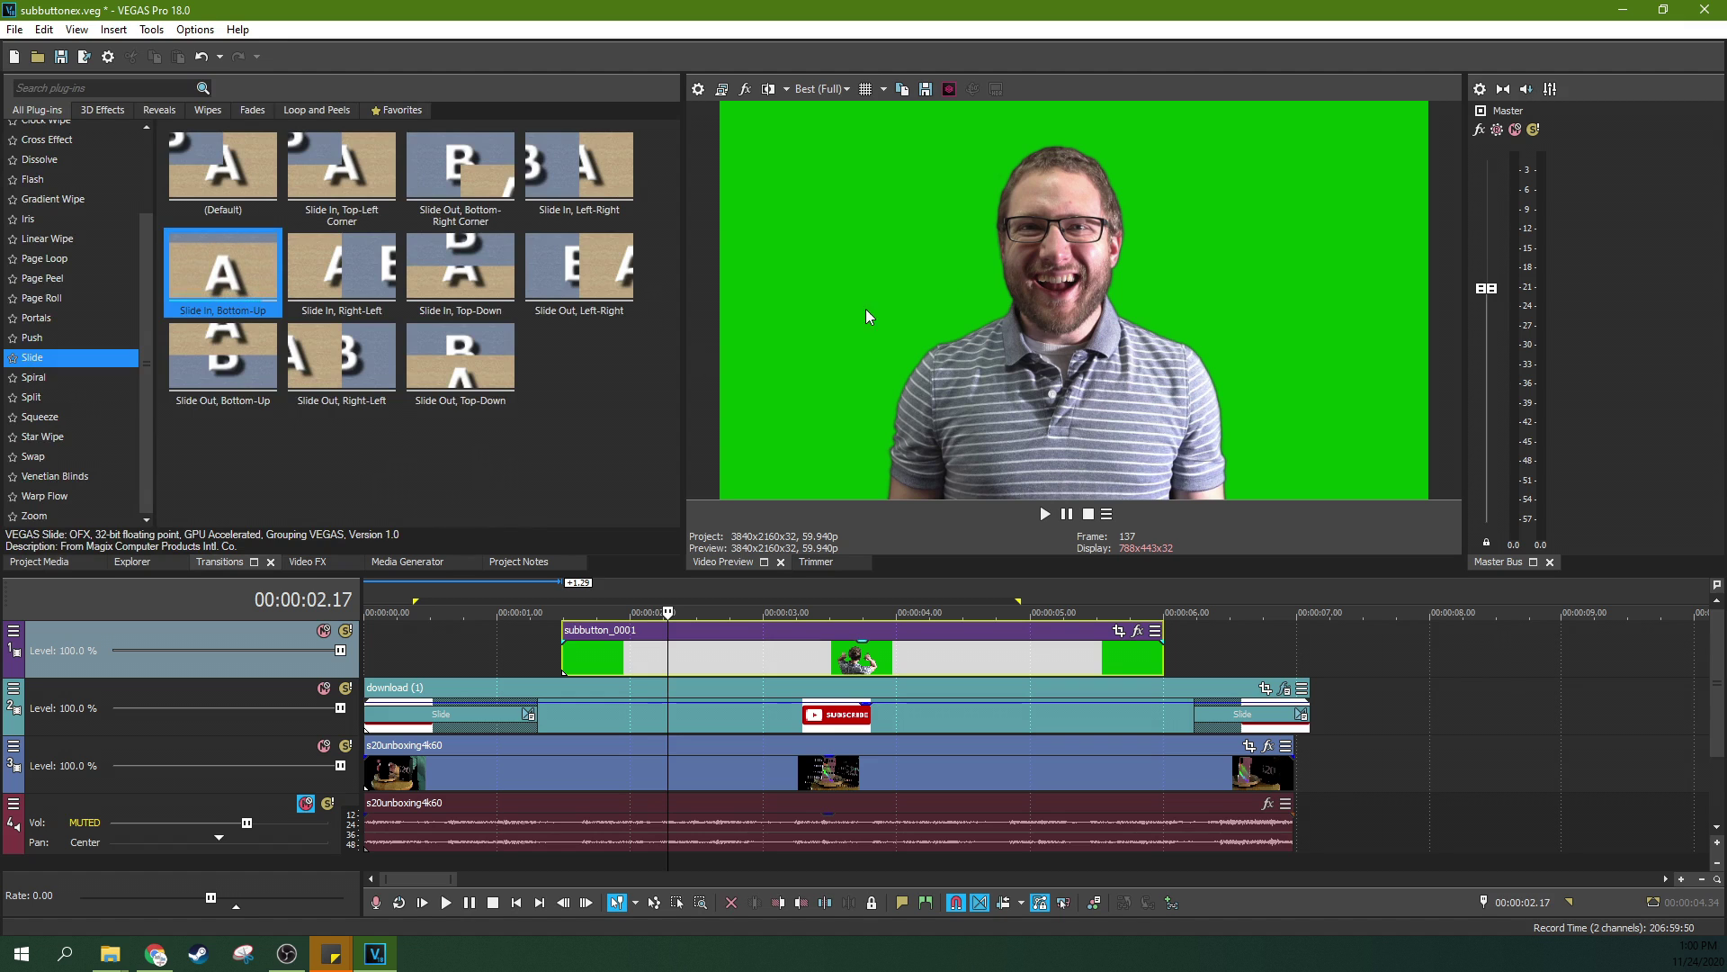
pyautogui.click(315, 561)
# Step: Apply Chroma Keyer (searched 'chro') to subbutton_0001 and eyedrop the green background as key colour
pyautogui.click(18, 88)
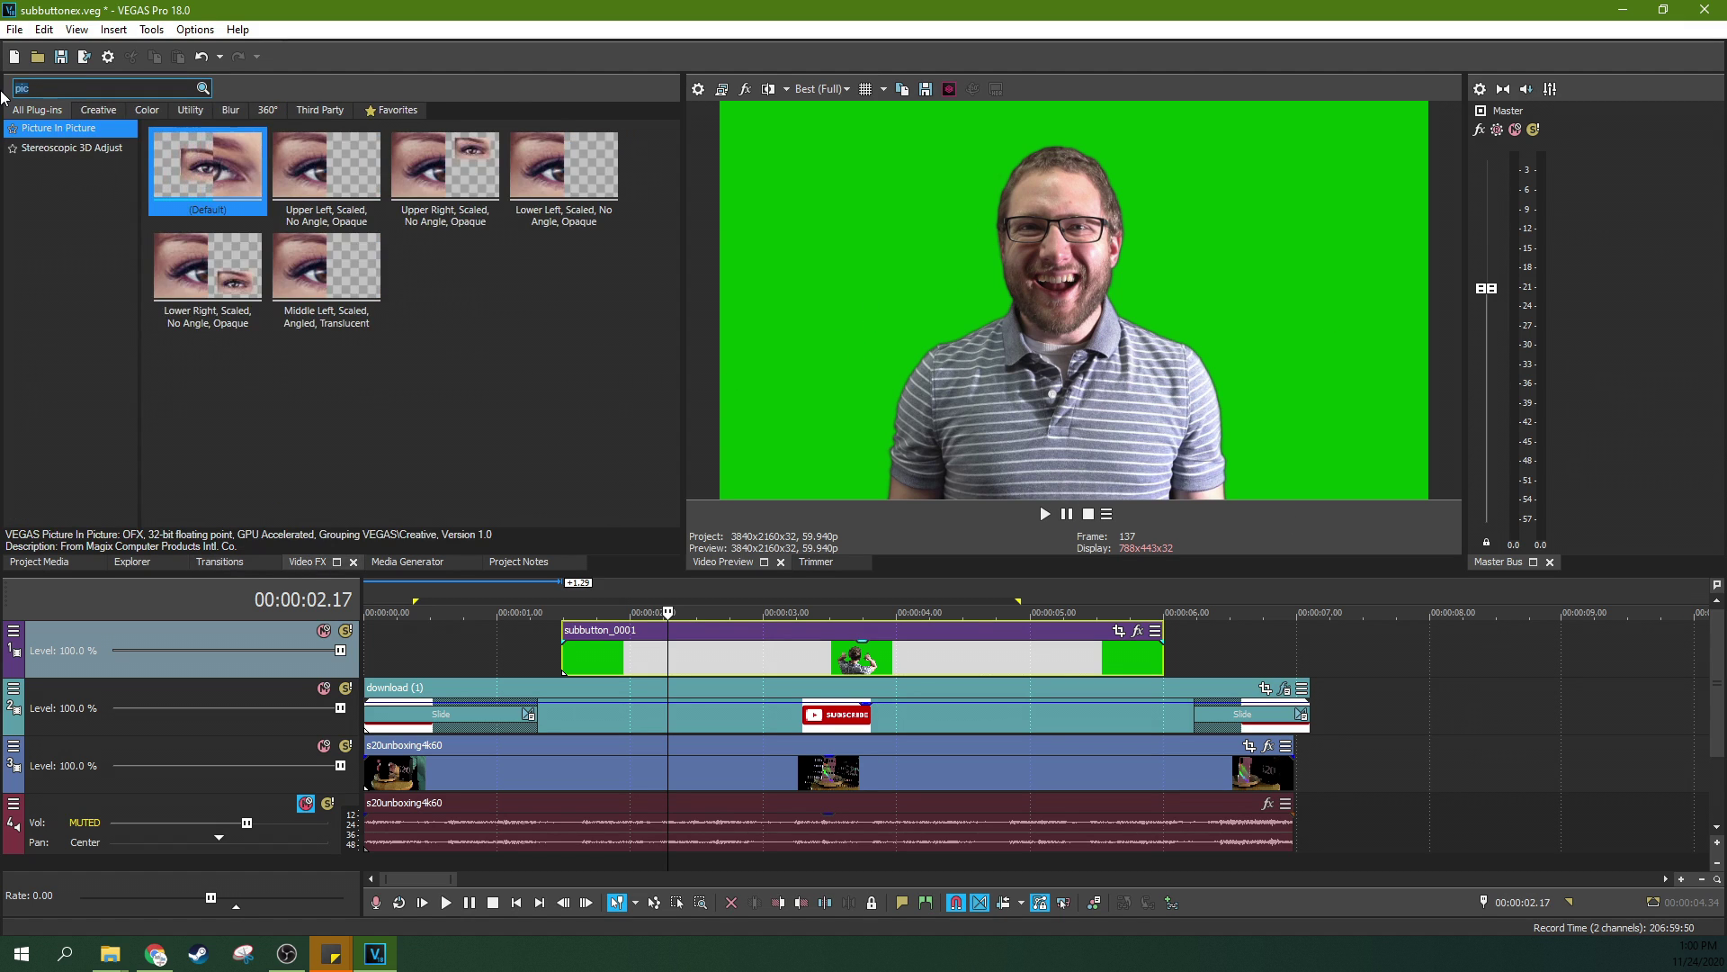
pyautogui.write('chro')
pyautogui.click(77, 149)
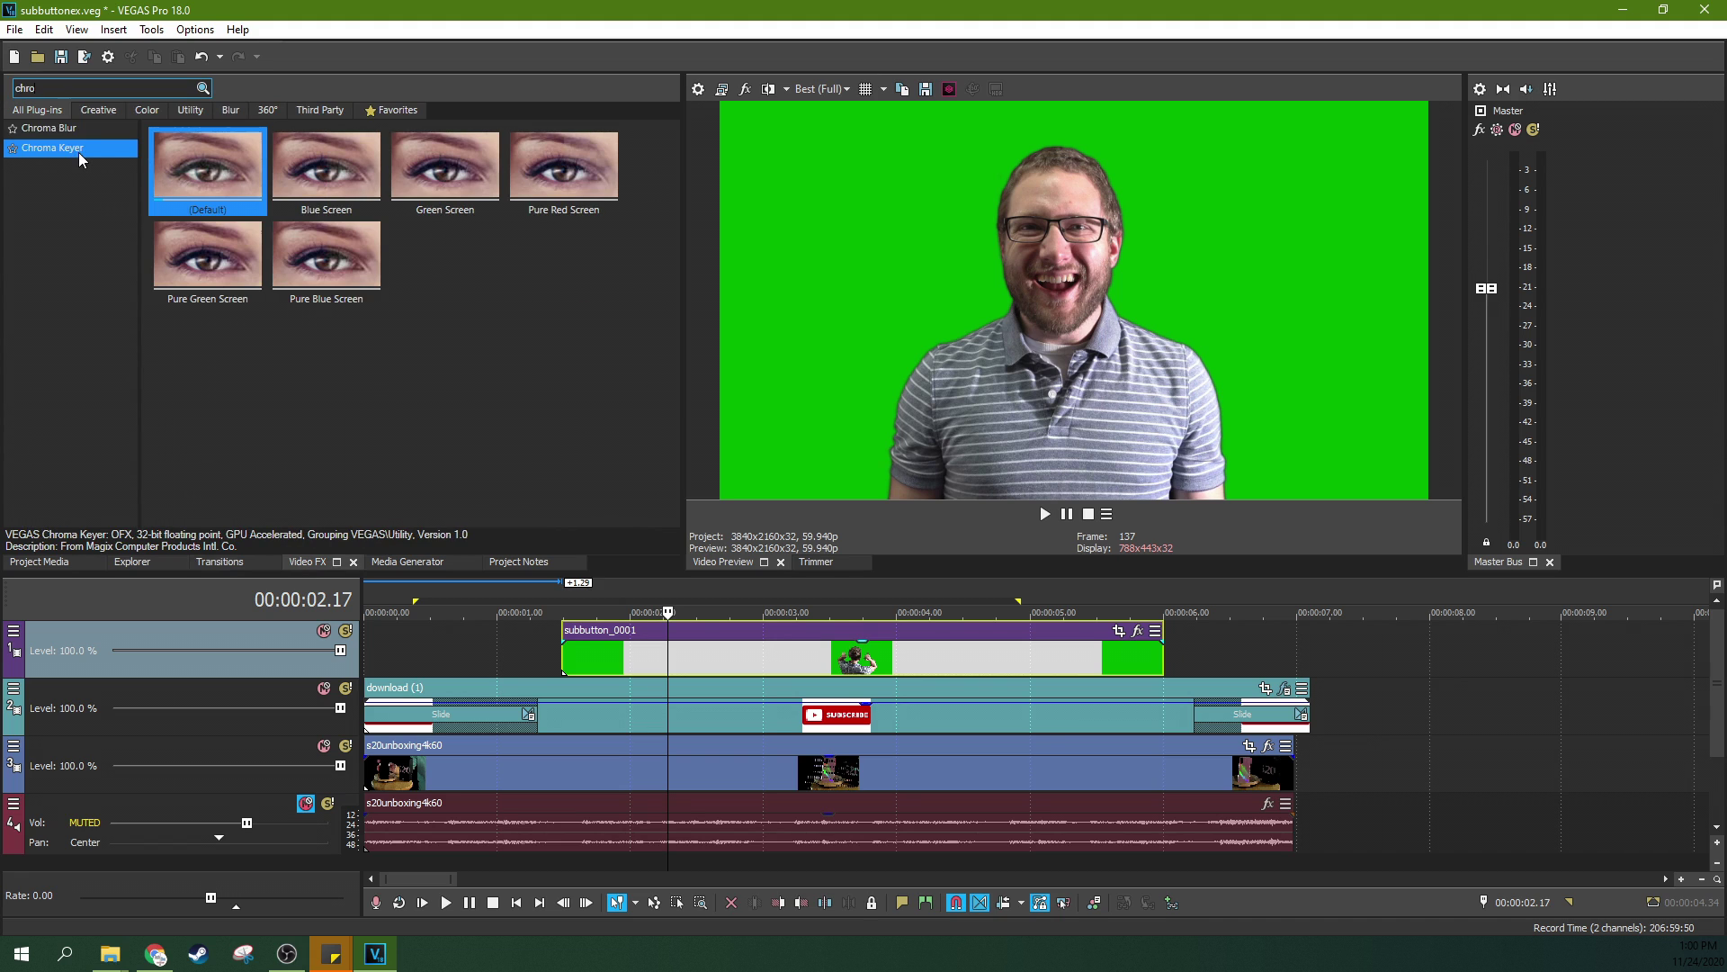
pyautogui.moveTo(216, 180); pyautogui.dragTo(770, 650)
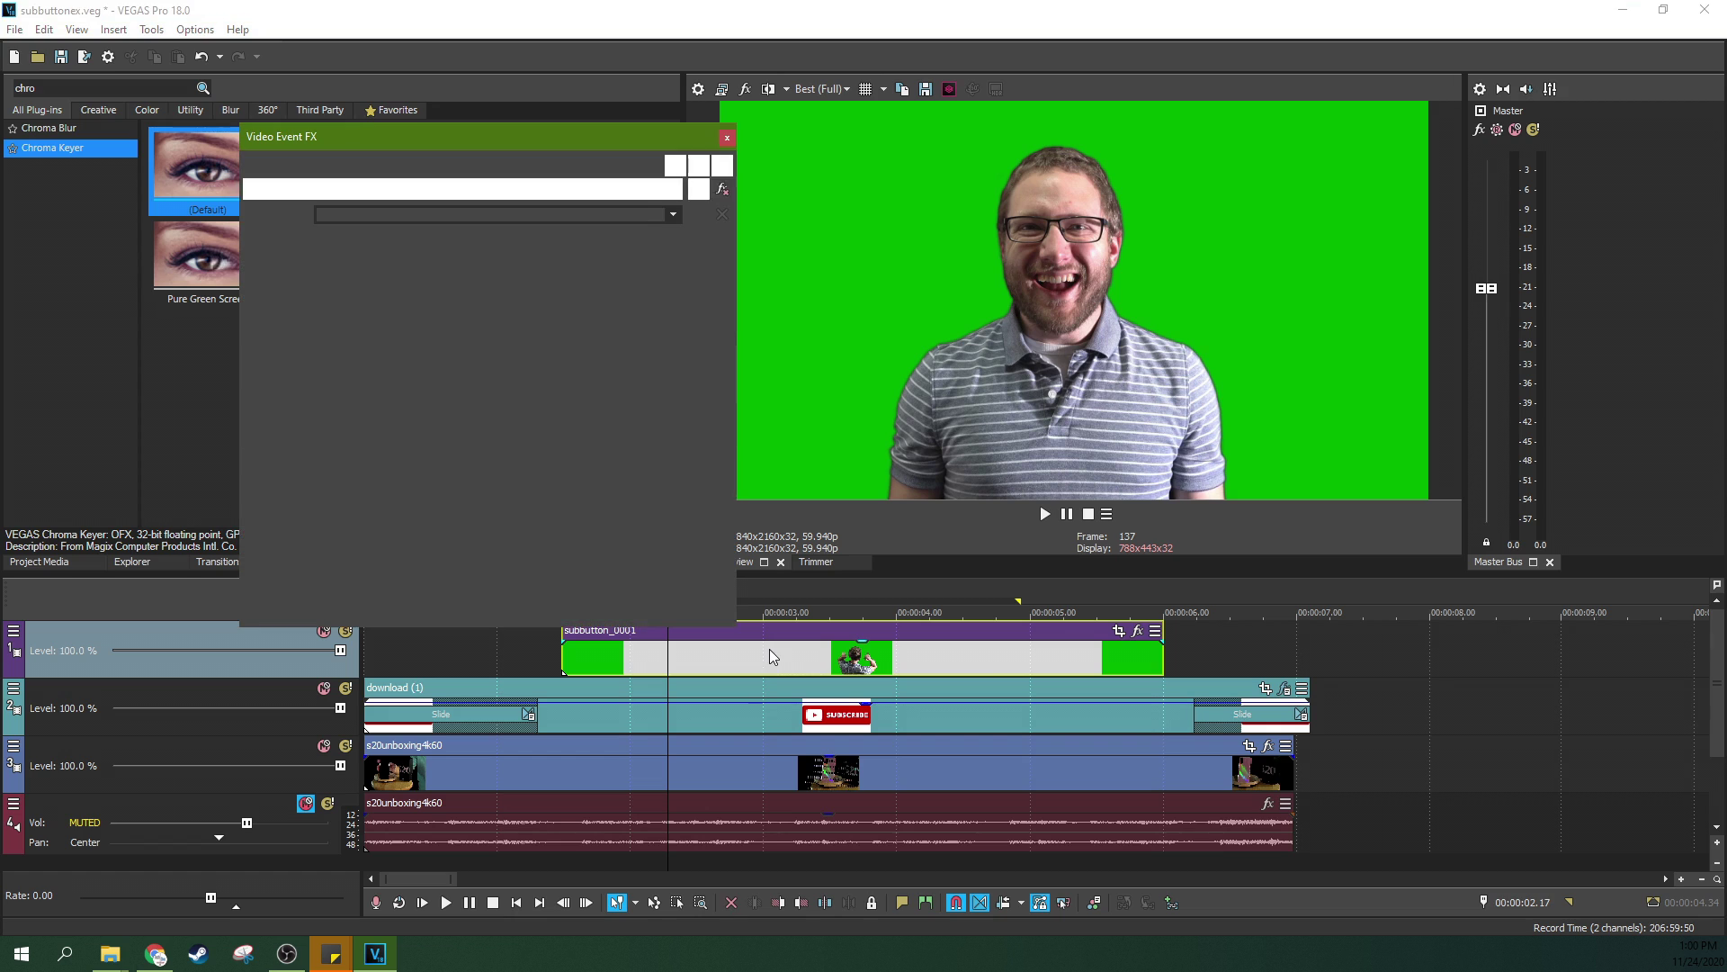
pyautogui.click(319, 191)
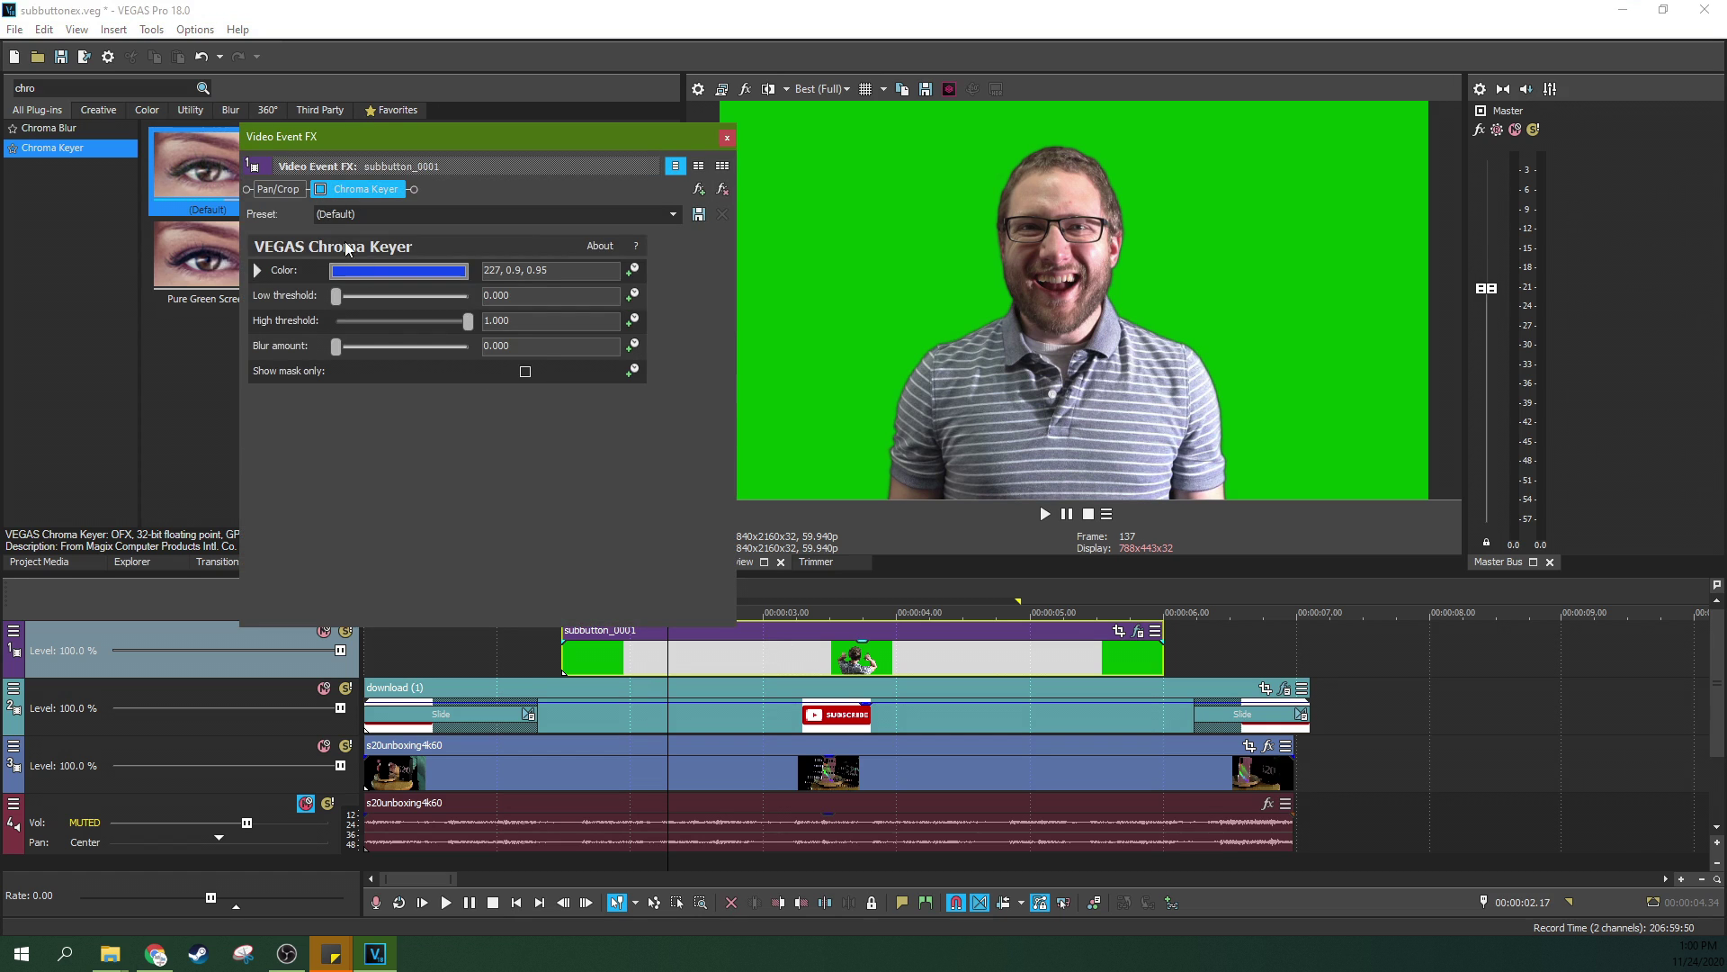
pyautogui.click(370, 270)
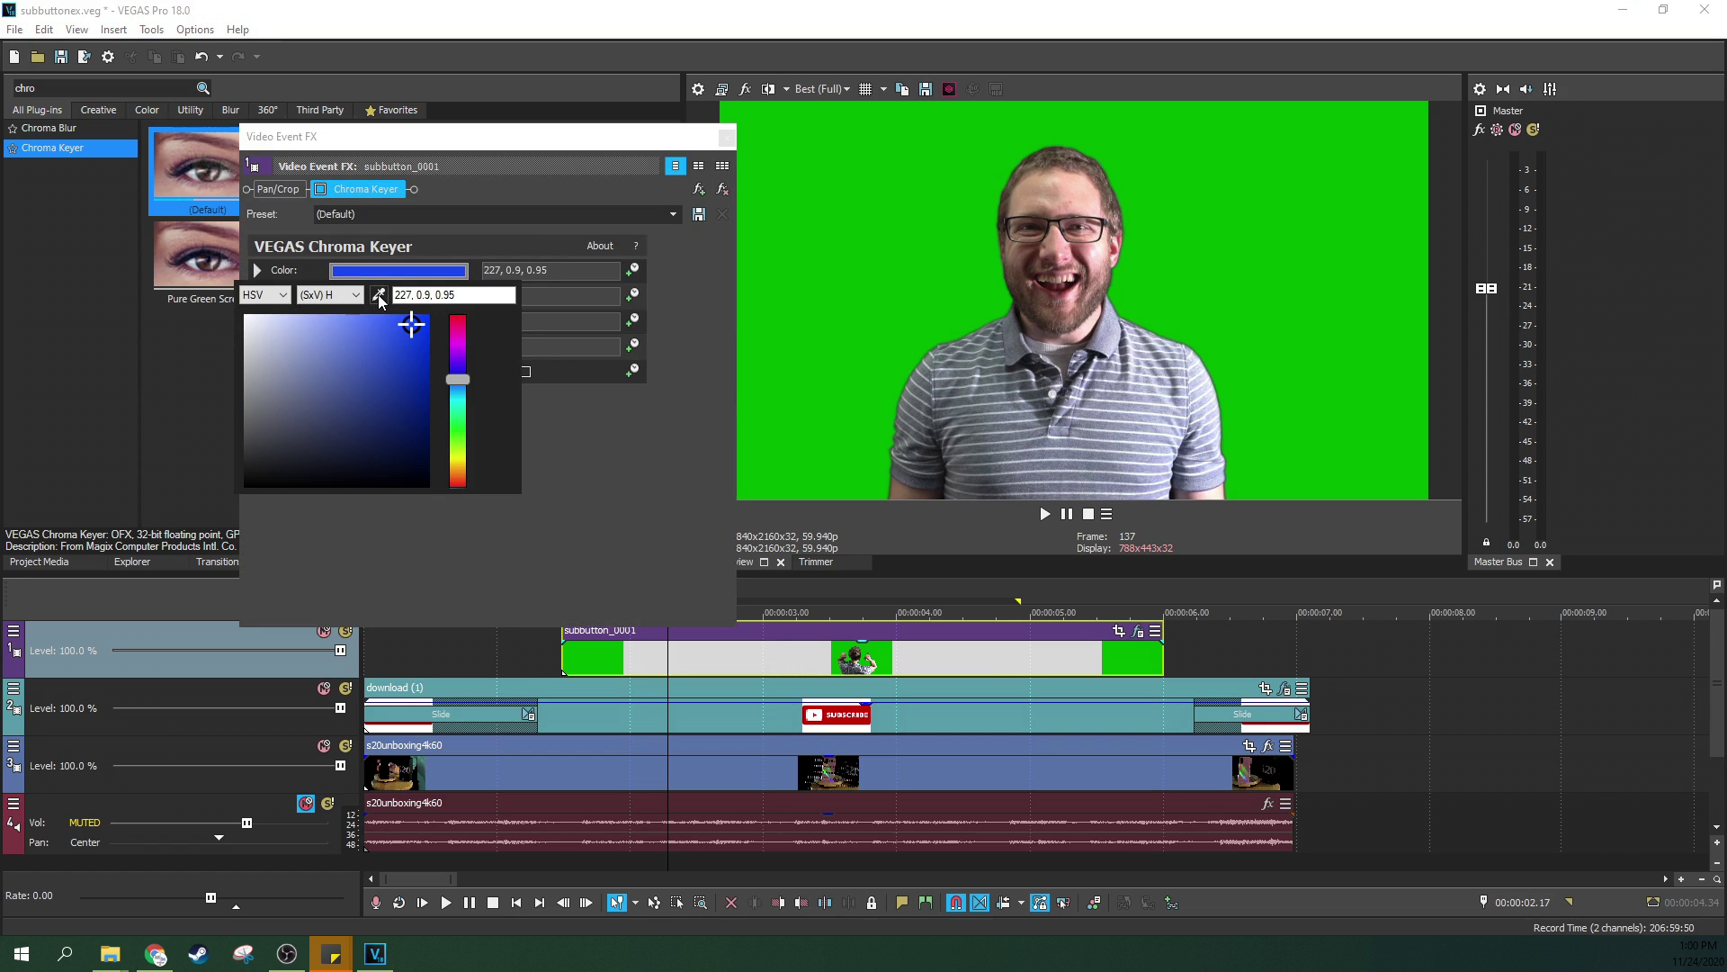
pyautogui.click(931, 246)
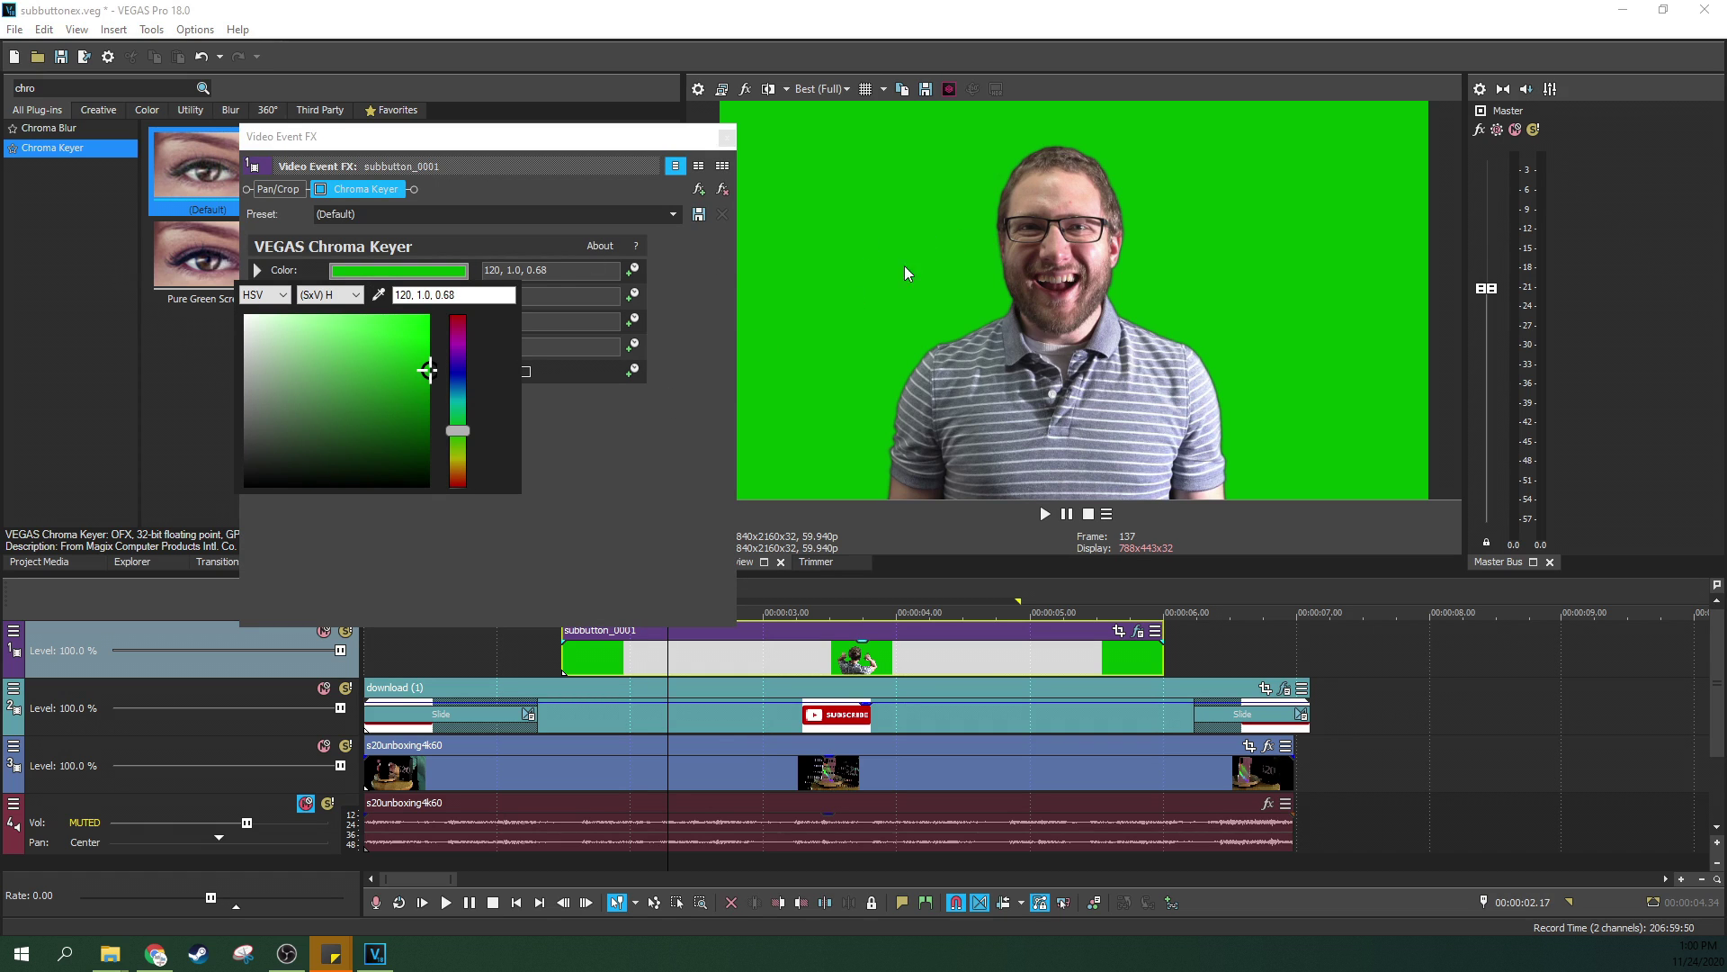
pyautogui.click(627, 515)
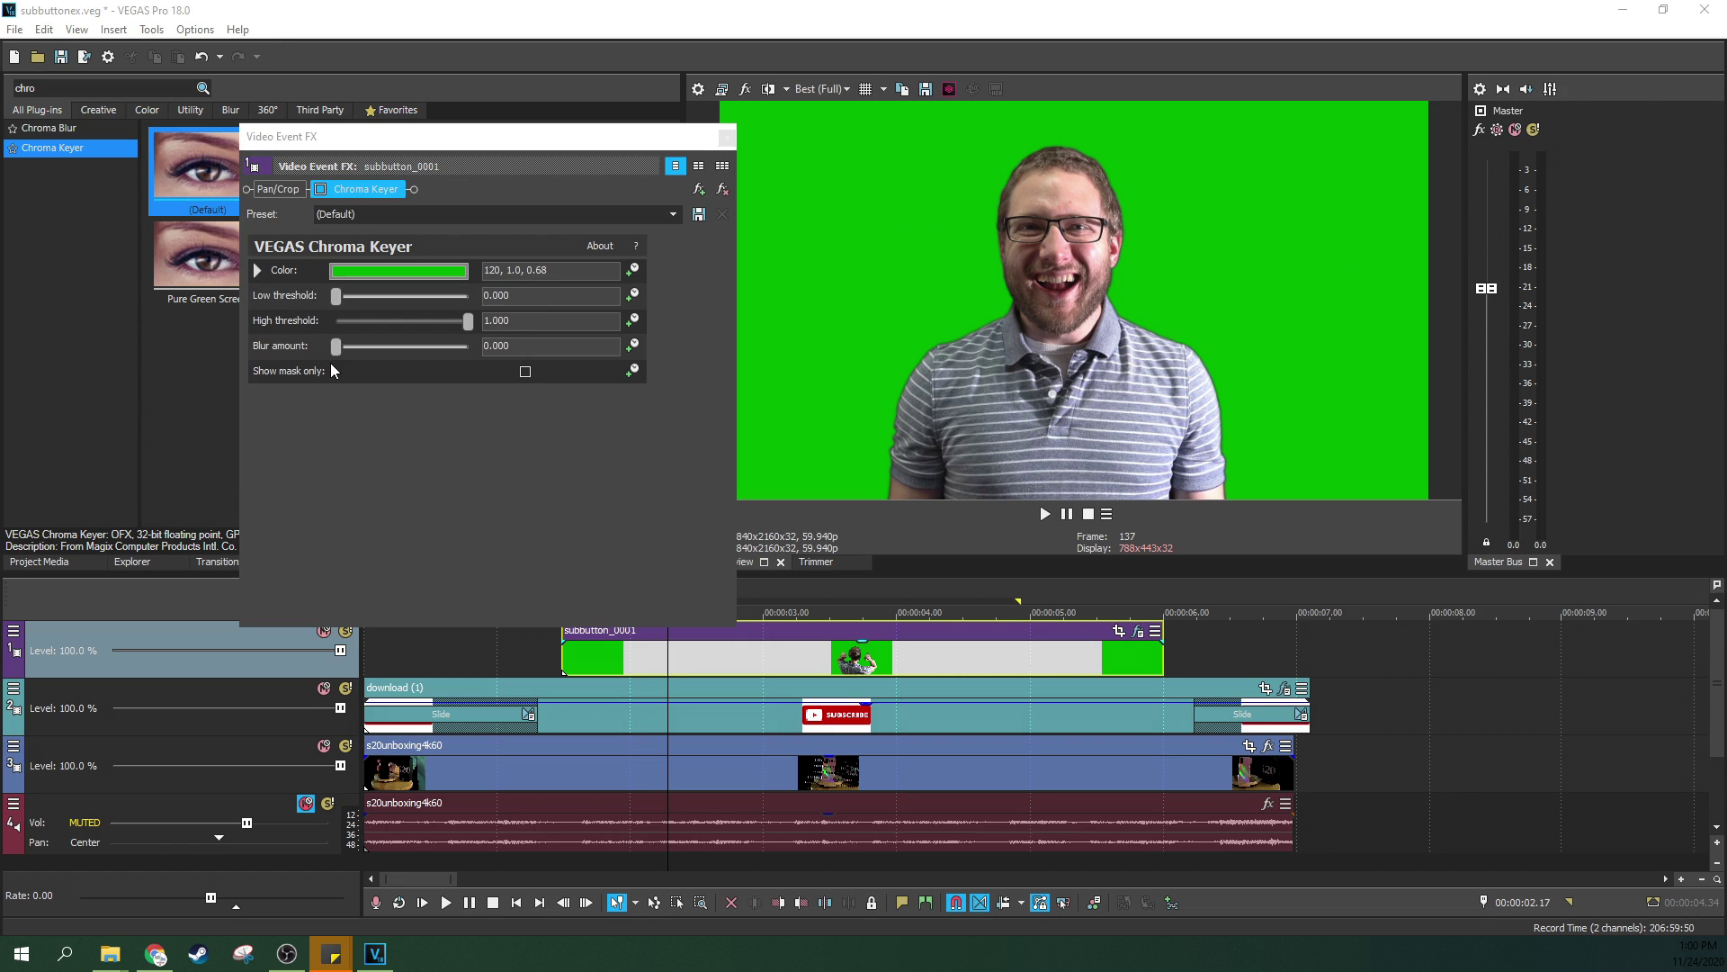
pyautogui.click(320, 190)
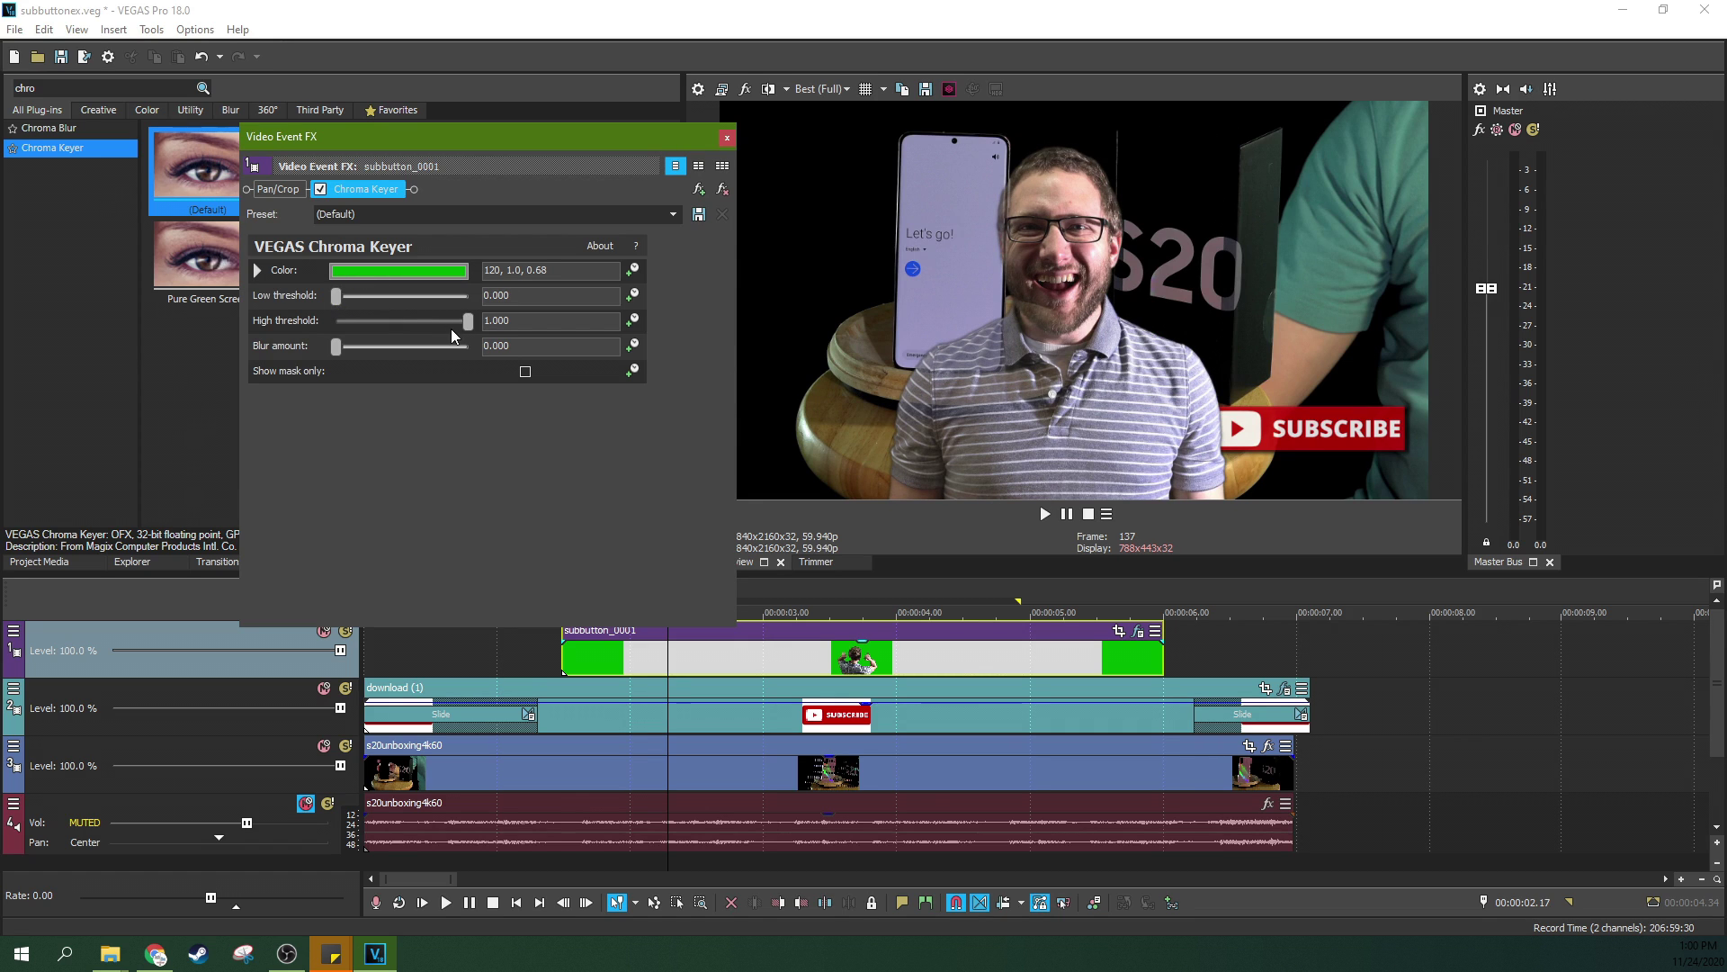
# Step: Tune the Chroma Keyer's Low and High thresholds using Show mask only for a clean key
pyautogui.moveTo(467, 322); pyautogui.dragTo(428, 299)
pyautogui.click(525, 371)
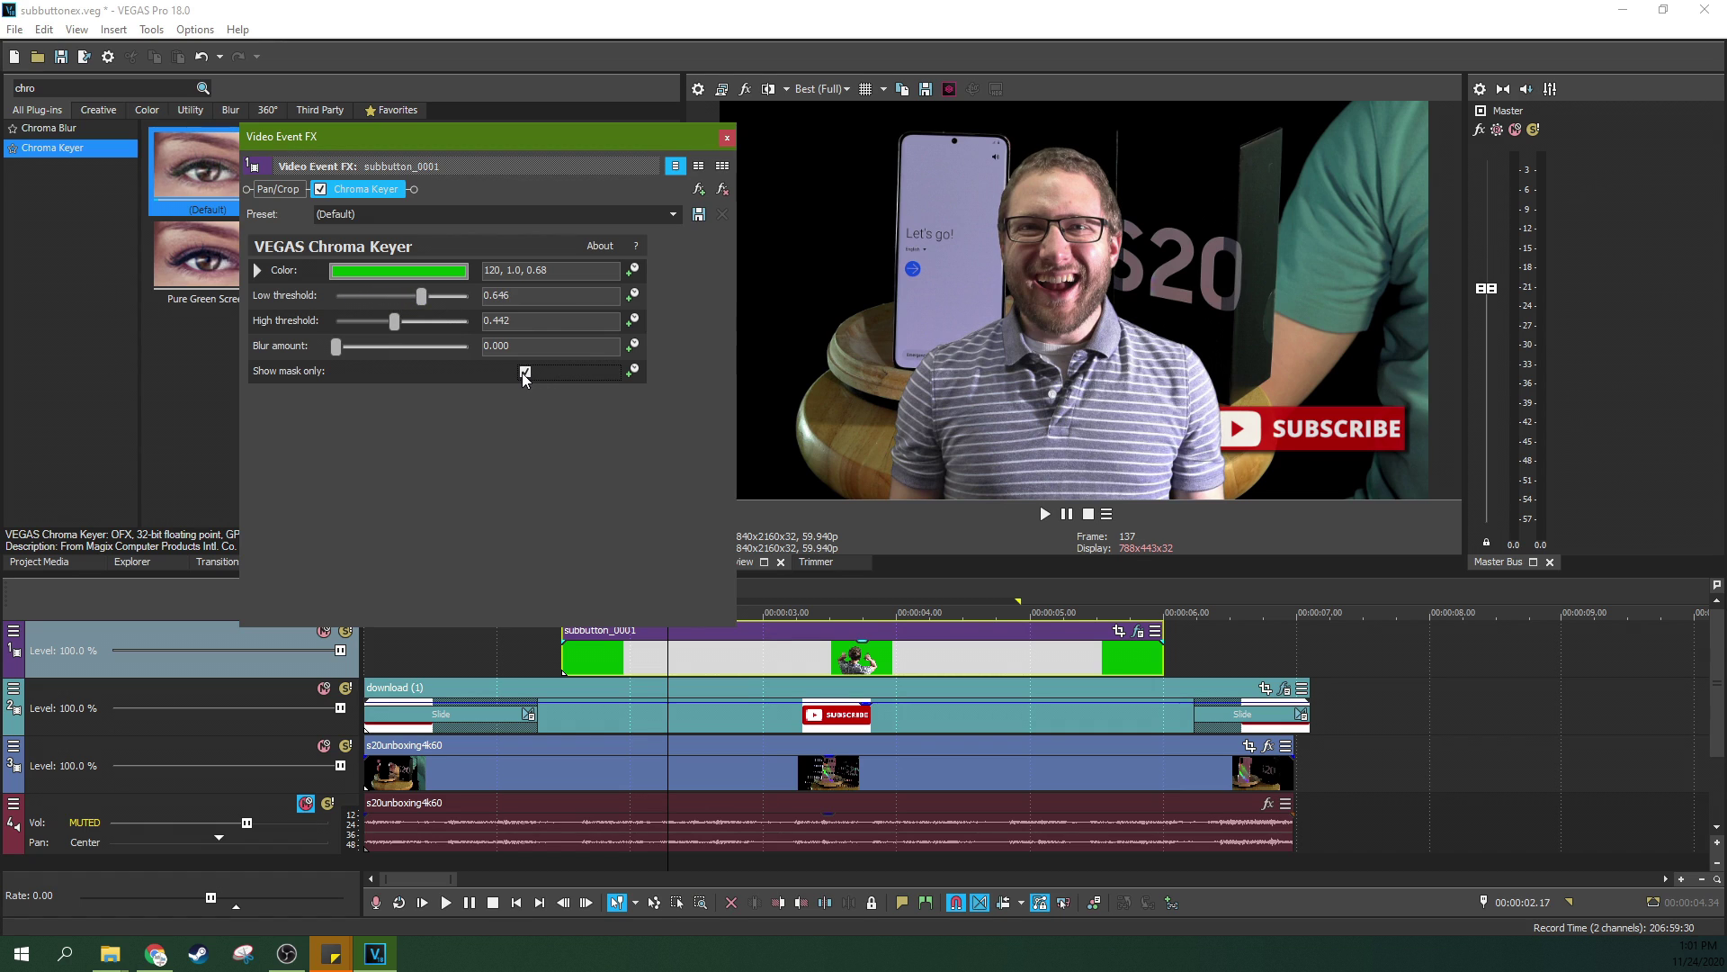
pyautogui.moveTo(417, 300); pyautogui.dragTo(319, 300)
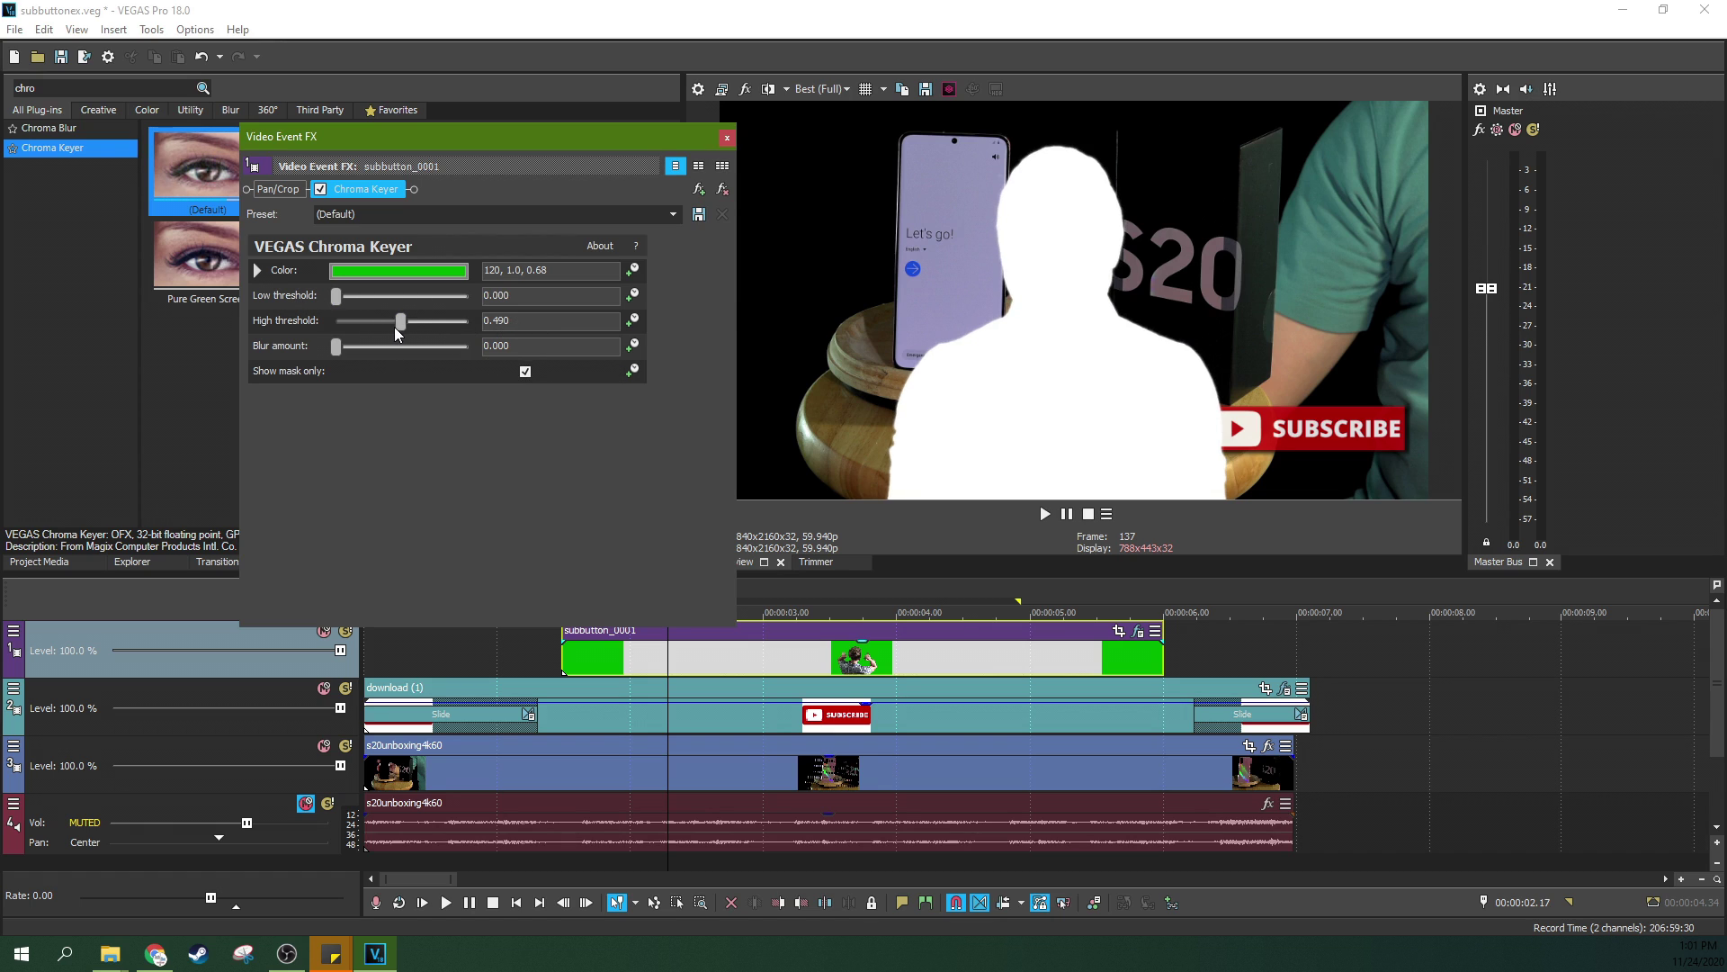
pyautogui.moveTo(402, 327)
pyautogui.mouseDown()
pyautogui.moveTo(466, 327)
pyautogui.moveTo(432, 330)
pyautogui.mouseUp()
pyautogui.moveTo(347, 302); pyautogui.dragTo(376, 301)
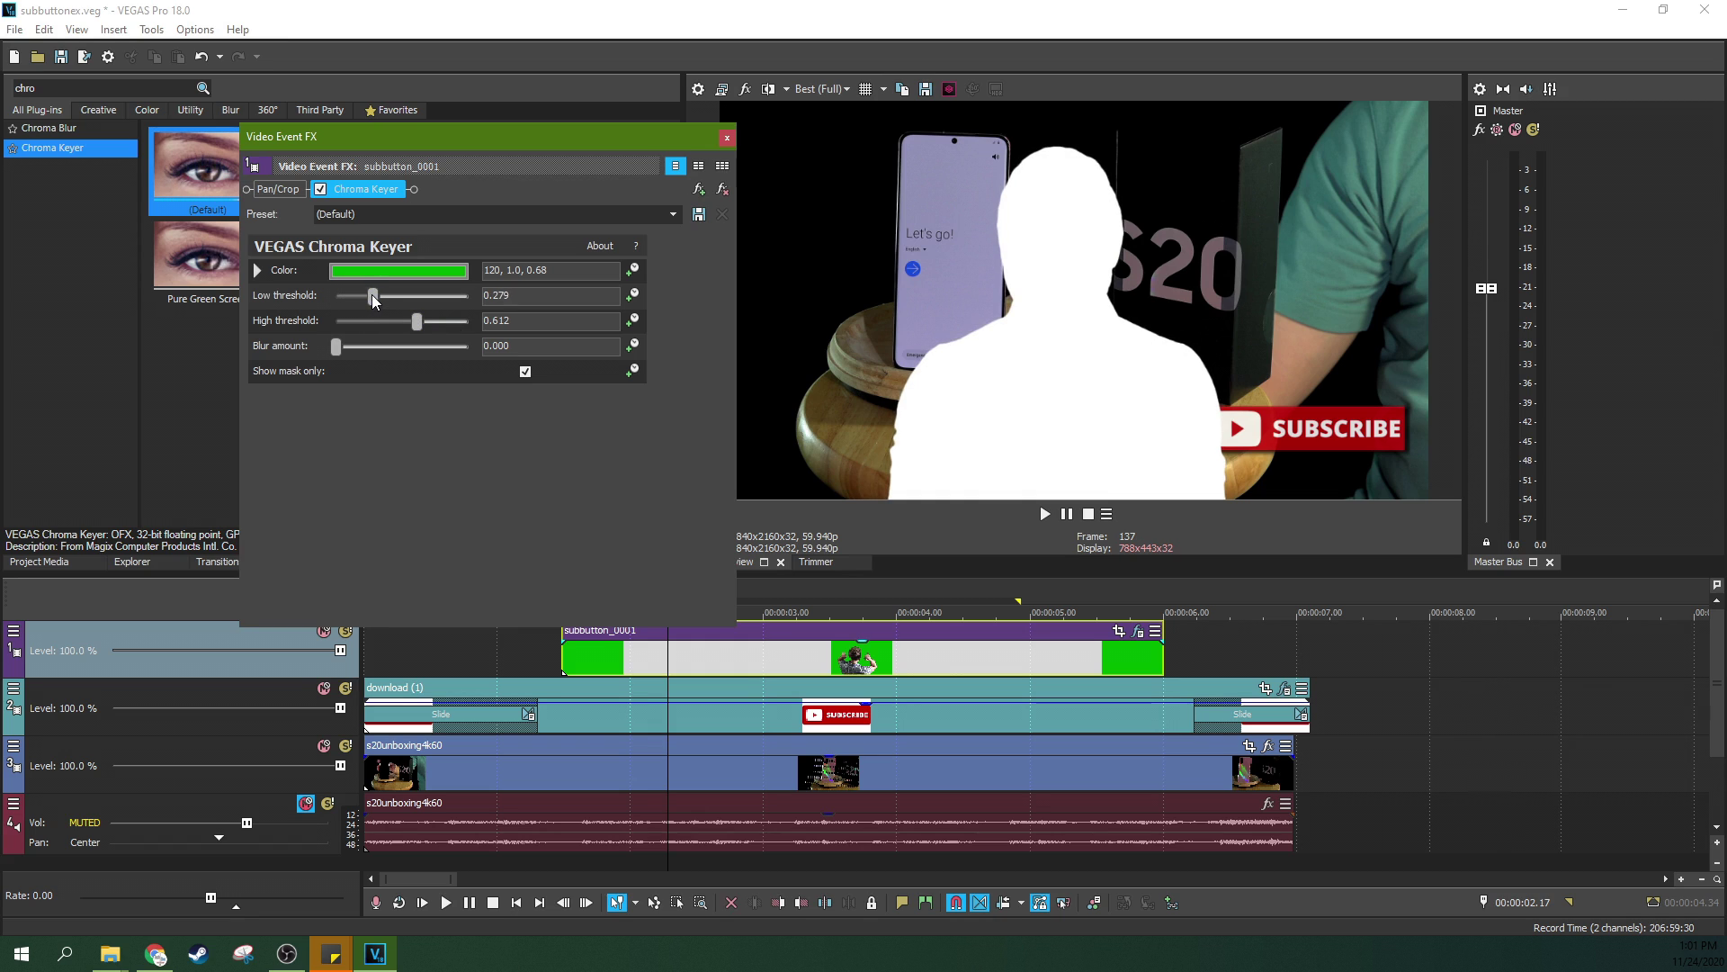
pyautogui.click(525, 372)
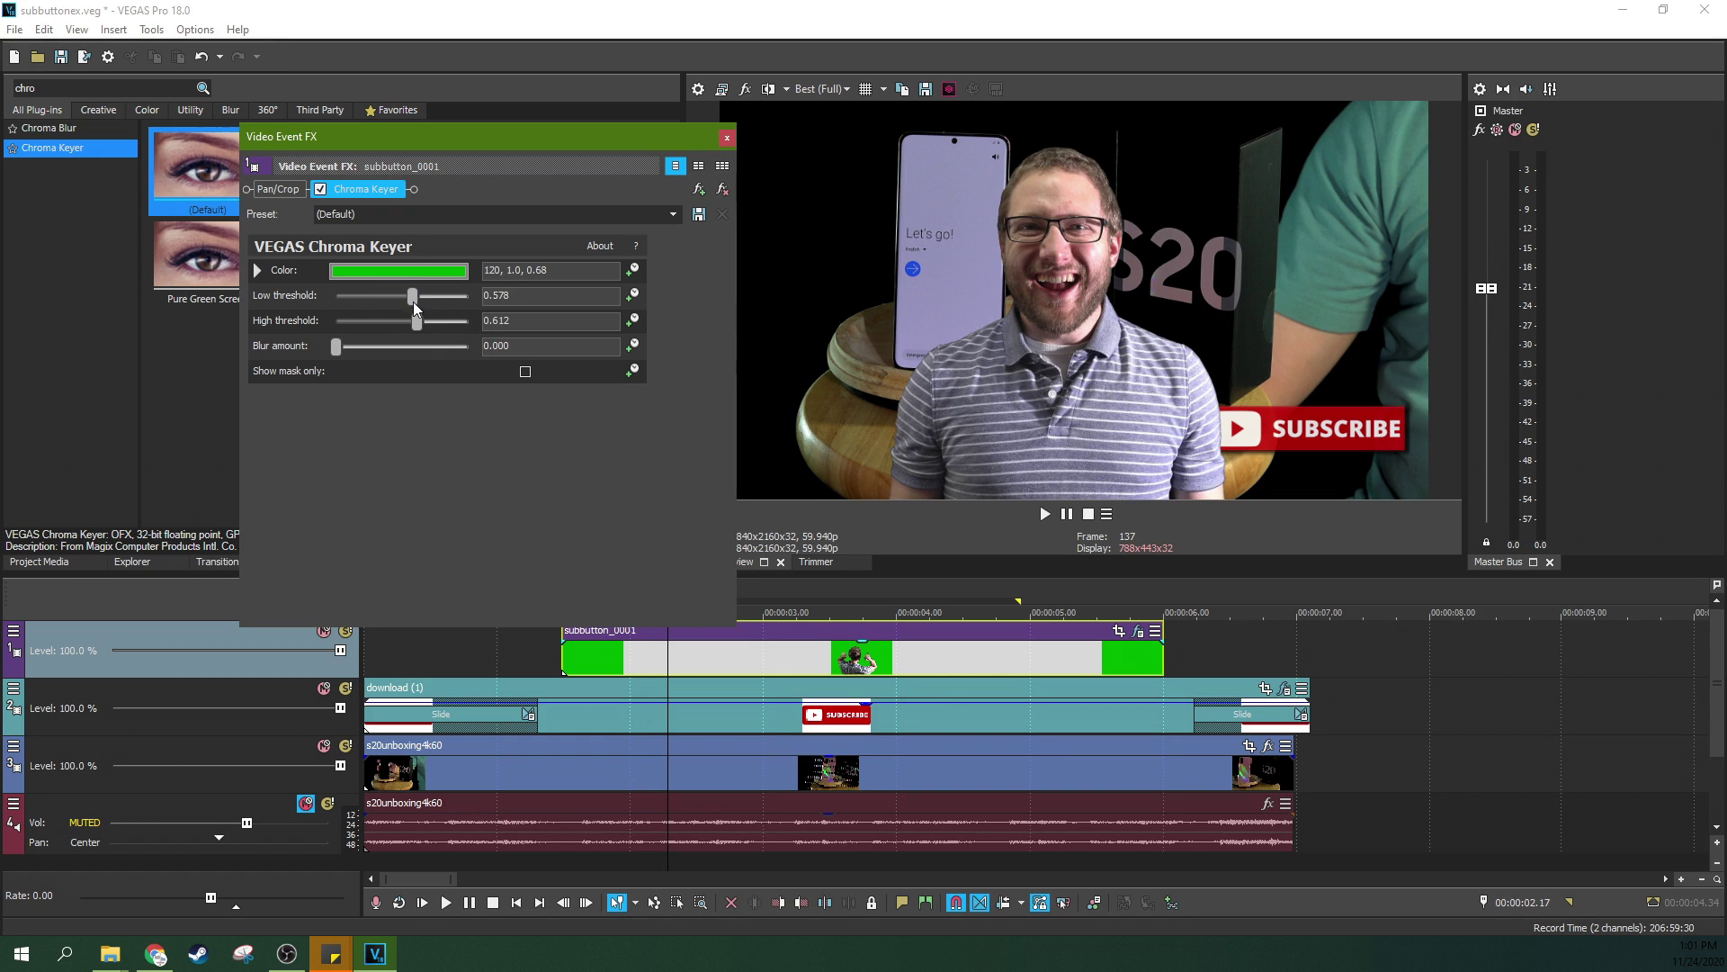
pyautogui.click(727, 139)
# Step: Play back the keyed presenter over the unboxing footage from the clip's start
pyautogui.click(573, 653)
pyautogui.press('space')
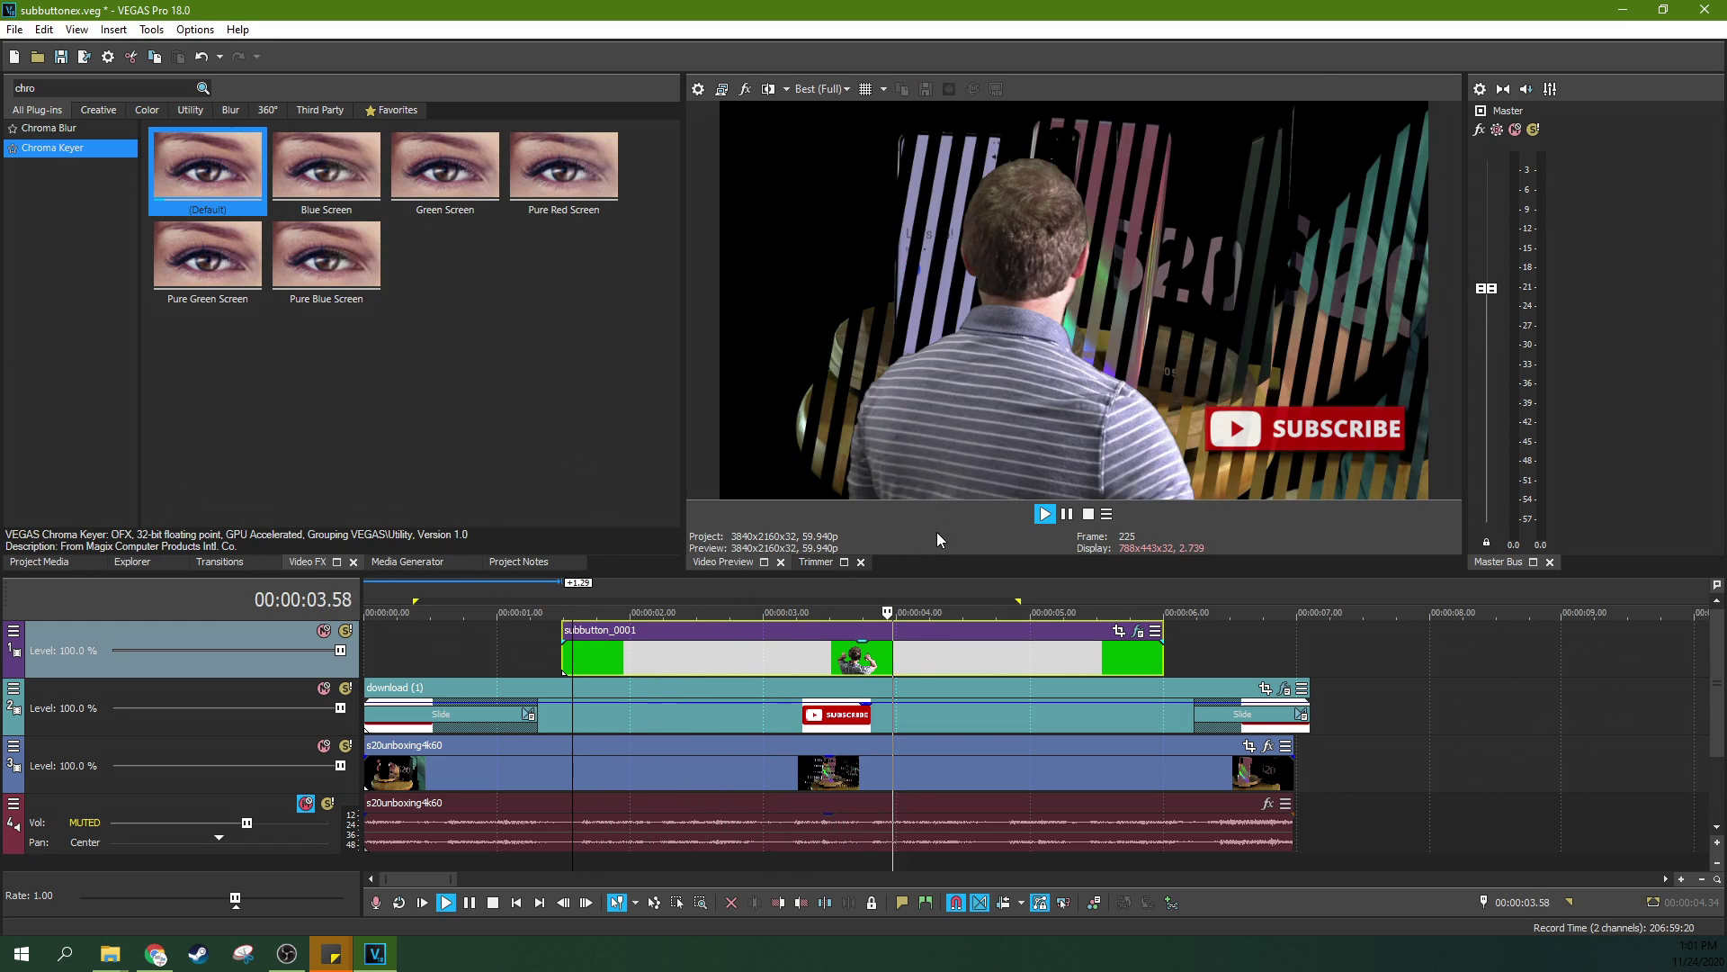
pyautogui.click(1067, 514)
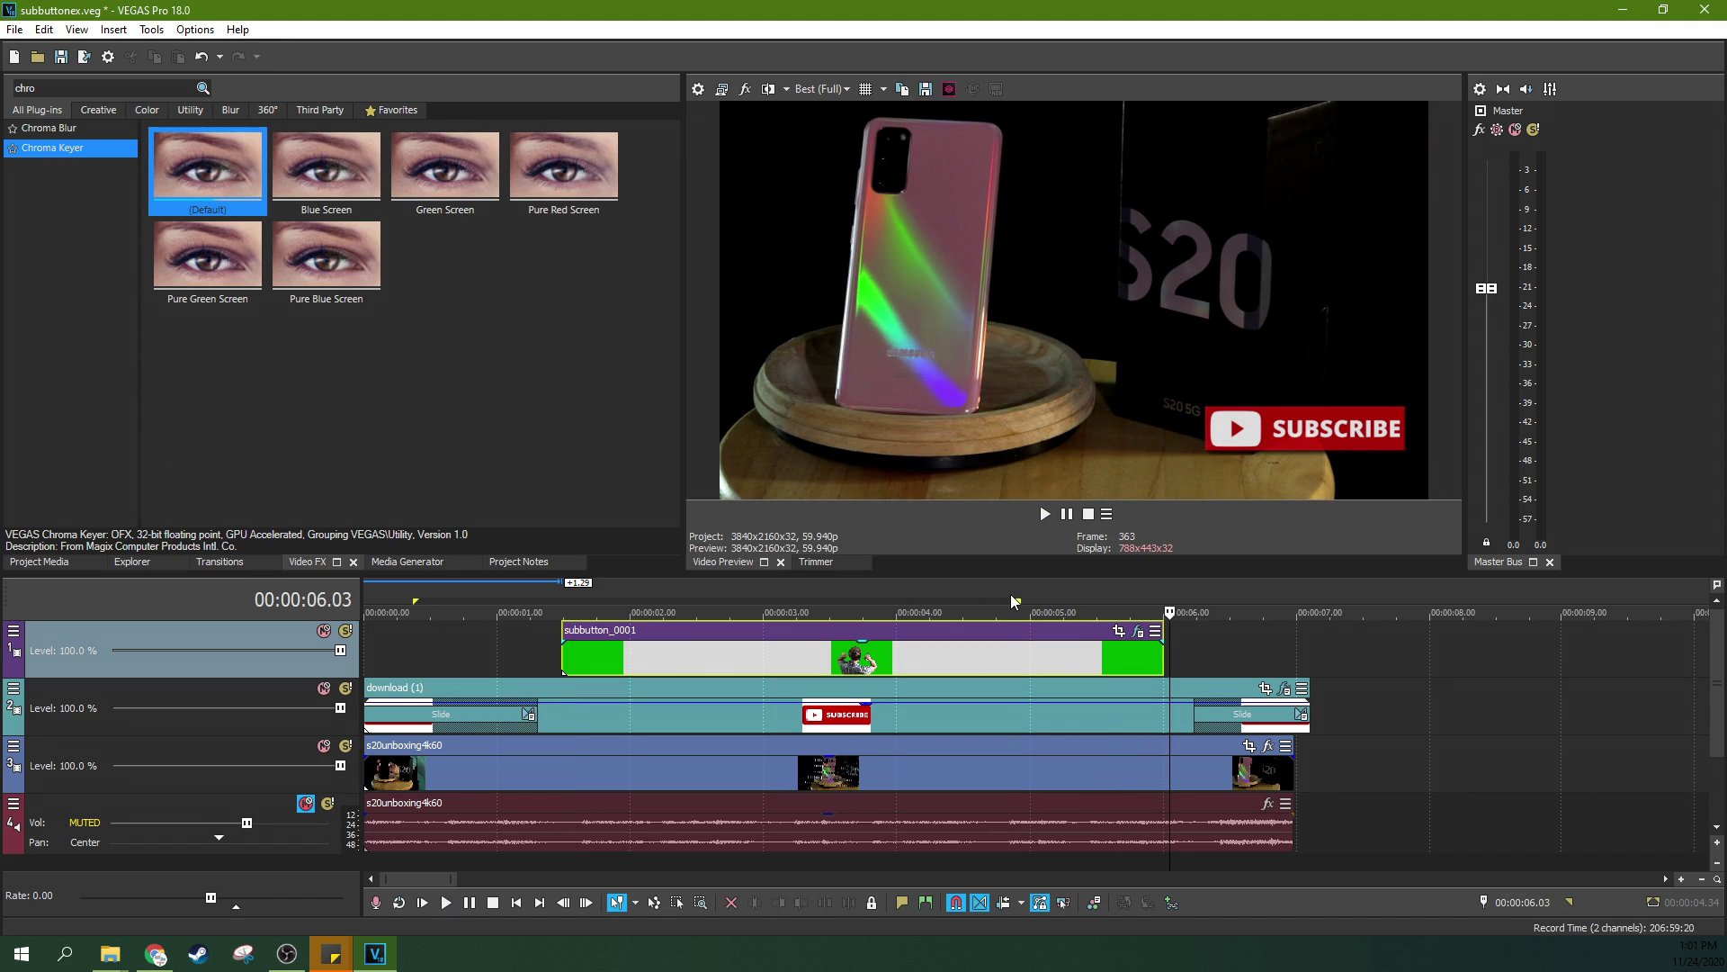
pyautogui.click(893, 674)
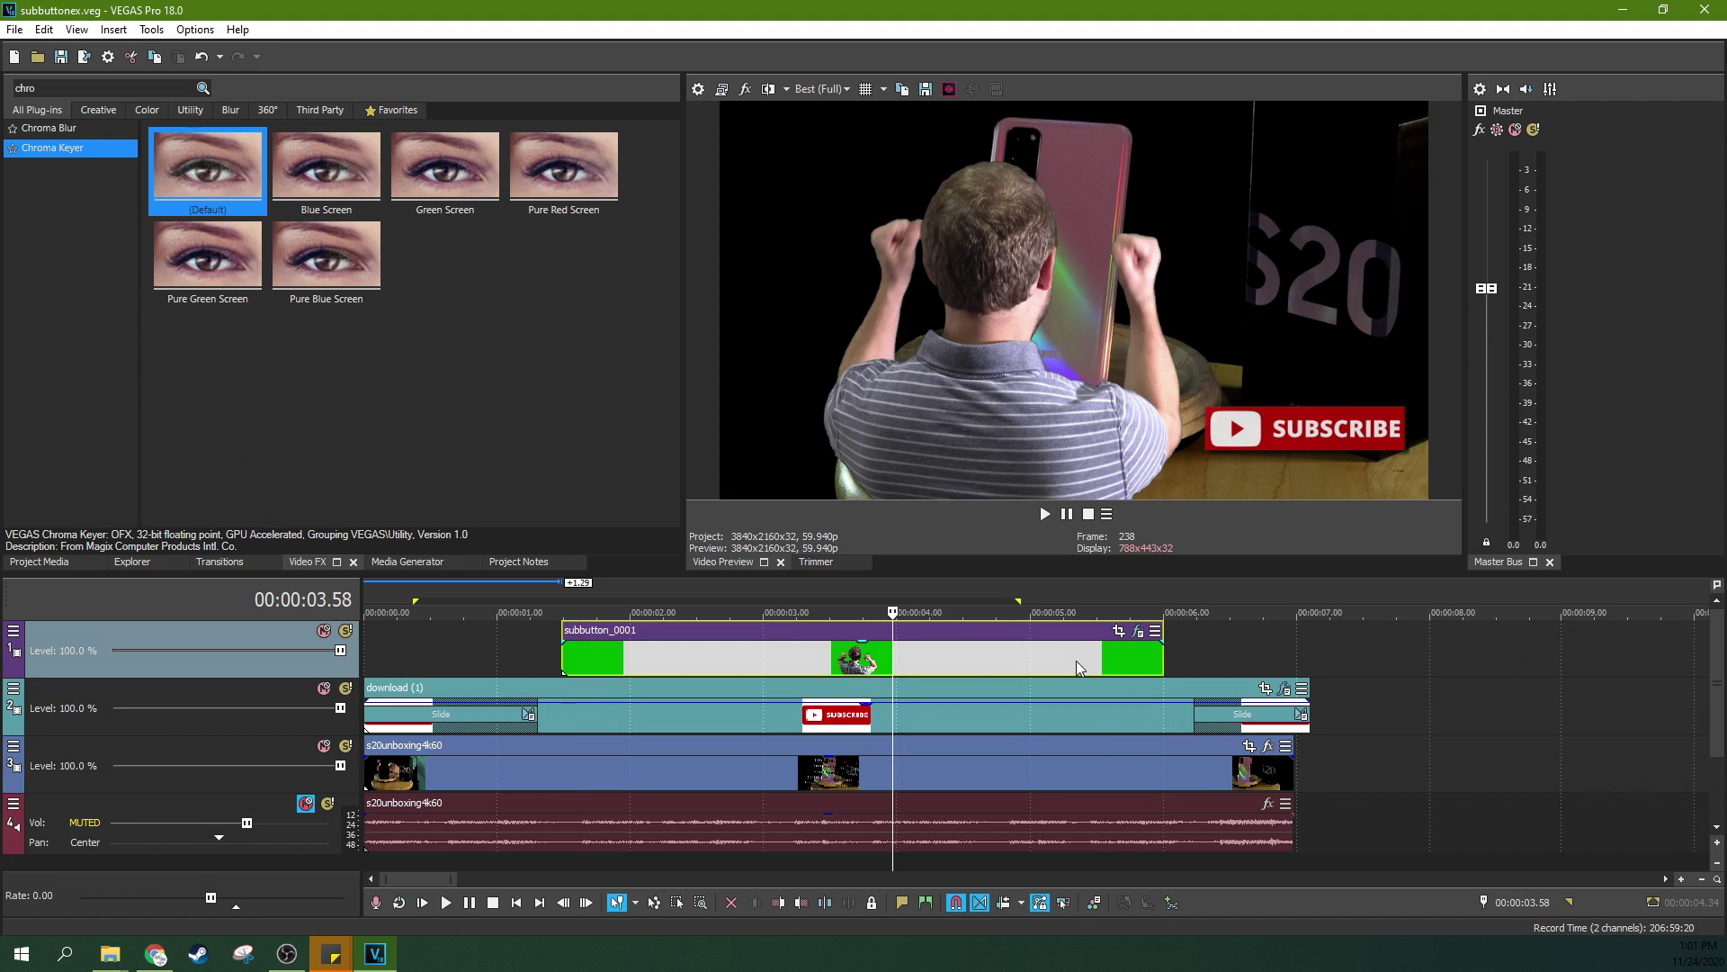
pyautogui.click(576, 663)
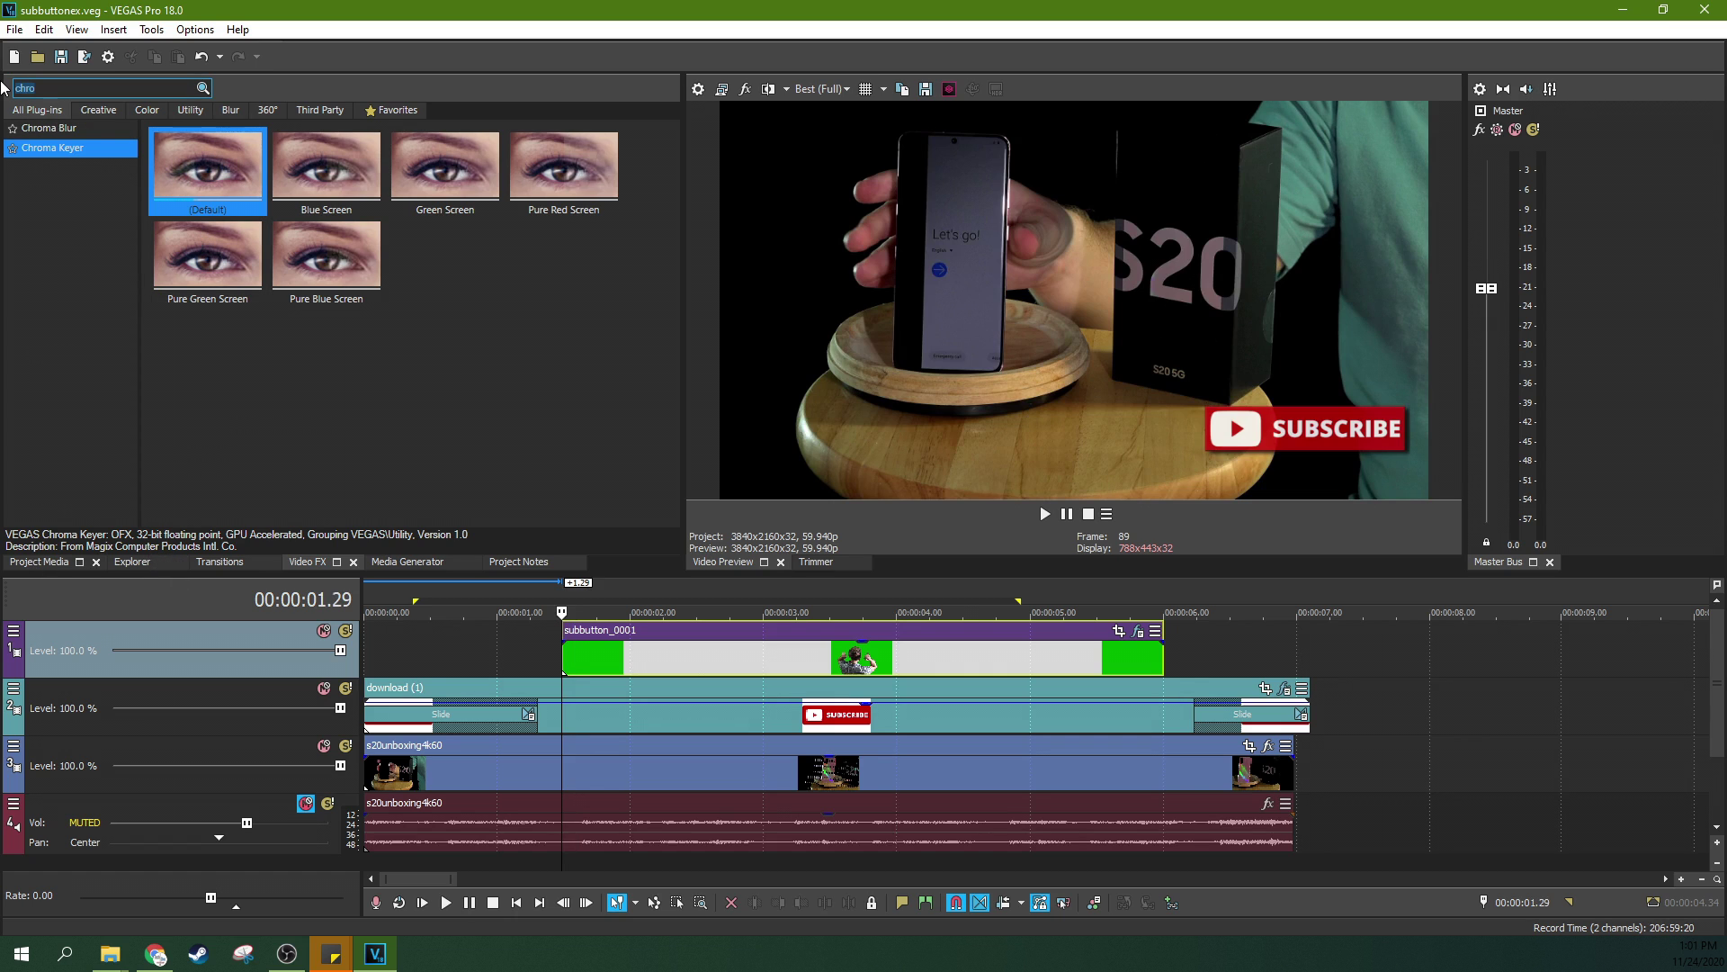
# Step: Apply Picture In Picture to subbutton_0001, scaling the presenter to 0.393 at position 0.811, 0.188
pyautogui.write('pic')
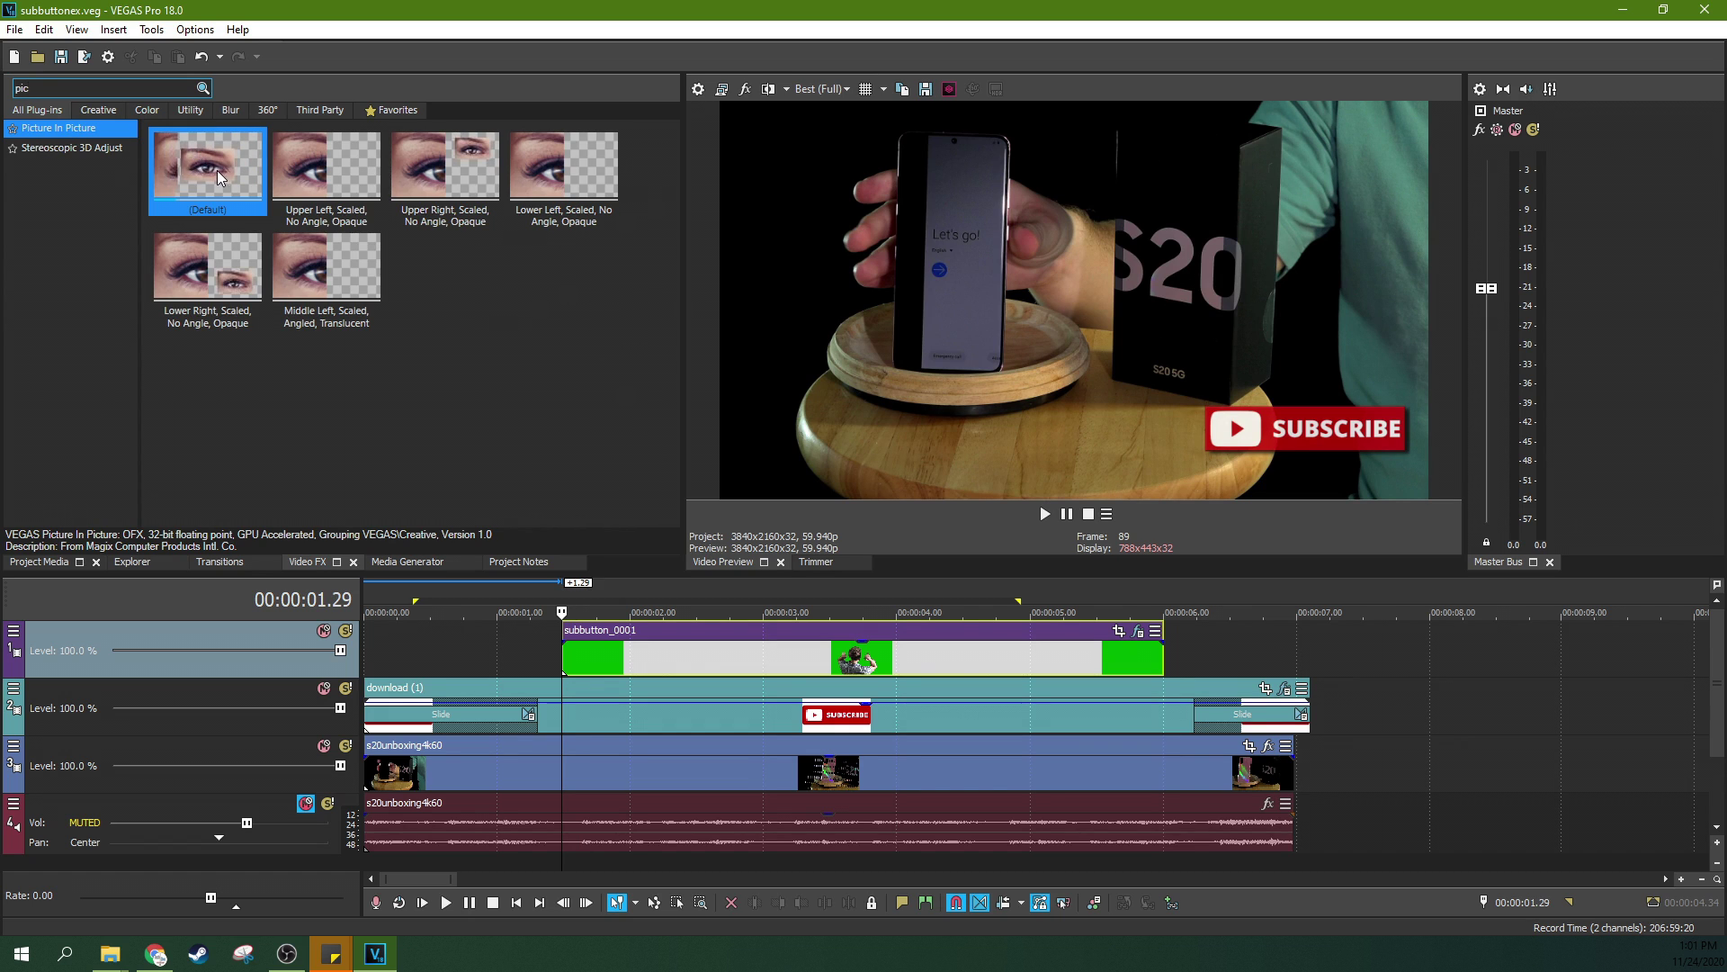
pyautogui.moveTo(218, 177); pyautogui.dragTo(785, 664)
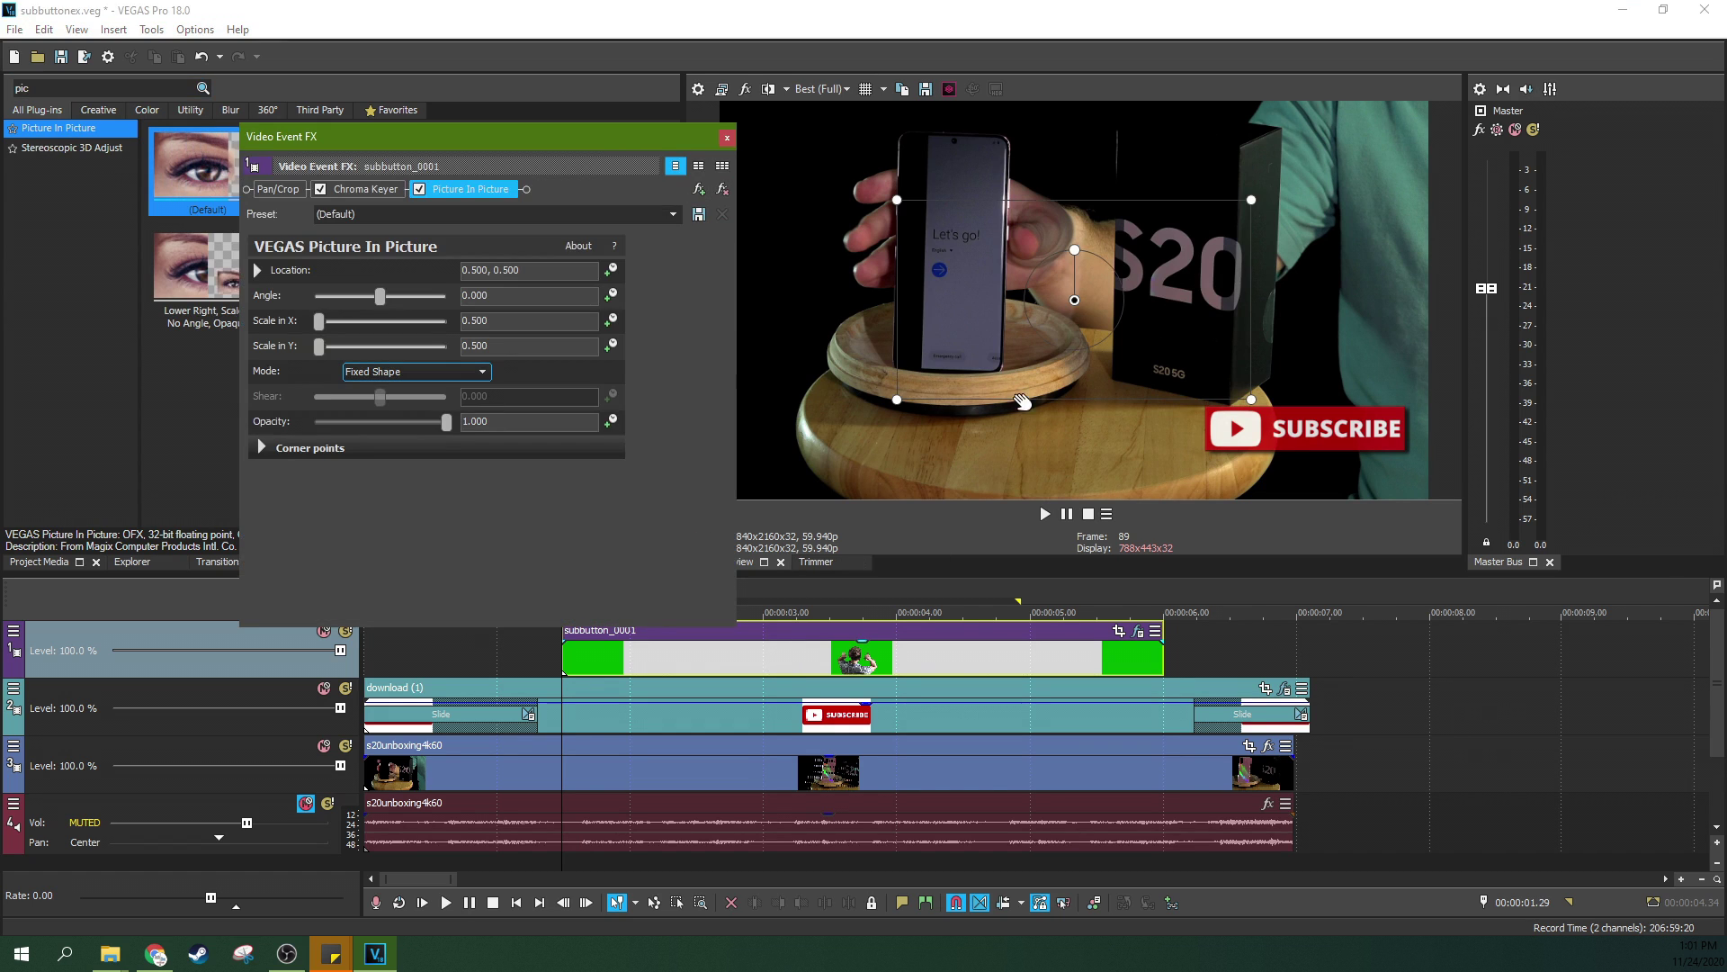
pyautogui.click(850, 661)
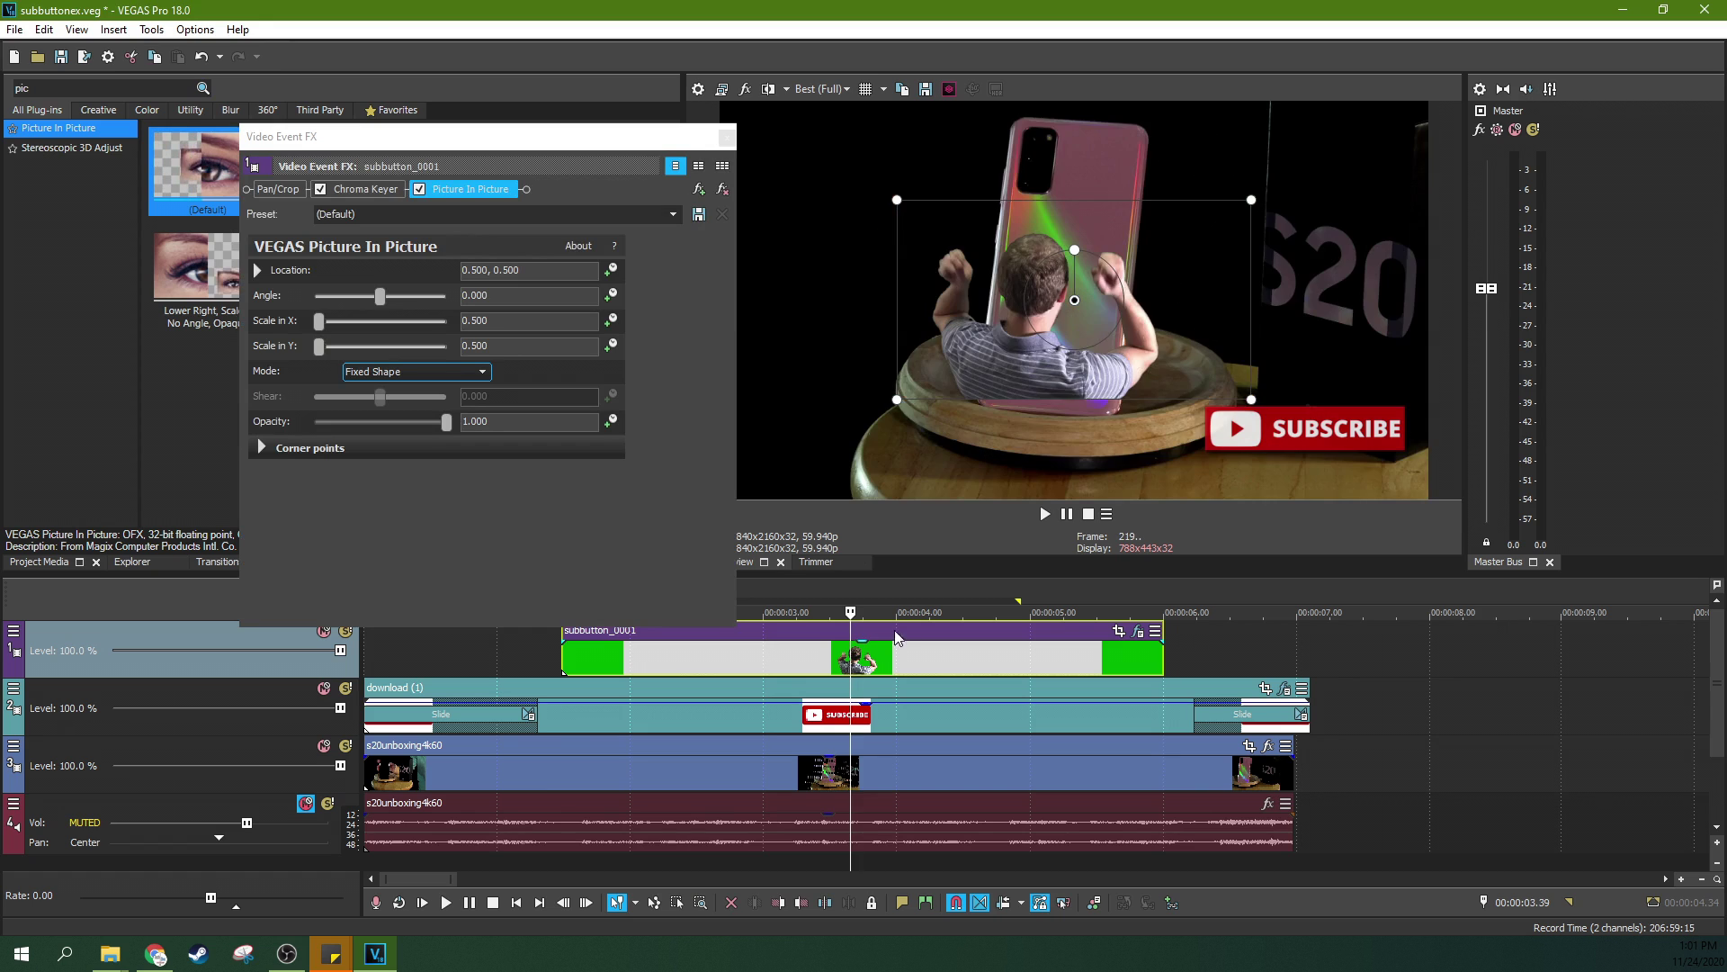
pyautogui.moveTo(1103, 404); pyautogui.dragTo(1176, 384)
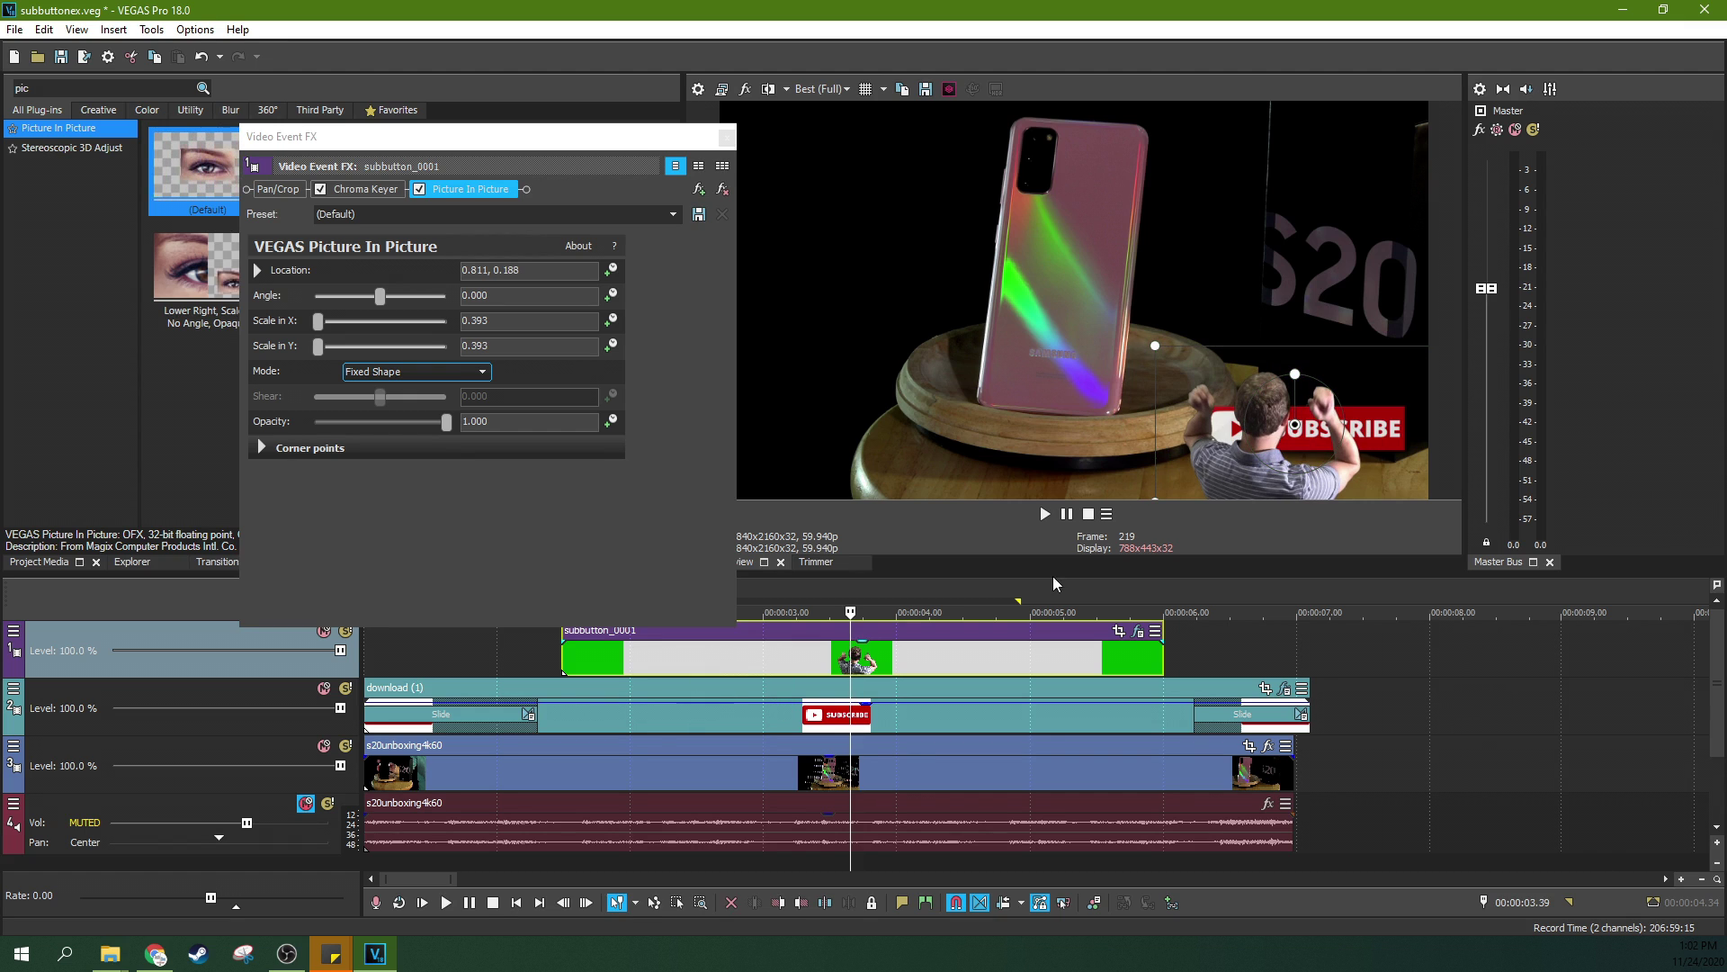
pyautogui.click(1271, 694)
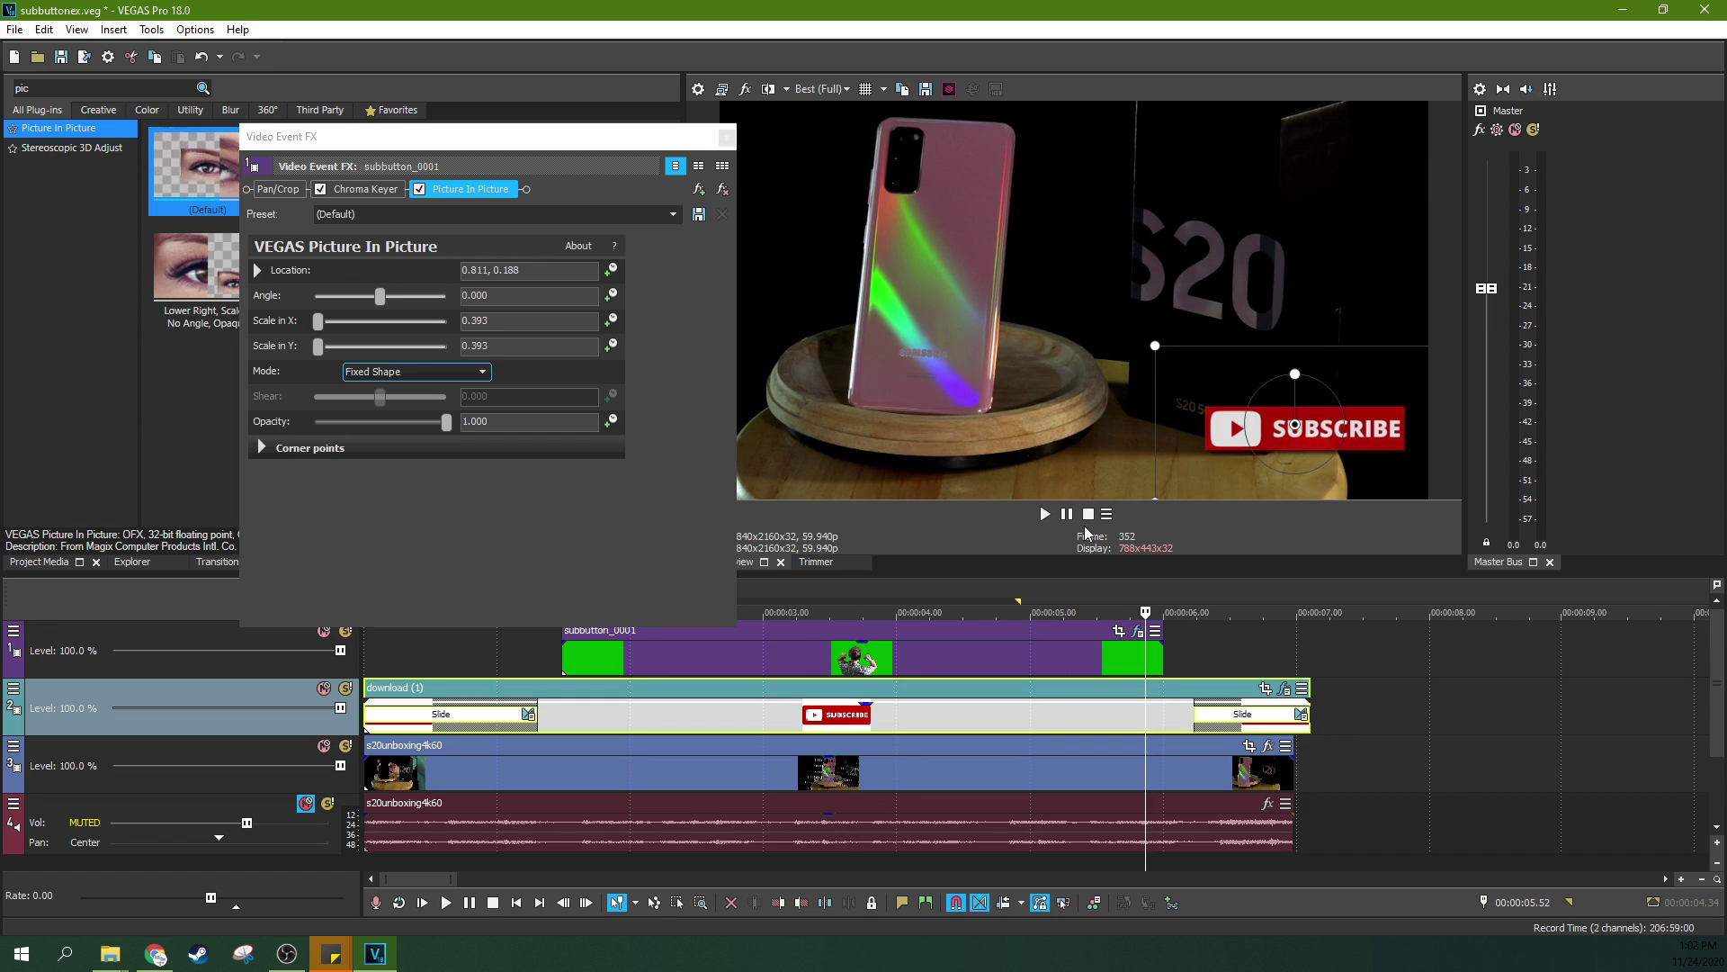
pyautogui.click(726, 137)
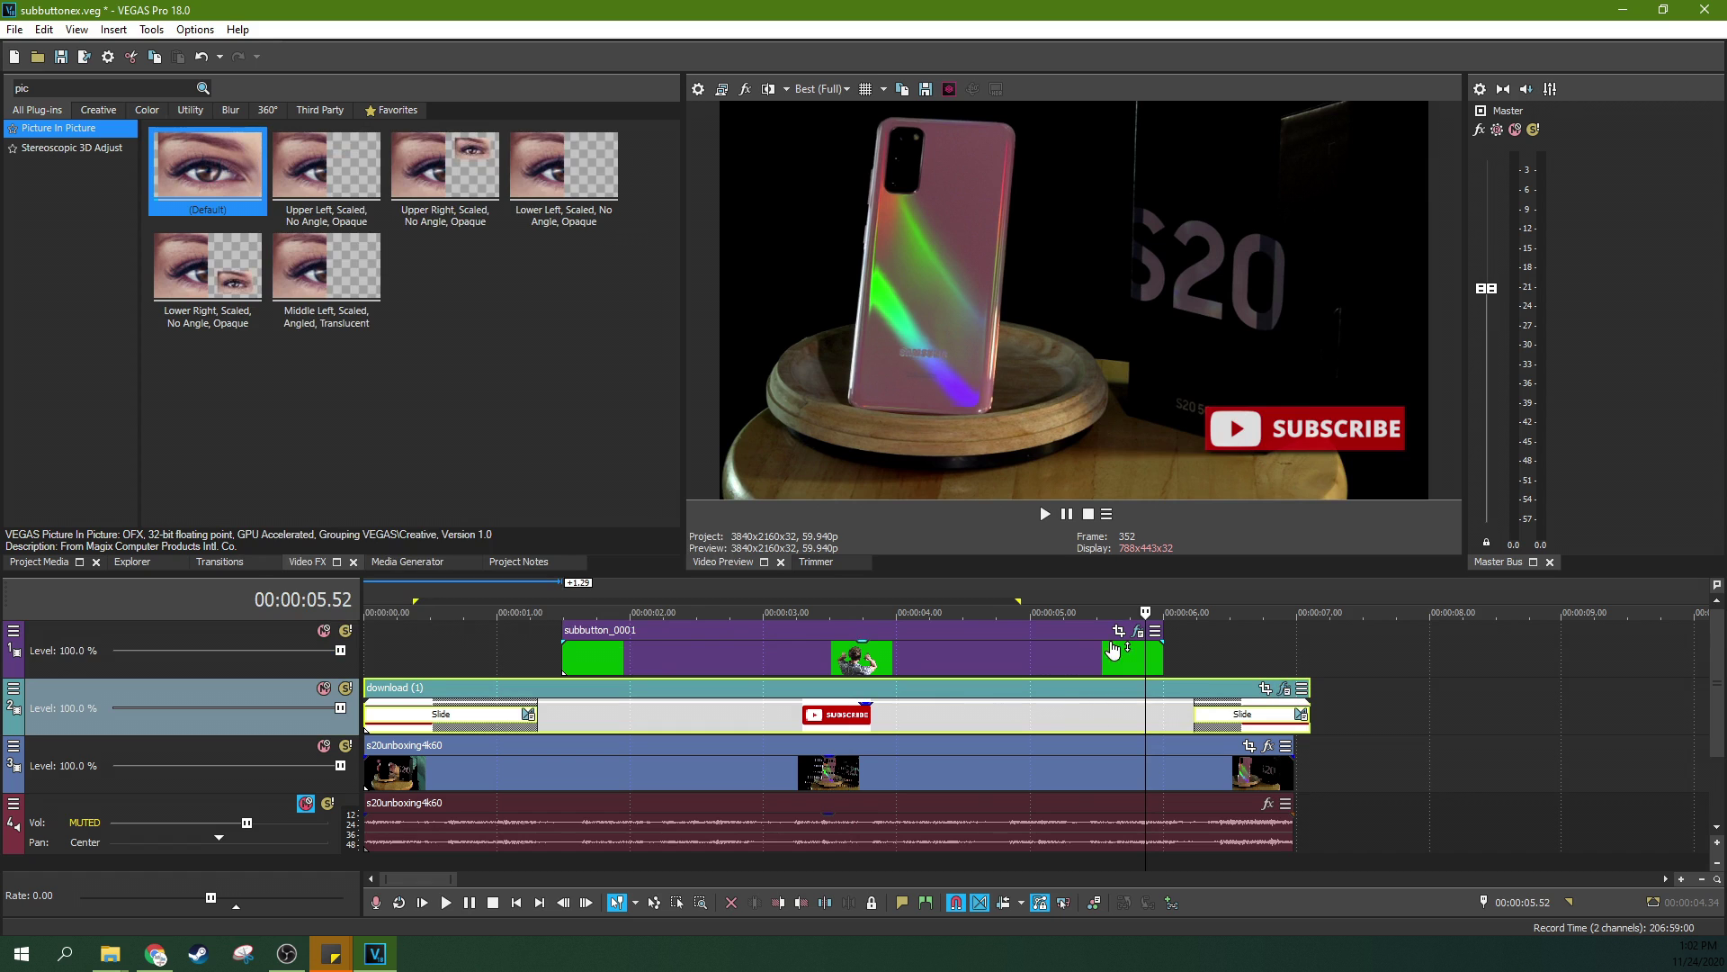
# Step: Nudge the SUBSCRIBE button left via Picture In Picture and set its Bézier mask Width to 1.000
pyautogui.click(1288, 690)
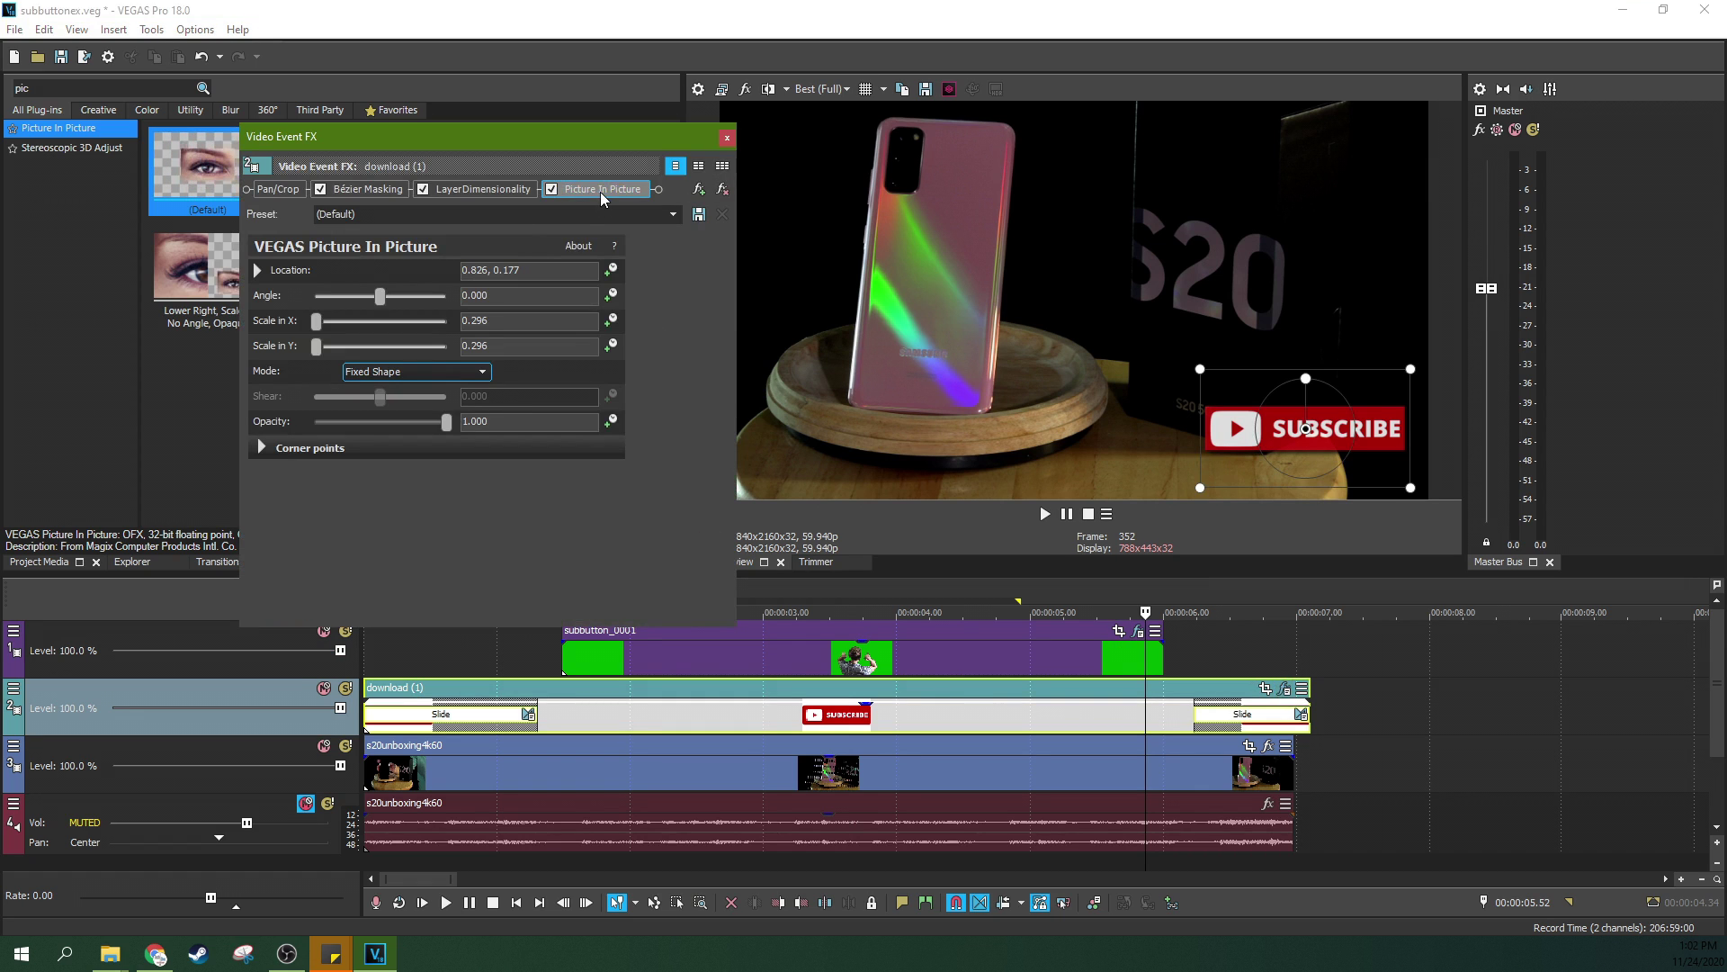
pyautogui.moveTo(1250, 383); pyautogui.dragTo(1209, 385)
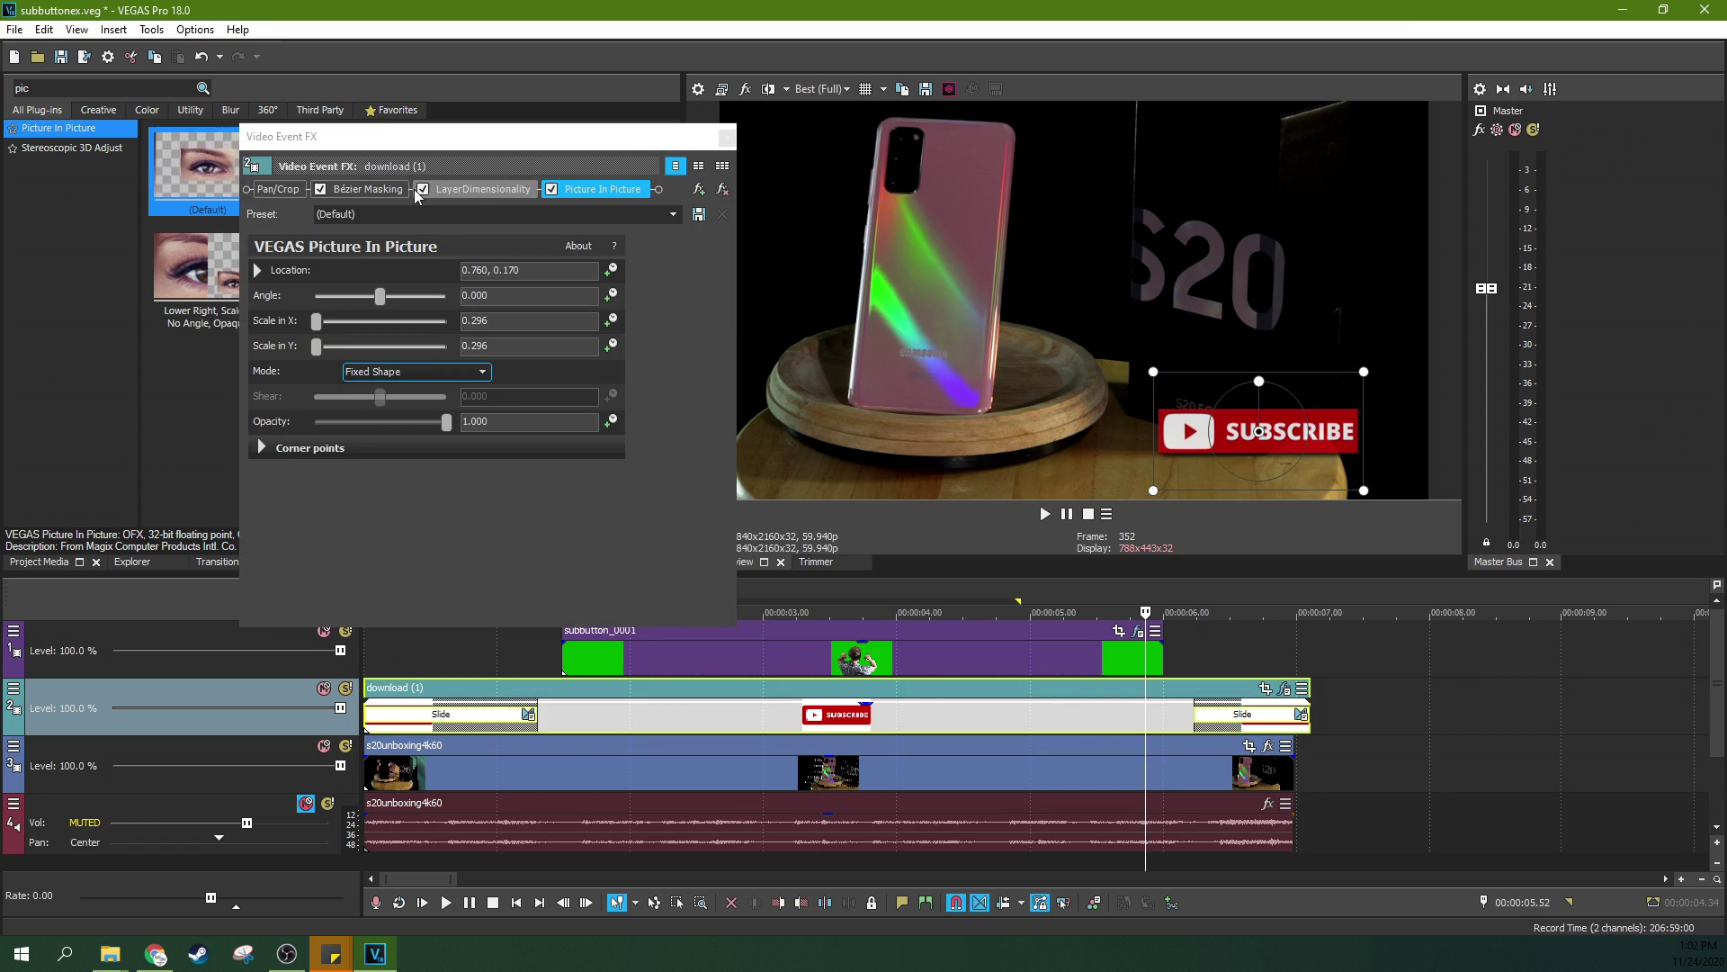
pyautogui.click(368, 189)
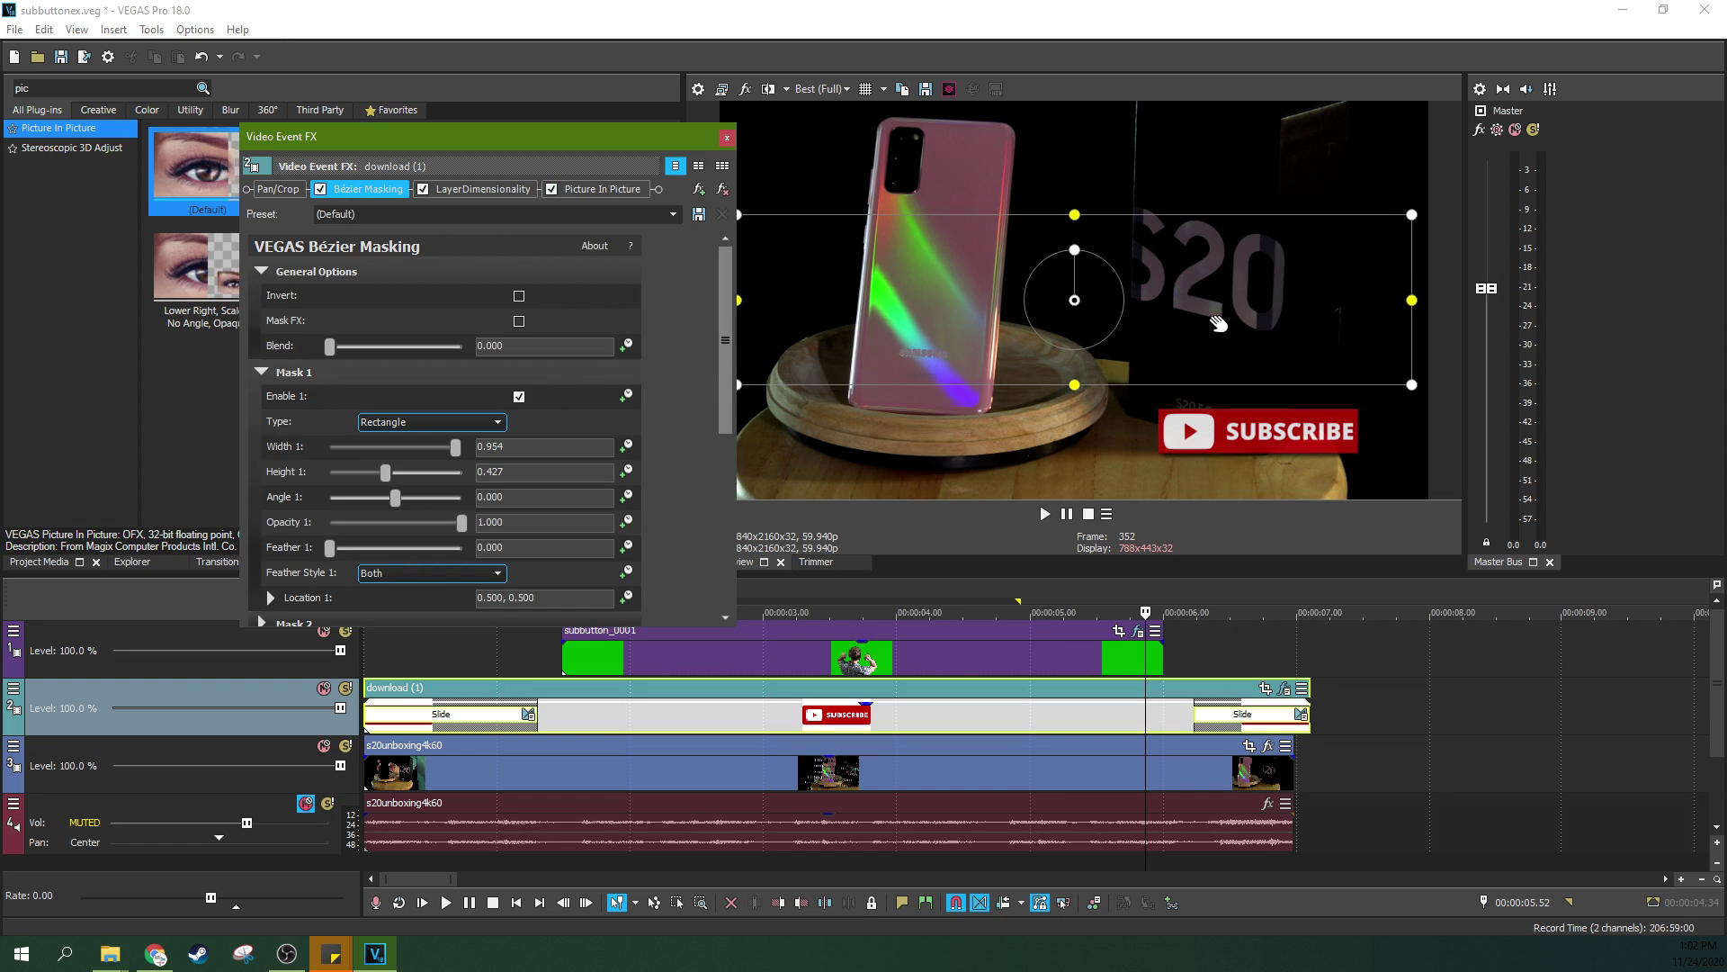
pyautogui.moveTo(1411, 300); pyautogui.dragTo(1426, 300)
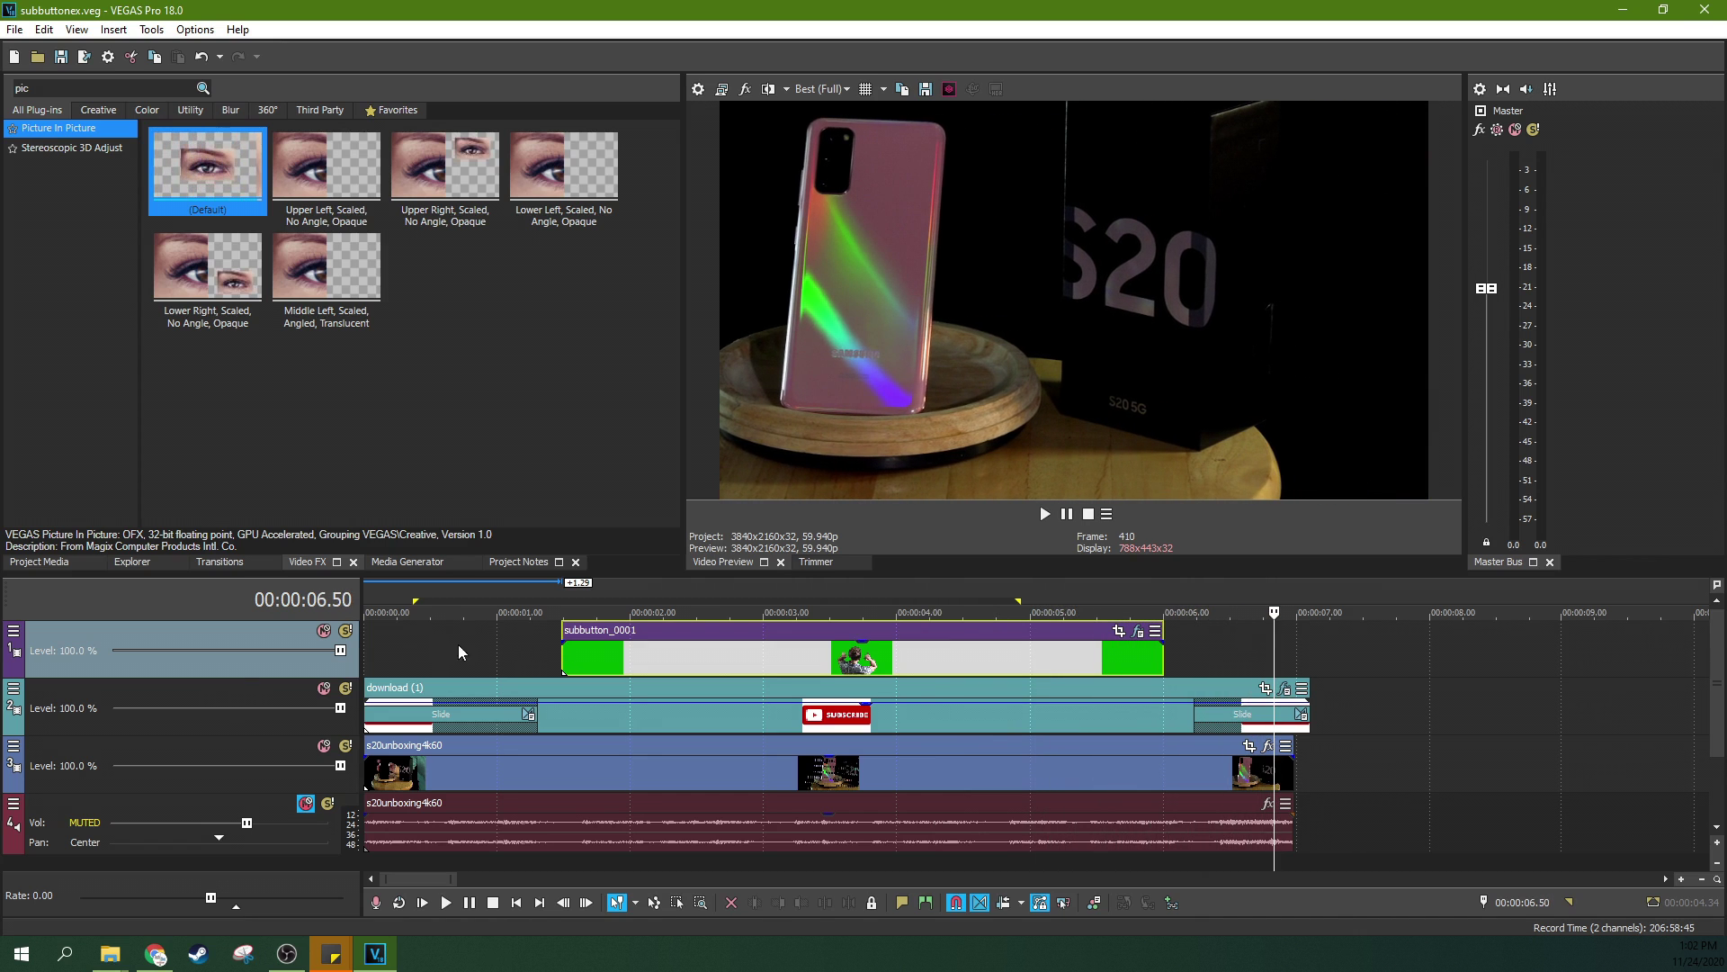
# Step: Play back the composite from the presenter clip's start and pause just after the punch
pyautogui.click(548, 646)
pyautogui.click(595, 646)
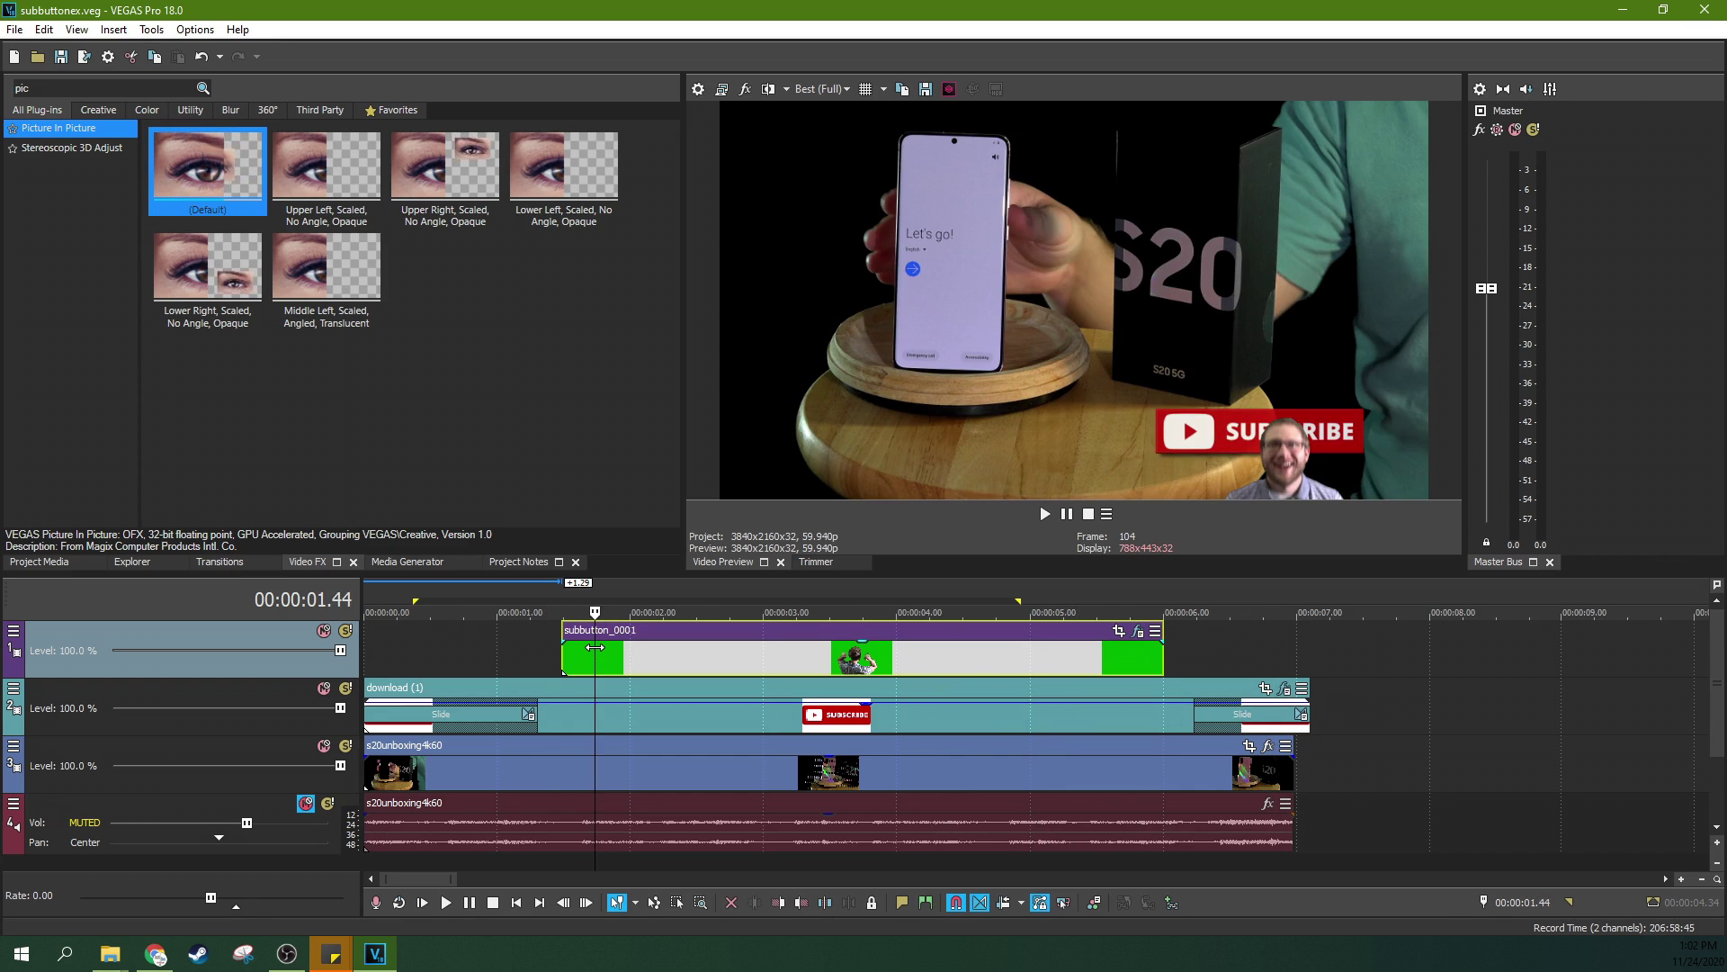
pyautogui.press('space')
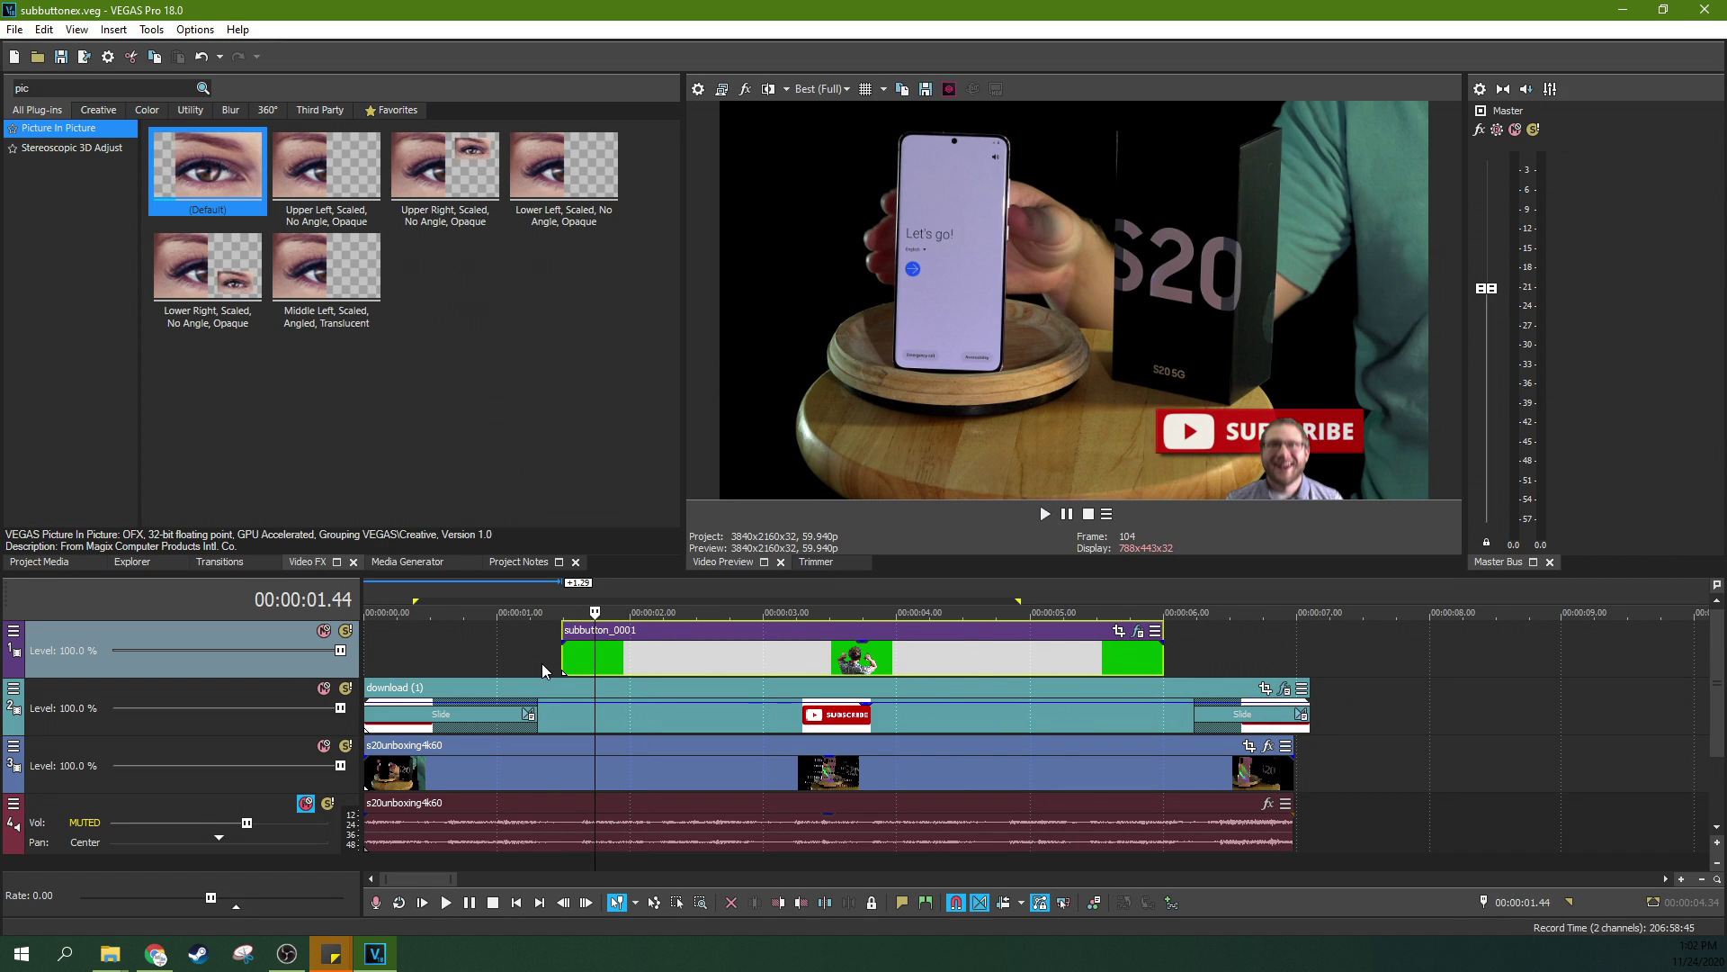
pyautogui.click(542, 670)
pyautogui.click(1045, 513)
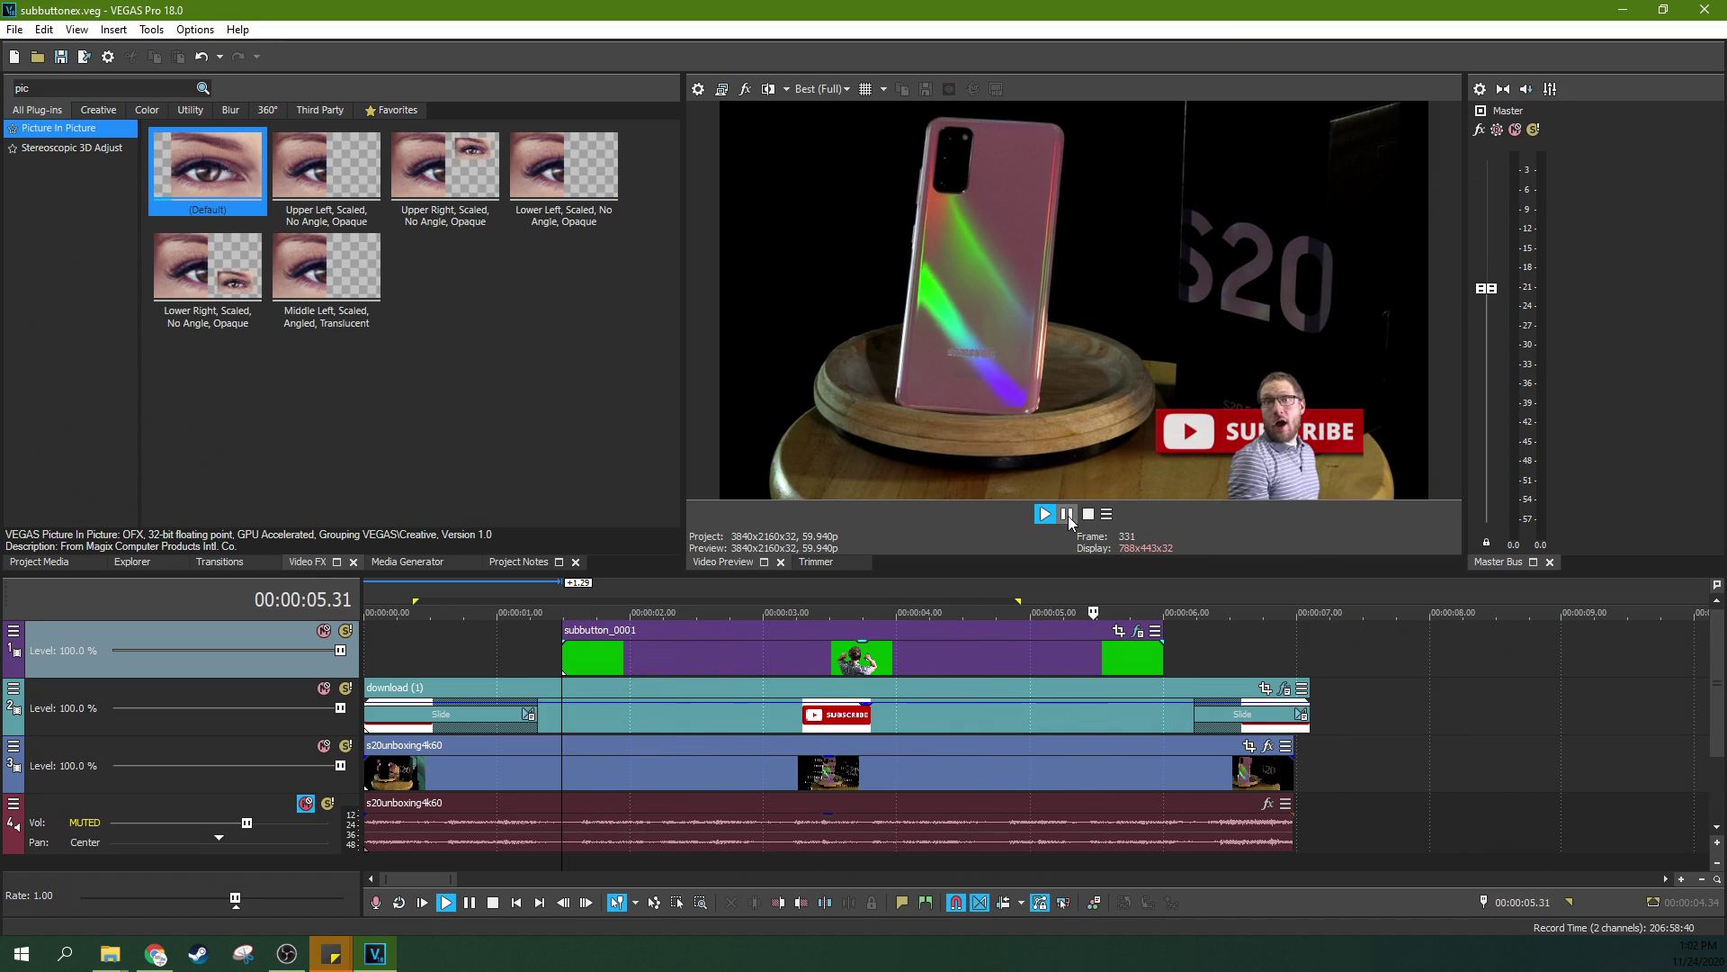
pyautogui.click(1068, 517)
pyautogui.click(963, 655)
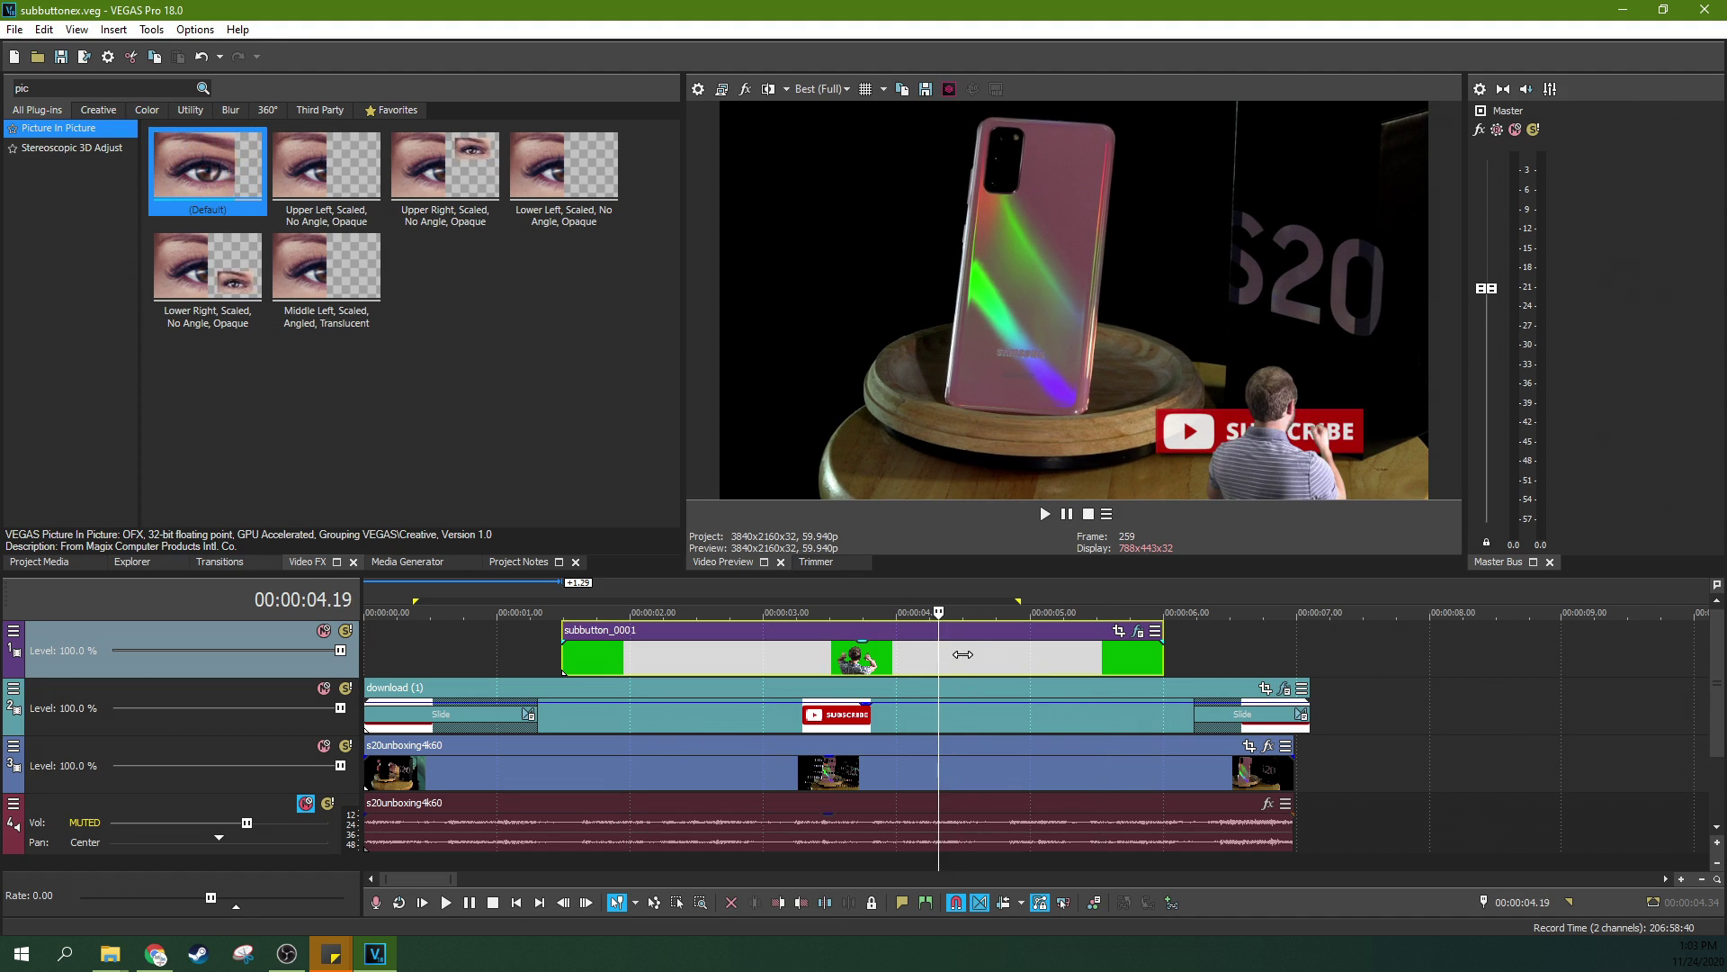
# Step: Step frame by frame to the impact at 00:00:04.03 and insert a new top video track
pyautogui.press('Right')
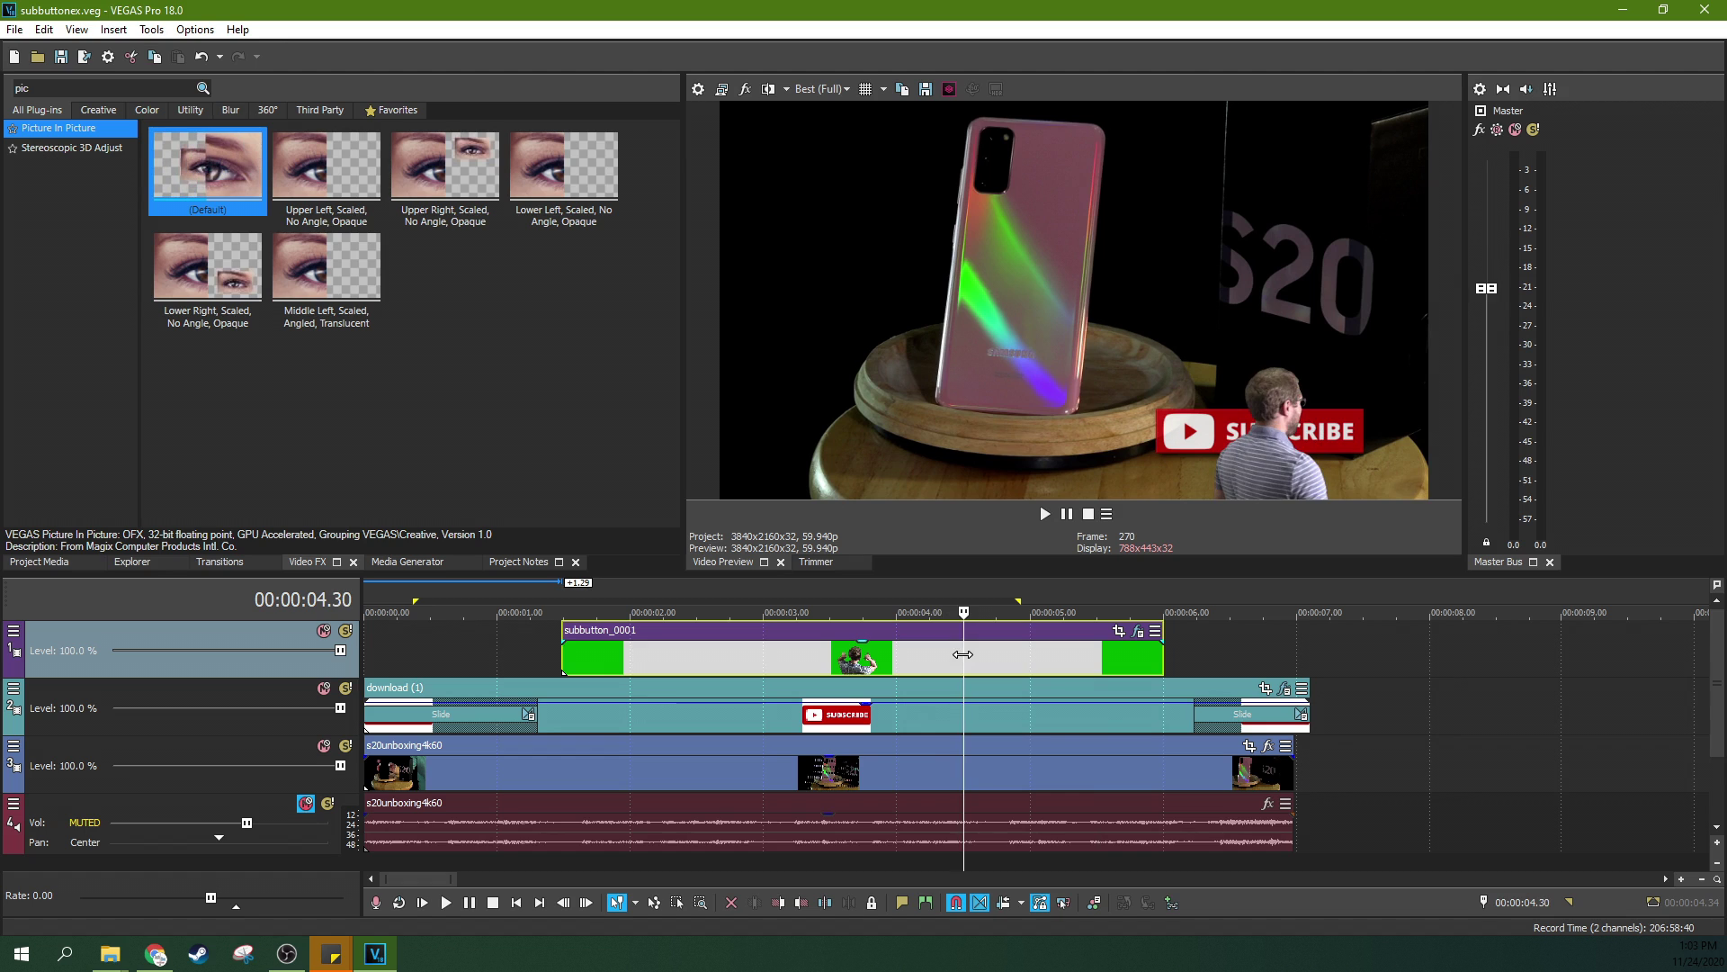
pyautogui.press('Left')
pyautogui.press('Left')
pyautogui.press('Left')
pyautogui.press('Left')
pyautogui.press('Left')
pyautogui.press('Left')
pyautogui.press('Left')
pyautogui.press('Left')
pyautogui.press('Left')
pyautogui.press('Left')
pyautogui.press('Left')
pyautogui.press('Left')
pyautogui.press('Left')
pyautogui.press('Left')
pyautogui.press('Left')
pyautogui.press('Left')
pyautogui.press('Left')
pyautogui.press('Left')
pyautogui.press('Left')
pyautogui.press('Left')
pyautogui.press('Left')
pyautogui.press('Left')
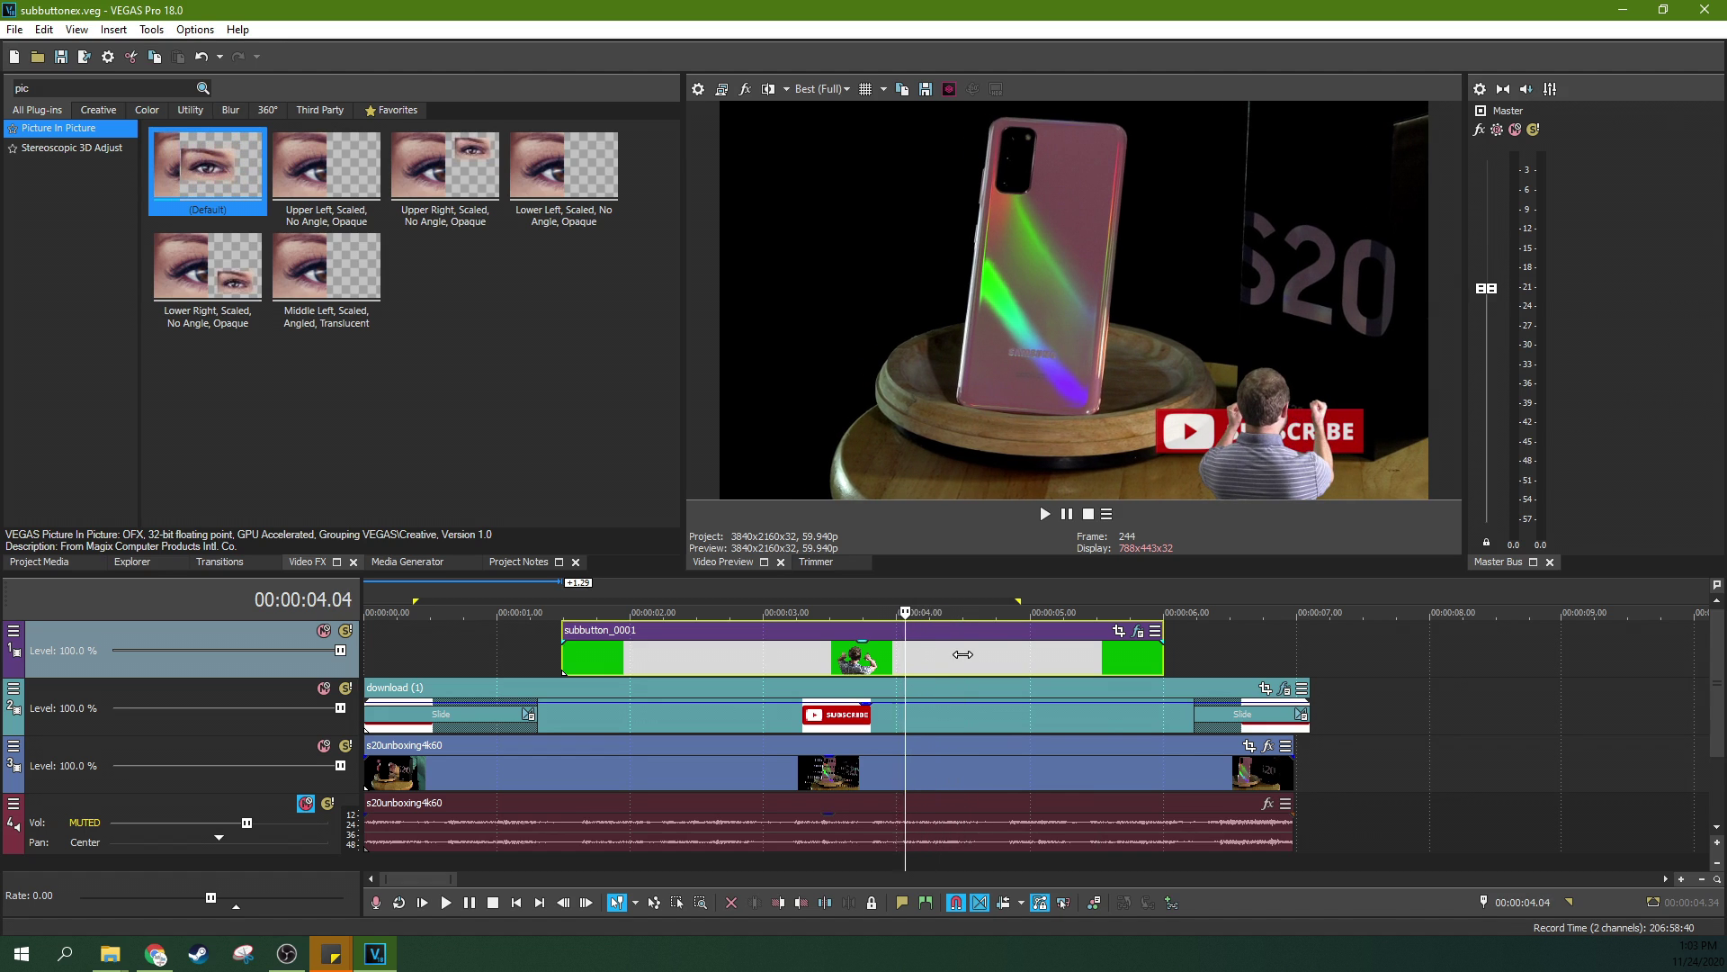
pyautogui.press('Left')
pyautogui.press('Left')
pyautogui.press('Left')
pyautogui.press('Left')
pyautogui.press('Left')
pyautogui.press('Left')
pyautogui.press('Left')
pyautogui.press('Left')
pyautogui.press('Left')
pyautogui.press('Left')
pyautogui.press('Left')
pyautogui.press('Left')
pyautogui.press('Left')
pyautogui.press('Left')
pyautogui.press('Left')
pyautogui.press('Left')
pyautogui.press('Left')
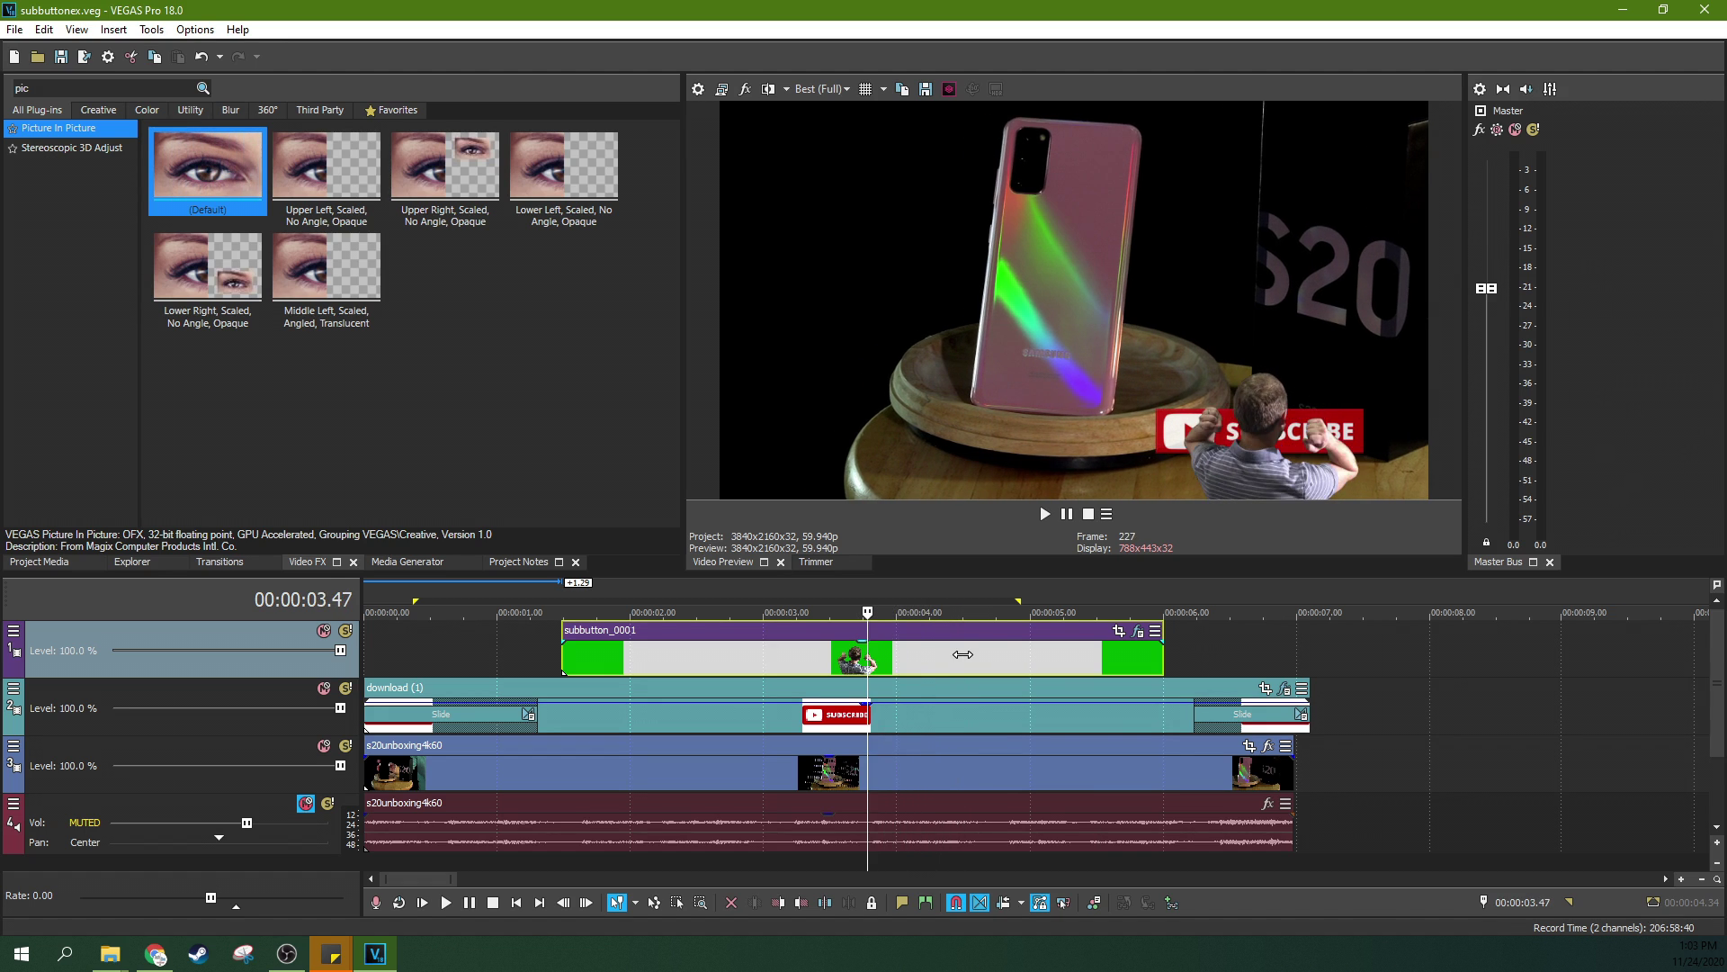
pyautogui.press('Right')
pyautogui.press('Right')
pyautogui.press('Right')
pyautogui.press('Right')
pyautogui.press('Right')
pyautogui.press('Right')
pyautogui.press('Right')
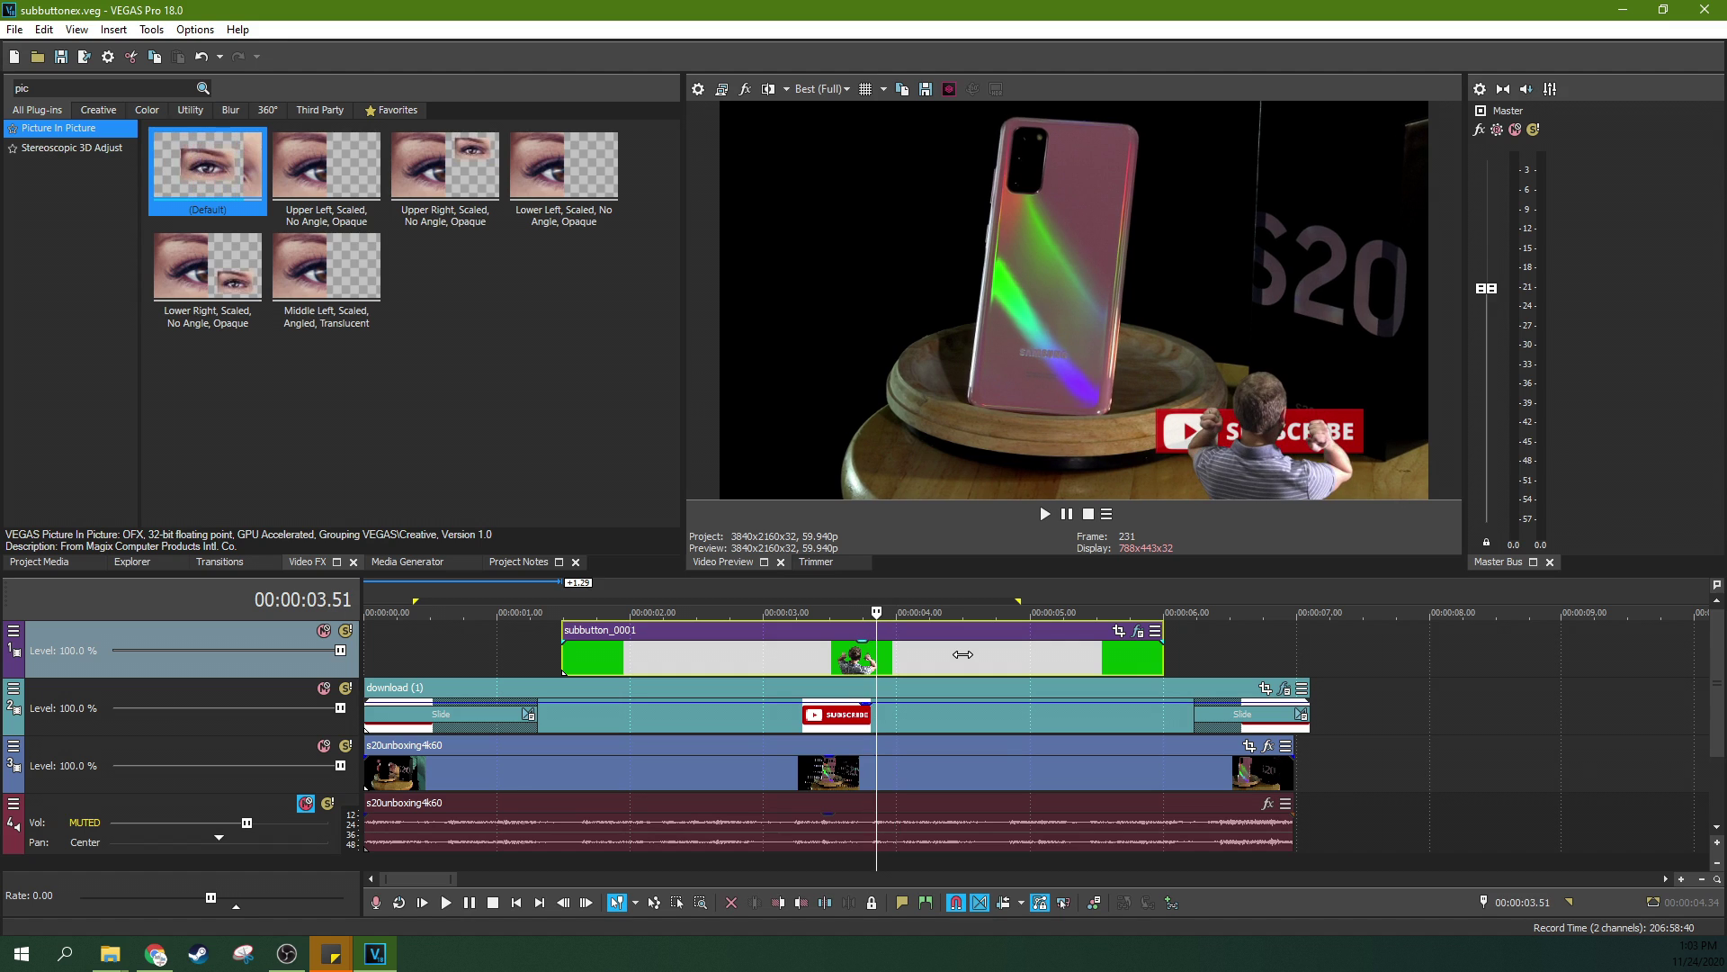
pyautogui.press('Right')
pyautogui.press('Right')
pyautogui.press('Right')
pyautogui.press('Right')
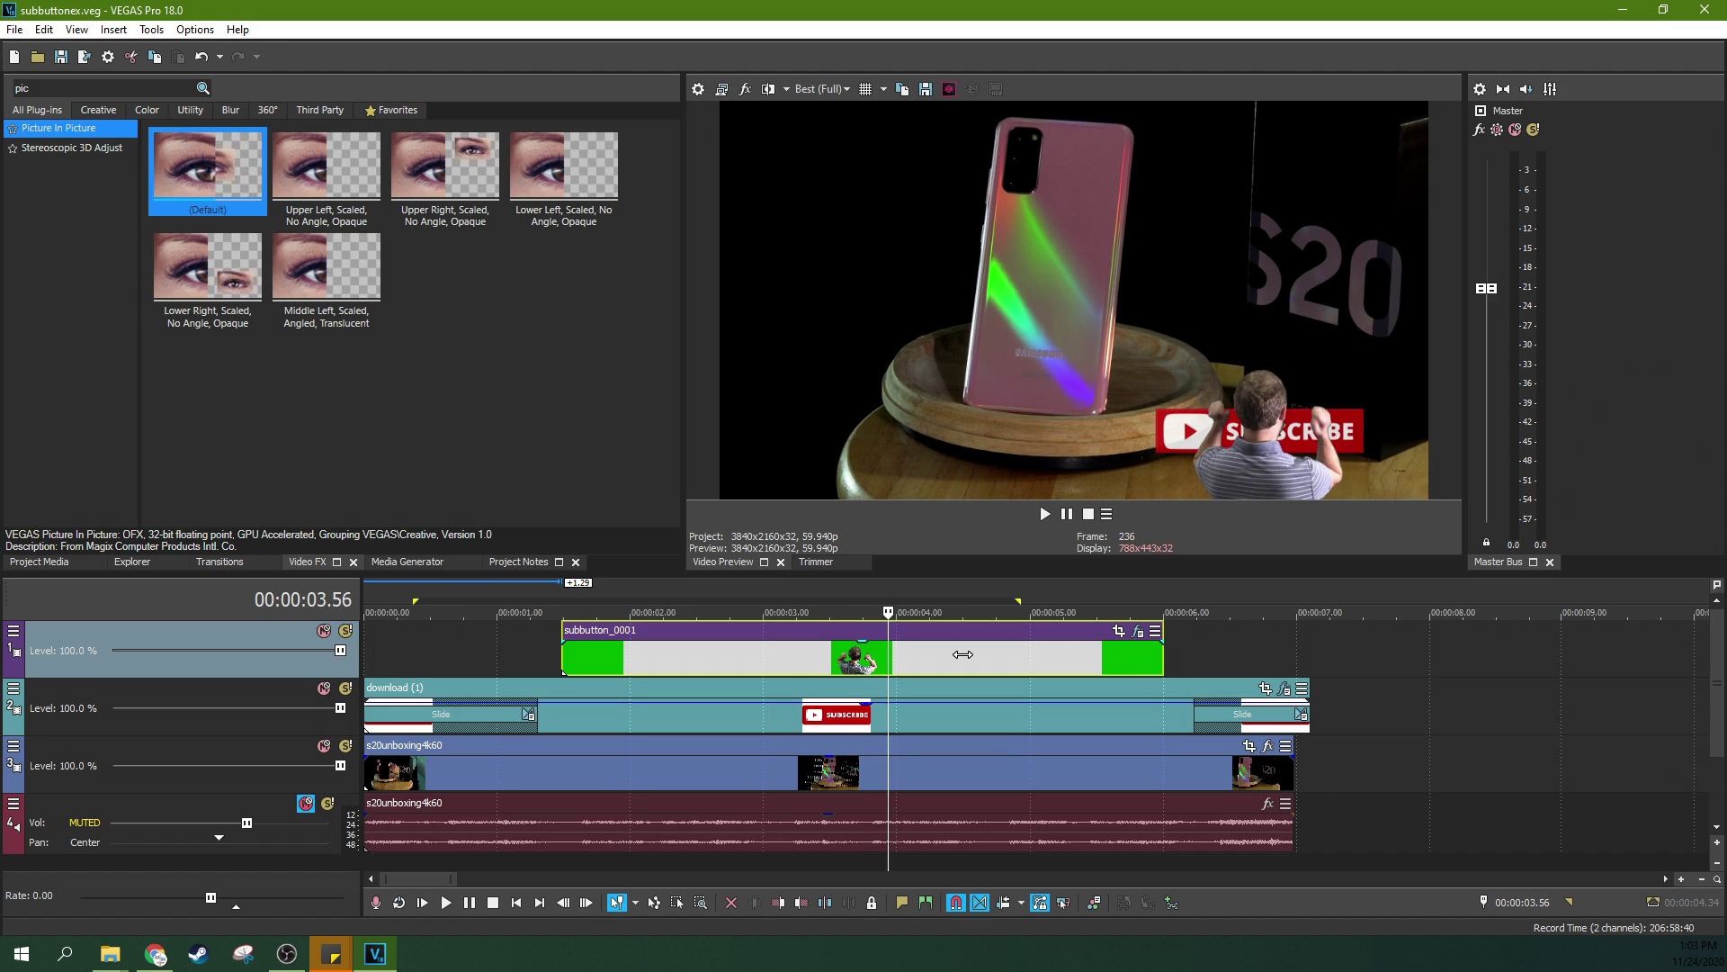
pyautogui.press('Right')
pyautogui.press('Right')
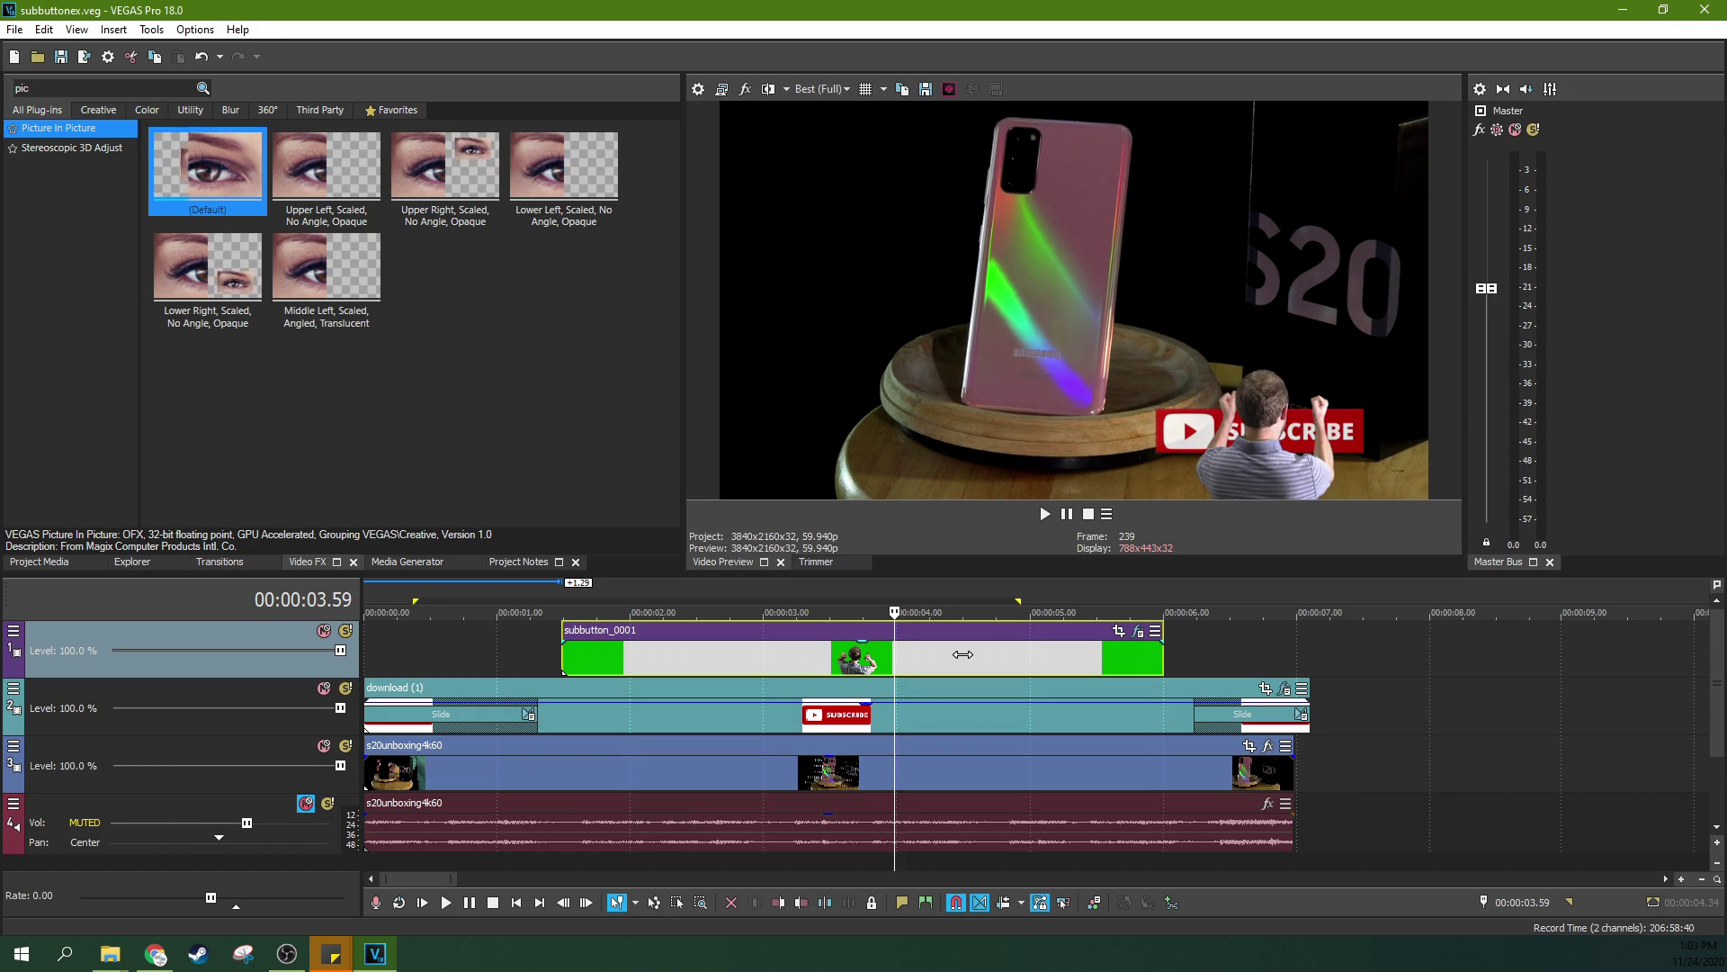
pyautogui.press('Right')
pyautogui.press('Right')
pyautogui.press('Right')
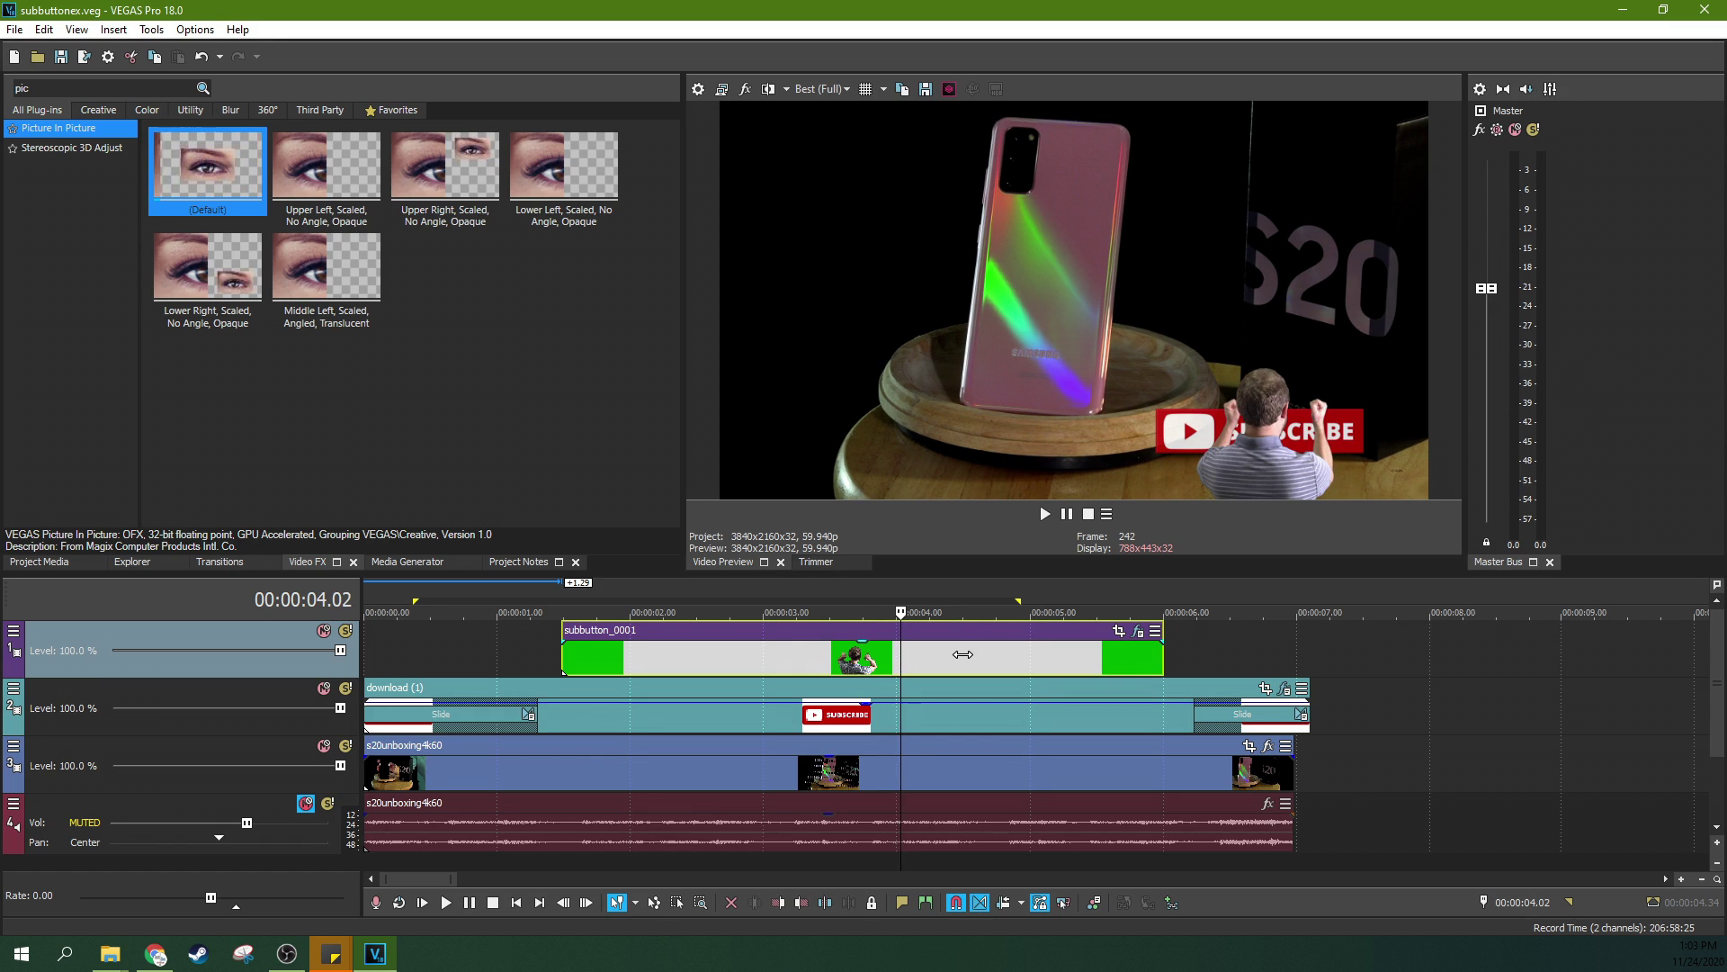
pyautogui.press('Right')
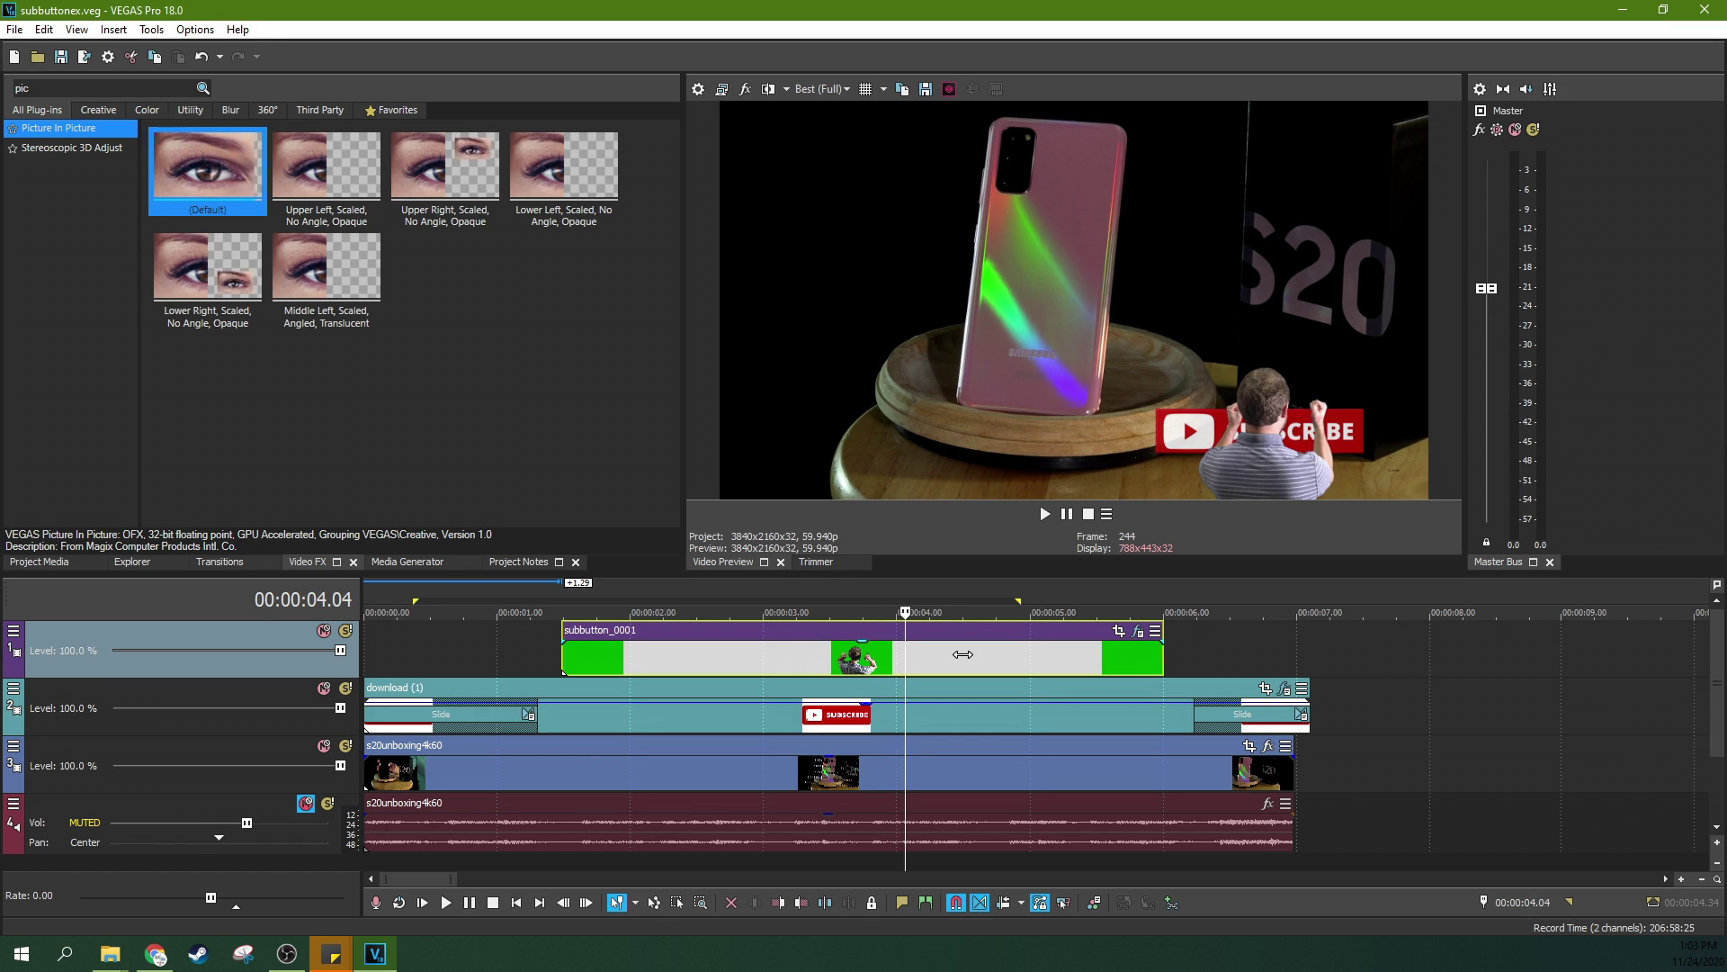
pyautogui.press('Left')
pyautogui.press('Left')
pyautogui.press('Left')
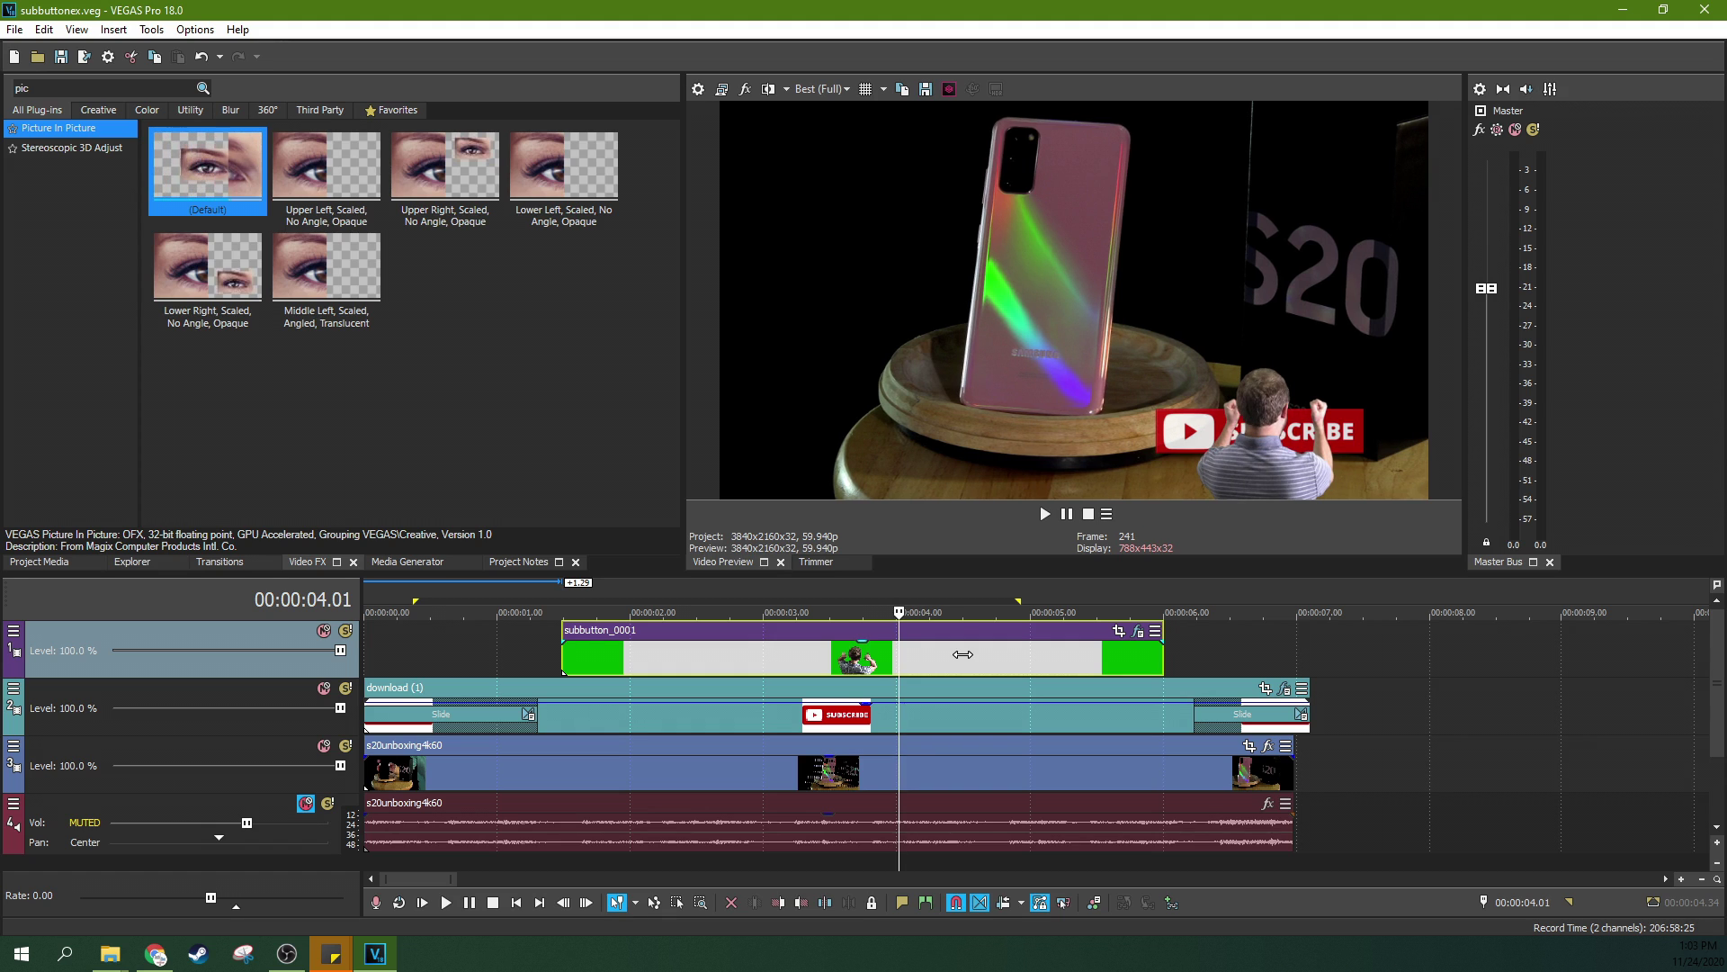
pyautogui.press('Right')
pyautogui.press('Right')
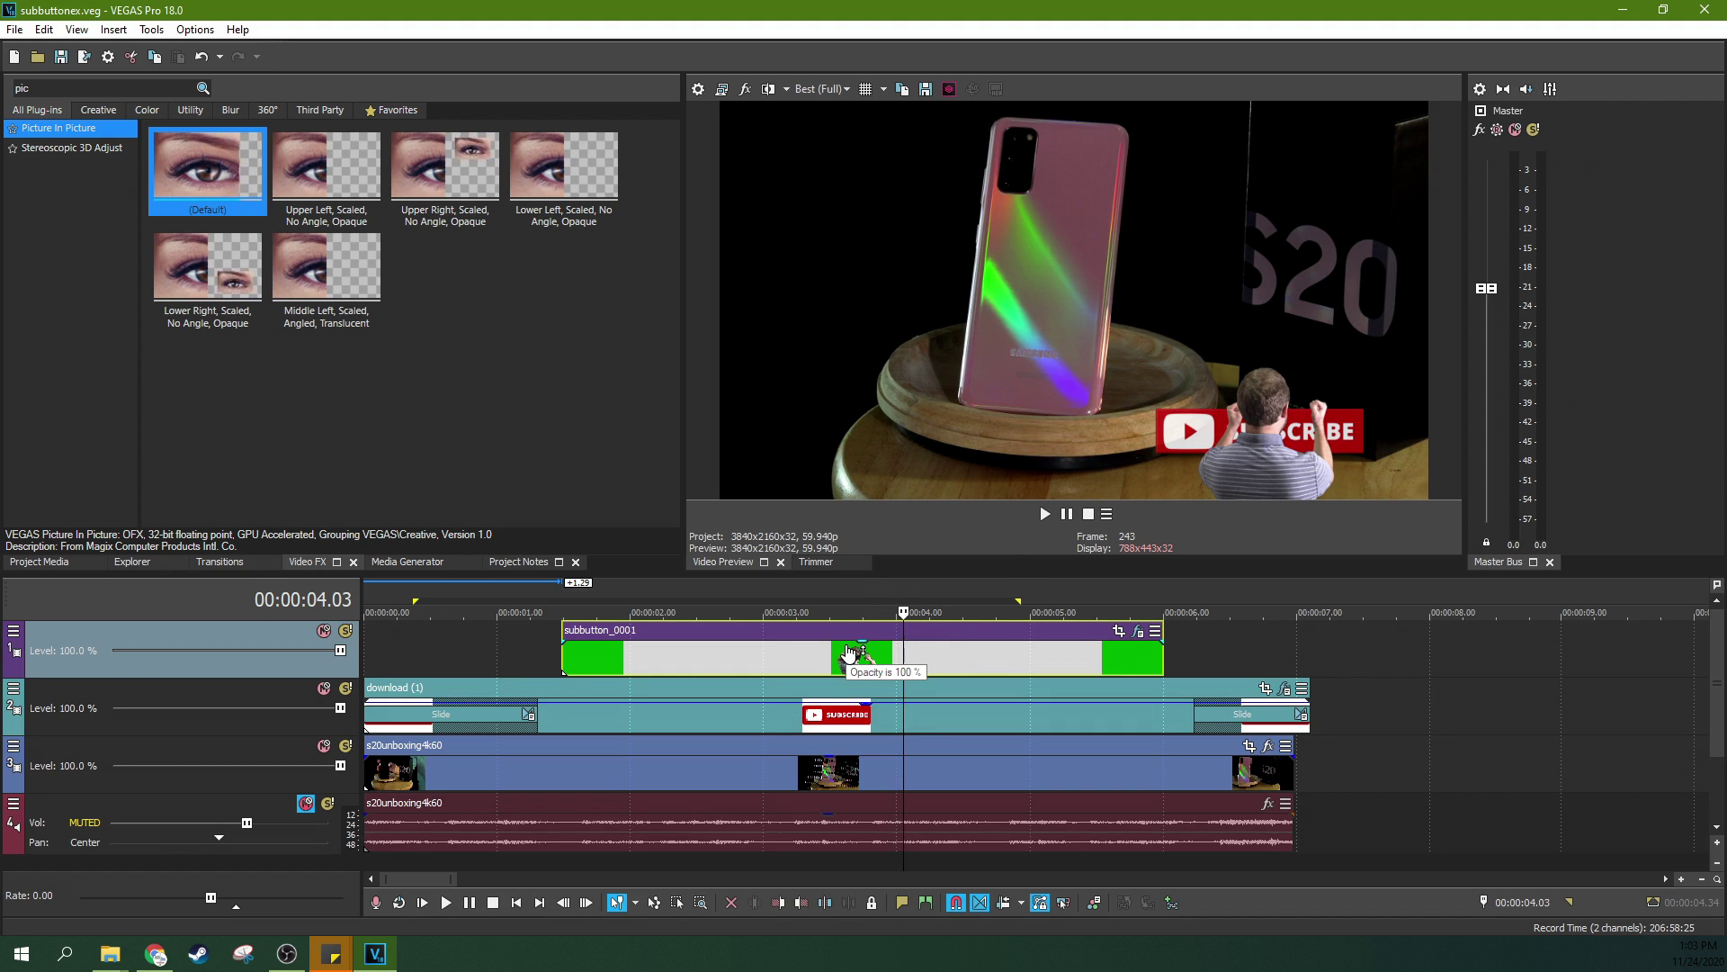
pyautogui.hotkey('ctrl', 'shift', 'q')
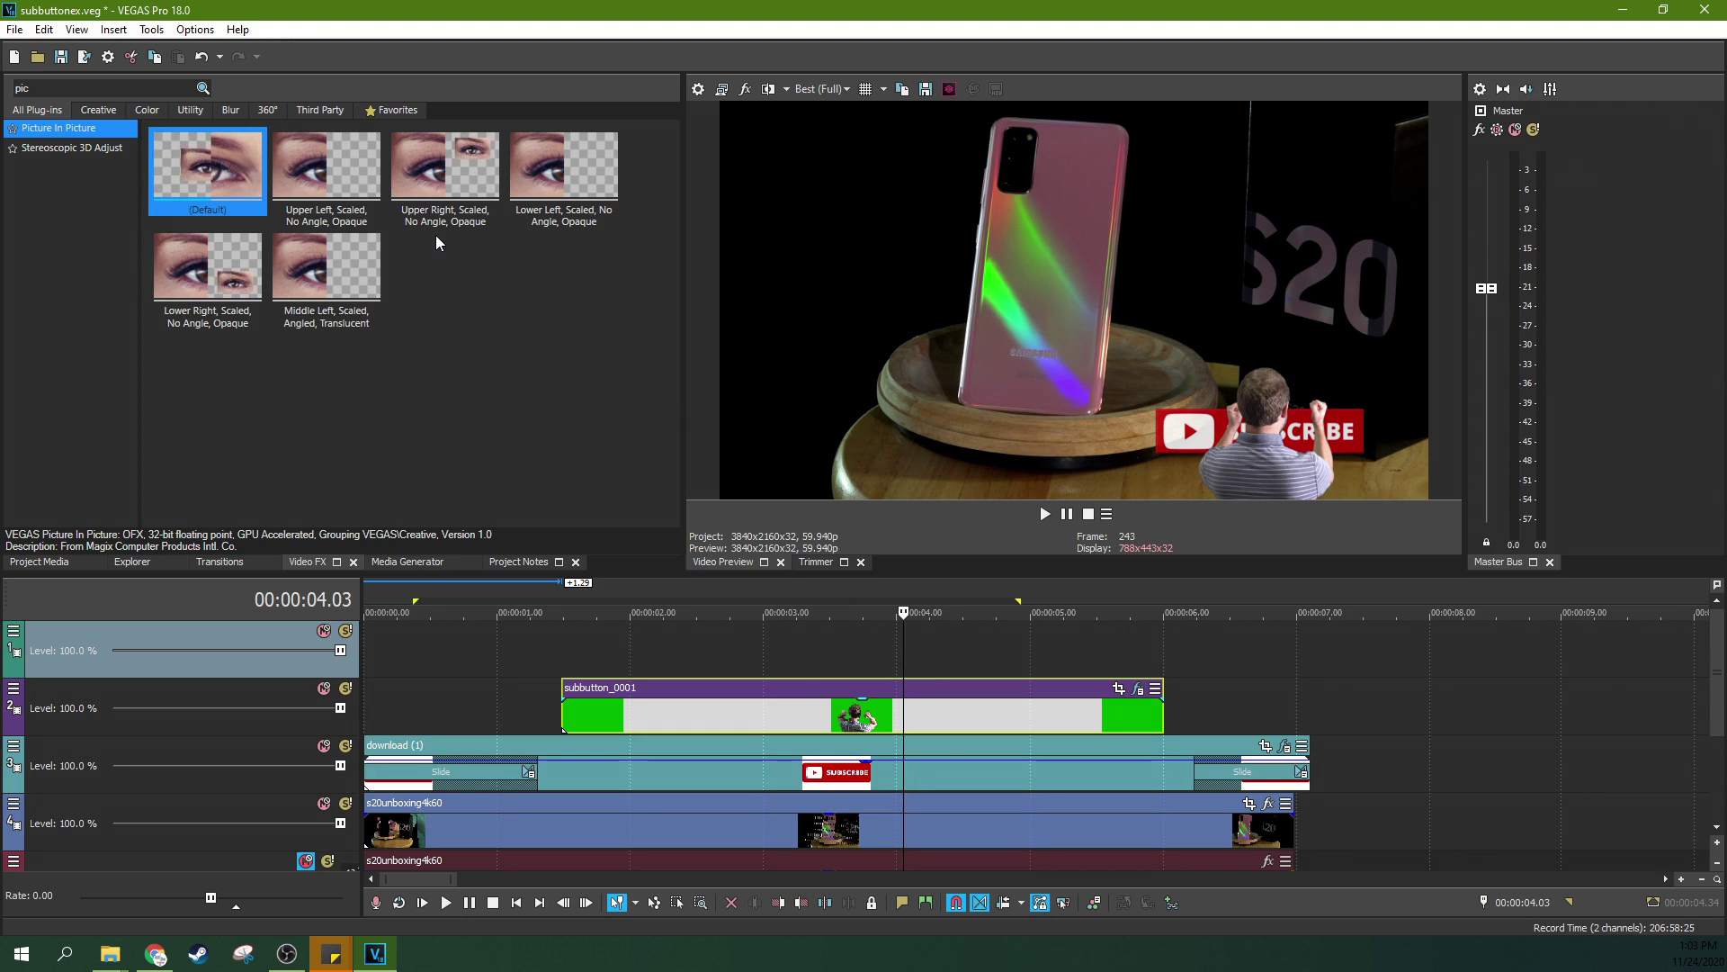
# Step: Place the cracked-glass JPEG on a track below the presenter, from the punch to the banner's end
pyautogui.click(45, 563)
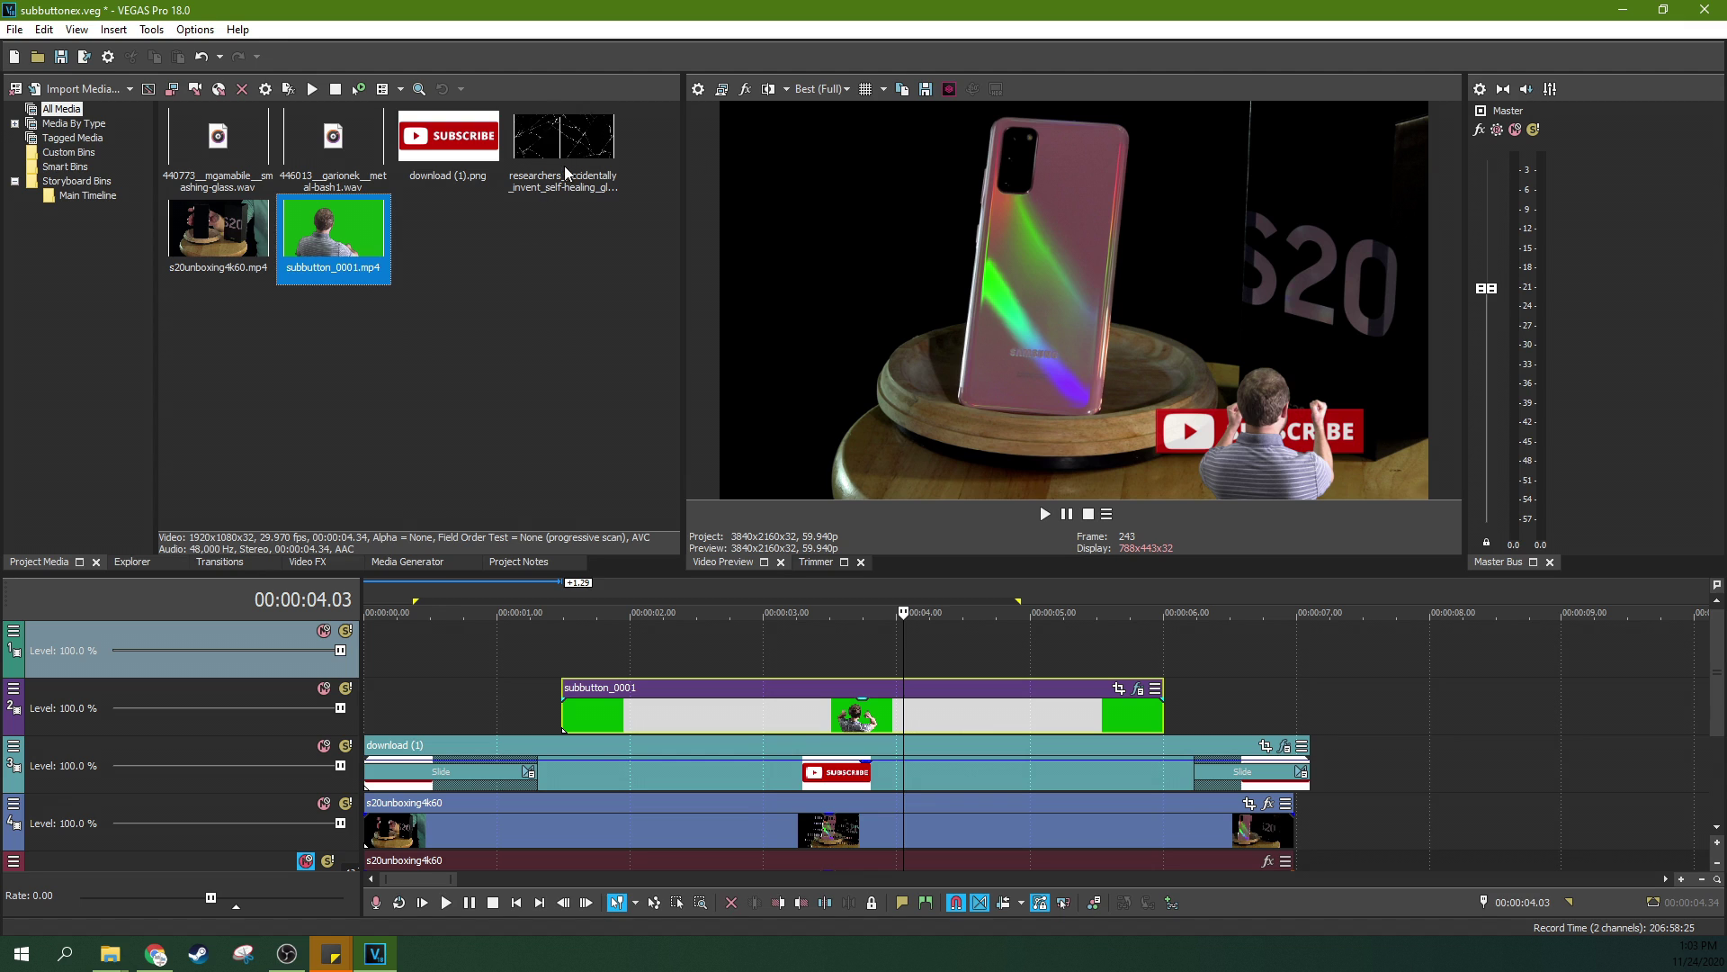
pyautogui.moveTo(578, 153); pyautogui.dragTo(787, 654)
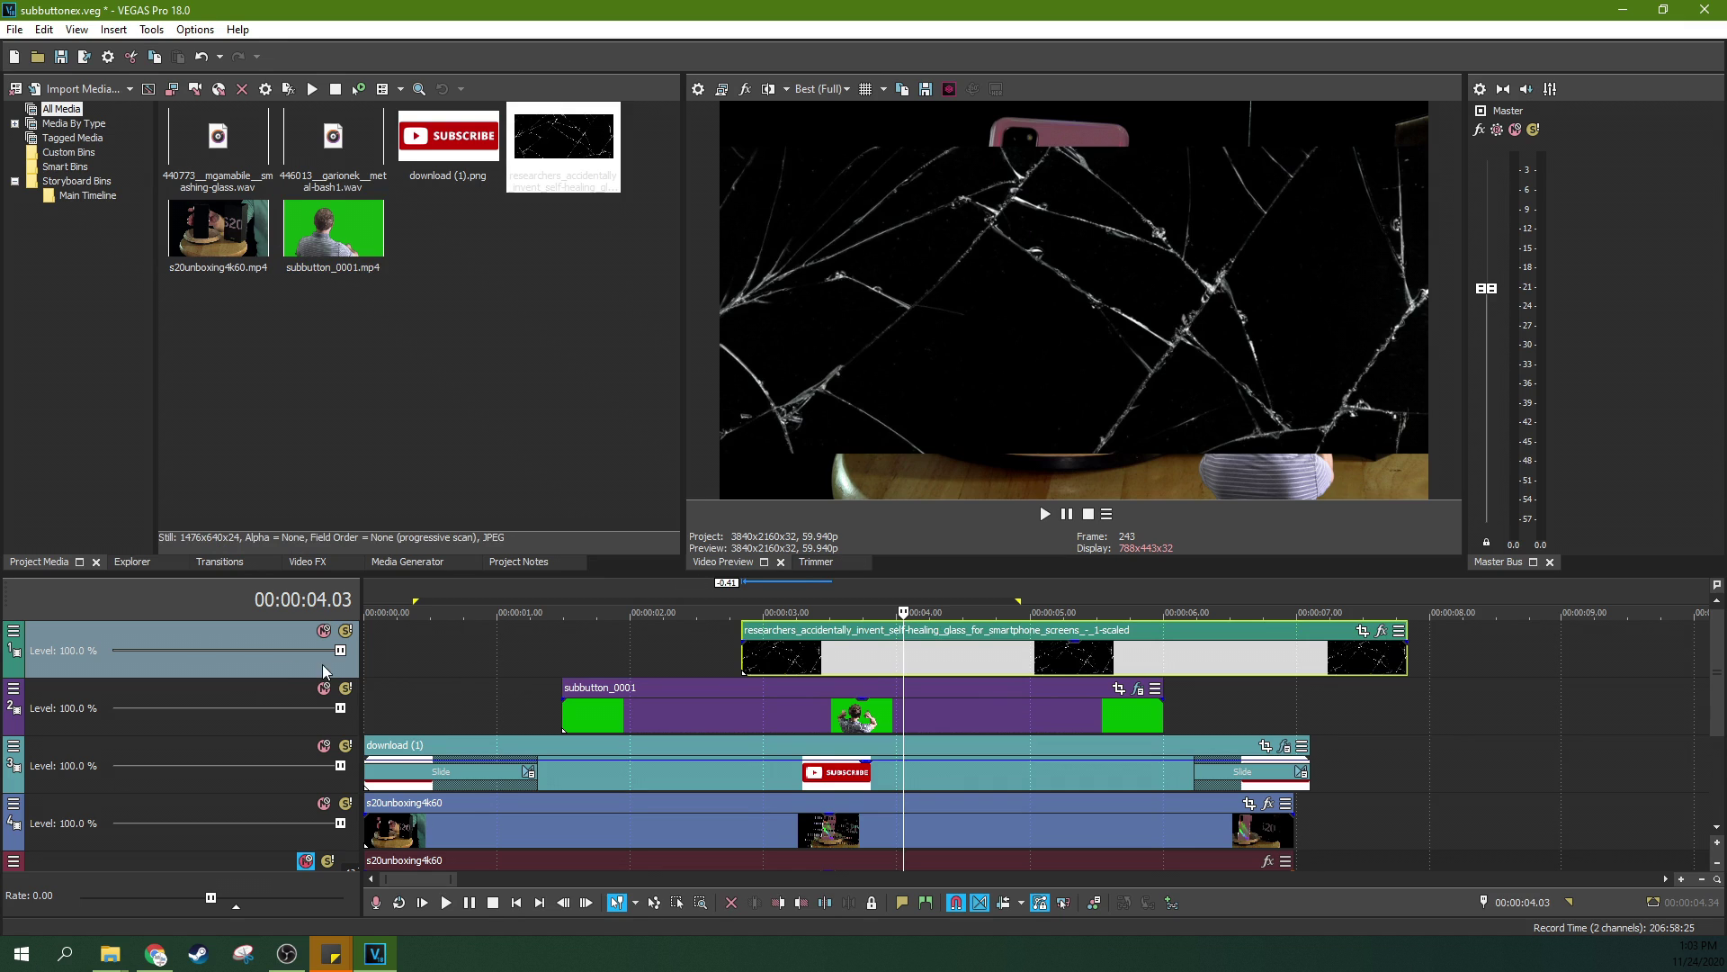
pyautogui.moveTo(245, 664); pyautogui.dragTo(249, 727)
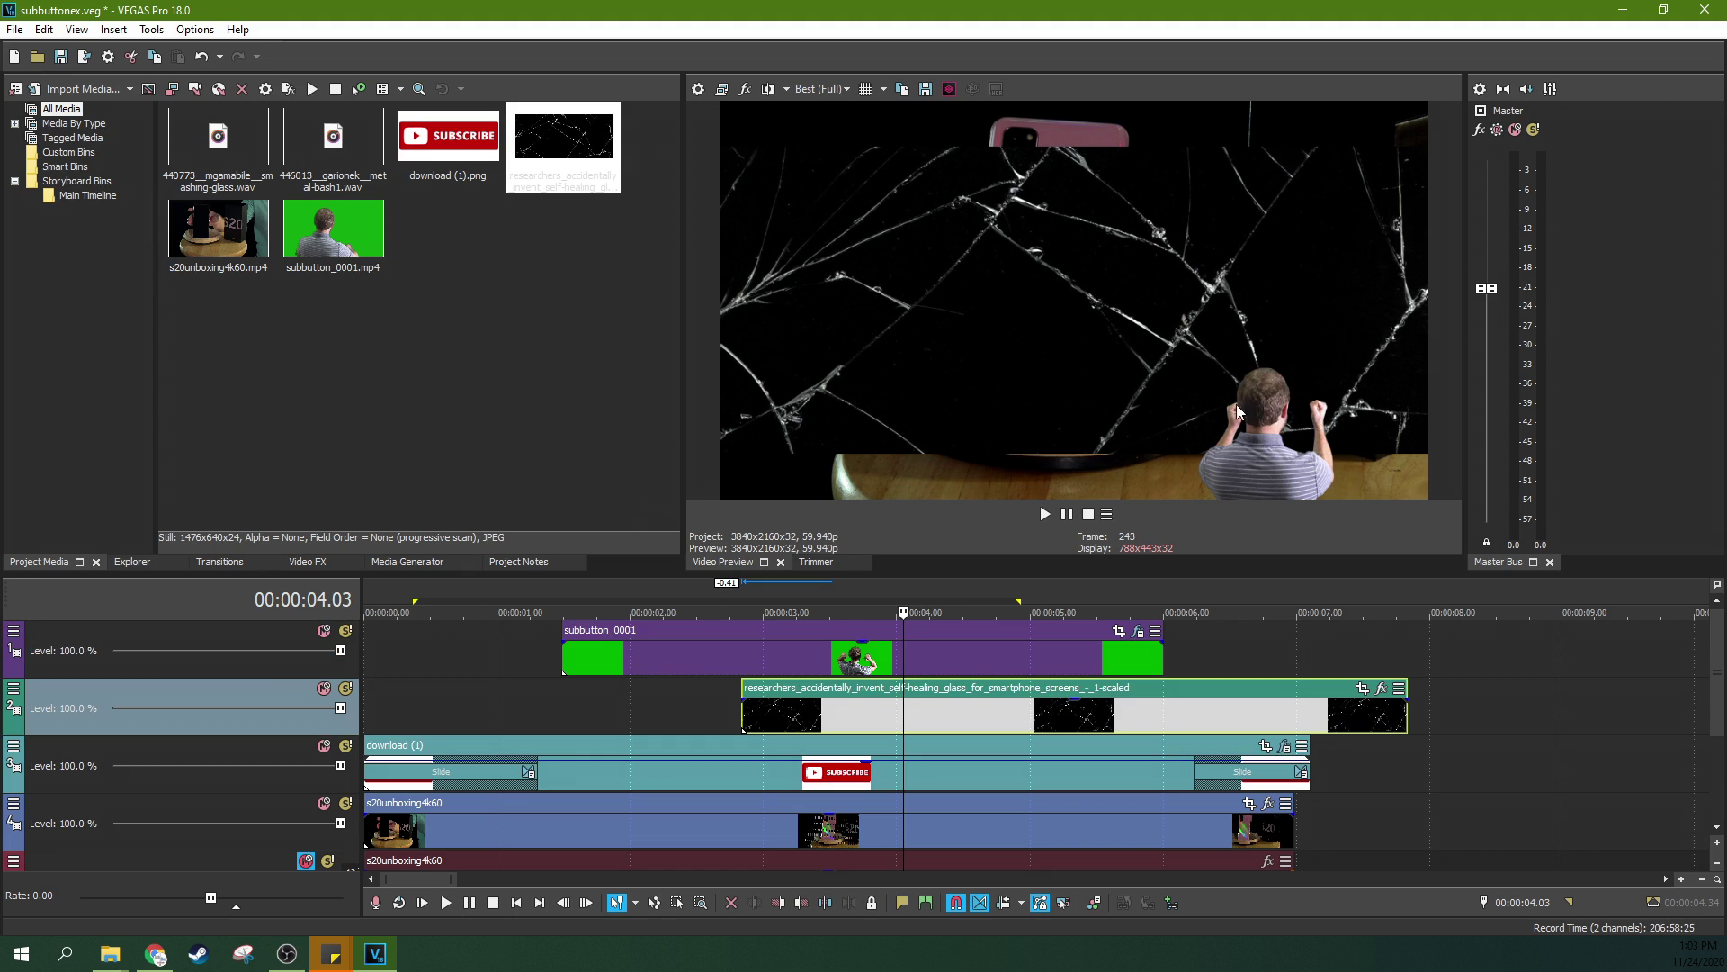
pyautogui.moveTo(1013, 689); pyautogui.dragTo(1174, 689)
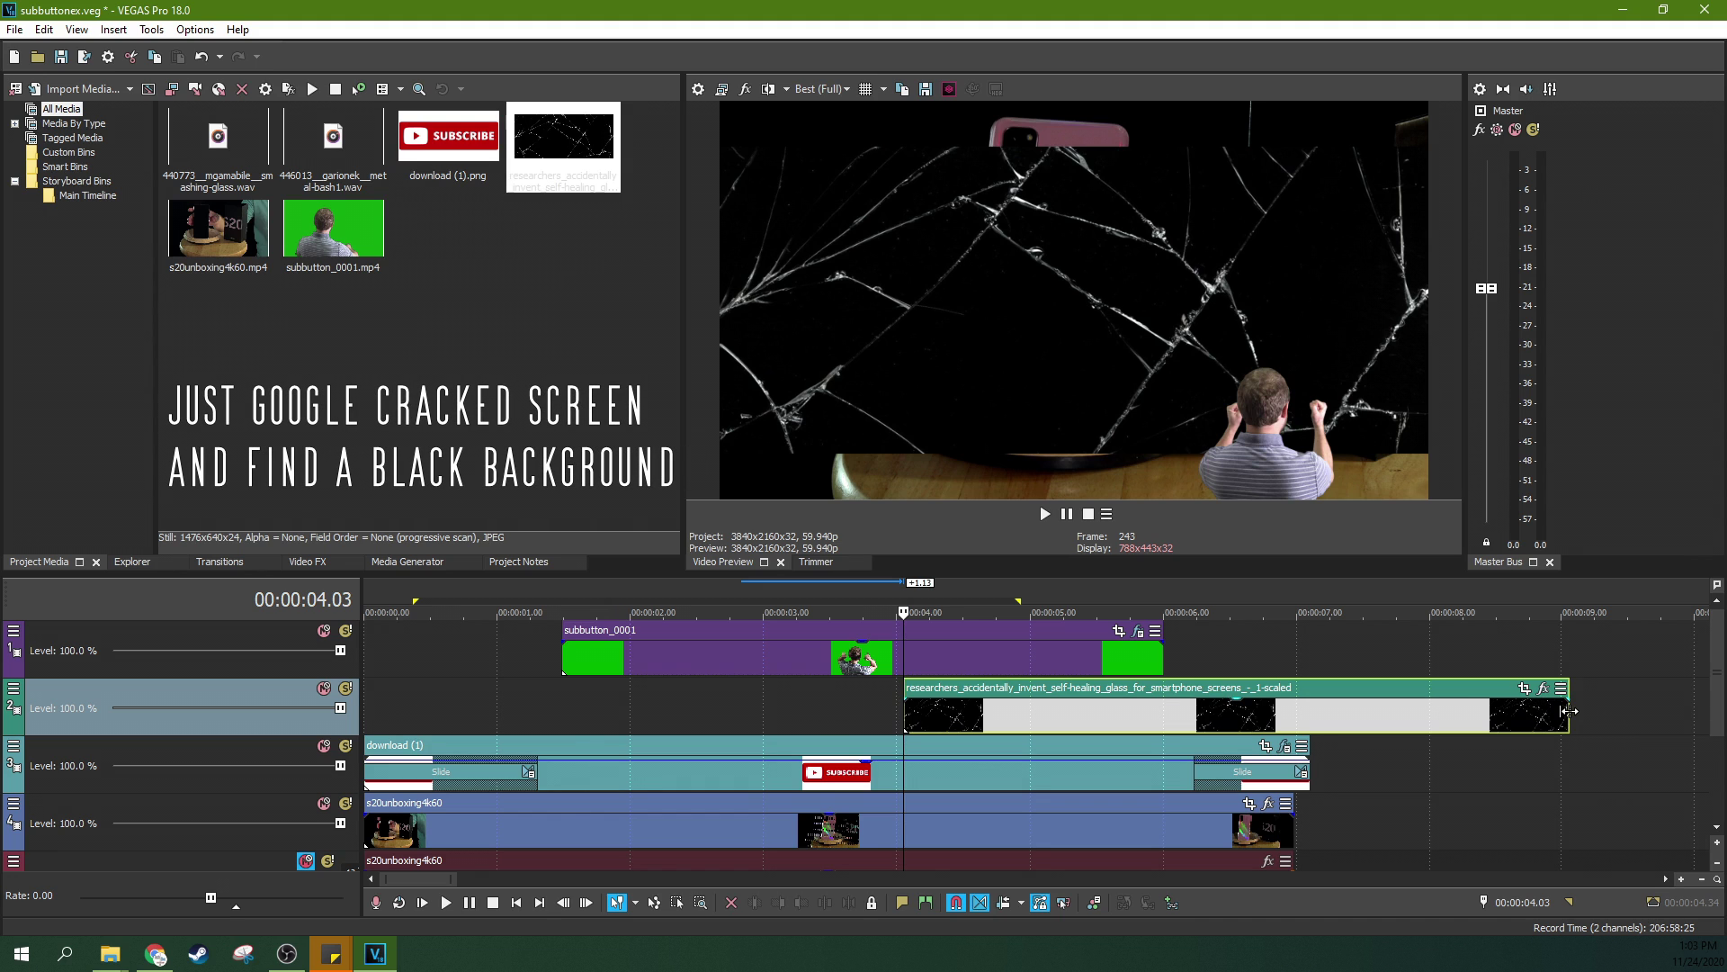
pyautogui.moveTo(1562, 712); pyautogui.dragTo(1310, 712)
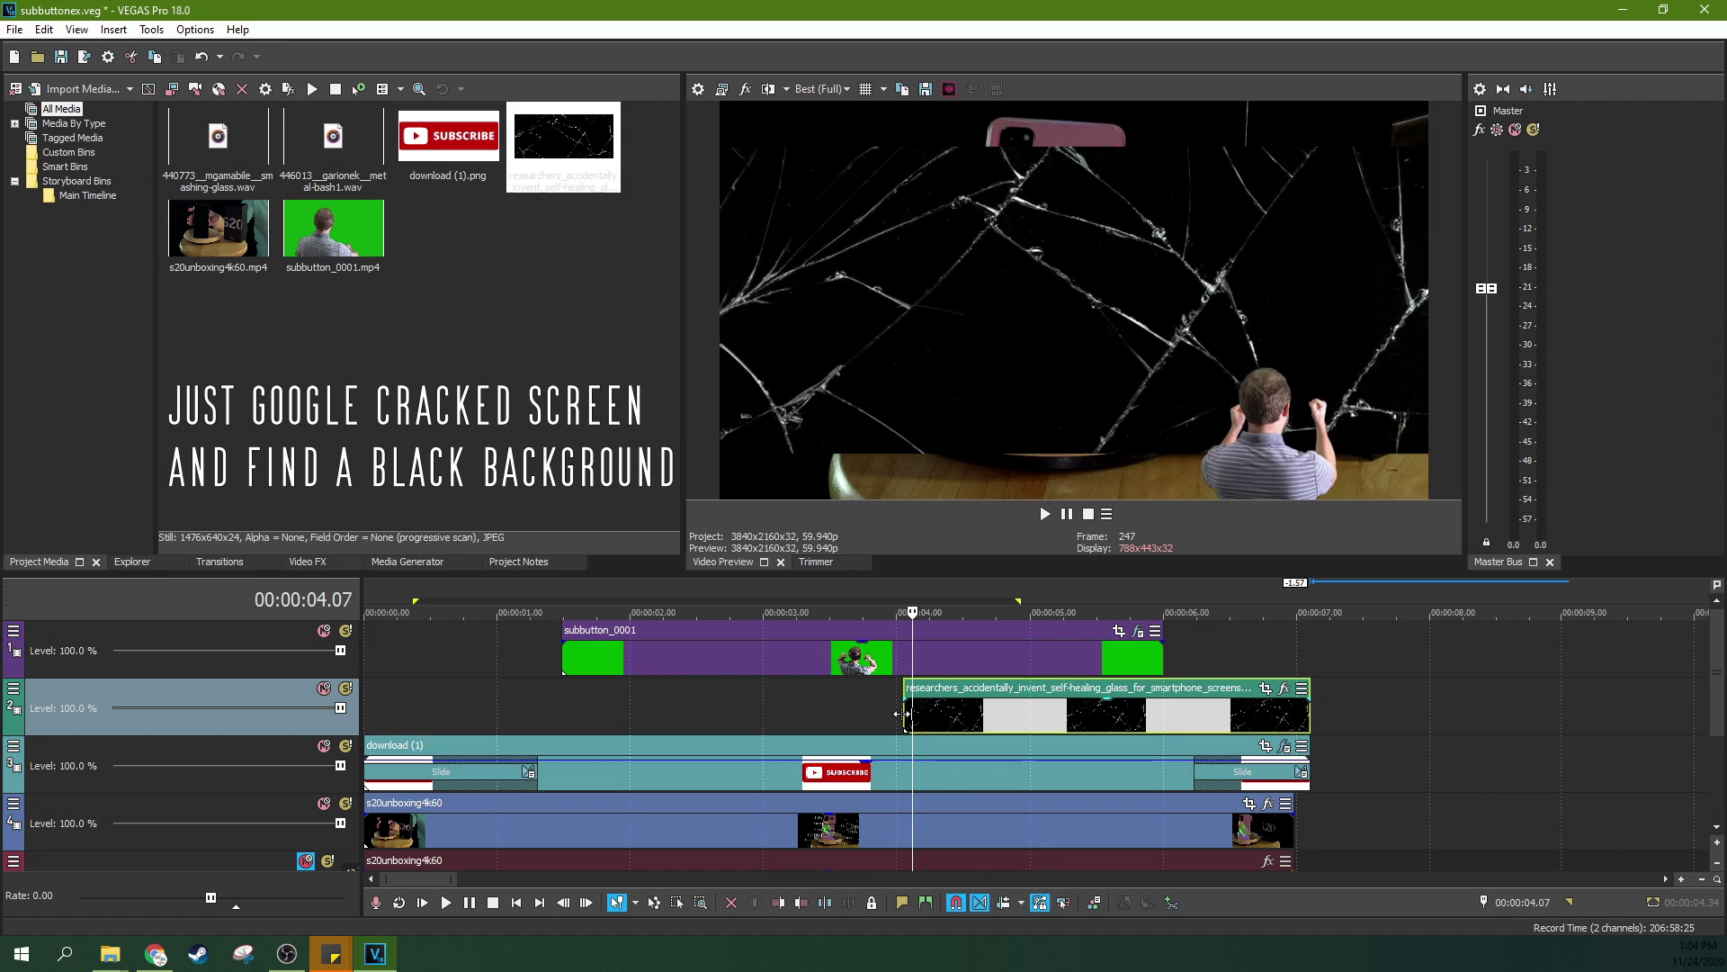
# Step: Play back the glass overlay from before the punch and select the glass clip
pyautogui.press('space')
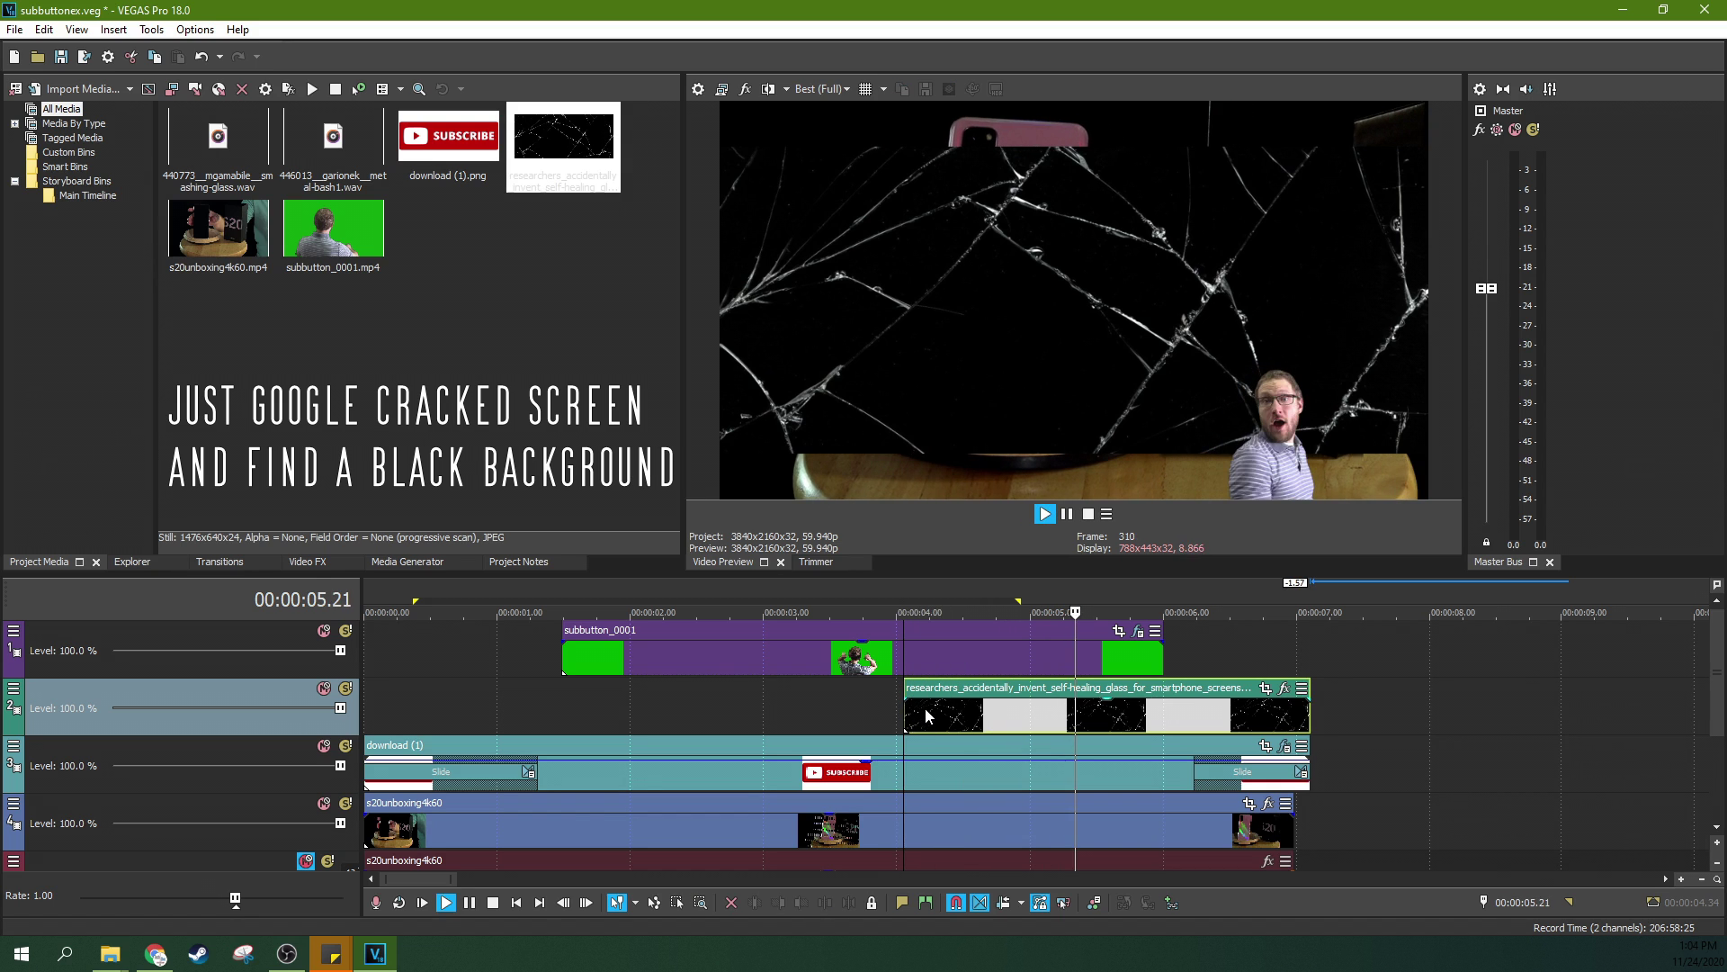
pyautogui.press('space')
pyautogui.click(849, 708)
pyautogui.press('space')
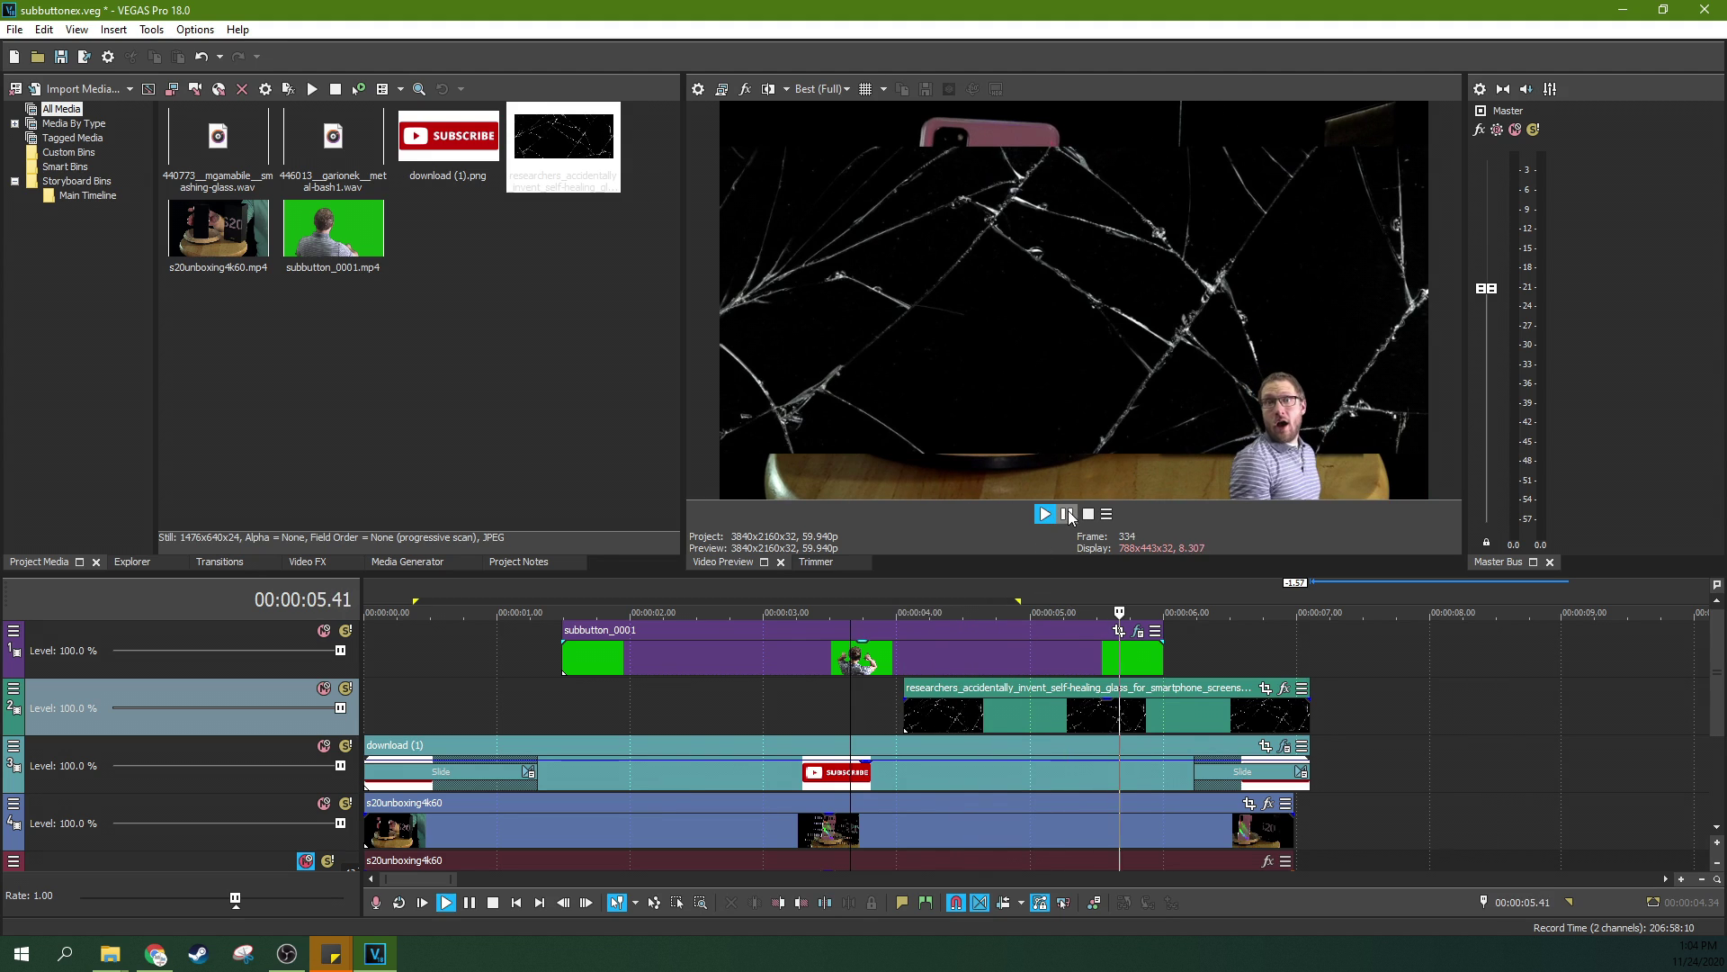
pyautogui.press('Return')
pyautogui.click(908, 713)
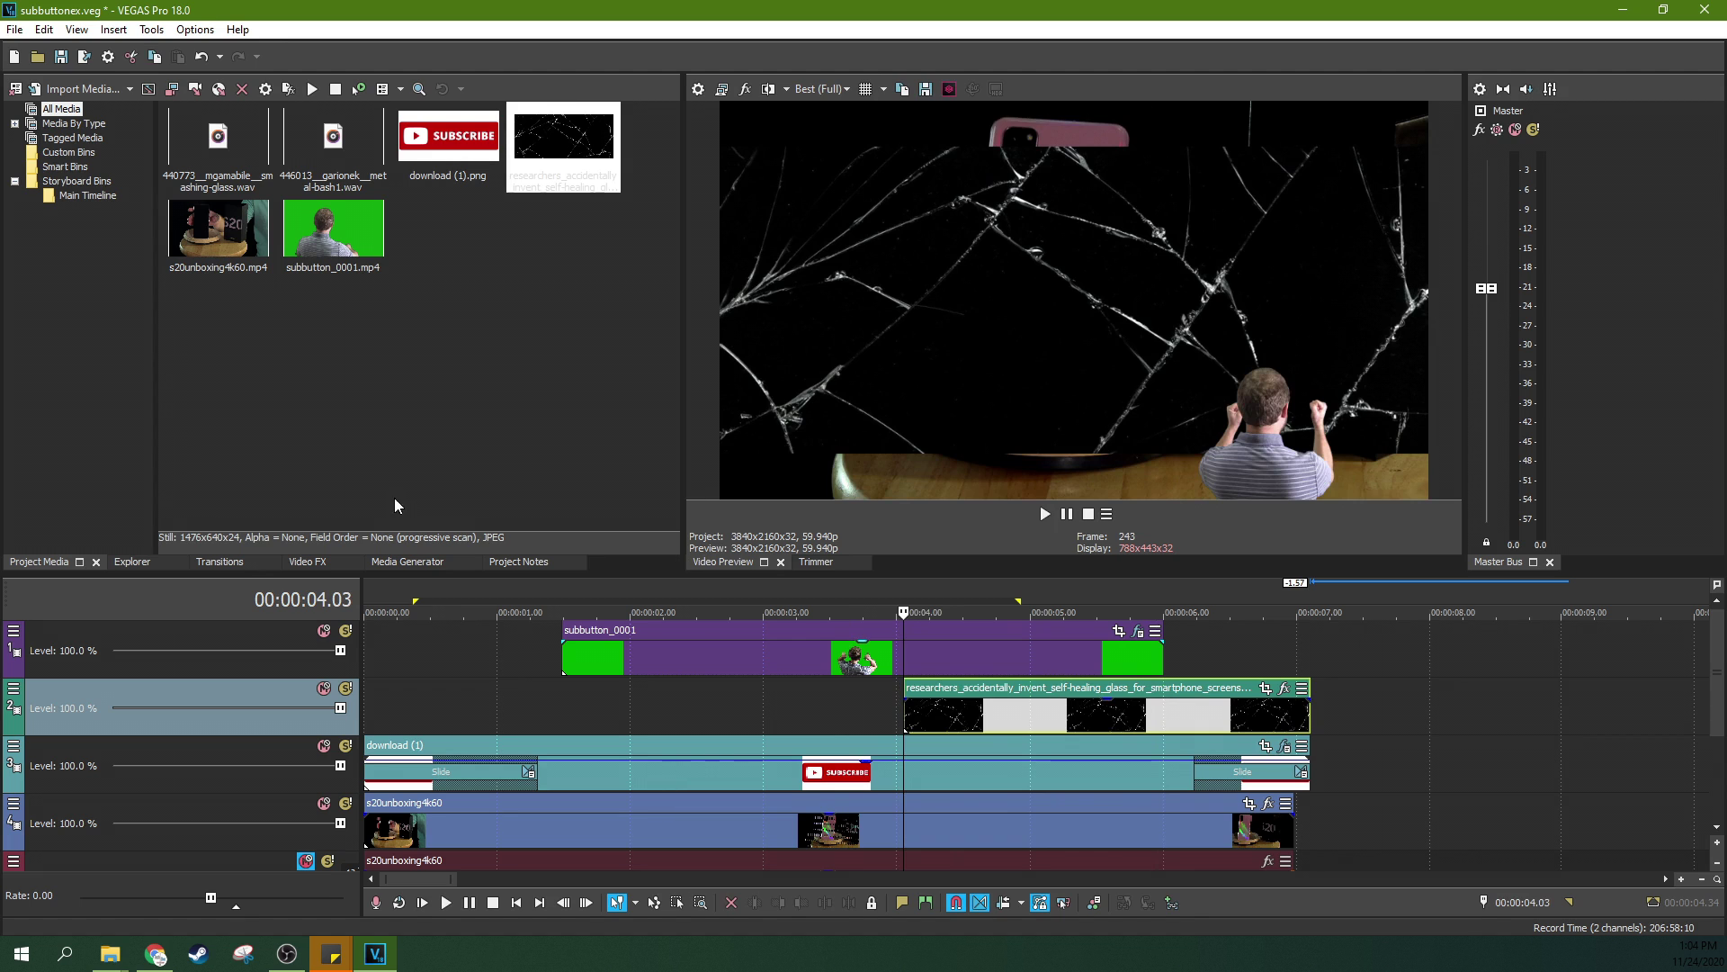
# Step: Apply Mask Generator's Luminance Mask to the glass clip with Low in 0.034 and High in 0.837
pyautogui.click(387, 562)
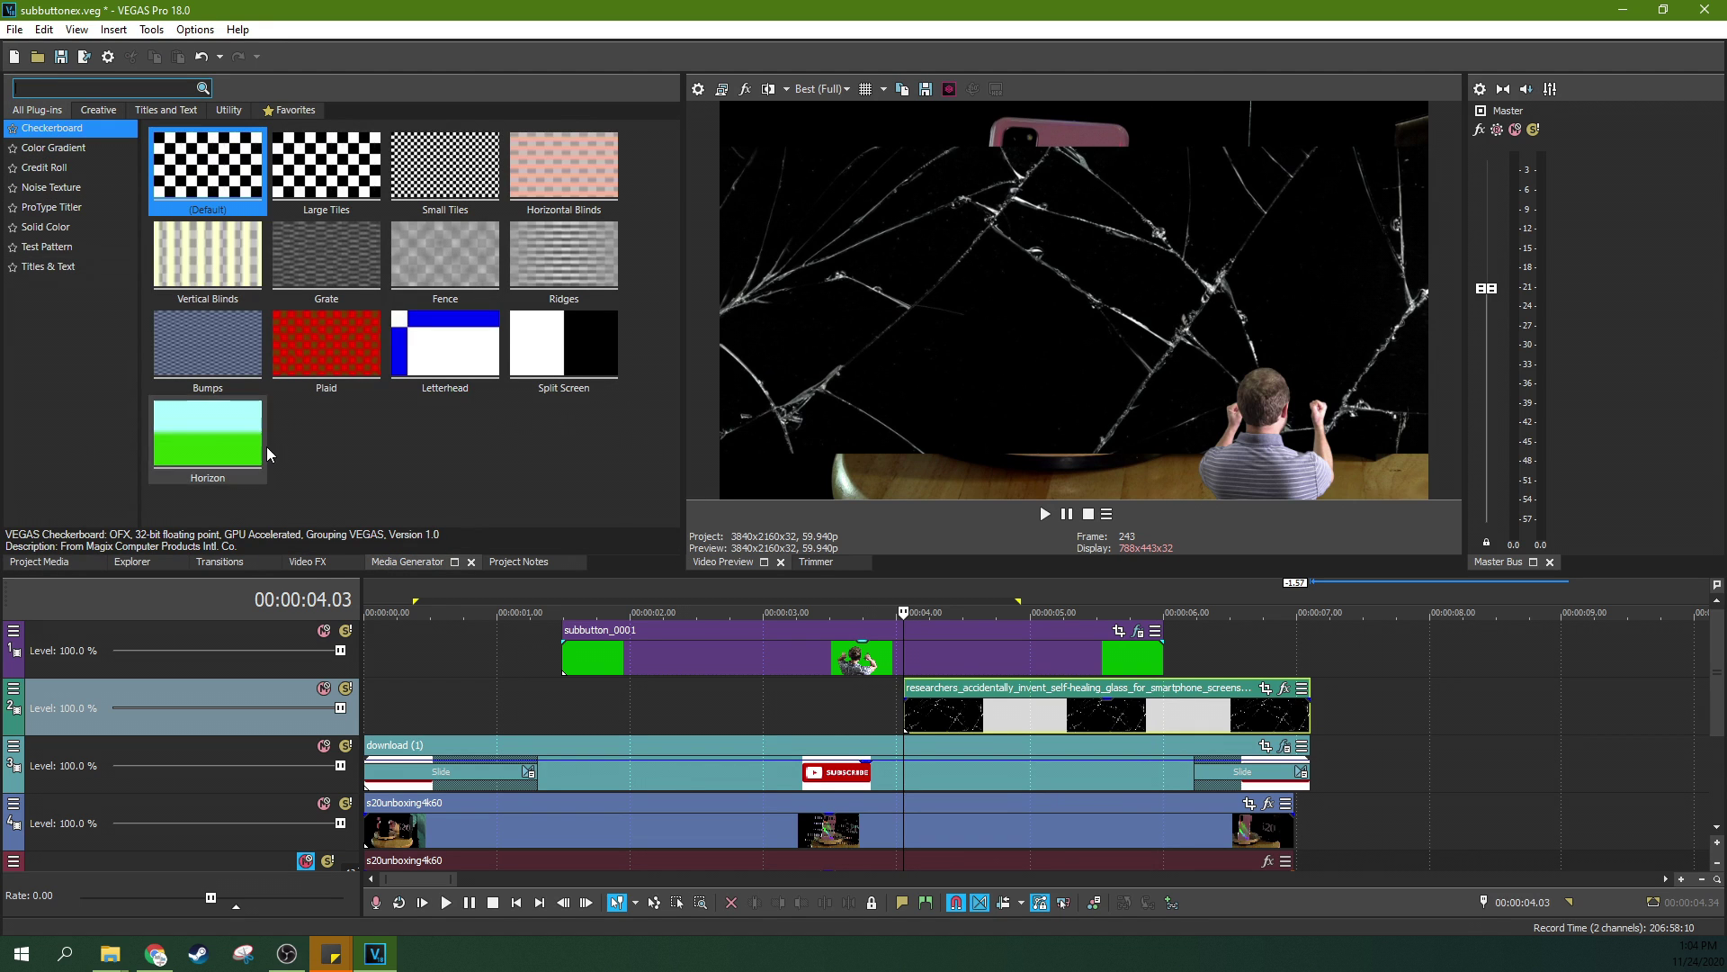
pyautogui.click(315, 565)
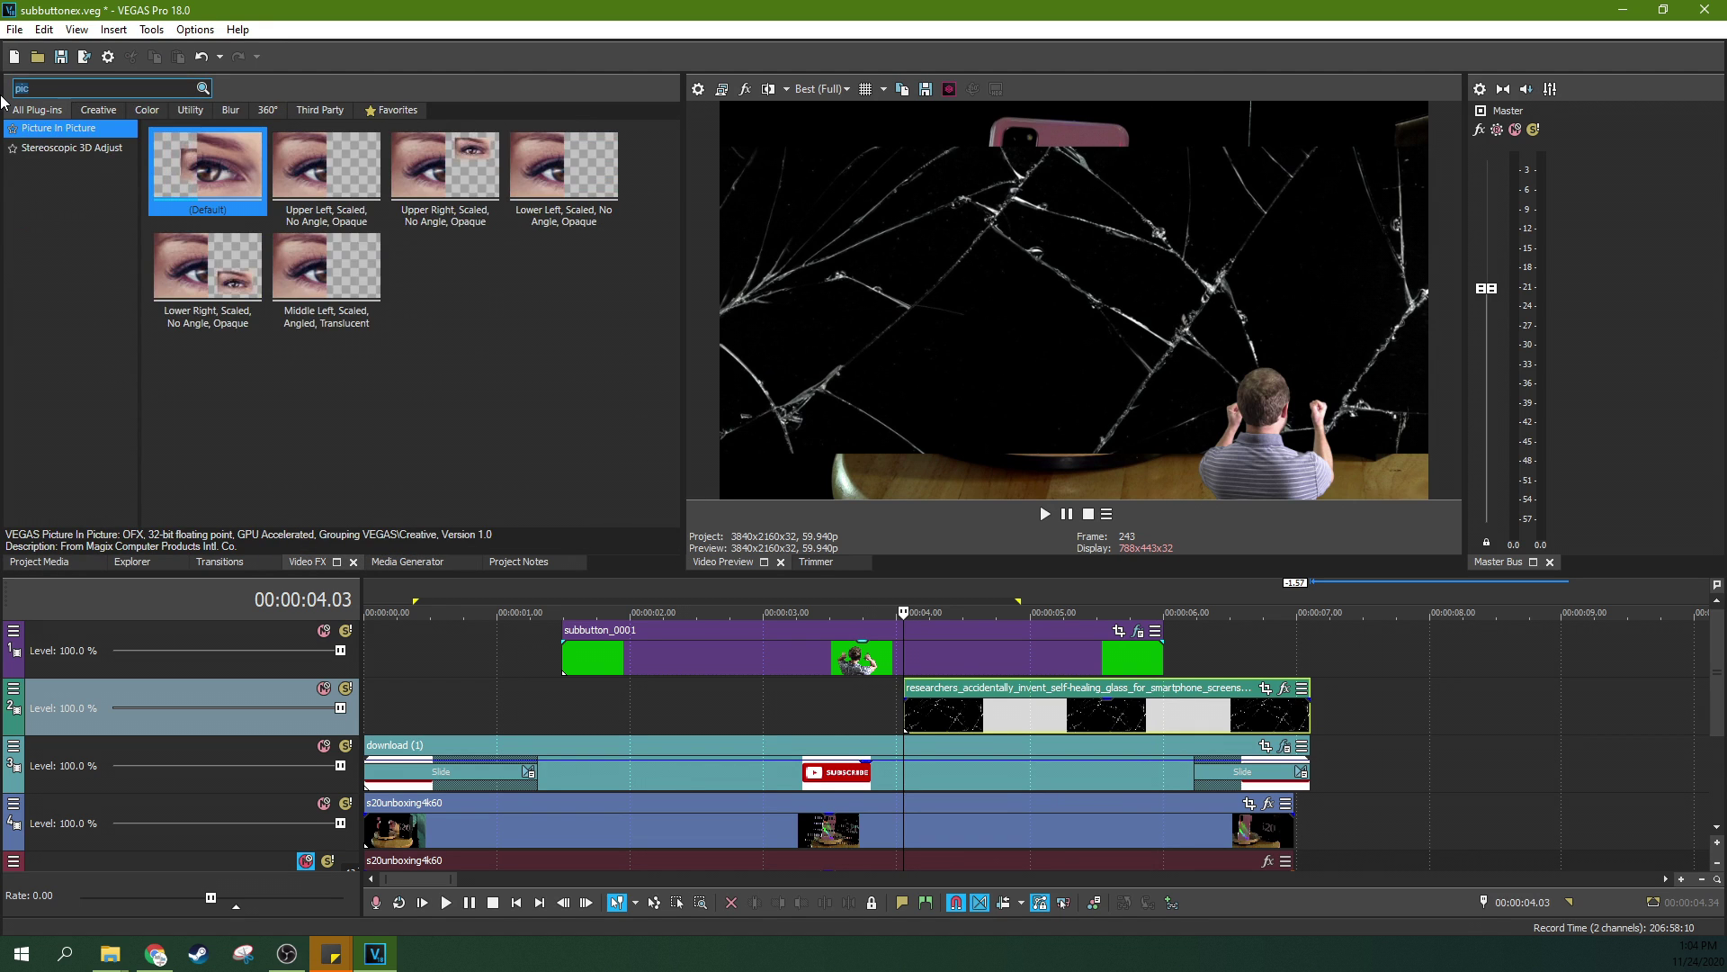
pyautogui.write('mask')
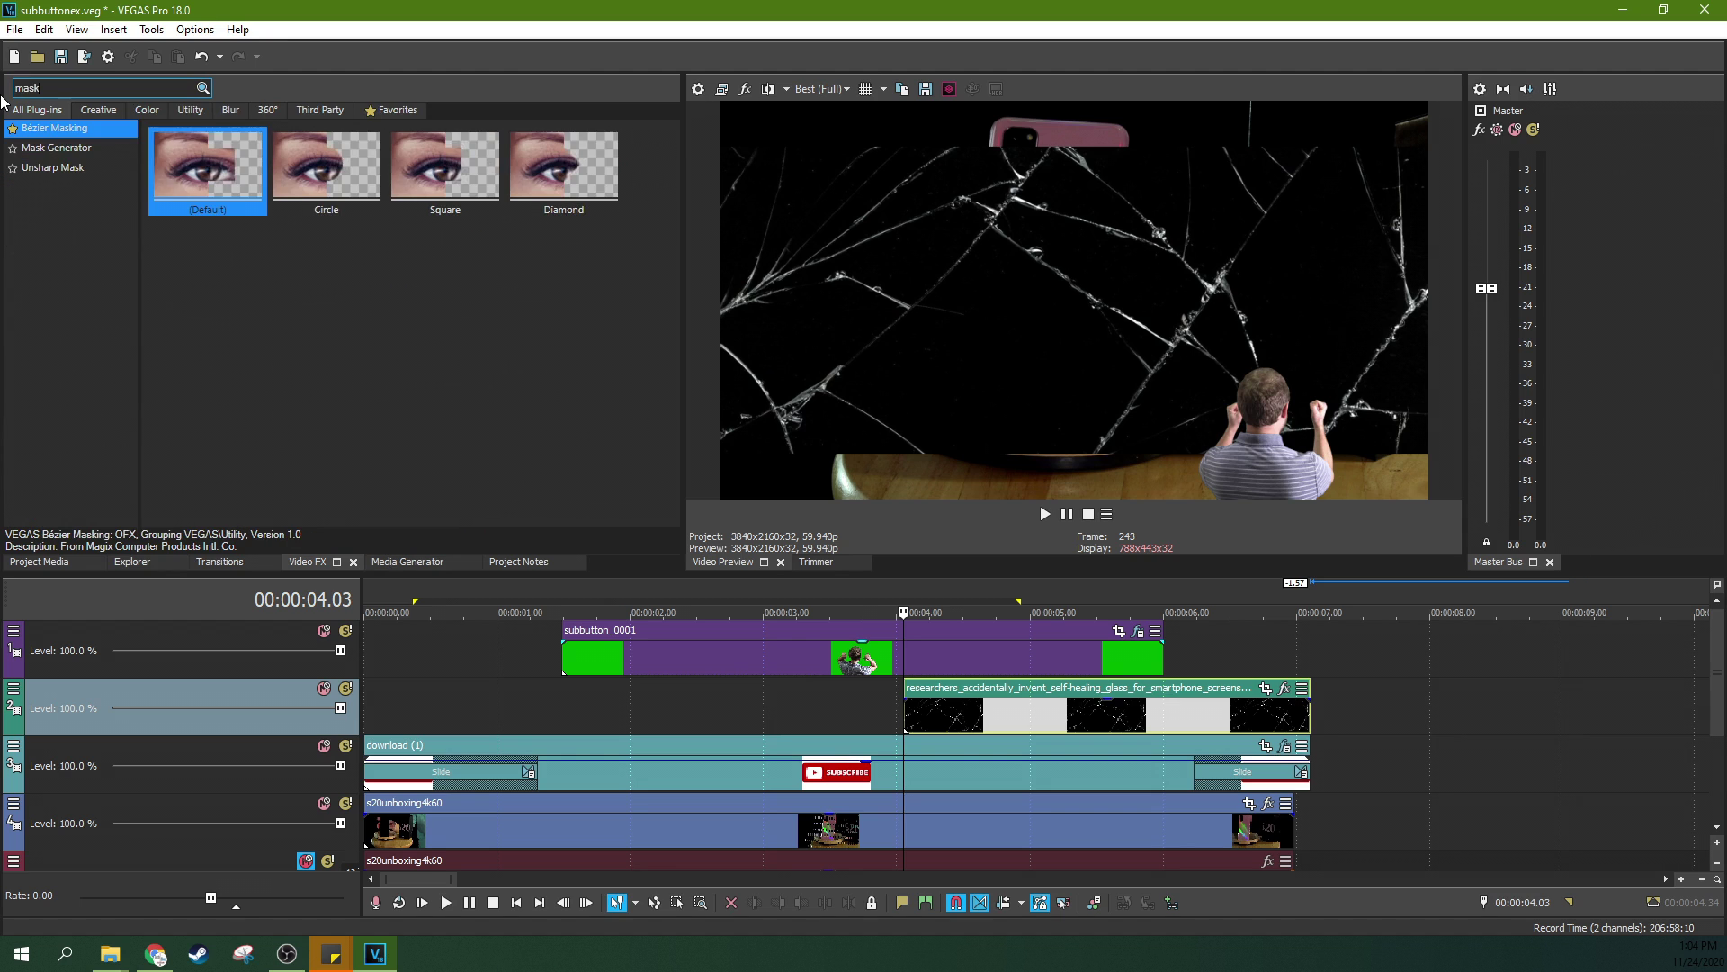
pyautogui.click(77, 154)
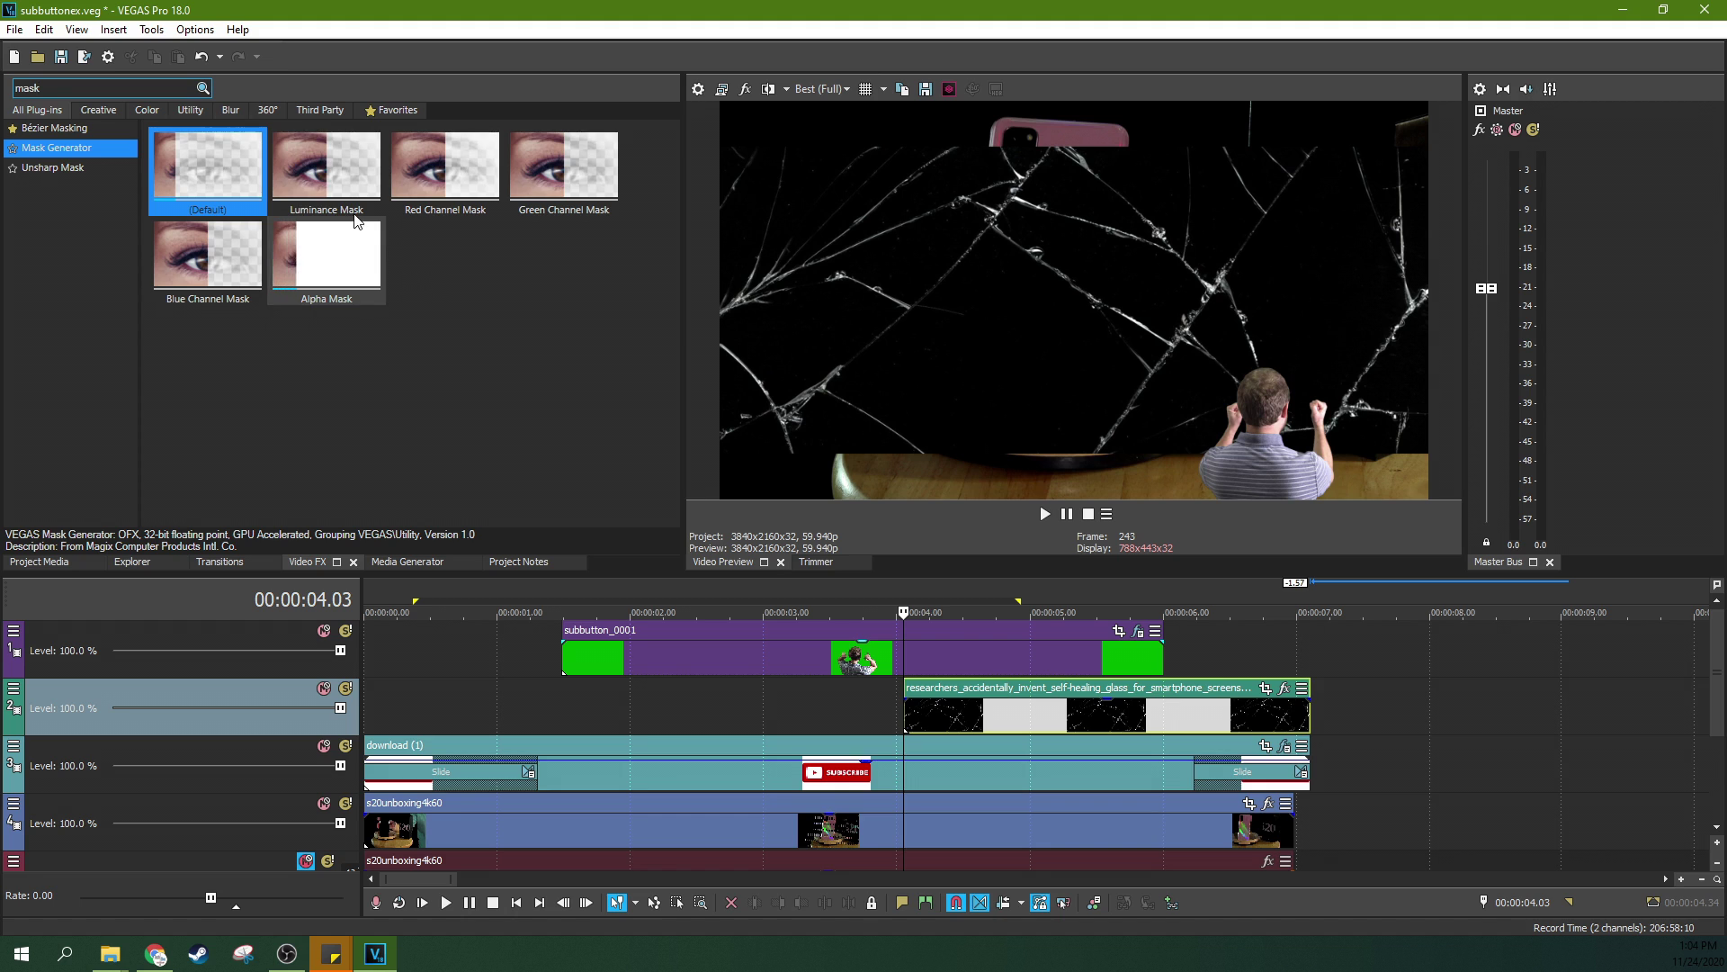
pyautogui.moveTo(304, 180); pyautogui.dragTo(1014, 717)
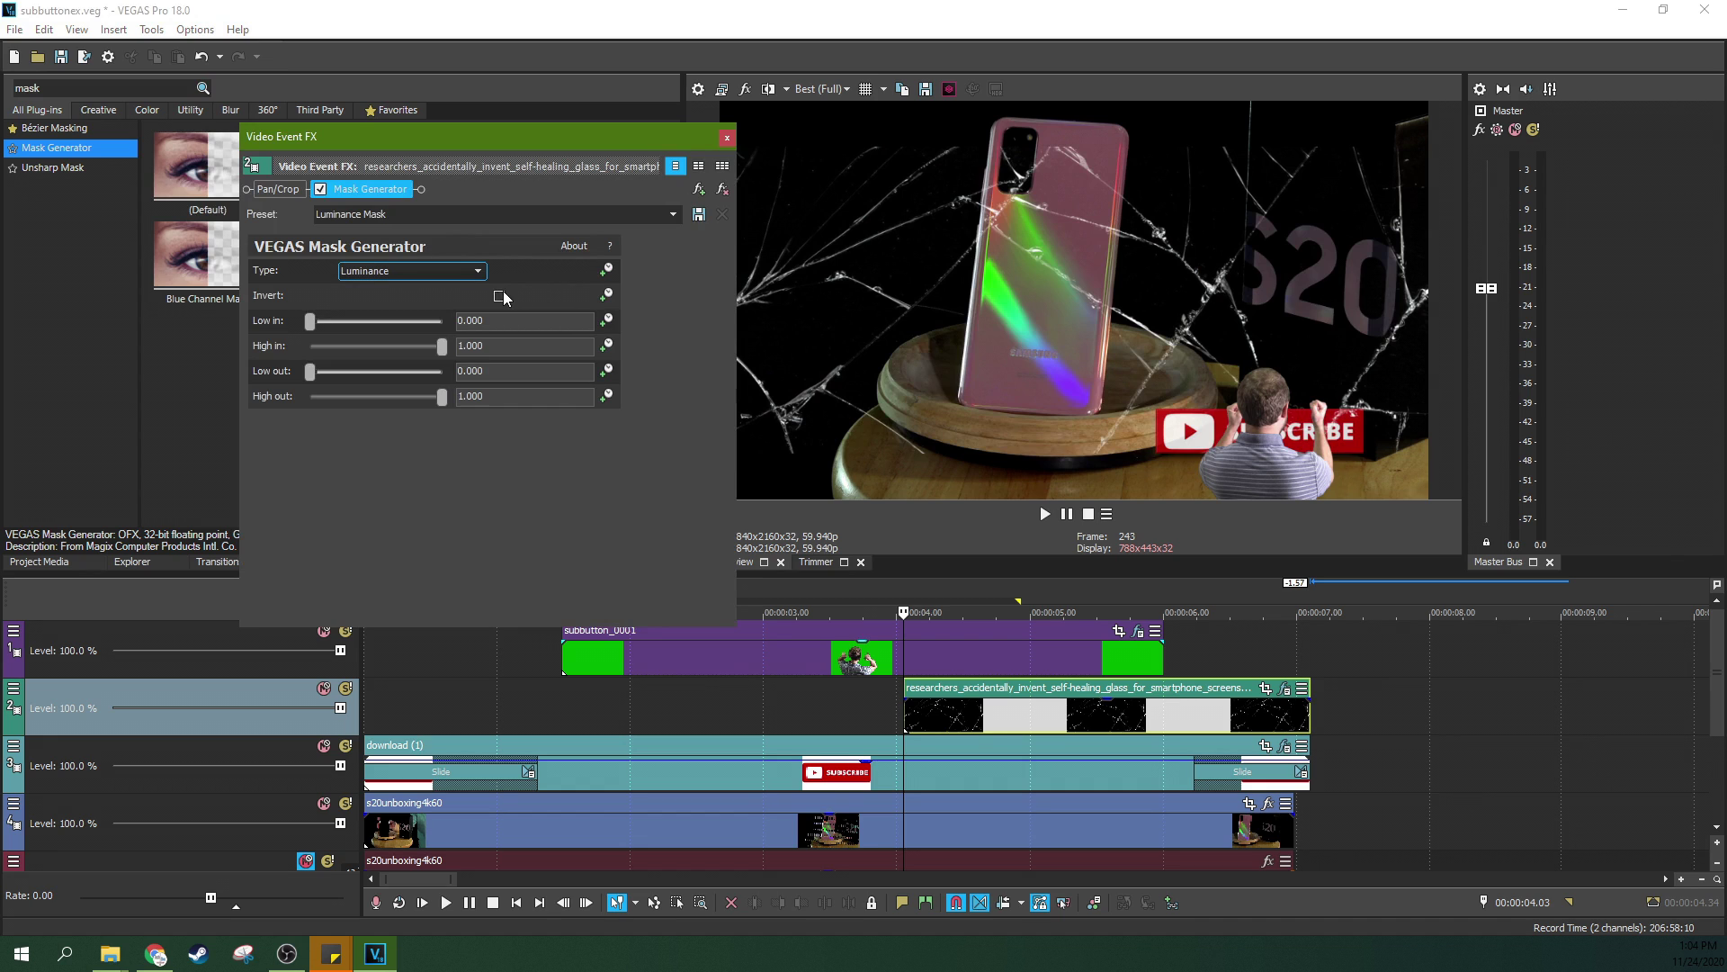
pyautogui.moveTo(311, 321); pyautogui.dragTo(312, 320)
pyautogui.moveTo(443, 344); pyautogui.dragTo(399, 353)
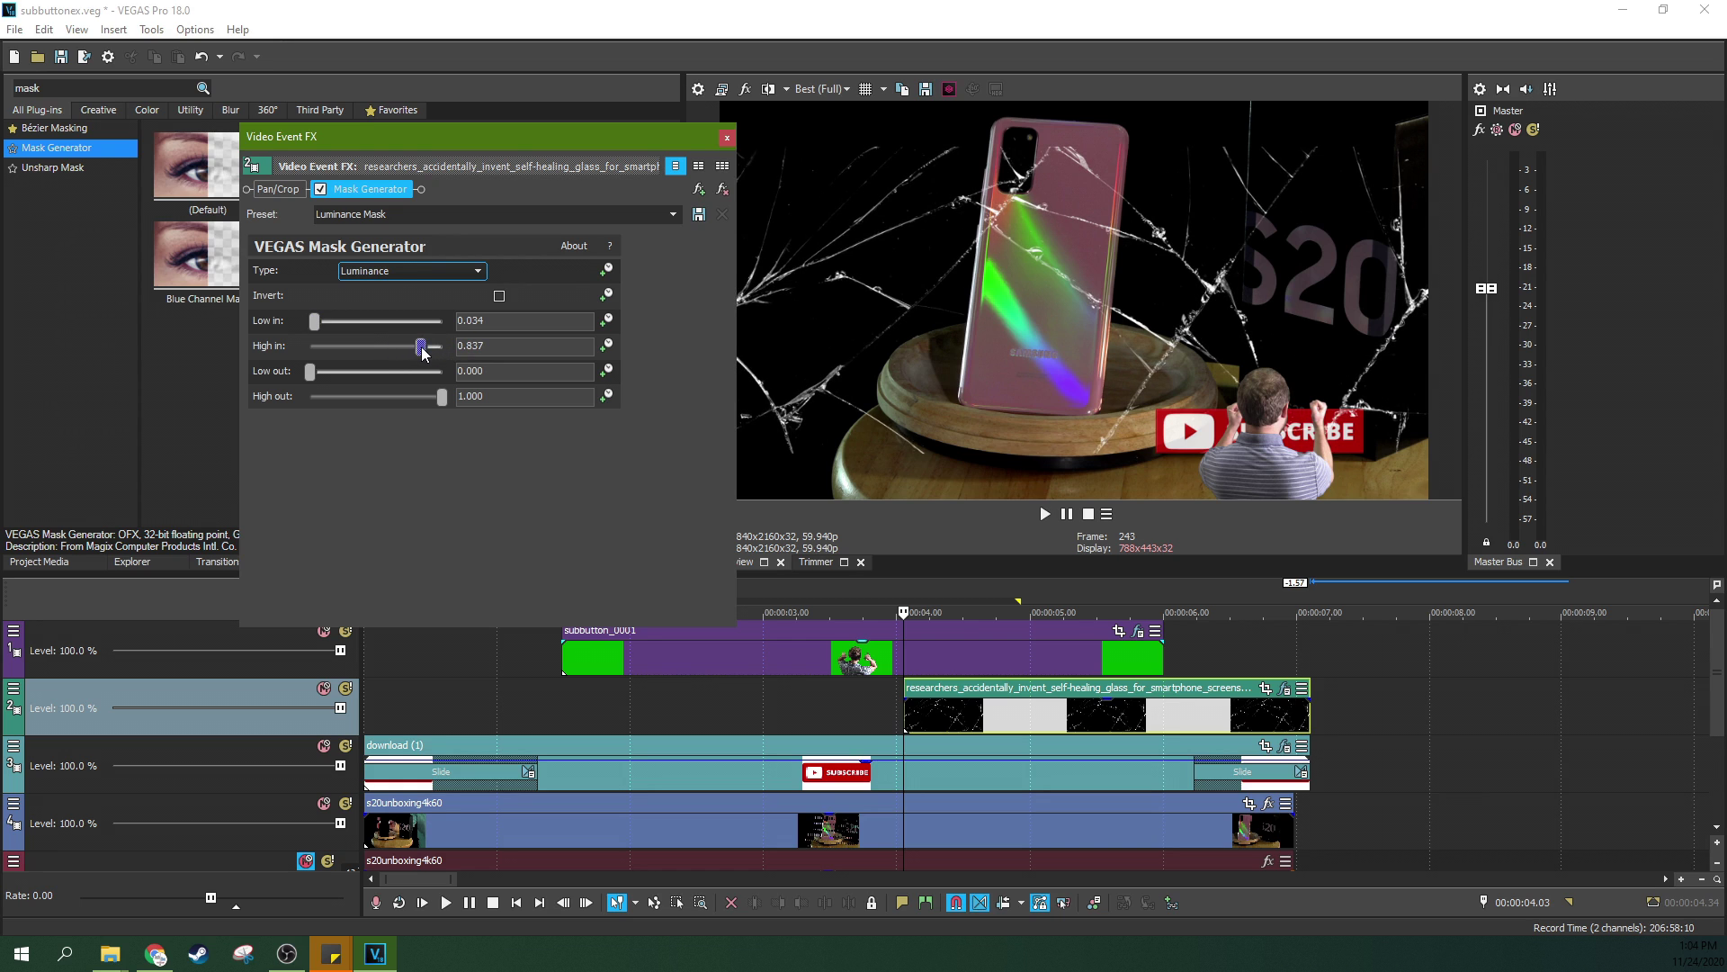
pyautogui.click(725, 138)
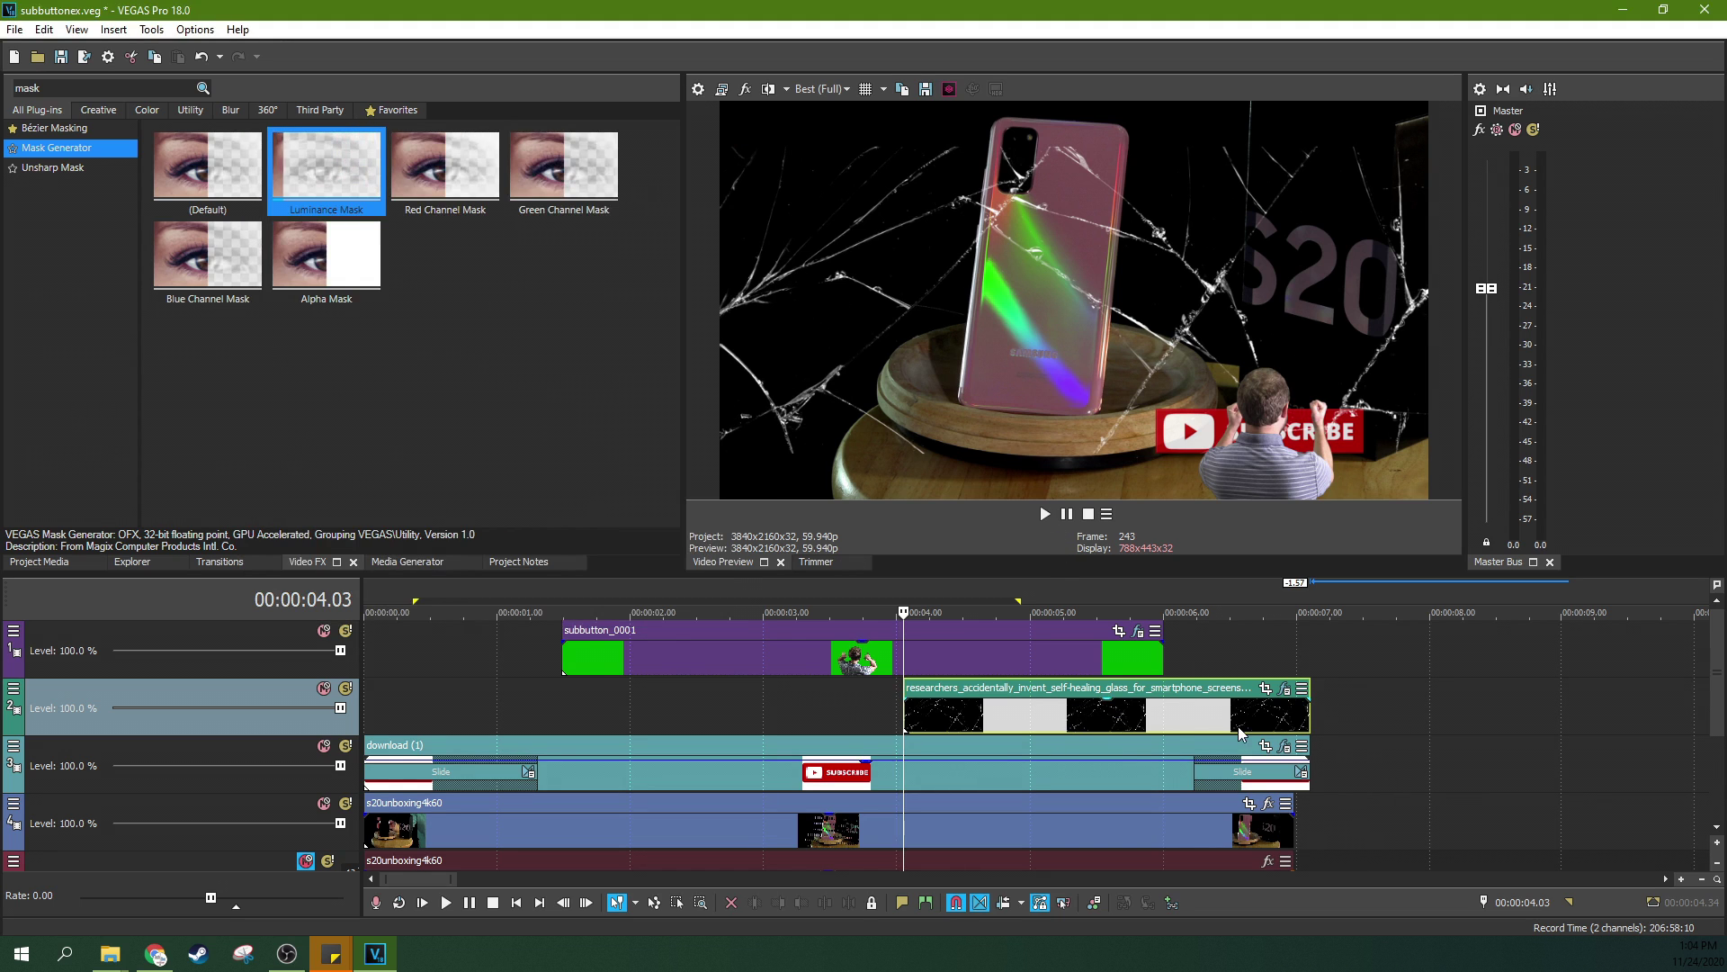
# Step: Set the glass clip's Pan/Crop to the 16:9 widescreen preset
pyautogui.click(1265, 689)
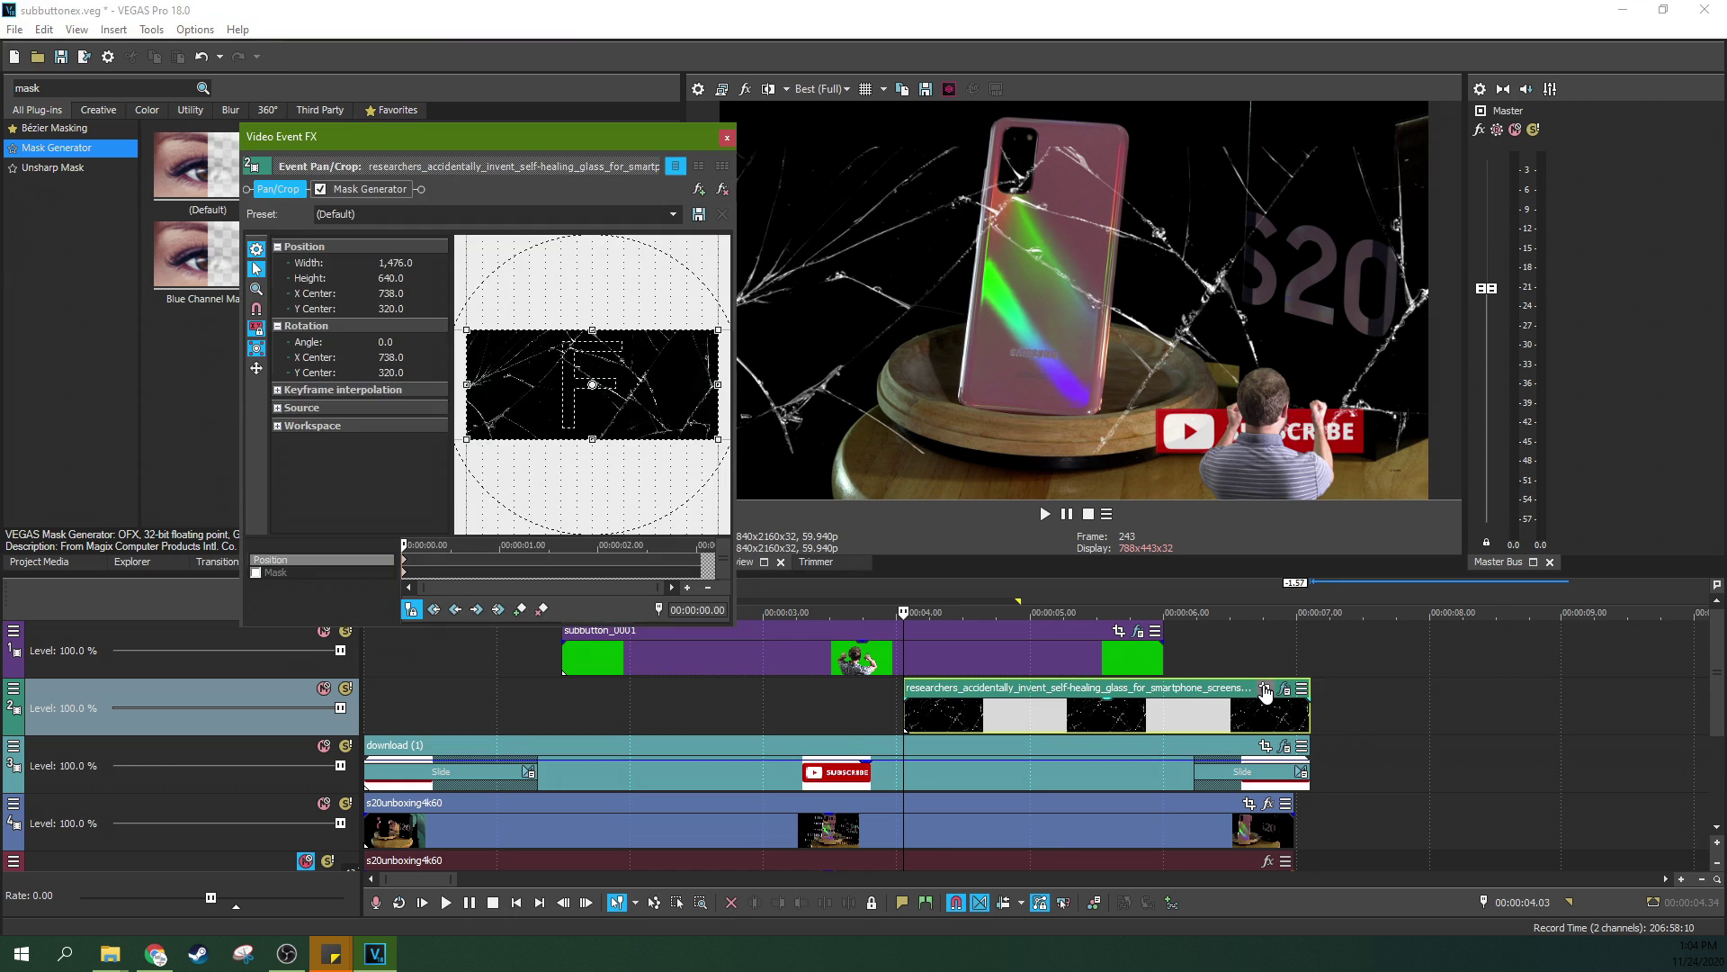
pyautogui.click(674, 214)
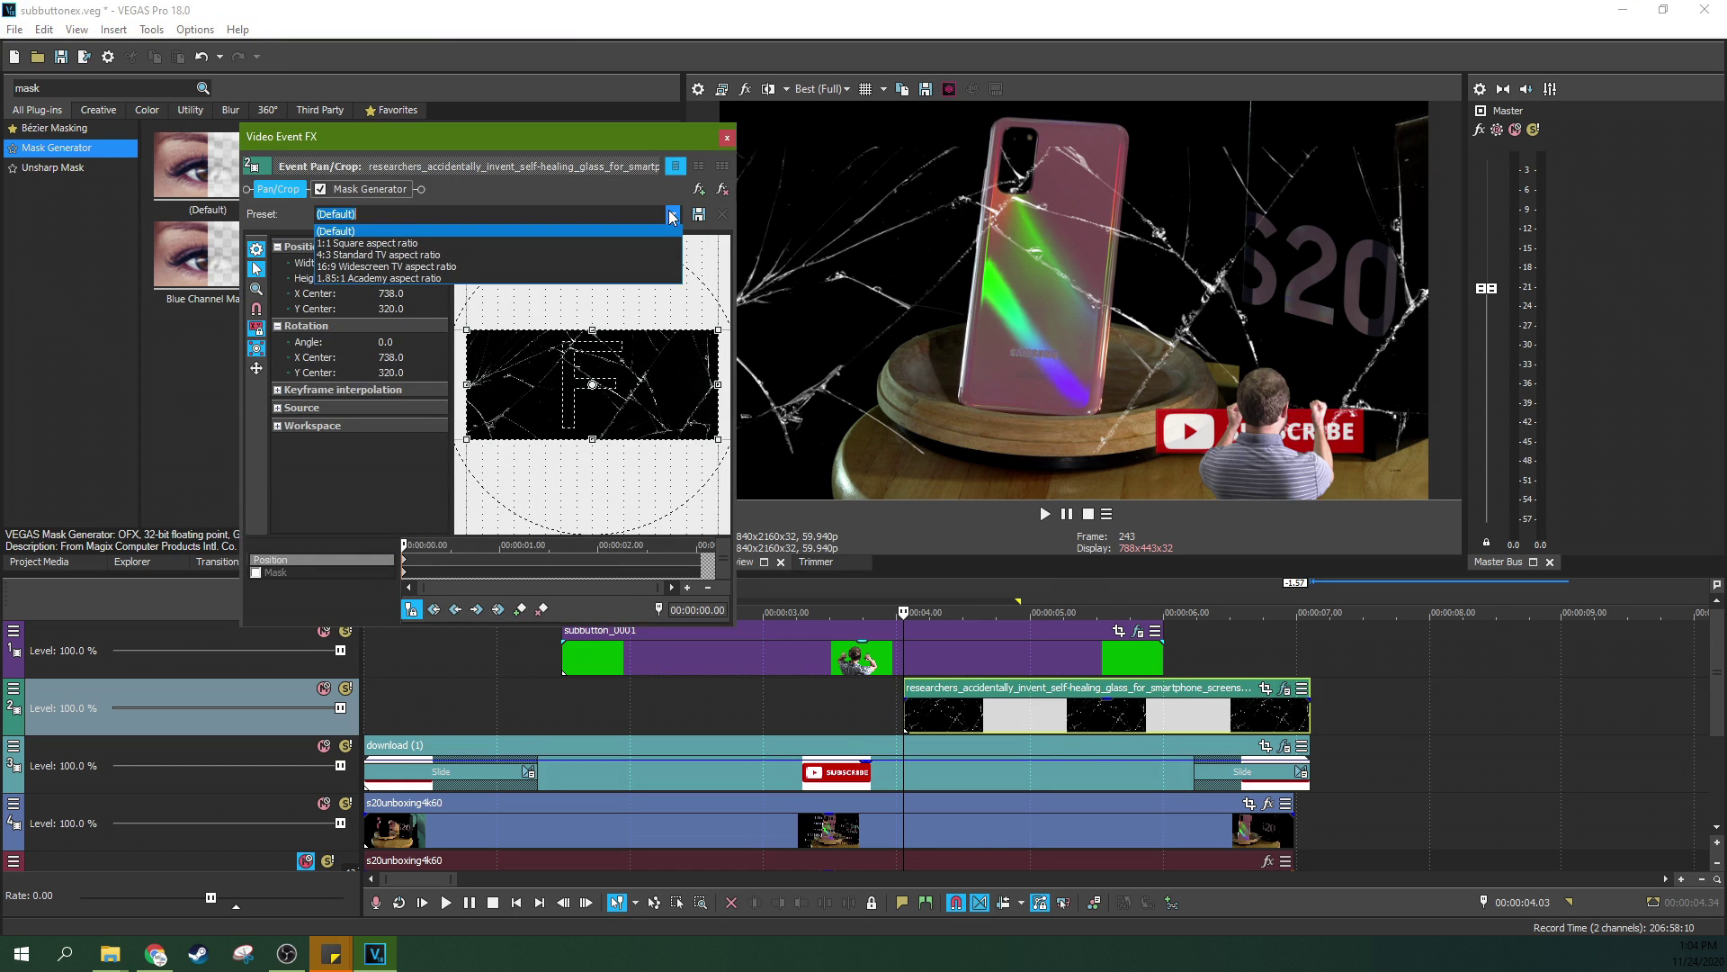
pyautogui.click(538, 266)
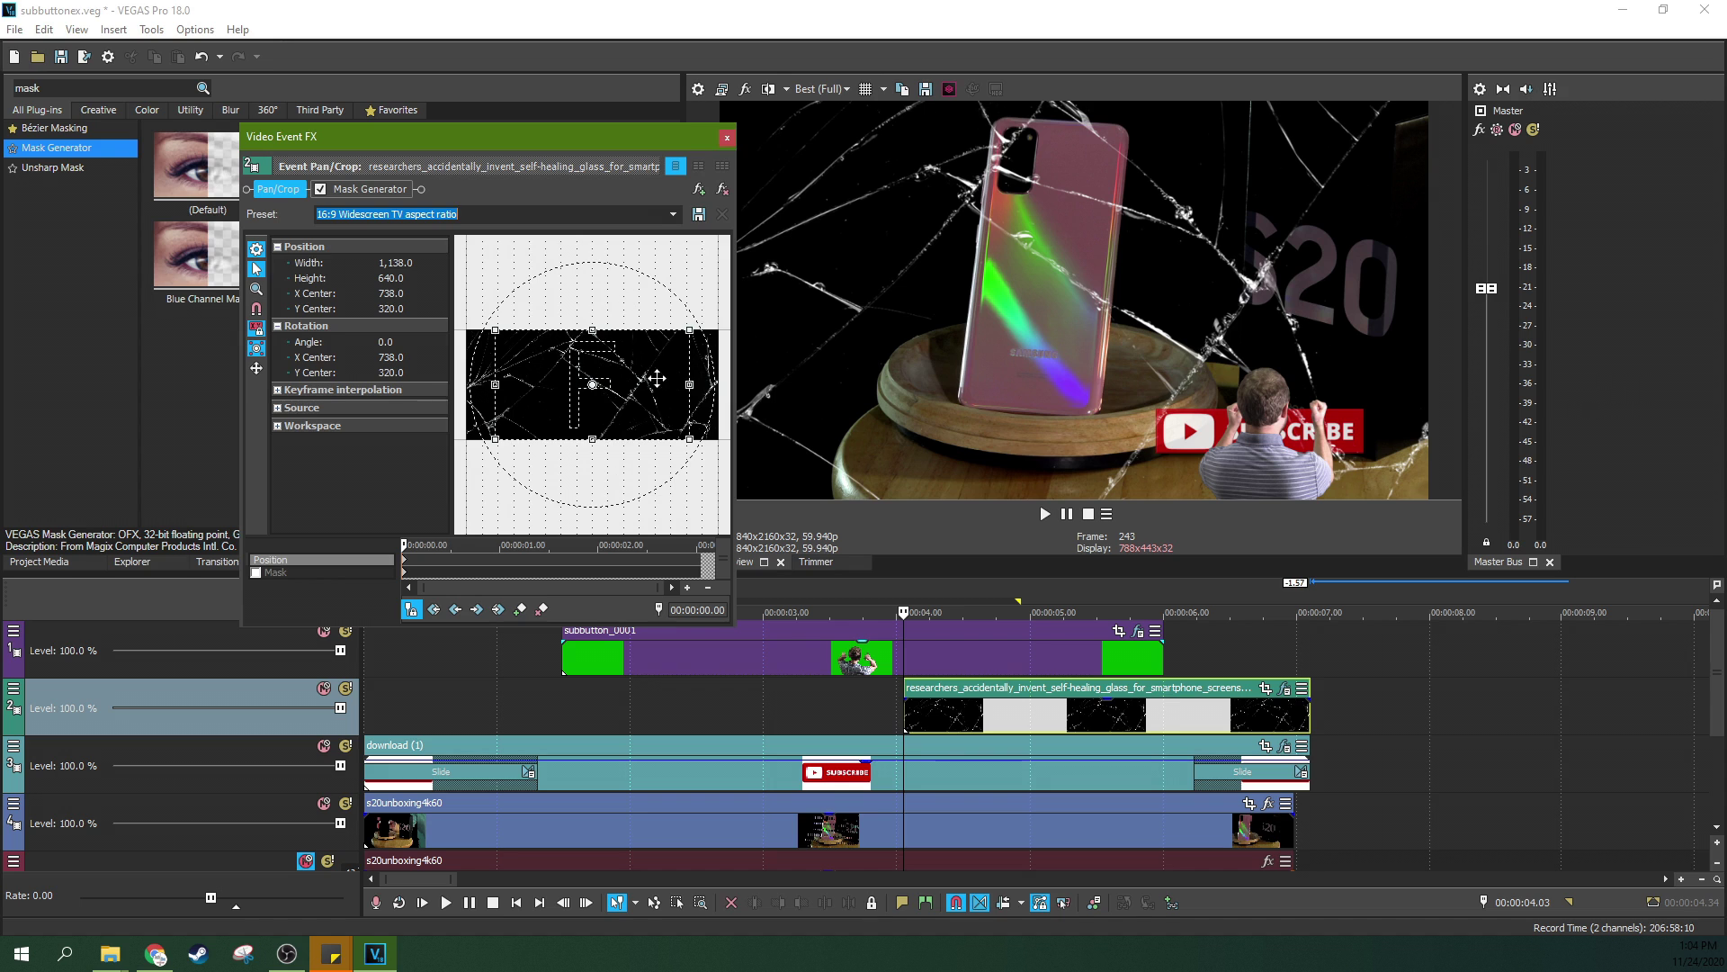
pyautogui.click(727, 137)
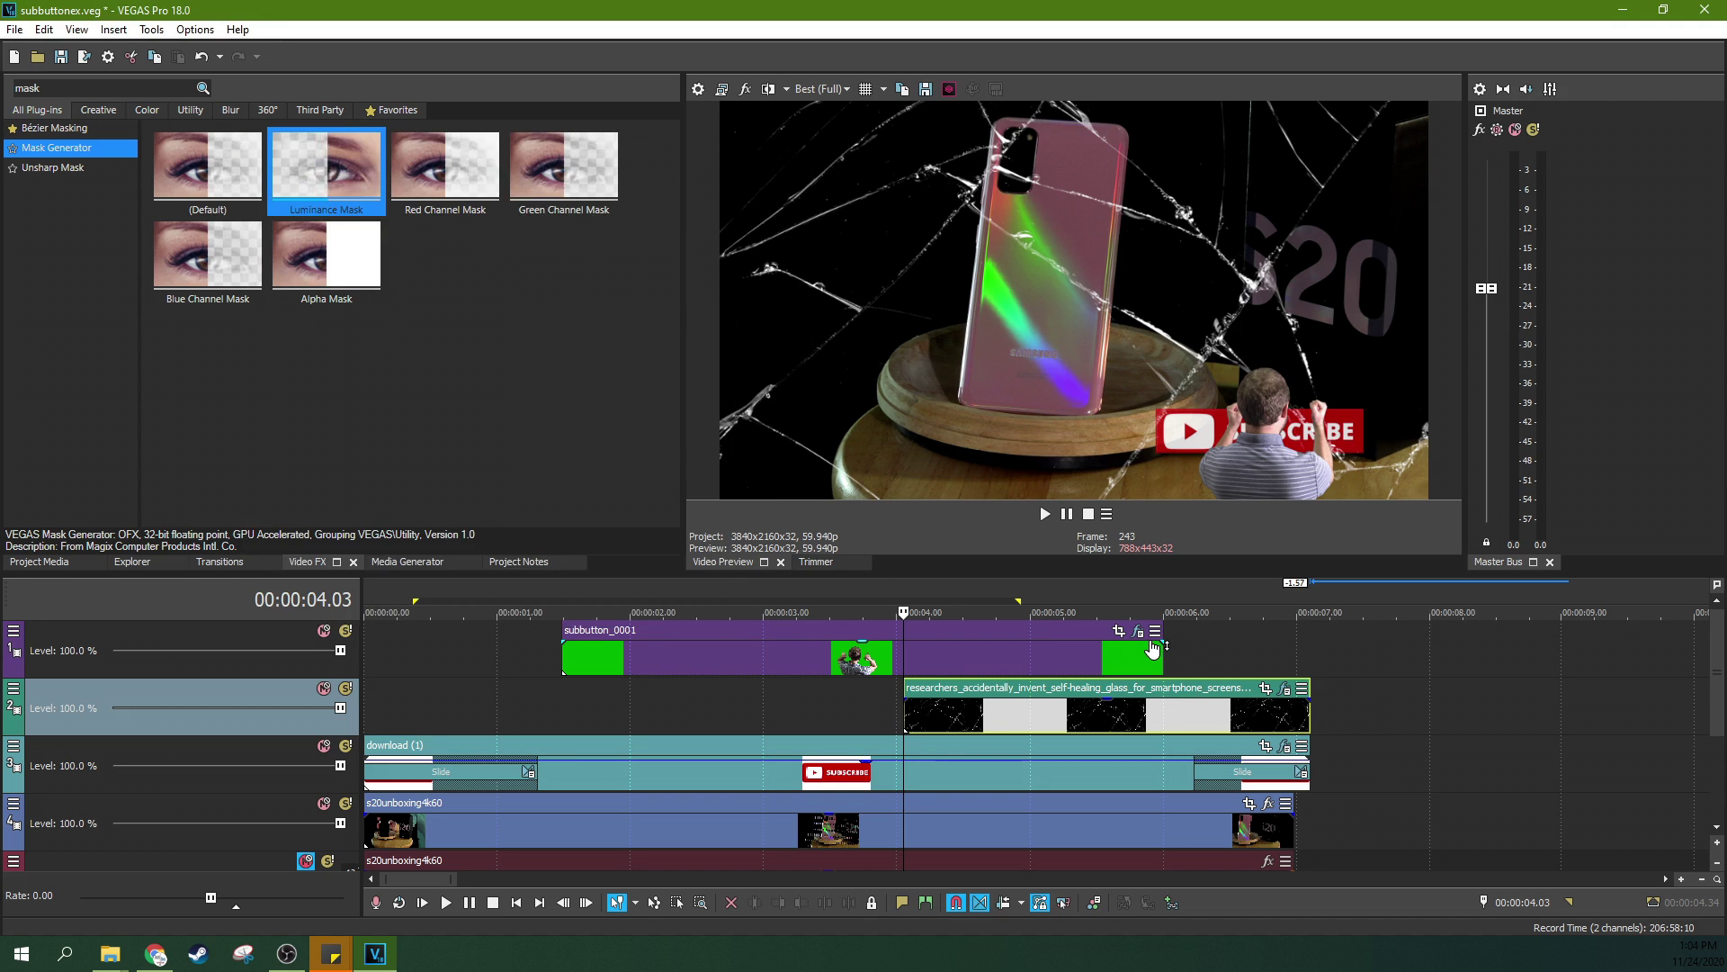
pyautogui.click(1264, 689)
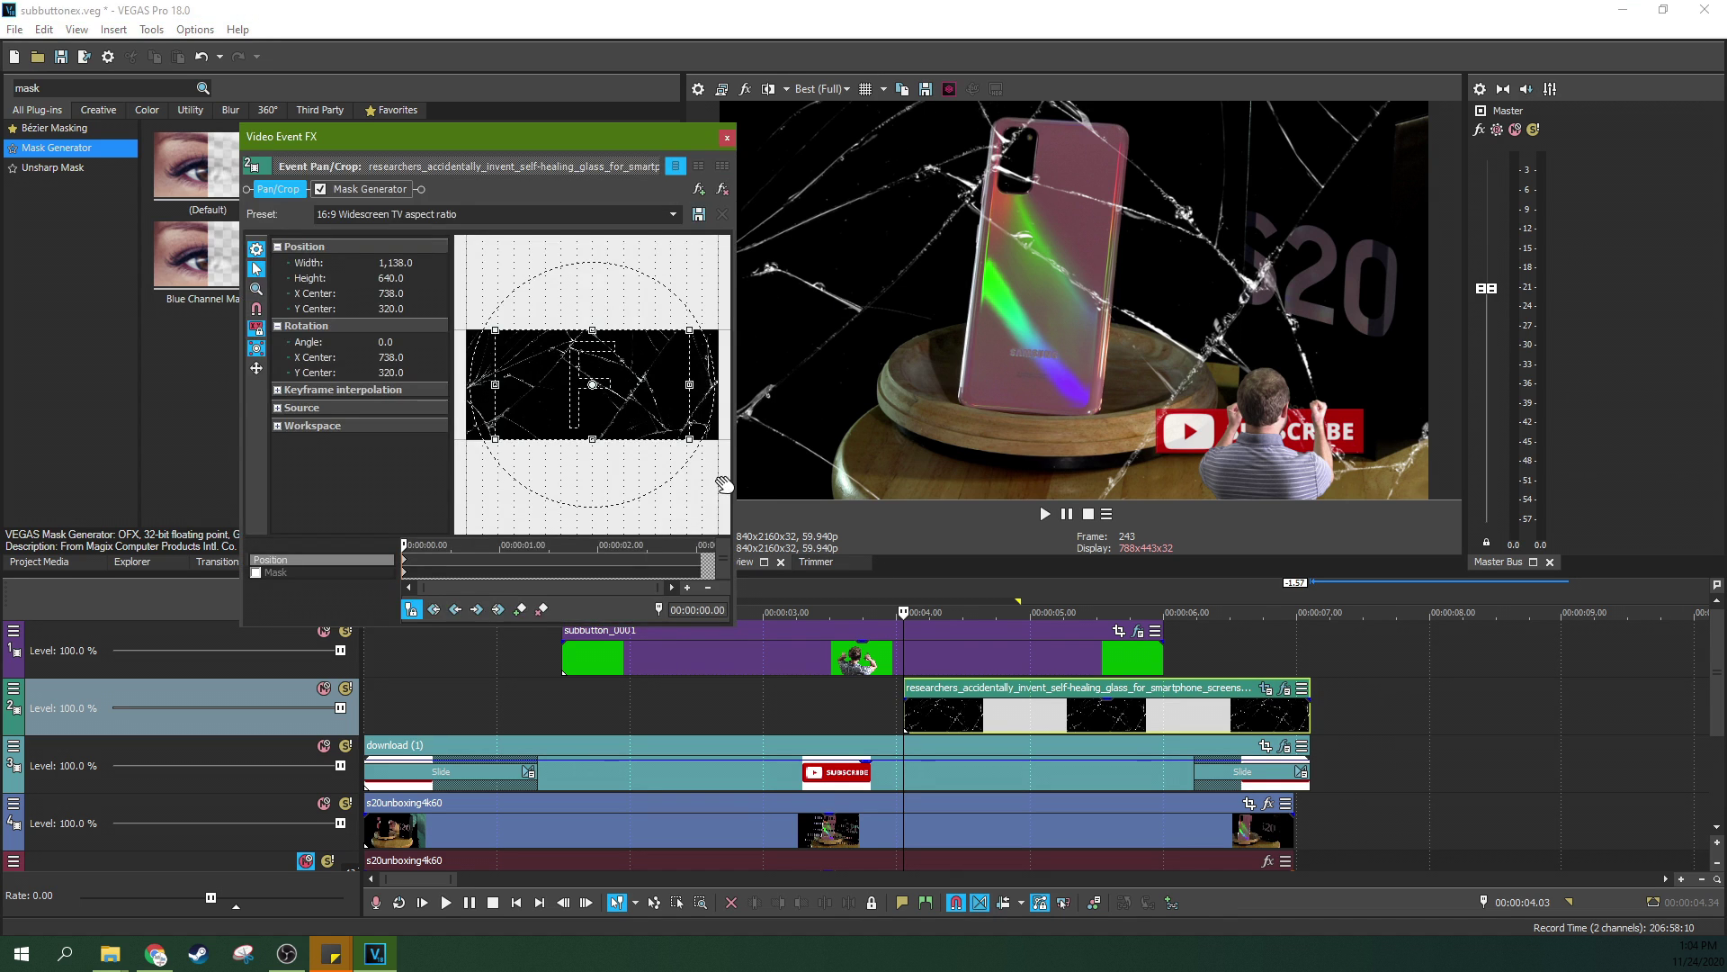
pyautogui.click(673, 214)
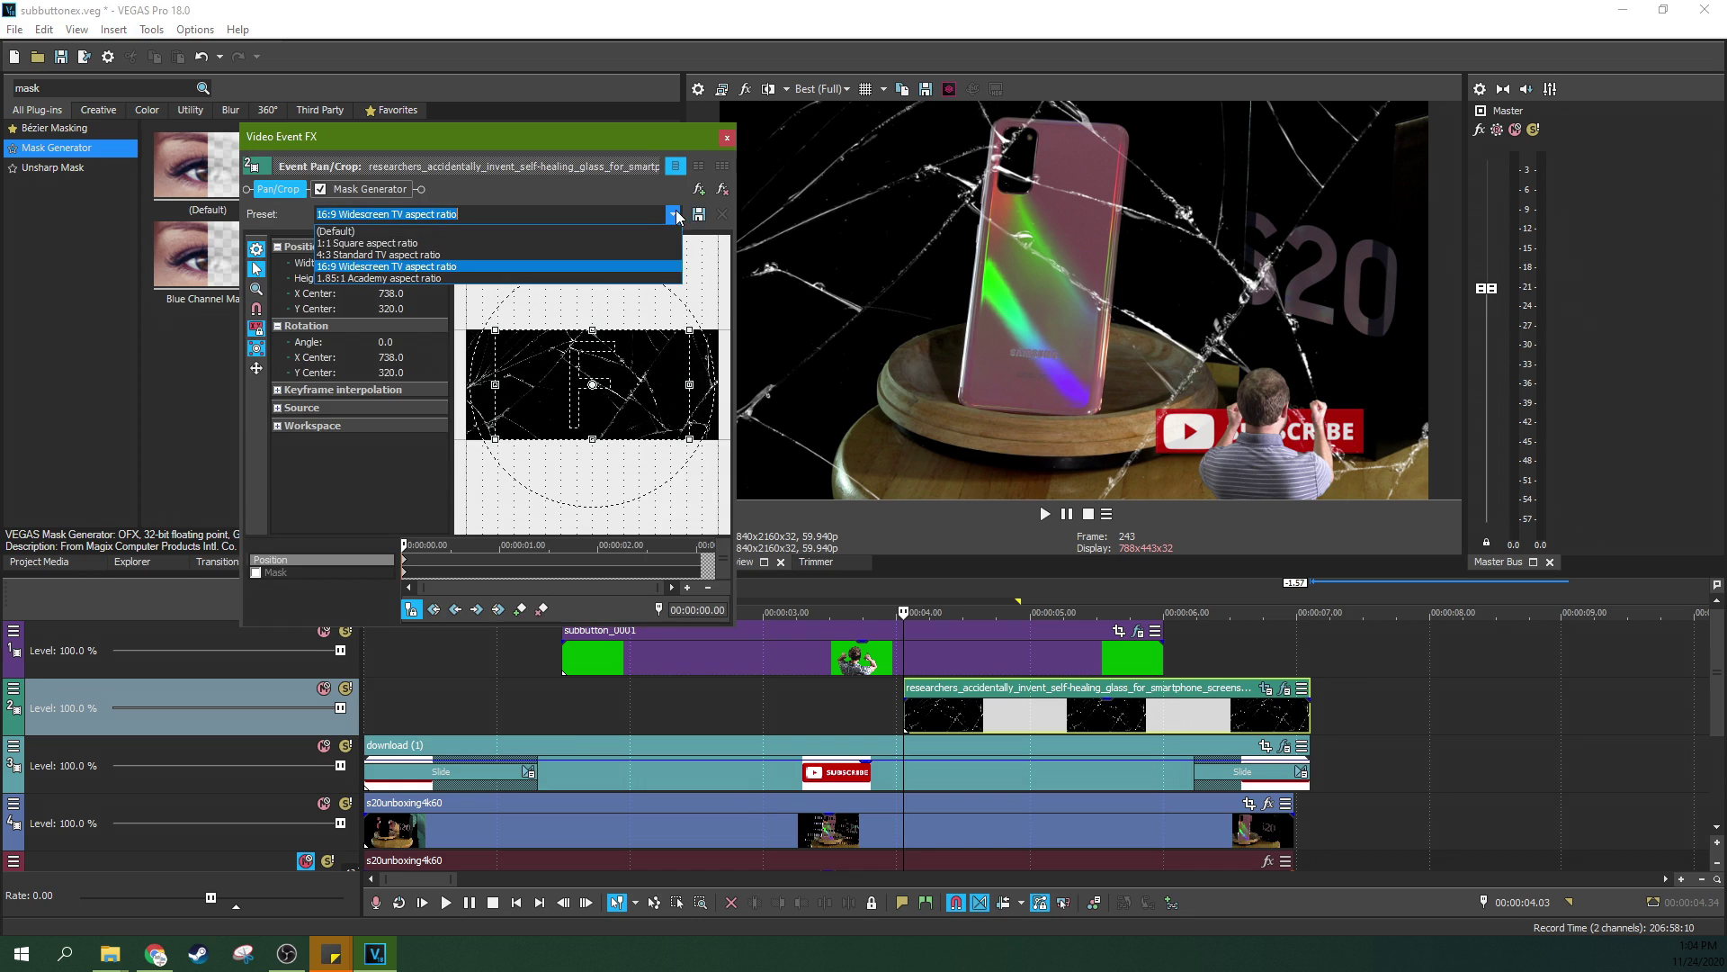
pyautogui.click(597, 267)
pyautogui.click(726, 138)
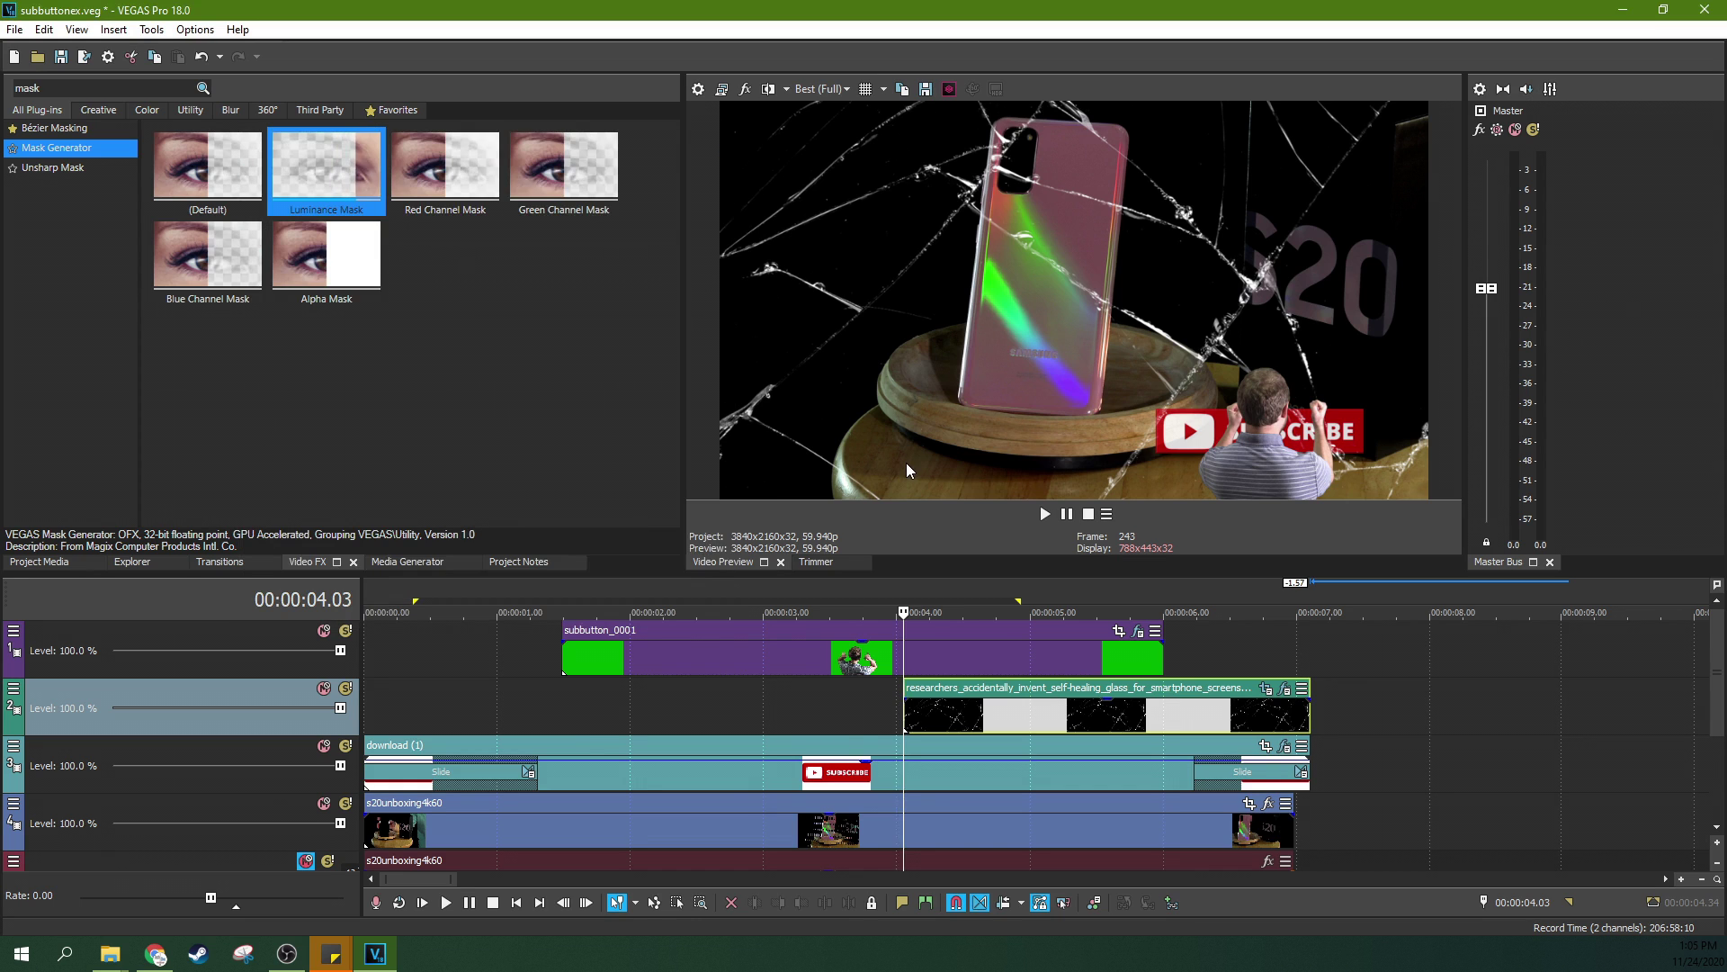
# Step: Play back the composite around the impact and select the glass clip at 4.53 s
pyautogui.click(861, 727)
pyautogui.press('space')
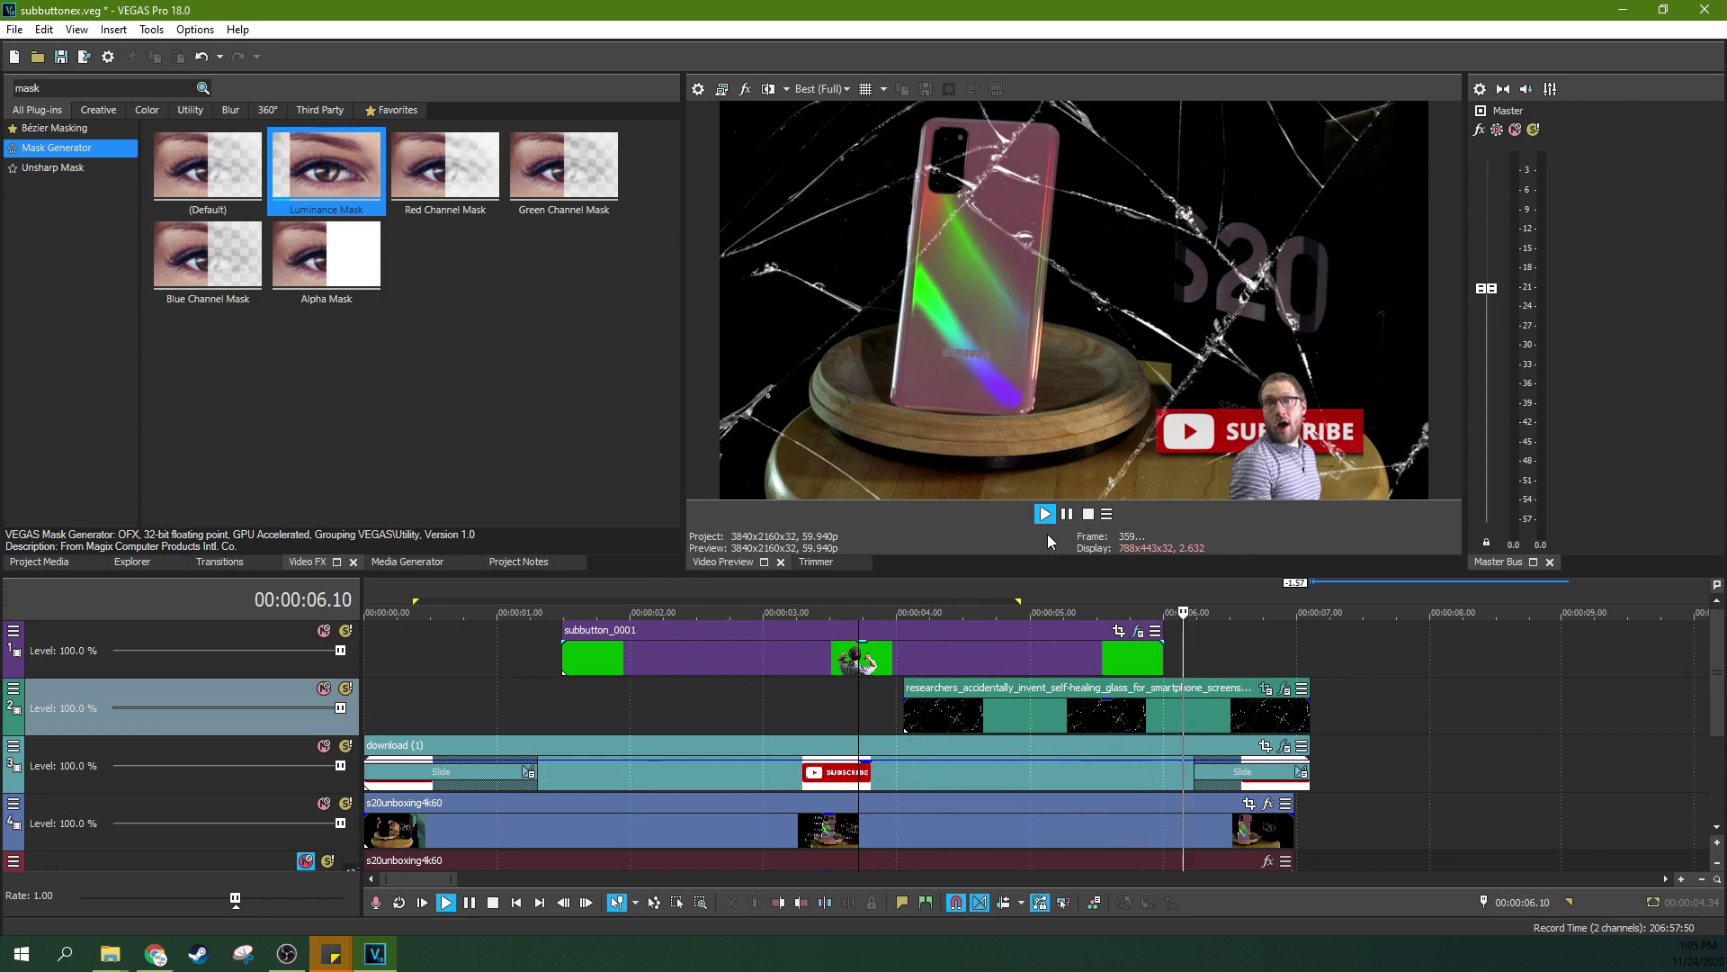
pyautogui.click(1069, 515)
pyautogui.click(912, 709)
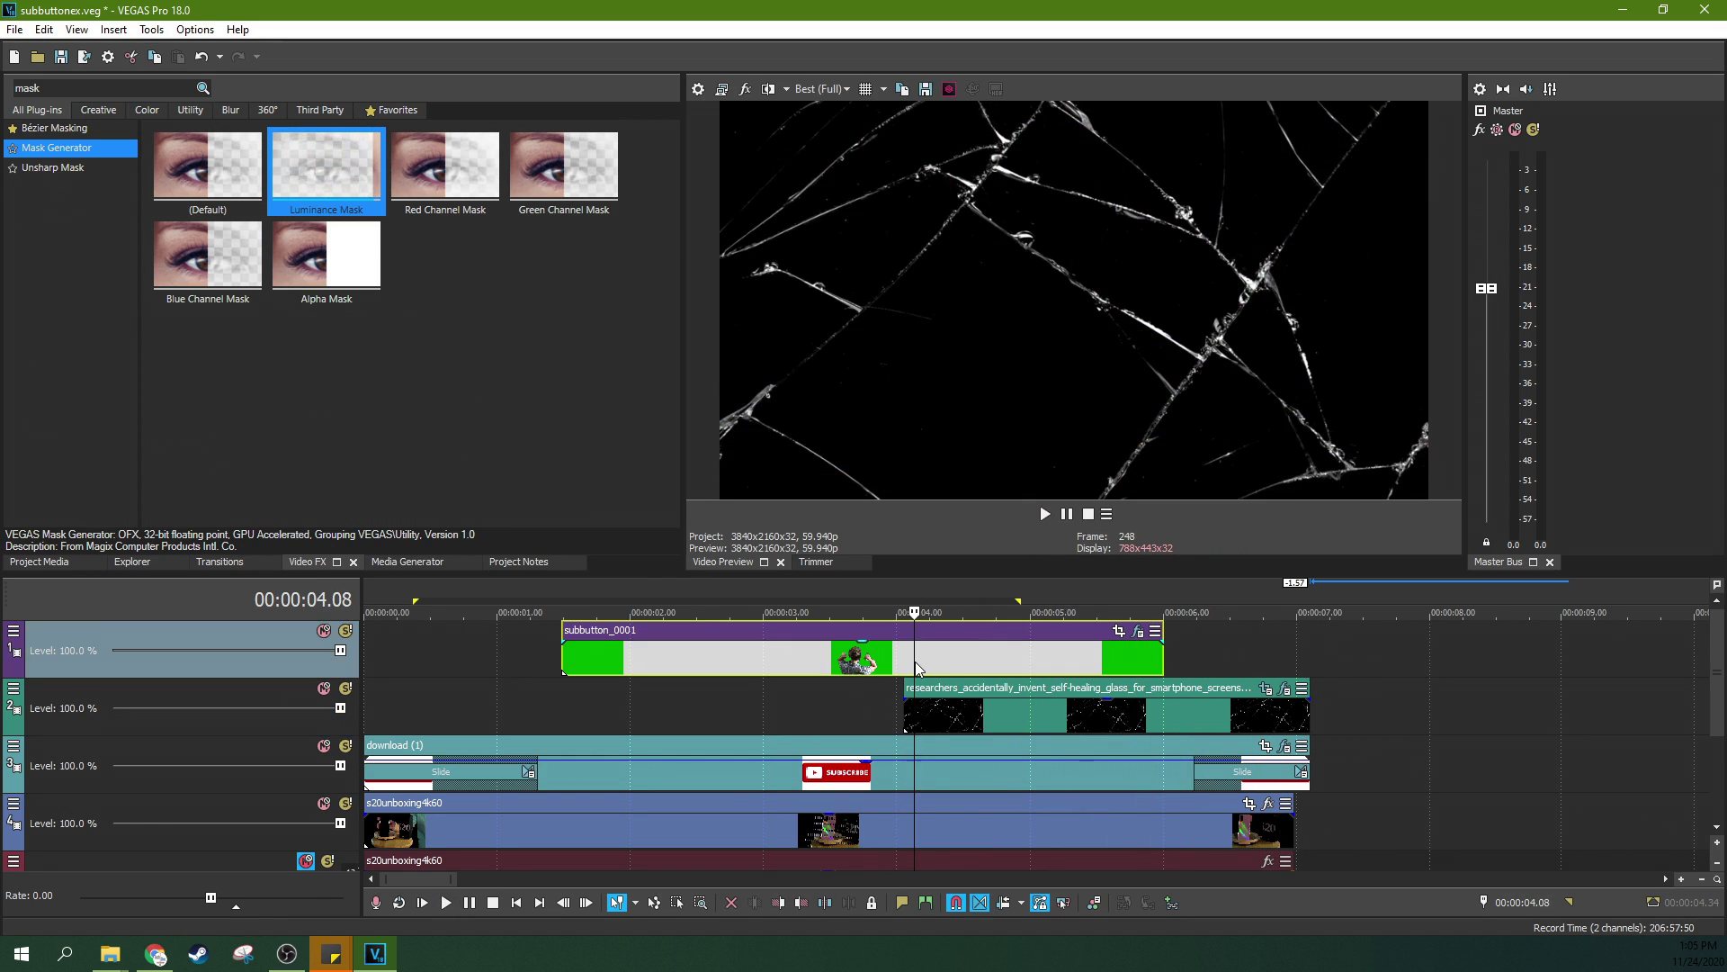
pyautogui.click(882, 709)
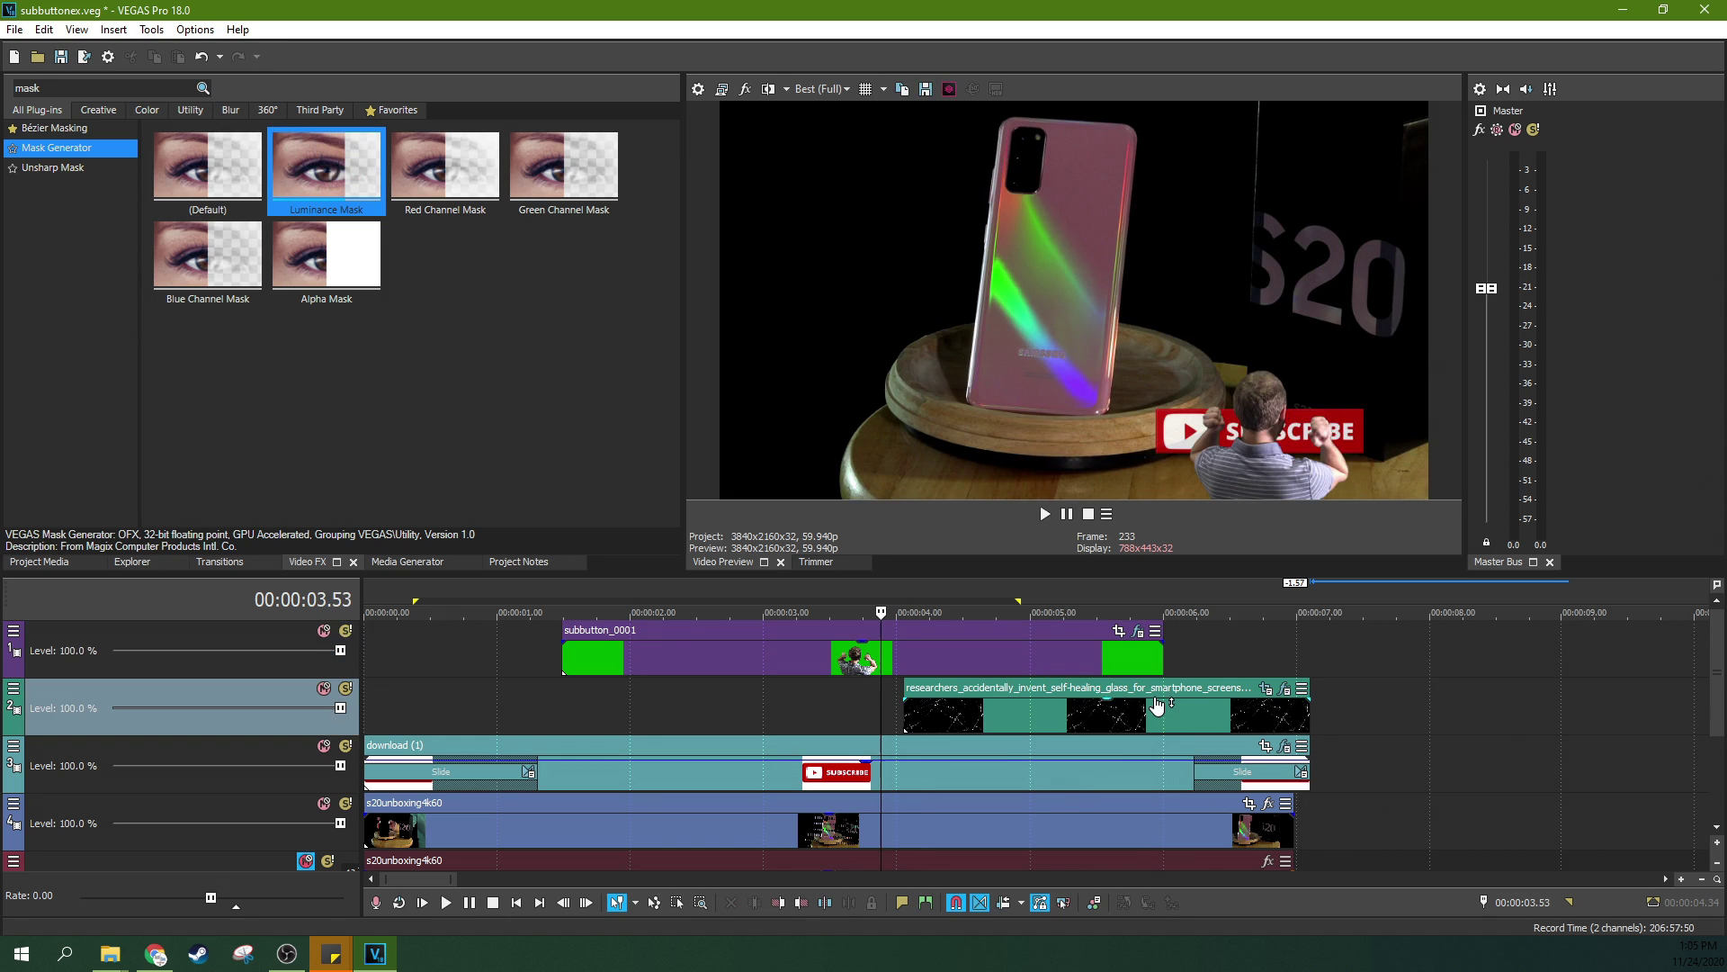
pyautogui.click(1013, 721)
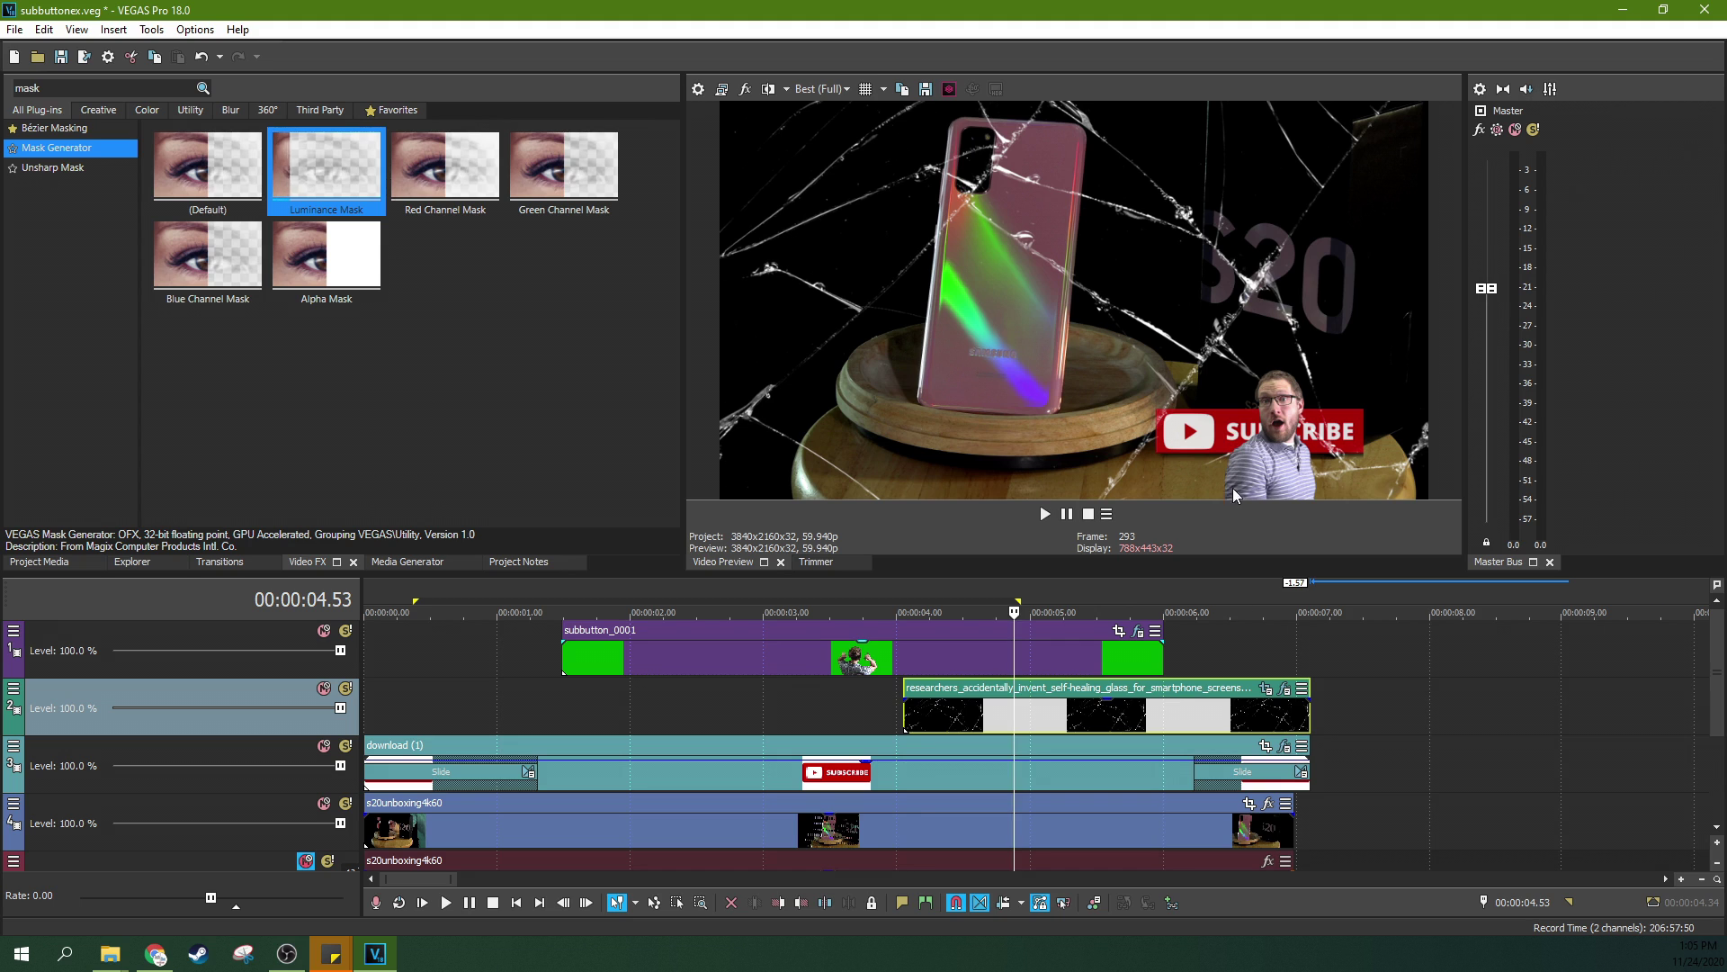
# Step: Find Picture In Picture by searching Video FX for 'pic' and apply it to the cracked-glass clip
pyautogui.click(37, 562)
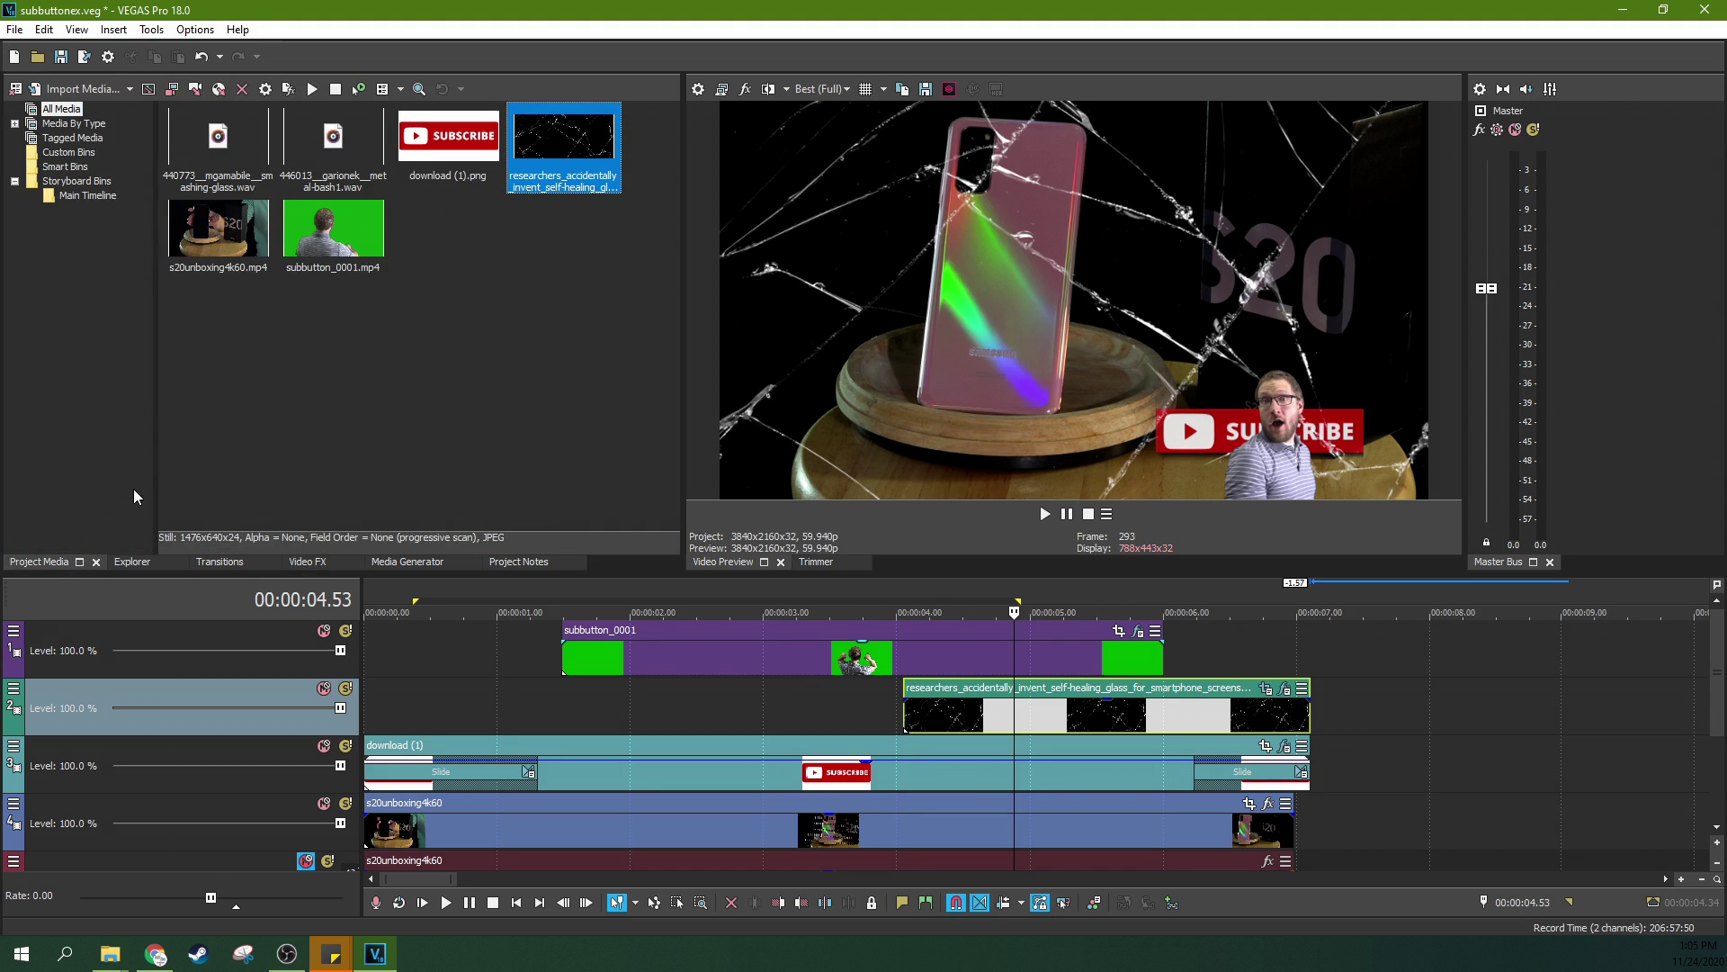
pyautogui.click(297, 563)
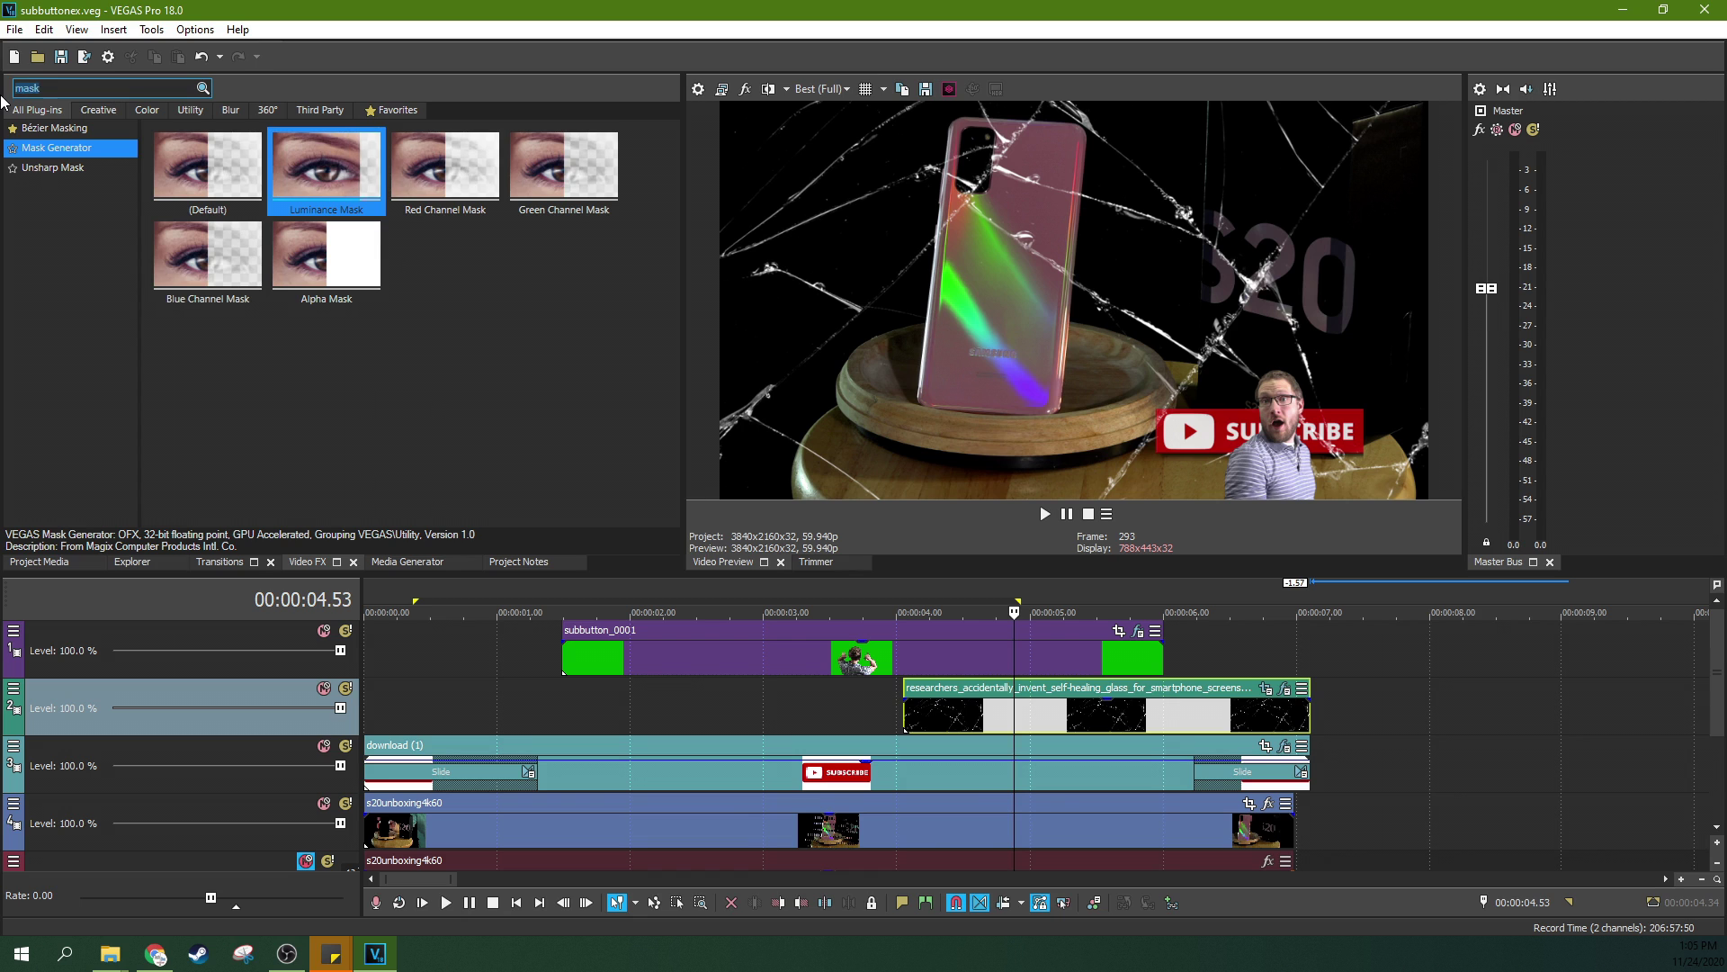
pyautogui.write('pic')
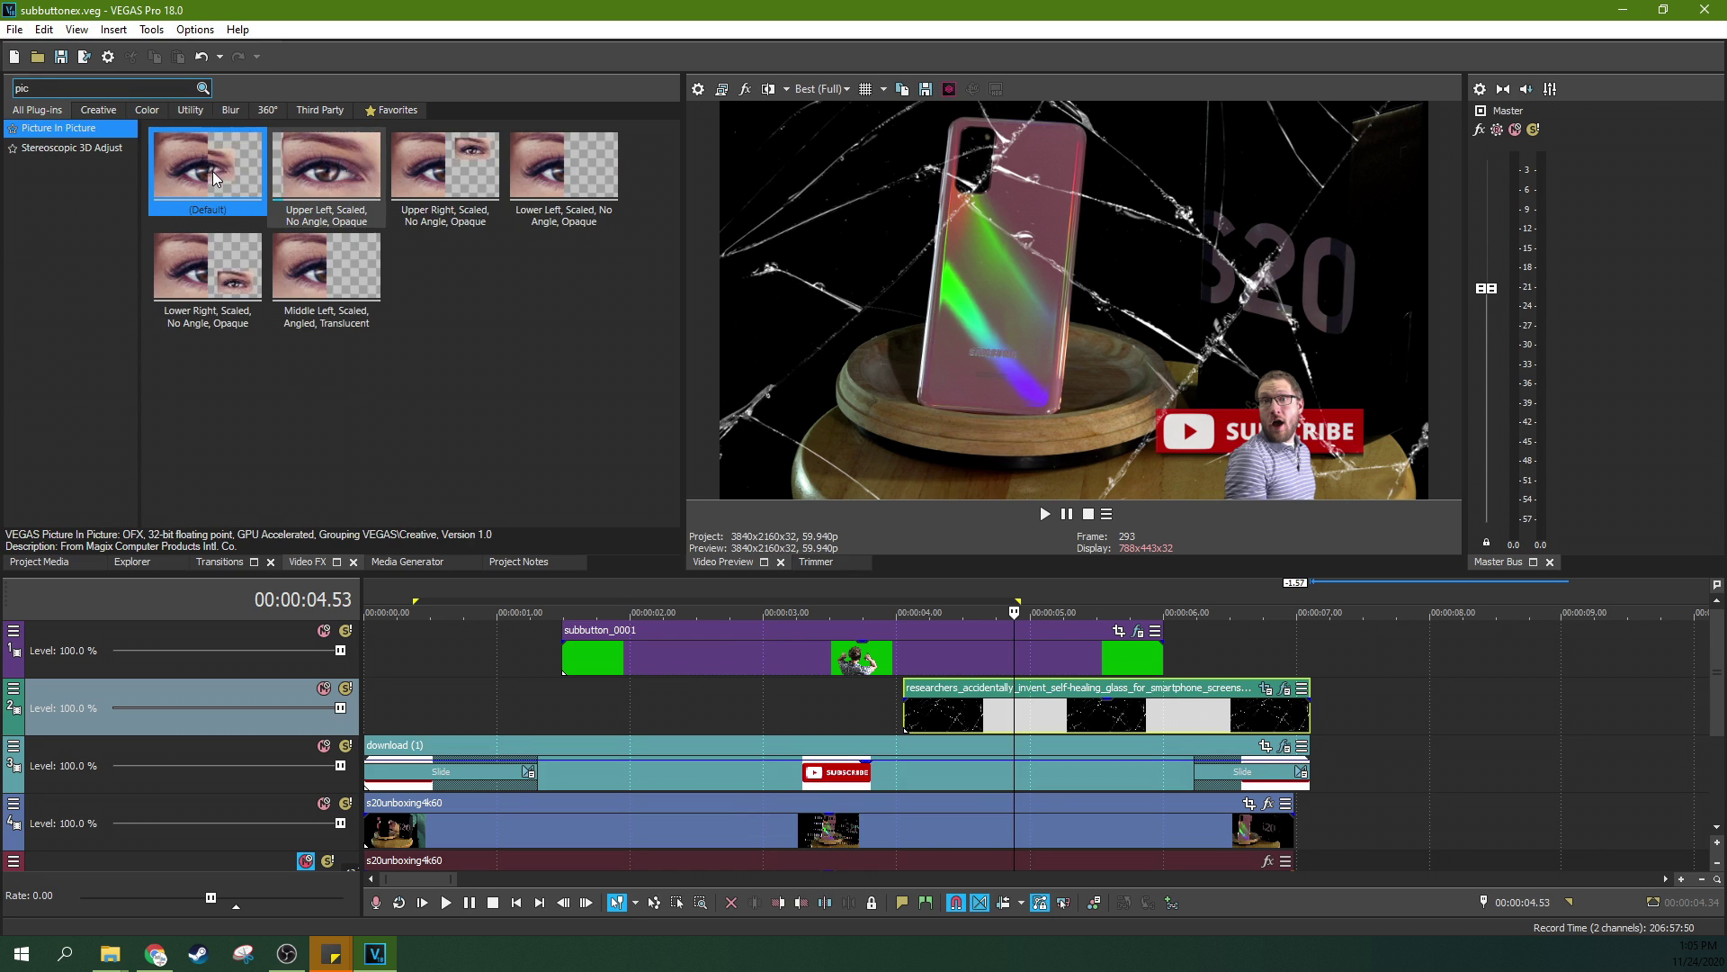
pyautogui.moveTo(214, 184); pyautogui.dragTo(988, 720)
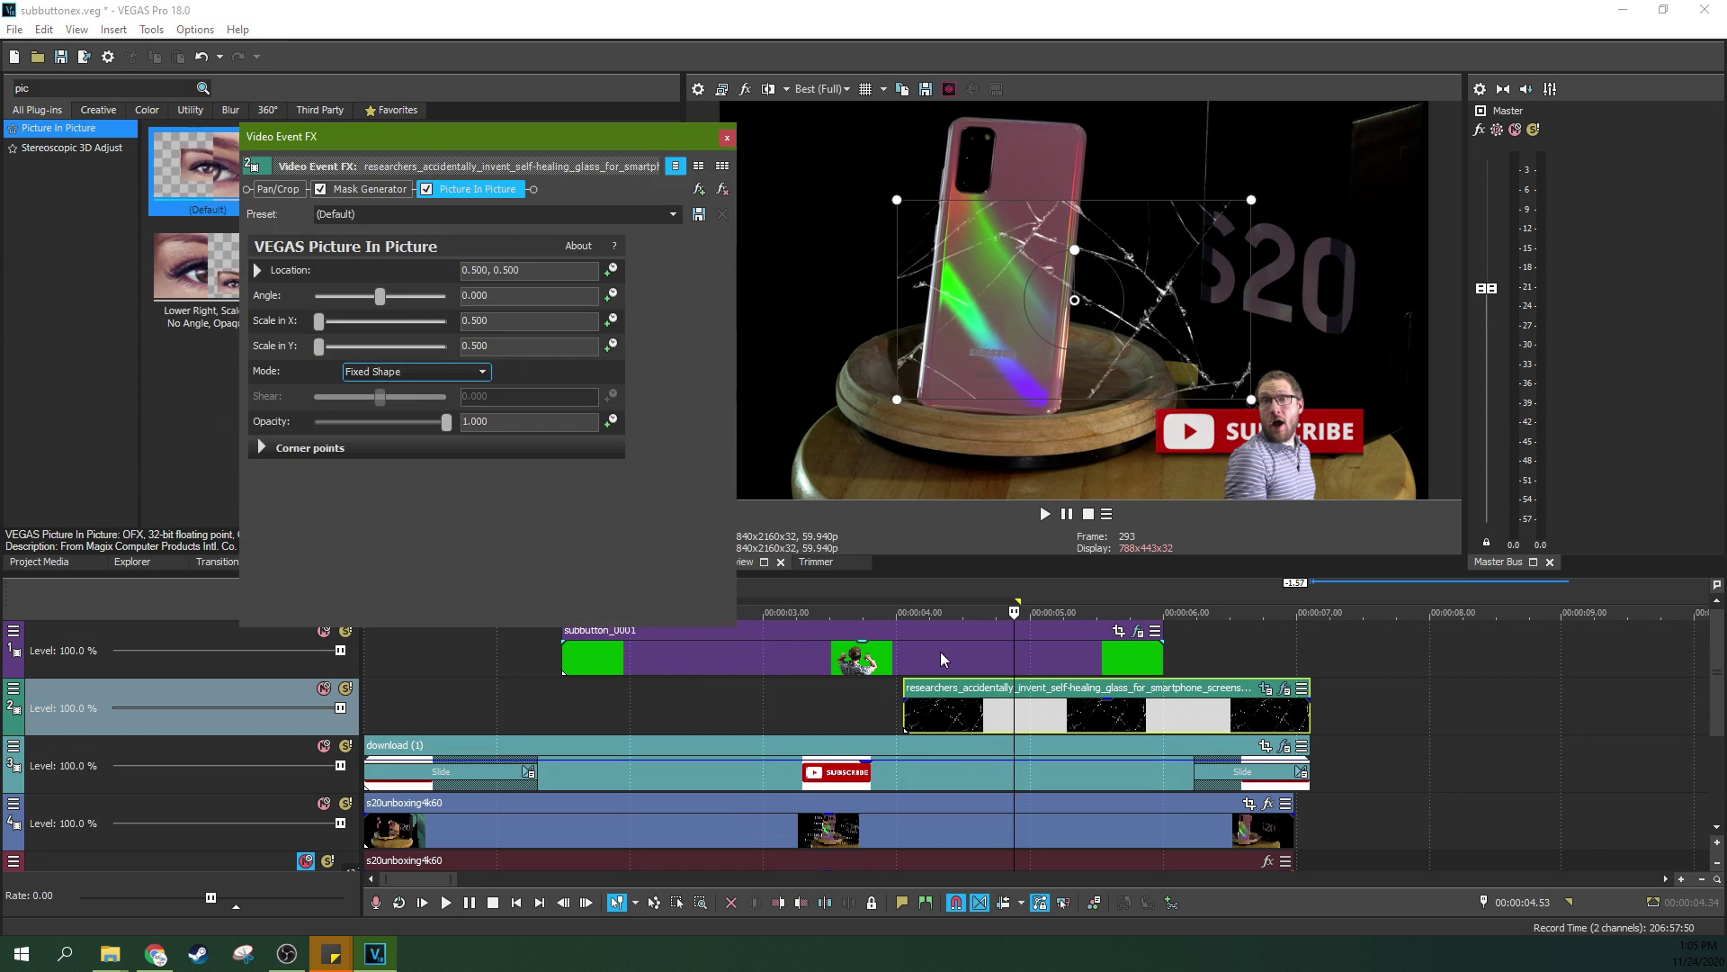
# Step: Move the glass overlay to the lower right, shrink it, and nudge it up slightly
pyautogui.moveTo(1036, 419); pyautogui.dragTo(1219, 486)
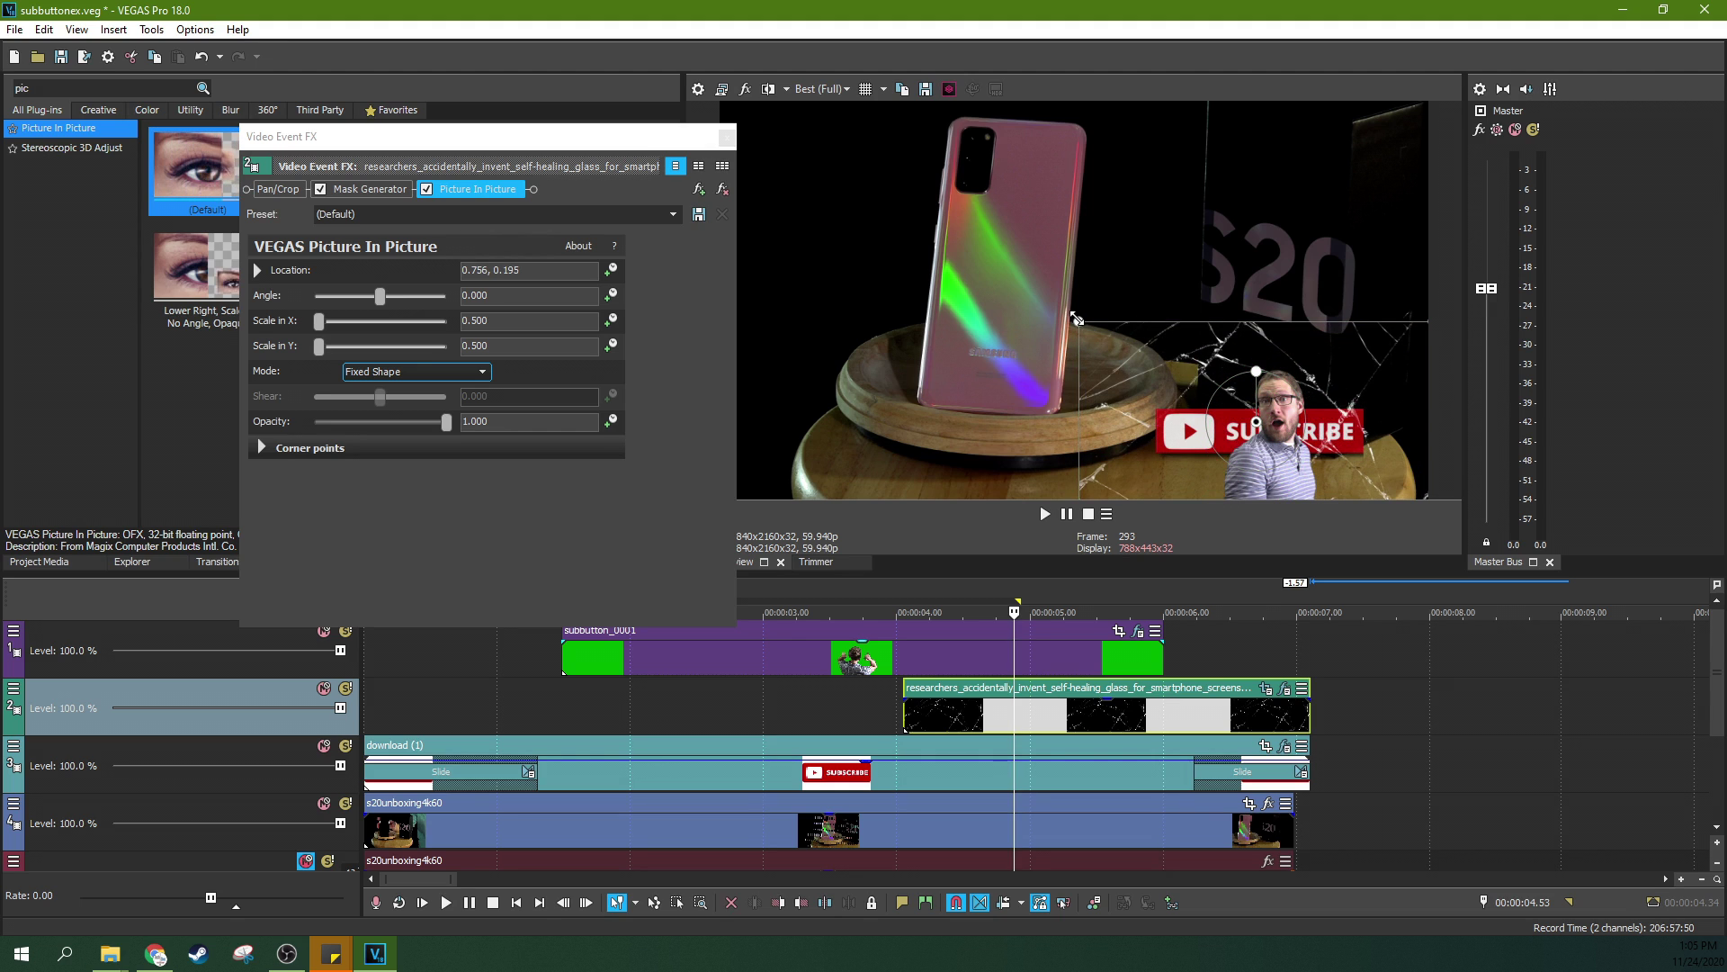
pyautogui.moveTo(1081, 323); pyautogui.dragTo(1158, 387)
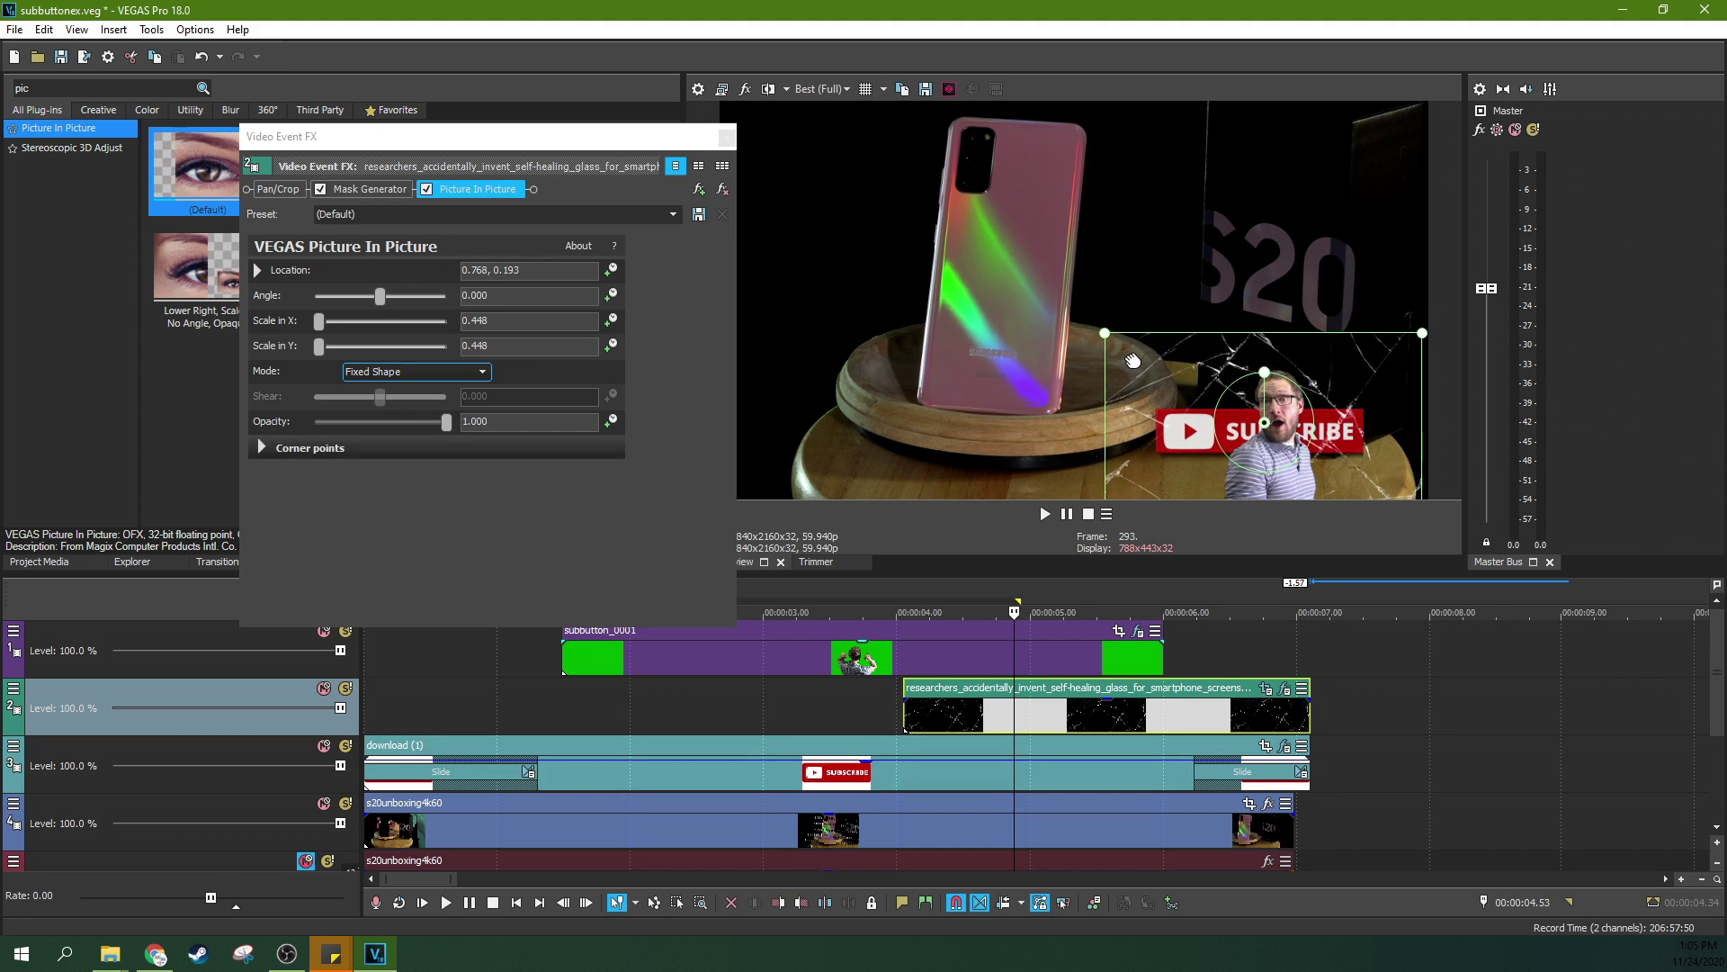
pyautogui.moveTo(1132, 360); pyautogui.dragTo(1133, 354)
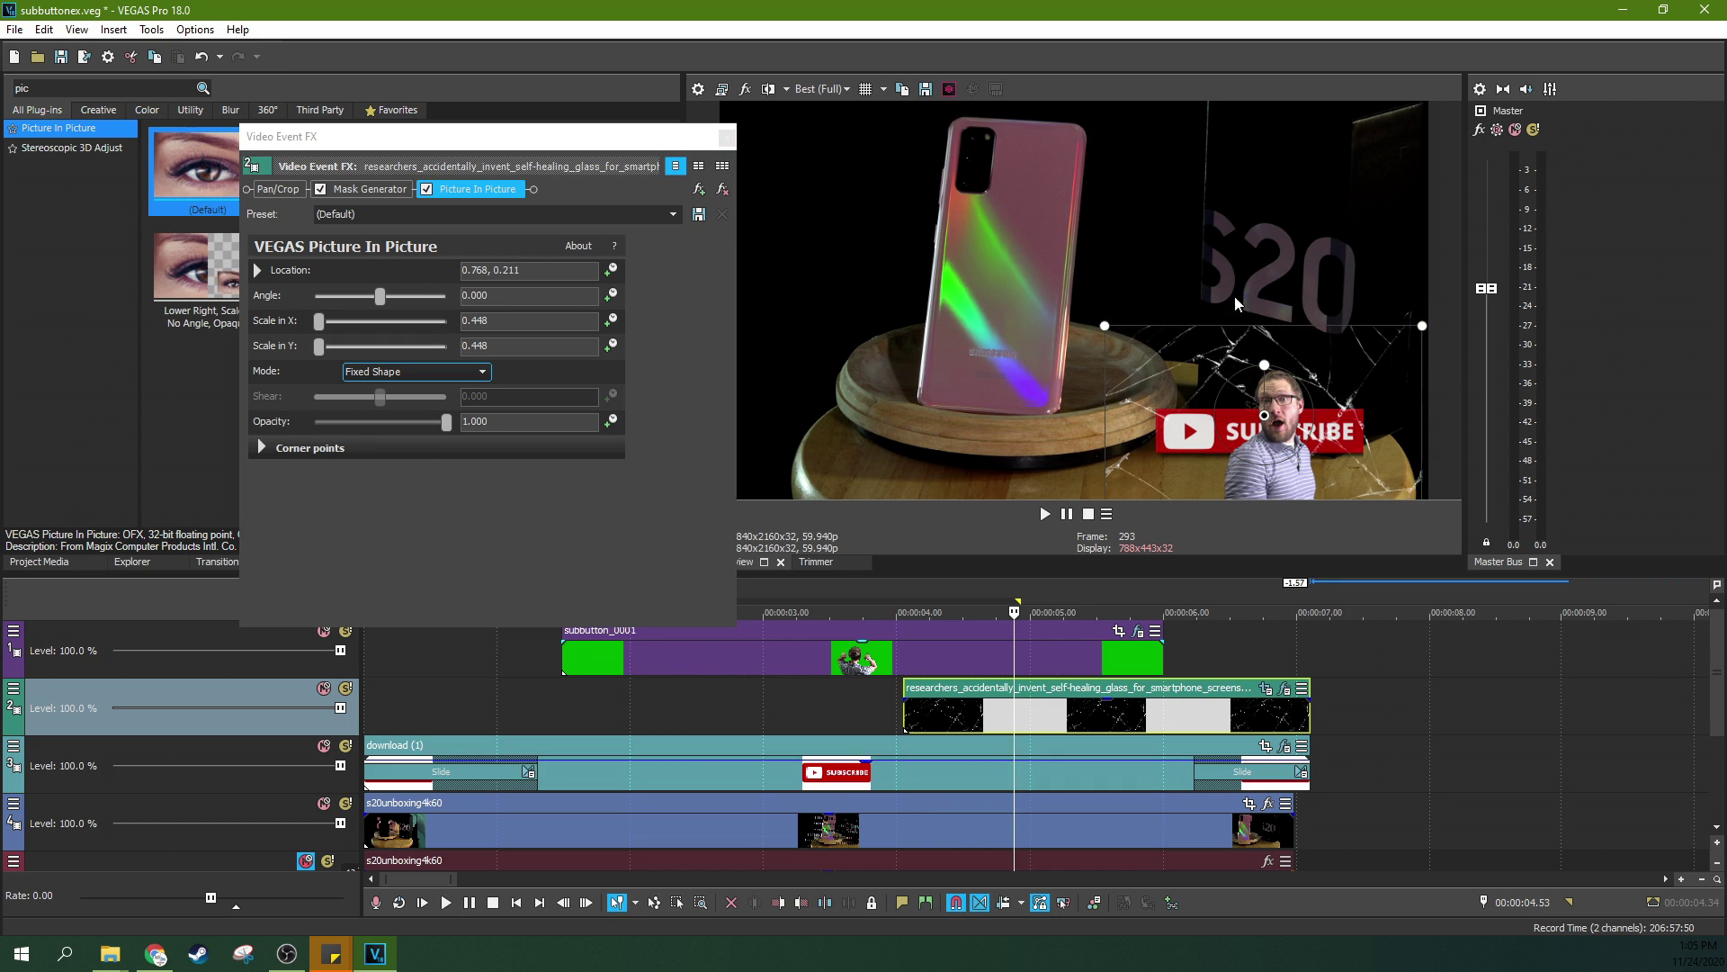
# Step: Set Picture In Picture to Fixed Parallelogram and skew the overlay's top corners
pyautogui.click(439, 373)
pyautogui.click(431, 401)
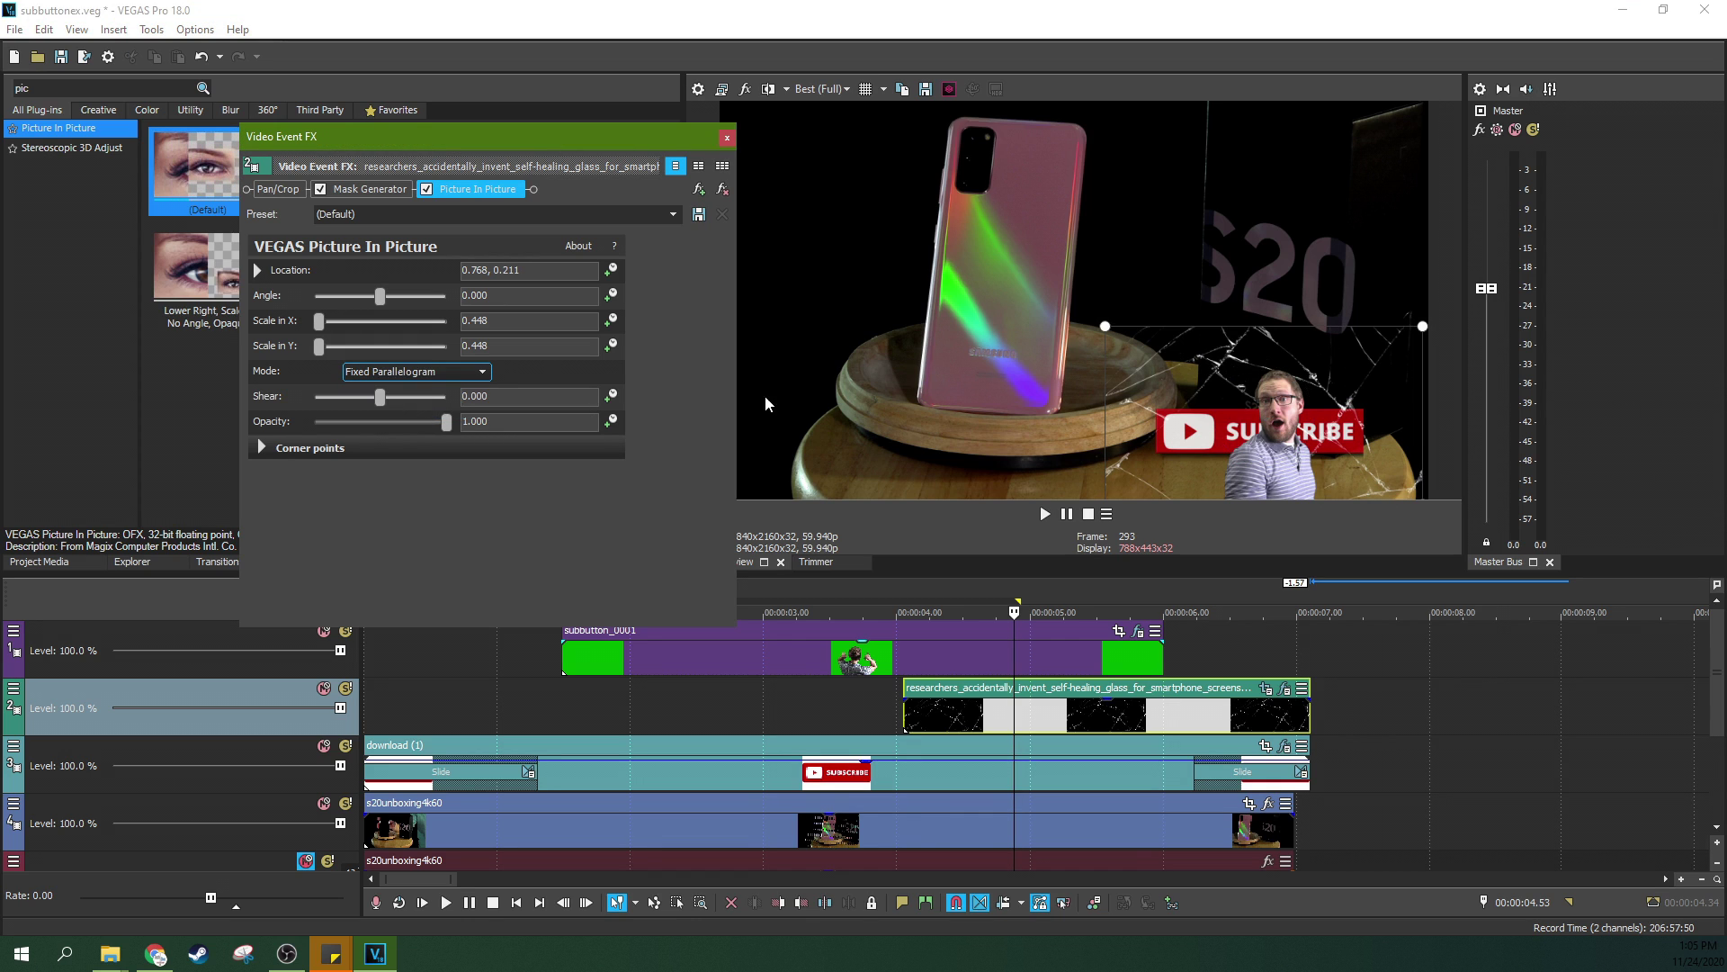
pyautogui.moveTo(1101, 326); pyautogui.dragTo(1127, 389)
pyautogui.moveTo(1423, 325); pyautogui.dragTo(1431, 257)
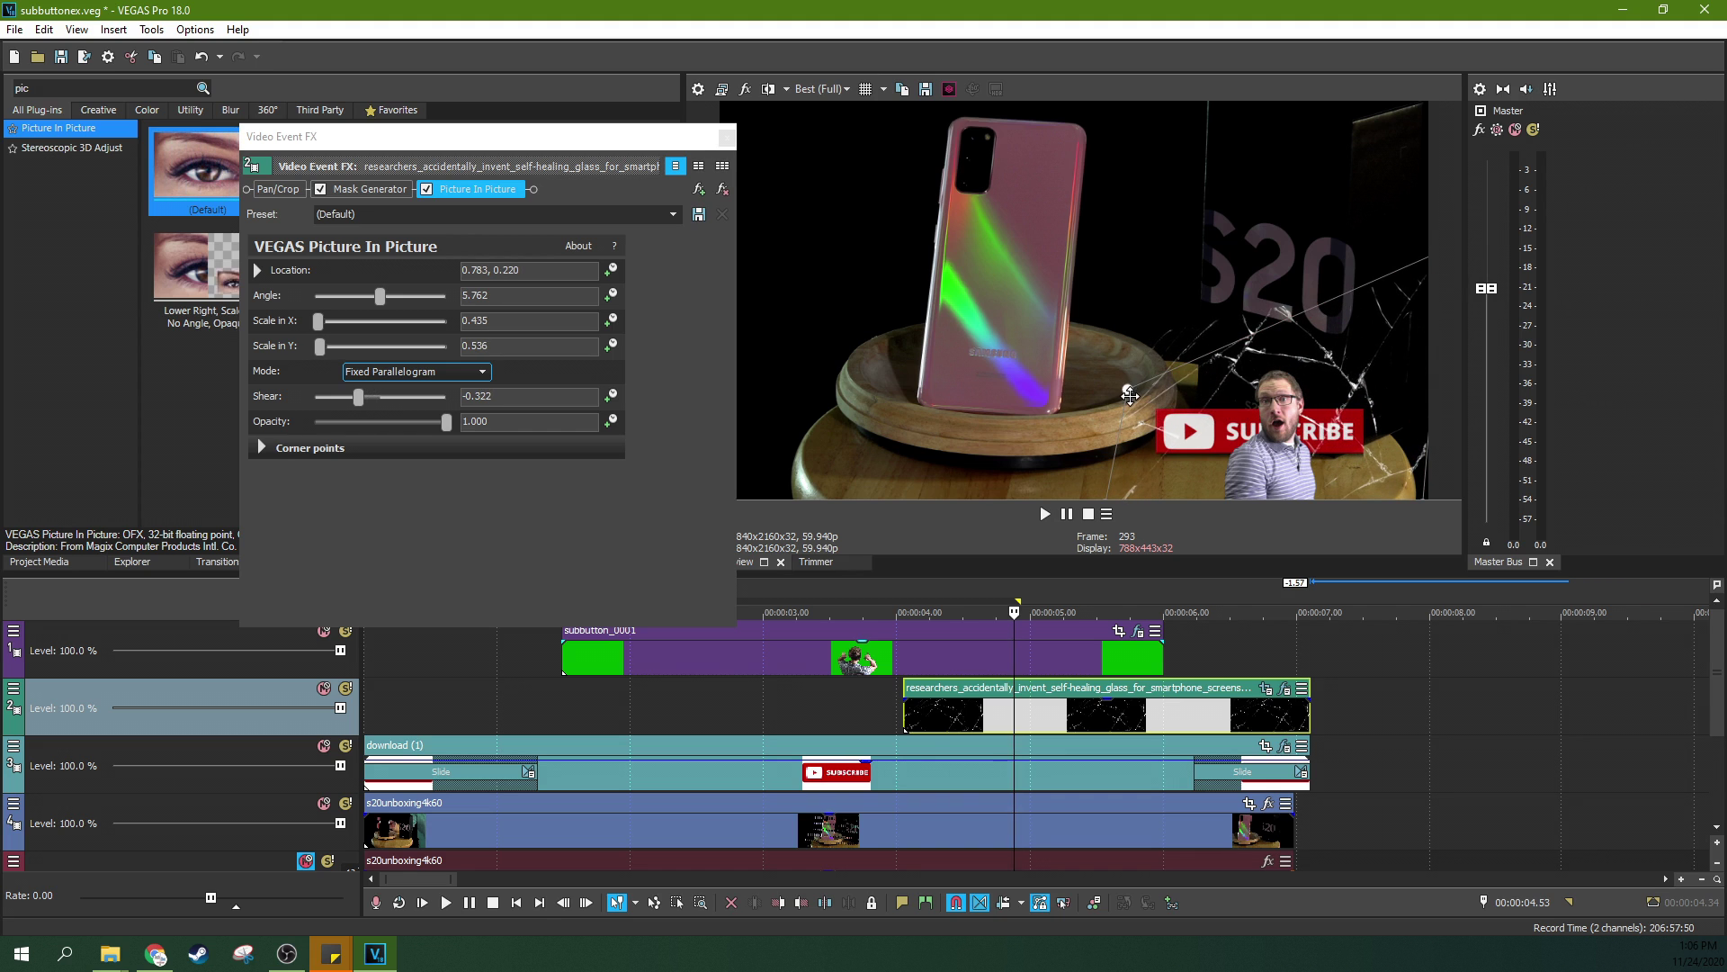
pyautogui.moveTo(1130, 394); pyautogui.dragTo(1063, 413)
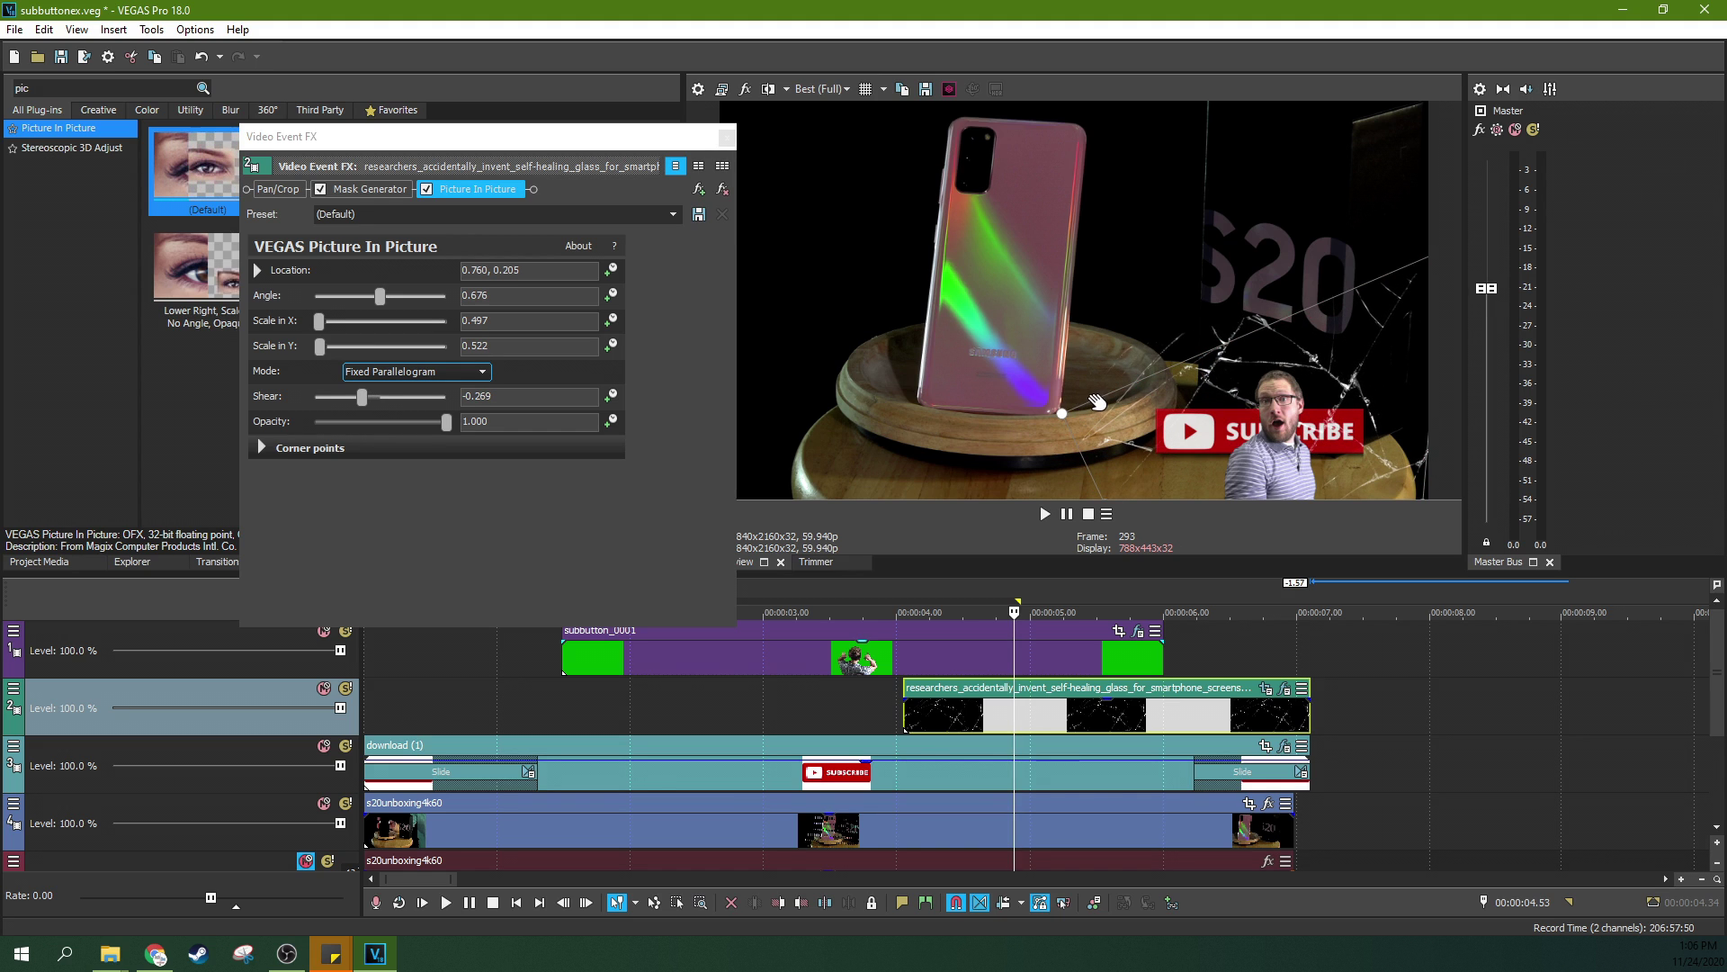
pyautogui.click(877, 723)
# Step: Make the SUBSCRIBE graphic slide out earlier and review the composite playback
pyautogui.press('space')
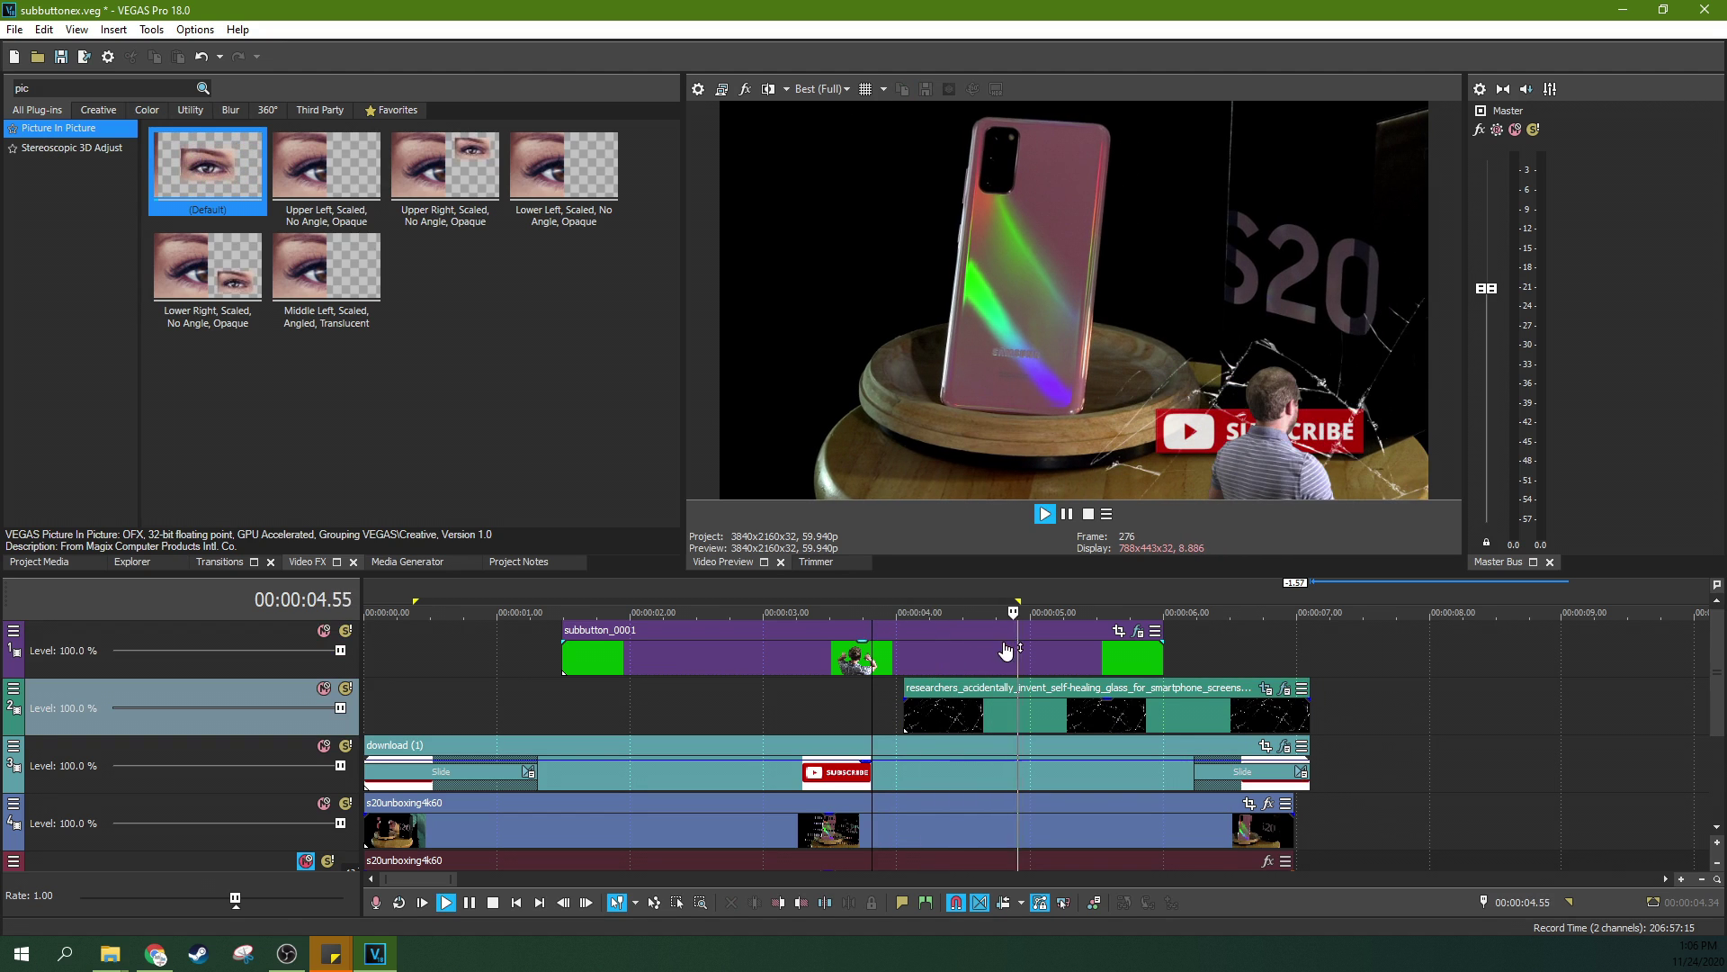
pyautogui.click(903, 765)
pyautogui.moveTo(1195, 763); pyautogui.dragTo(904, 764)
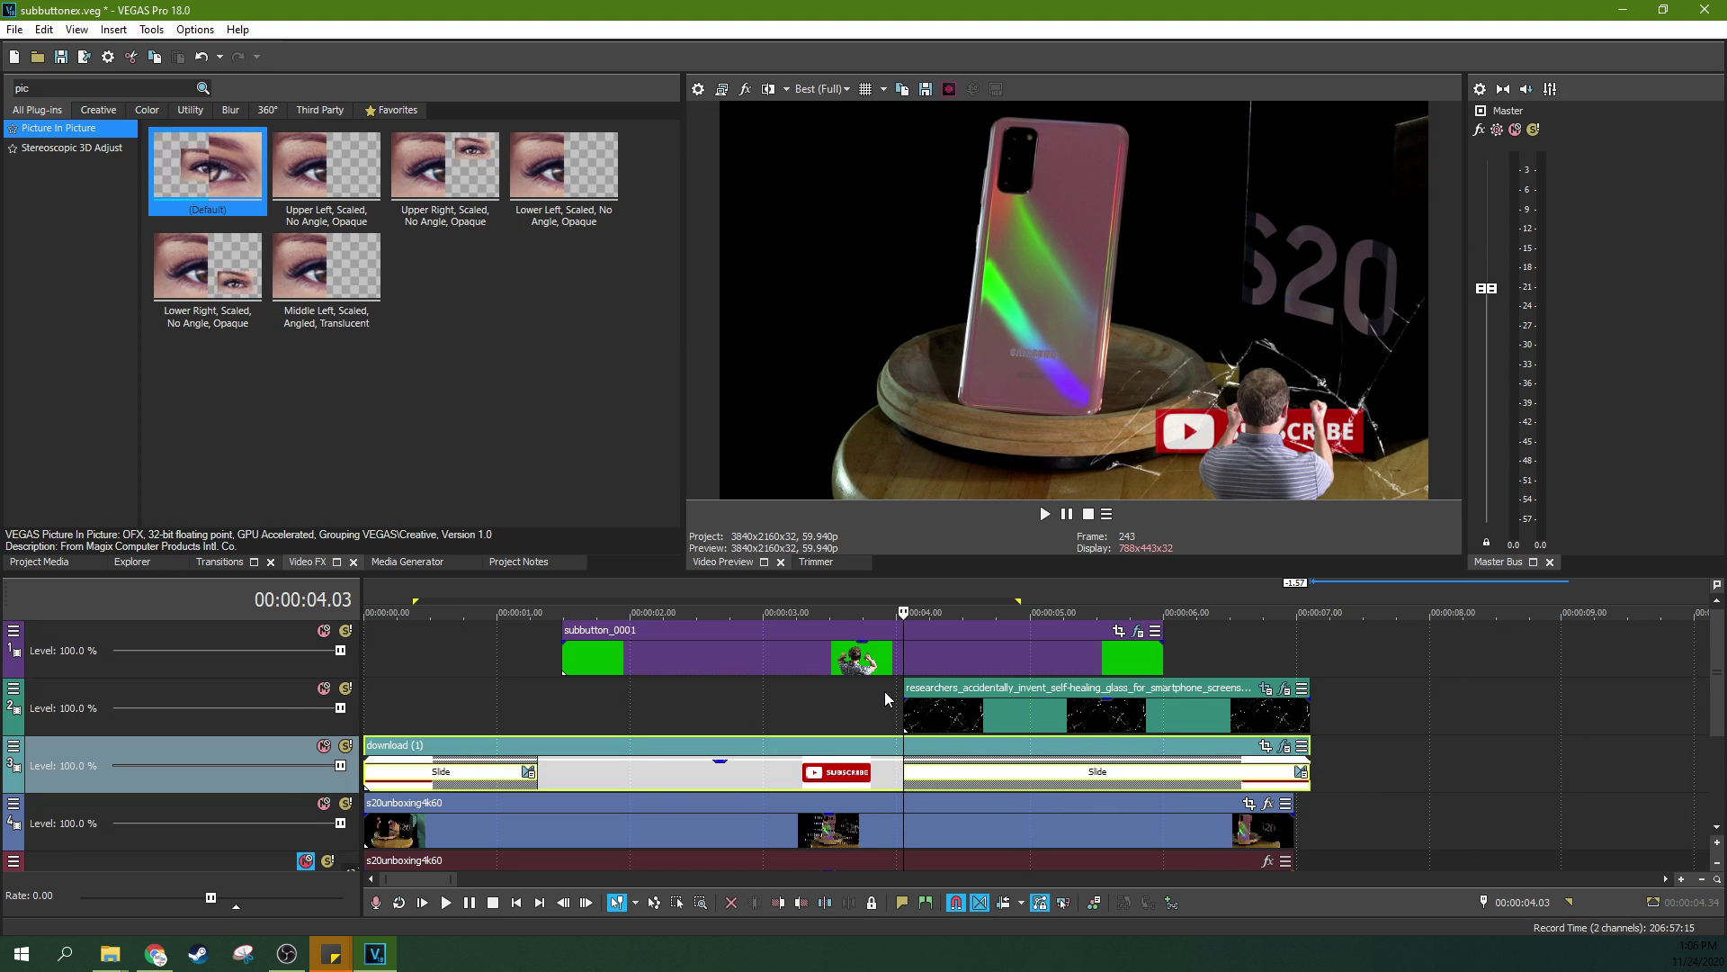
pyautogui.click(865, 710)
pyautogui.press('space')
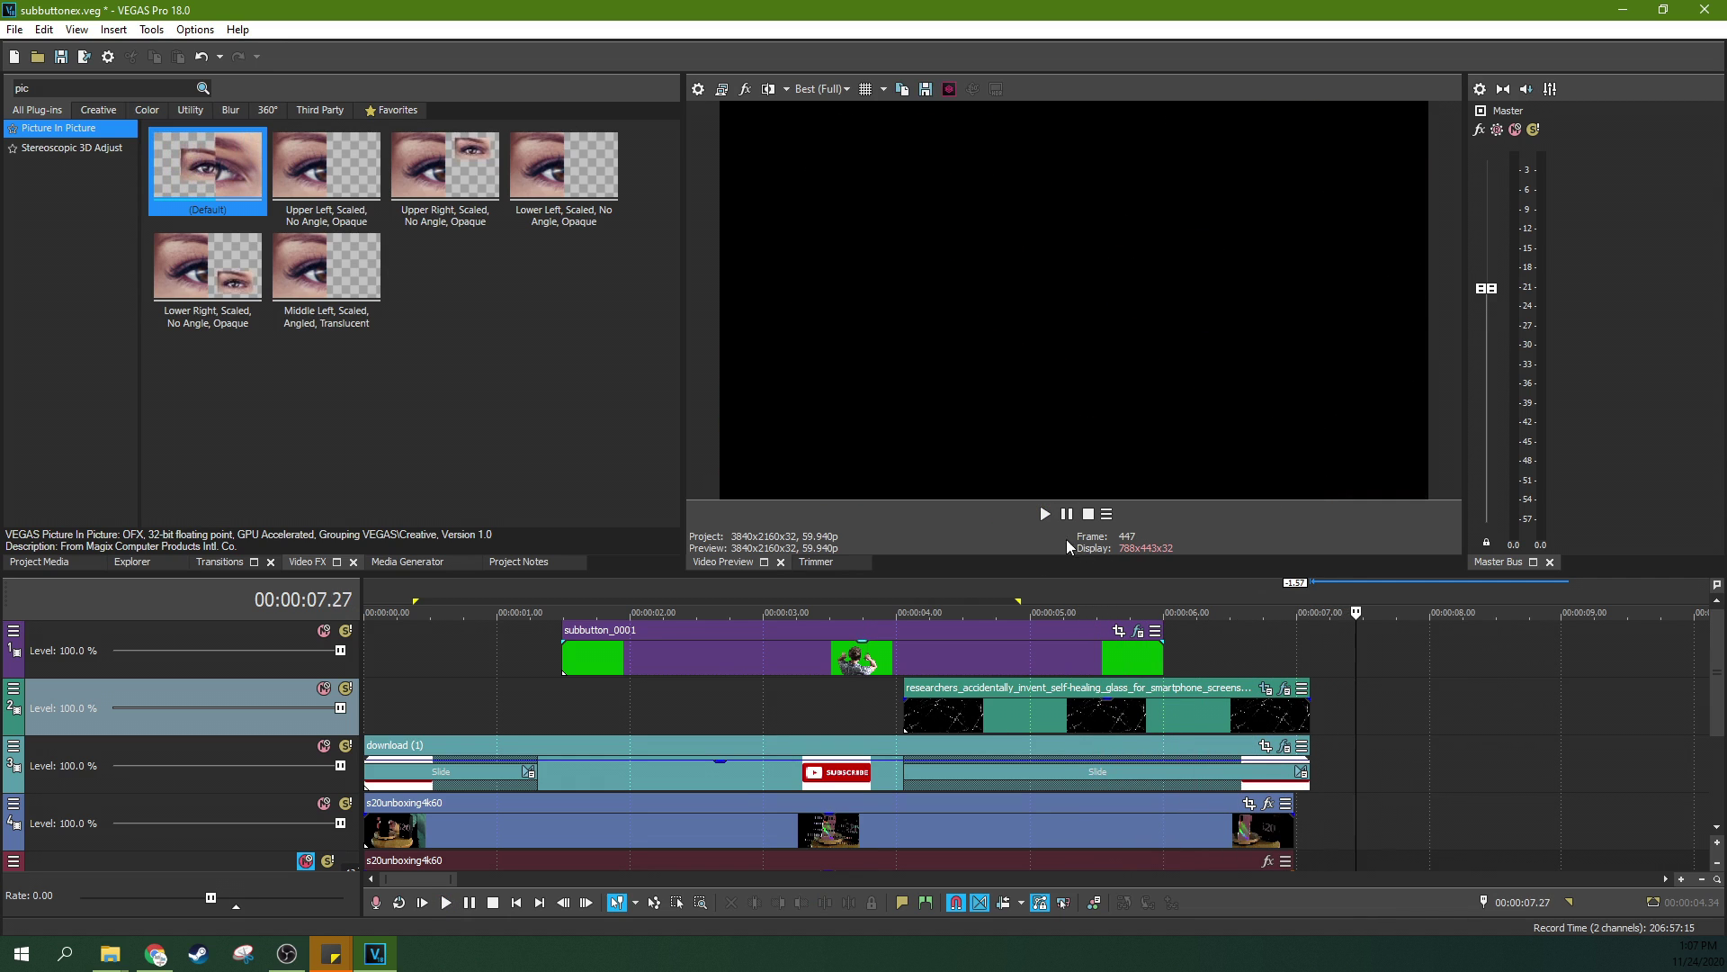
pyautogui.click(904, 713)
pyautogui.click(851, 715)
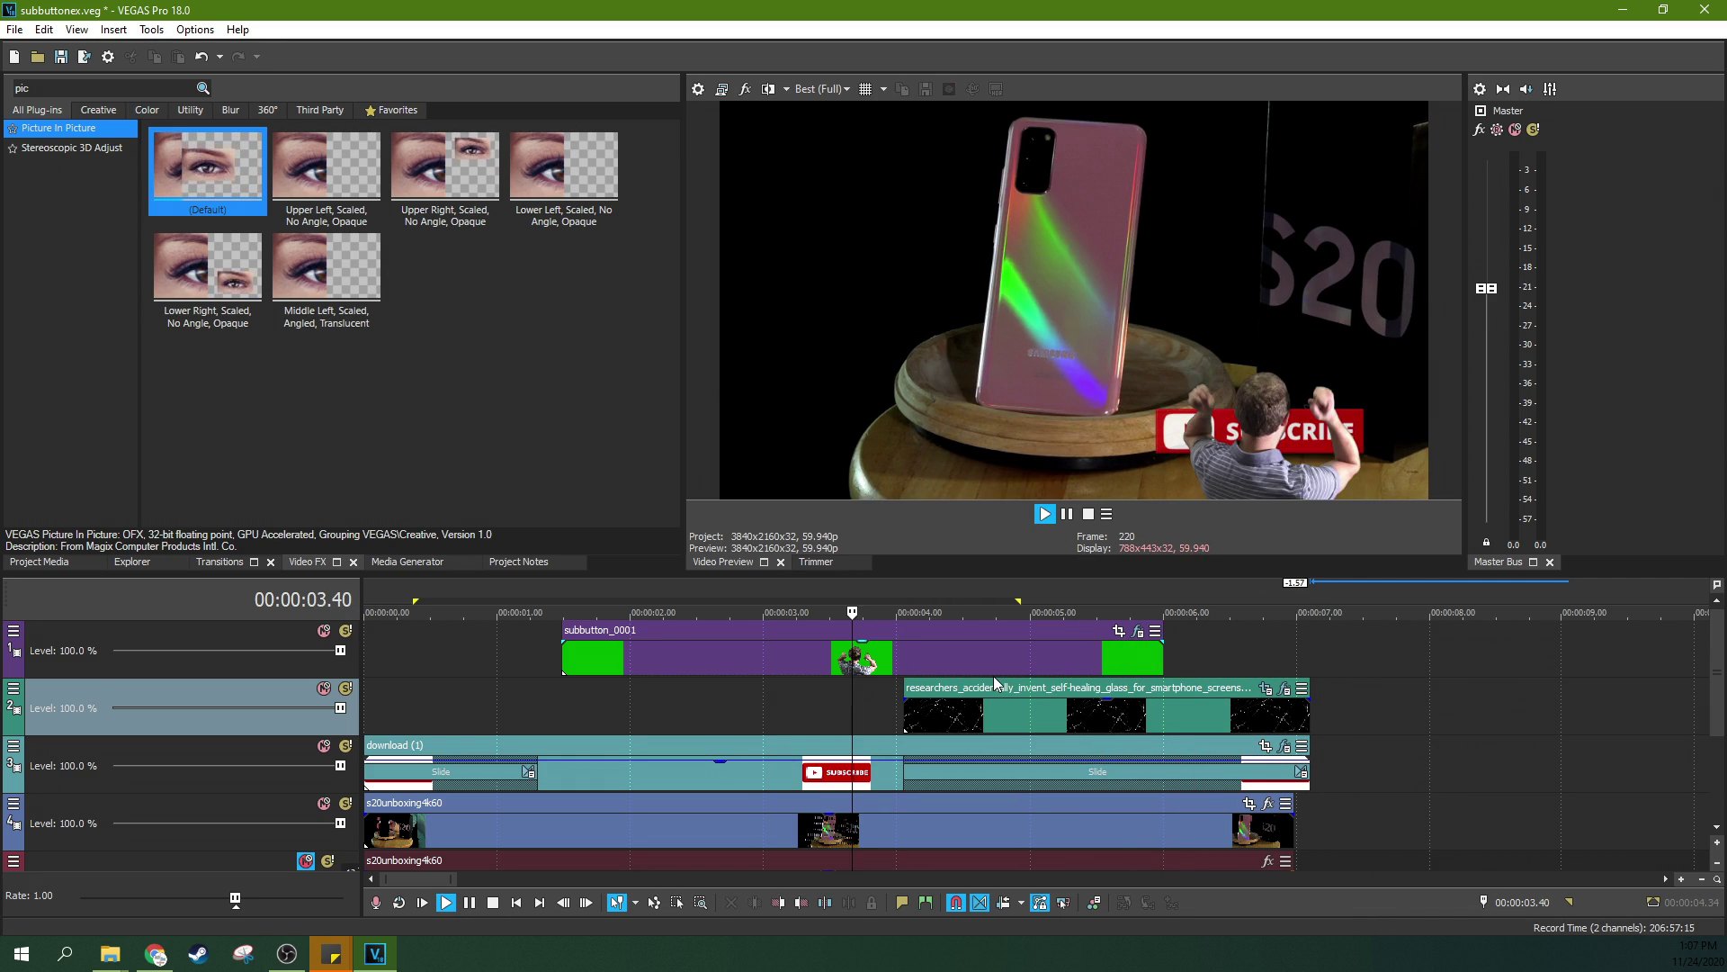
pyautogui.press('space')
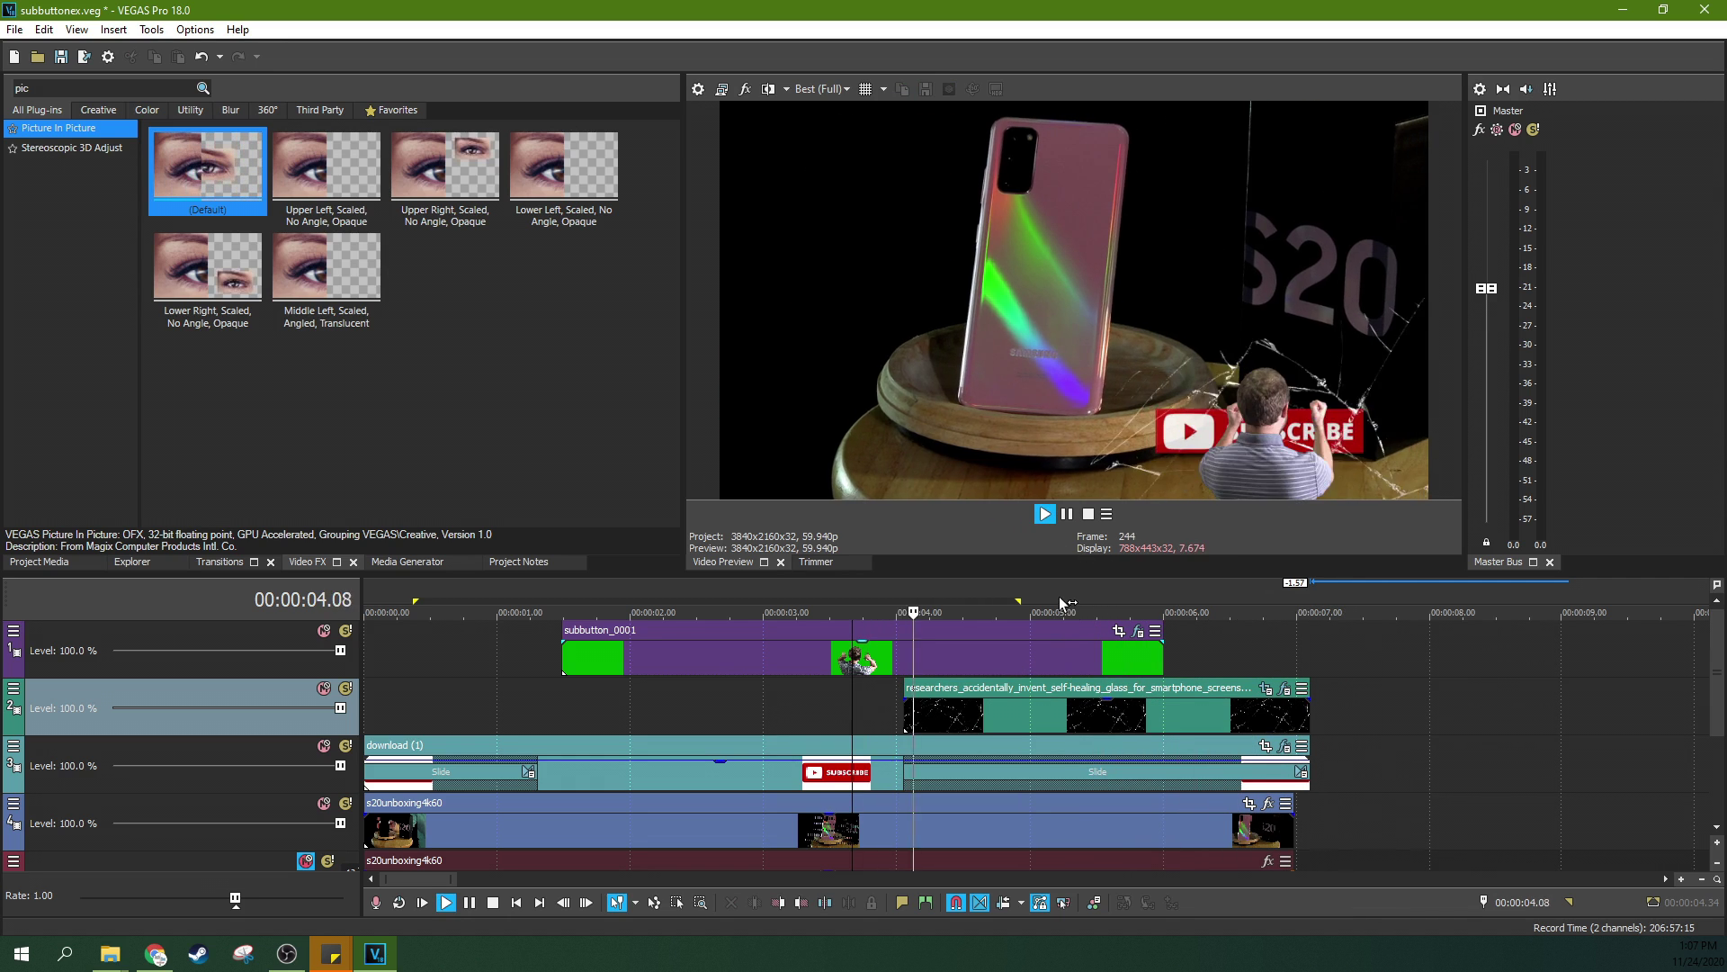
pyautogui.click(1074, 519)
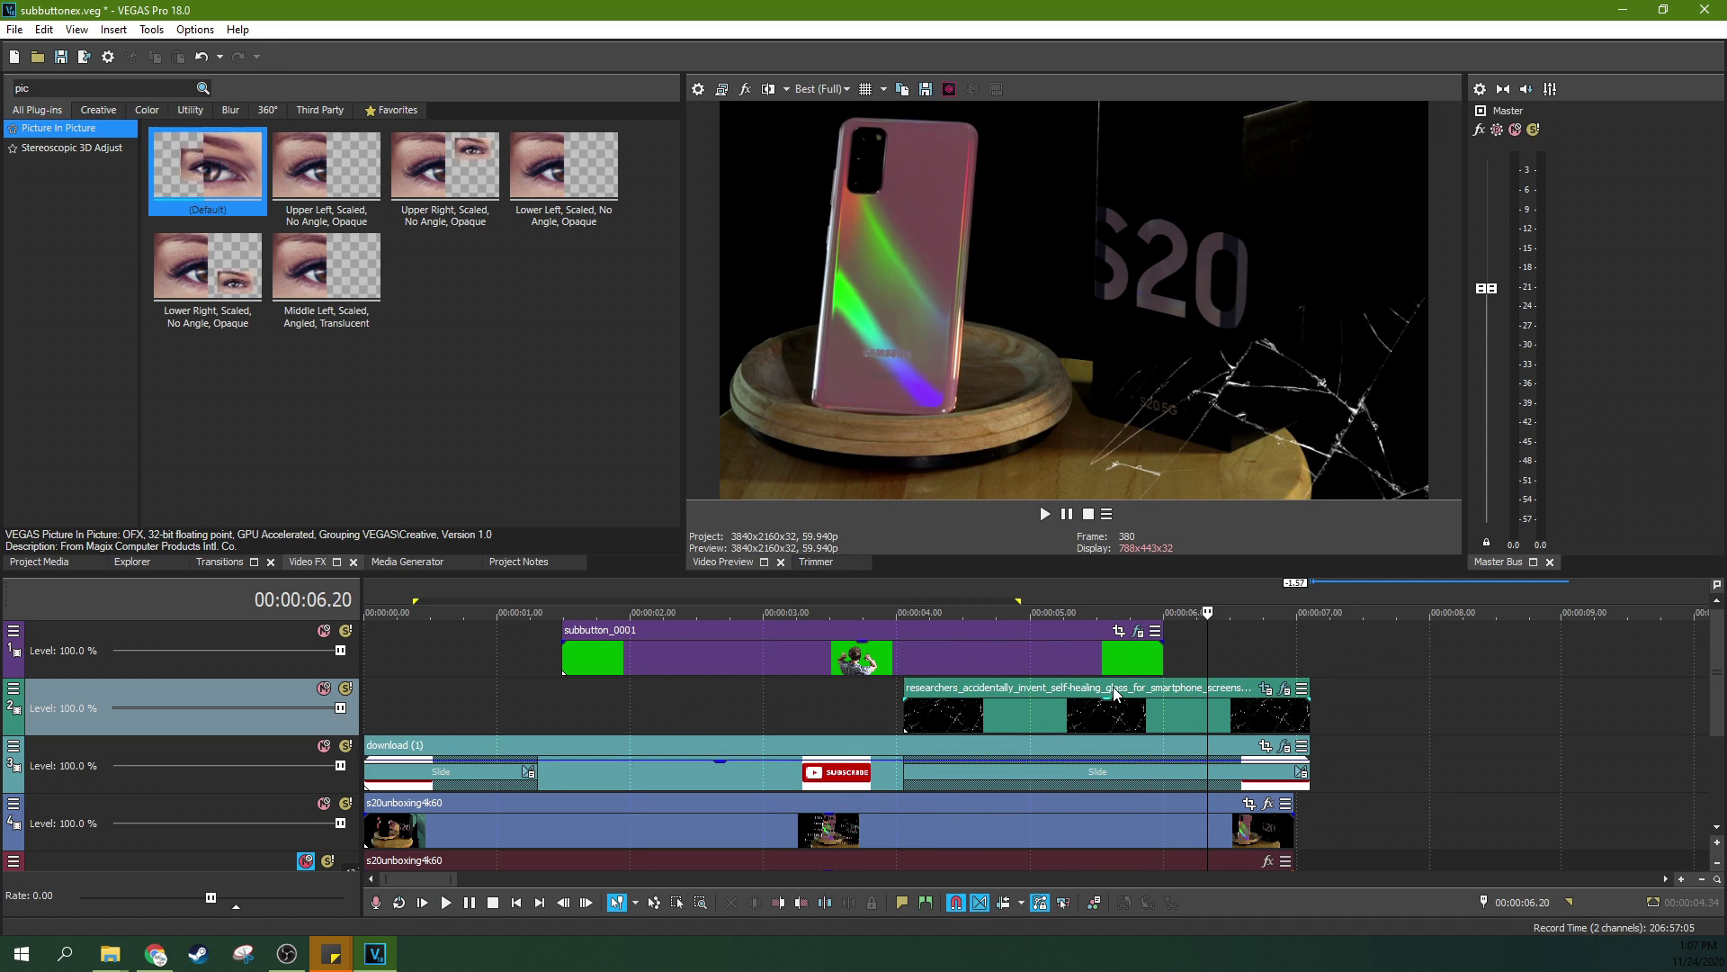
# Step: Give the glass clip's end a fade-out with a Slide transition set to Out
pyautogui.moveTo(1309, 698); pyautogui.dragTo(903, 711)
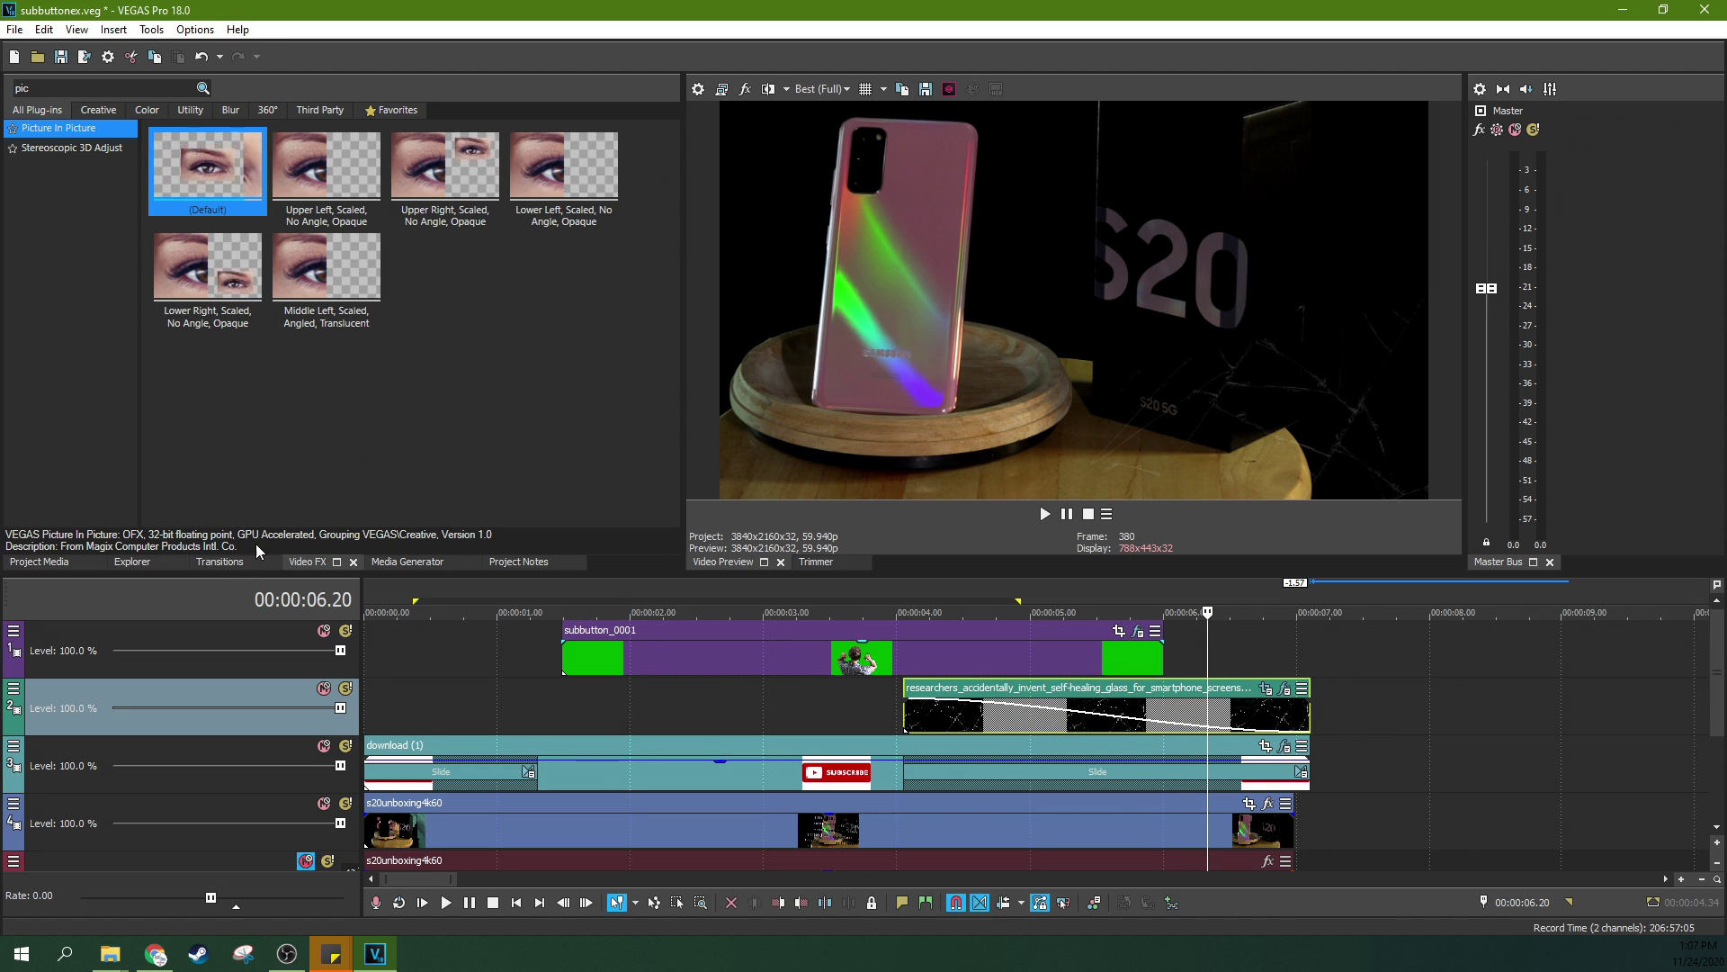
pyautogui.click(219, 562)
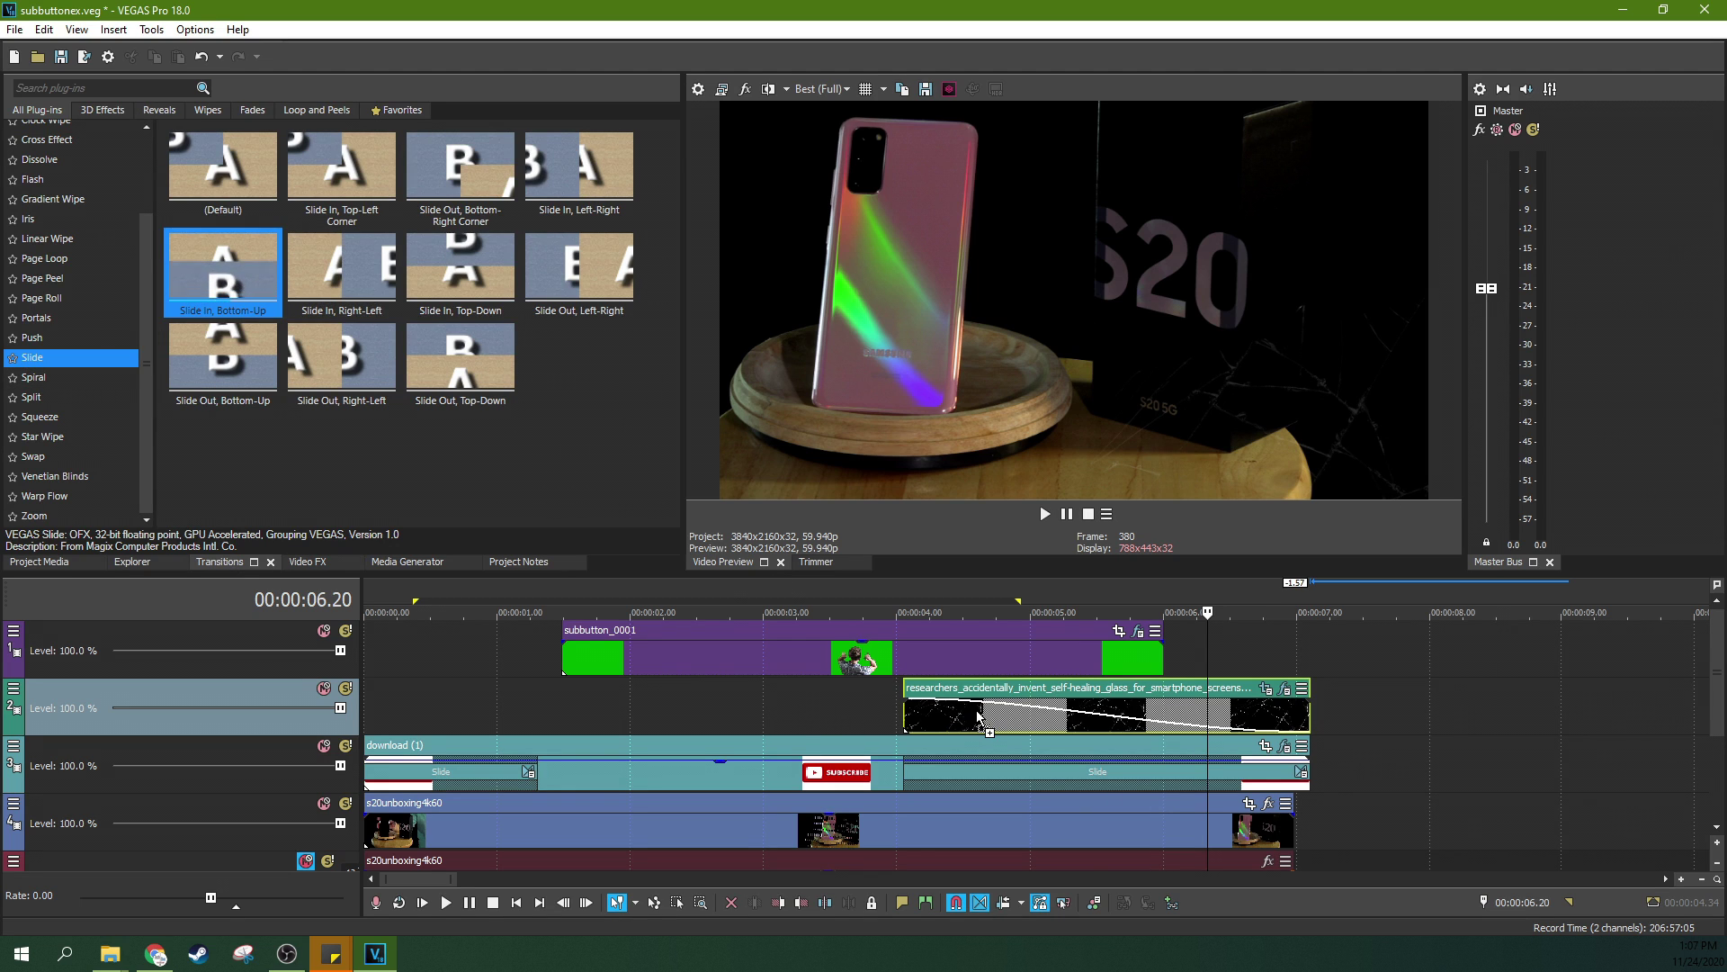
pyautogui.moveTo(979, 717); pyautogui.dragTo(974, 711)
pyautogui.click(401, 296)
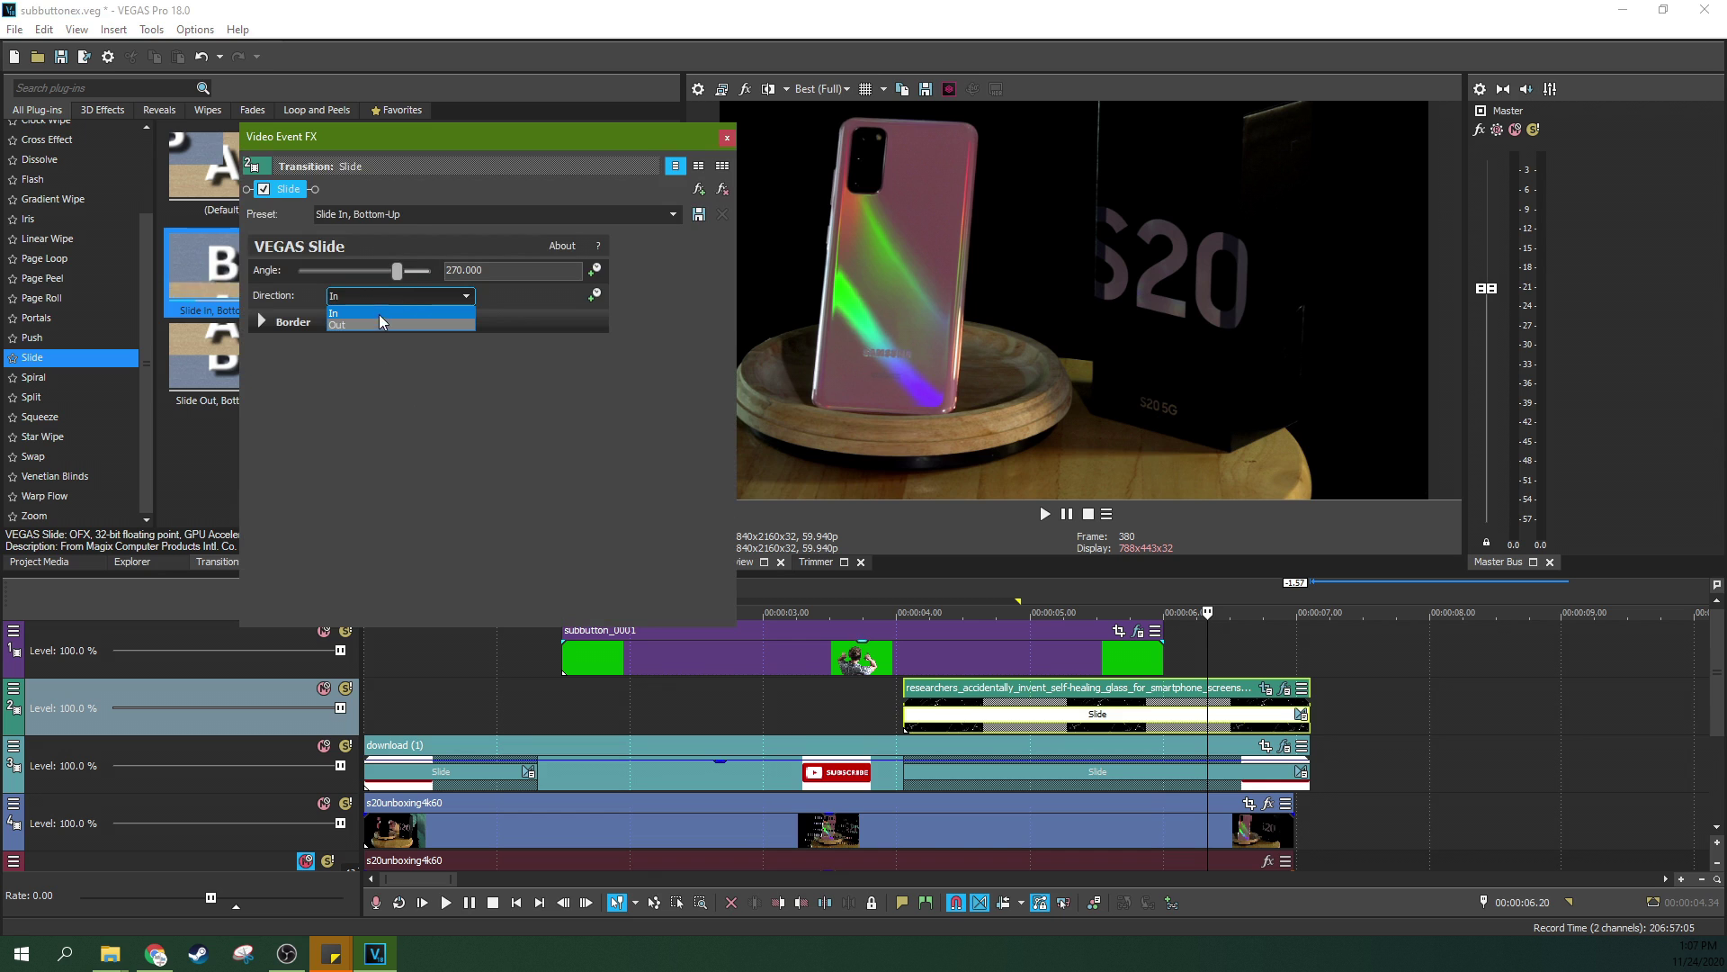
pyautogui.click(378, 326)
pyautogui.click(727, 138)
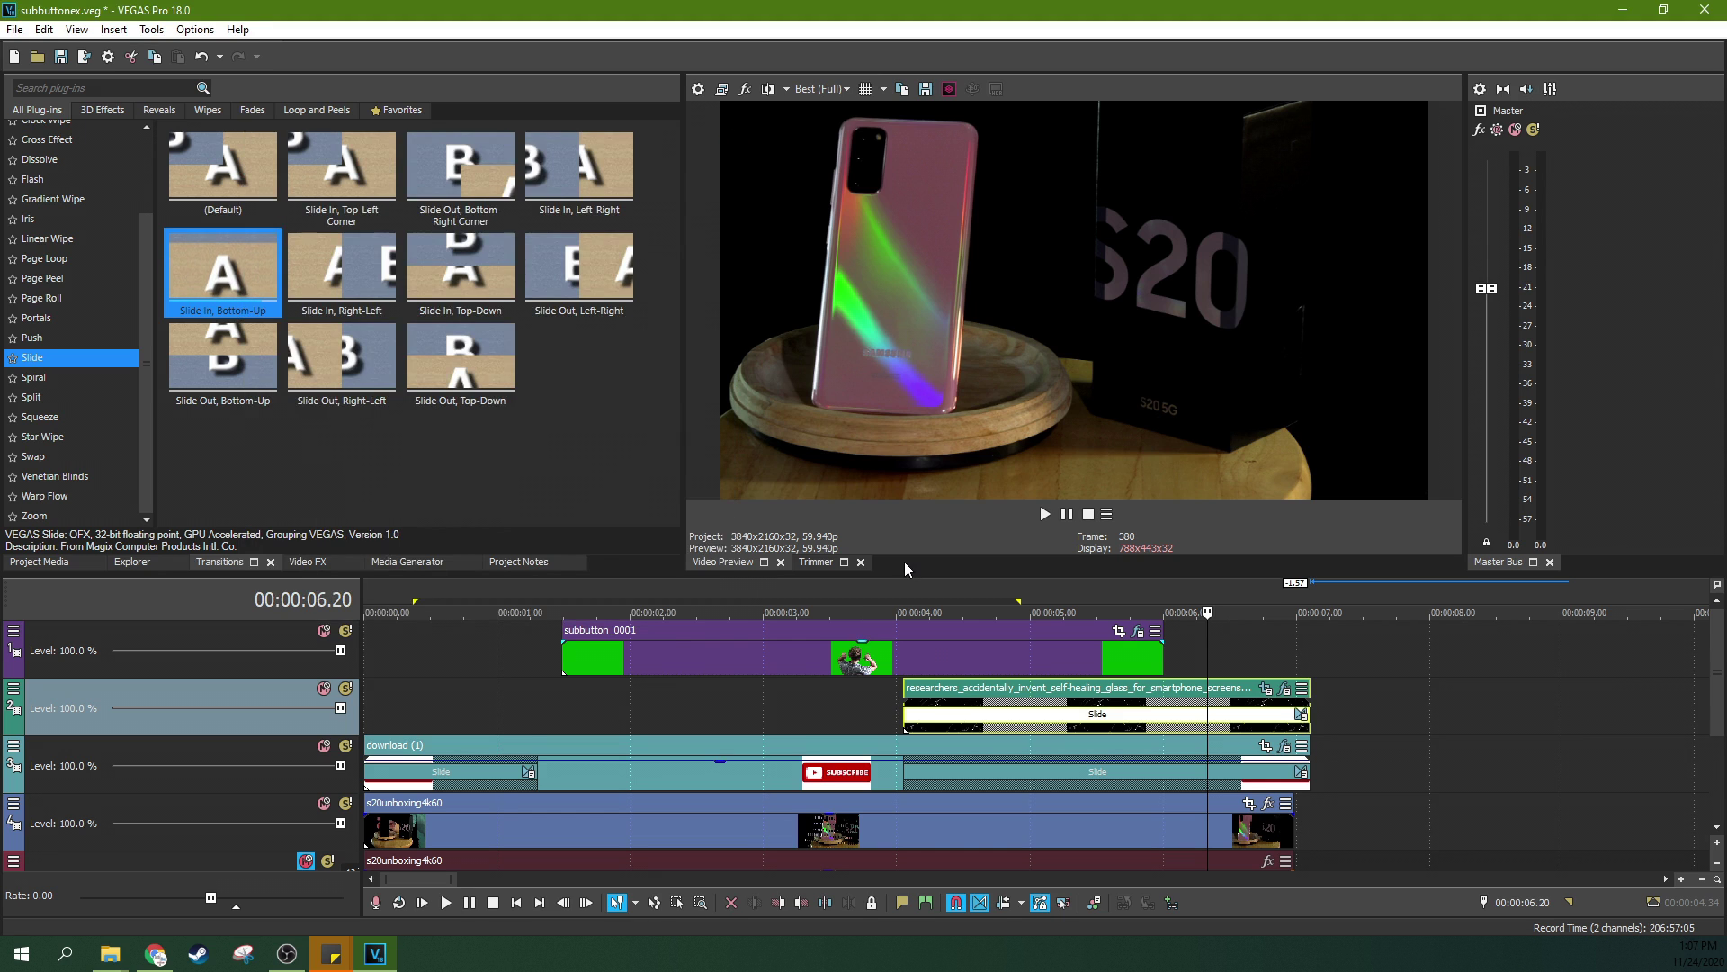
# Step: Start the cracked-glass and SUBSCRIBE slide-outs later, then play back to check timing
pyautogui.click(905, 712)
pyautogui.press('space')
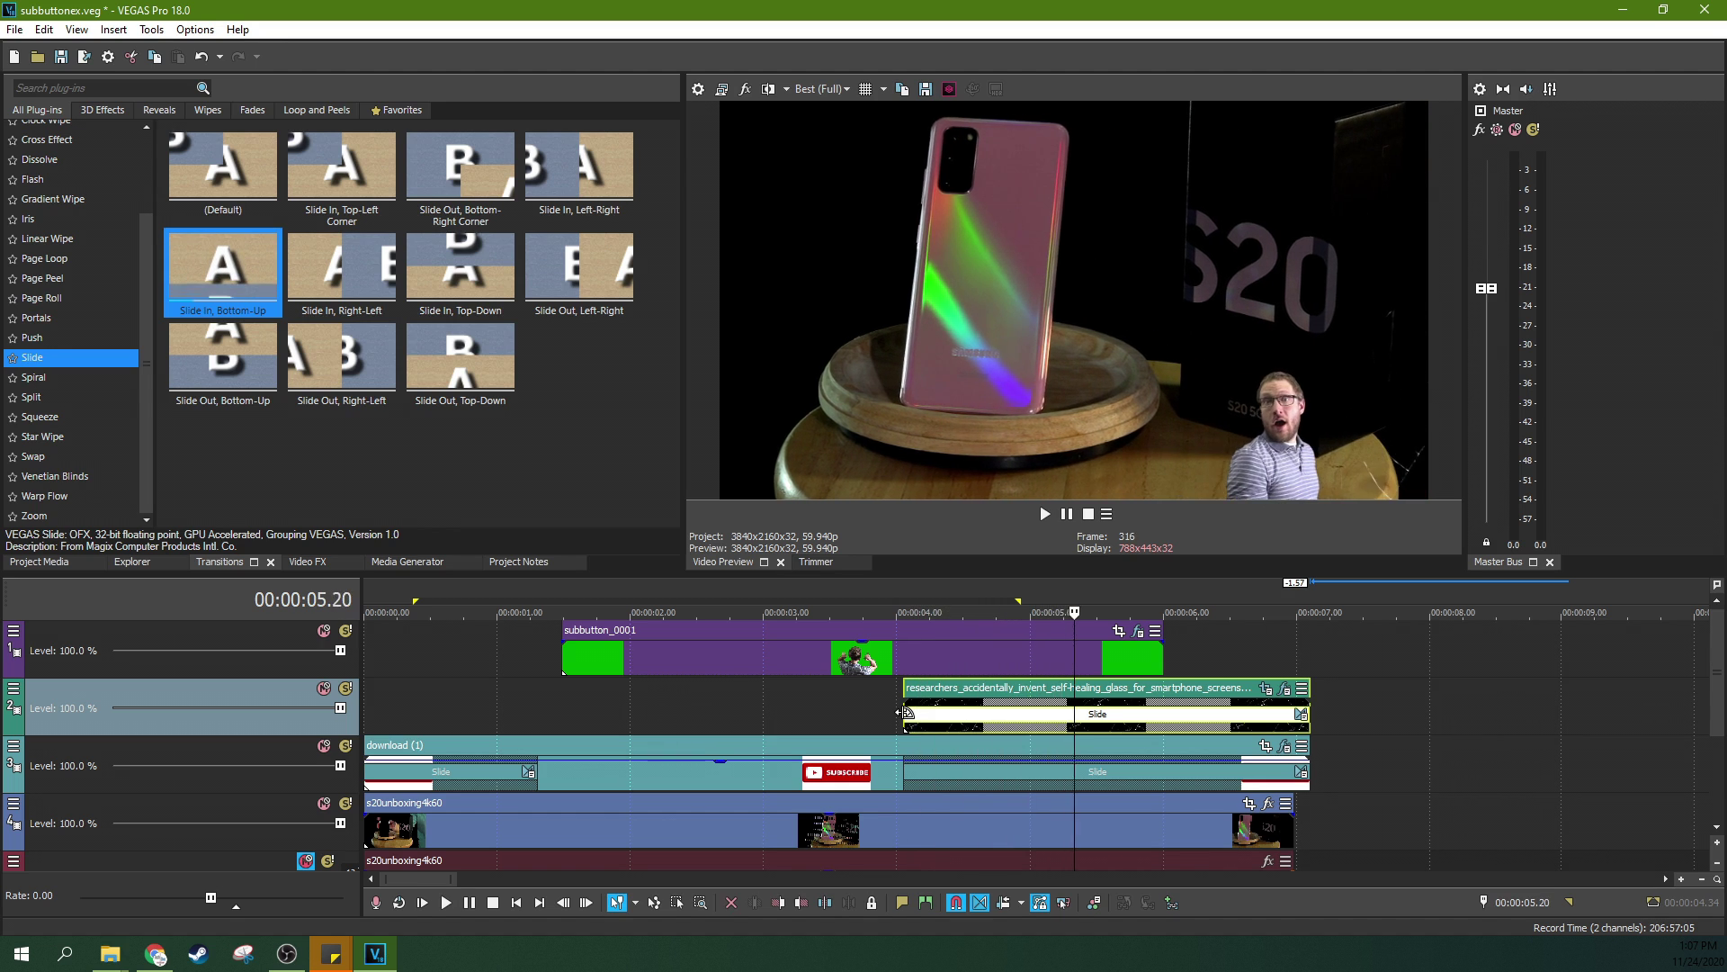
pyautogui.click(908, 713)
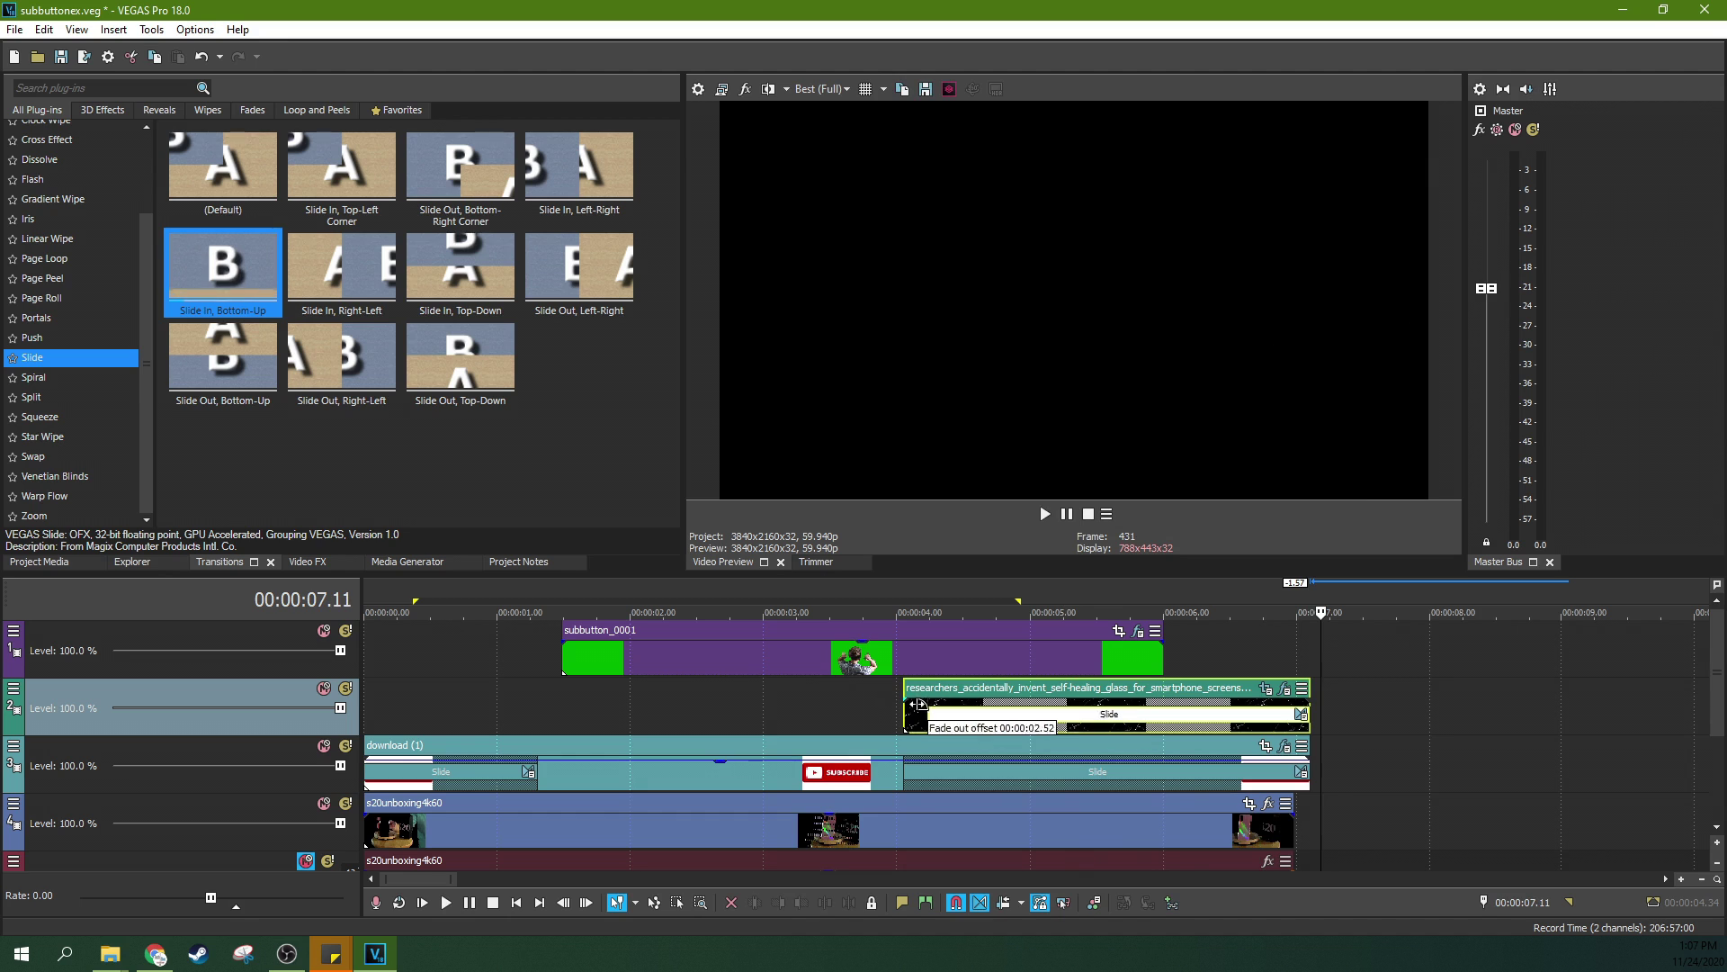
pyautogui.moveTo(908, 709); pyautogui.dragTo(903, 706)
pyautogui.moveTo(907, 771); pyautogui.dragTo(1016, 771)
pyautogui.click(828, 706)
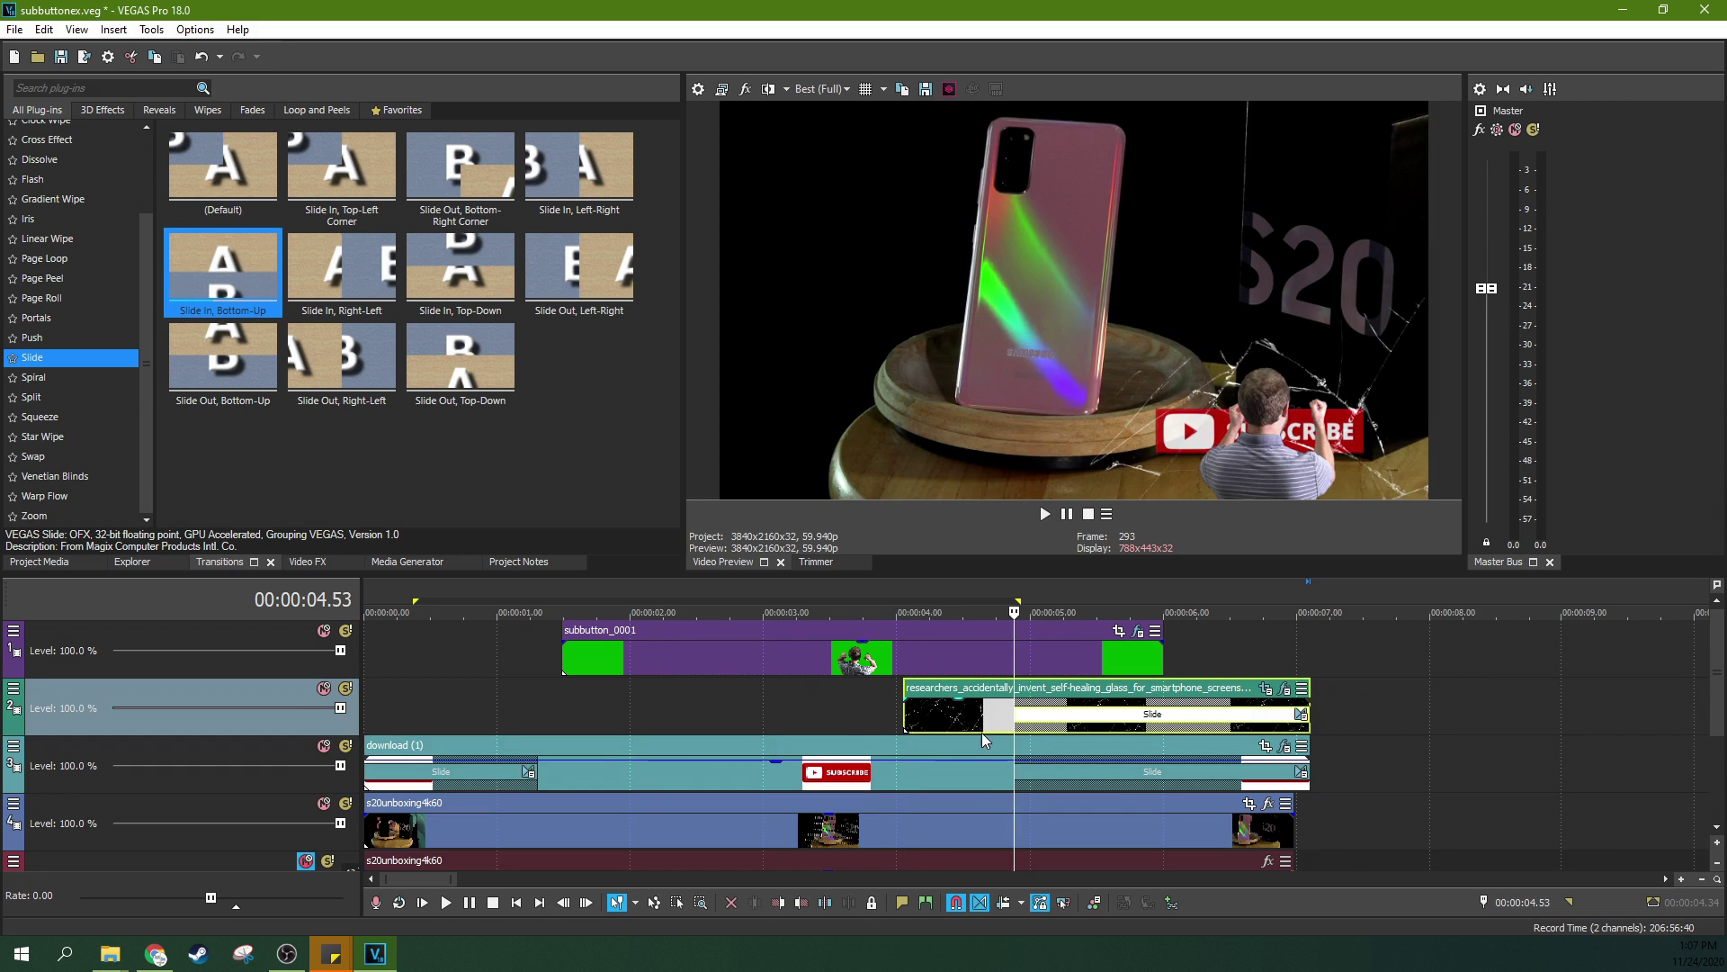
pyautogui.press('space')
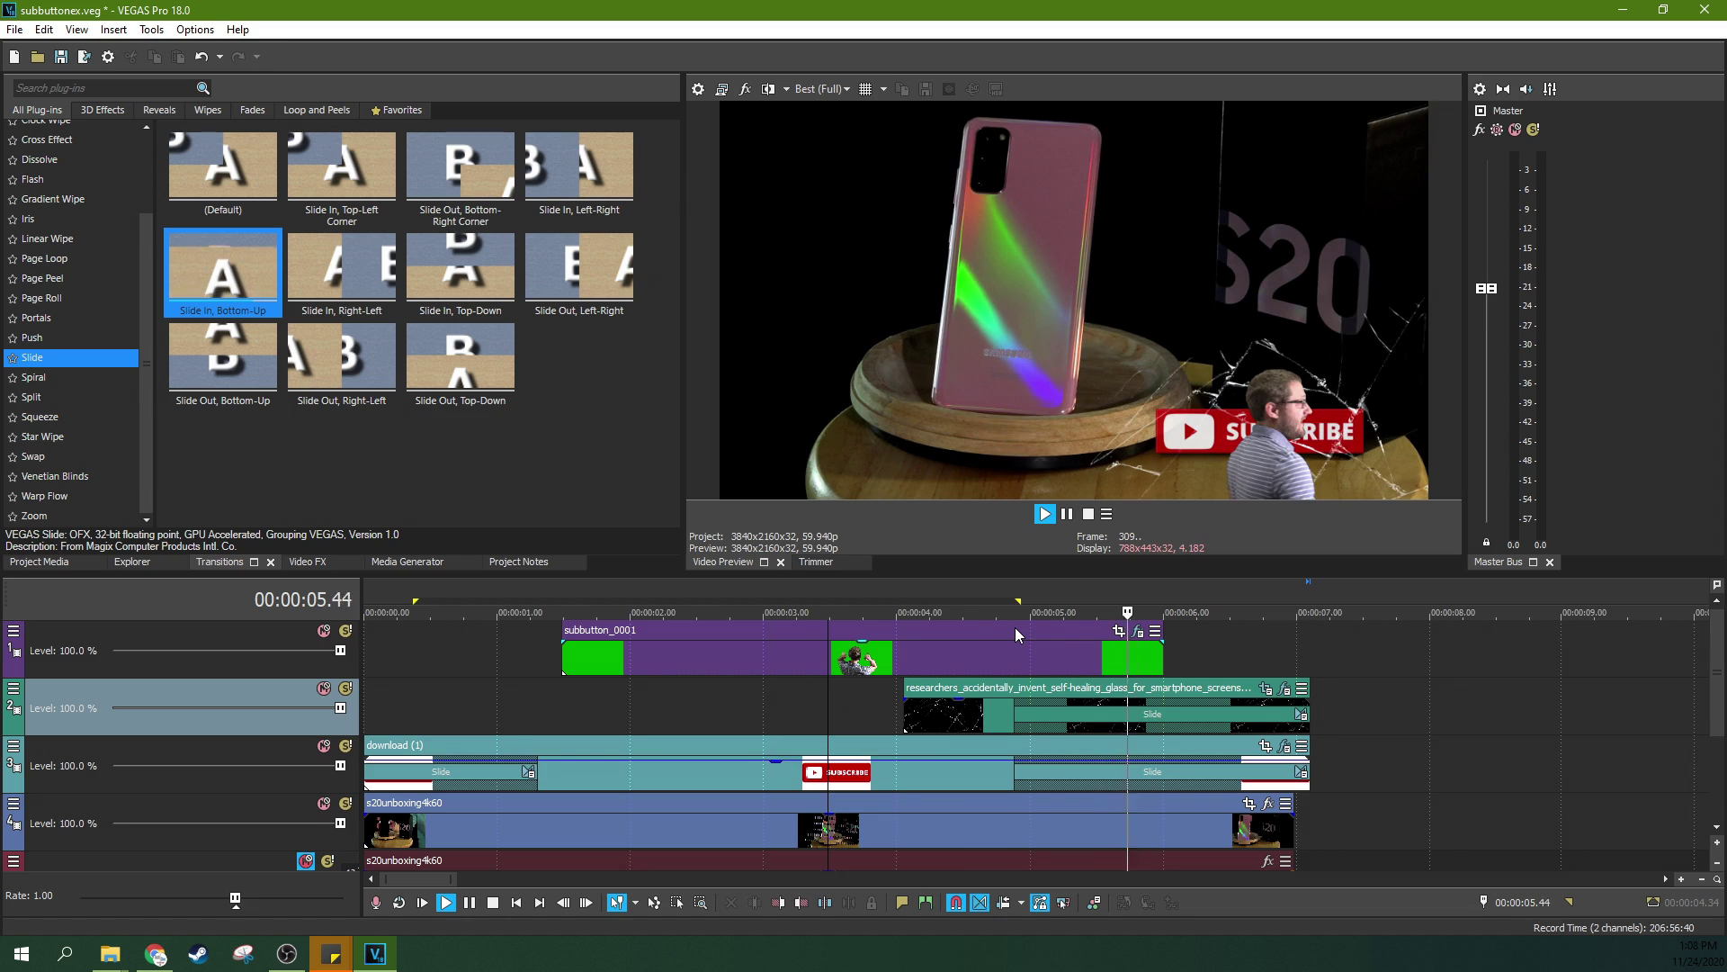
pyautogui.press('space')
# Step: Step frame by frame through the smash starting from 4.30 seconds
pyautogui.click(969, 645)
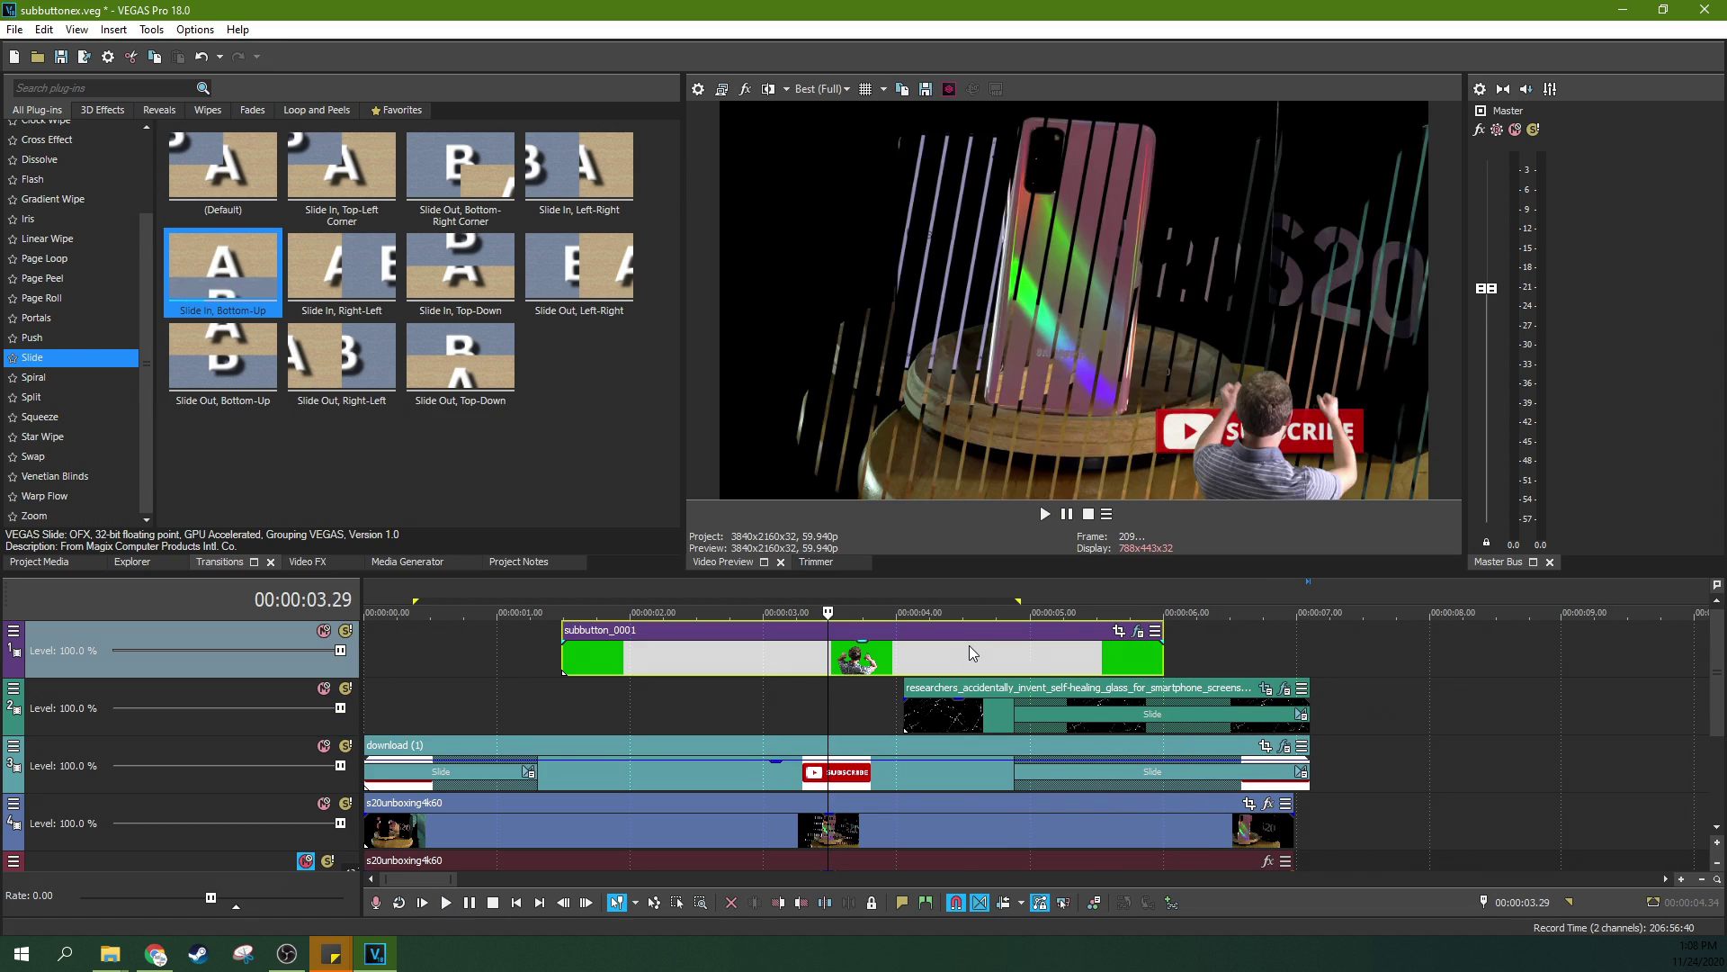
pyautogui.press('Right')
pyautogui.press('Right')
pyautogui.press('Right')
pyautogui.press('Right')
pyautogui.press('Right')
pyautogui.press('Right')
pyautogui.press('Right')
pyautogui.press('Right')
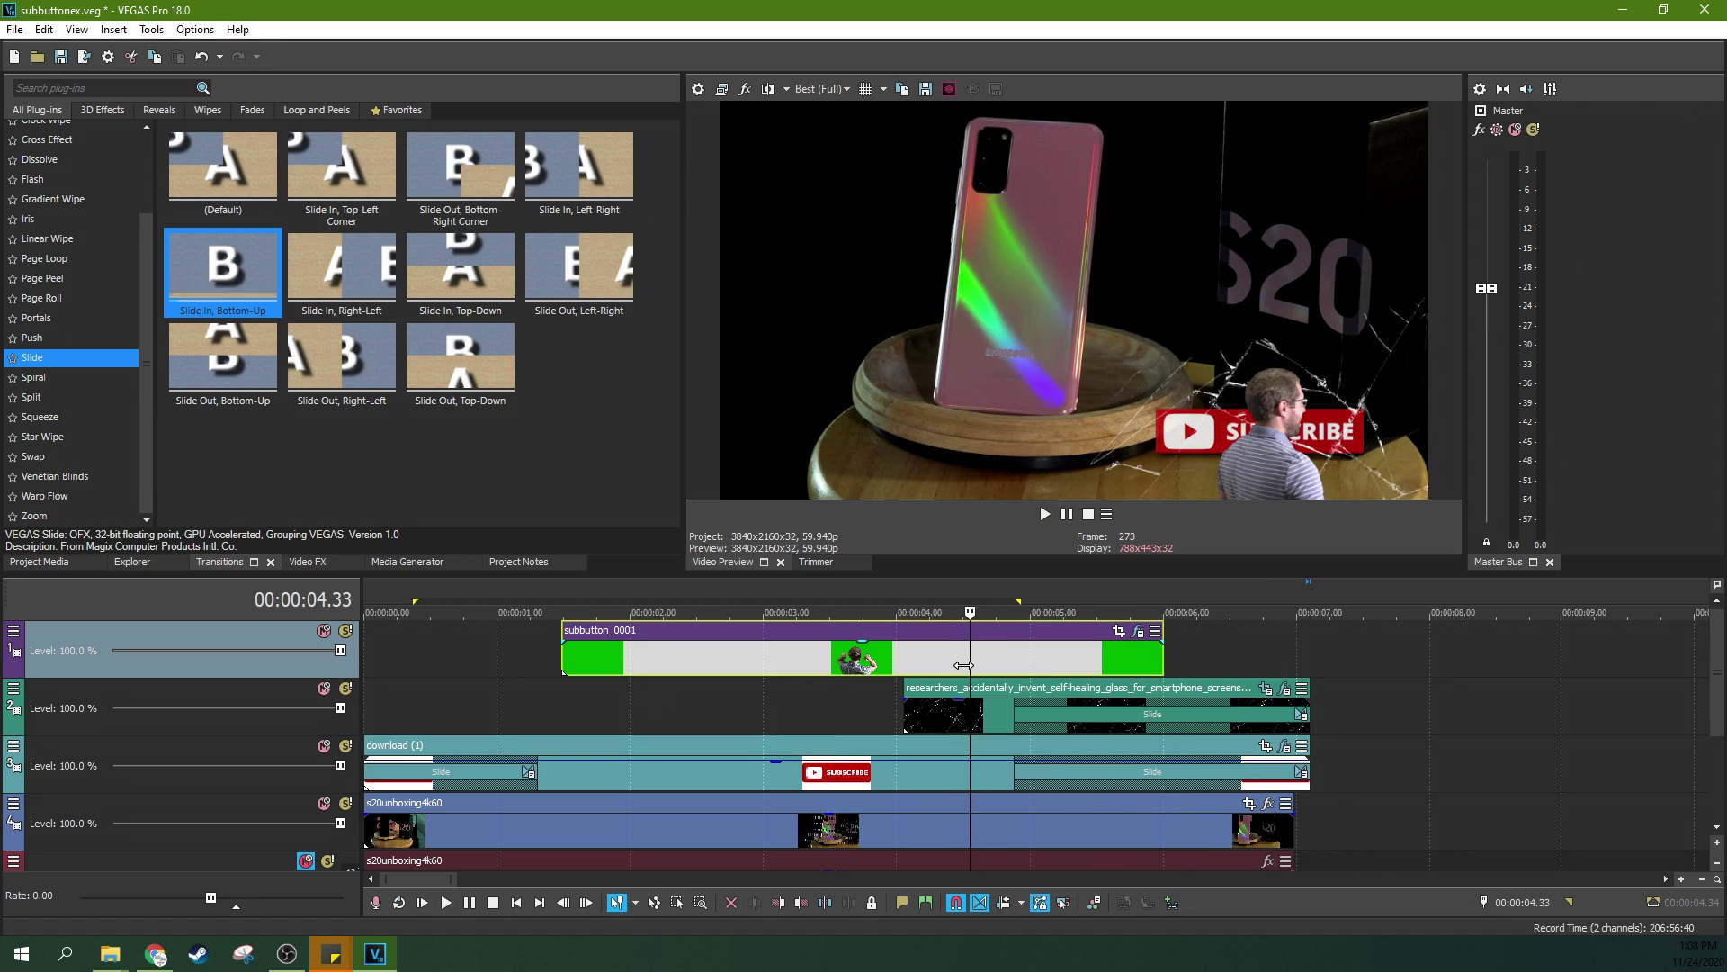
pyautogui.press('Right')
pyautogui.press('Right')
pyautogui.press('Right')
pyautogui.press('Right')
pyautogui.press('Right')
pyautogui.press('Right')
pyautogui.press('Right')
pyautogui.press('Right')
pyautogui.press('Right')
pyautogui.press('Right')
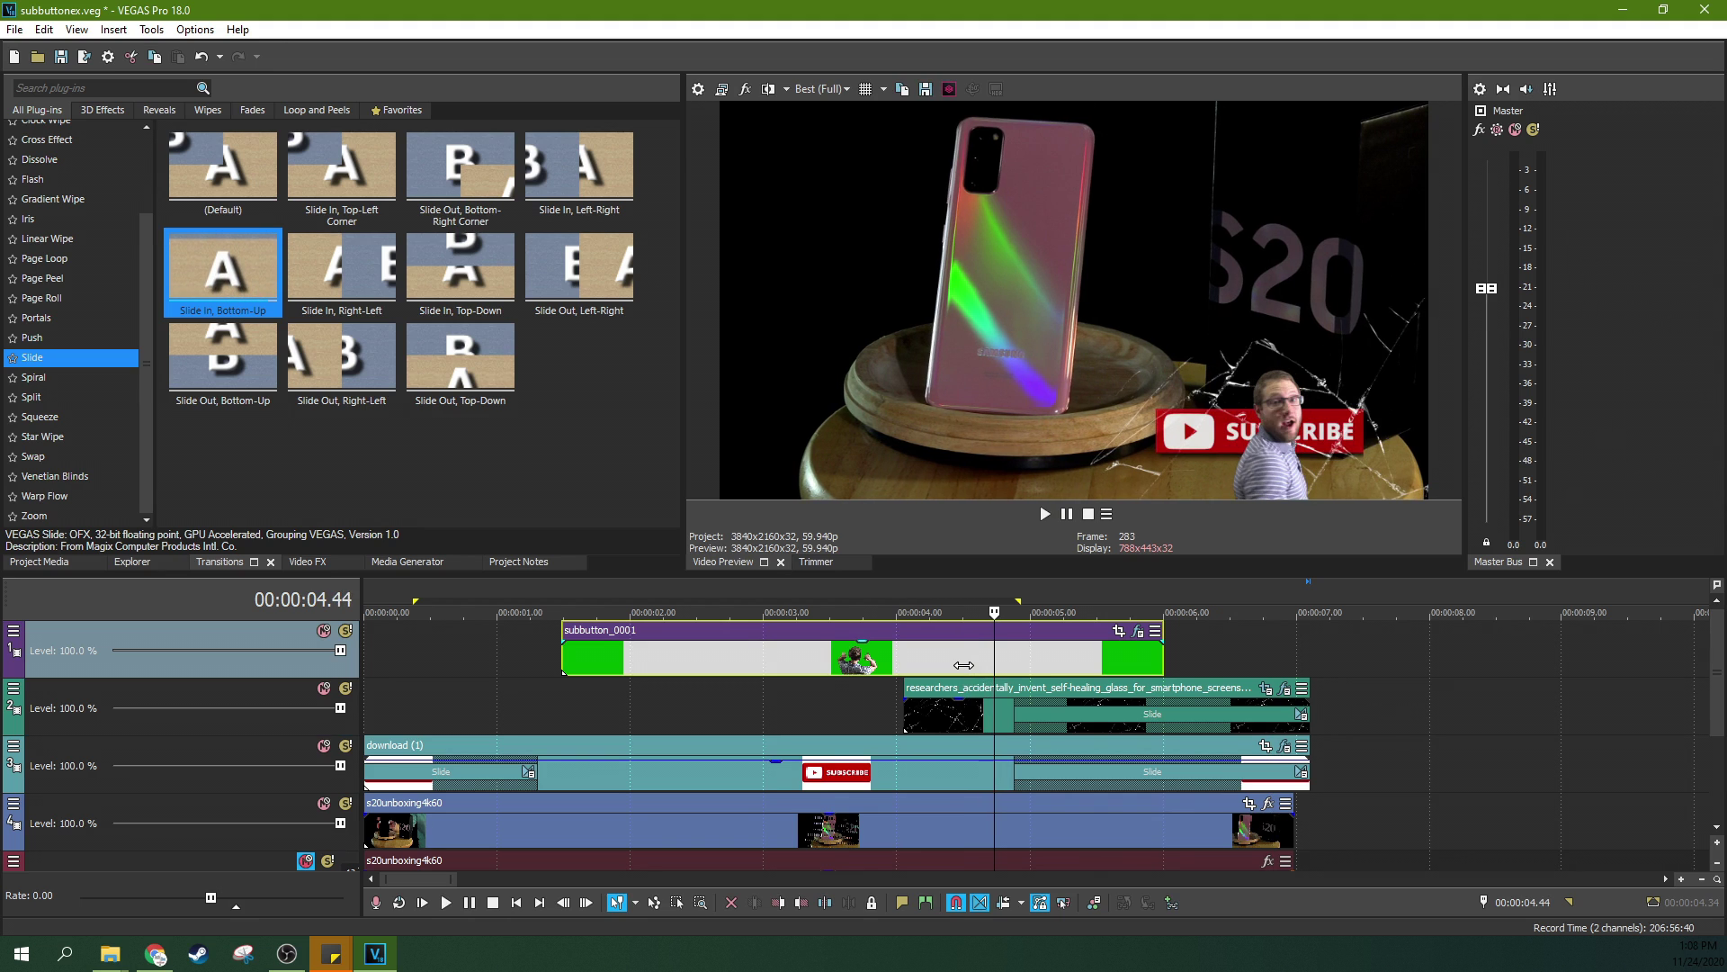
pyautogui.press('Right')
pyautogui.press('Right')
pyautogui.press('Right')
pyautogui.press('Right')
pyautogui.press('Right')
pyautogui.press('Right')
pyautogui.press('Right')
pyautogui.press('Right')
pyautogui.press('Right')
pyautogui.press('Right')
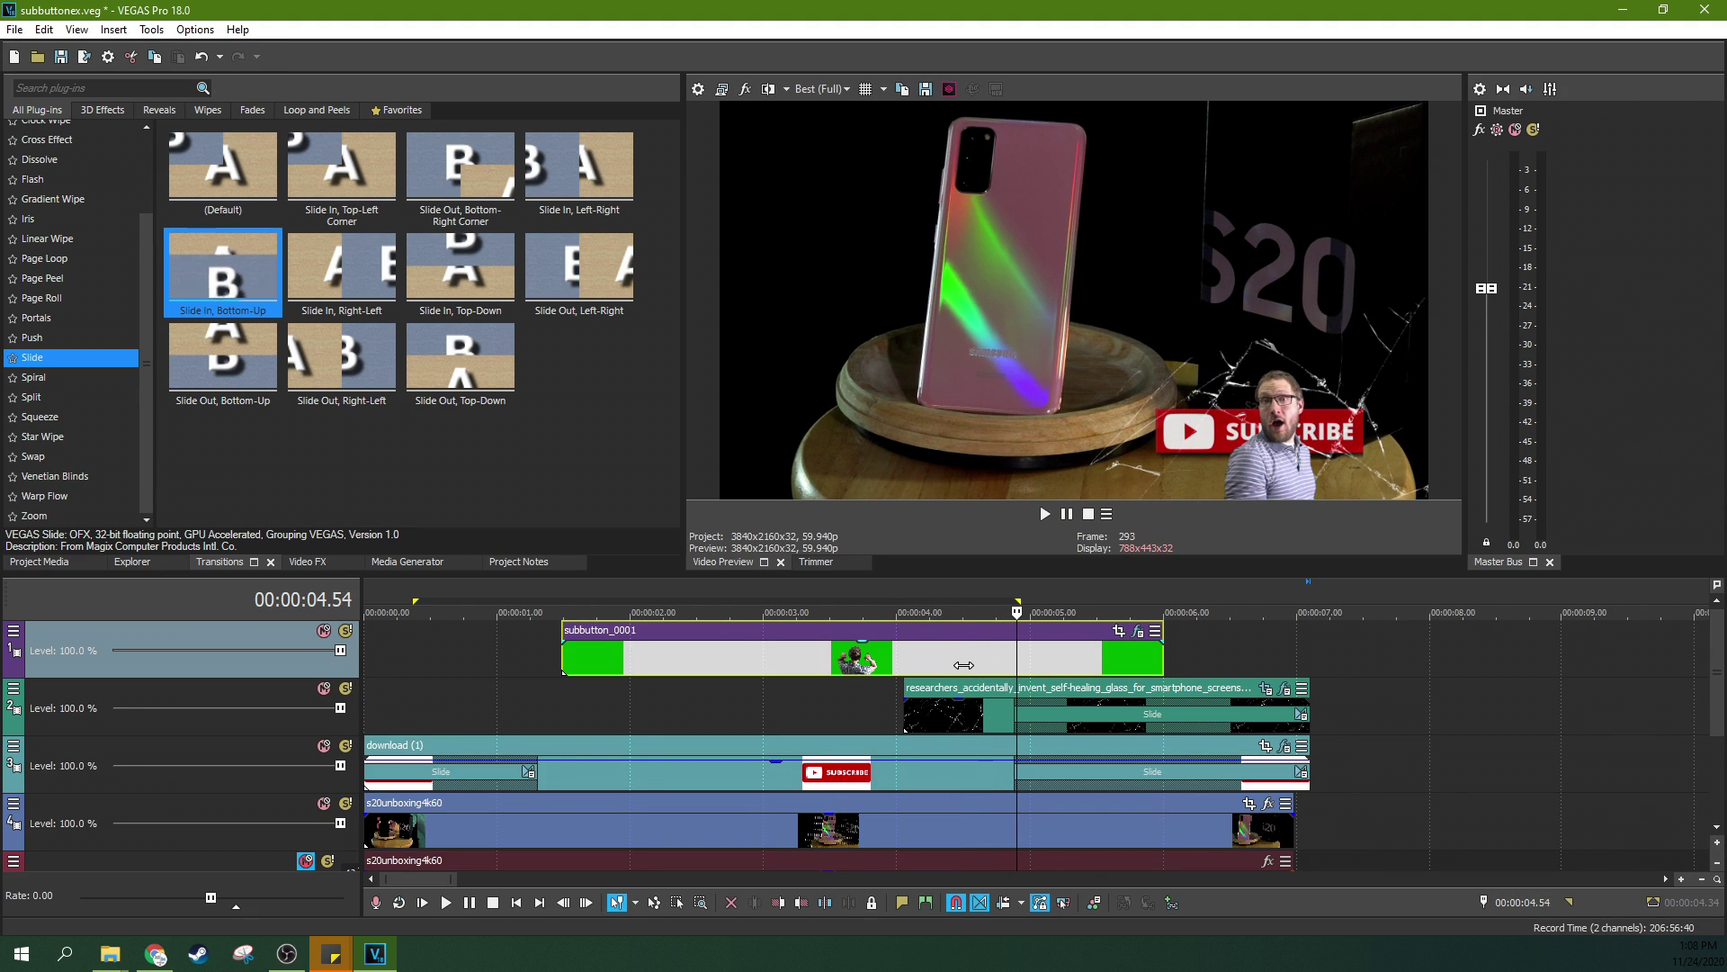
pyautogui.press('Right')
pyautogui.press('Right')
pyautogui.press('Right')
pyautogui.press('Right')
pyautogui.press('Right')
pyautogui.press('Right')
pyautogui.press('Right')
pyautogui.press('Right')
pyautogui.press('Right')
pyautogui.press('Right')
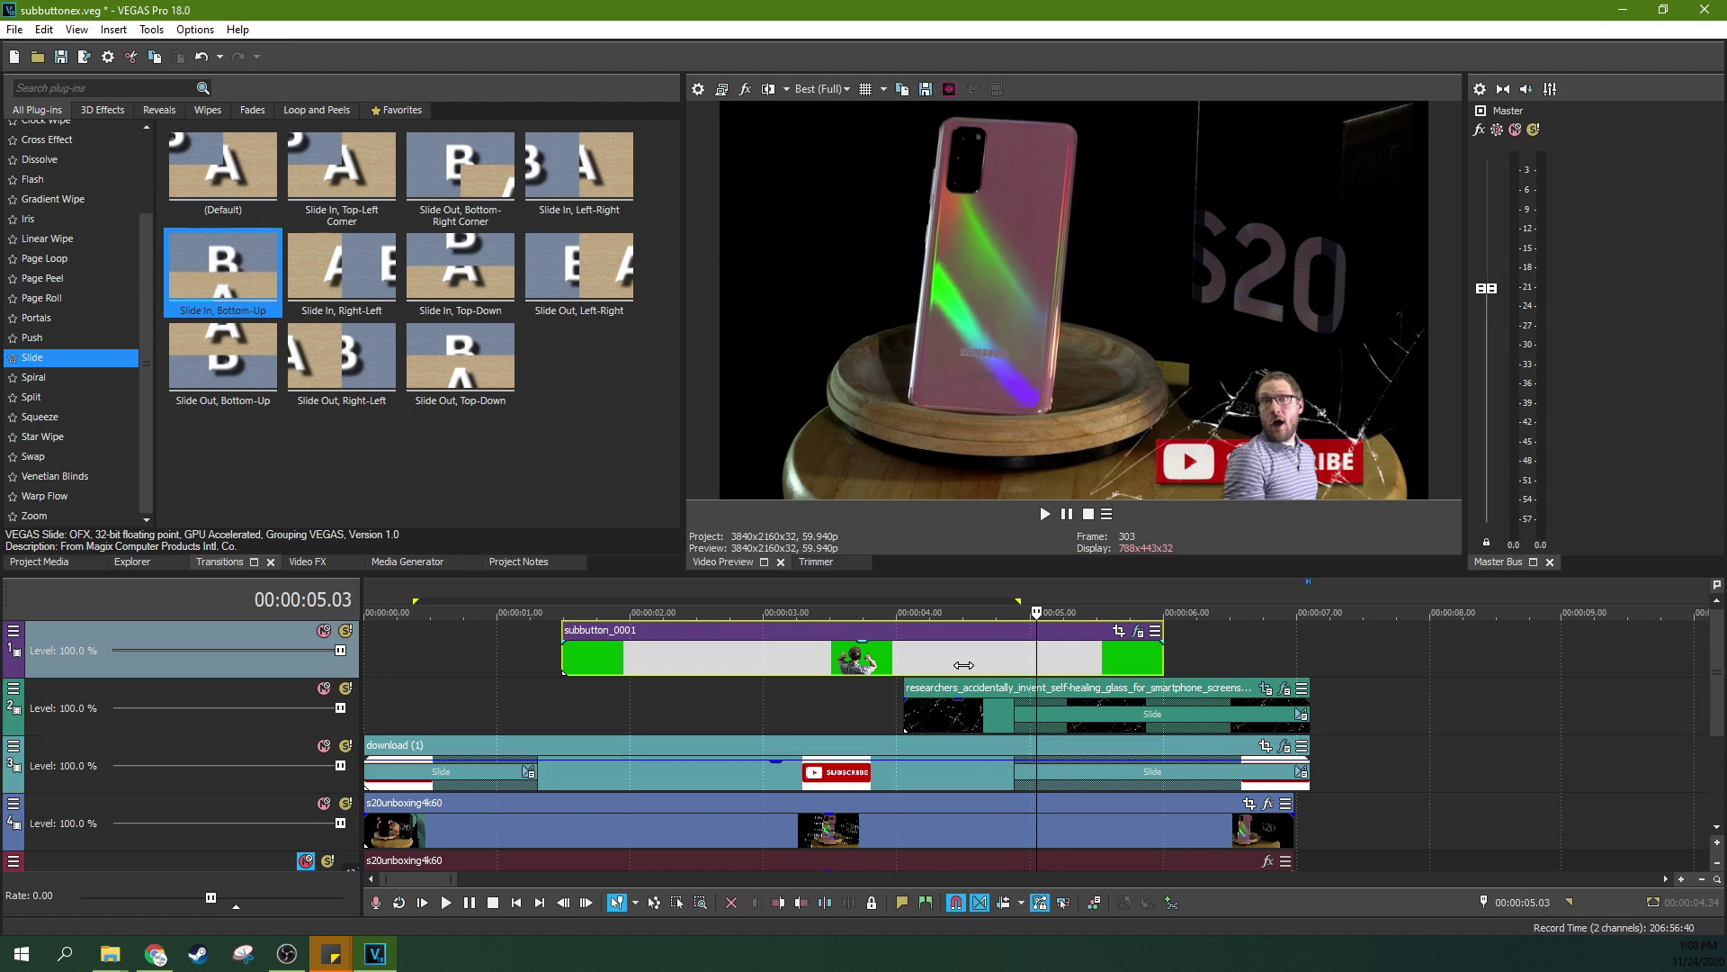
pyautogui.press('Right')
pyautogui.press('Right')
pyautogui.press('Right')
pyautogui.press('Right')
pyautogui.press('Right')
pyautogui.press('Right')
pyautogui.press('Right')
pyautogui.press('Right')
pyautogui.press('Right')
pyautogui.press('Right')
pyautogui.press('Right')
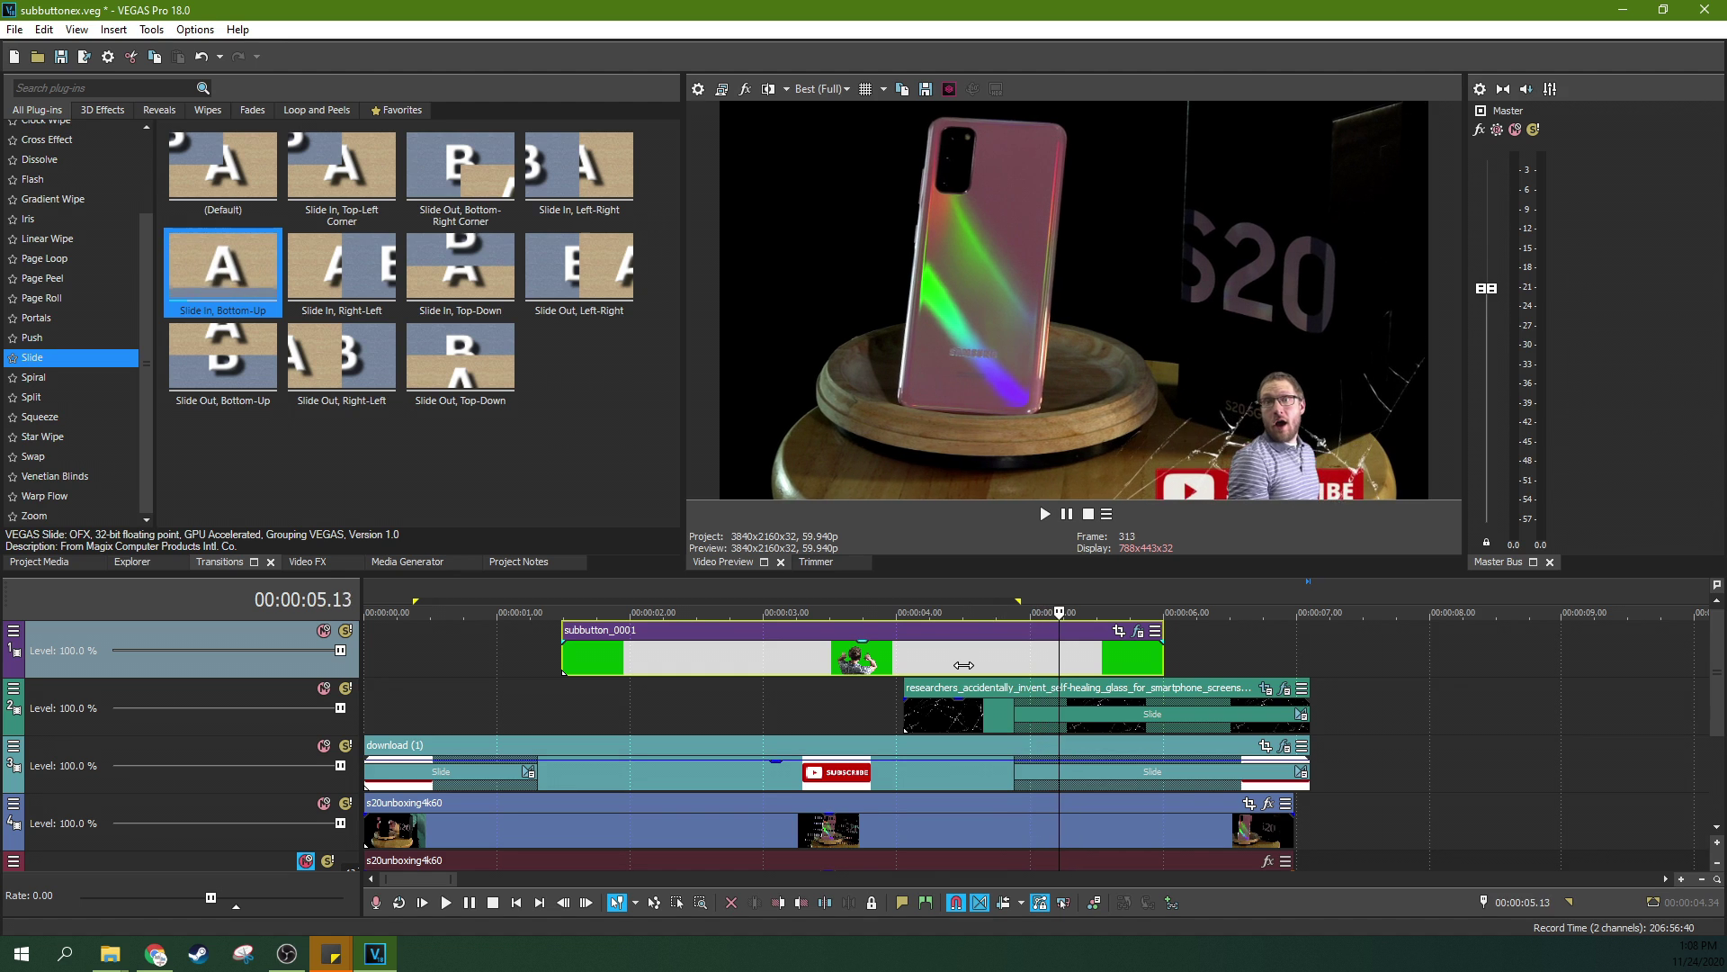
pyautogui.press('Right')
pyautogui.press('Right')
pyautogui.press('Right')
pyautogui.press('Right')
pyautogui.press('Right')
pyautogui.press('Right')
pyautogui.press('Right')
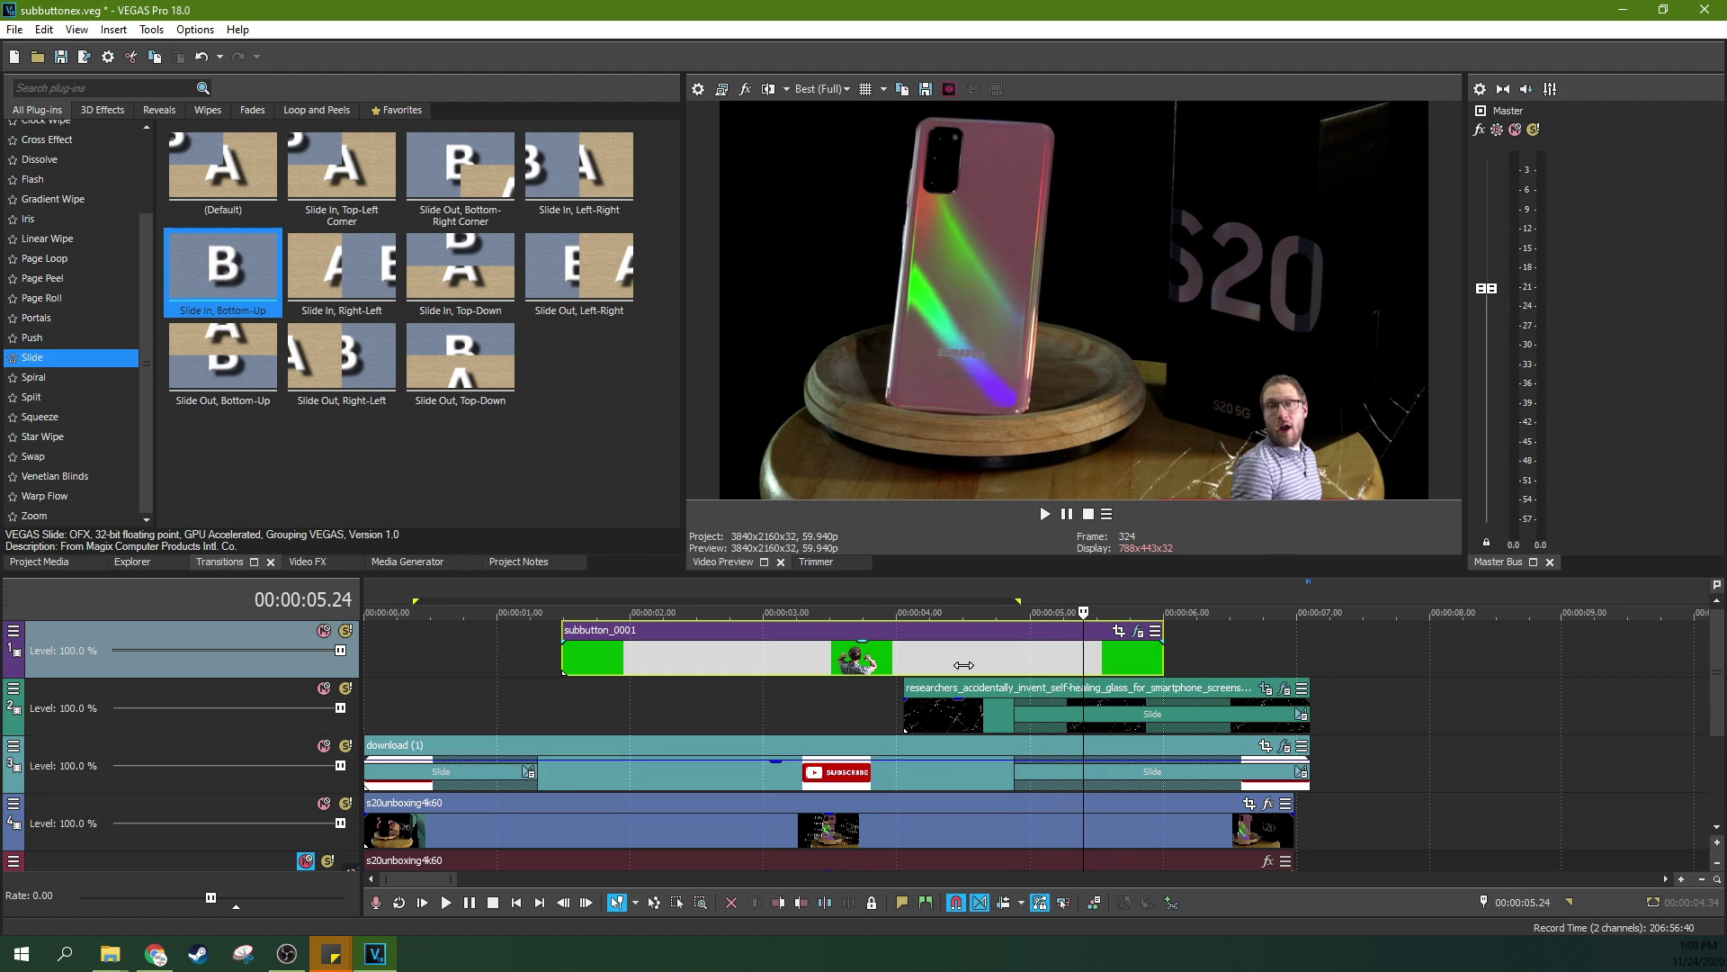
pyautogui.press('Left')
pyautogui.press('Left')
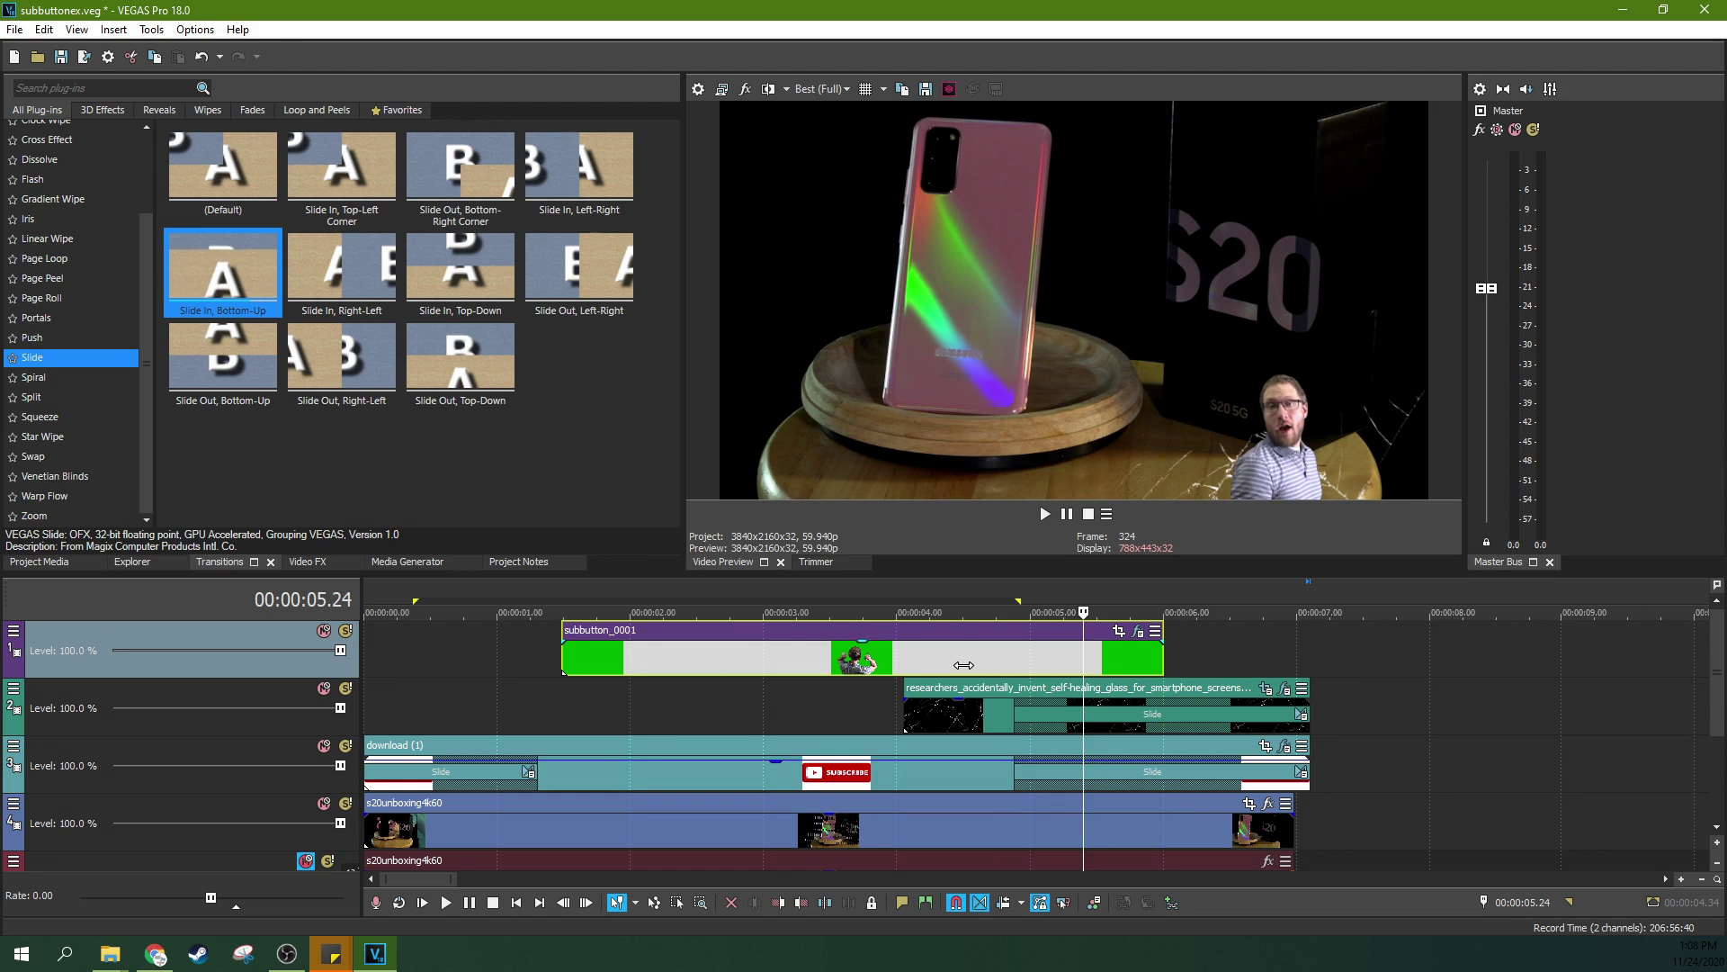
# Step: Delay the SUBSCRIBE graphic's slide-out further and replay from about 3.6 seconds
pyautogui.click(1014, 713)
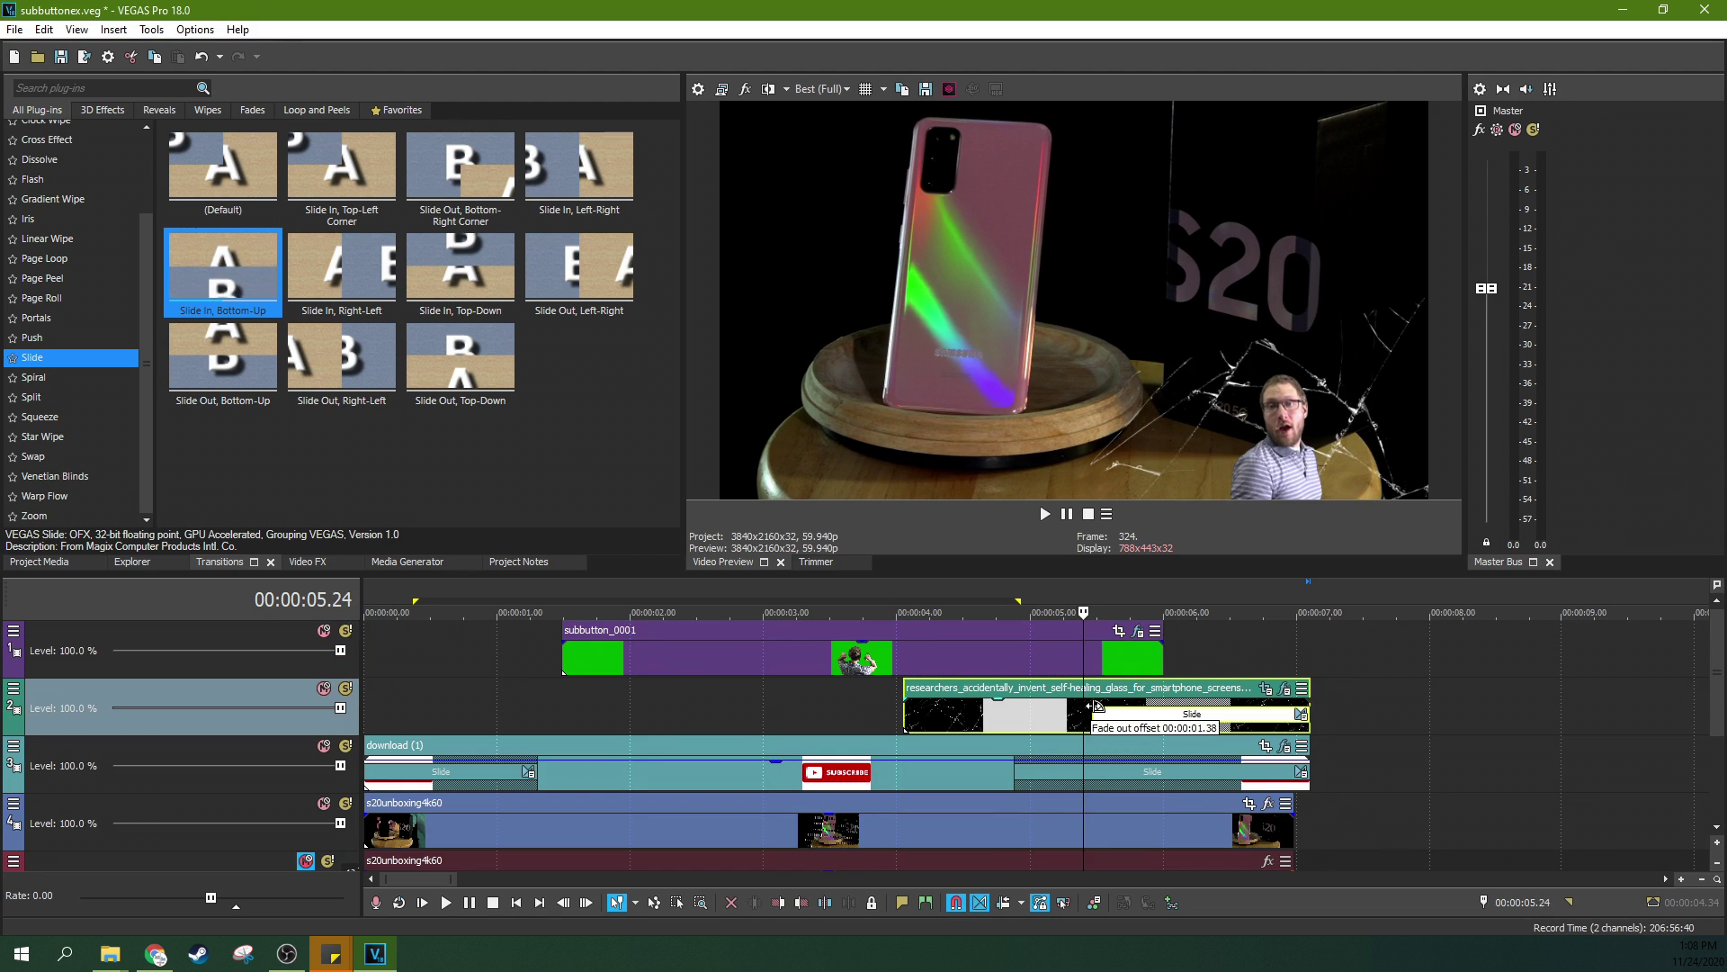
pyautogui.moveTo(1017, 766); pyautogui.dragTo(1086, 768)
pyautogui.click(848, 724)
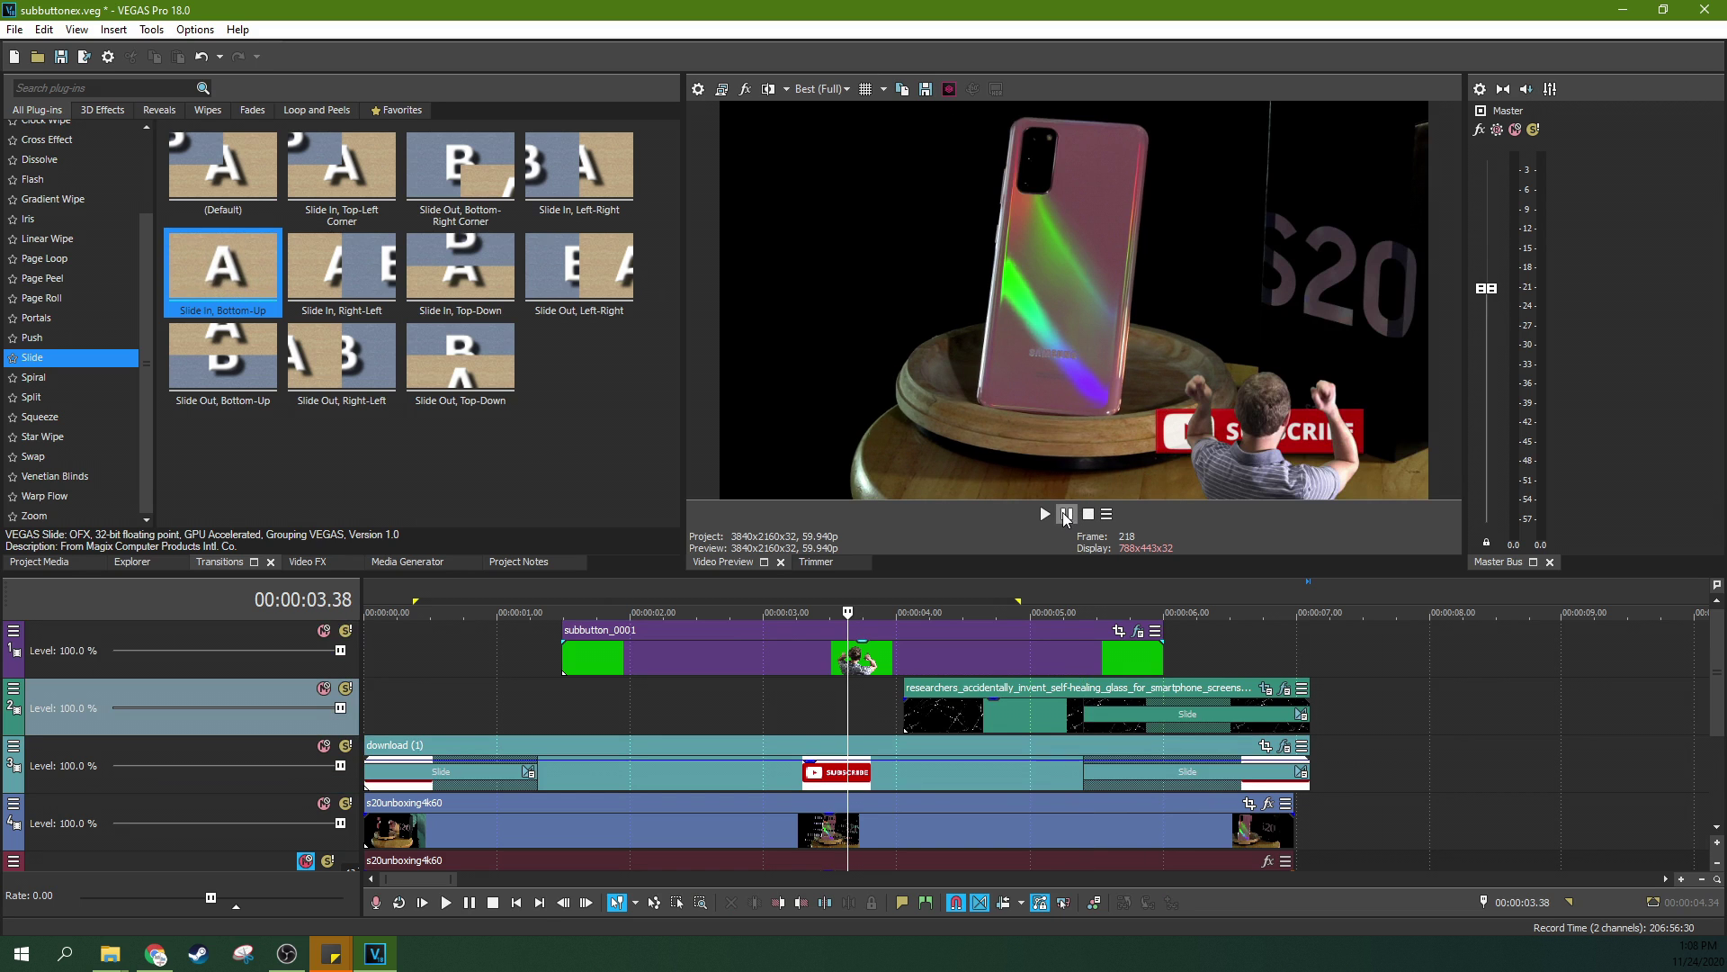
pyautogui.click(1044, 513)
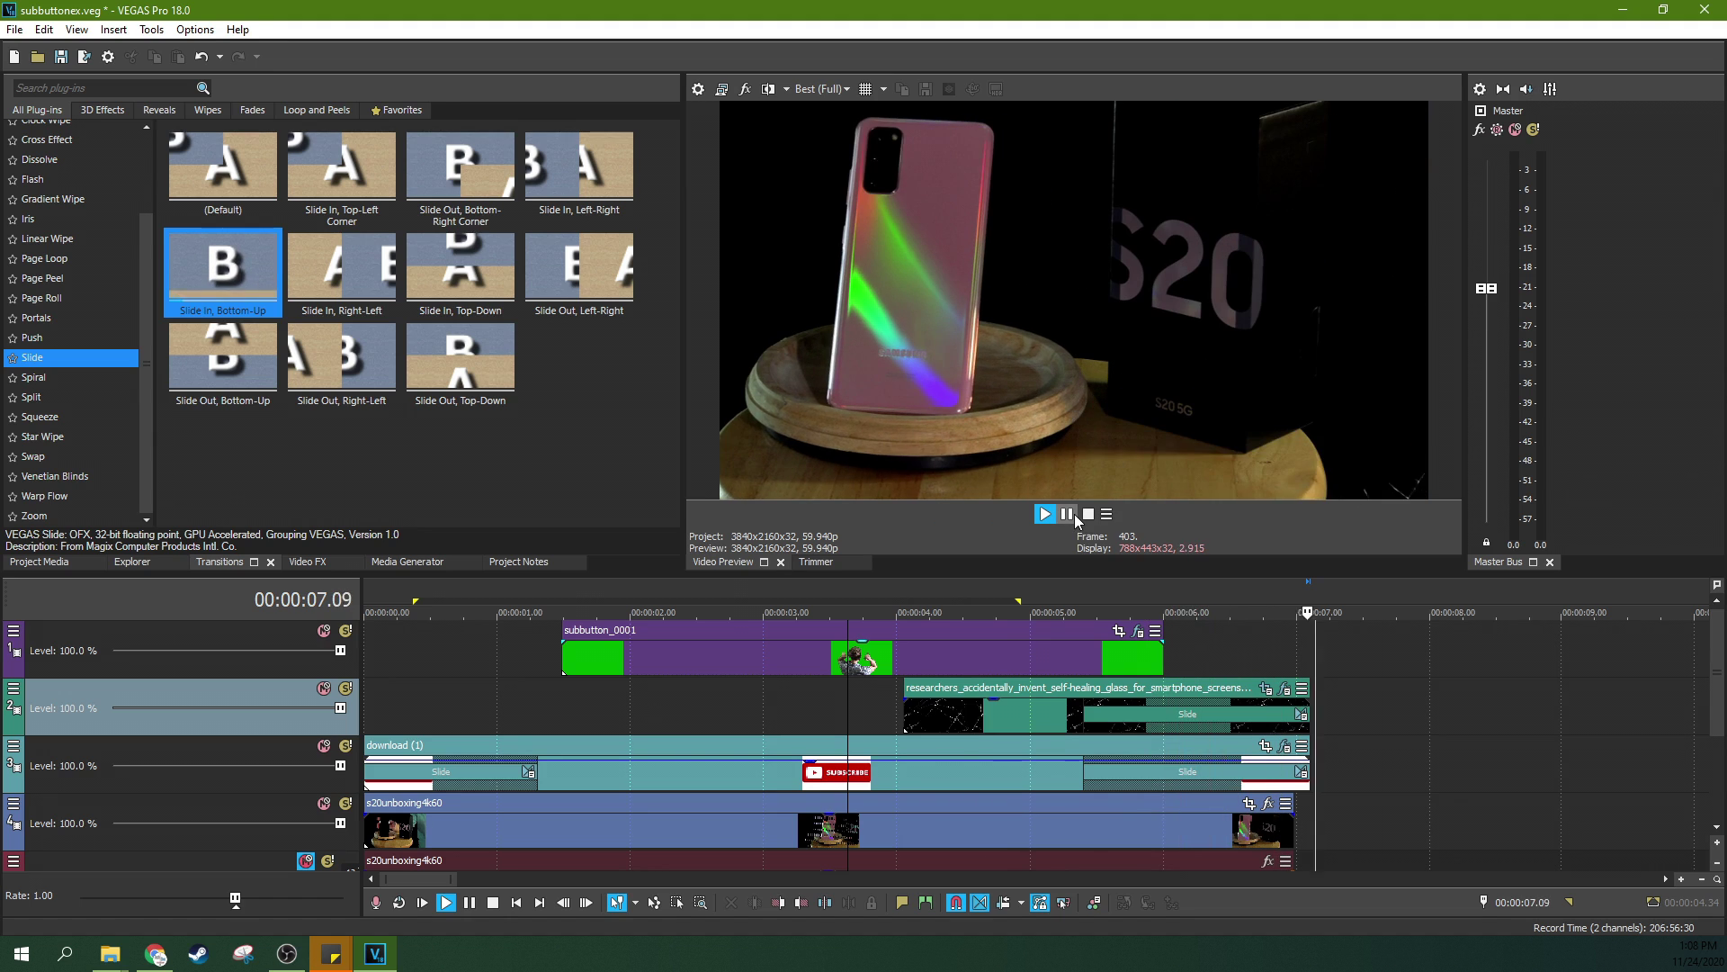
pyautogui.doubleClick(1164, 714)
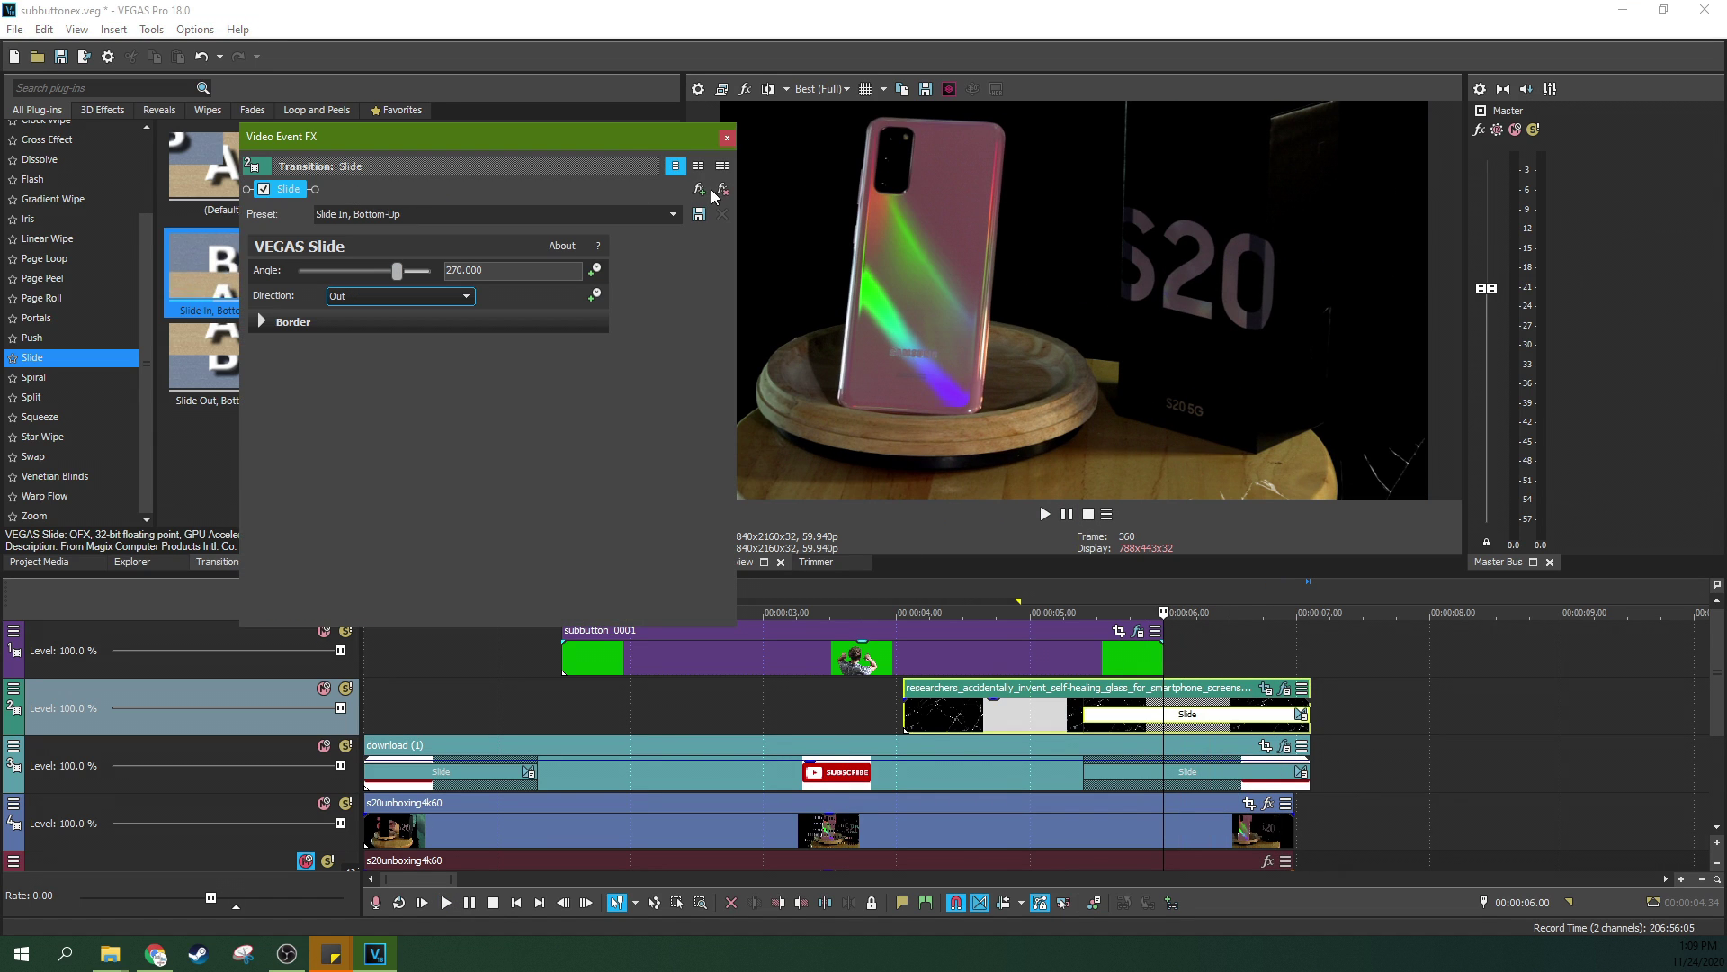
# Step: Remove the Slide effect from the glass clip's ending and step through its plain fade-out
pyautogui.click(727, 137)
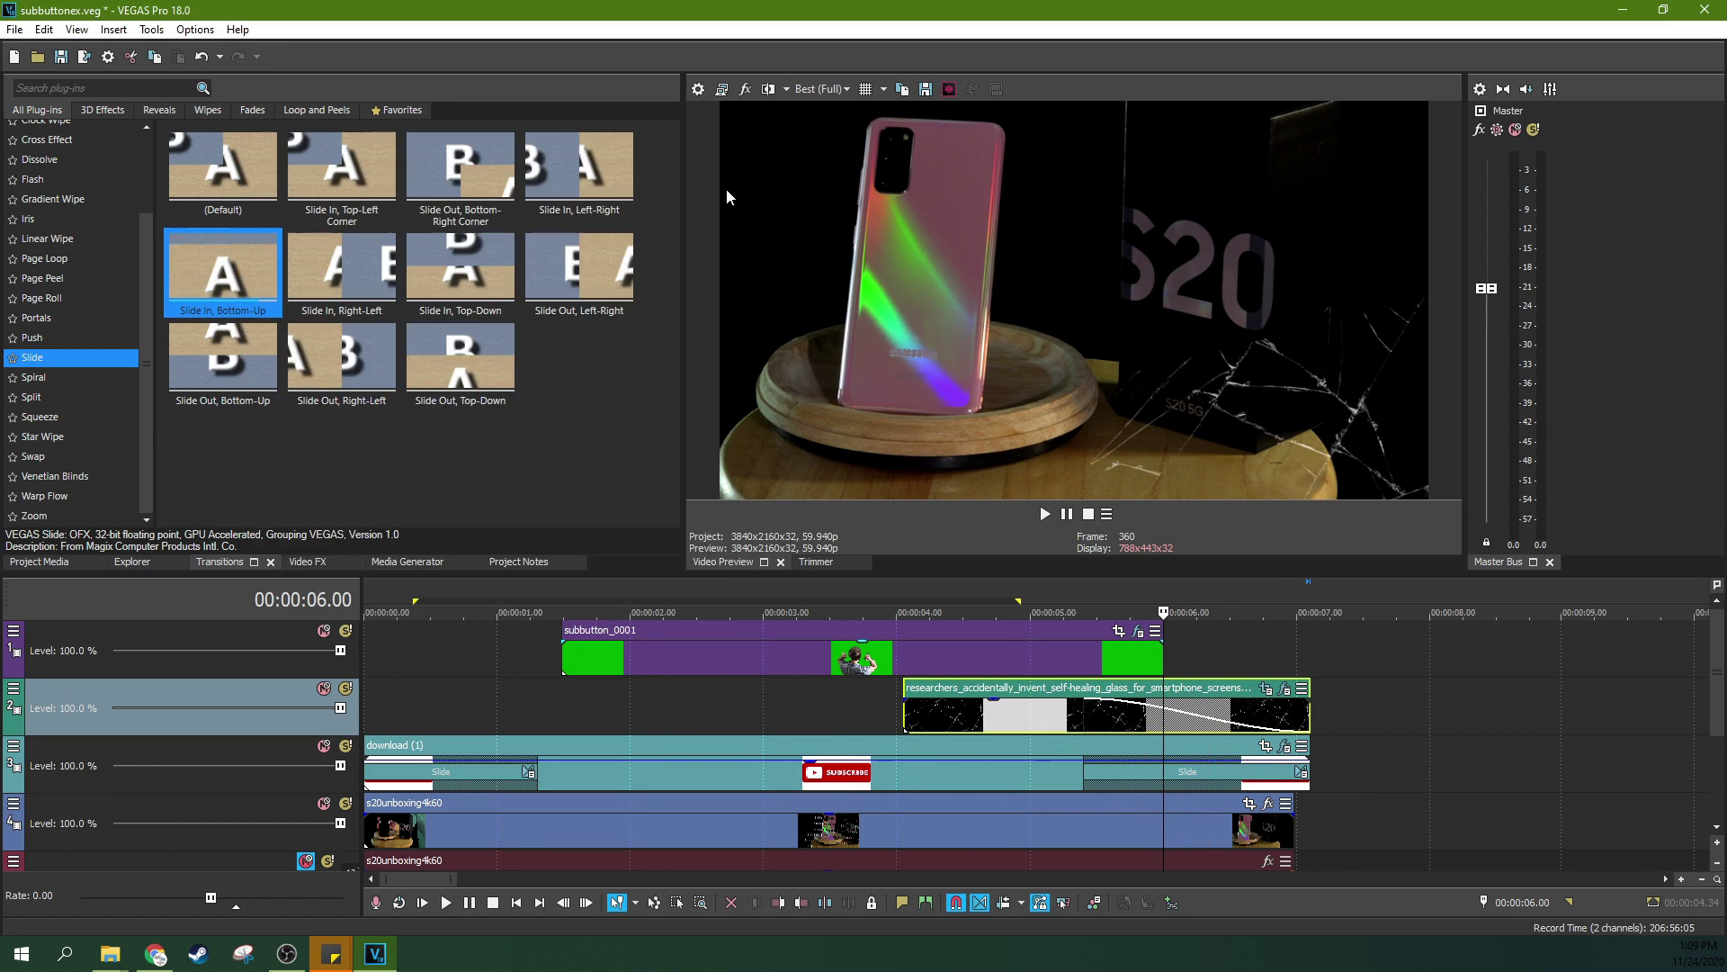
pyautogui.click(1093, 715)
pyautogui.click(1084, 713)
pyautogui.press('Right')
pyautogui.press('Right')
pyautogui.press('Right')
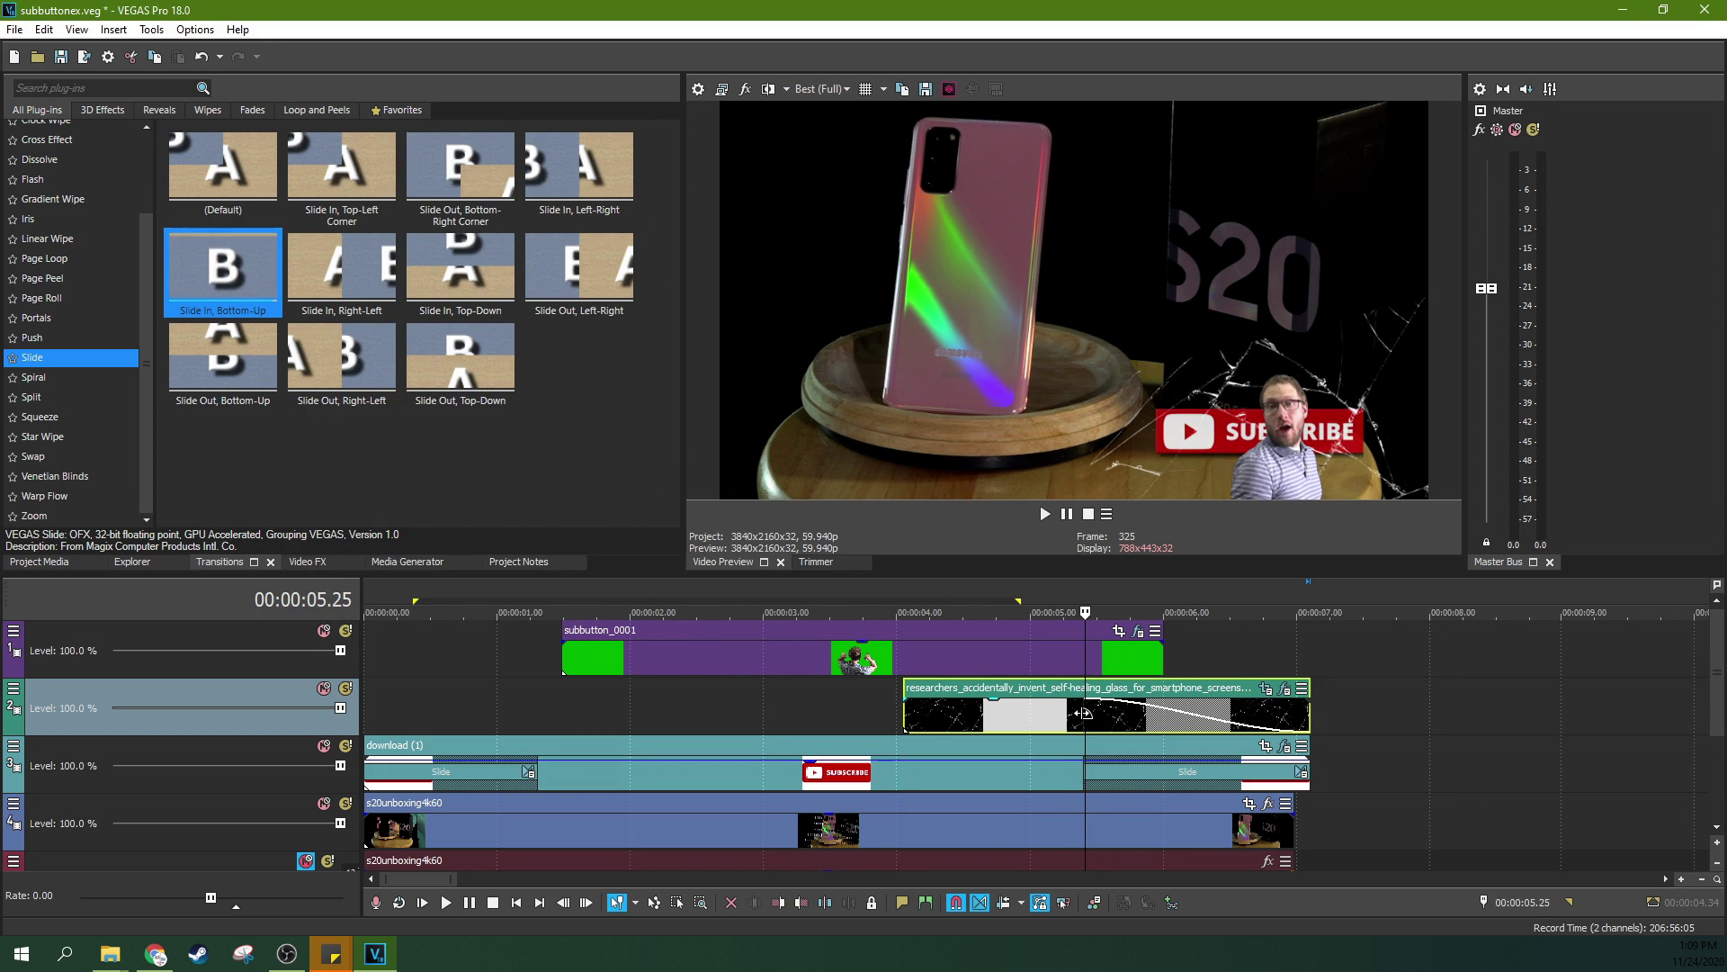
pyautogui.press('Right')
pyautogui.press('Right')
pyautogui.press('Right')
pyautogui.press('Right')
pyautogui.press('Right')
pyautogui.press('Right')
pyautogui.press('Right')
pyautogui.press('Right')
pyautogui.press('Right')
pyautogui.press('Right')
pyautogui.press('Right')
pyautogui.press('Right')
pyautogui.press('Right')
pyautogui.press('Right')
pyautogui.press('Right')
pyautogui.press('Right')
pyautogui.press('Right')
pyautogui.press('Right')
pyautogui.press('Right')
pyautogui.press('Right')
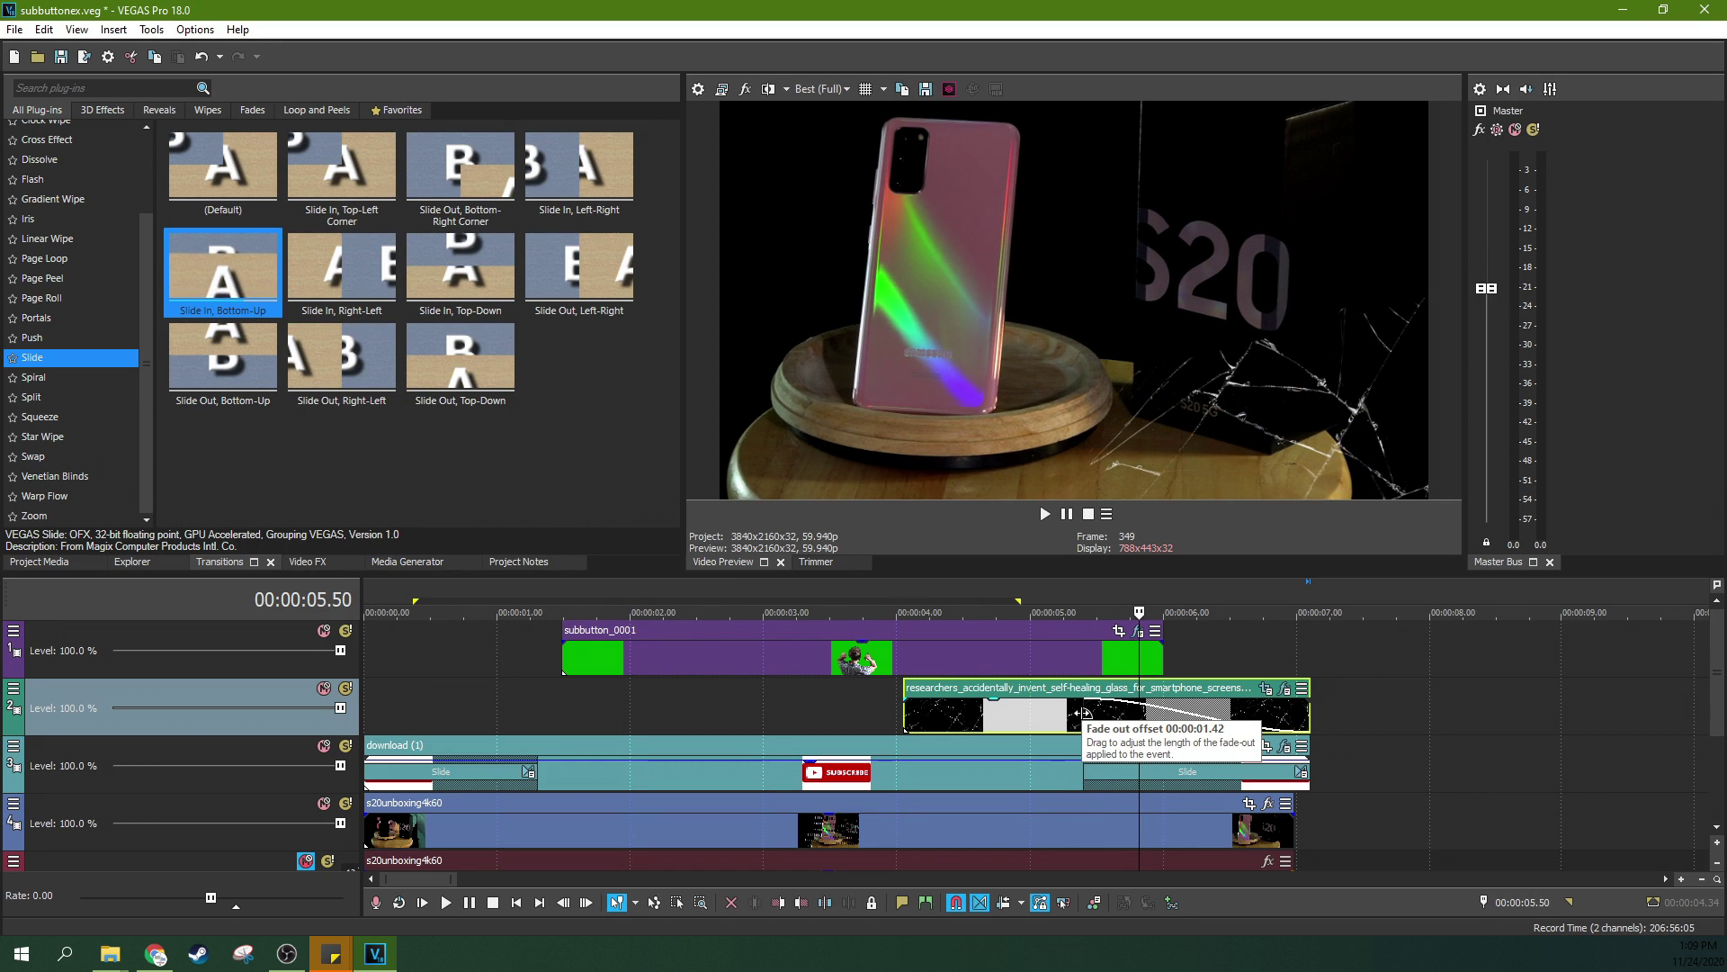
pyautogui.press('Right')
pyautogui.press('Right')
pyautogui.press('Right')
pyautogui.press('Right')
pyautogui.press('Right')
pyautogui.press('Right')
pyautogui.press('Right')
pyautogui.press('Right')
pyautogui.press('Right')
pyautogui.press('Right')
pyautogui.press('Right')
pyautogui.press('Right')
pyautogui.press('Right')
pyautogui.press('Right')
pyautogui.press('Right')
pyautogui.press('Right')
pyautogui.press('Right')
pyautogui.press('Right')
pyautogui.press('Right')
pyautogui.press('Right')
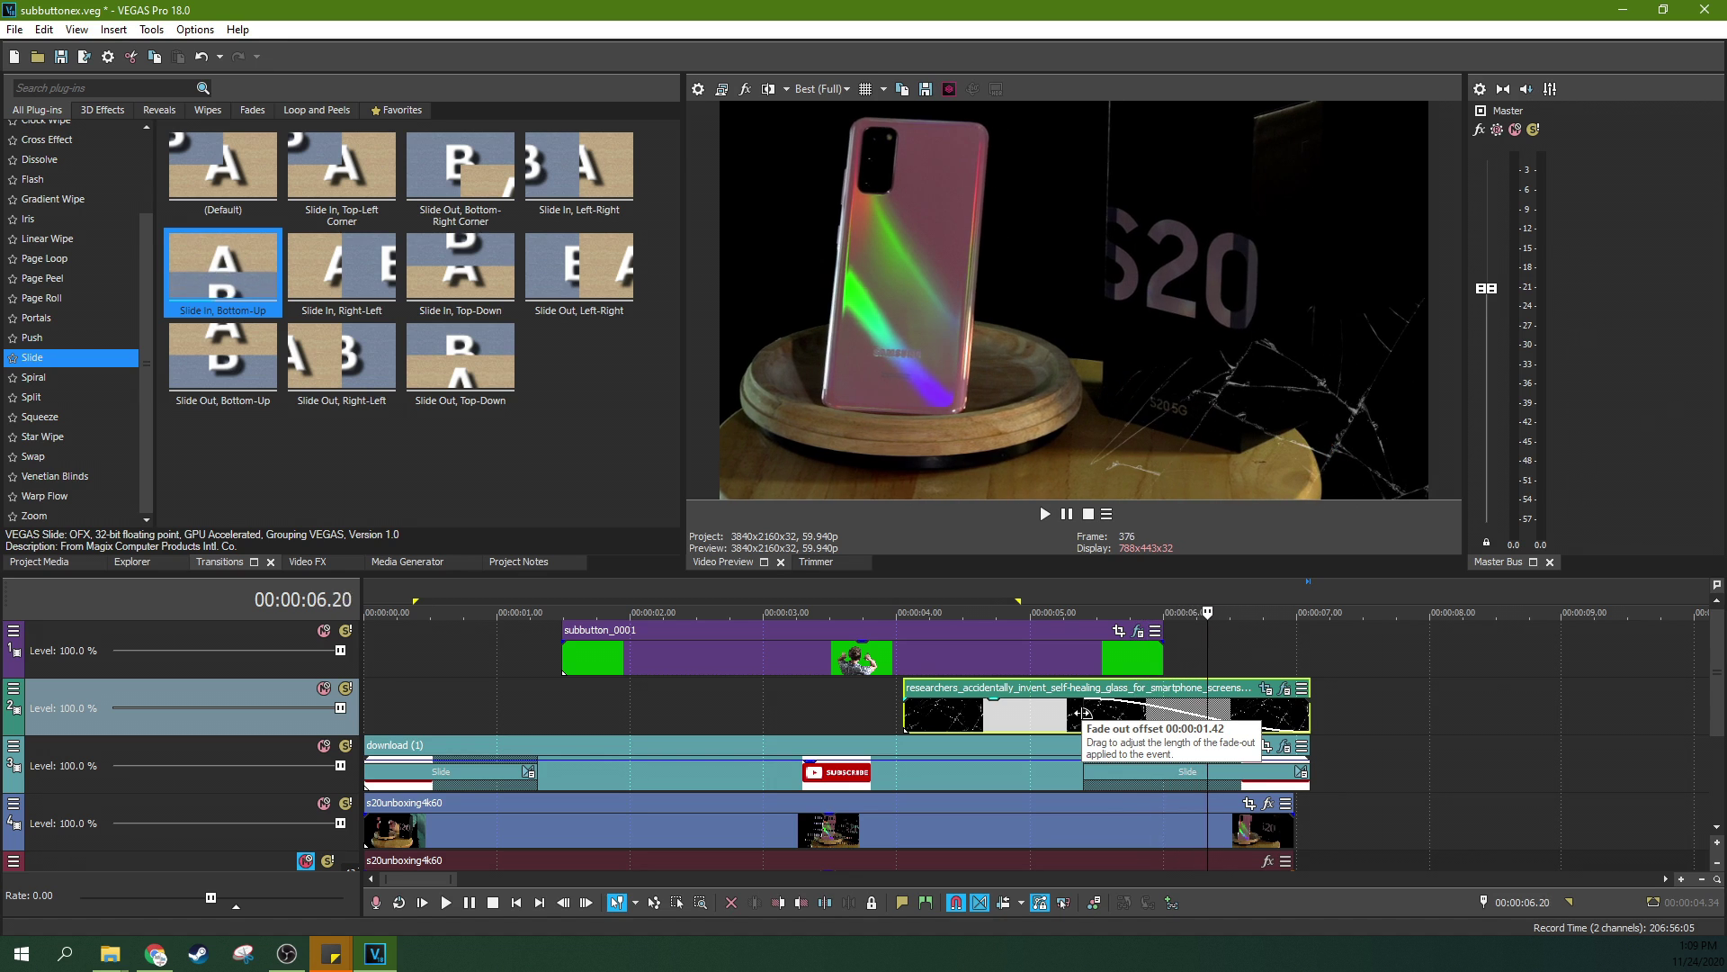
pyautogui.press('Right')
pyautogui.press('Right')
pyautogui.press('Right')
pyautogui.press('Right')
pyautogui.press('Right')
pyautogui.press('Right')
pyautogui.press('Right')
pyautogui.press('Right')
pyautogui.press('Right')
pyautogui.press('Right')
pyautogui.press('Right')
pyautogui.press('Right')
pyautogui.press('Right')
pyautogui.press('Right')
pyautogui.press('Right')
pyautogui.press('Right')
pyautogui.press('Right')
pyautogui.press('Right')
pyautogui.press('Right')
pyautogui.press('Right')
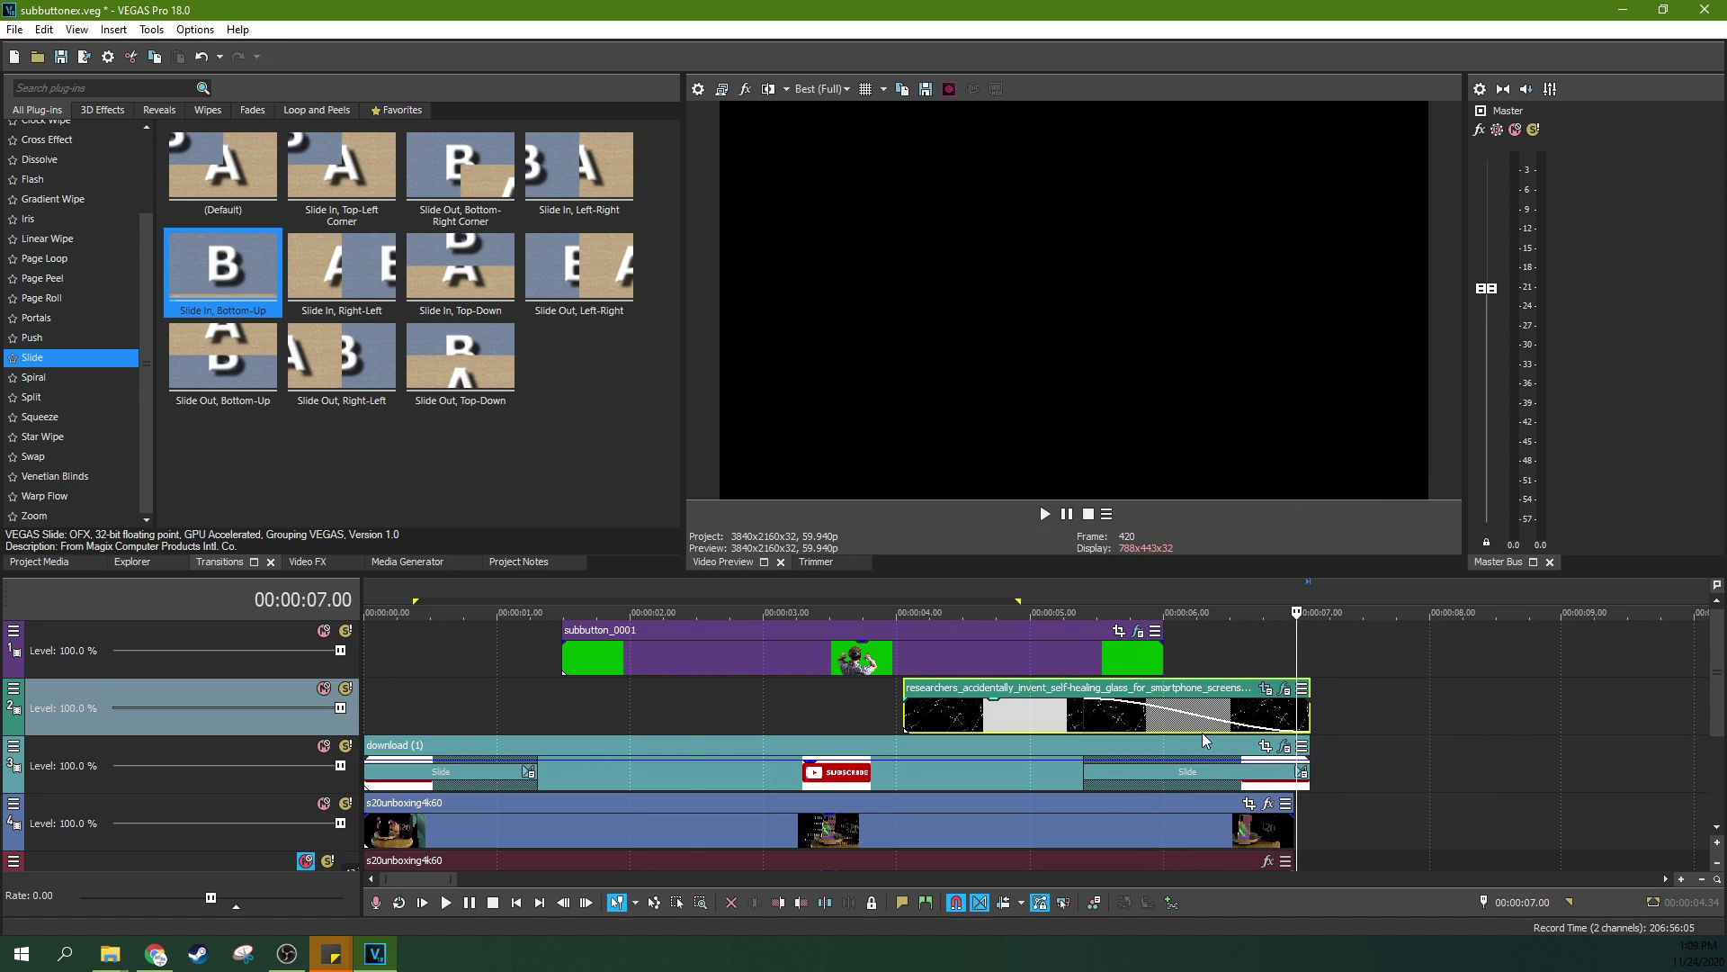
pyautogui.click(690, 652)
pyautogui.click(847, 89)
# Step: Choose Draft (Auto) preview quality and play the project from the beginning
pyautogui.moveTo(845, 111)
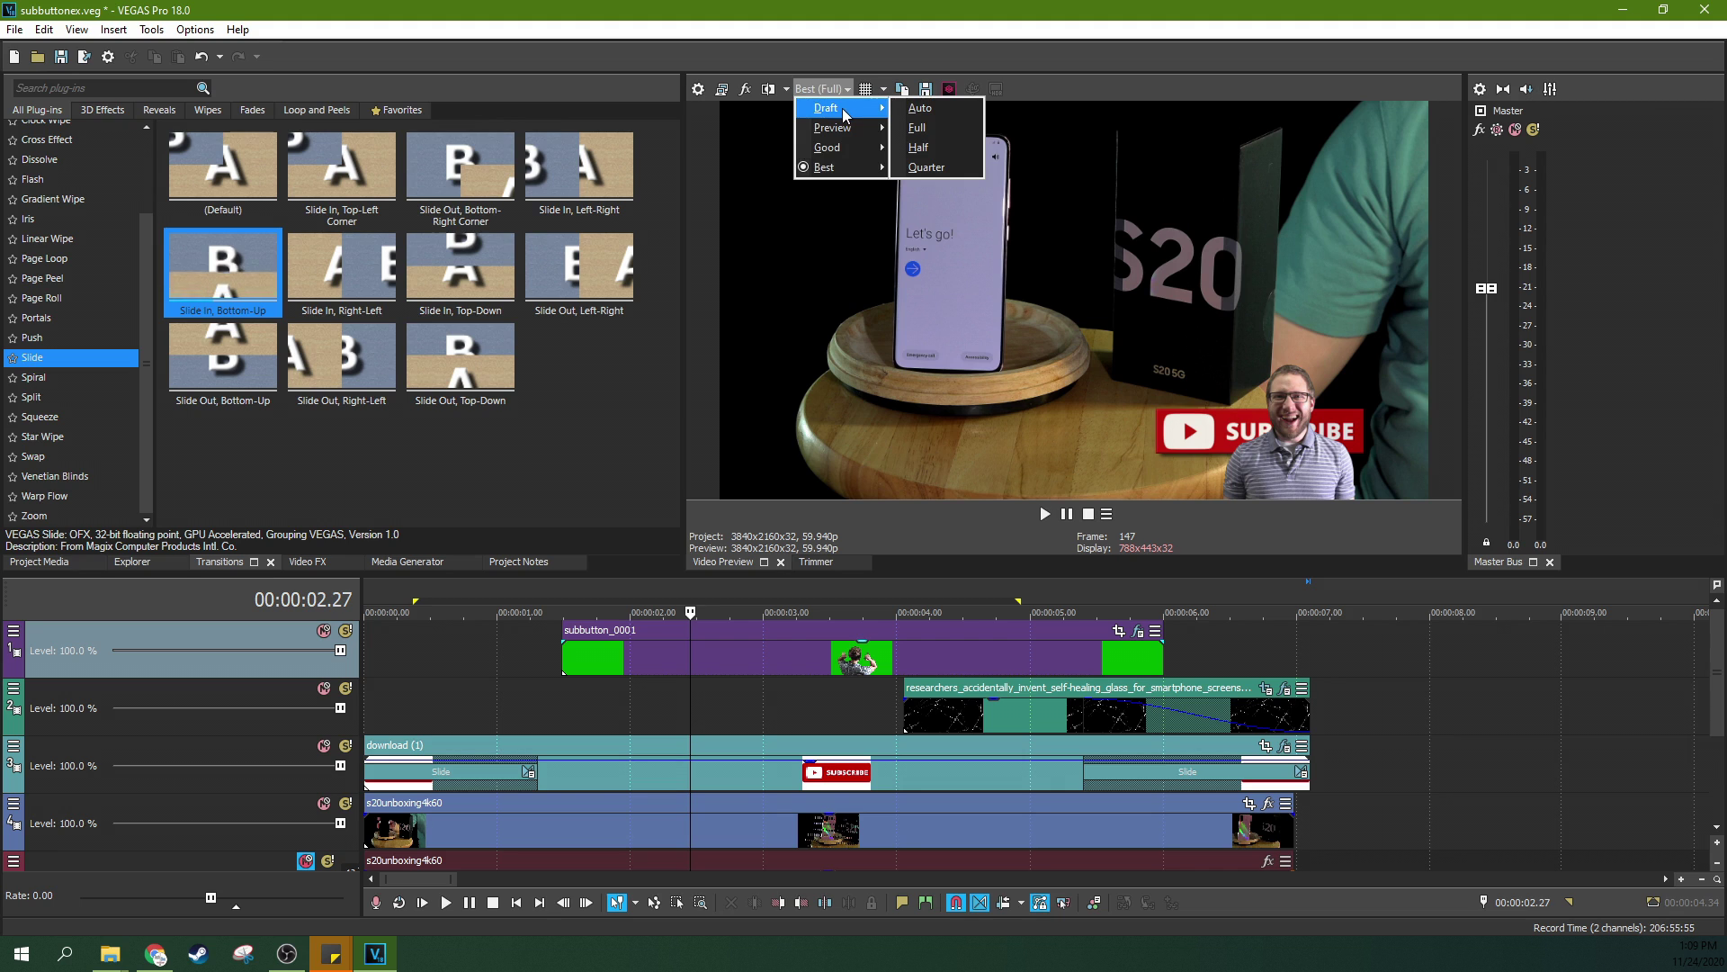
pyautogui.click(911, 109)
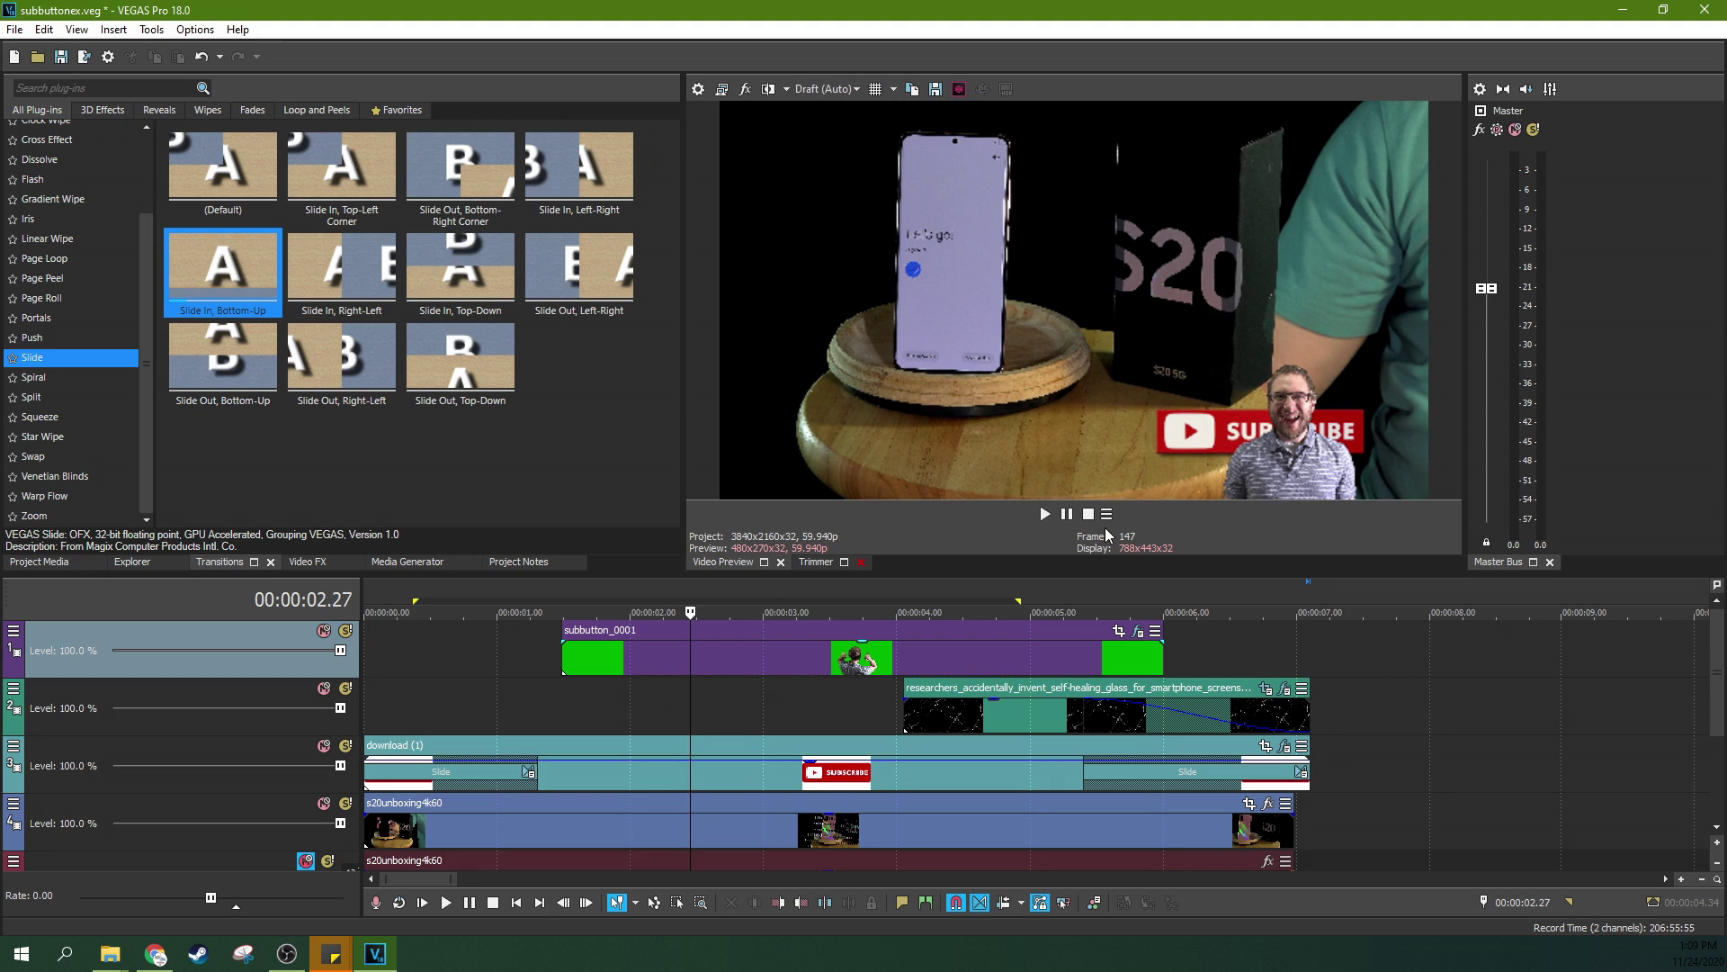
pyautogui.click(425, 901)
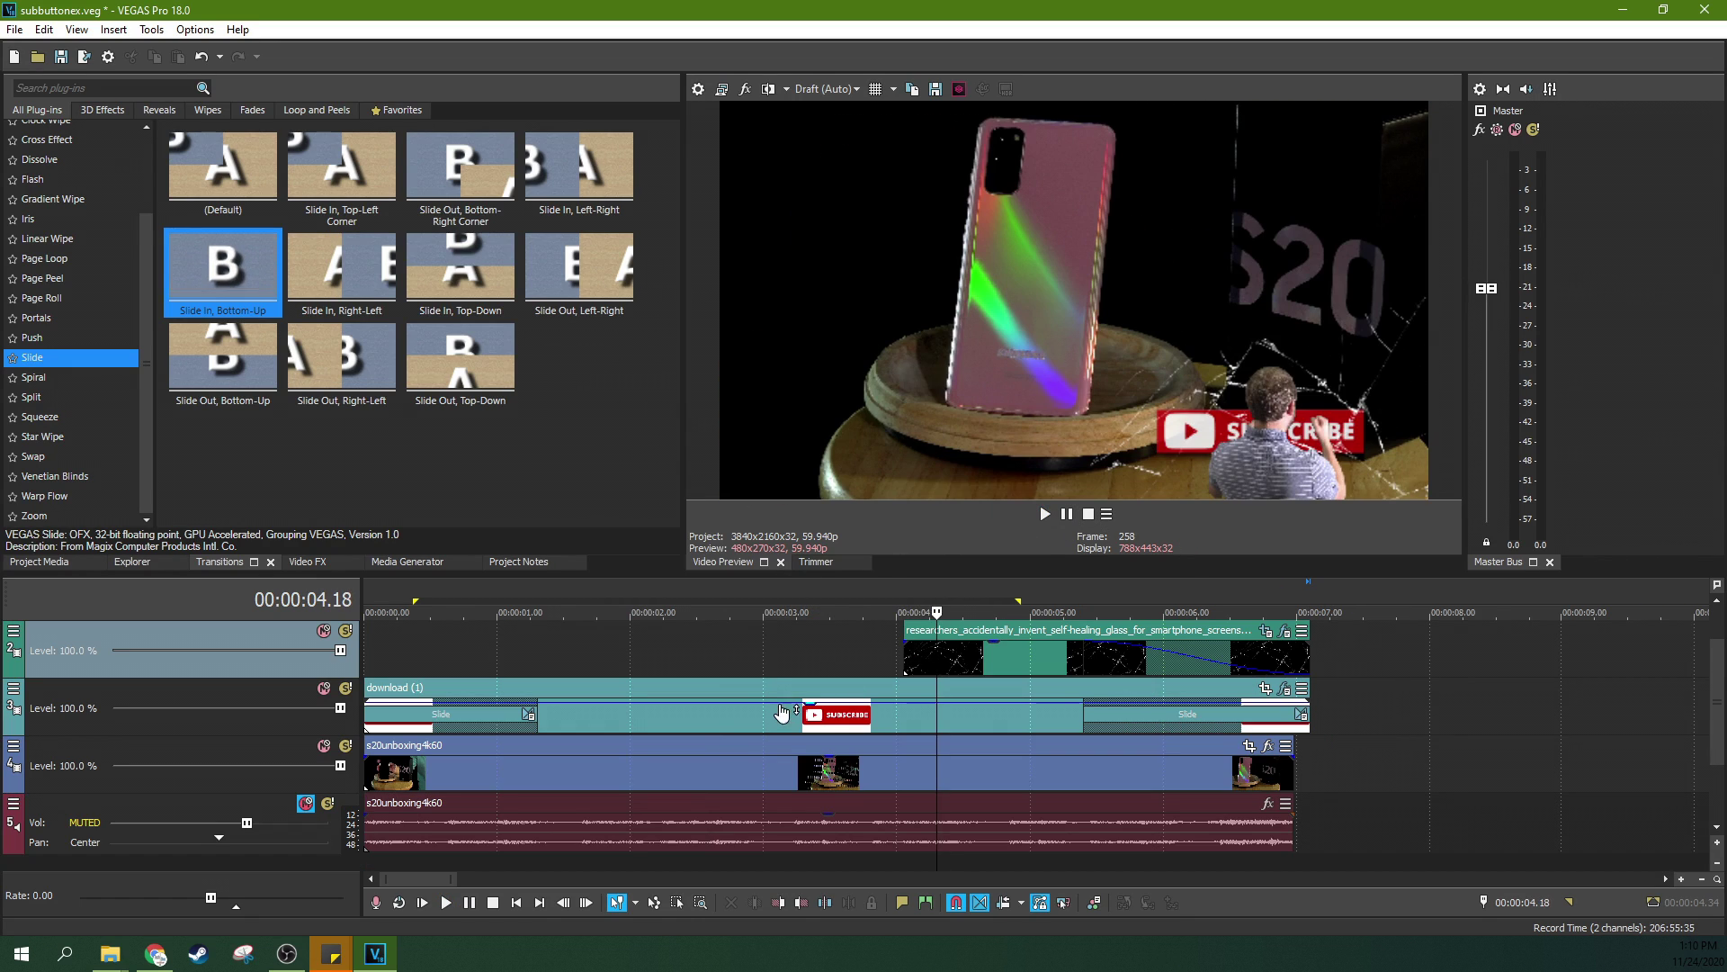
# Step: Delete the s20unboxing4k60 video and audio events, then stop playback
pyautogui.click(775, 743)
pyautogui.press('Delete')
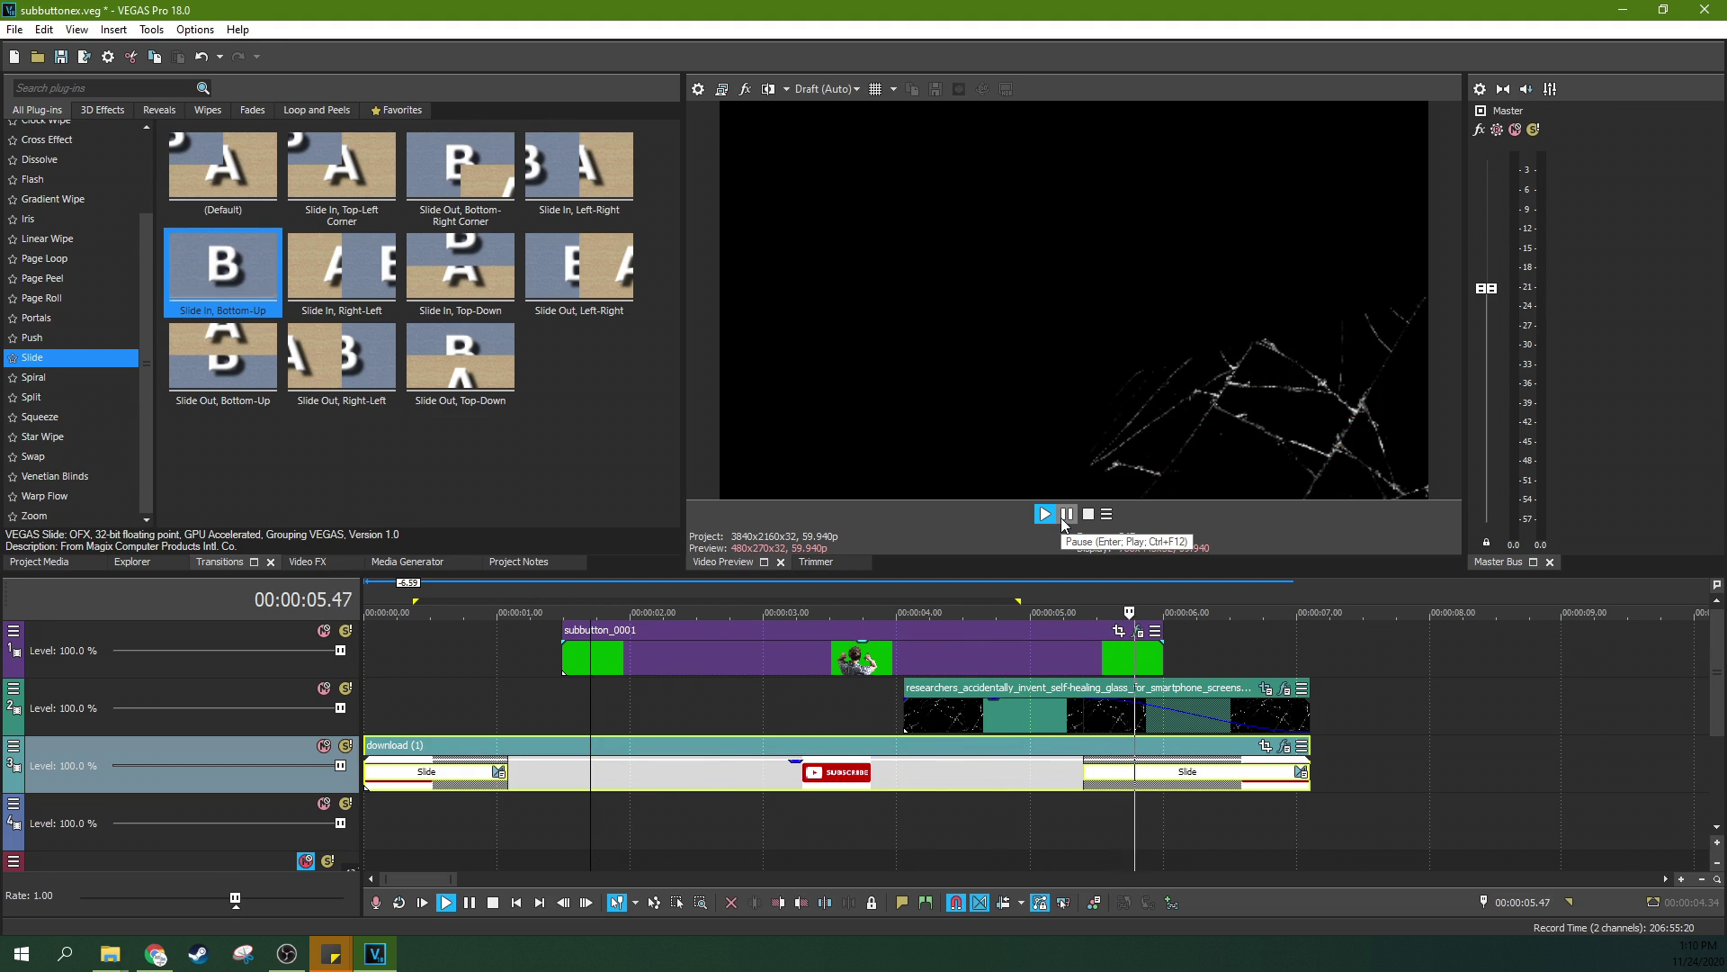
pyautogui.click(1066, 516)
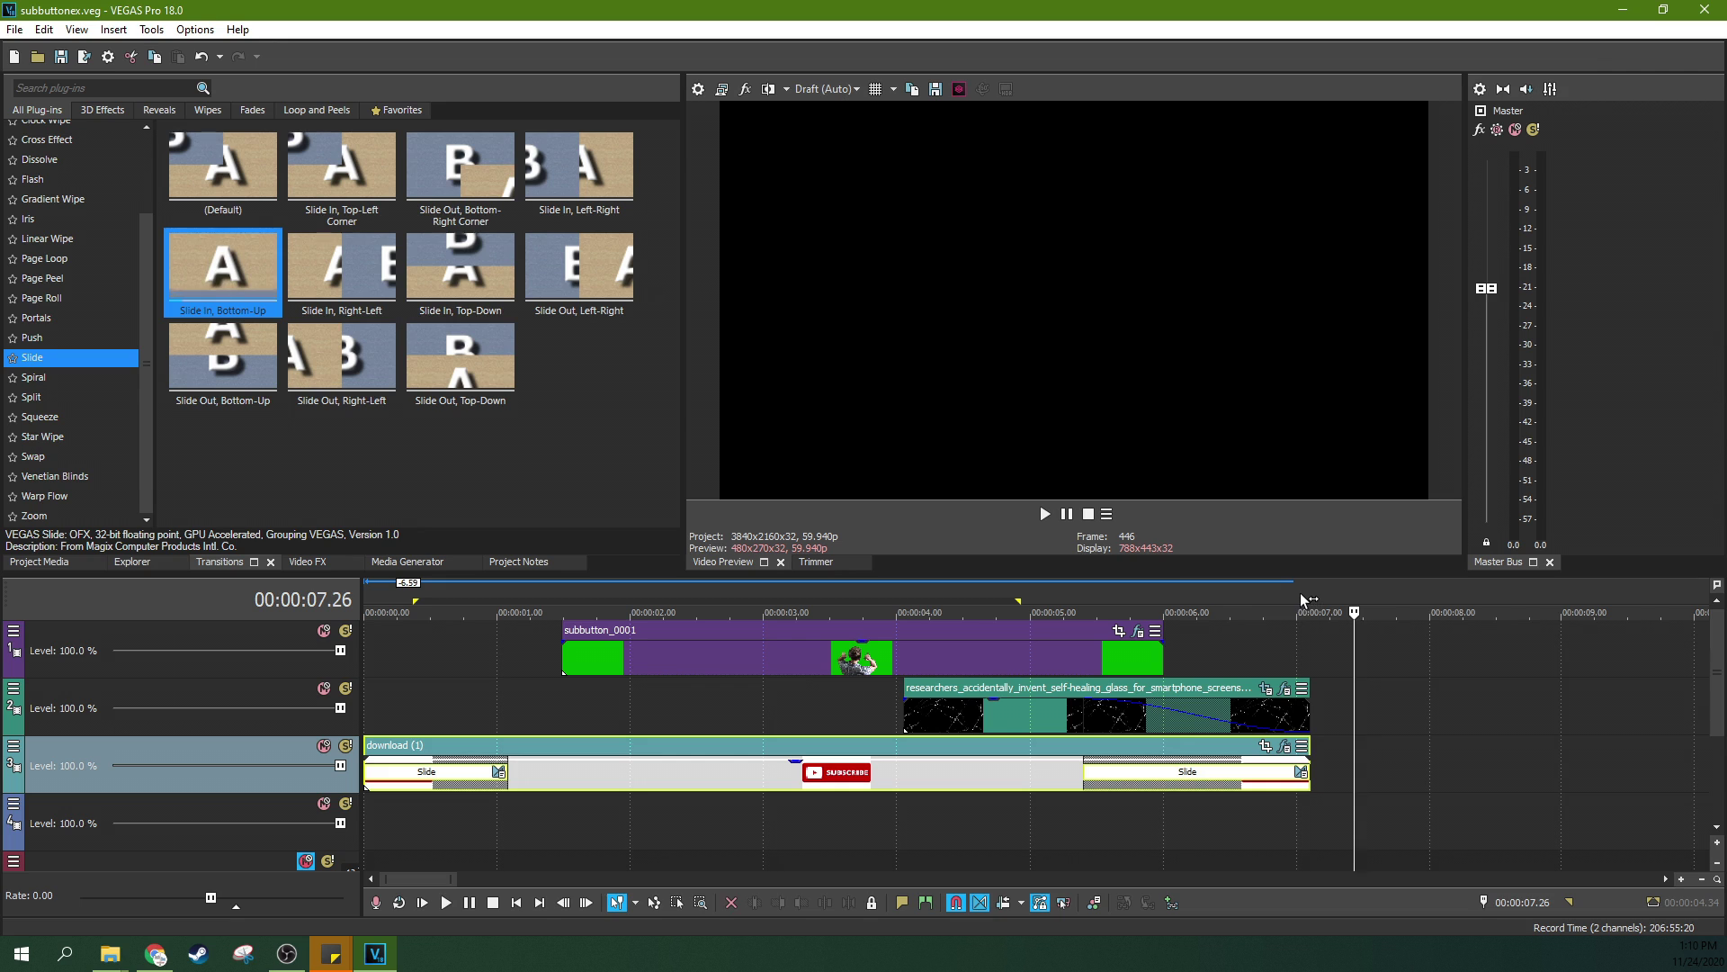
# Step: Add a green Solid Color generator clip to track 4 at about 3.48 seconds
pyautogui.click(1189, 610)
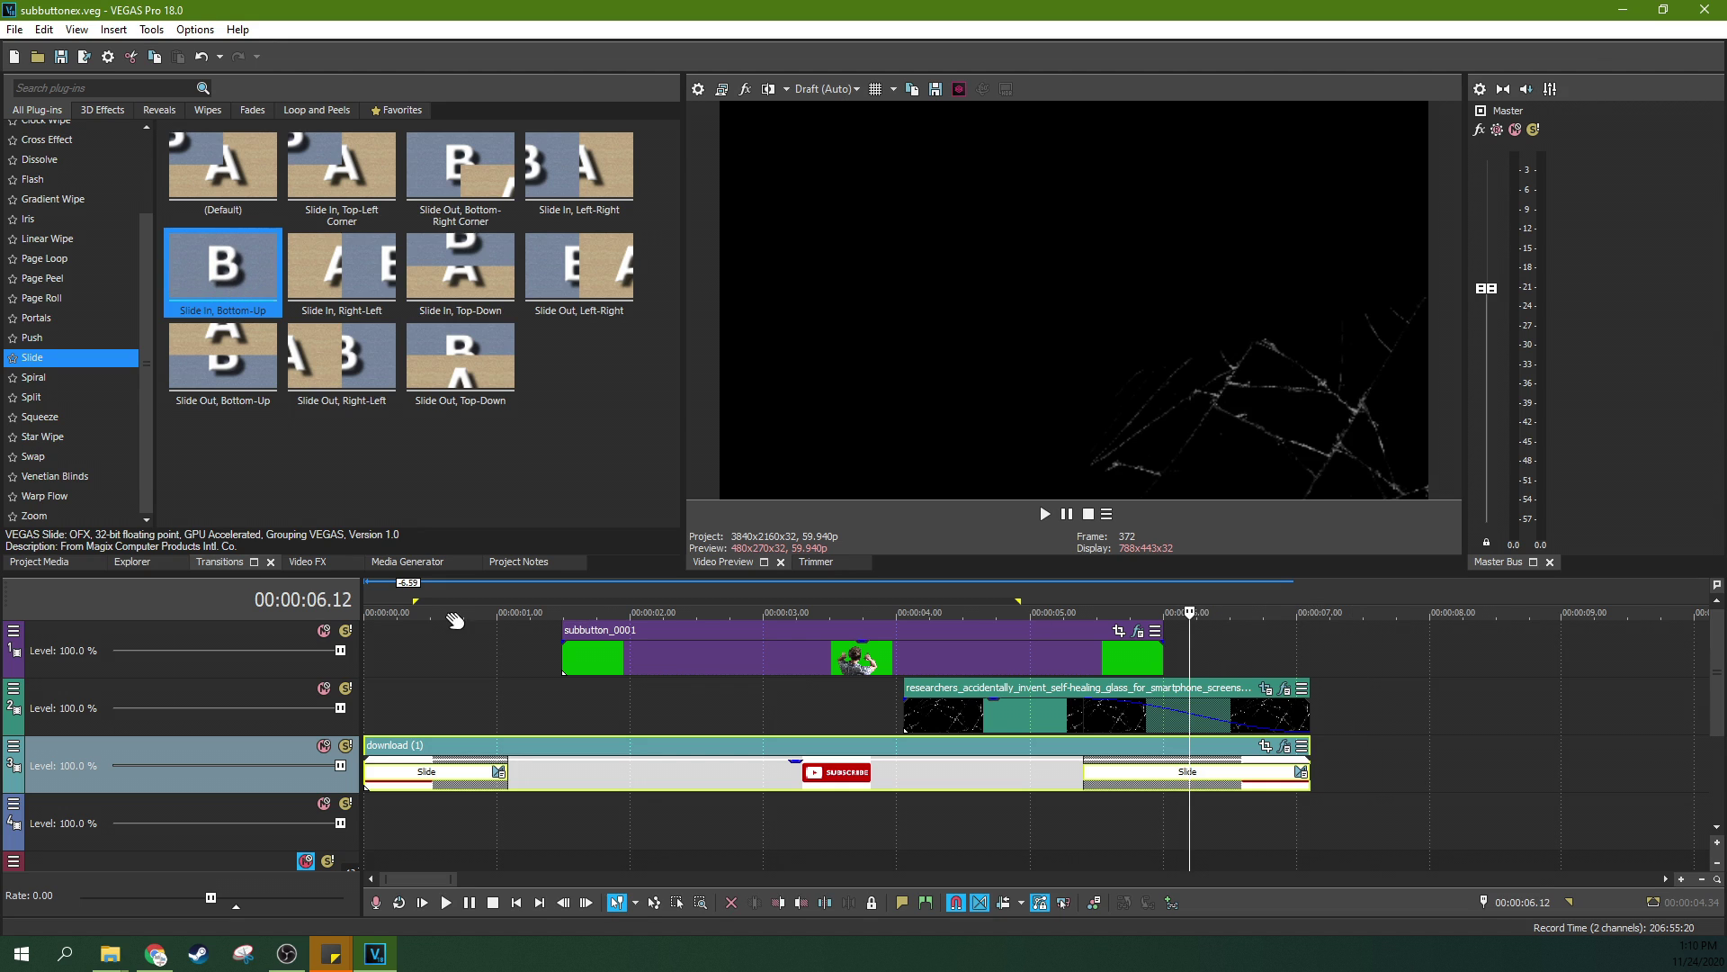
pyautogui.click(407, 563)
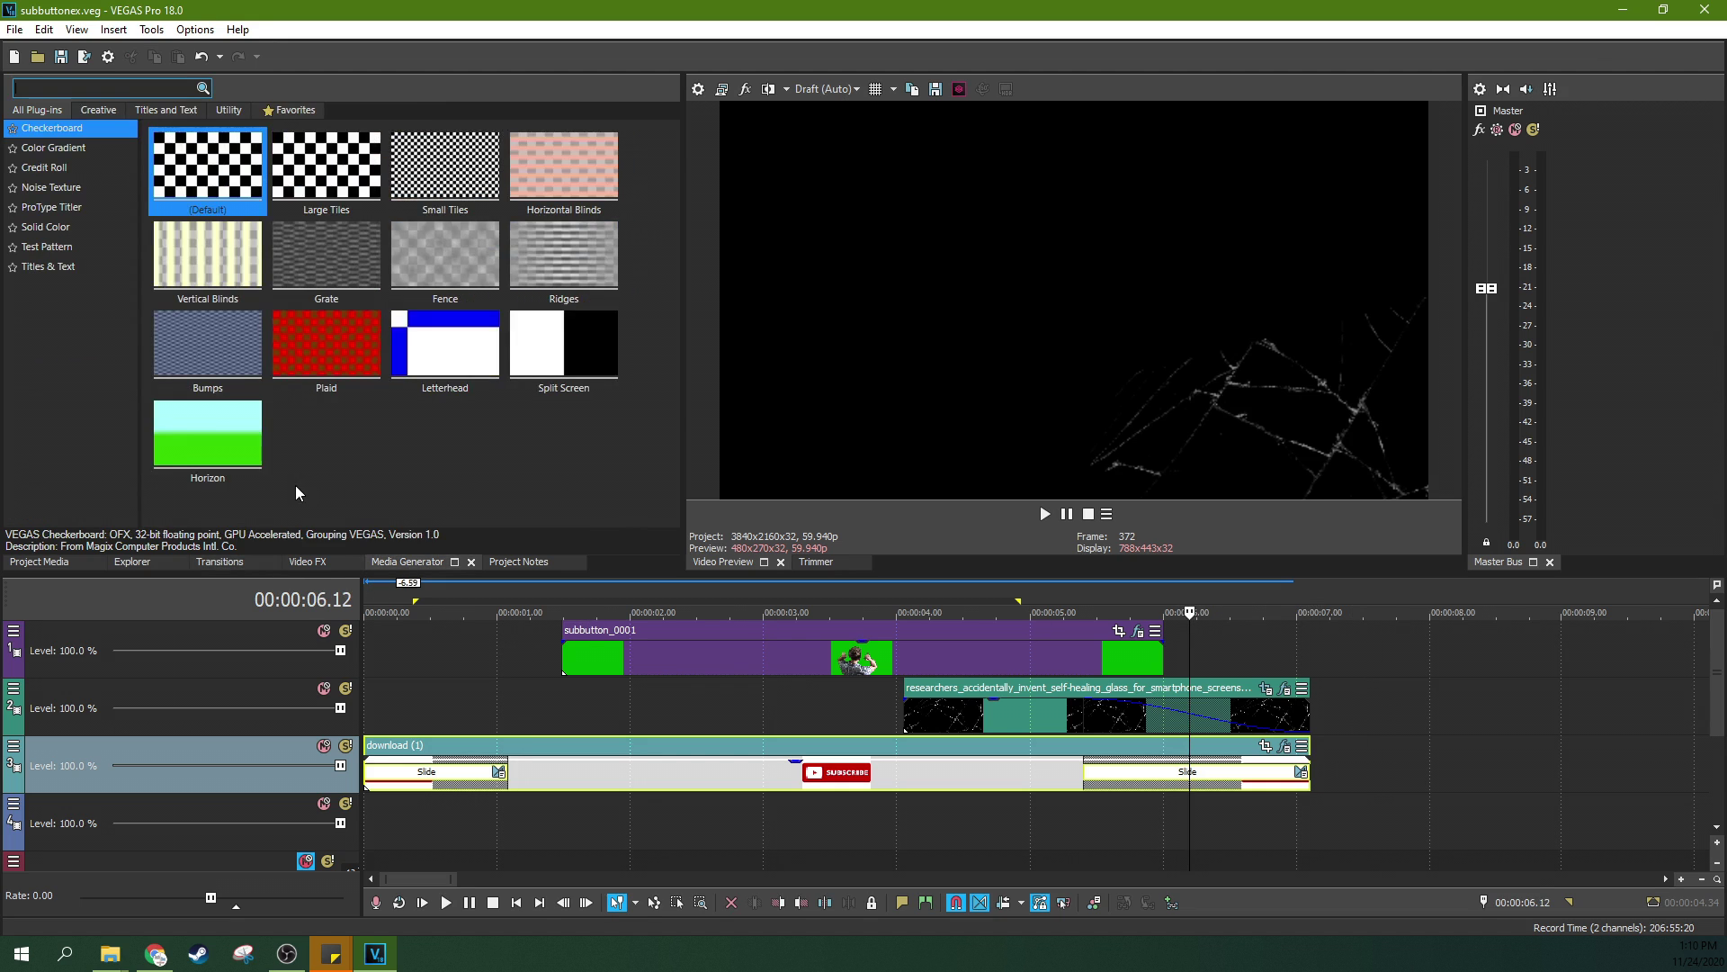
pyautogui.click(63, 226)
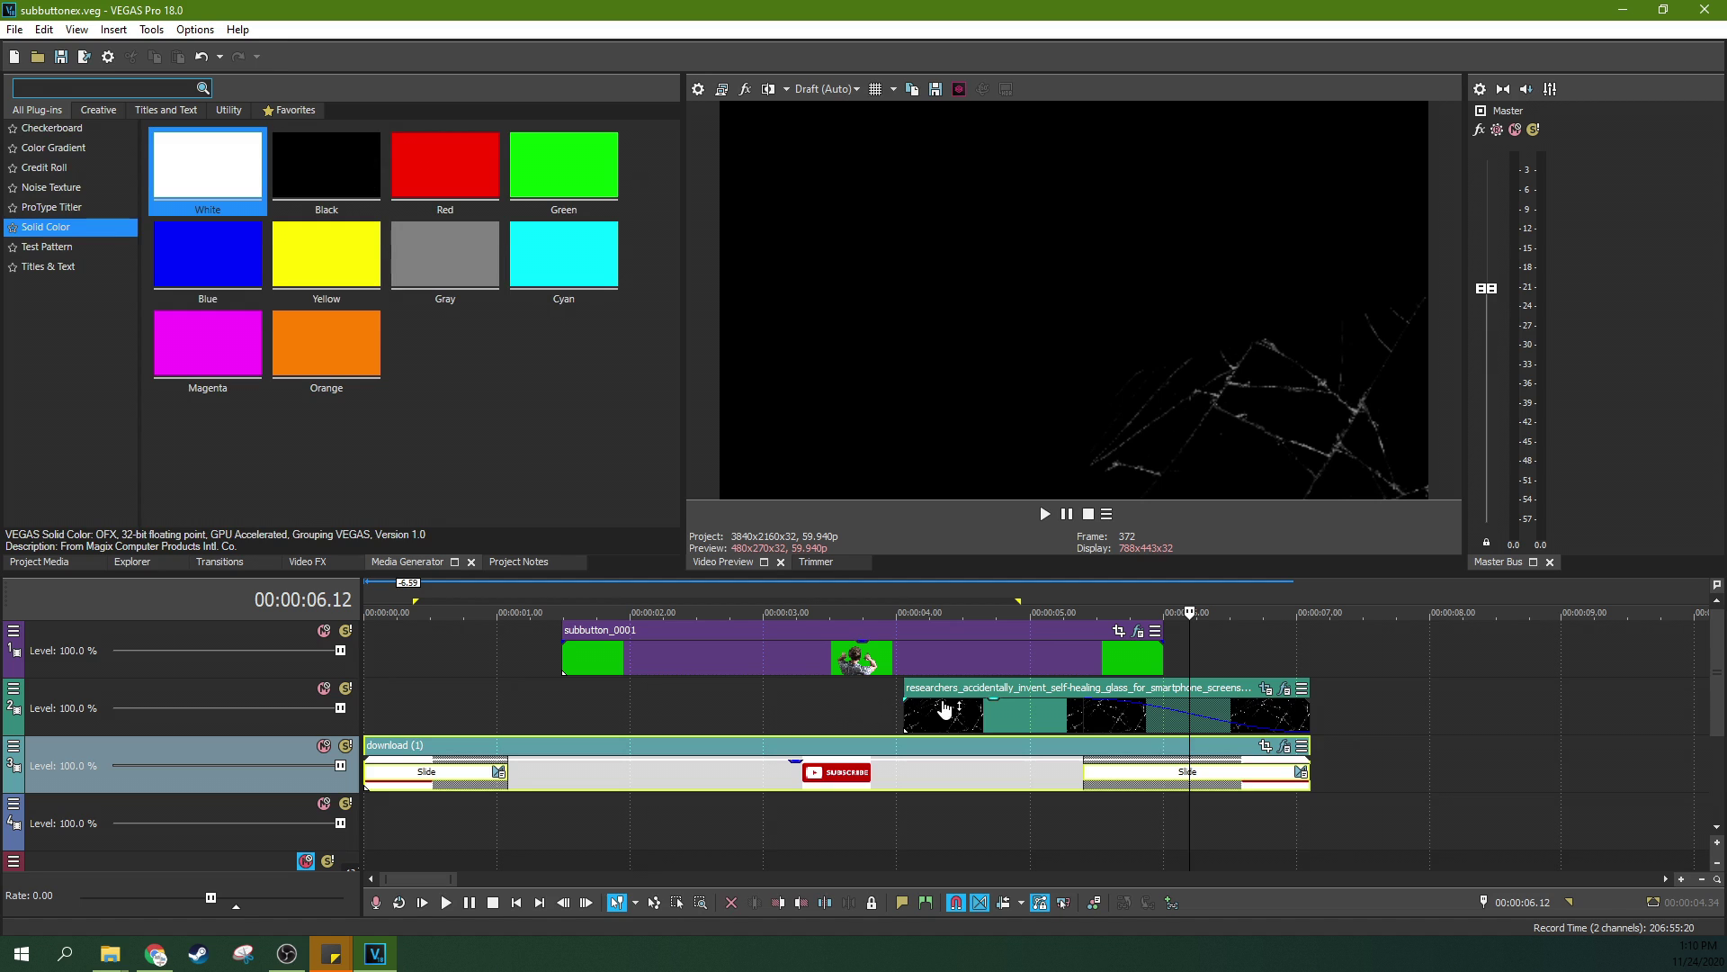
pyautogui.click(871, 673)
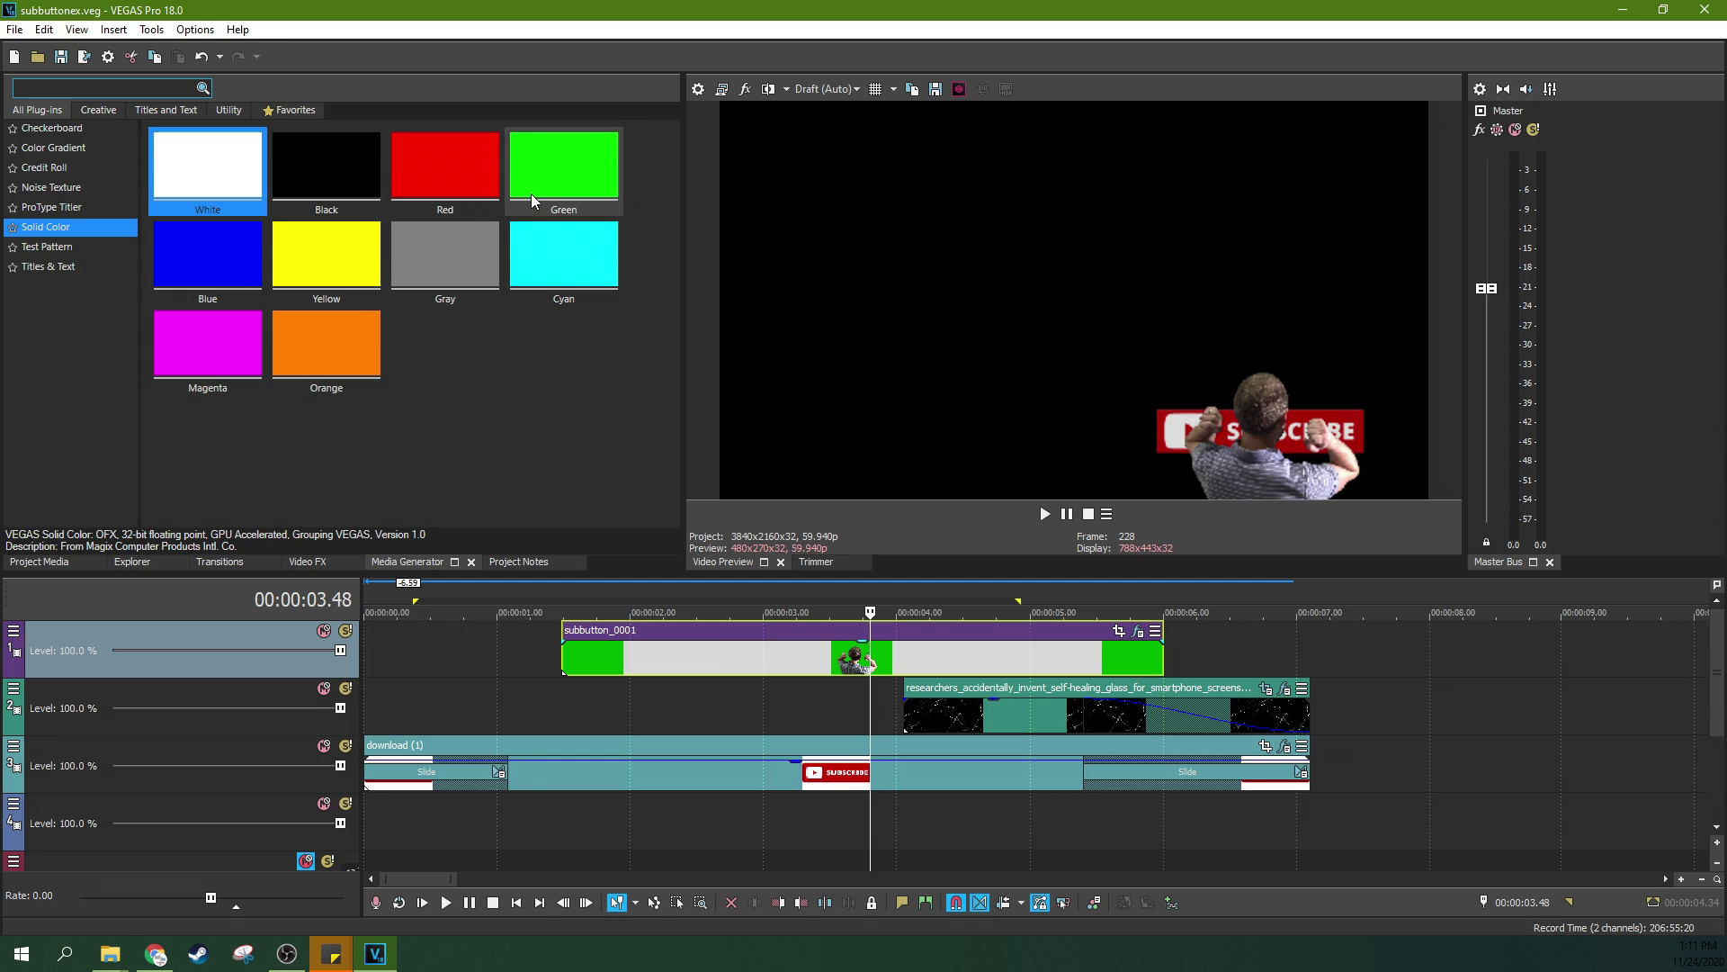
pyautogui.moveTo(531, 187); pyautogui.dragTo(367, 835)
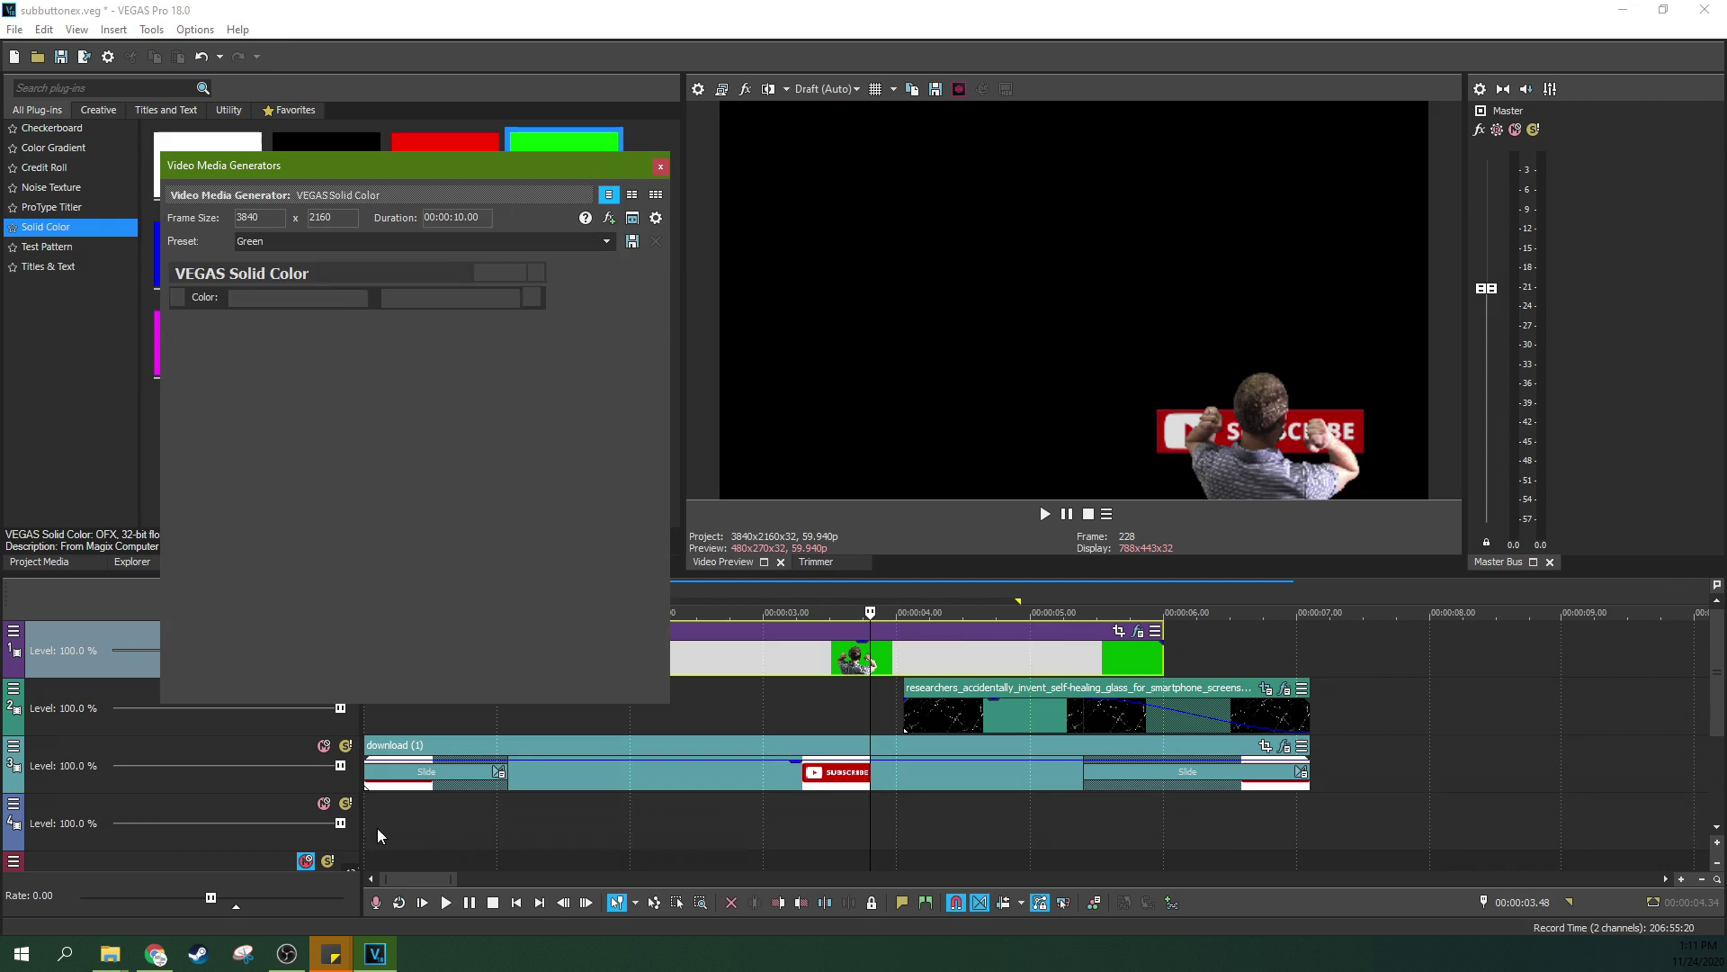
# Step: Shorten the green clip, confirm its pure green (0.0, 1.0, 0.0) colour, and play from the start
pyautogui.moveTo(1689, 821); pyautogui.dragTo(1310, 821)
pyautogui.click(1150, 837)
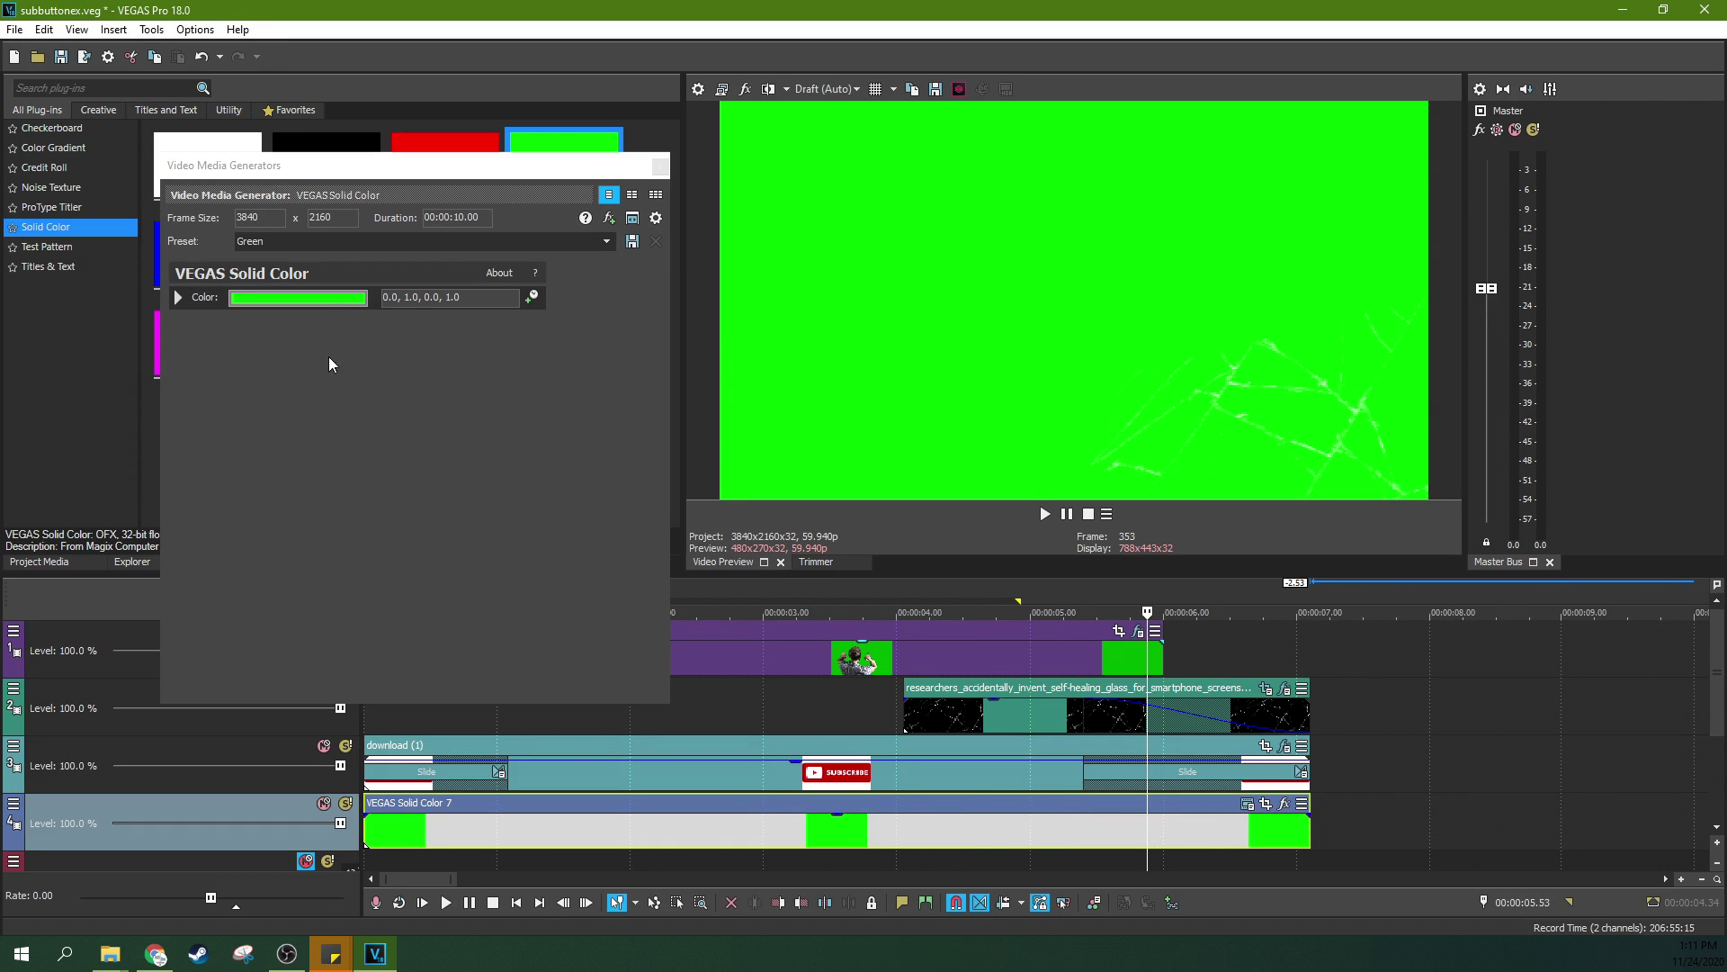
pyautogui.click(322, 300)
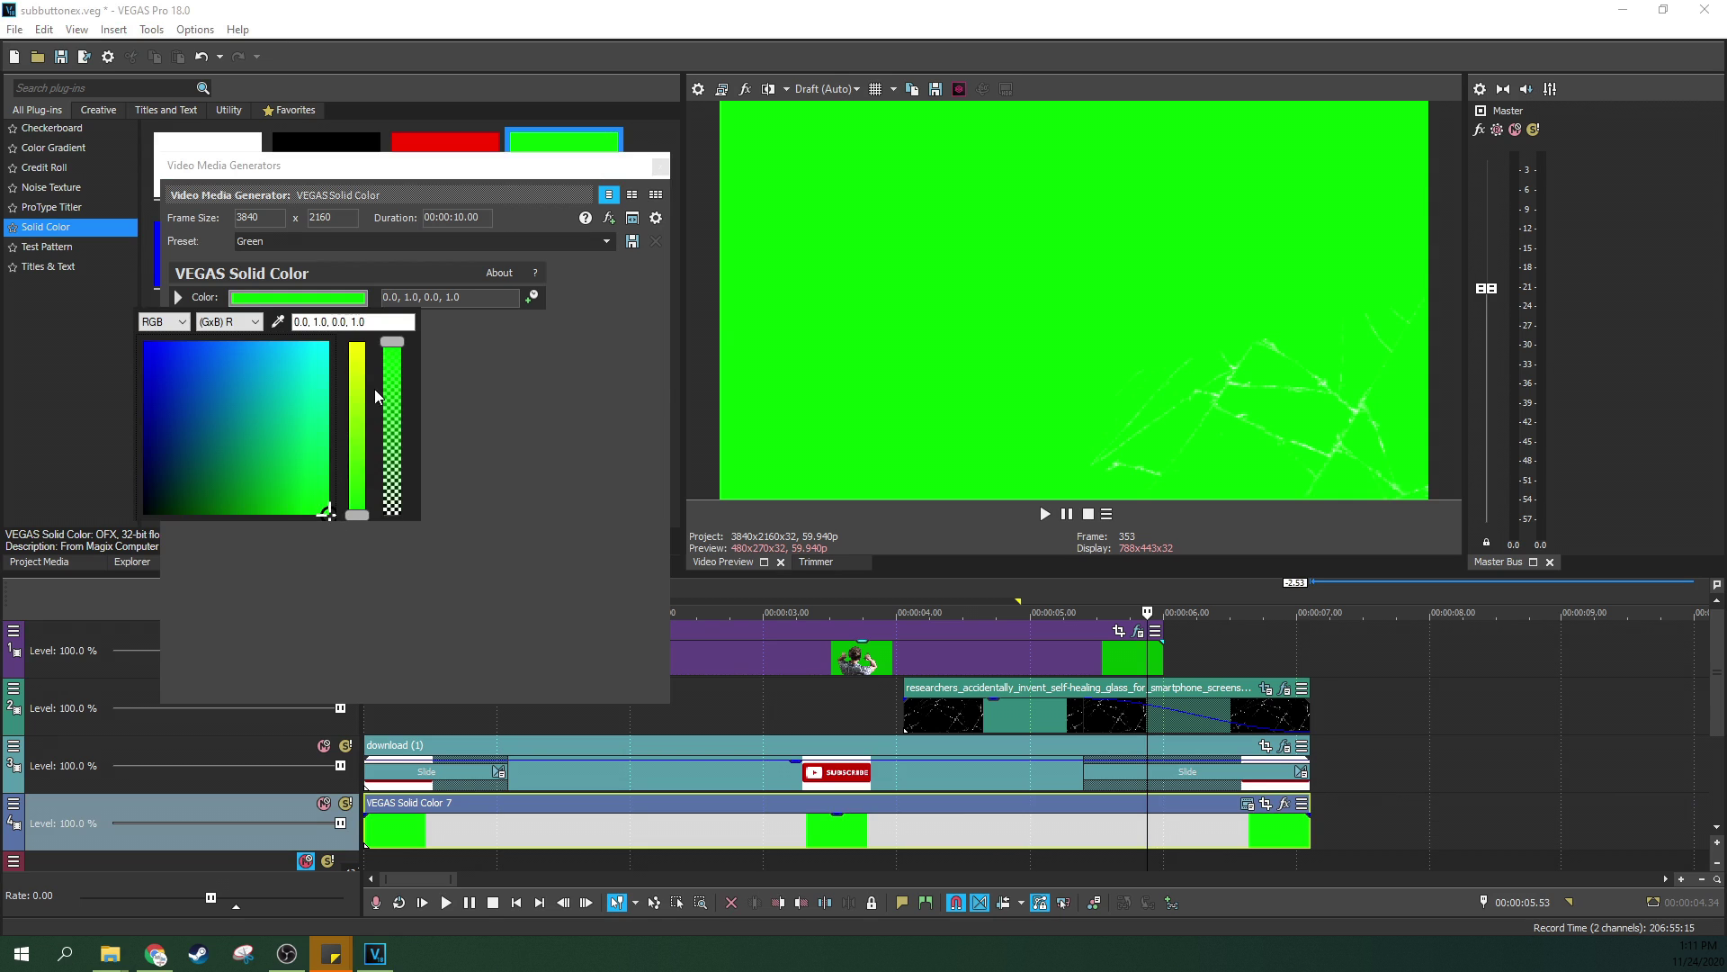
pyautogui.click(661, 168)
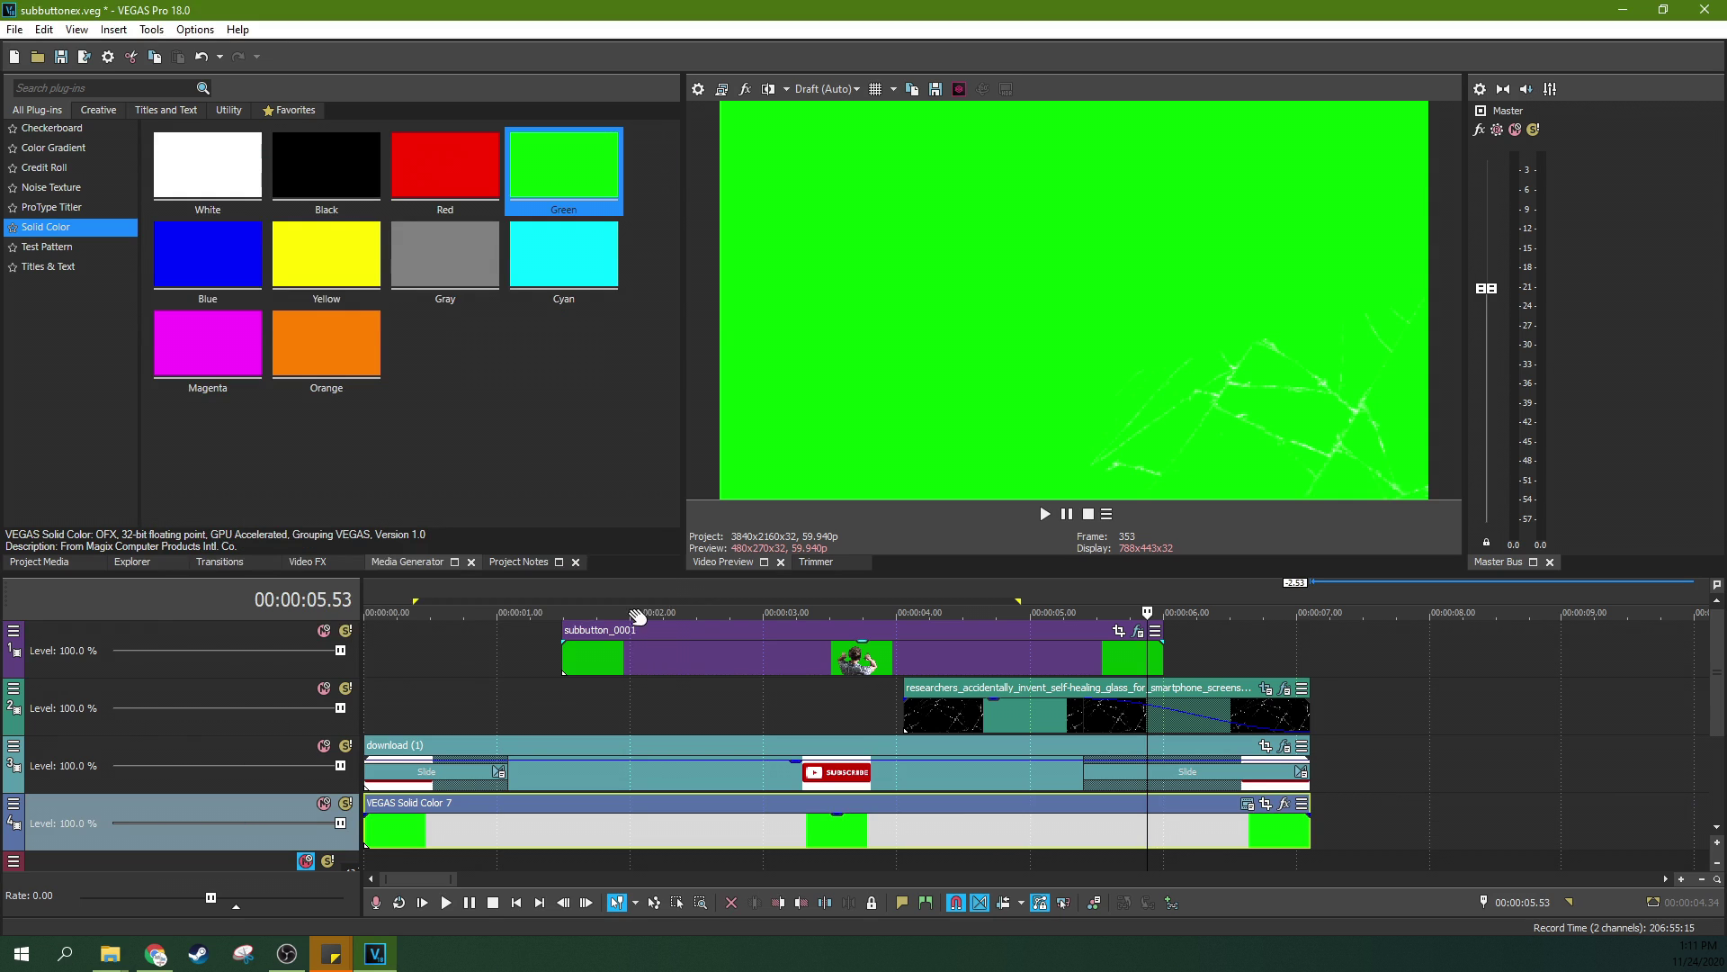
pyautogui.click(419, 905)
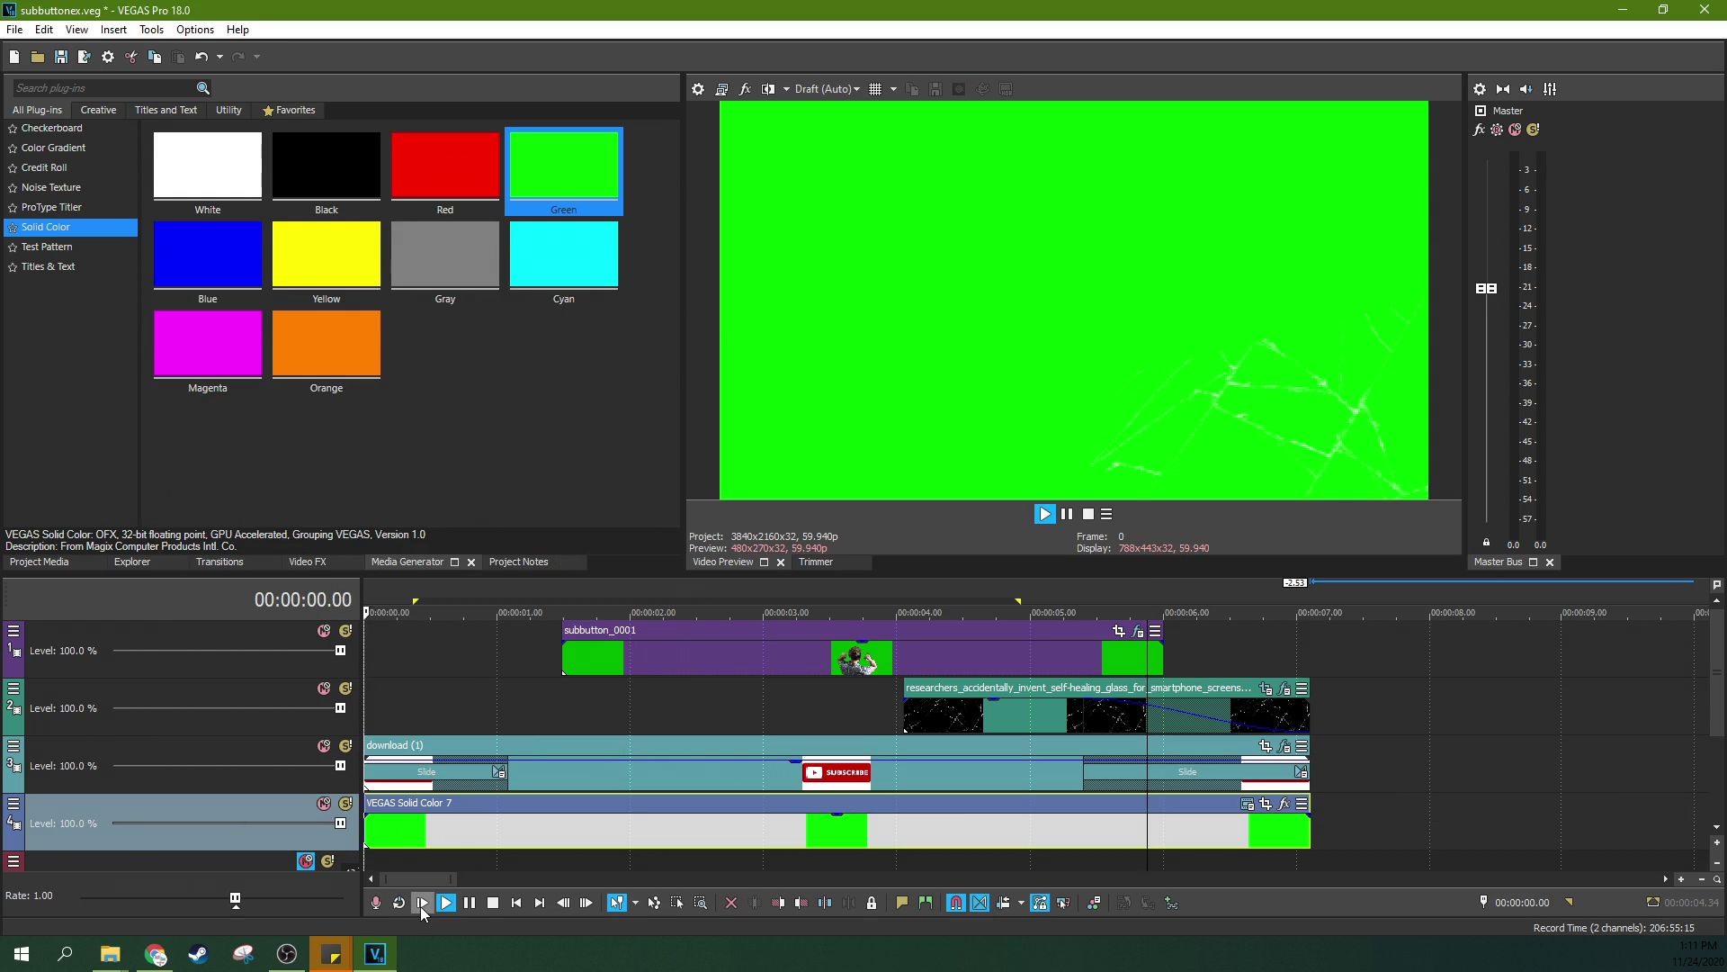
# Step: Stop playback, switch preview quality to Best (Auto), and return the playhead to about 3.5 seconds
pyautogui.click(1068, 513)
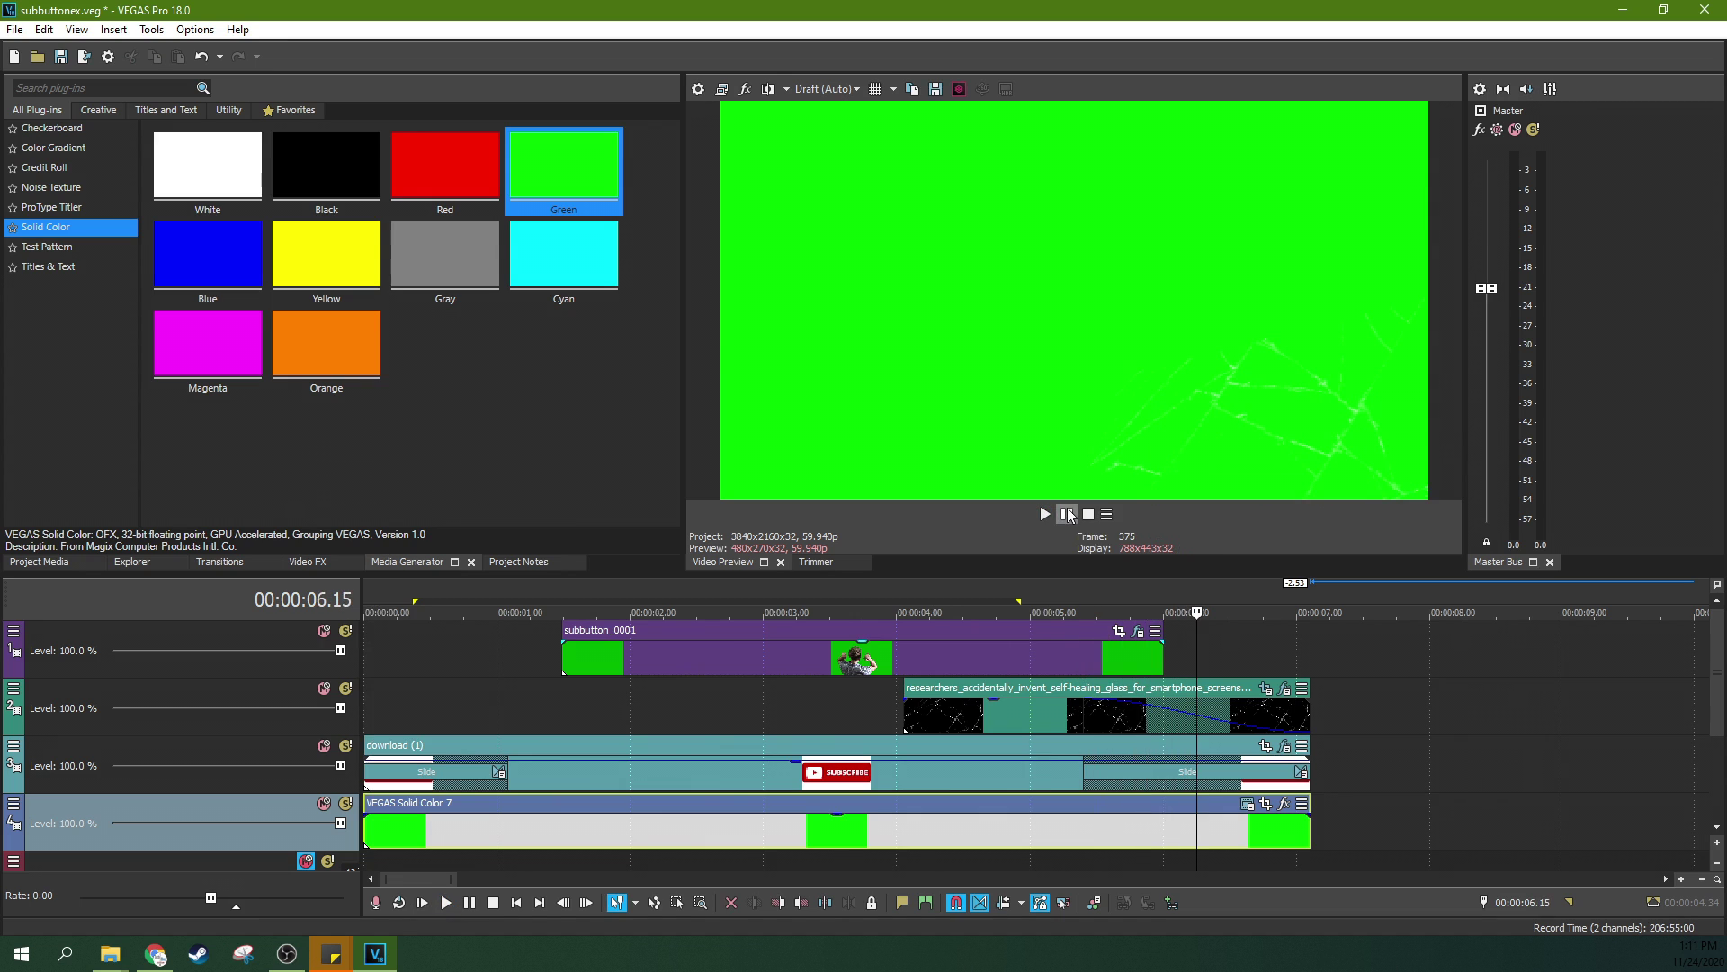
pyautogui.click(844, 91)
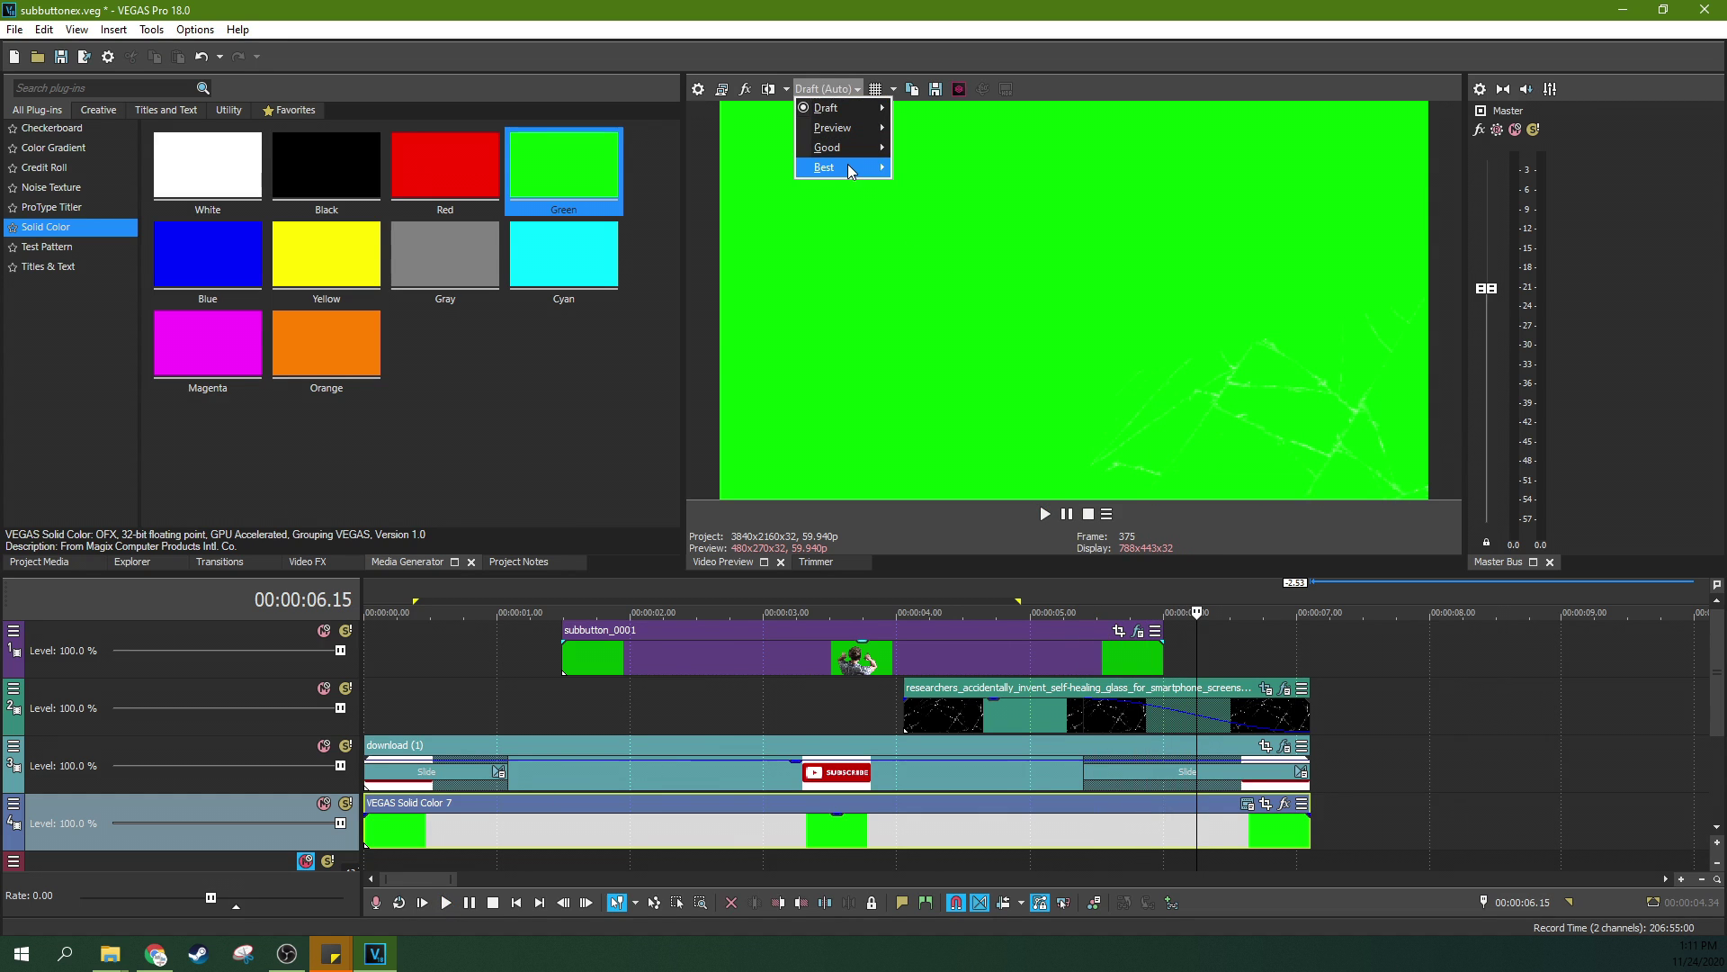
pyautogui.moveTo(848, 167)
pyautogui.click(907, 167)
pyautogui.click(849, 709)
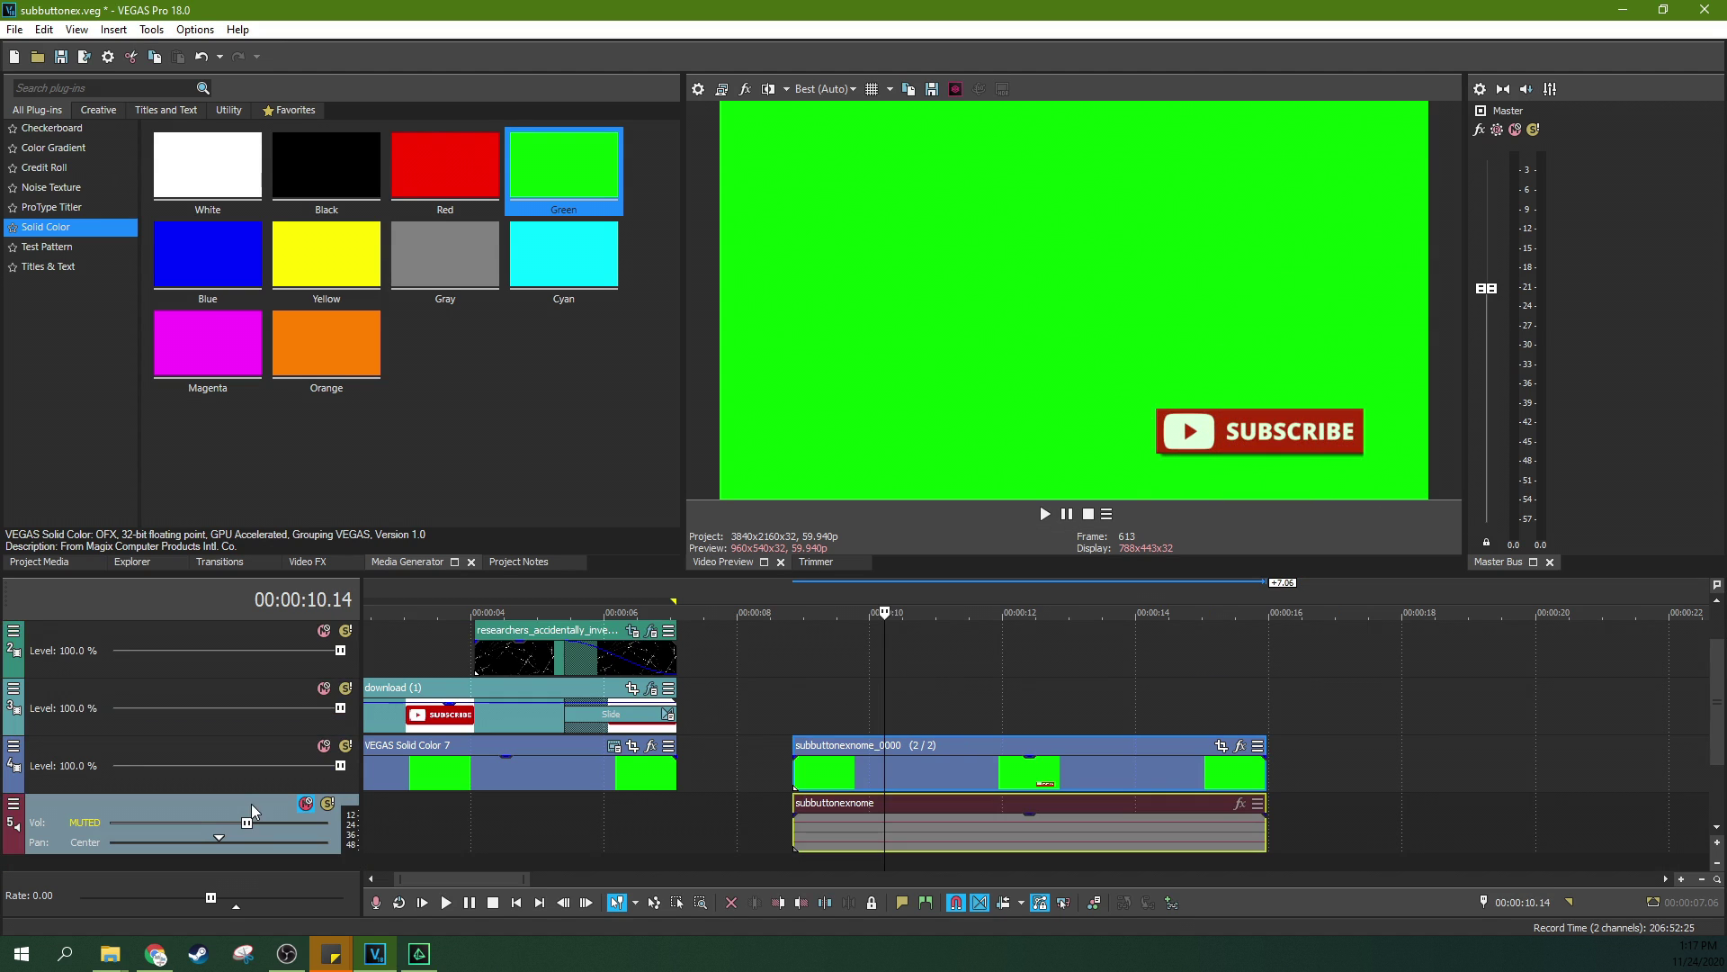
# Step: Delete the muted audio track and play back the rendered subbuttonexnome clip
pyautogui.press('Delete')
pyautogui.click(769, 687)
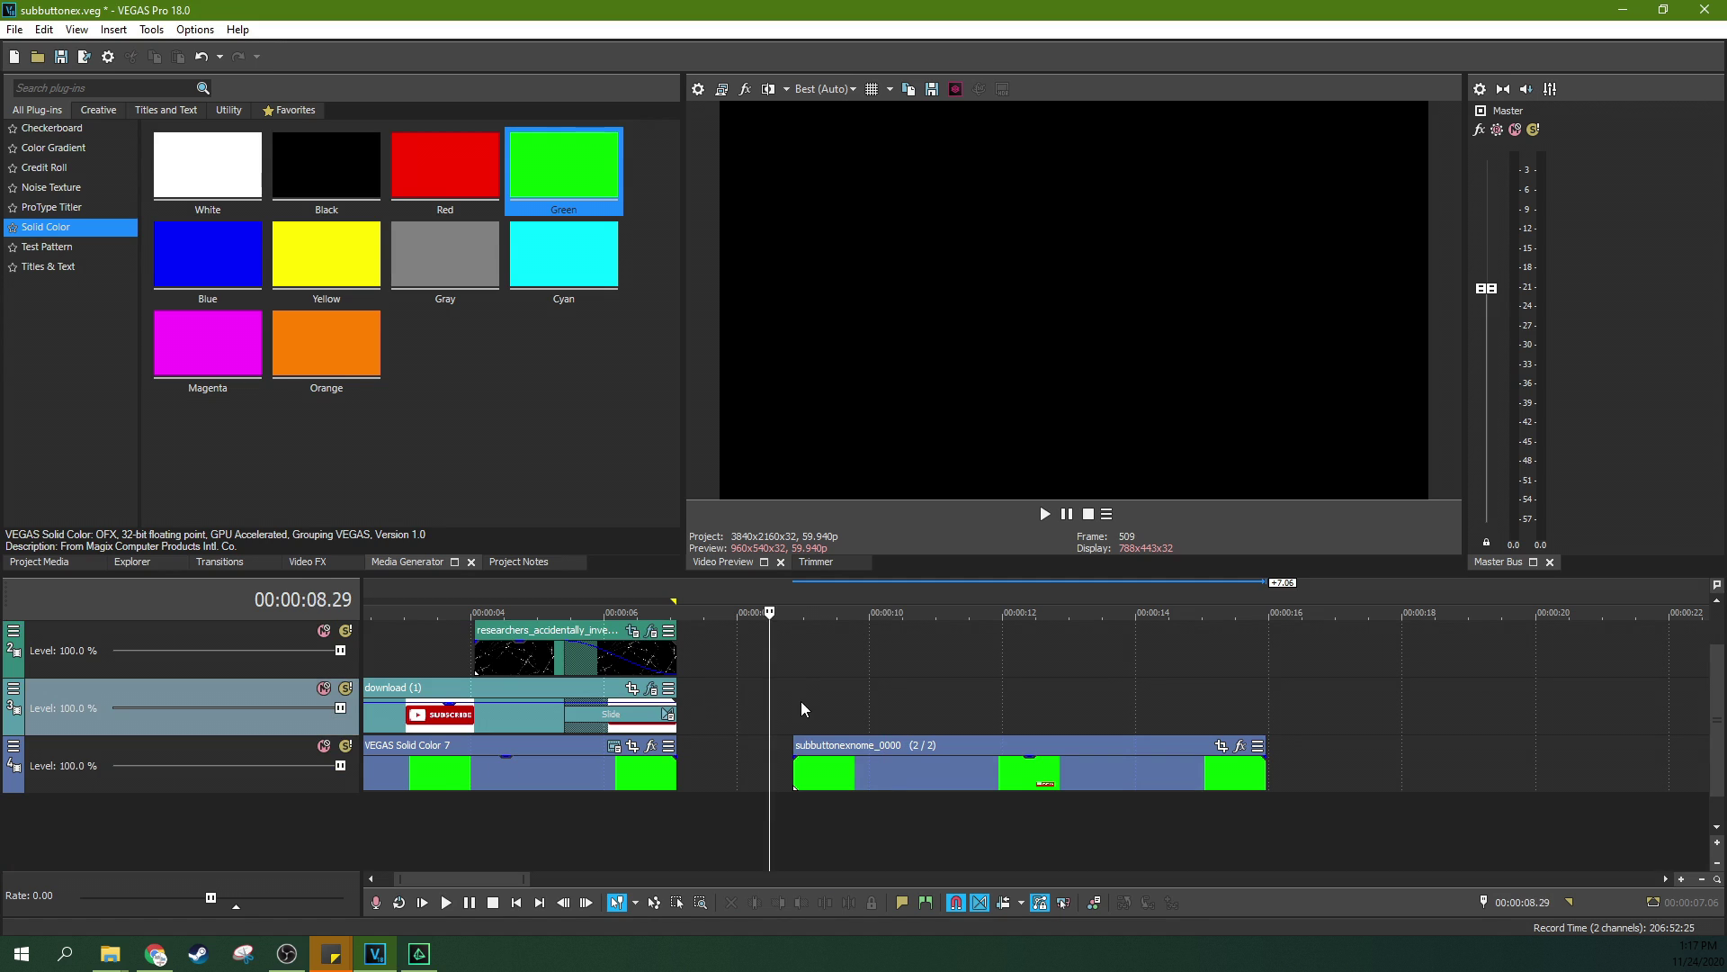
pyautogui.click(801, 700)
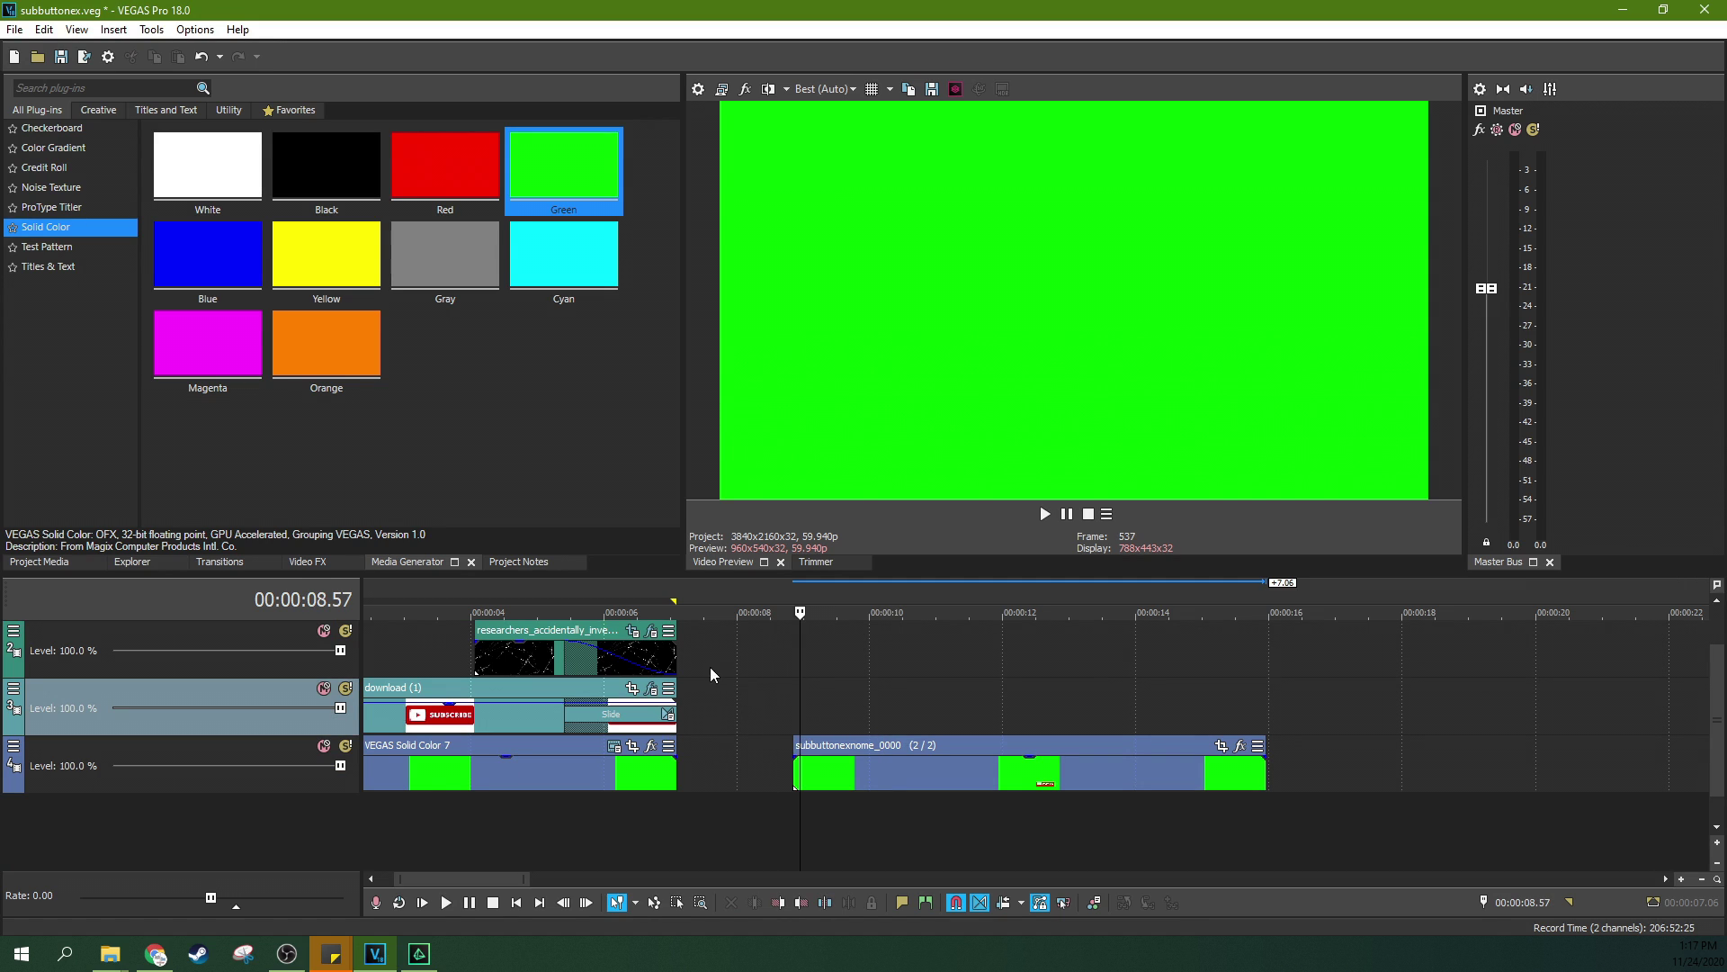
pyautogui.click(333, 667)
pyautogui.click(487, 660)
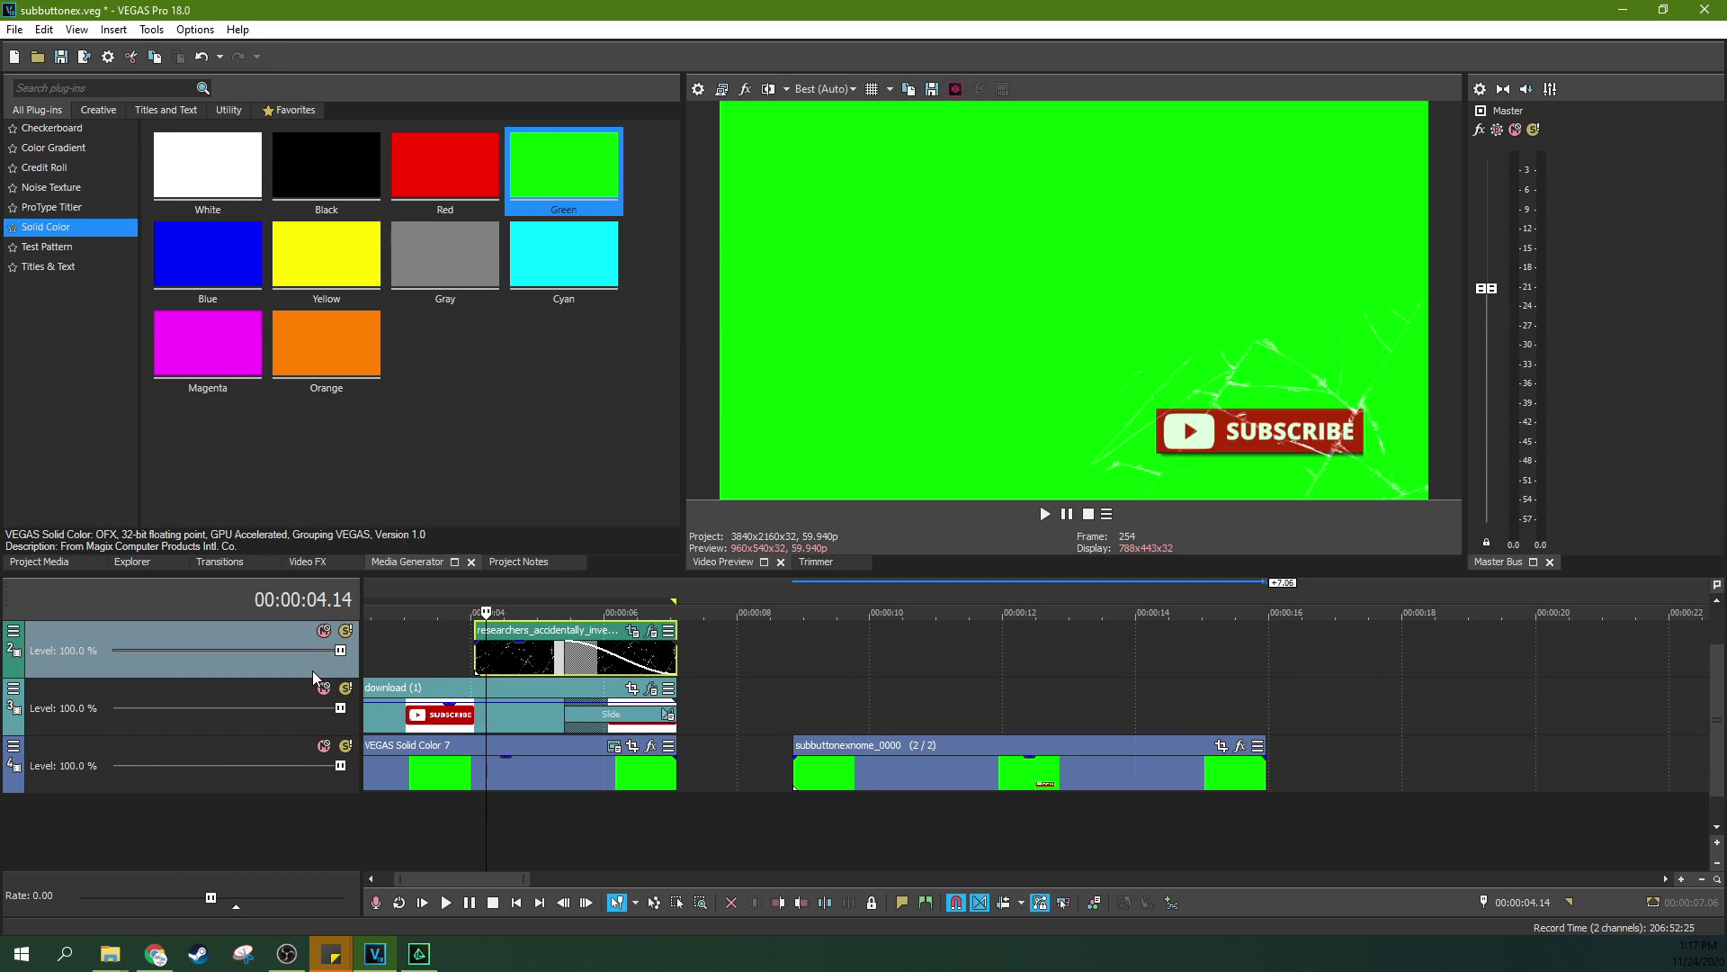
pyautogui.click(944, 709)
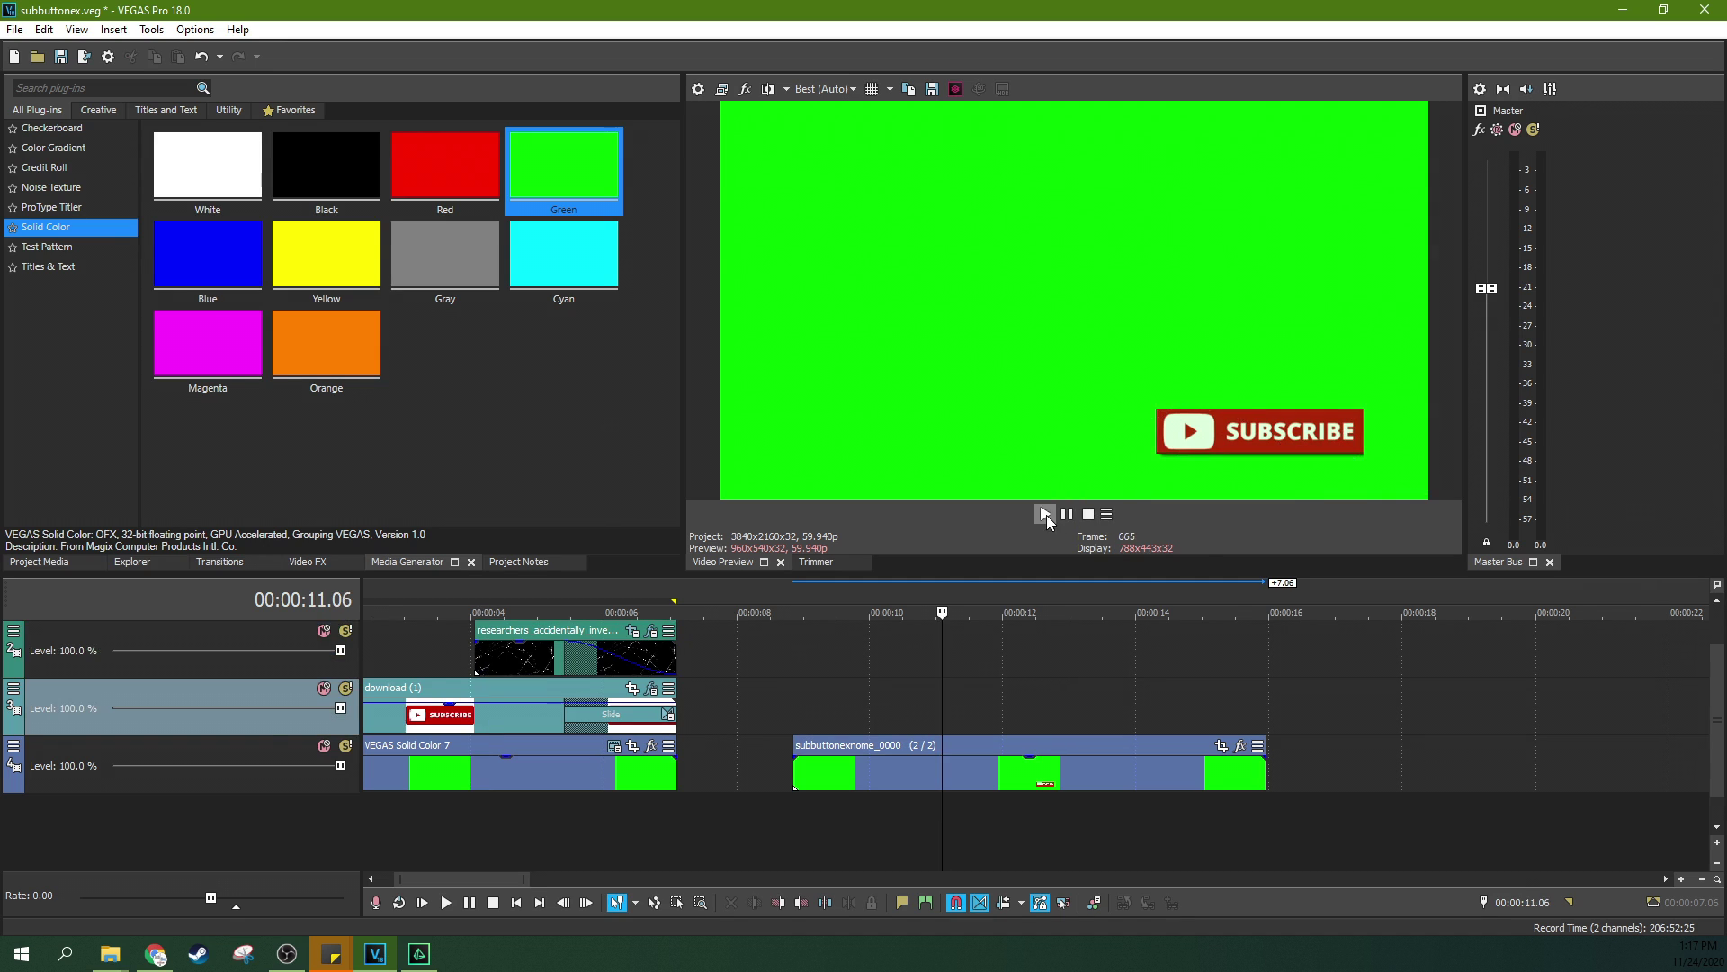
pyautogui.click(1044, 514)
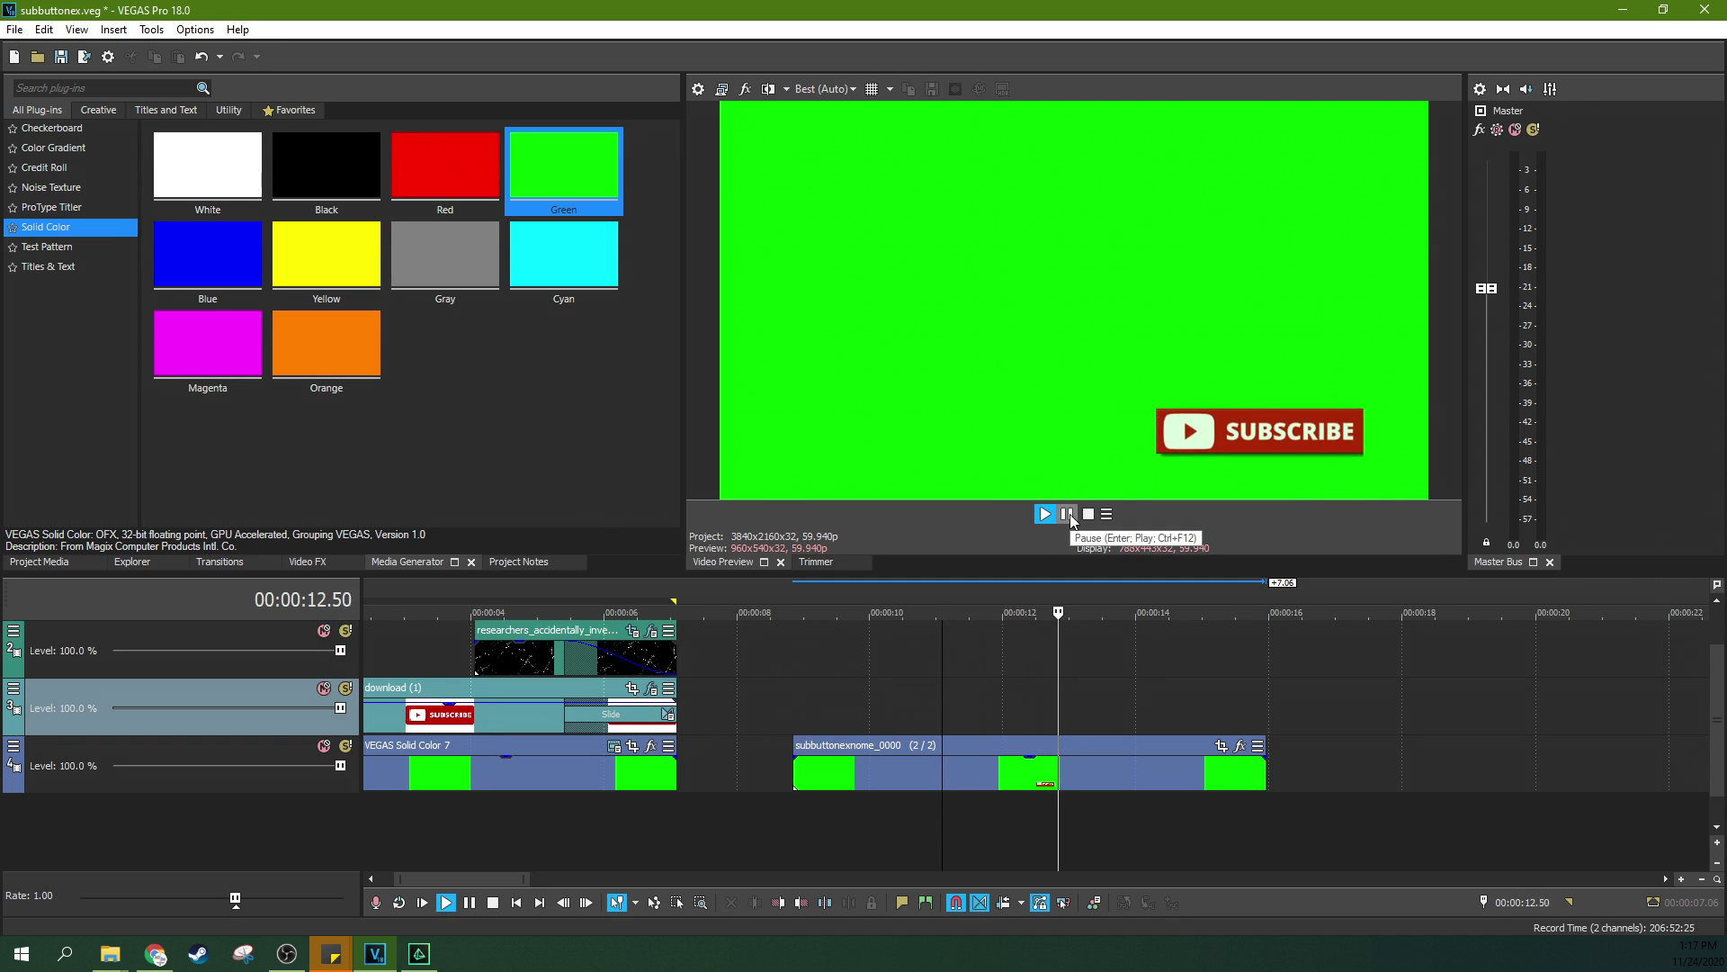
pyautogui.click(1068, 514)
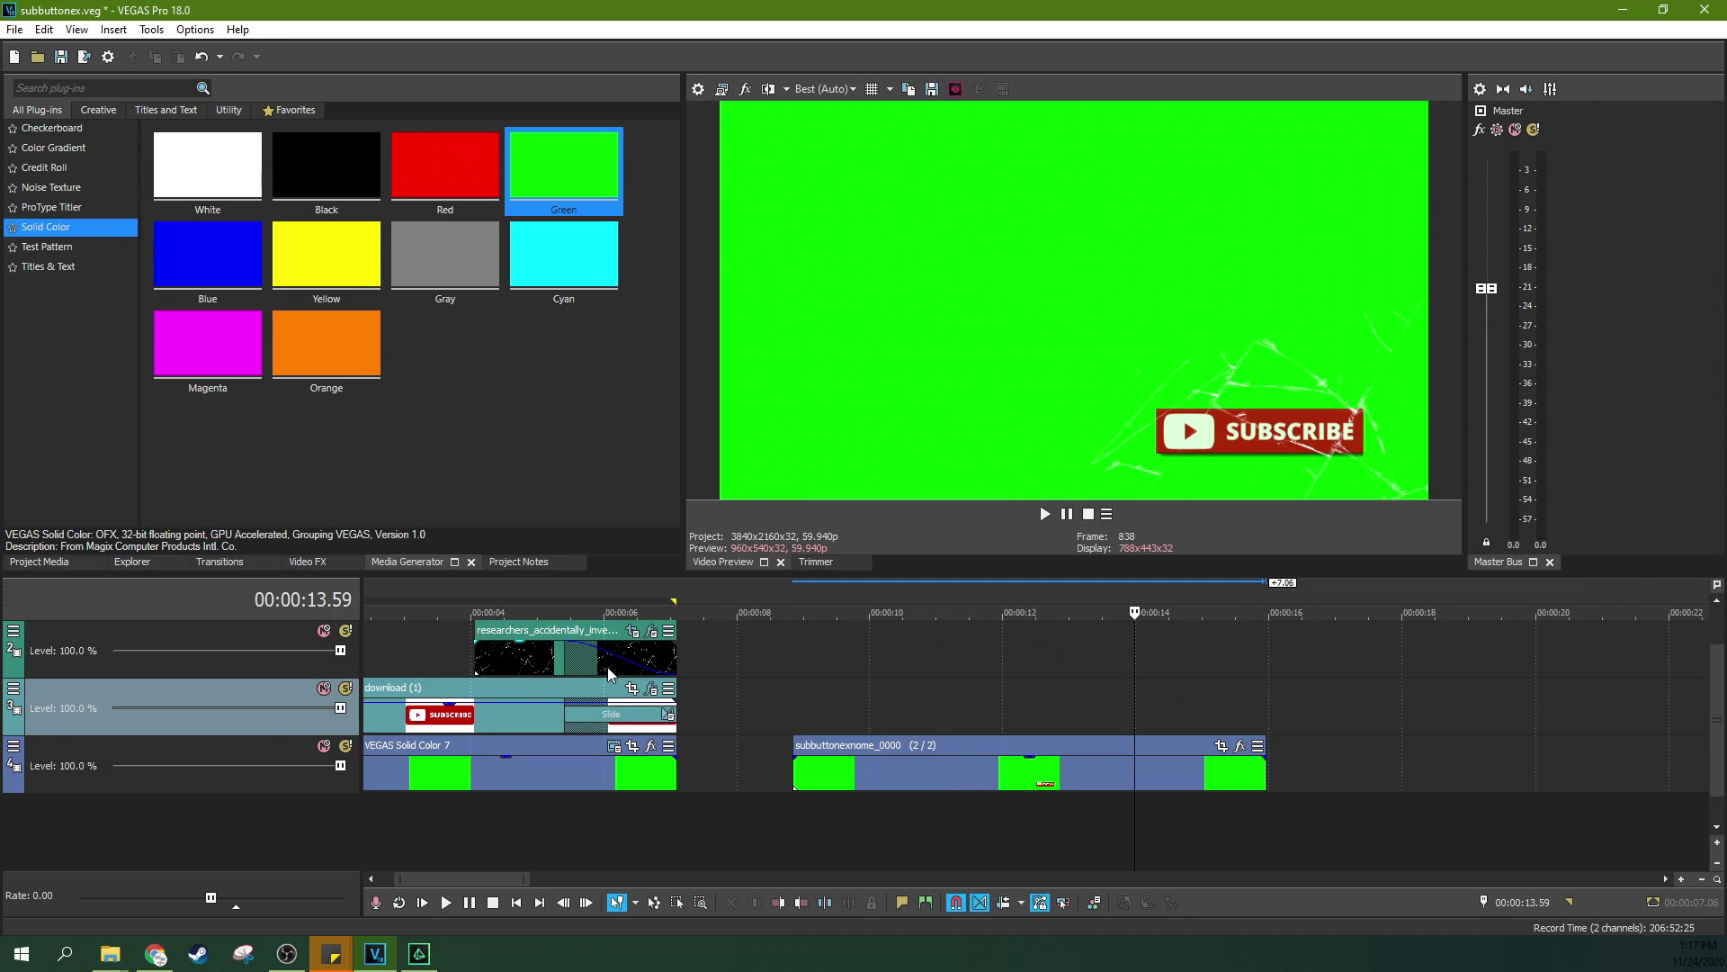
# Step: Delete the researchers, download and VEGAS Solid Color 7 clips
pyautogui.click(518, 686)
pyautogui.click(523, 671)
pyautogui.press('Delete')
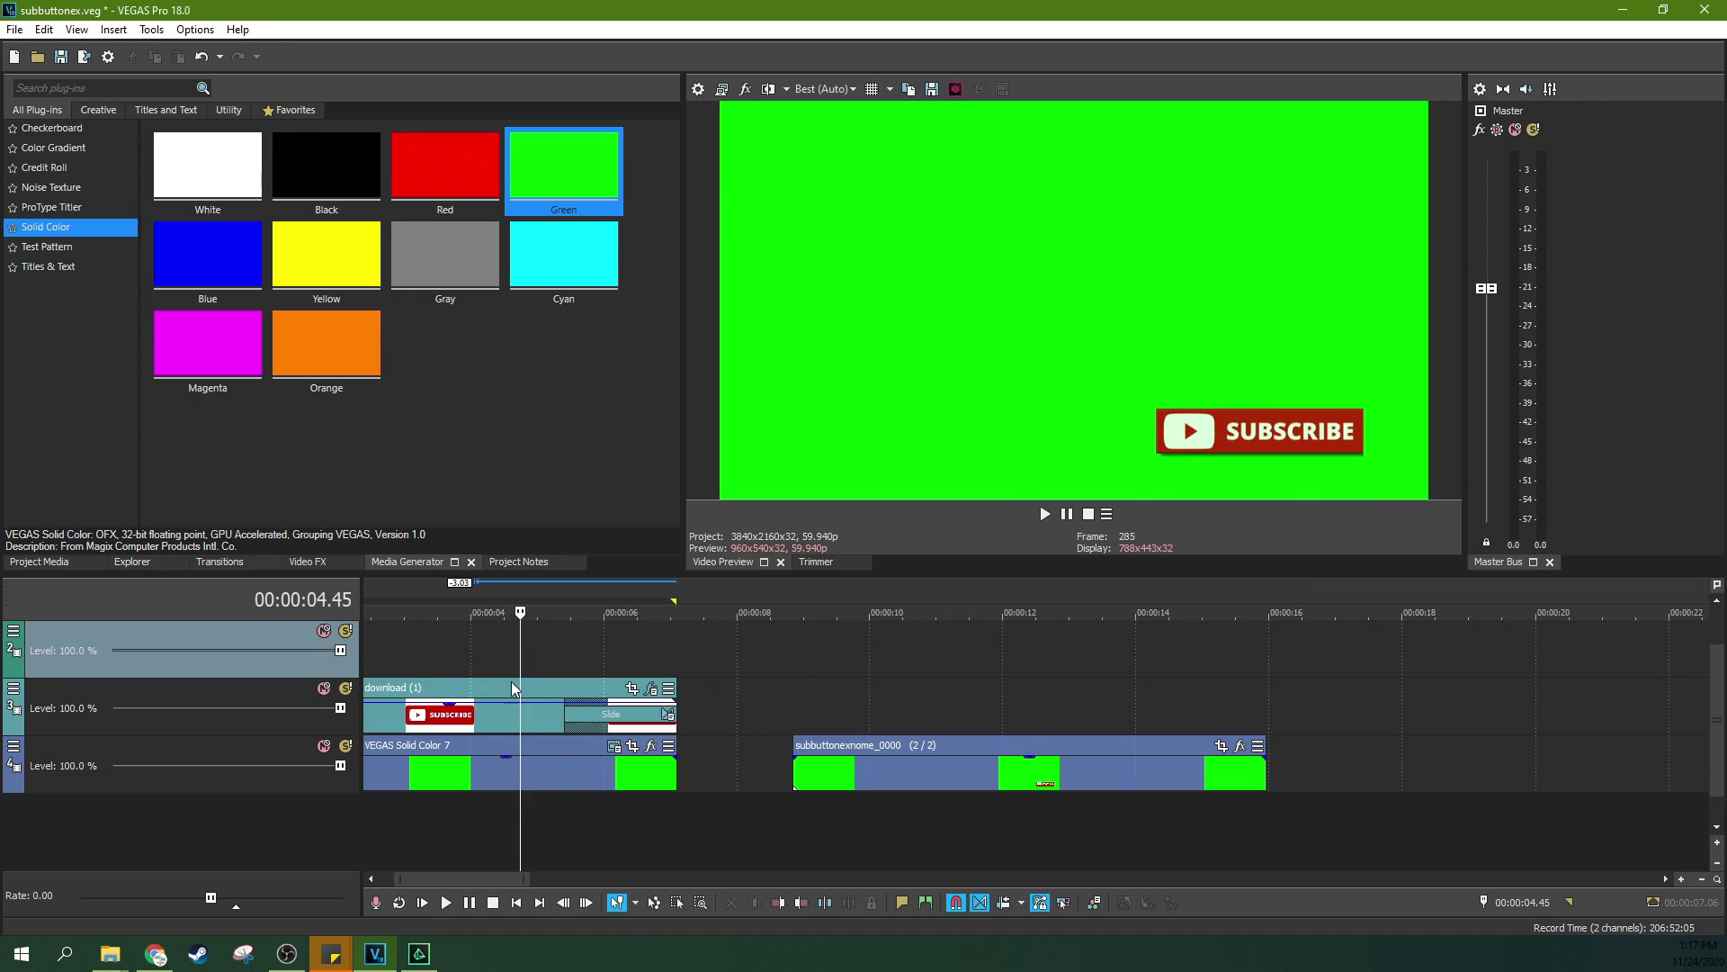
pyautogui.click(507, 688)
pyautogui.press('Delete')
pyautogui.click(515, 759)
pyautogui.press('Delete')
# Step: Remove the two empty tracks and line subbuttonexnome up at the start under subbutton_0001
pyautogui.moveTo(855, 754); pyautogui.dragTo(427, 754)
pyautogui.click(268, 702)
pyautogui.press('Delete')
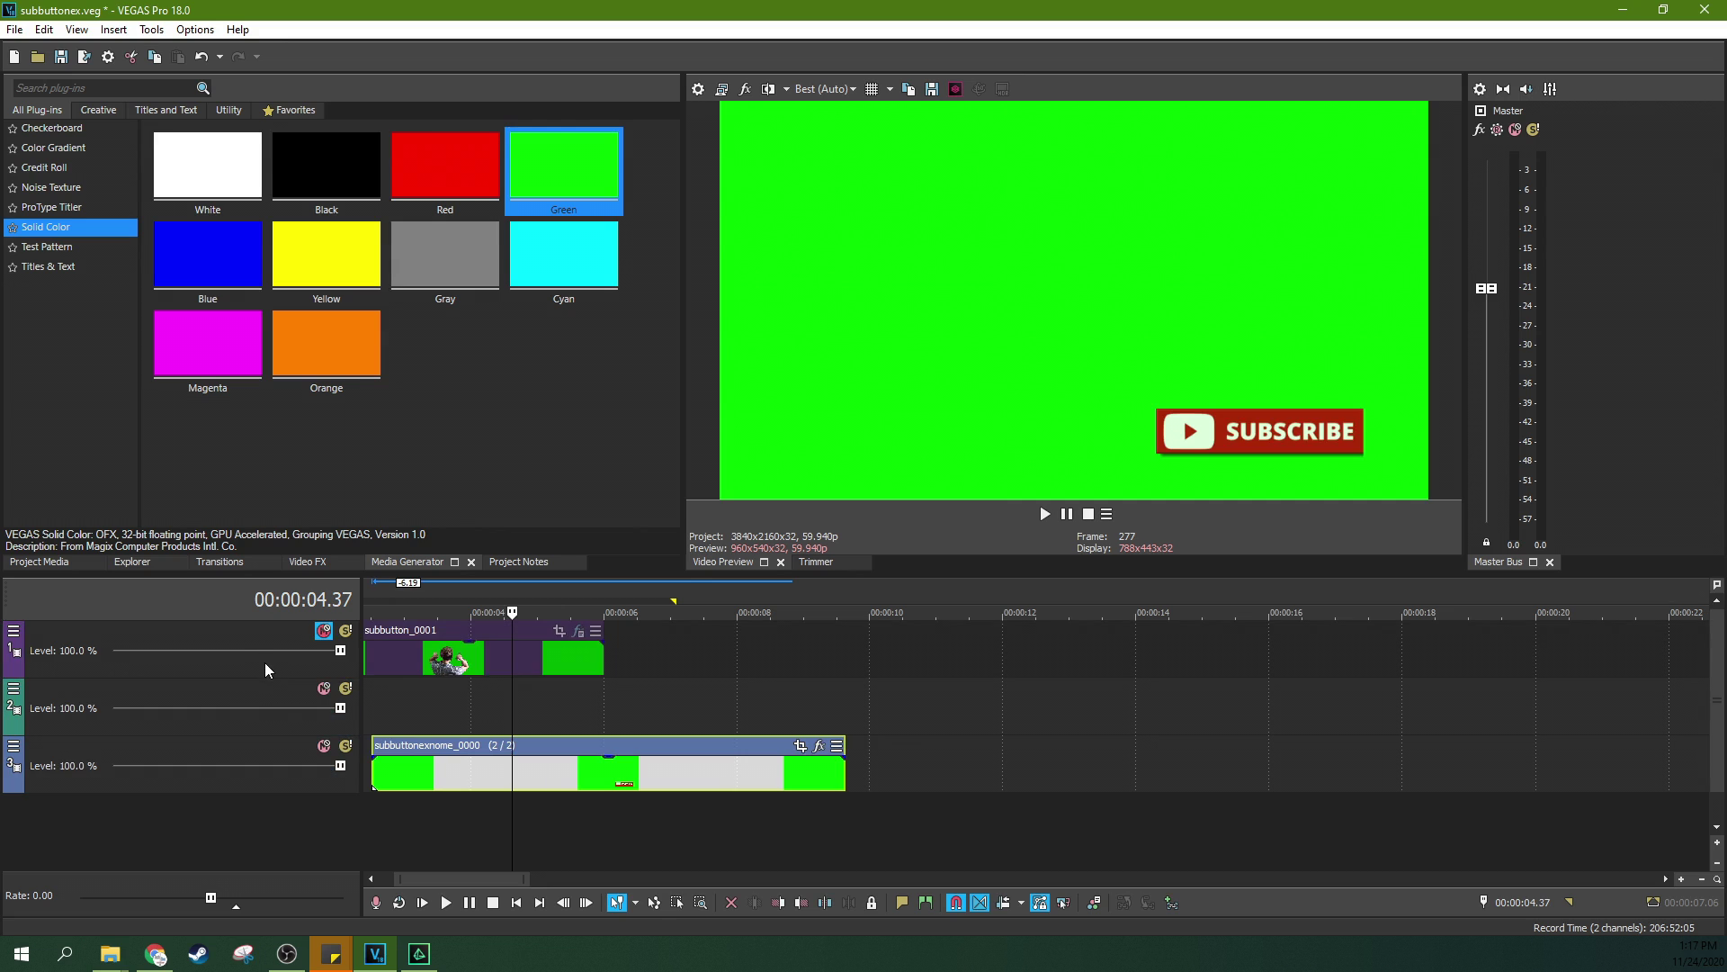
pyautogui.click(265, 670)
pyautogui.press('Delete')
pyautogui.moveTo(631, 689); pyautogui.dragTo(487, 632)
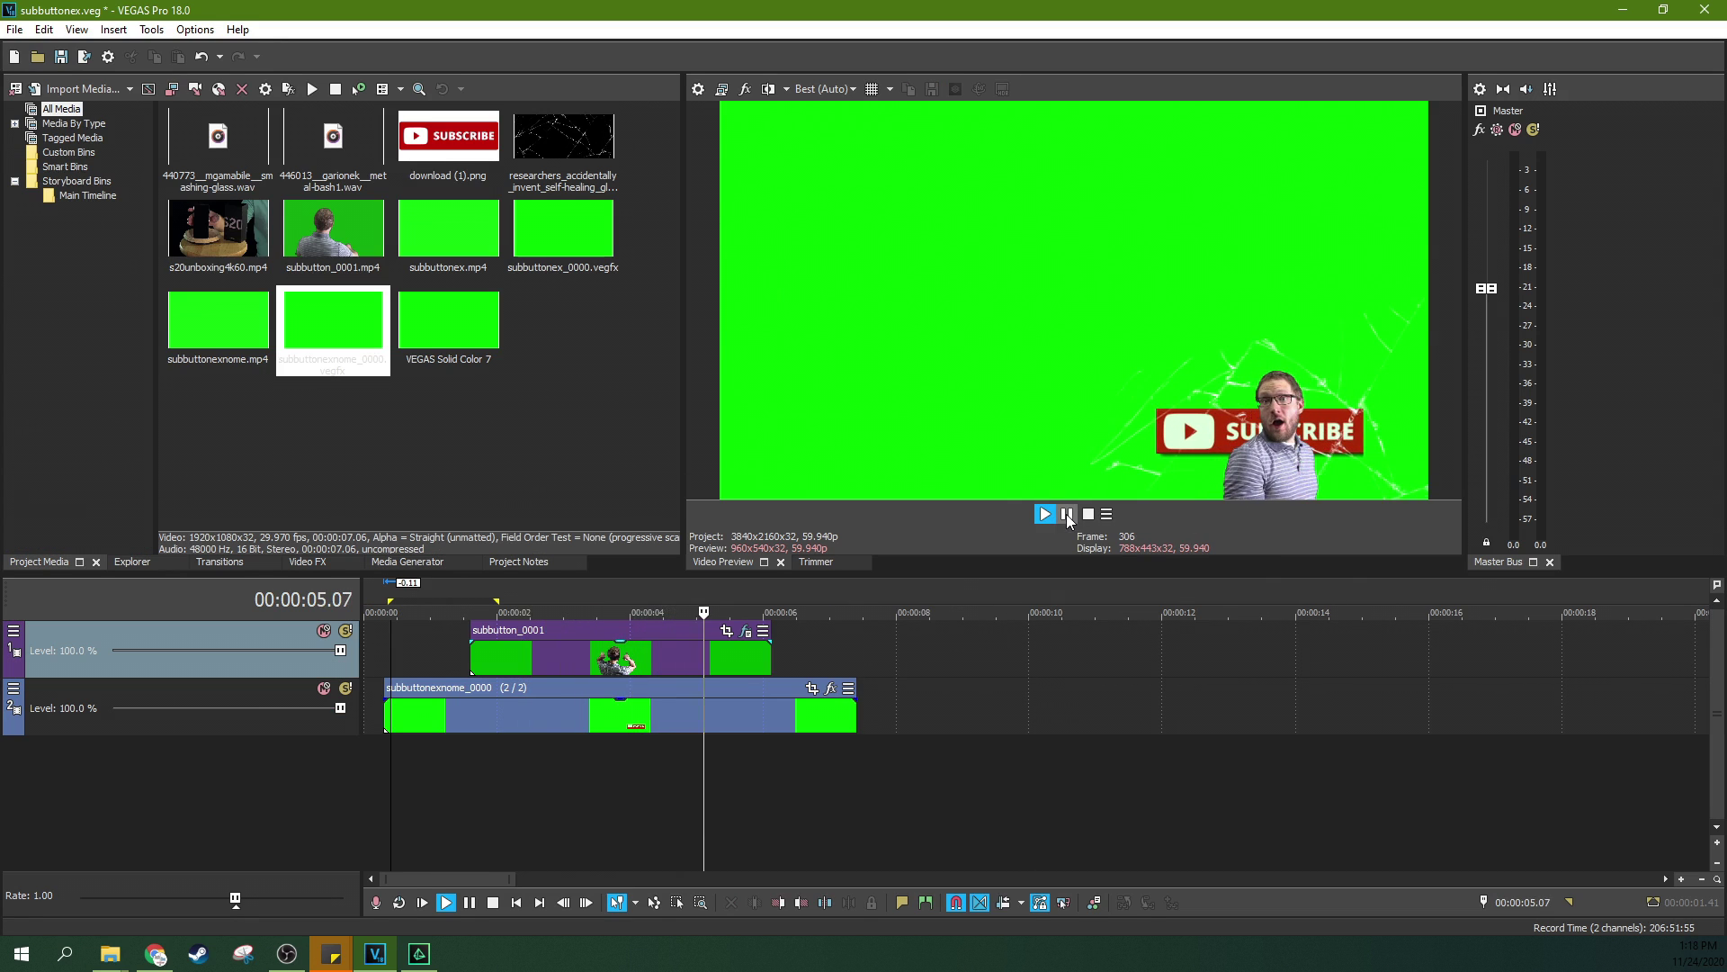
pyautogui.click(1067, 514)
pyautogui.click(732, 687)
pyautogui.click(693, 677)
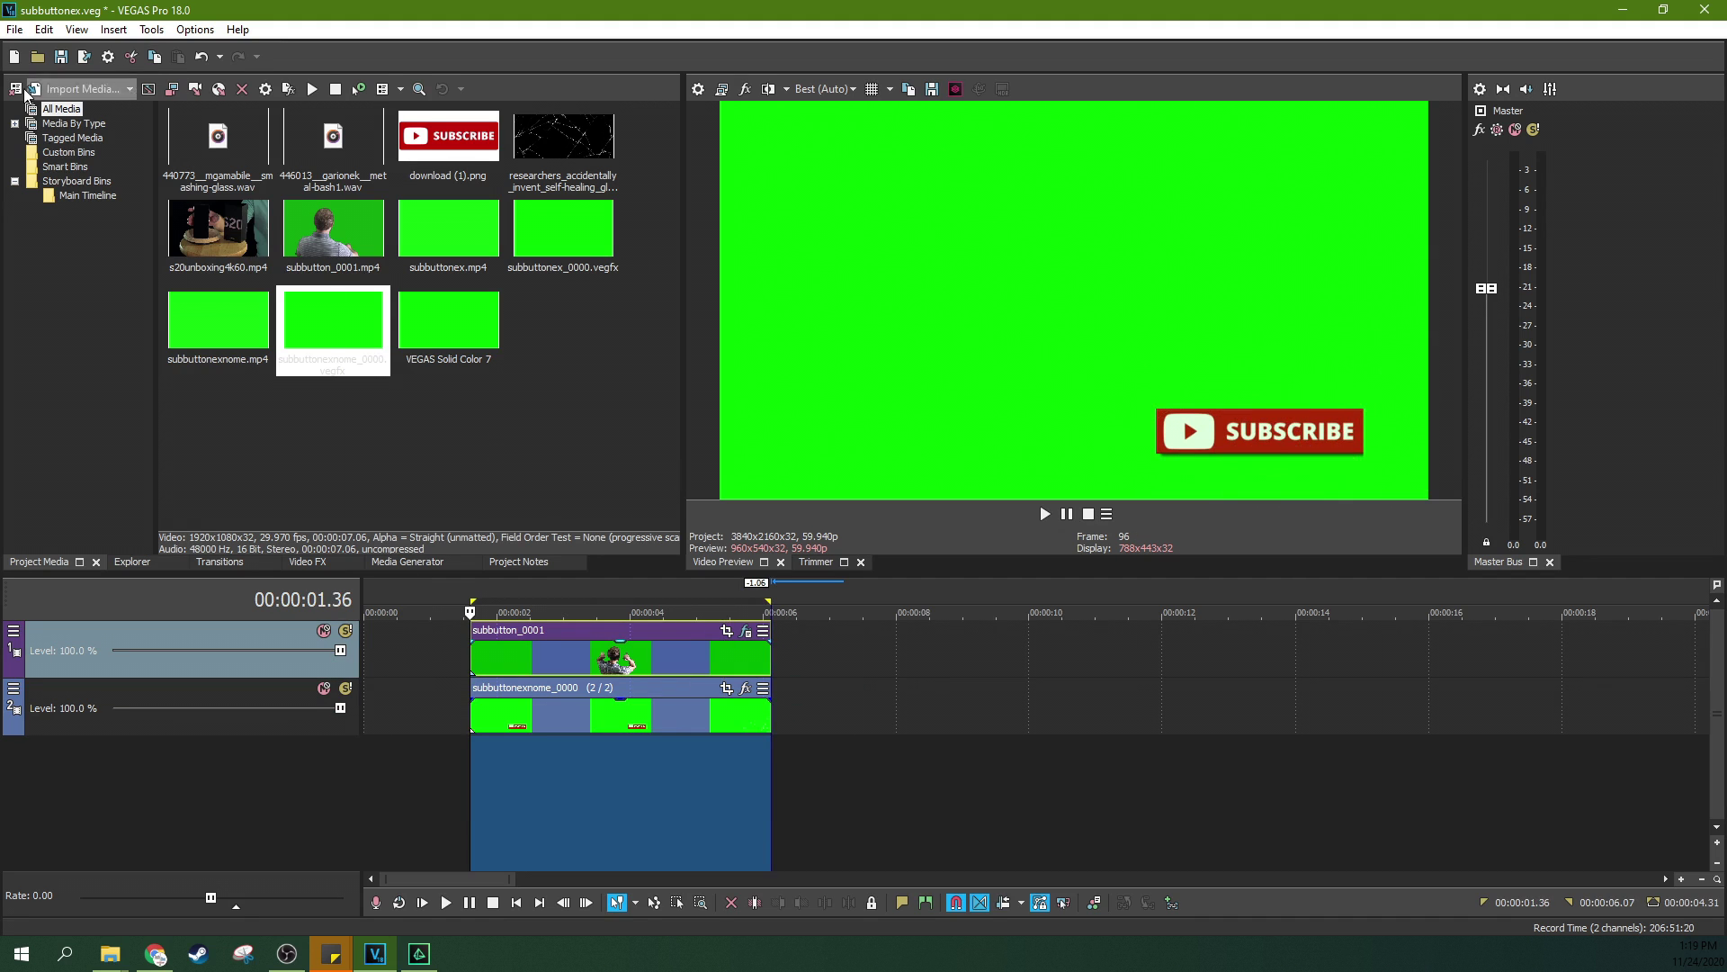
# Step: Open File > Render As and position the render dialog on screen
pyautogui.click(14, 29)
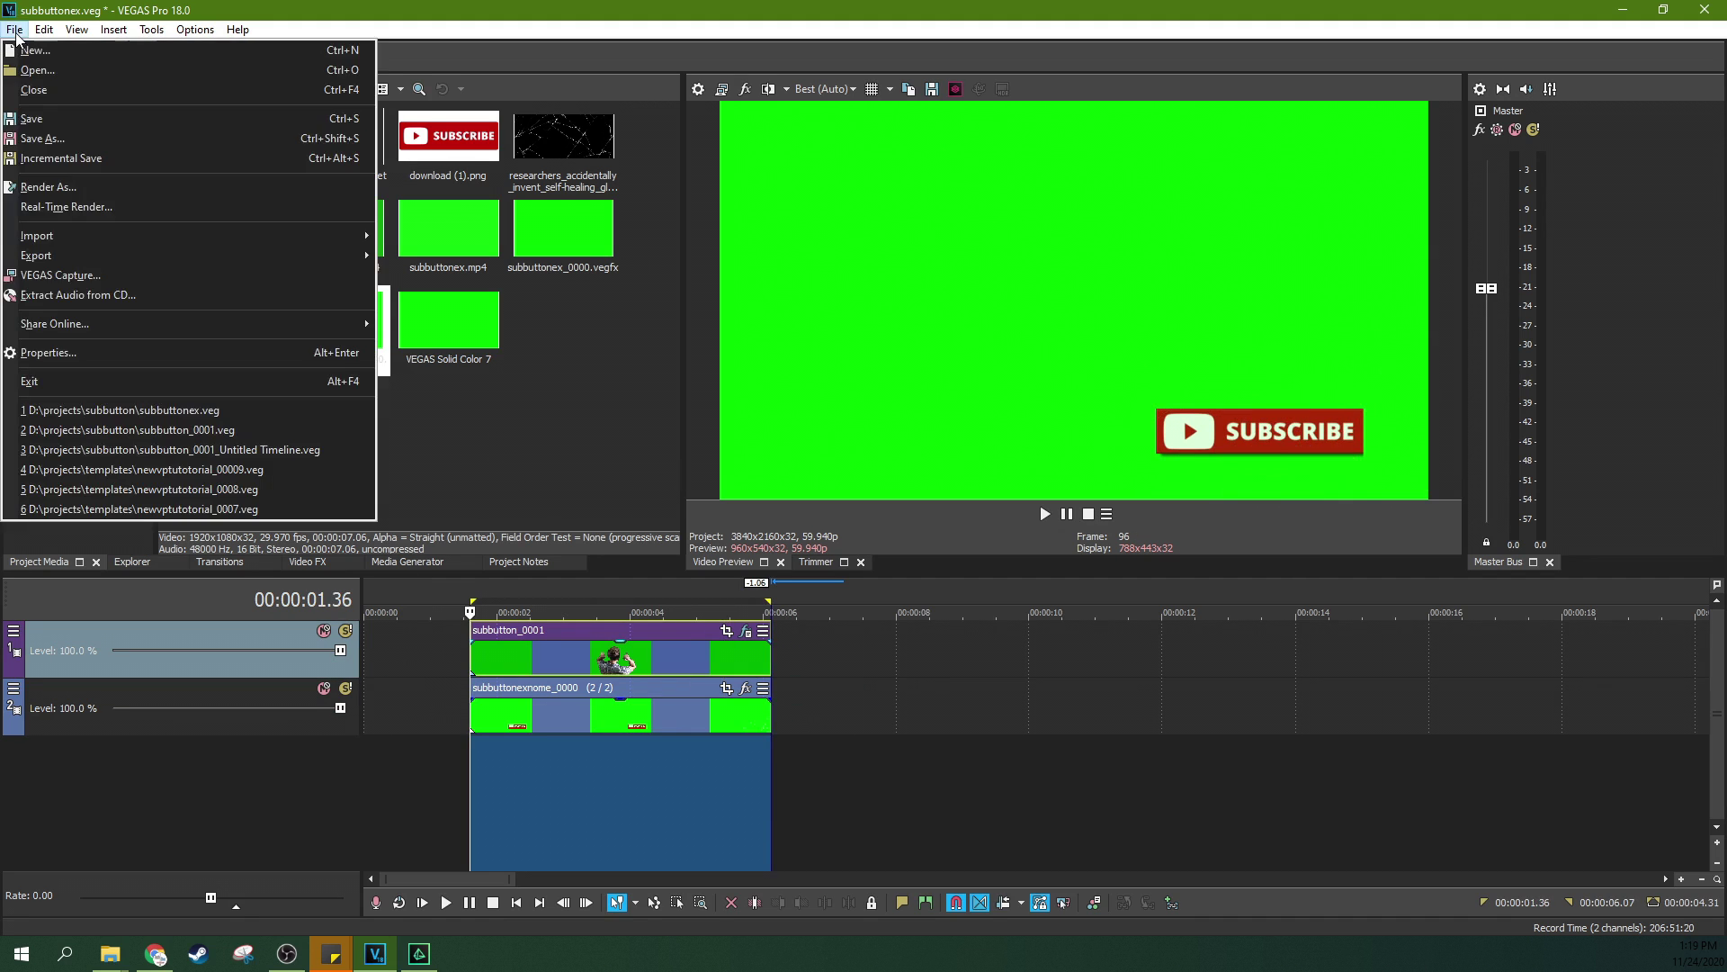
pyautogui.click(79, 181)
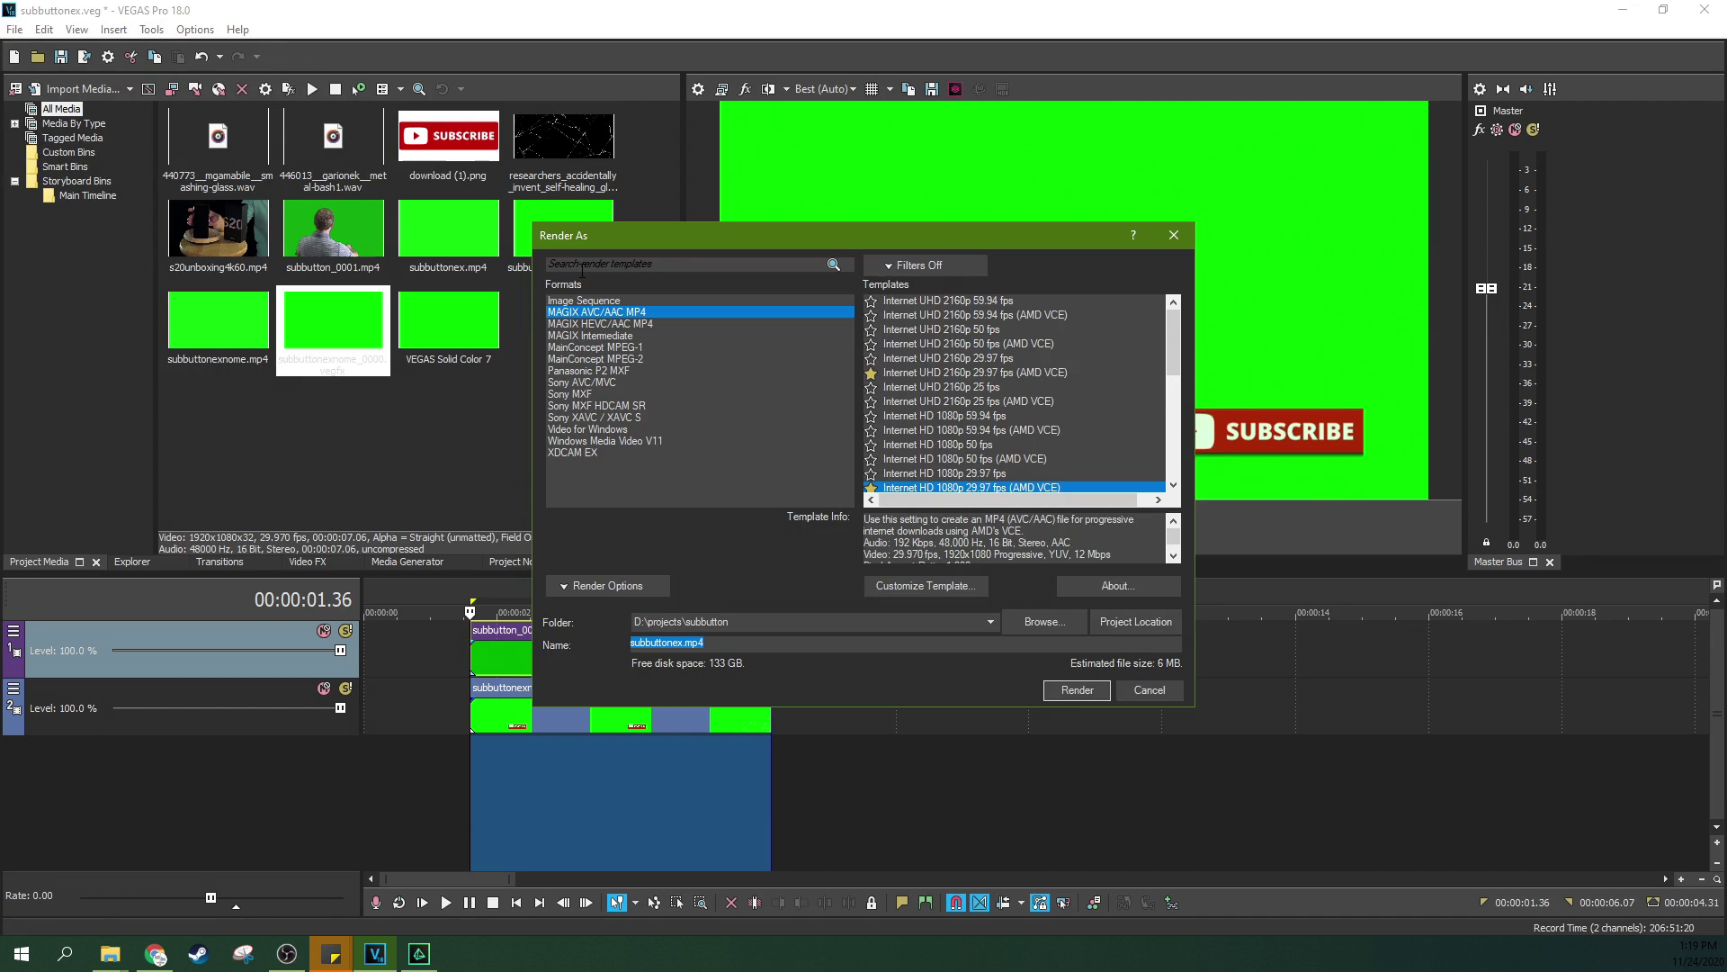
pyautogui.moveTo(810, 235); pyautogui.dragTo(641, 305)
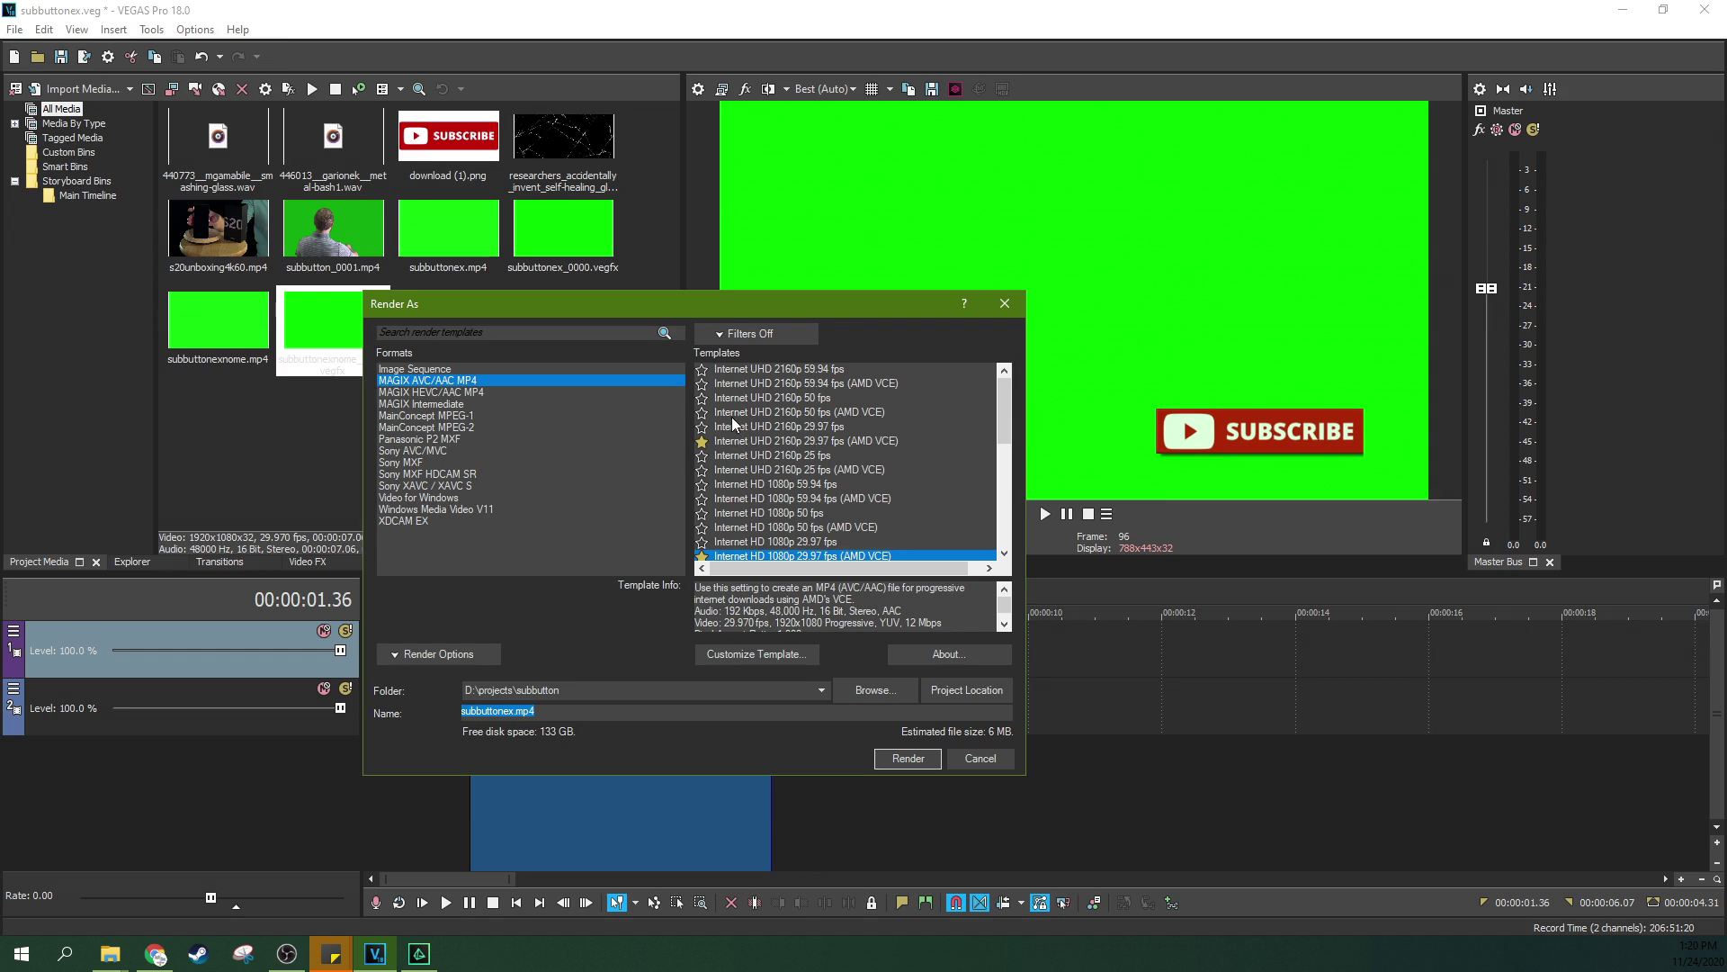
pyautogui.scroll(-2, 763, 434)
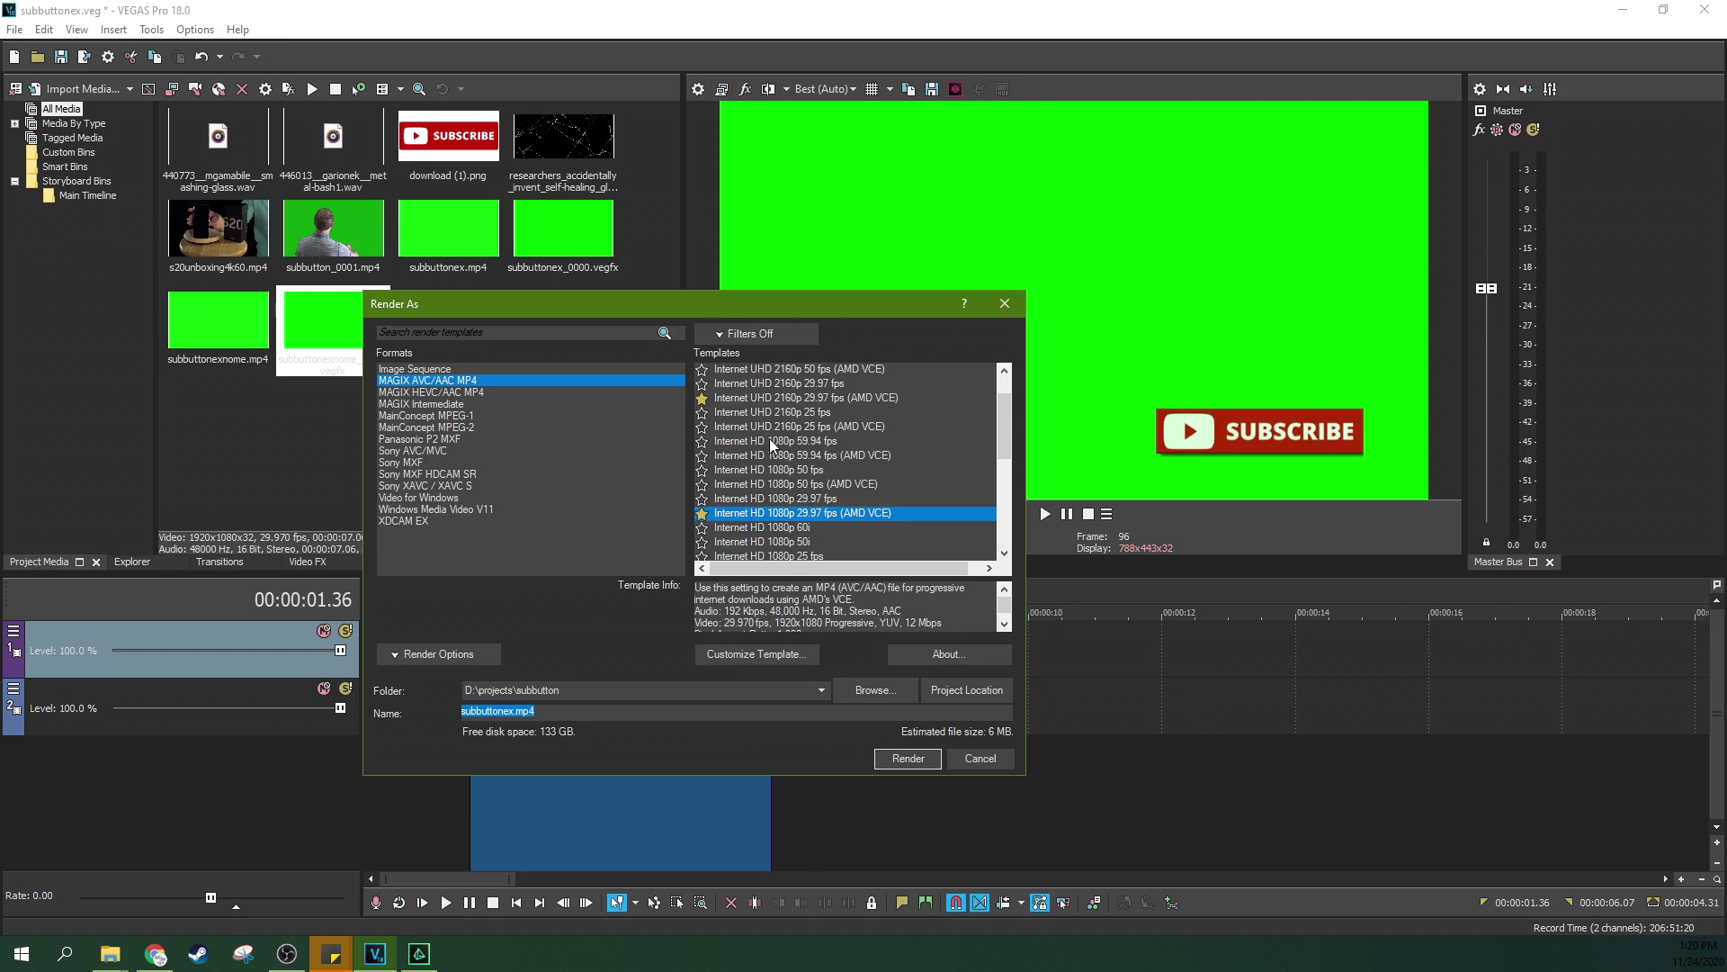
pyautogui.scroll(2, 855, 446)
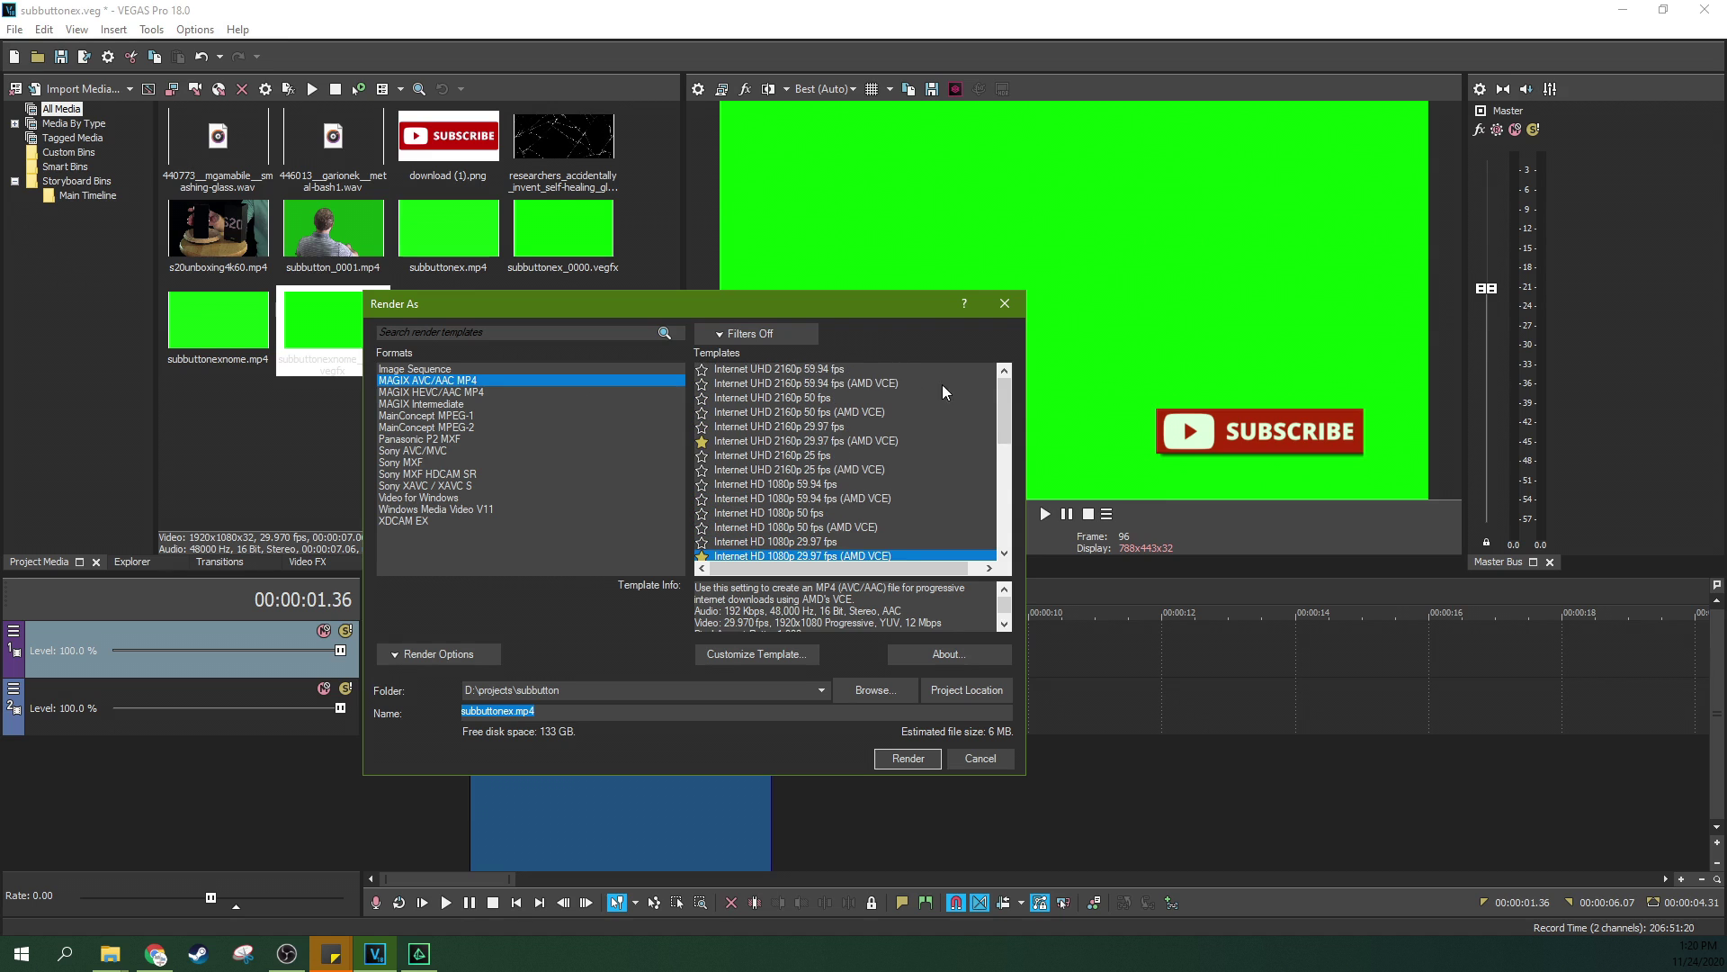
pyautogui.scroll(-4, 848, 499)
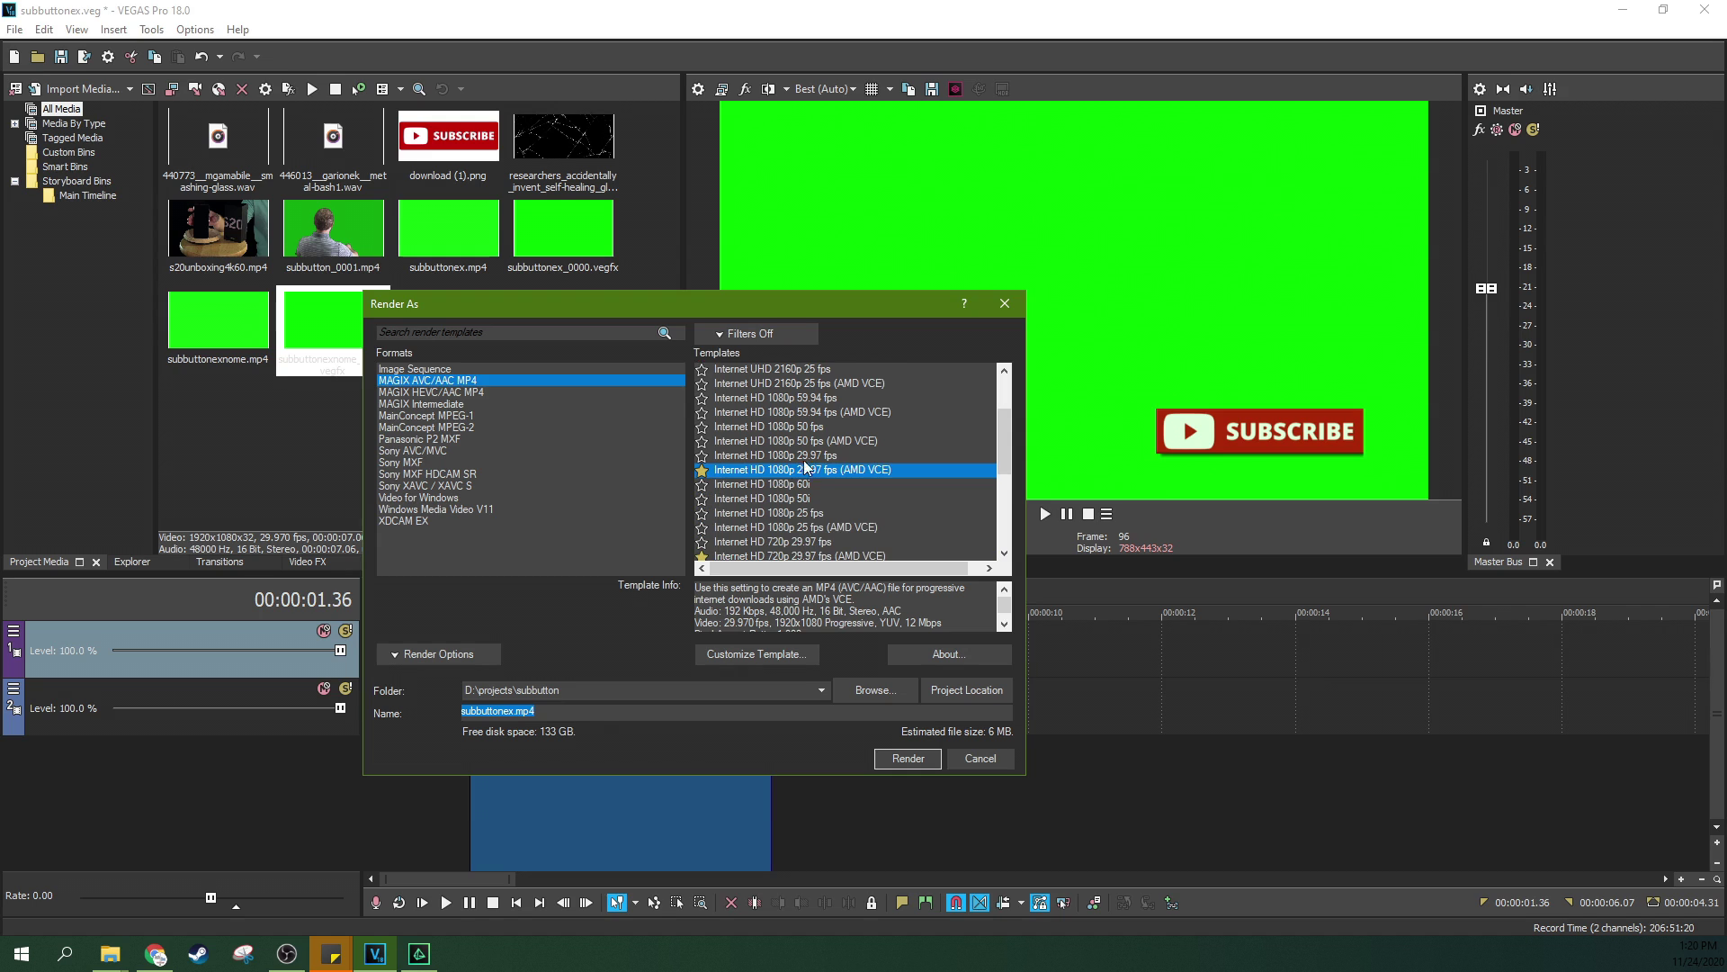
pyautogui.scroll(4, 814, 486)
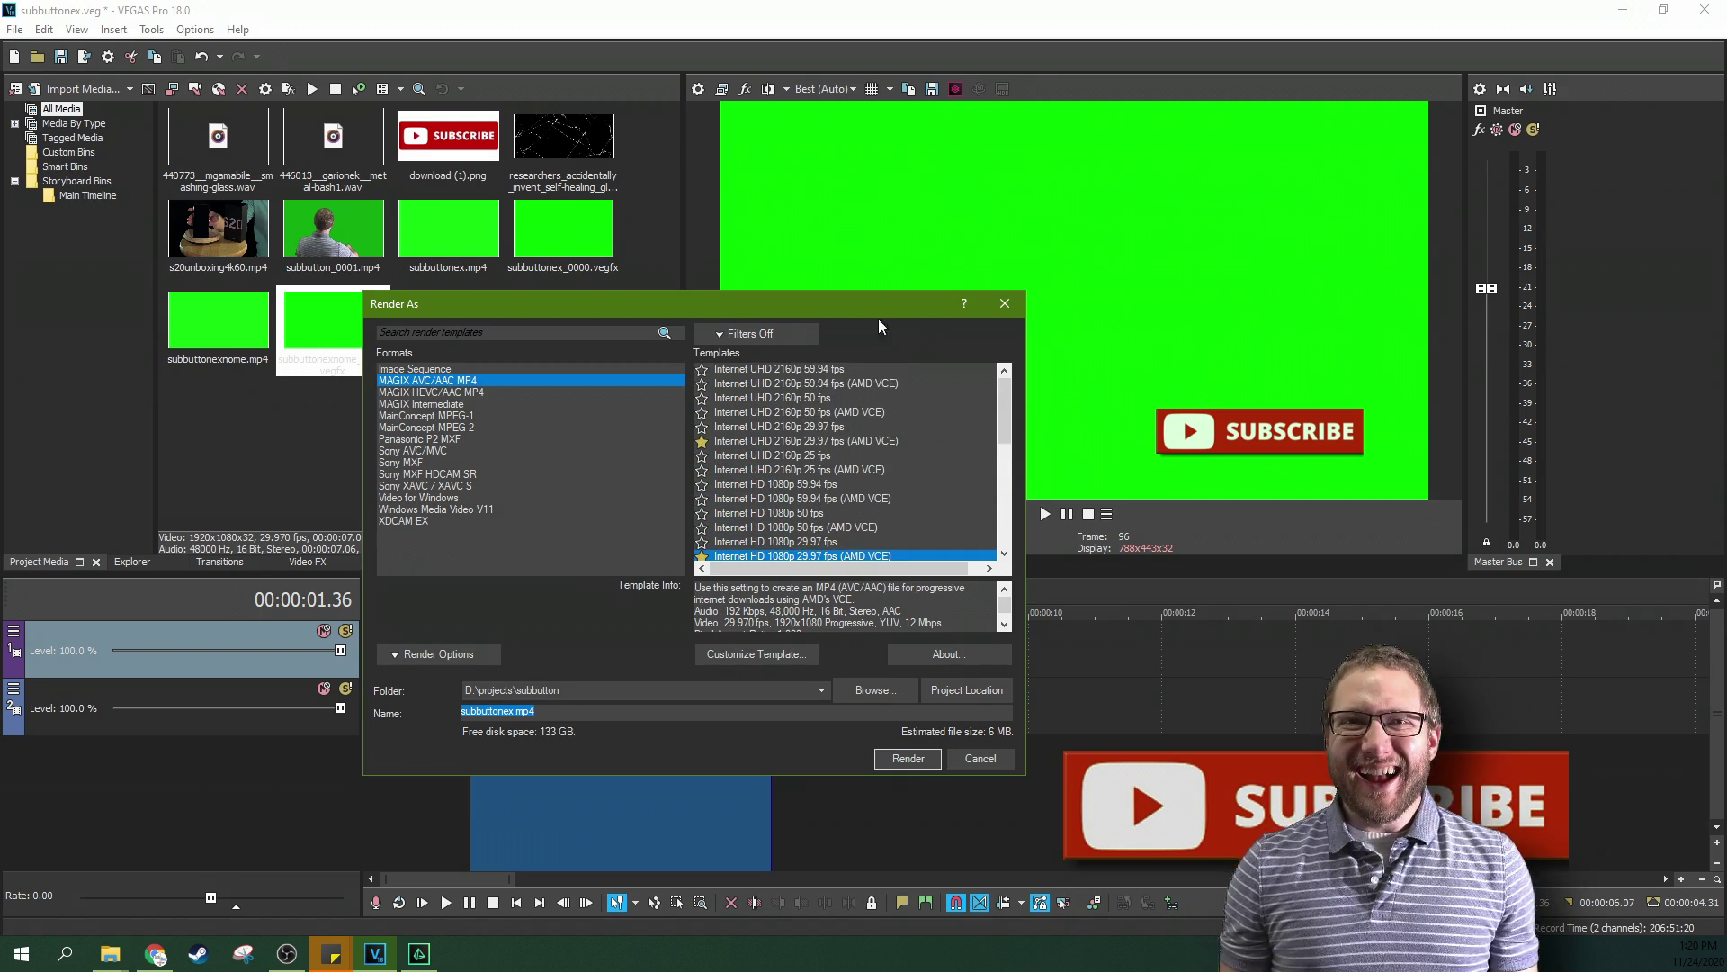
pyautogui.moveTo(1353, 401); pyautogui.dragTo(1660, 393)
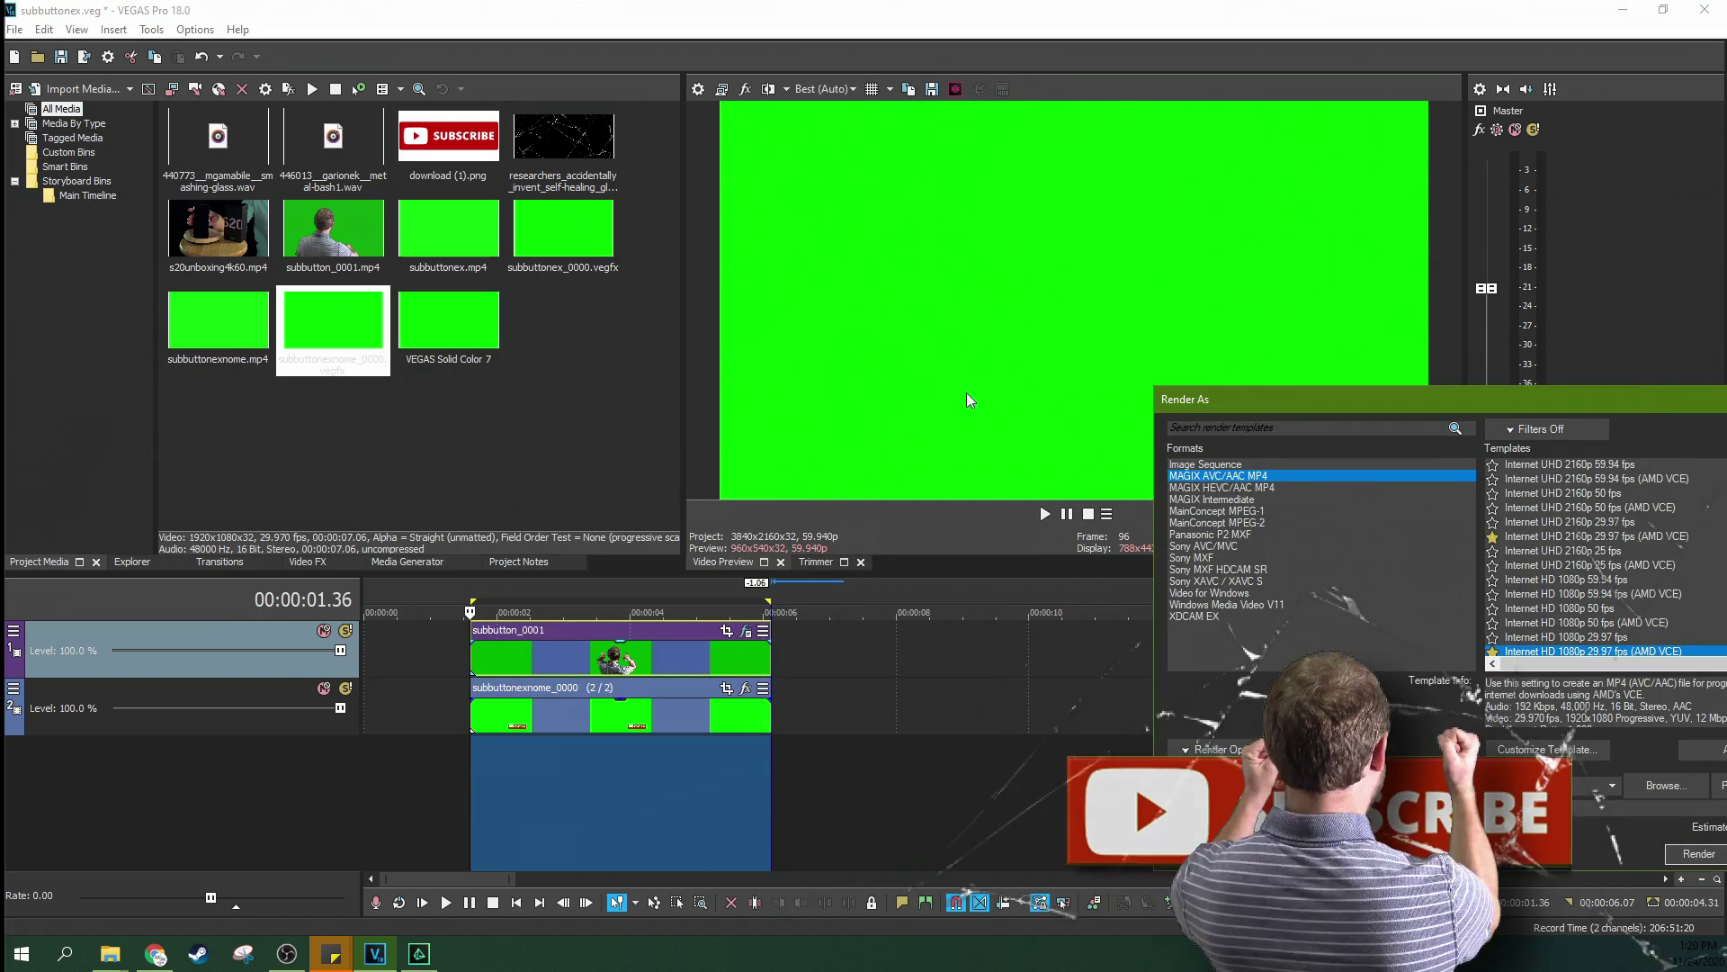
pyautogui.moveTo(1283, 390); pyautogui.dragTo(600, 268)
# Step: Render as MAGIX AVC/AAC MP4, Internet HD 1080p 29.97 fps (AMD VCE), to subbuttonexfinalwithscreenshake.mp4
pyautogui.click(597, 356)
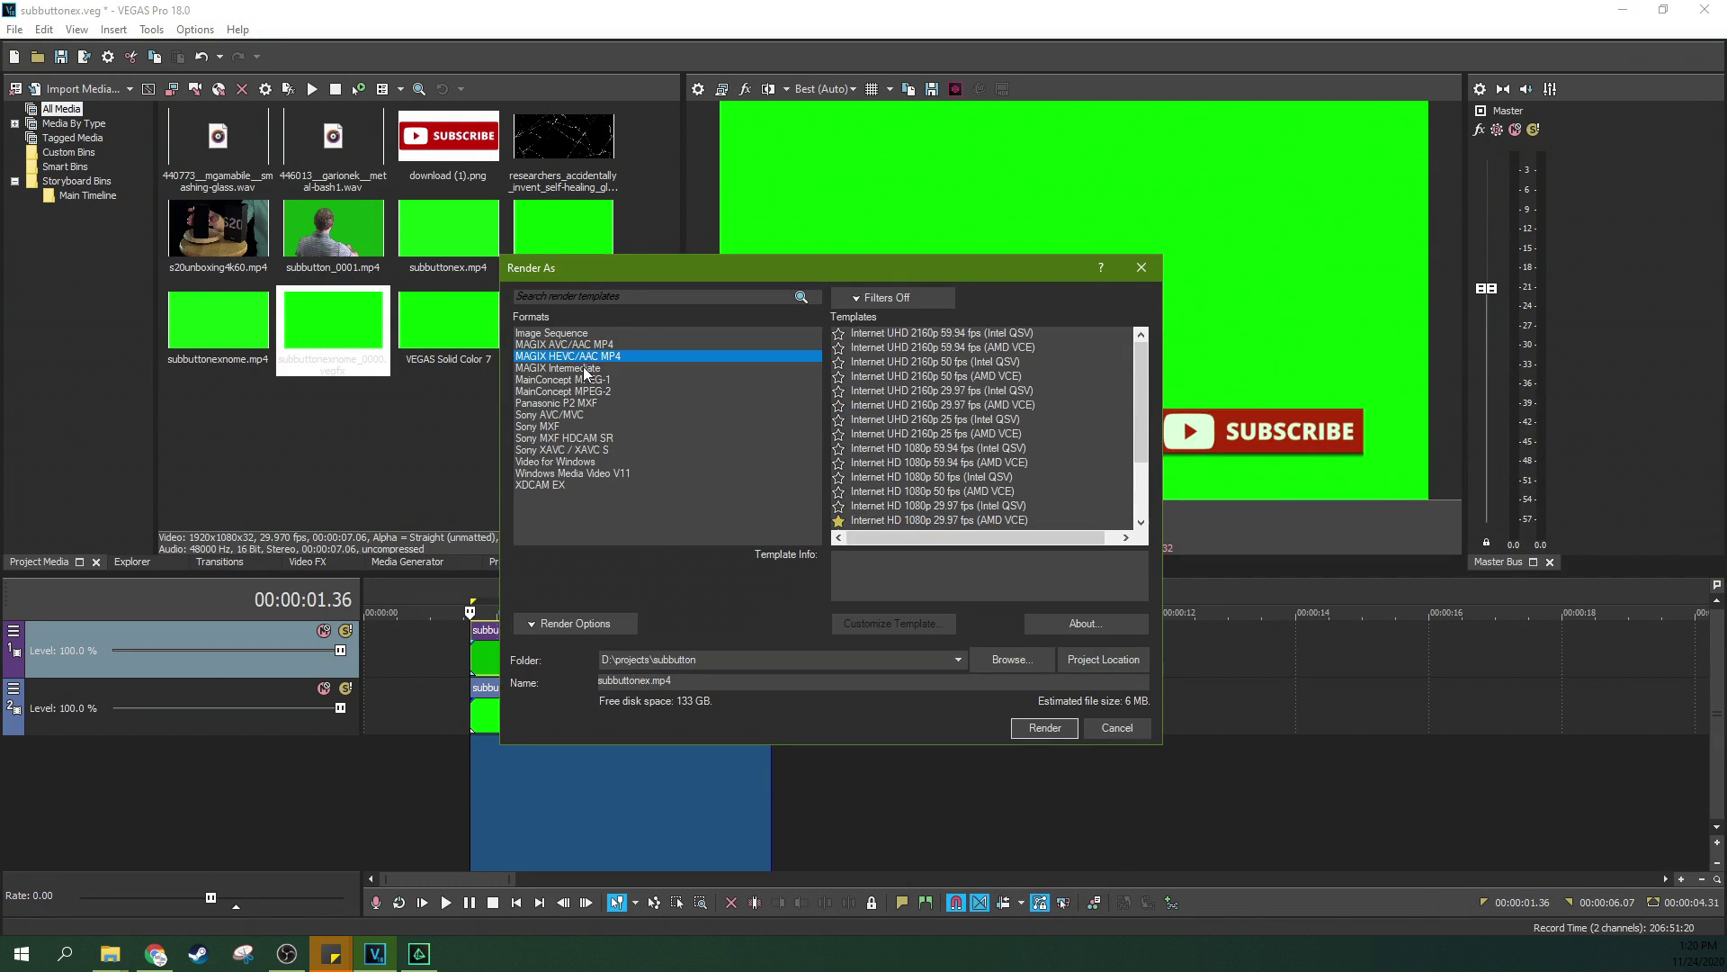
pyautogui.click(594, 369)
pyautogui.click(609, 345)
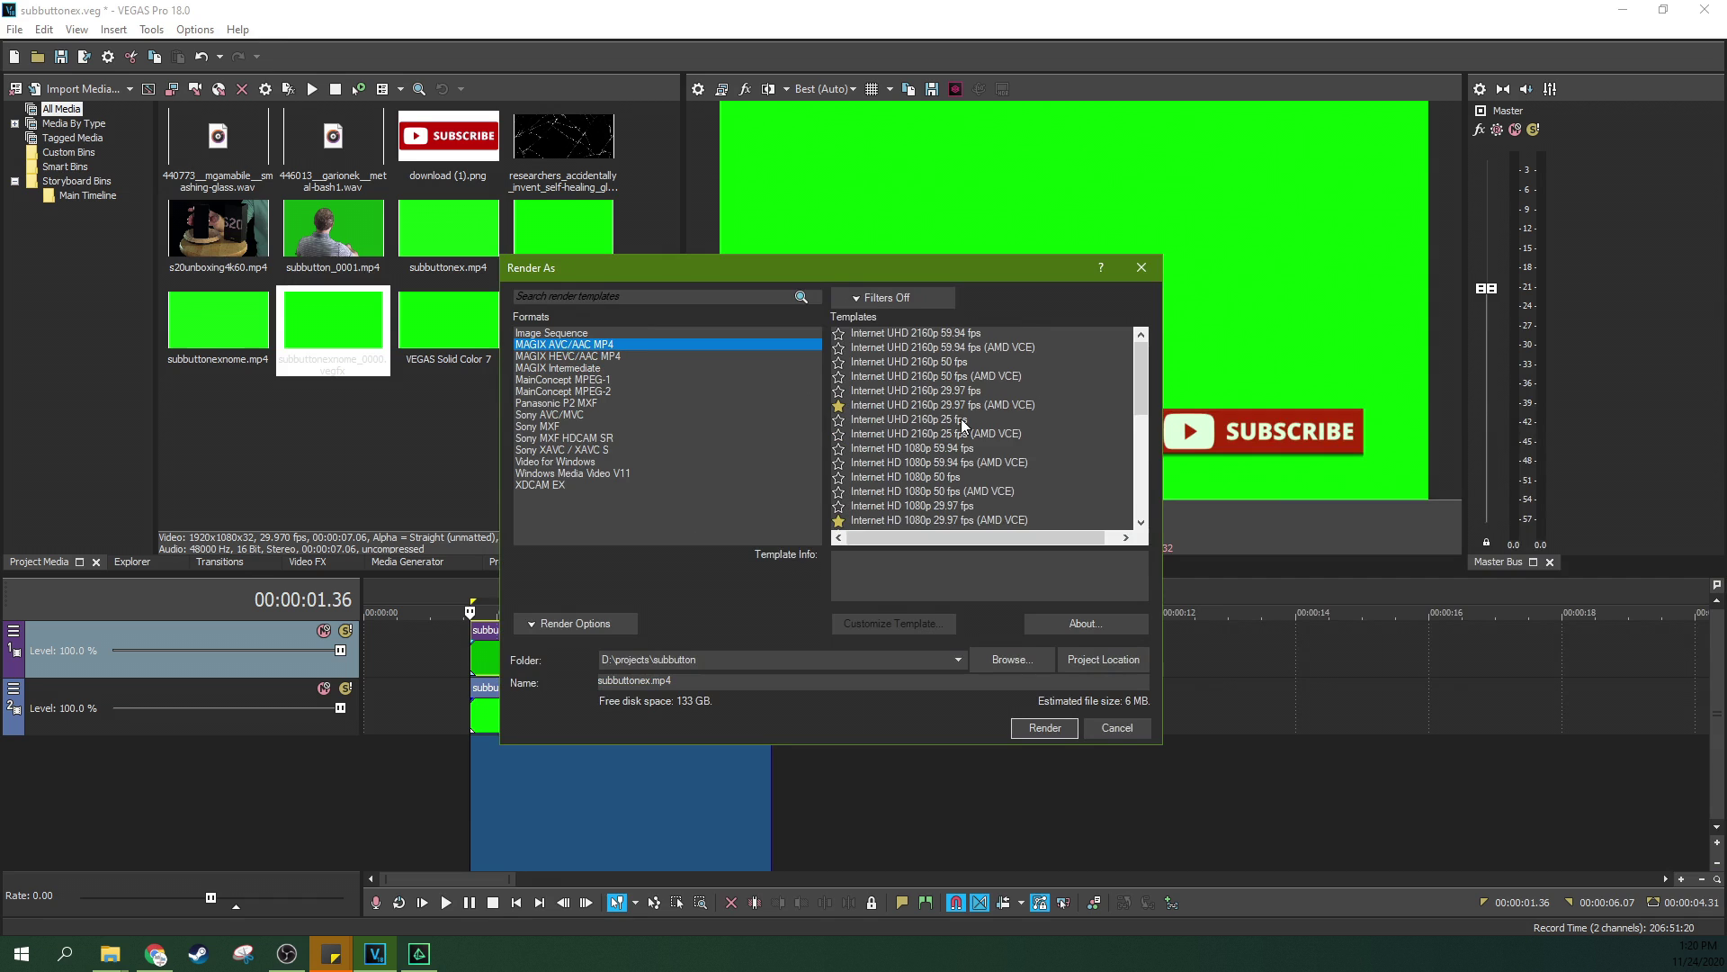
pyautogui.scroll(-3, 922, 427)
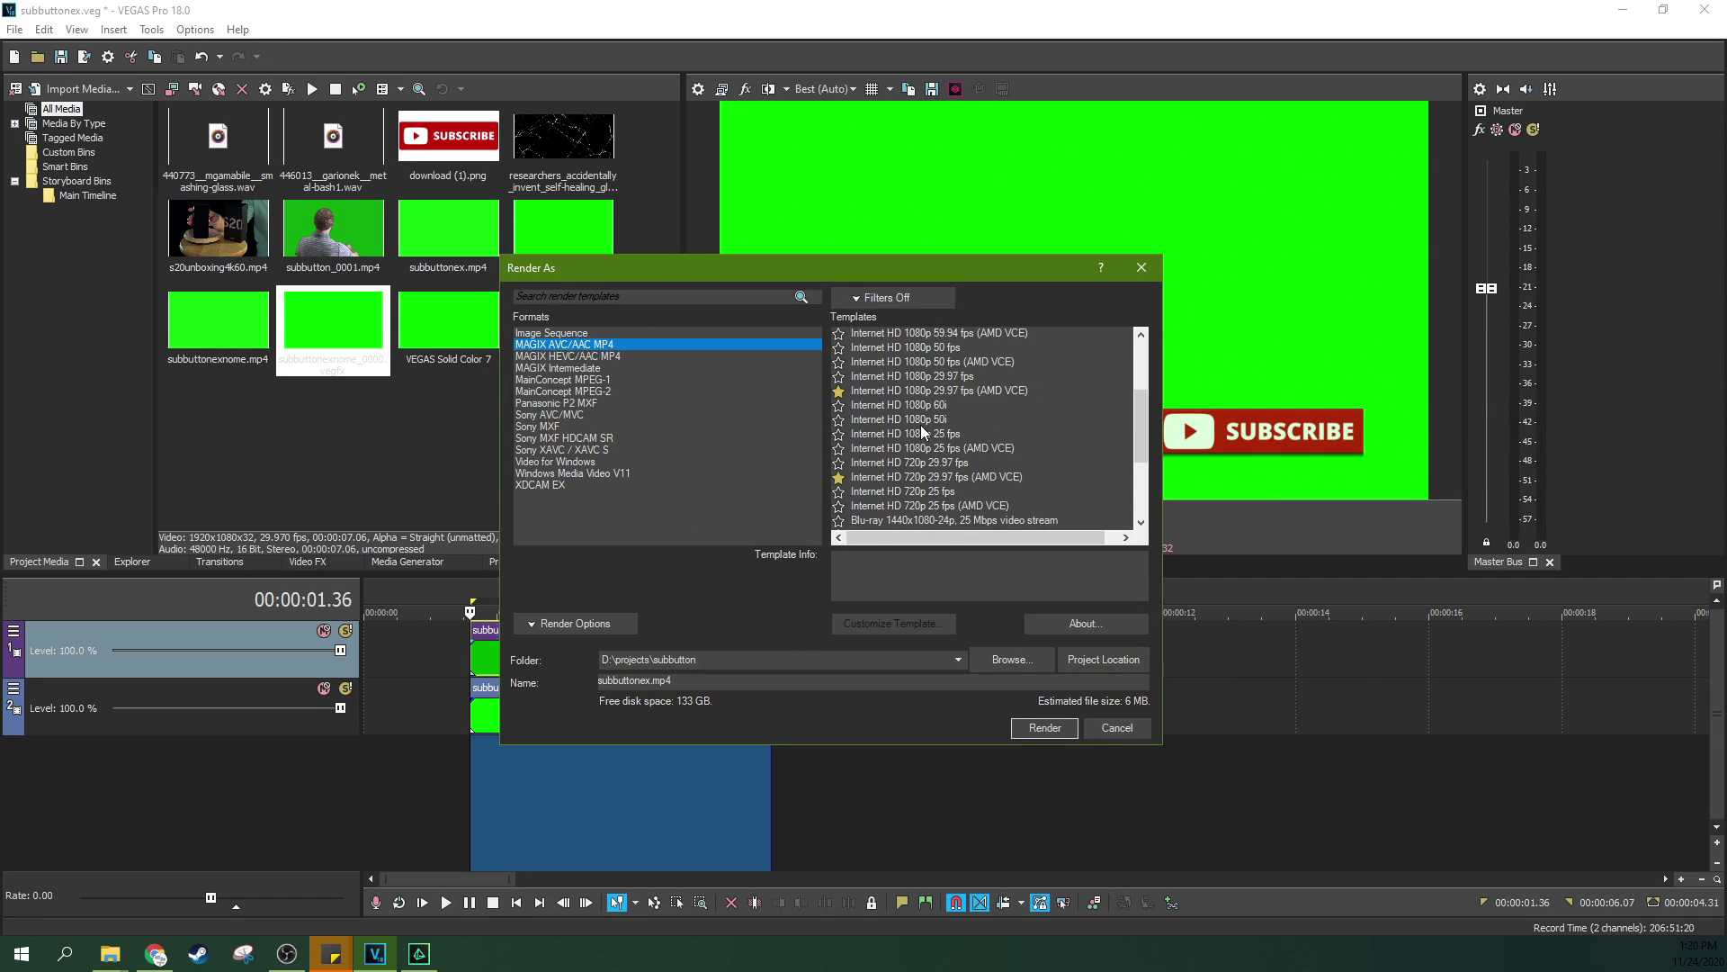
pyautogui.click(925, 393)
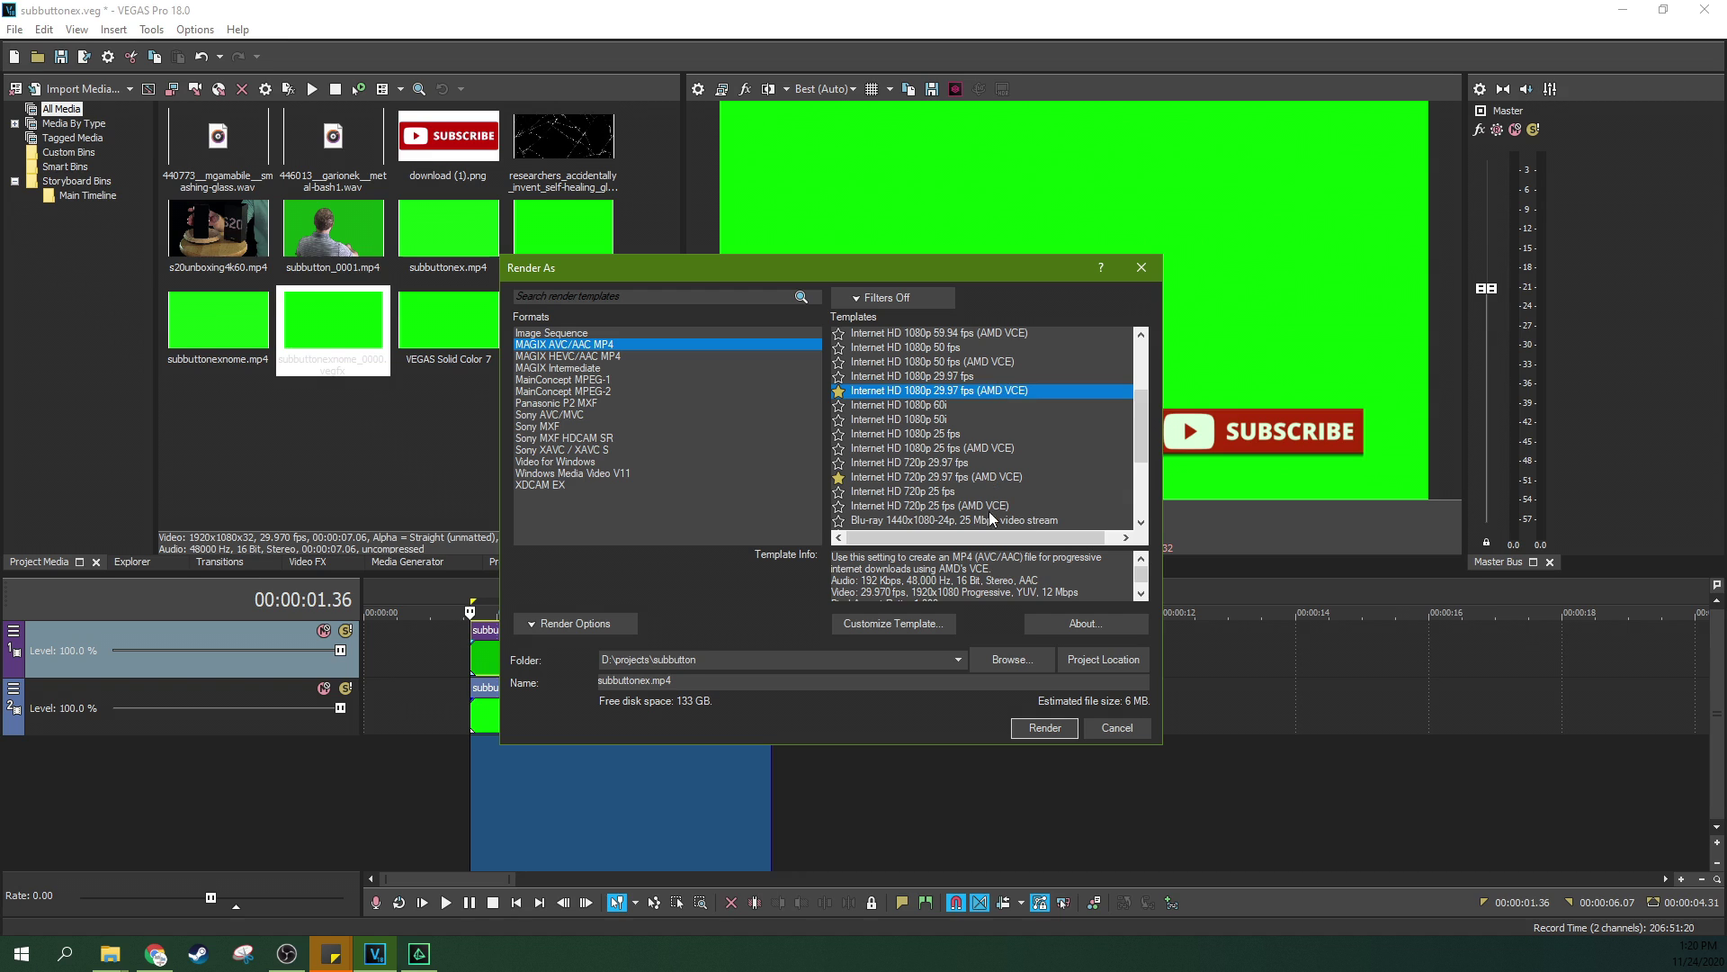
pyautogui.click(656, 681)
pyautogui.click(1069, 725)
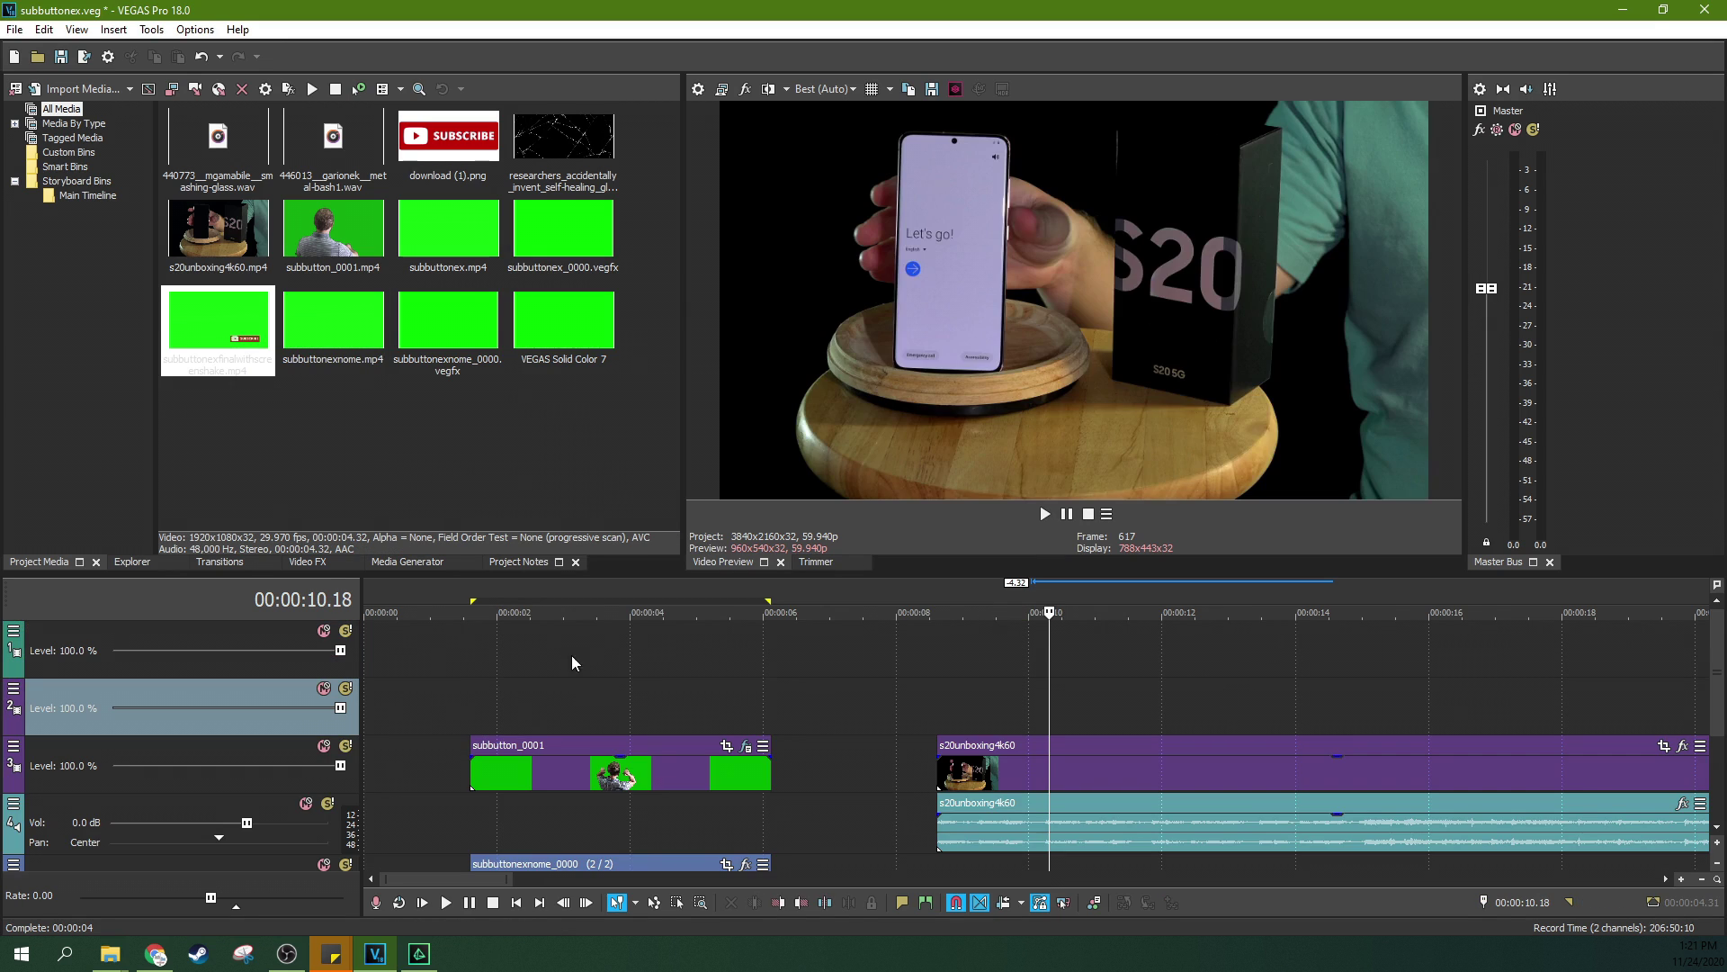
# Step: Drag subbuttonexfinalwithscreenshake.mp4 from the subbutton folder onto track 2 as video only
pyautogui.click(110, 954)
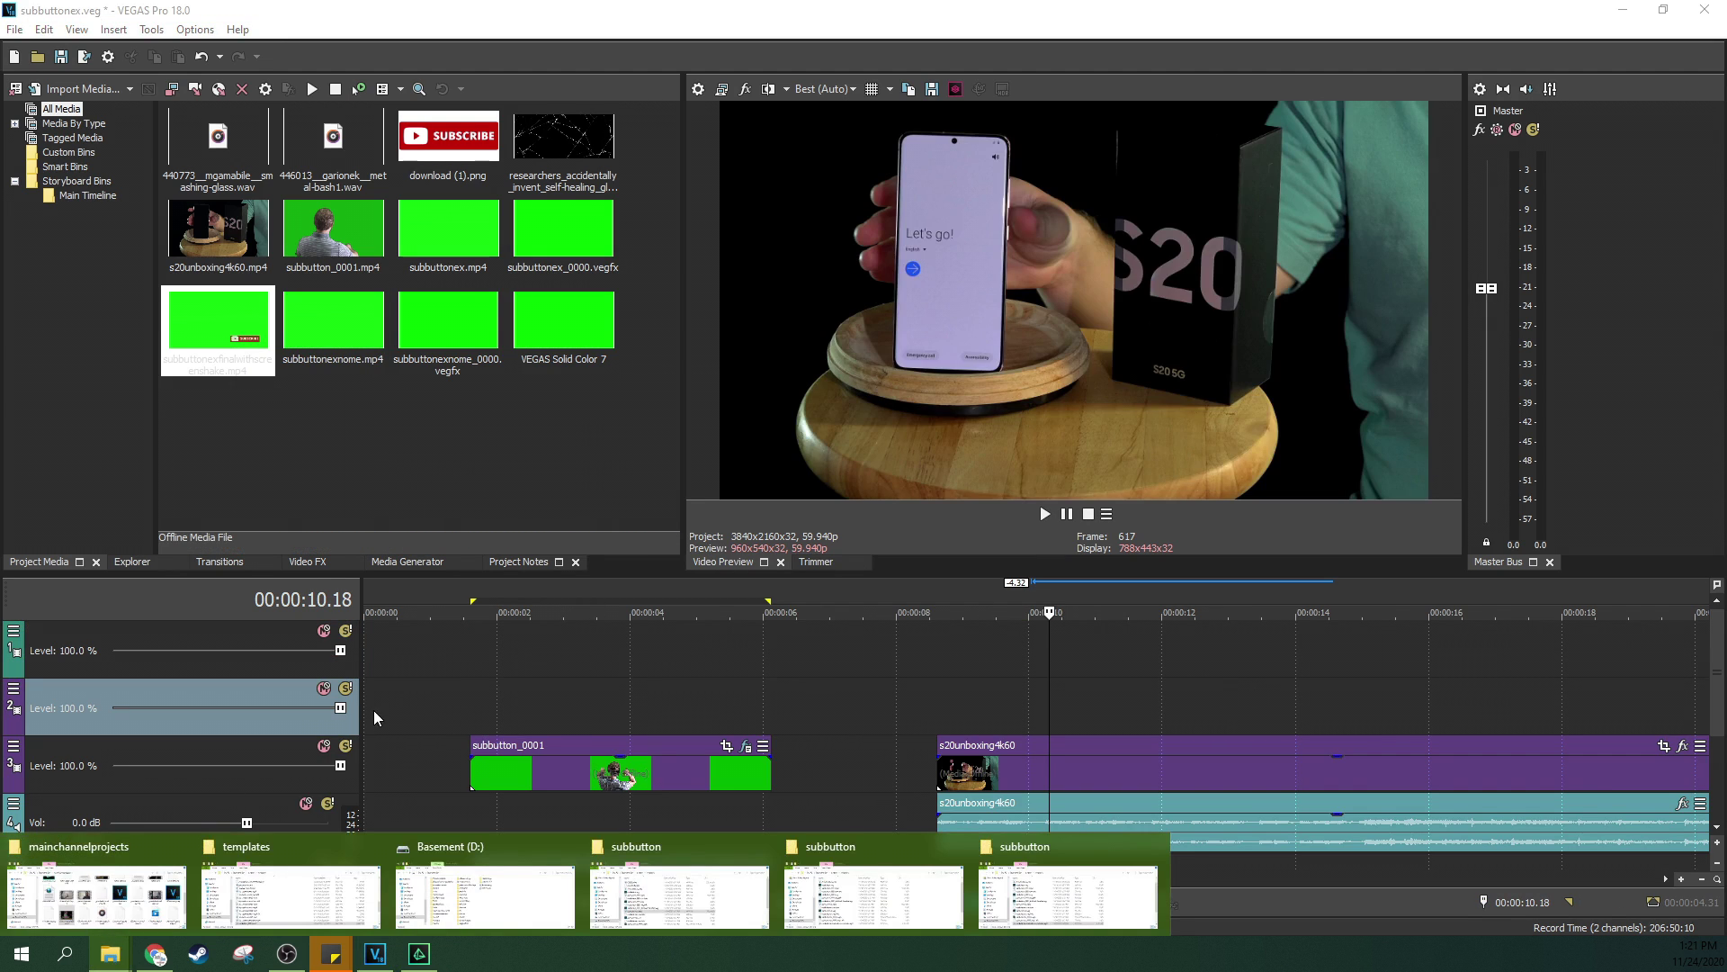
pyautogui.click(1092, 840)
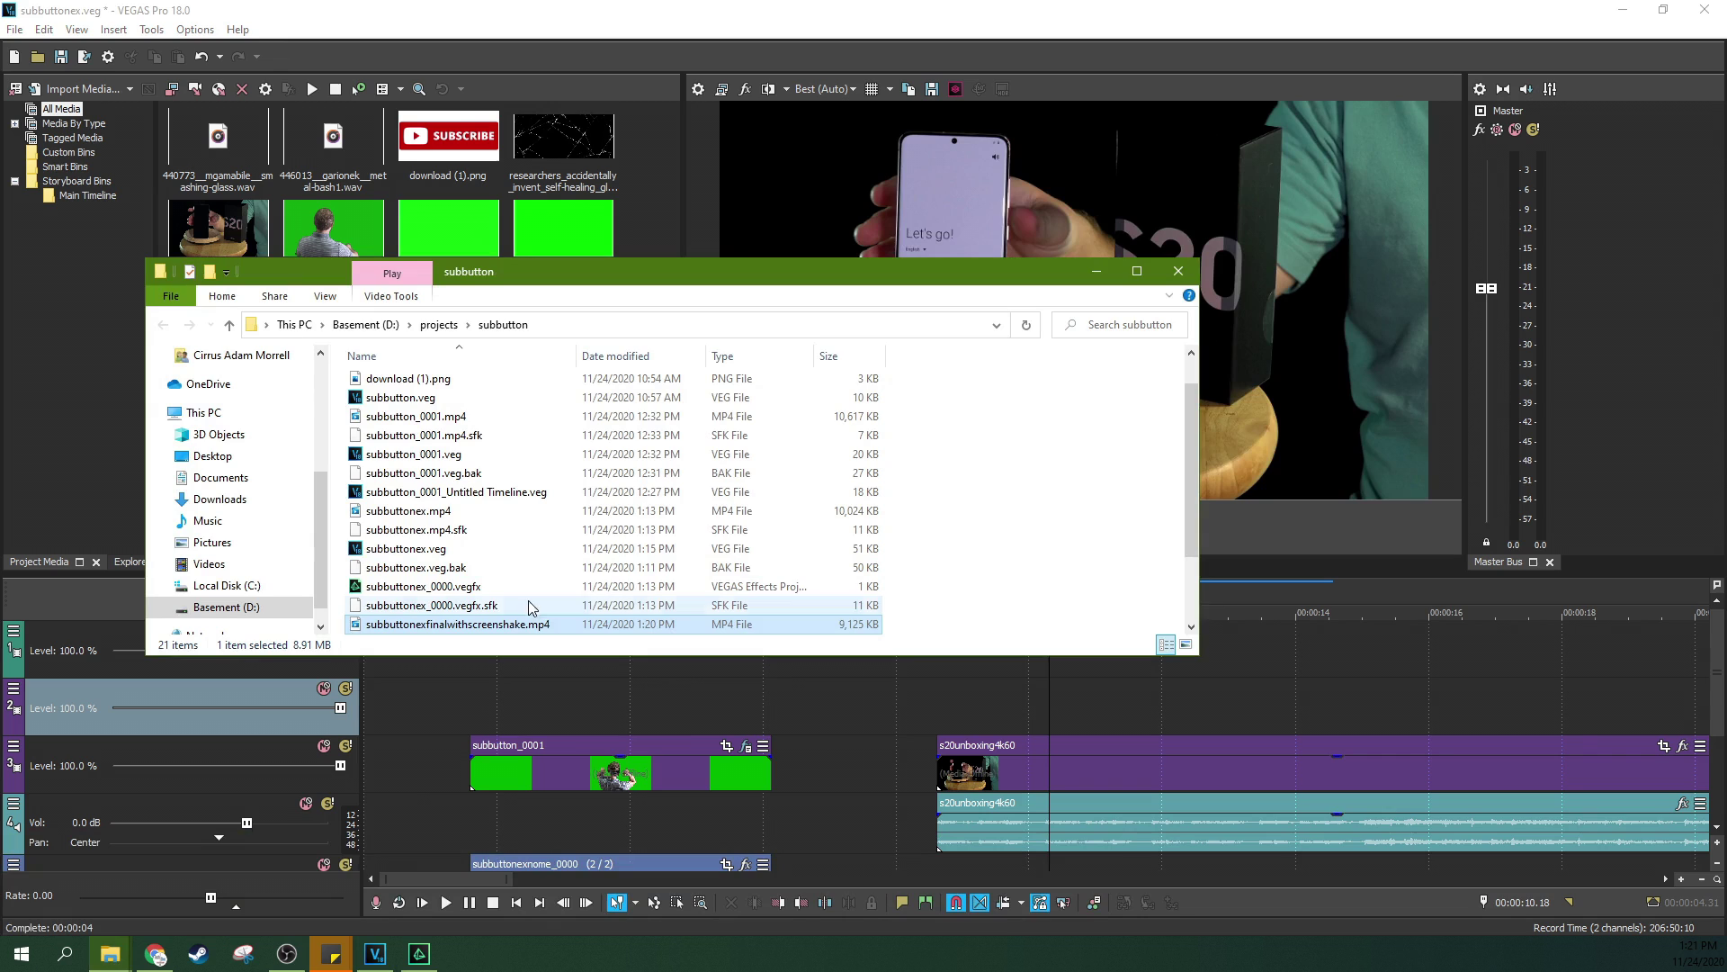
pyautogui.moveTo(483, 633); pyautogui.dragTo(1018, 707)
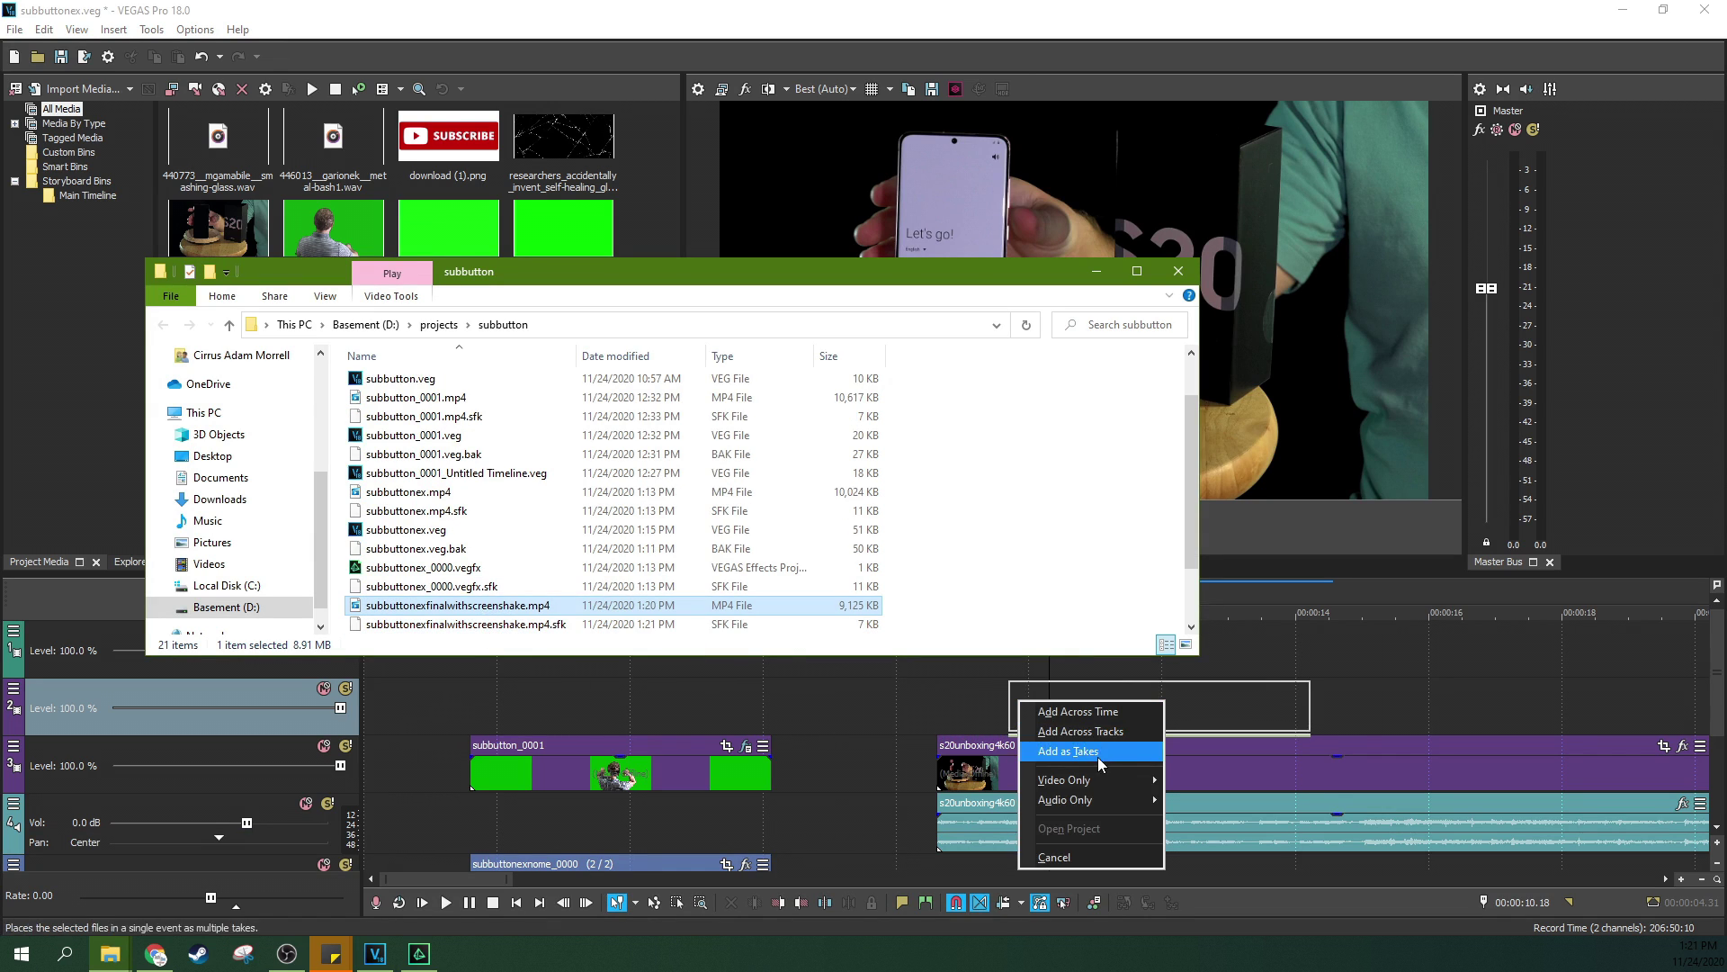
pyautogui.moveTo(1147, 780)
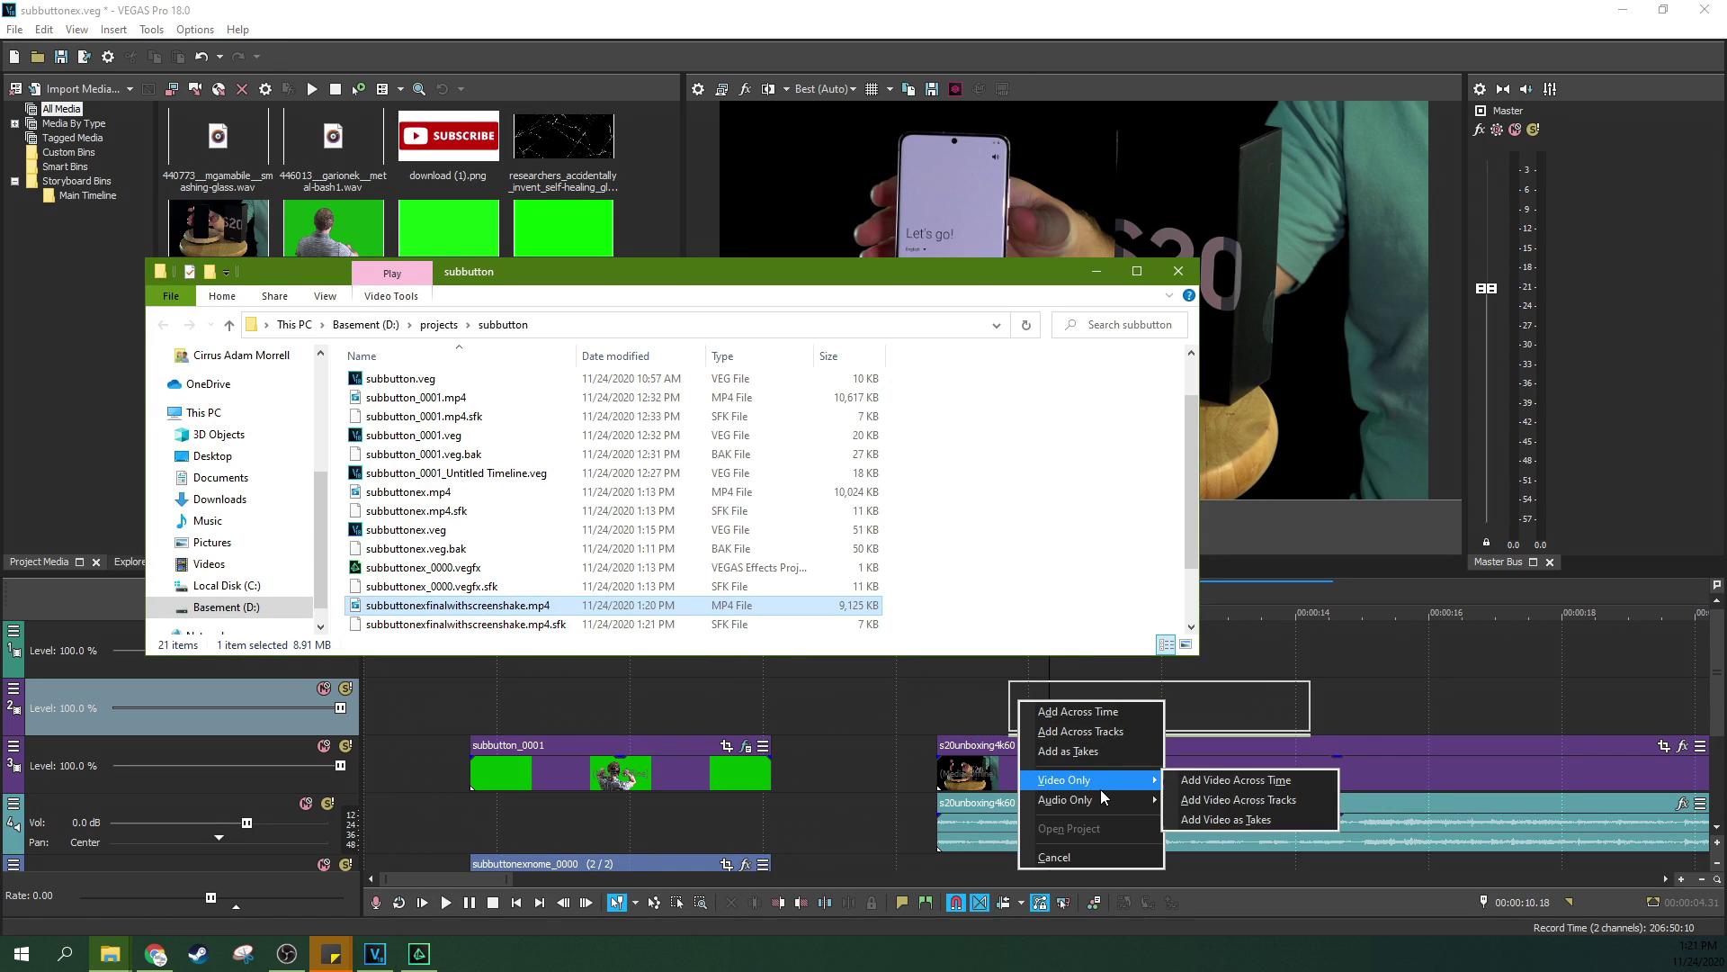
pyautogui.click(1257, 781)
pyautogui.click(1171, 279)
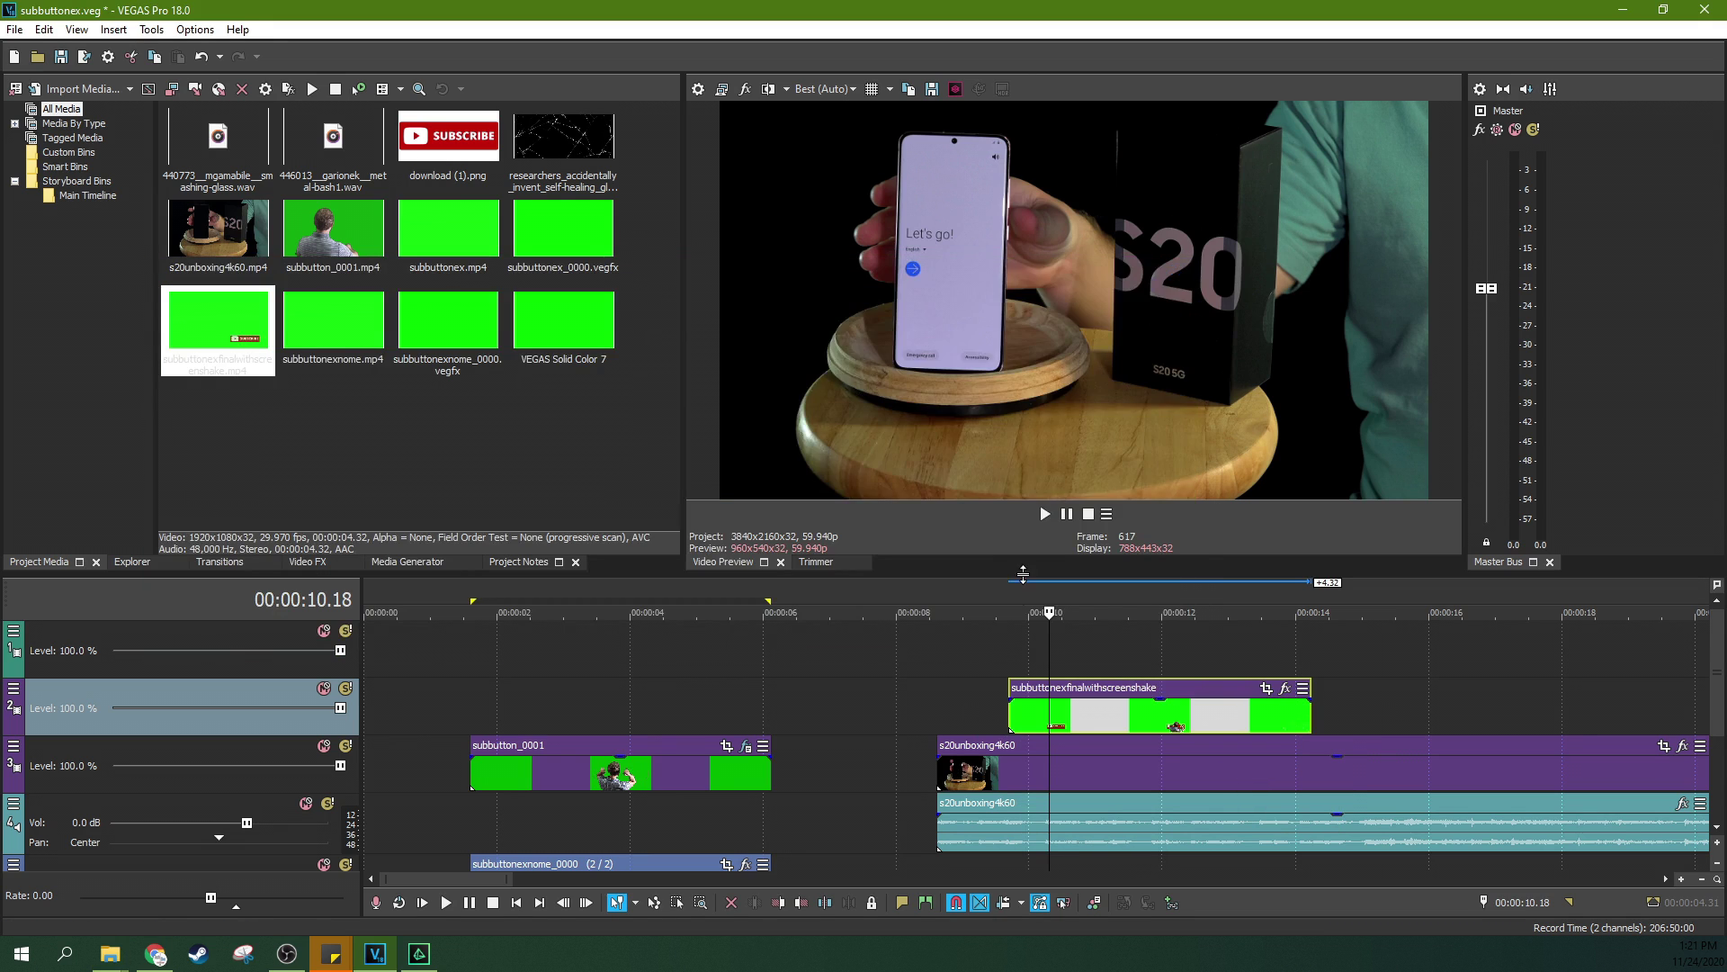
pyautogui.click(1012, 646)
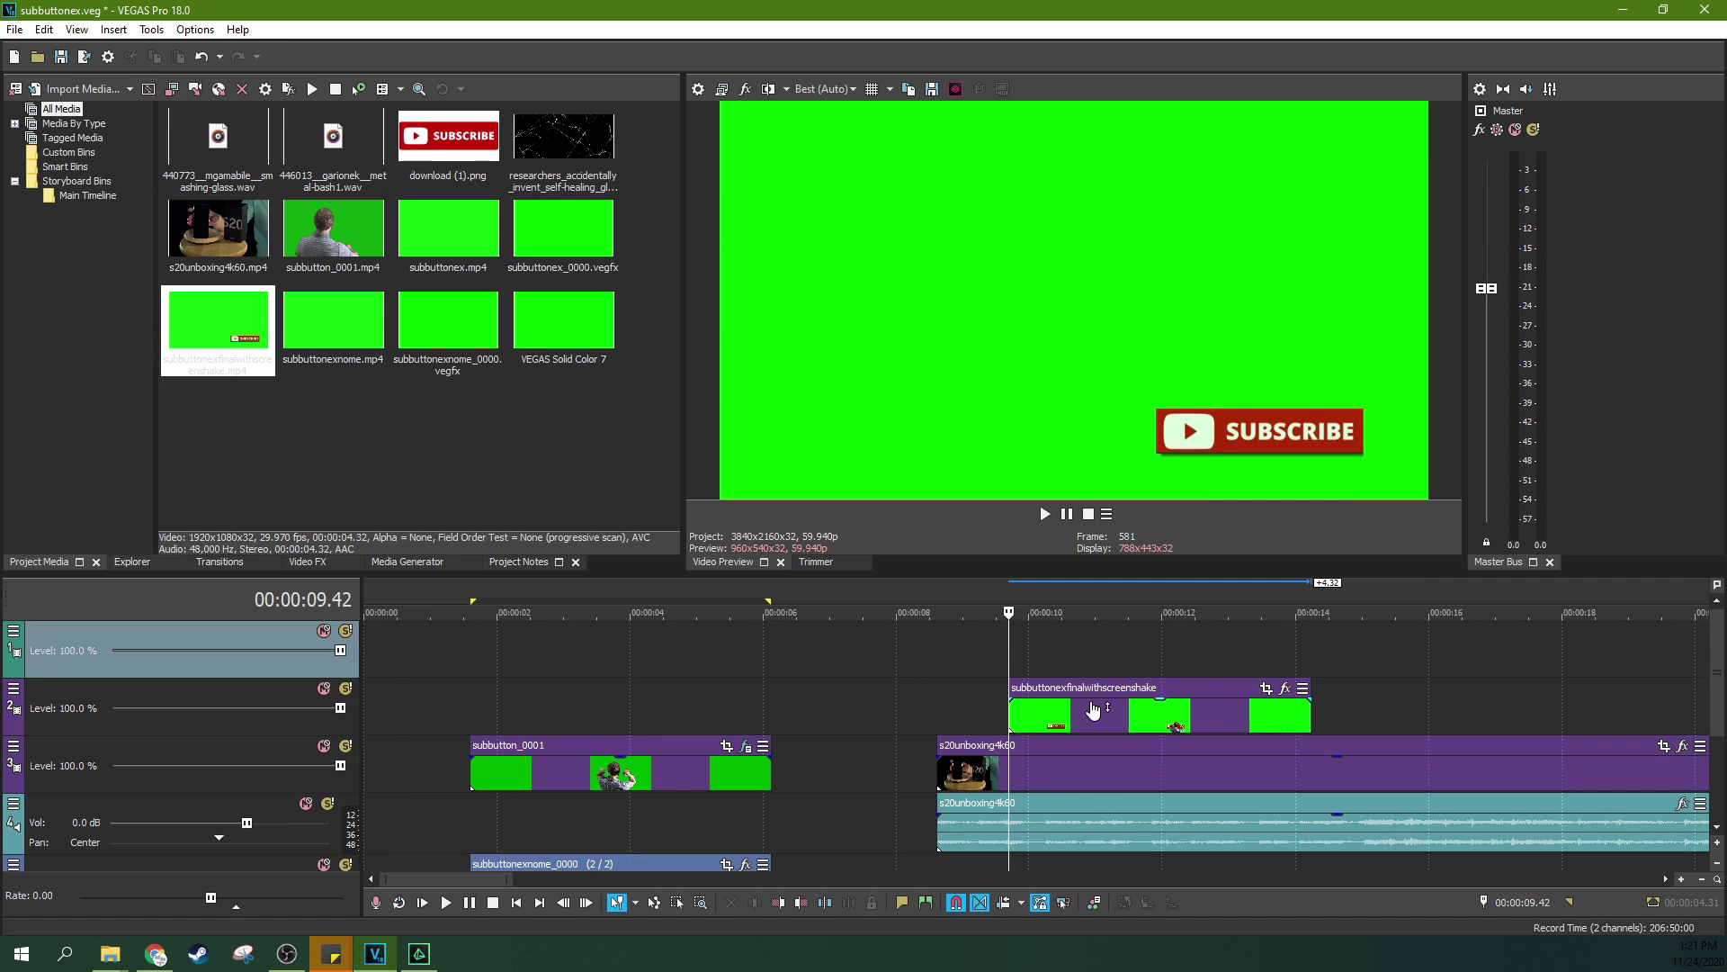
# Step: Apply the Chroma Keyer 'Green Screen' preset to the screen-shake clip
pyautogui.click(400, 563)
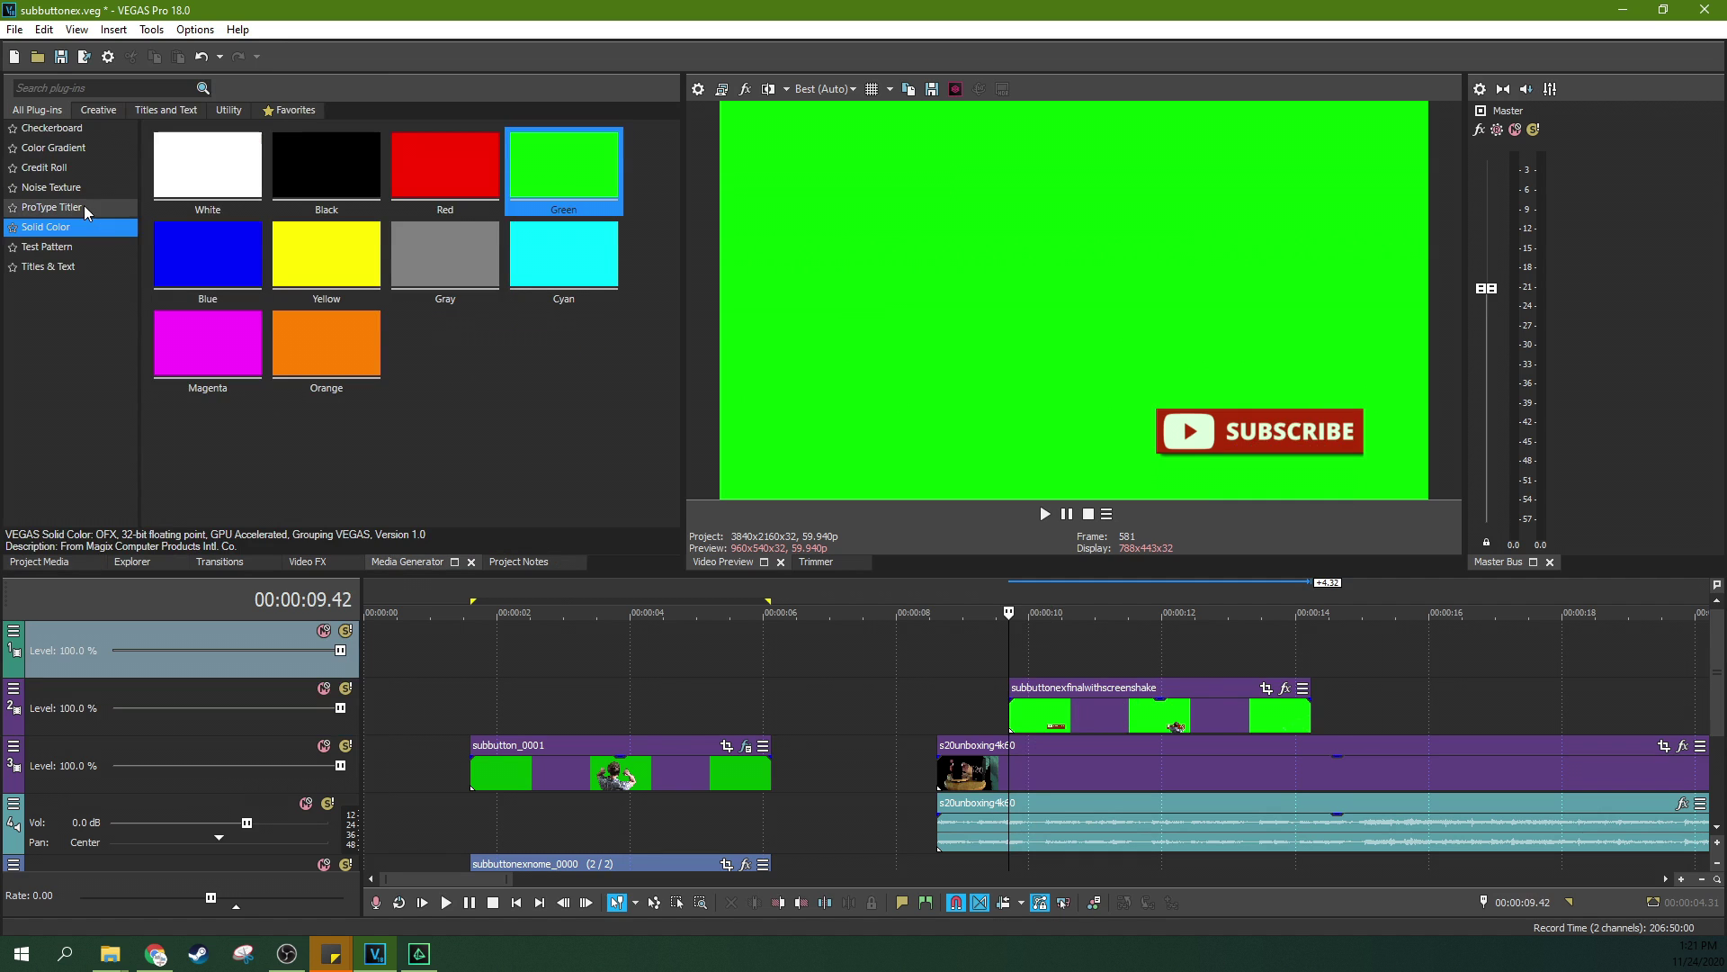
pyautogui.click(322, 563)
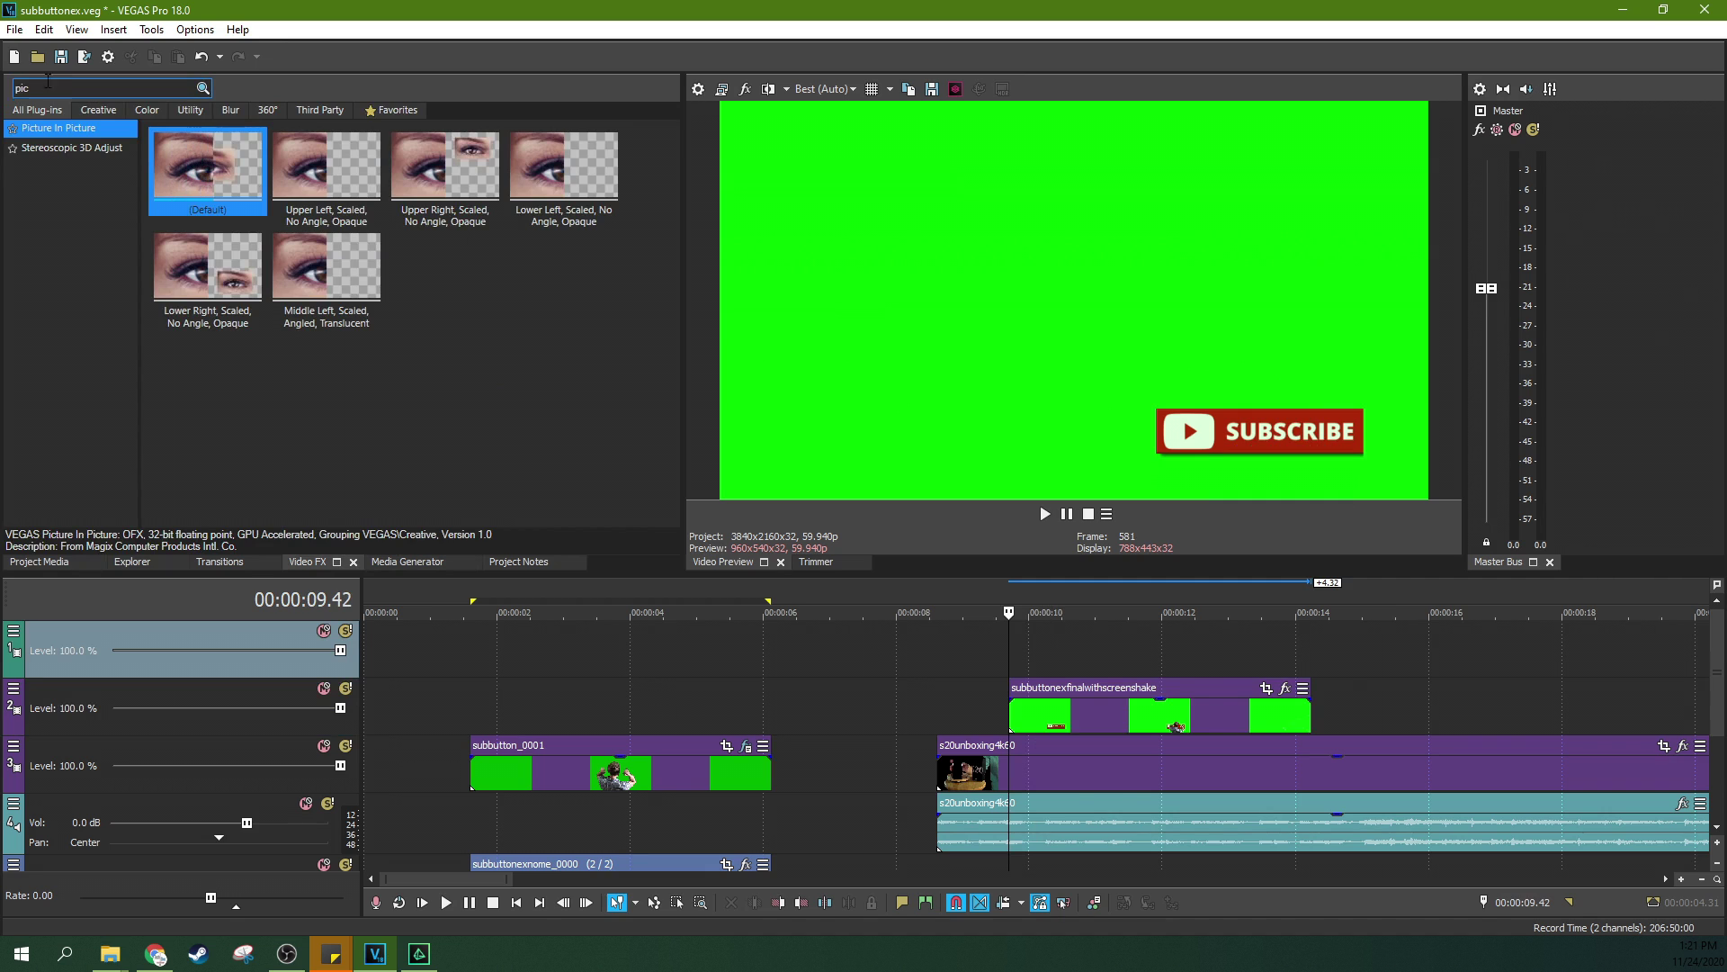
pyautogui.moveTo(48, 83); pyautogui.dragTo(9, 87)
pyautogui.write('chro')
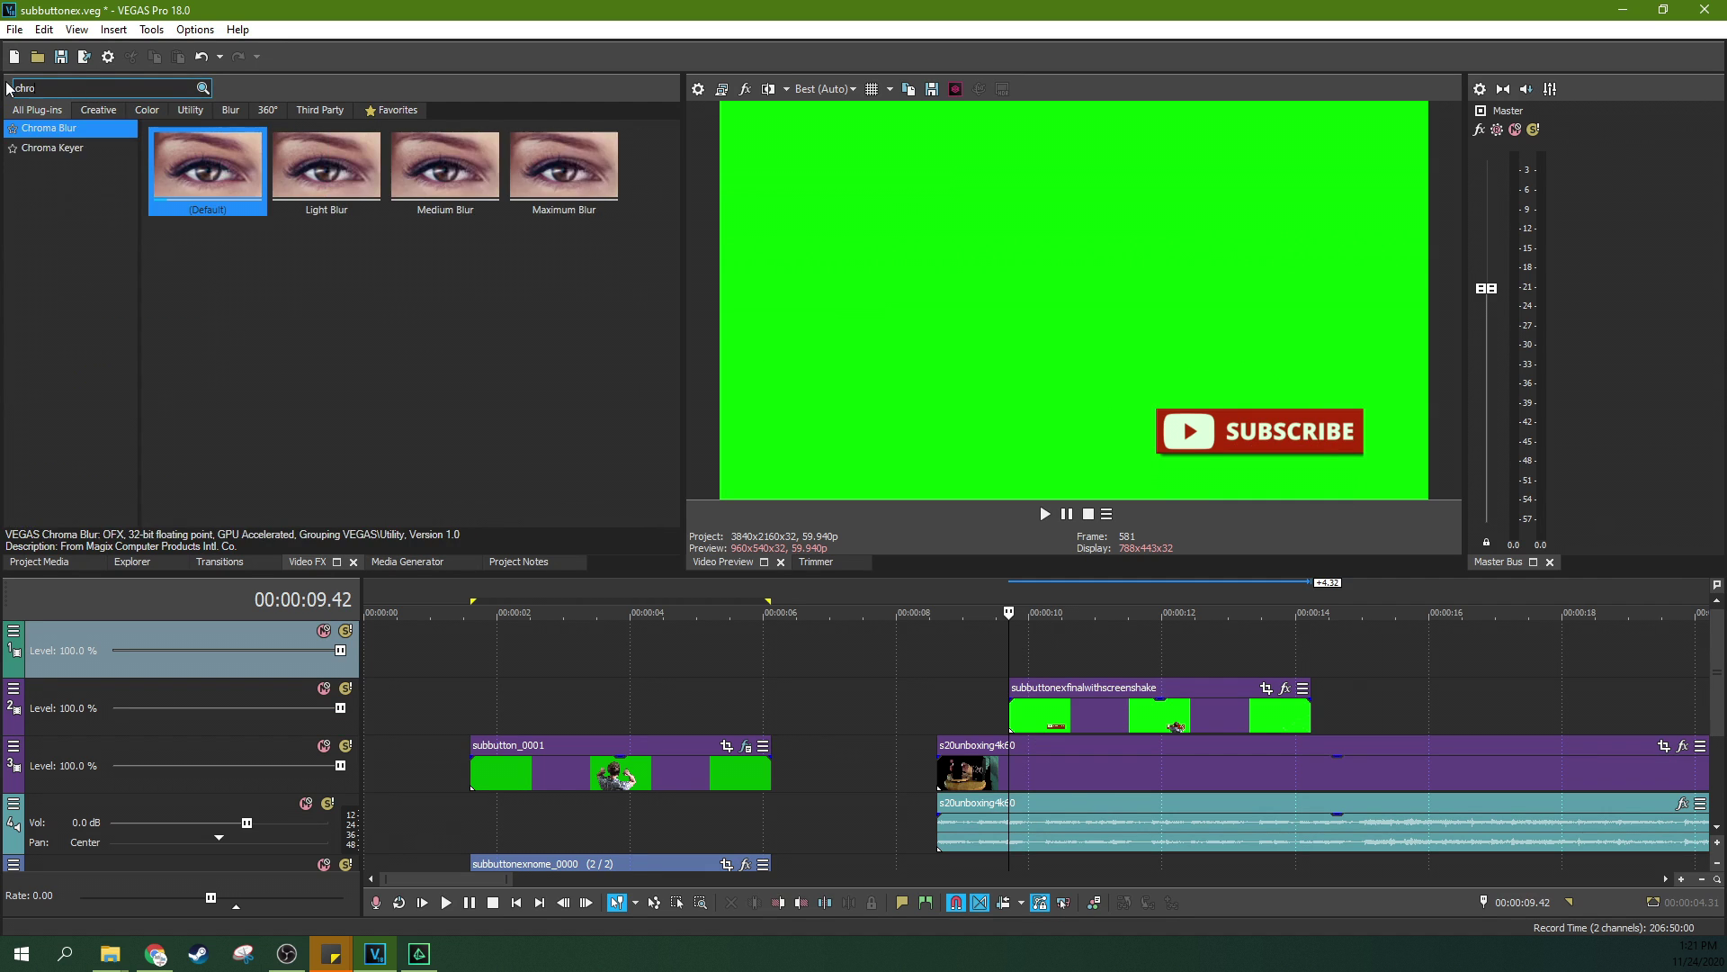
pyautogui.click(53, 147)
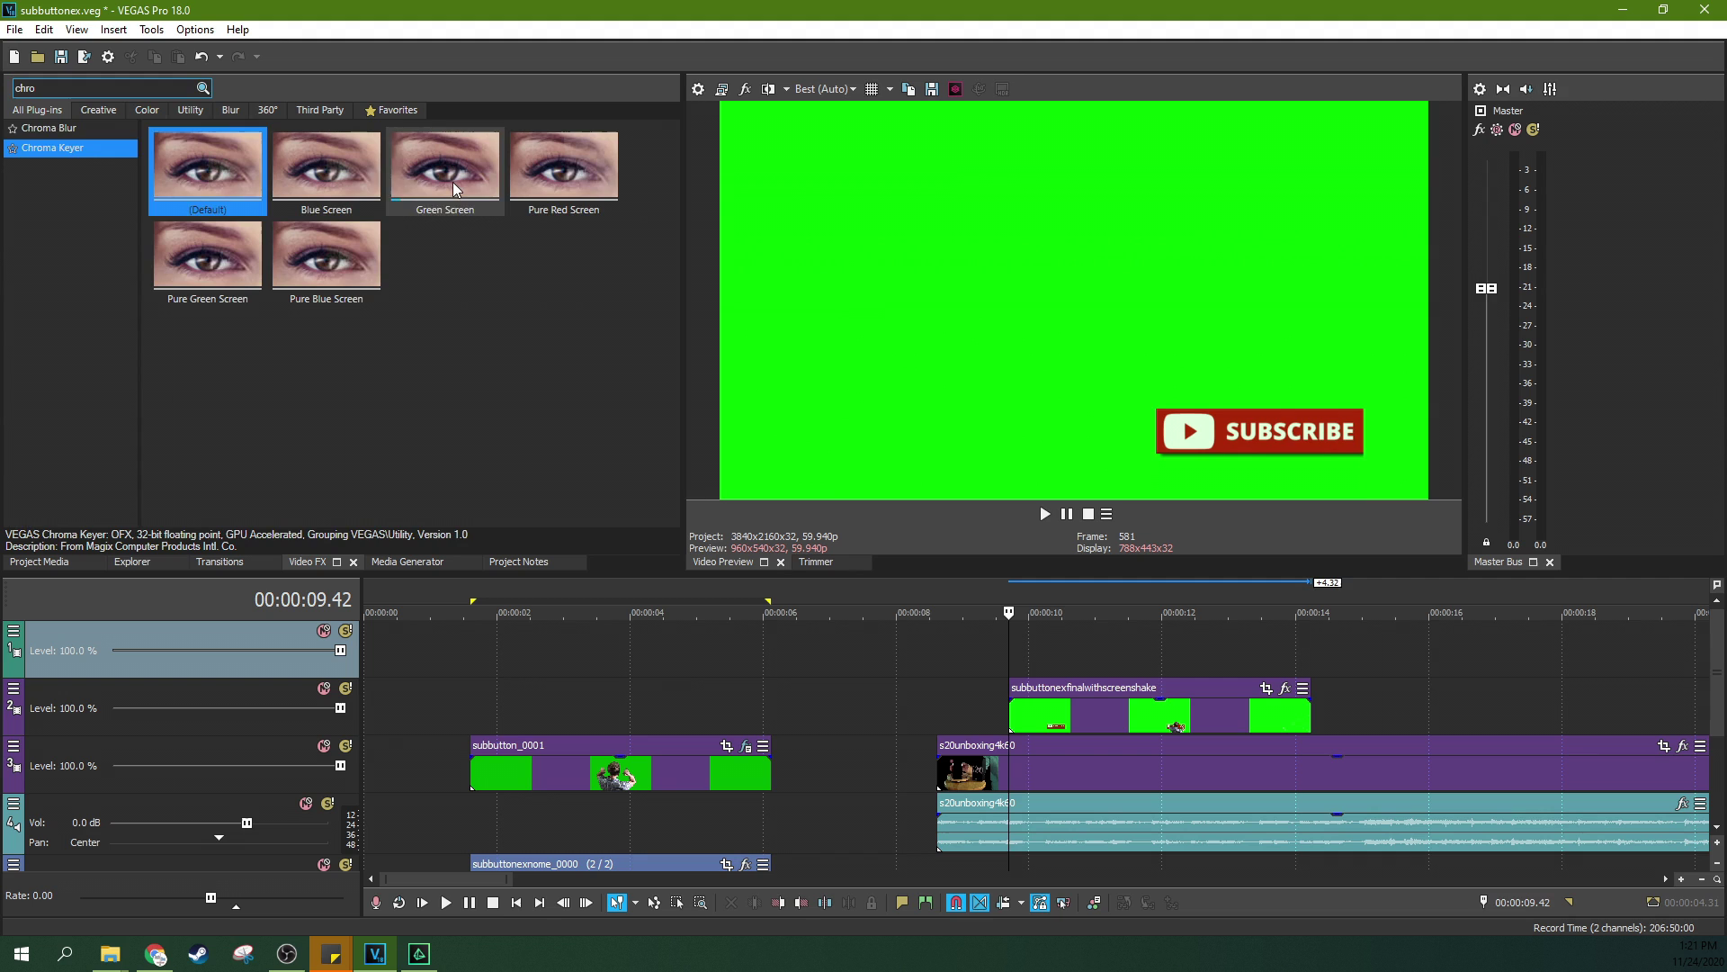
pyautogui.moveTo(444, 167); pyautogui.dragTo(828, 492)
pyautogui.moveTo(1117, 704); pyautogui.dragTo(1118, 704)
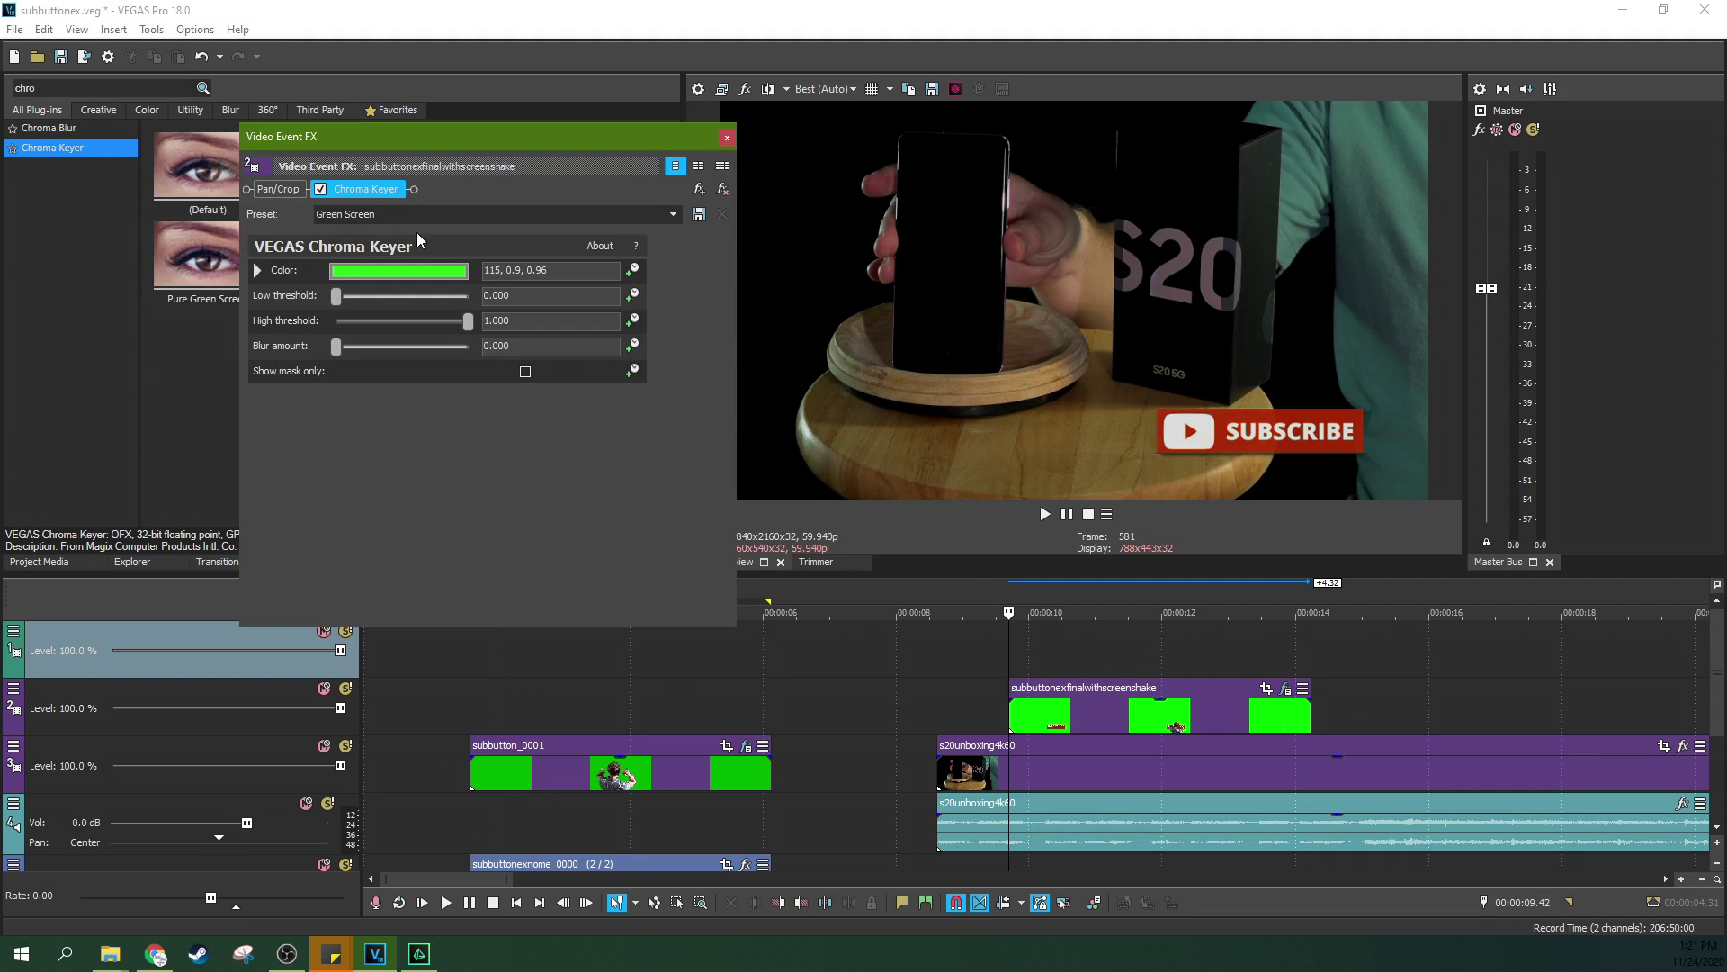
# Step: Eyedrop the exact green from the preview as the key colour and re-enable the key
pyautogui.click(319, 190)
pyautogui.click(362, 268)
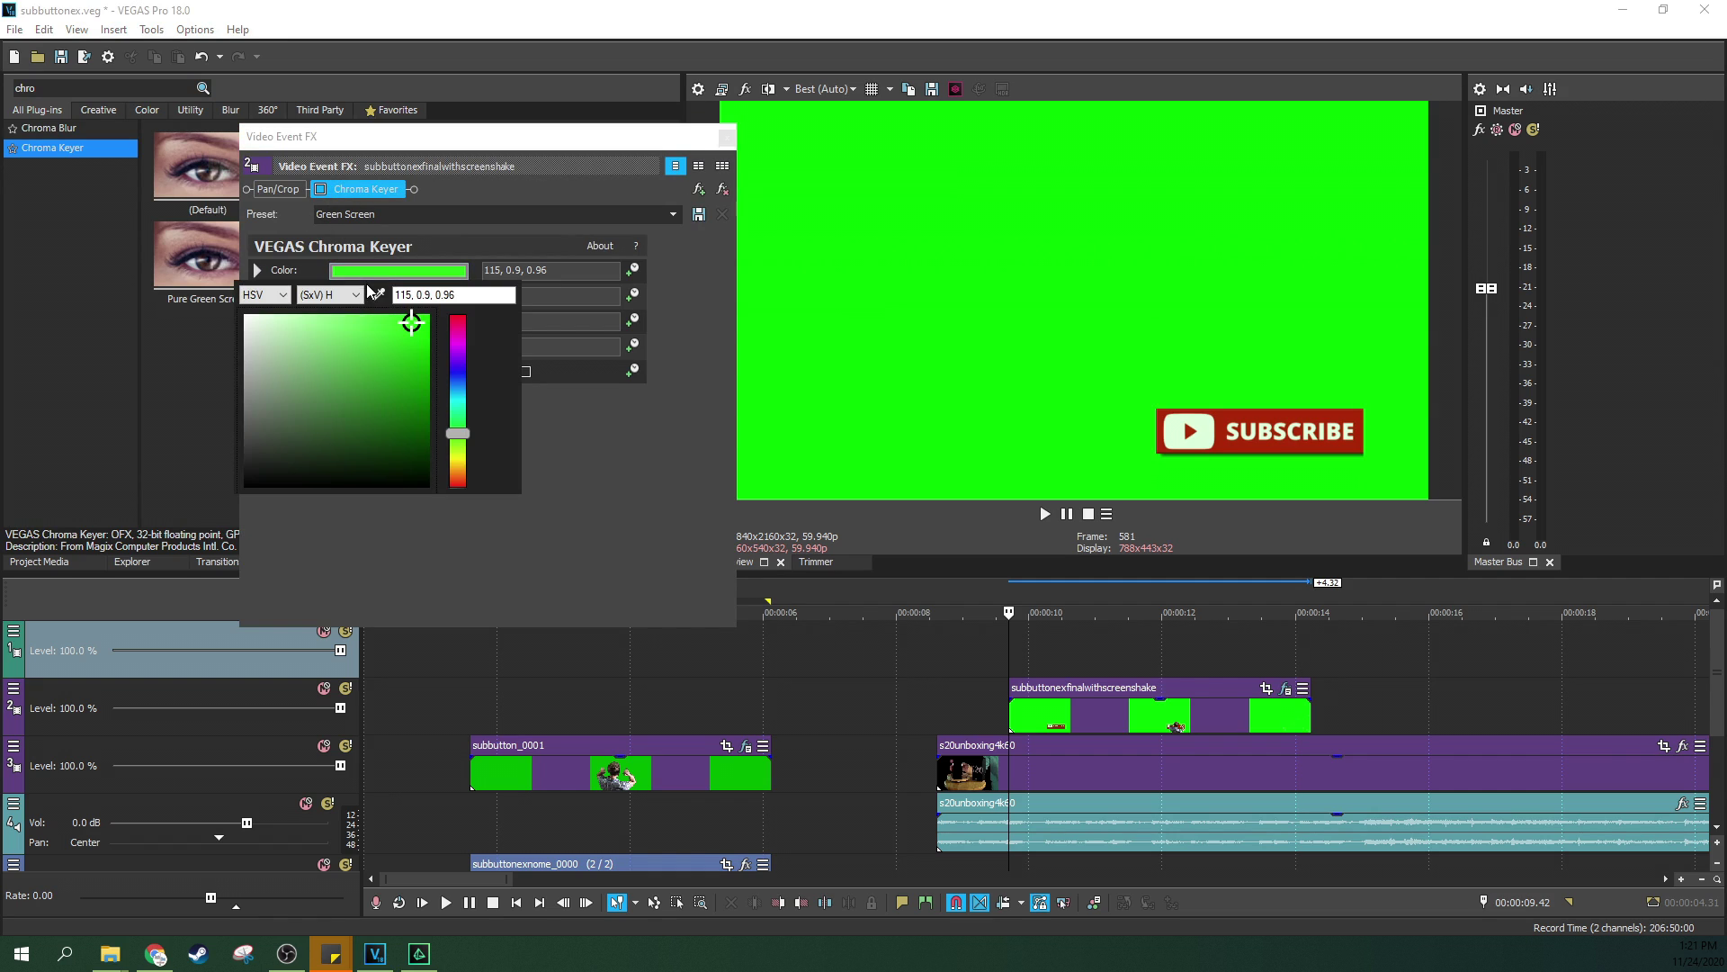
pyautogui.click(927, 251)
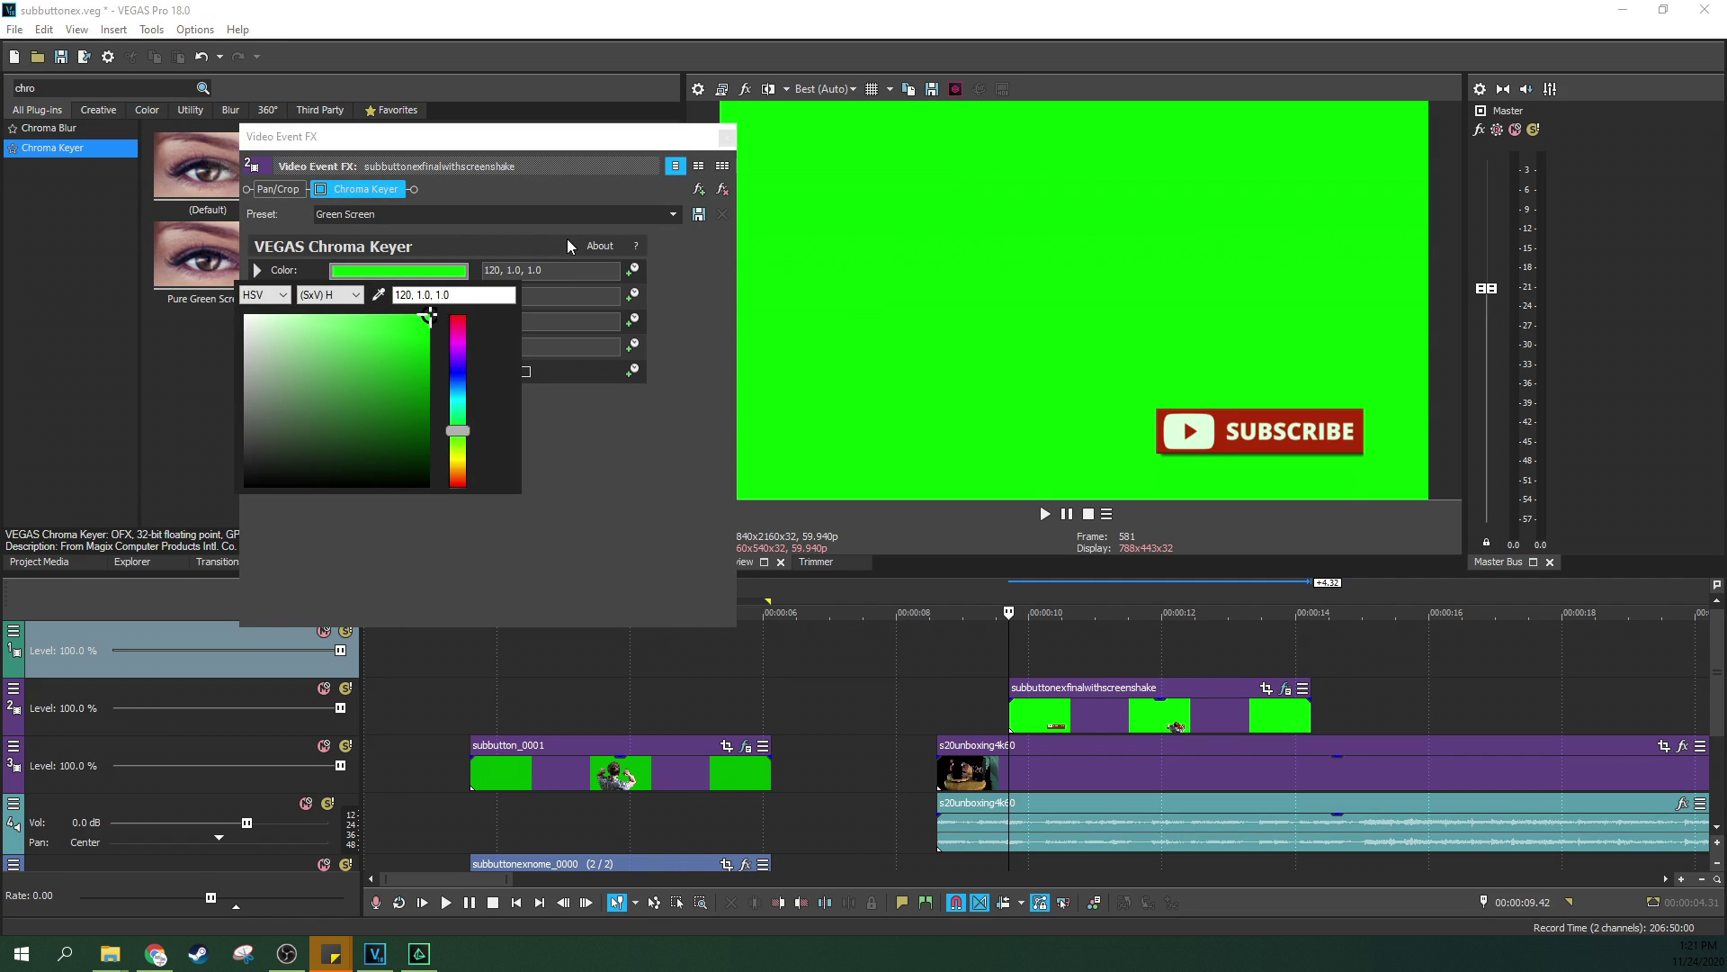
pyautogui.click(737, 267)
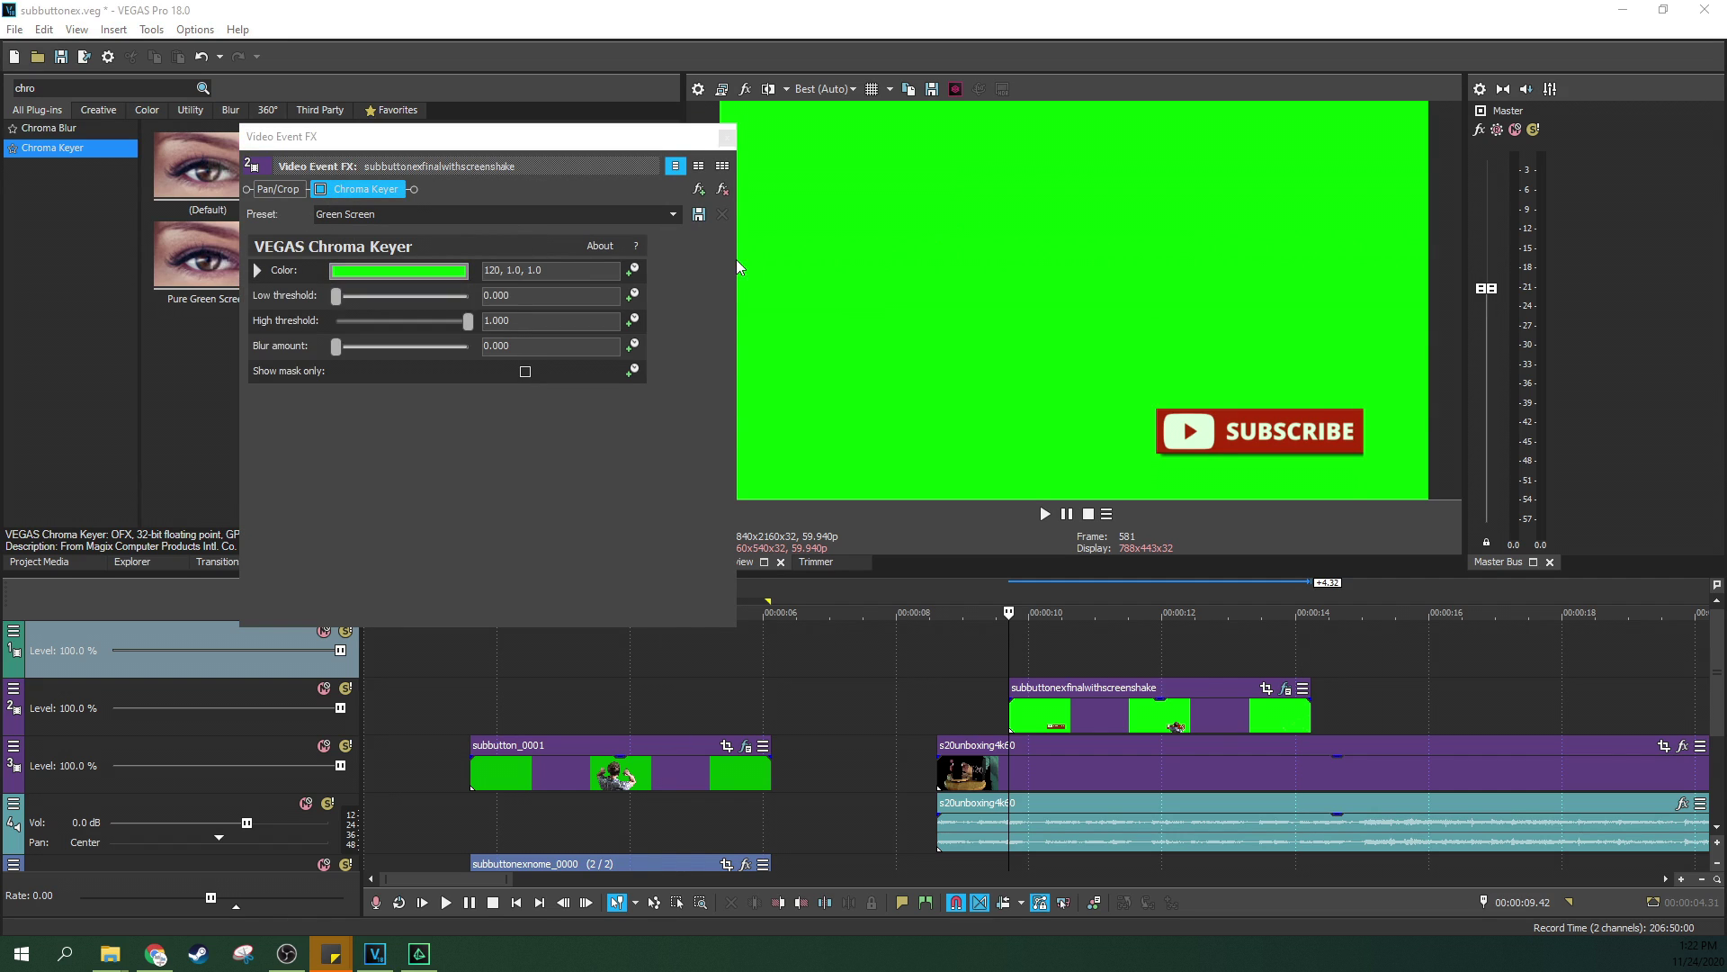
pyautogui.click(320, 189)
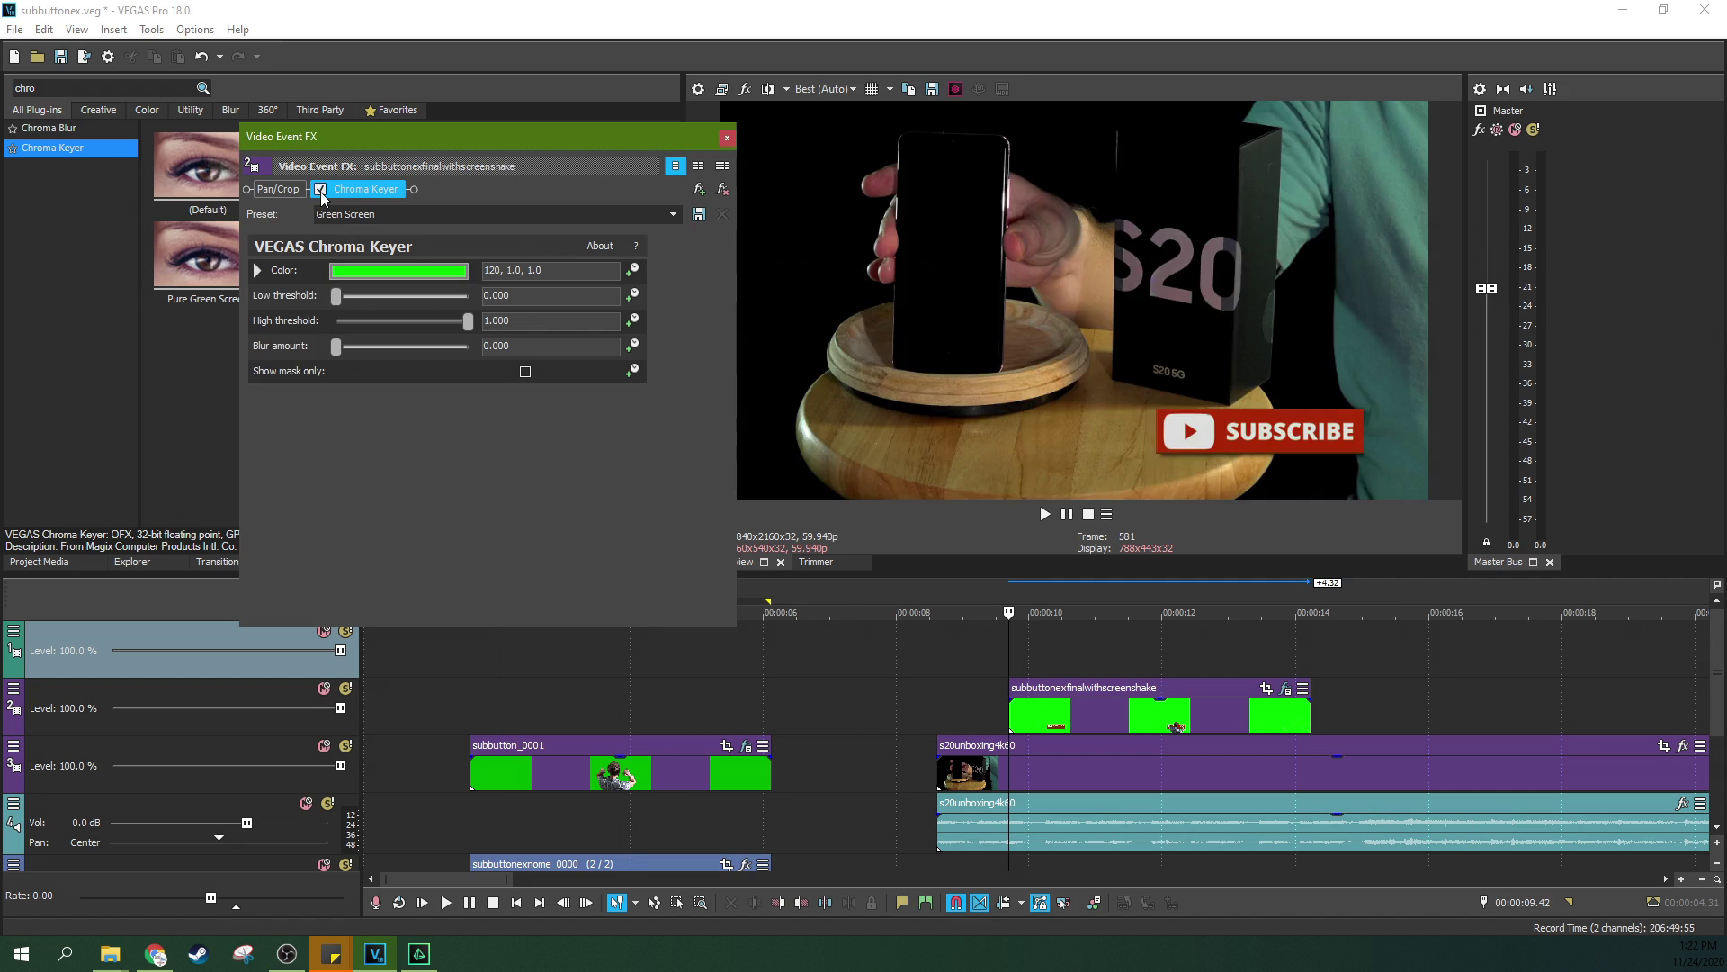
# Step: Play back the composite to check the presenter and button over the S20 footage
pyautogui.click(1065, 684)
pyautogui.press('space')
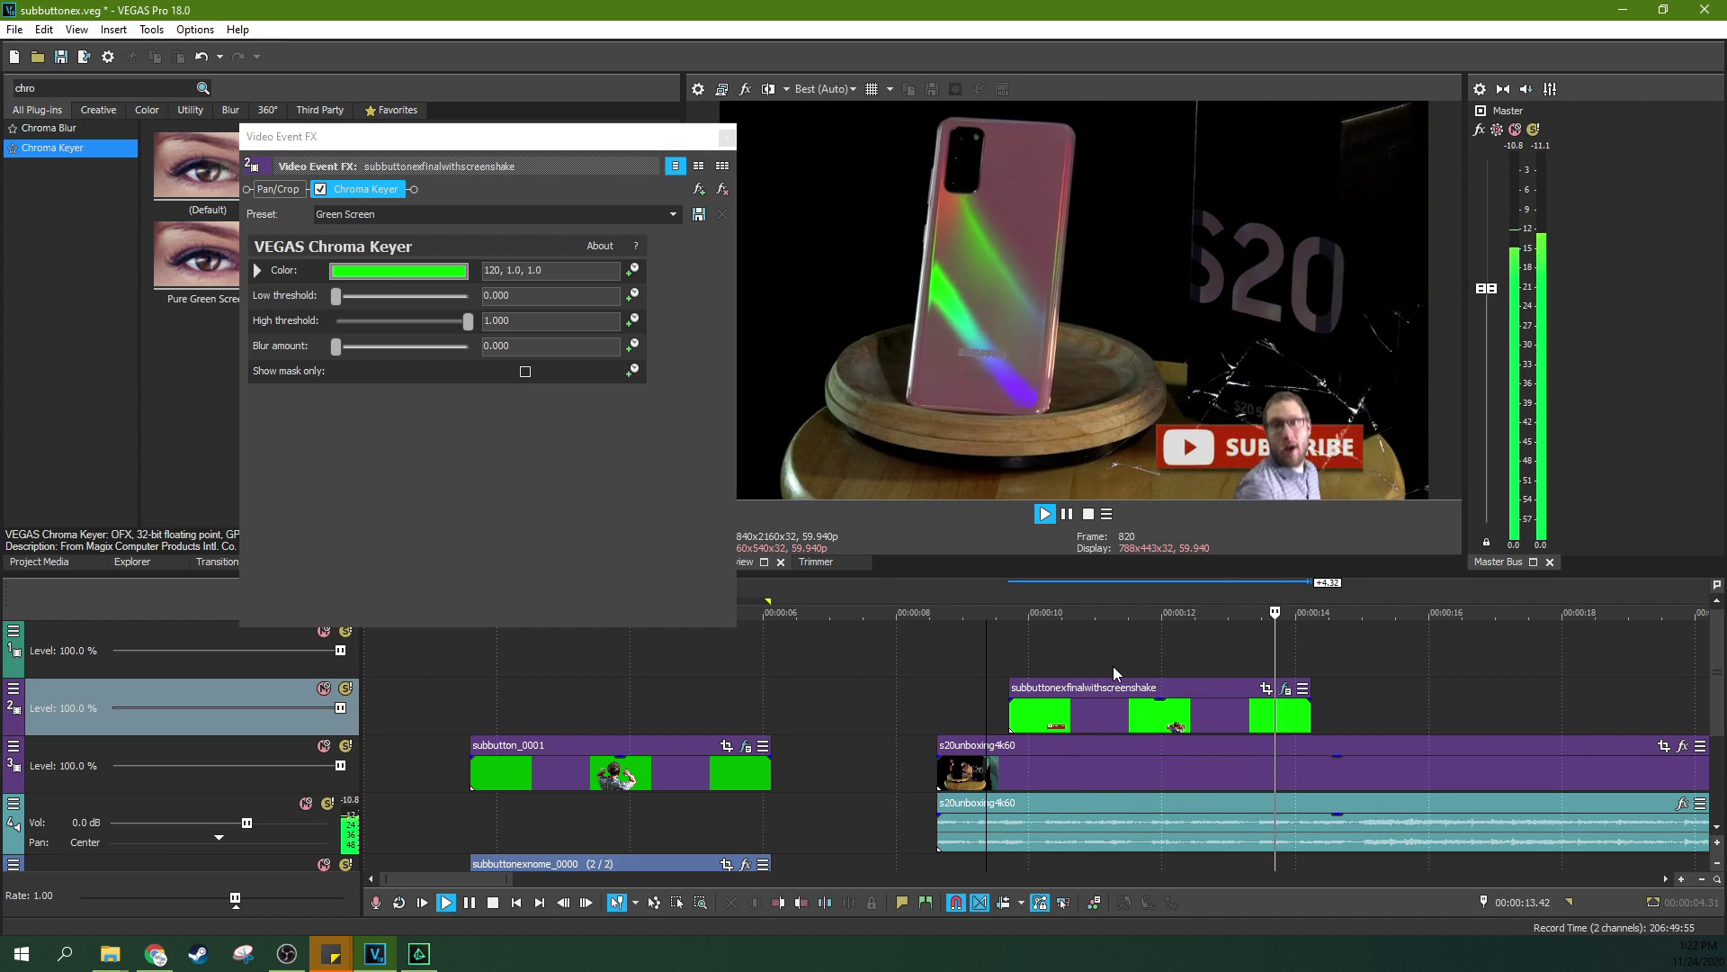
pyautogui.press('space')
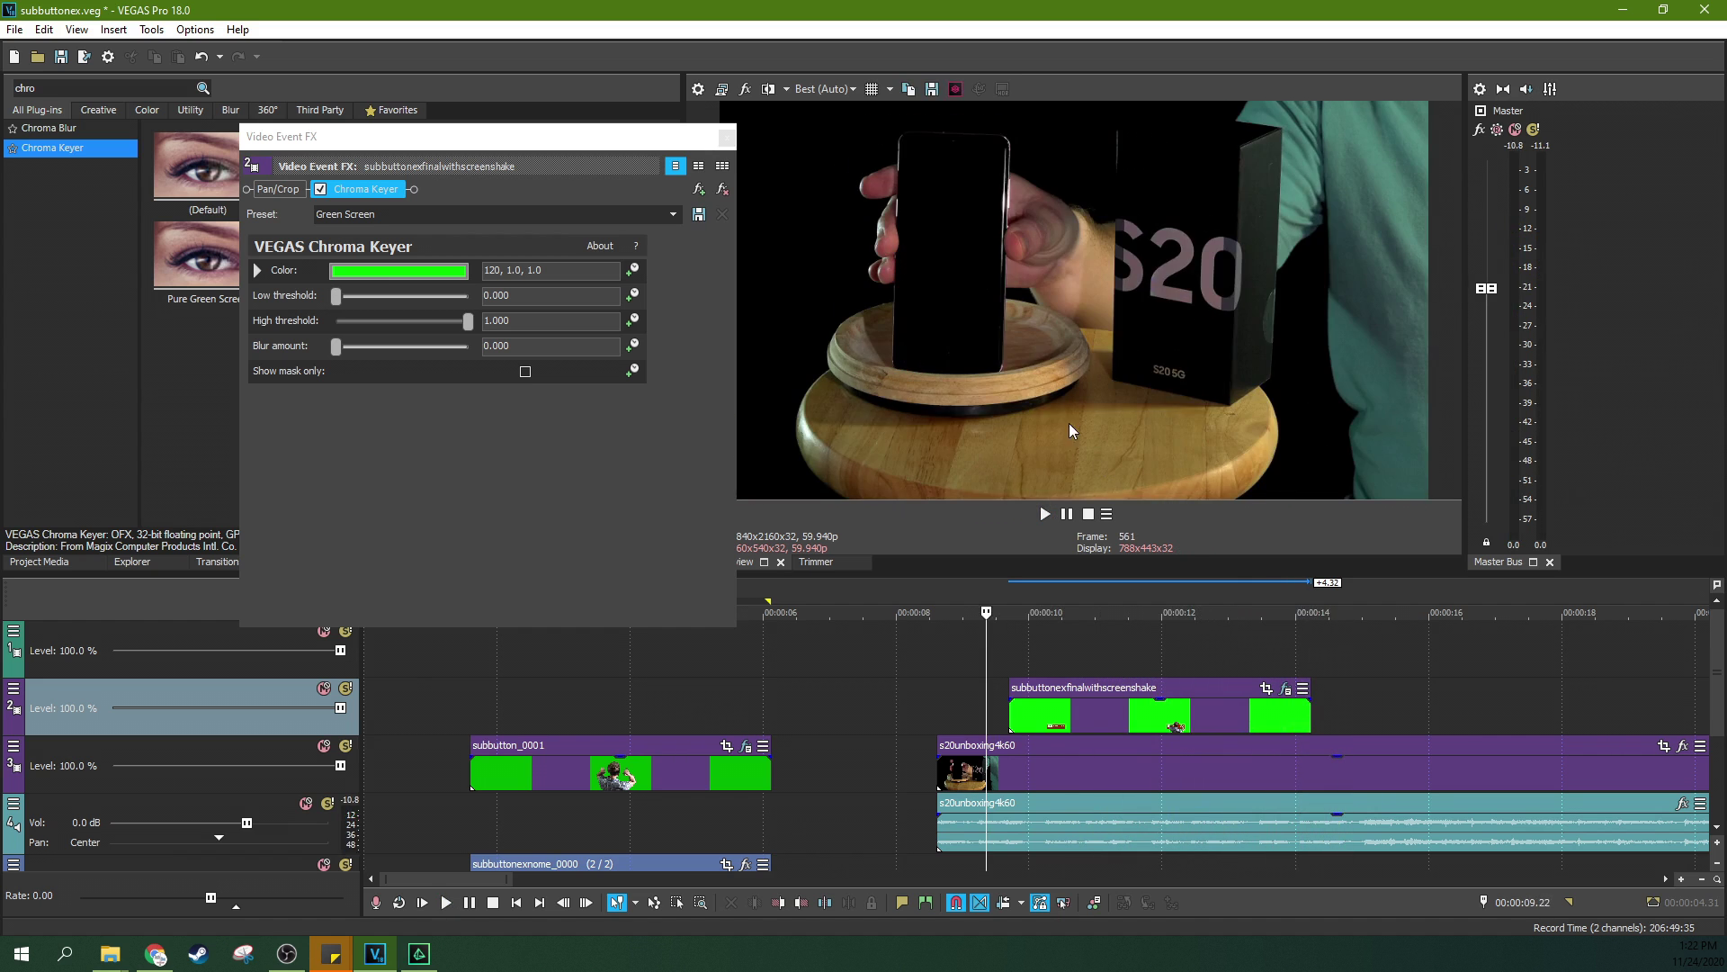
pyautogui.click(727, 137)
pyautogui.click(1060, 661)
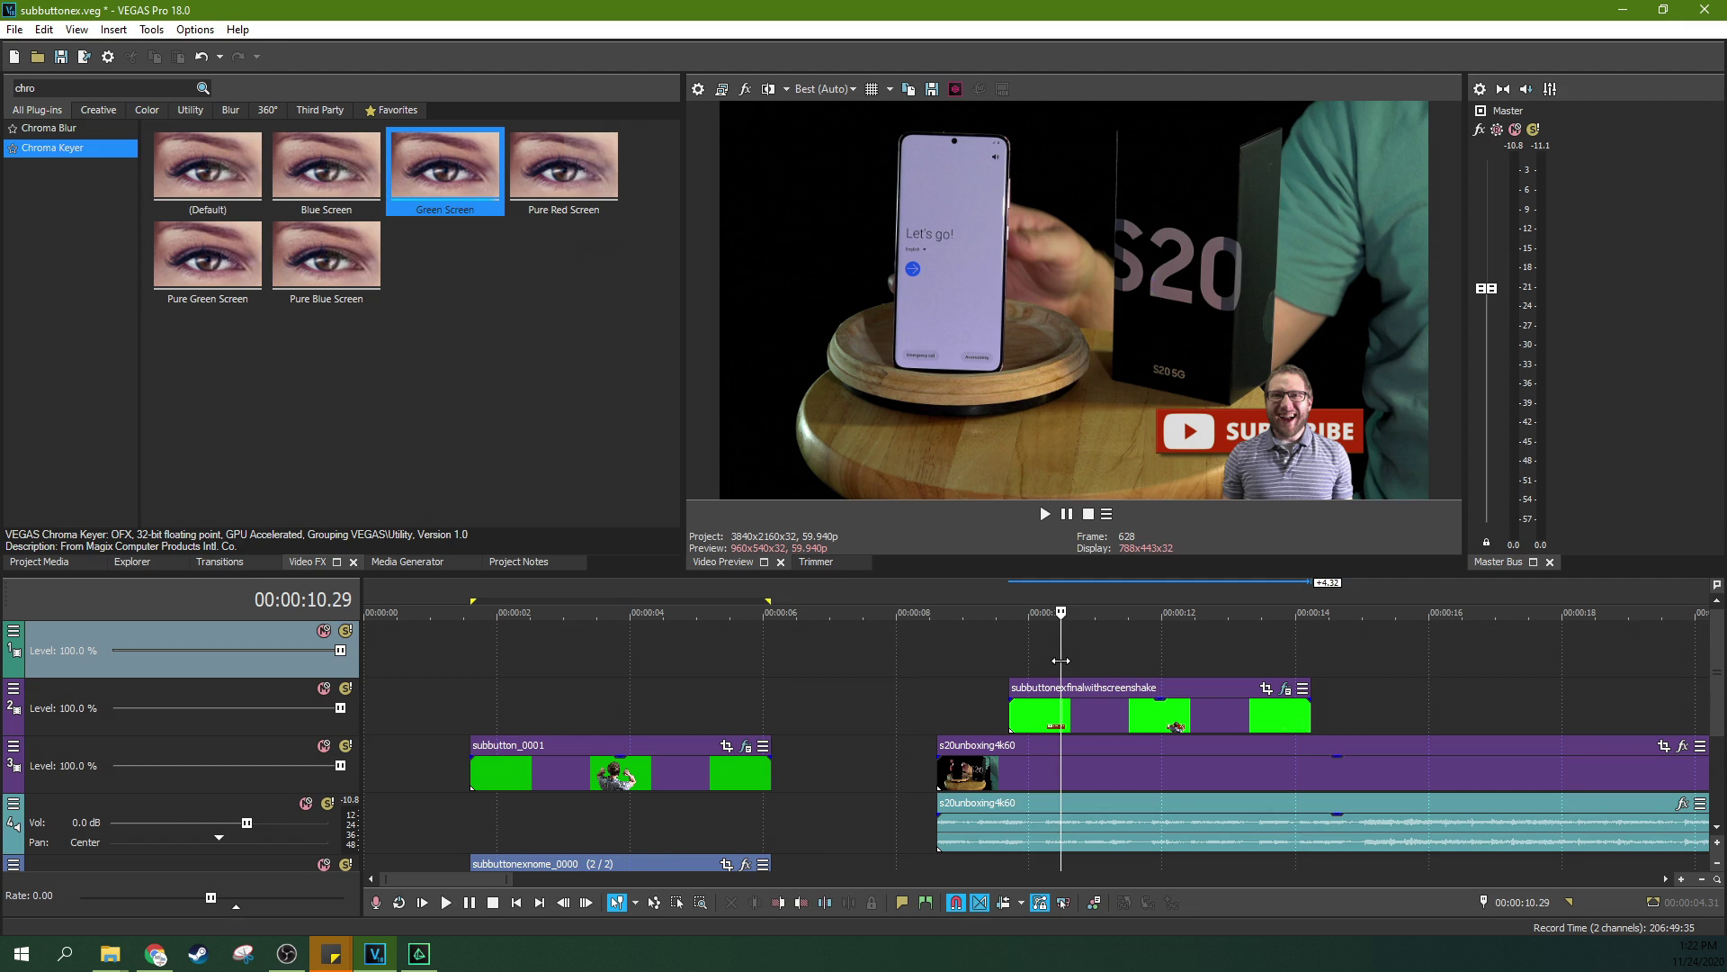
pyautogui.click(1181, 652)
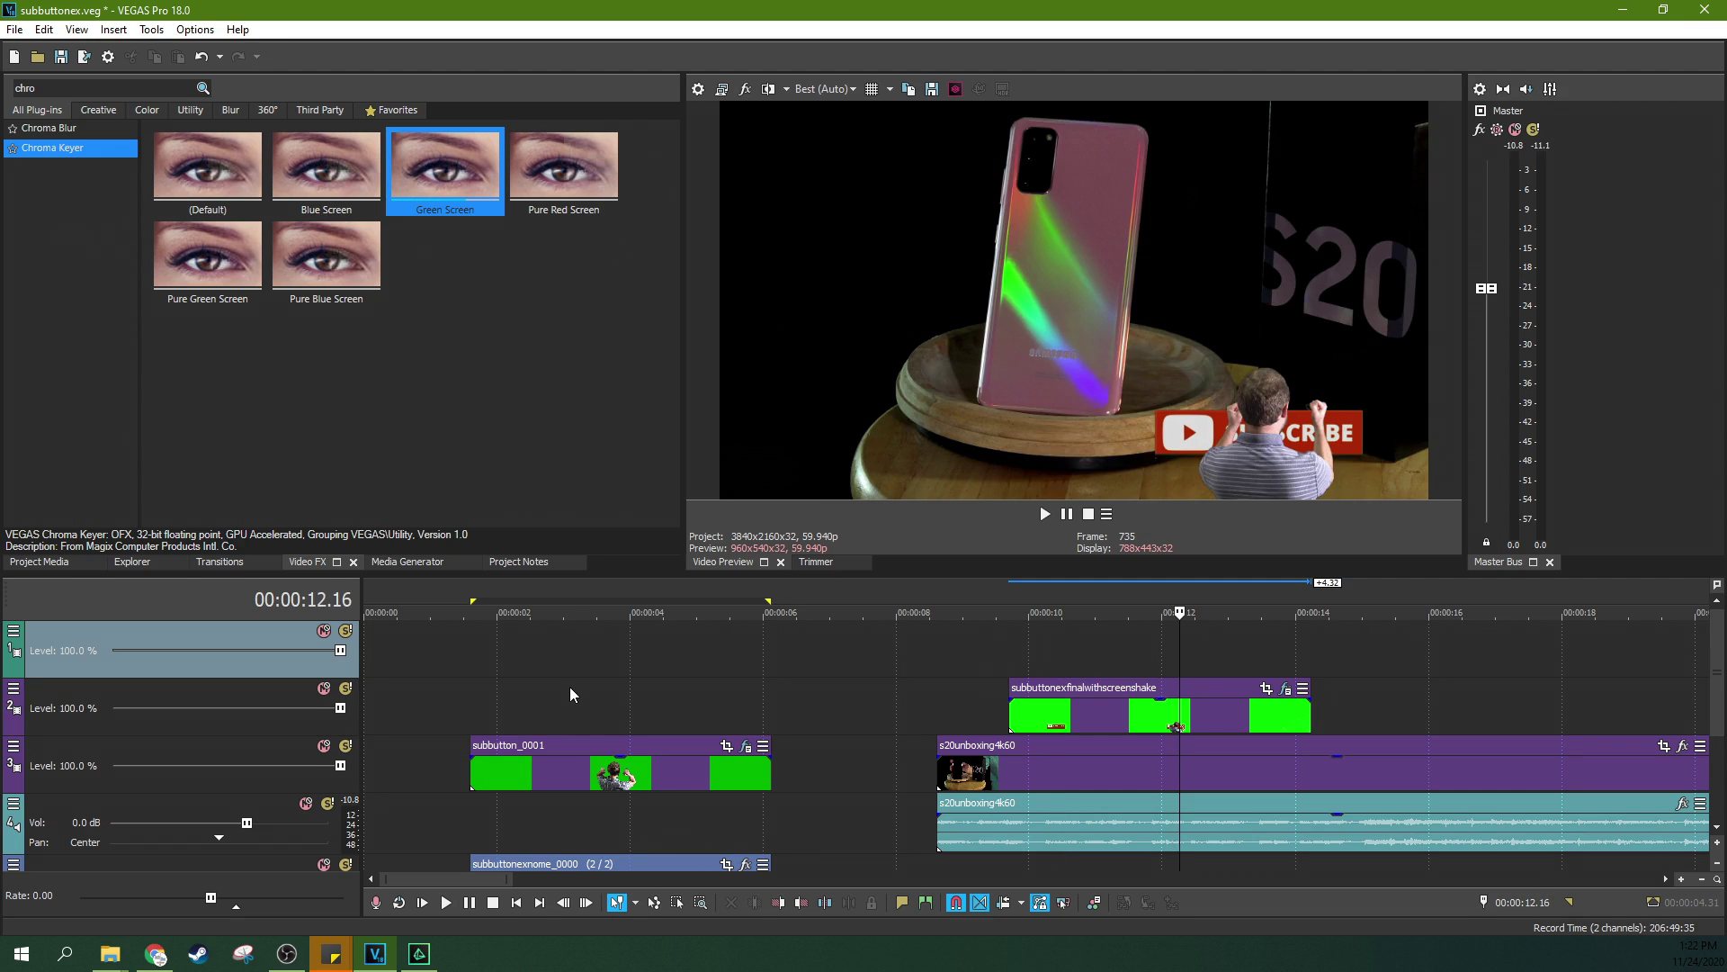
pyautogui.click(570, 694)
# Step: Place the smashing-glass wav from Project Media on an audio track under the button clip
pyautogui.scroll(-2, 848, 634)
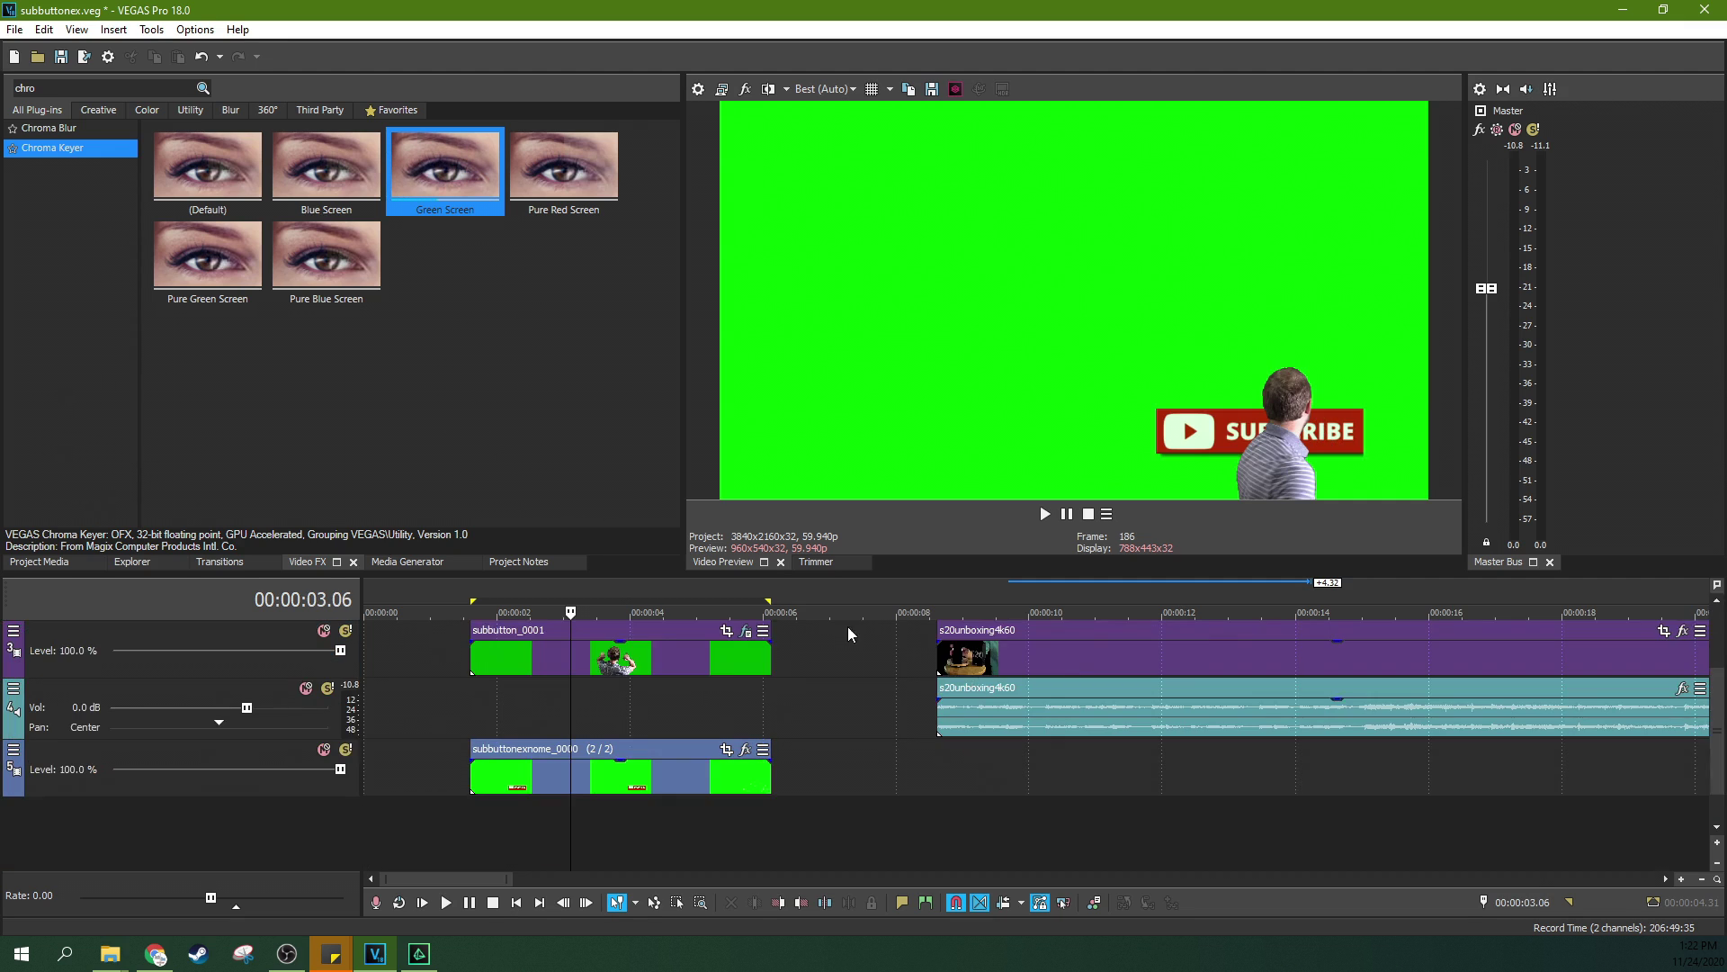
pyautogui.click(54, 560)
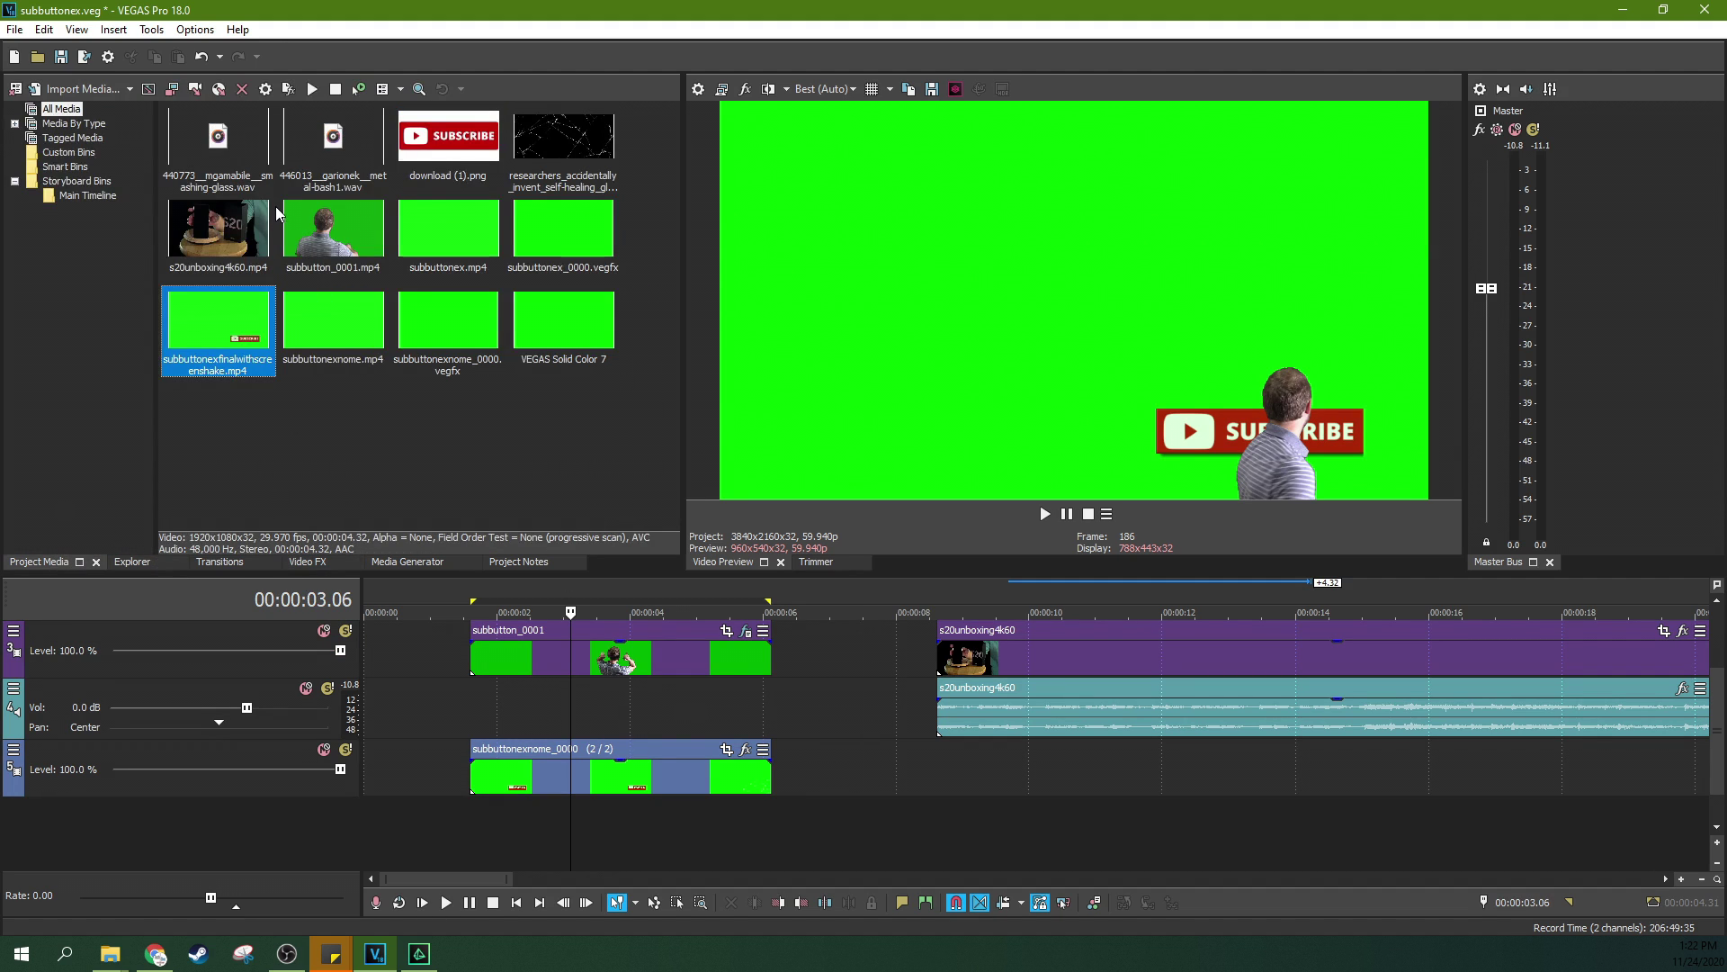
pyautogui.moveTo(243, 176); pyautogui.dragTo(572, 828)
pyautogui.click(581, 826)
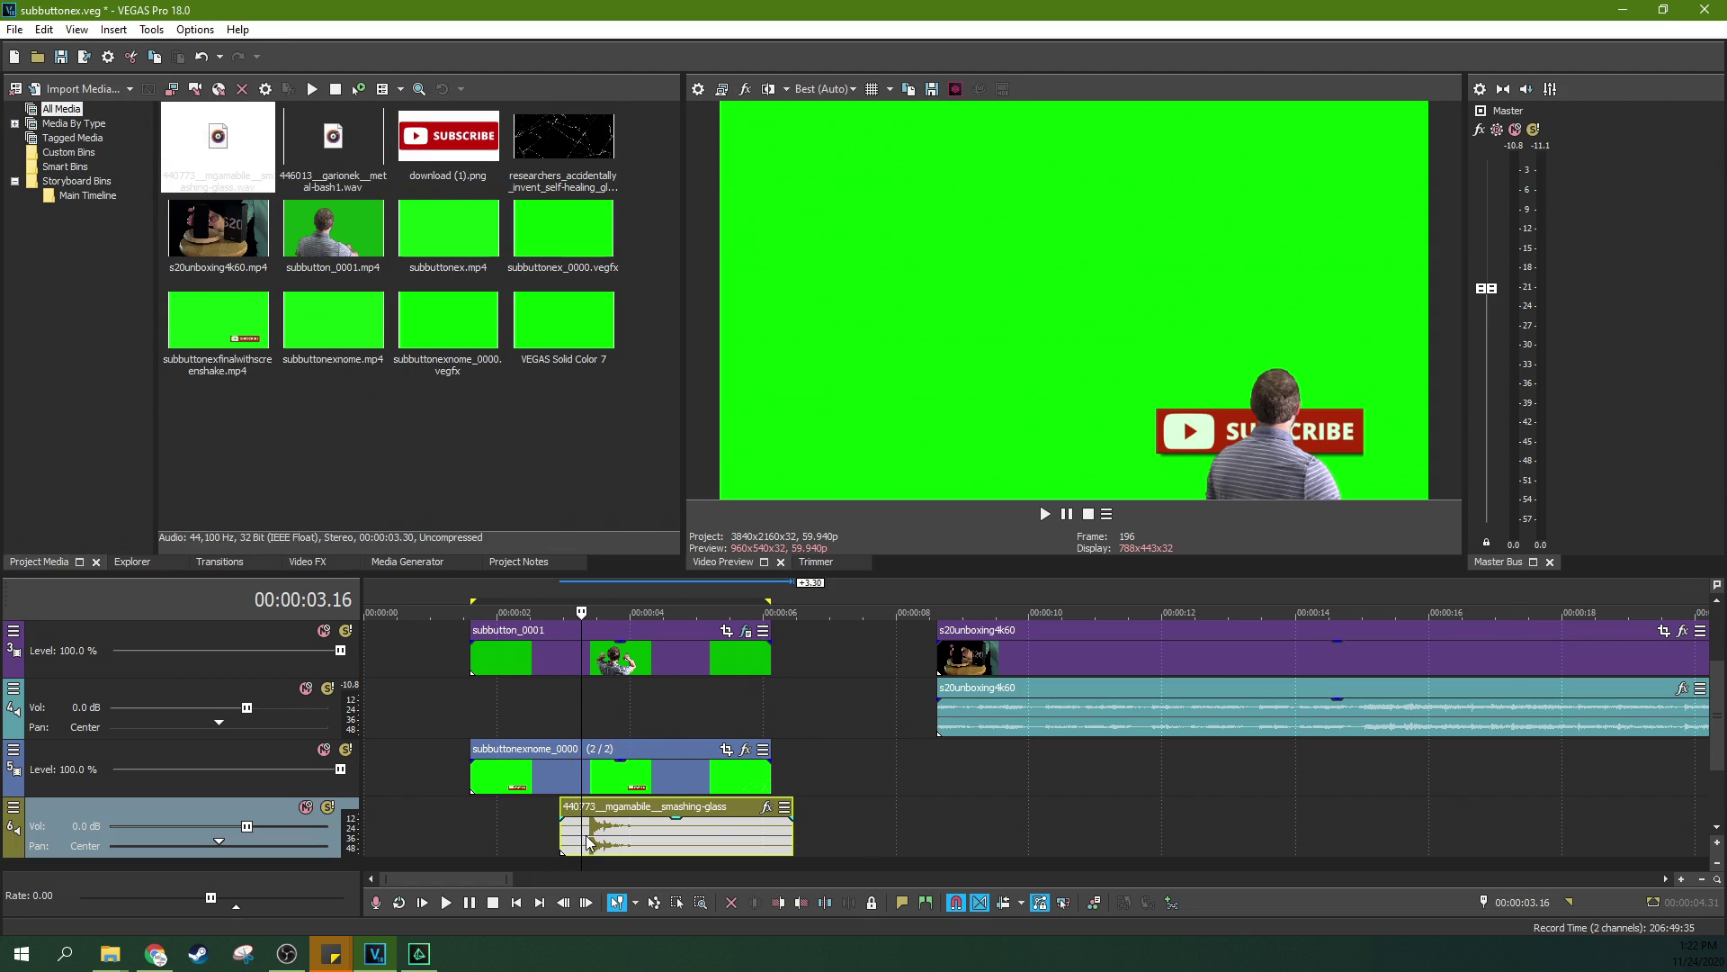
pyautogui.scroll(4, 889, 838)
# Step: Lower the glass sound to -4.8 dB, move it to the punch, and trim it to the presenter clips
pyautogui.moveTo(1301, 818); pyautogui.dragTo(1305, 843)
pyautogui.press('space')
pyautogui.moveTo(1012, 817); pyautogui.dragTo(1140, 814)
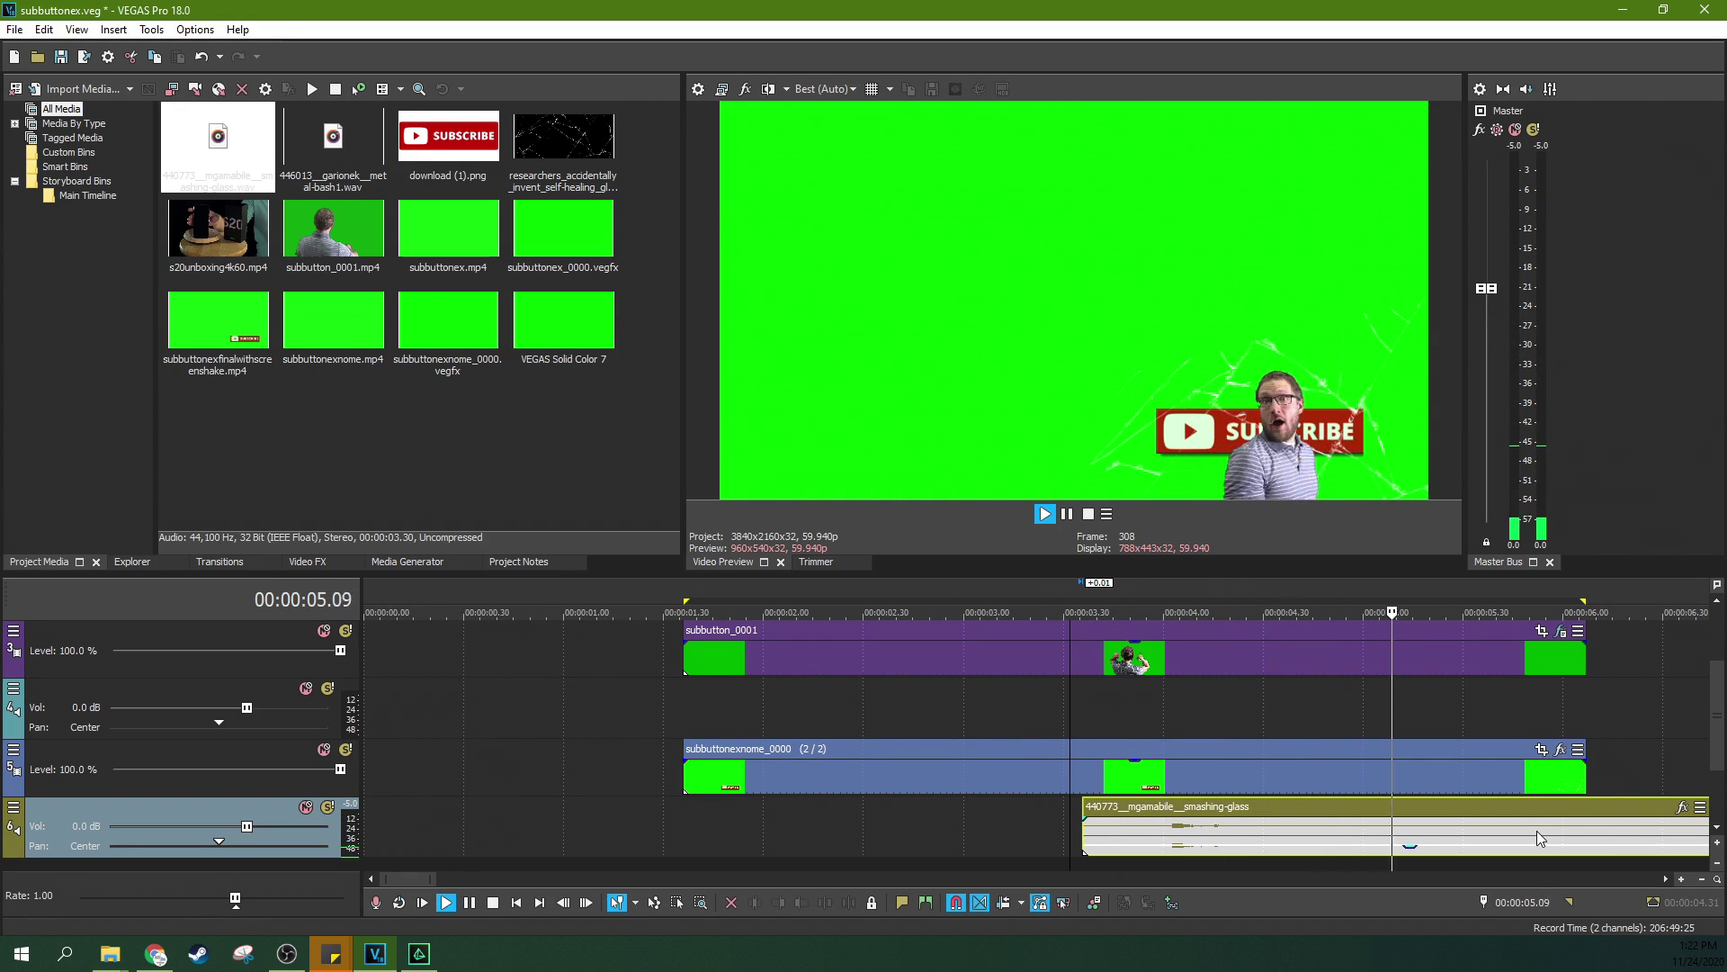
pyautogui.press('space')
pyautogui.scroll(-2, 868, 616)
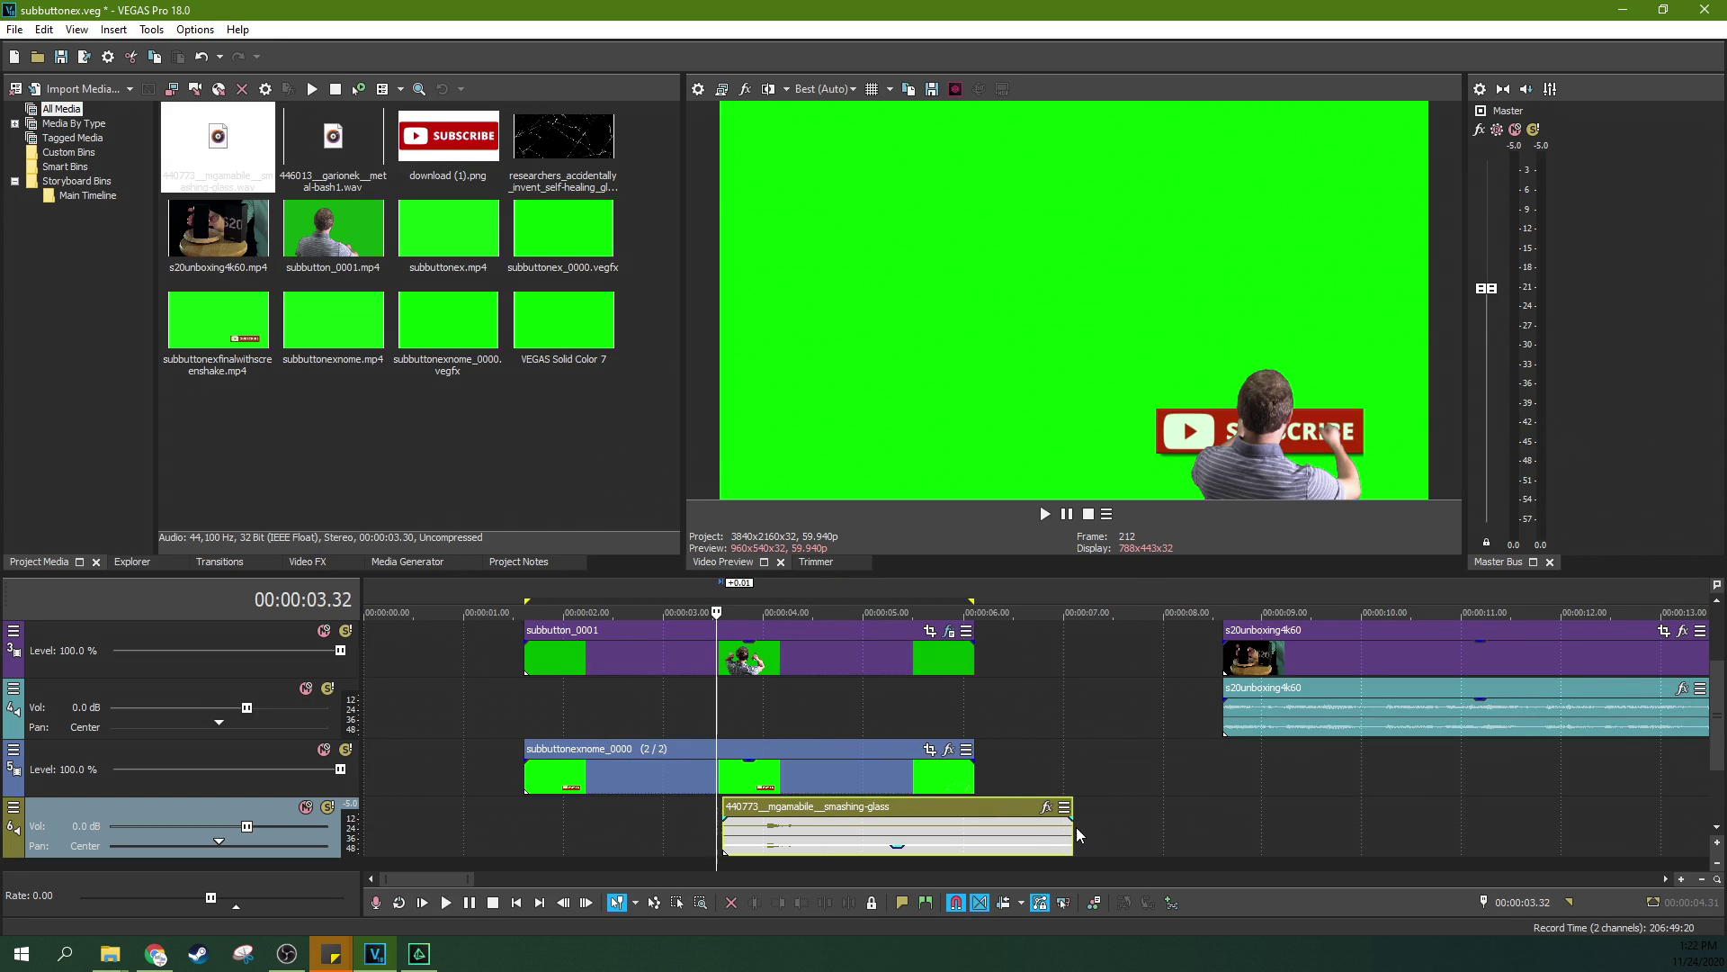
pyautogui.moveTo(1072, 832); pyautogui.dragTo(974, 832)
pyautogui.click(1440, 664)
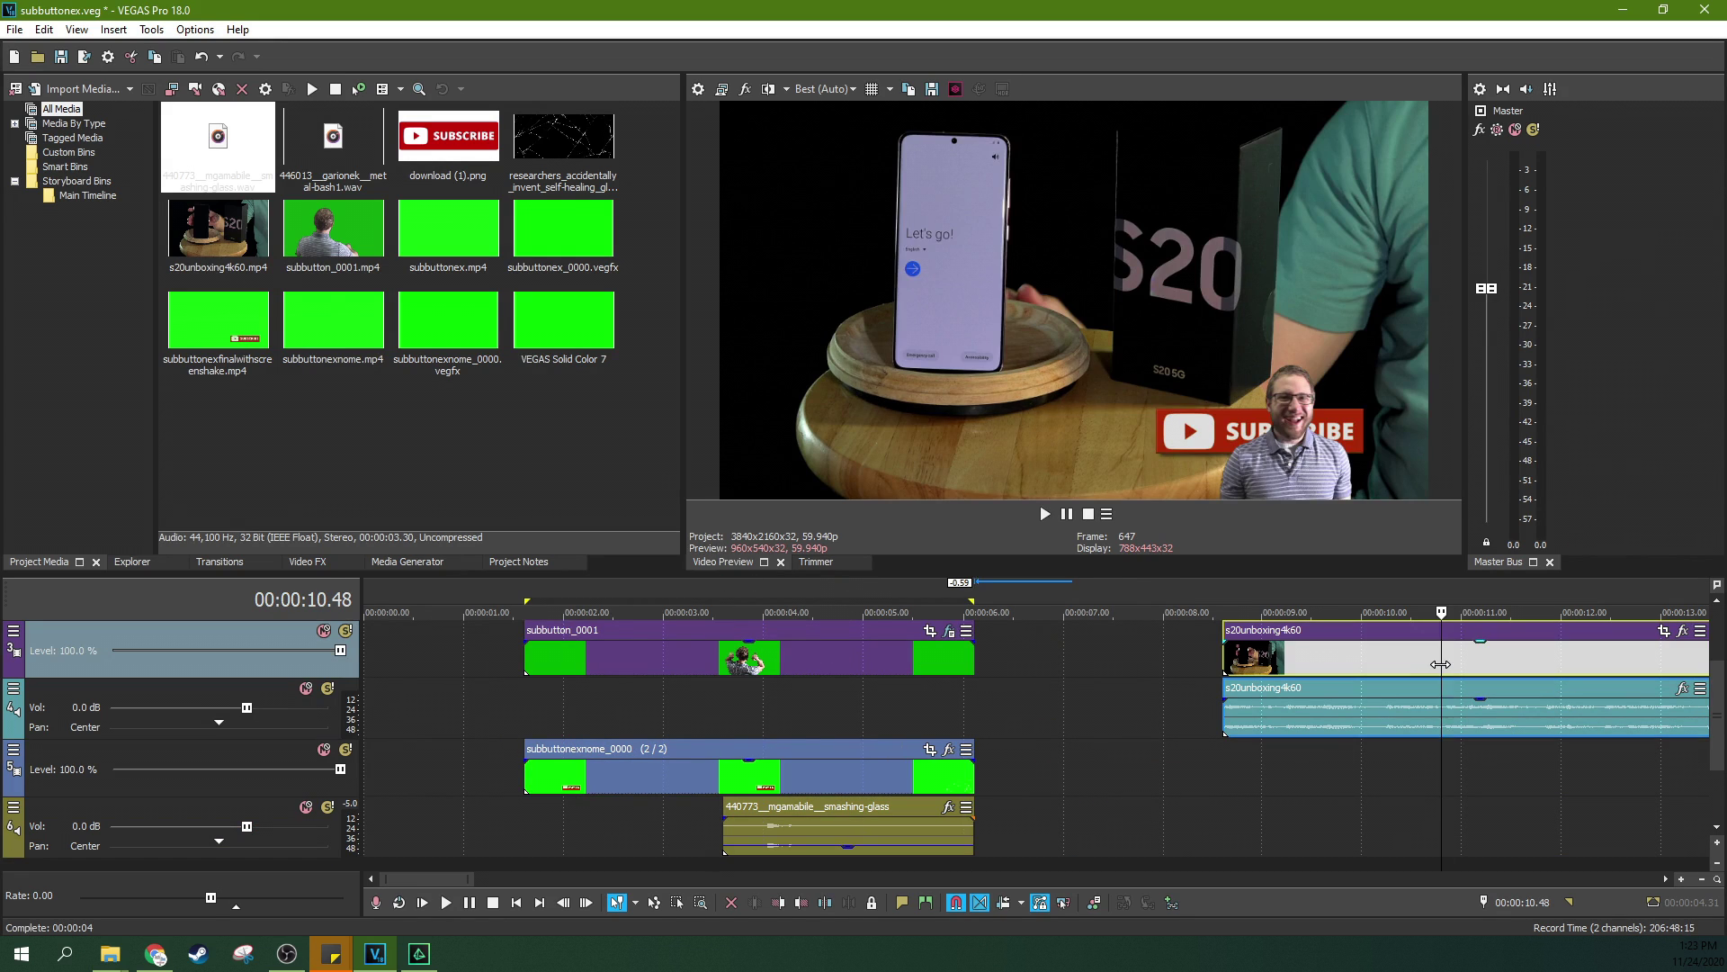